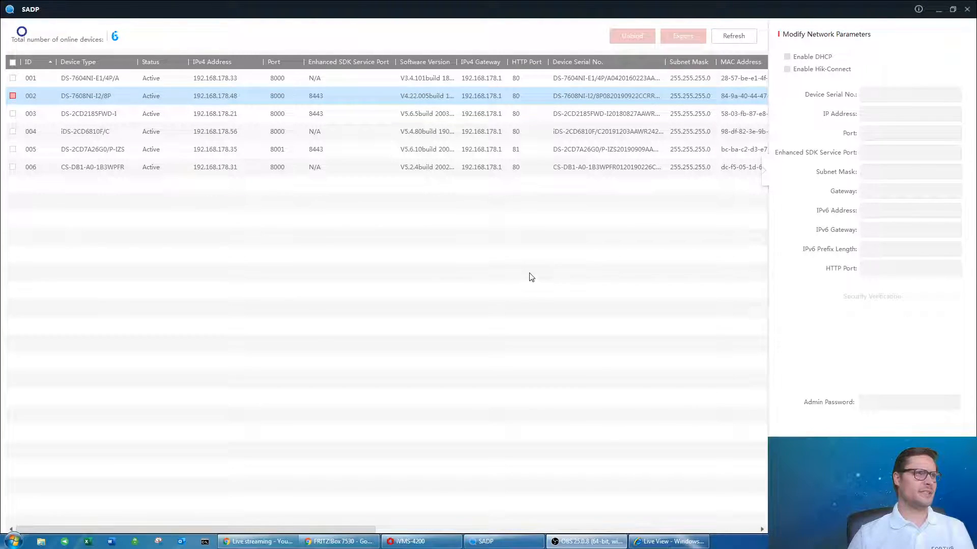
Compare the SADP recorders in rows 001 and 002 by switching the selection between them.
click(347, 114)
click(348, 114)
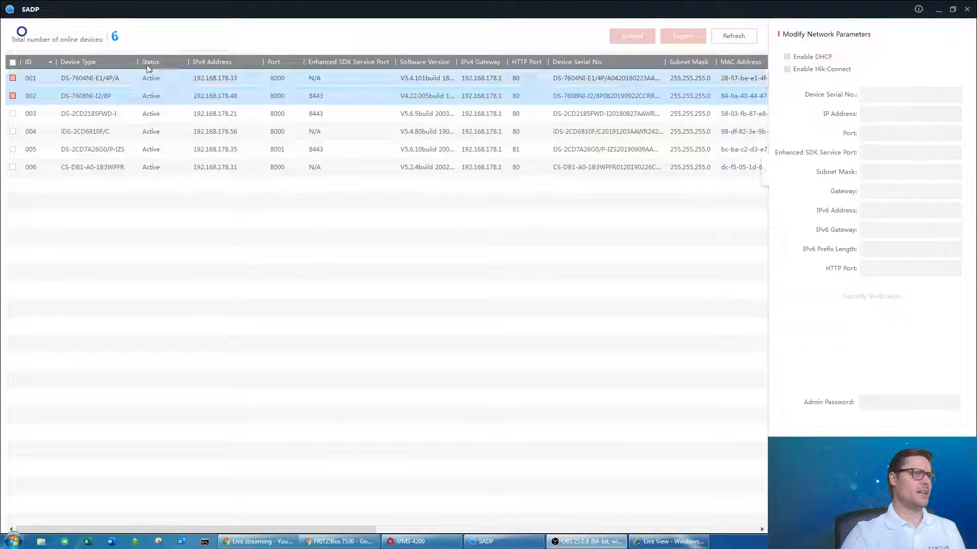
click(119, 79)
click(119, 95)
click(118, 81)
click(126, 95)
click(119, 78)
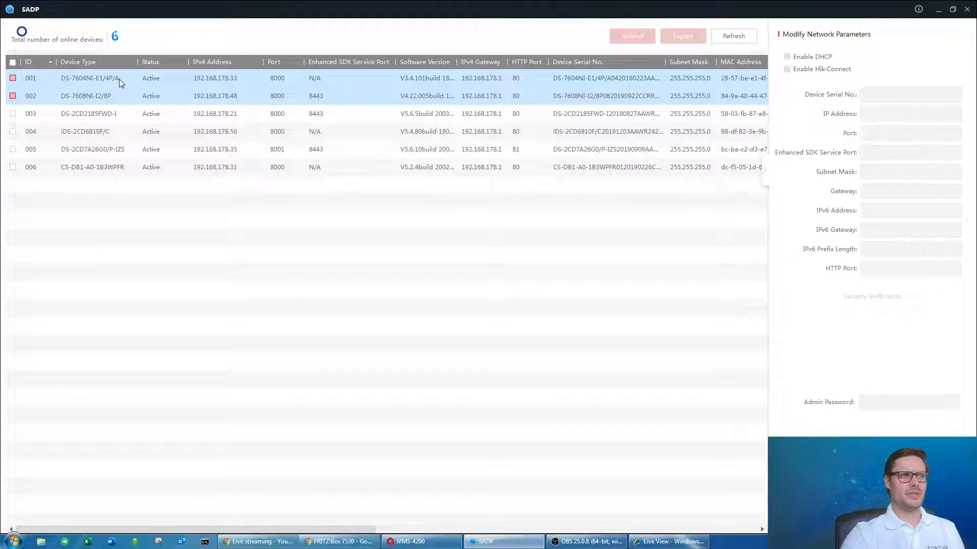
click(112, 94)
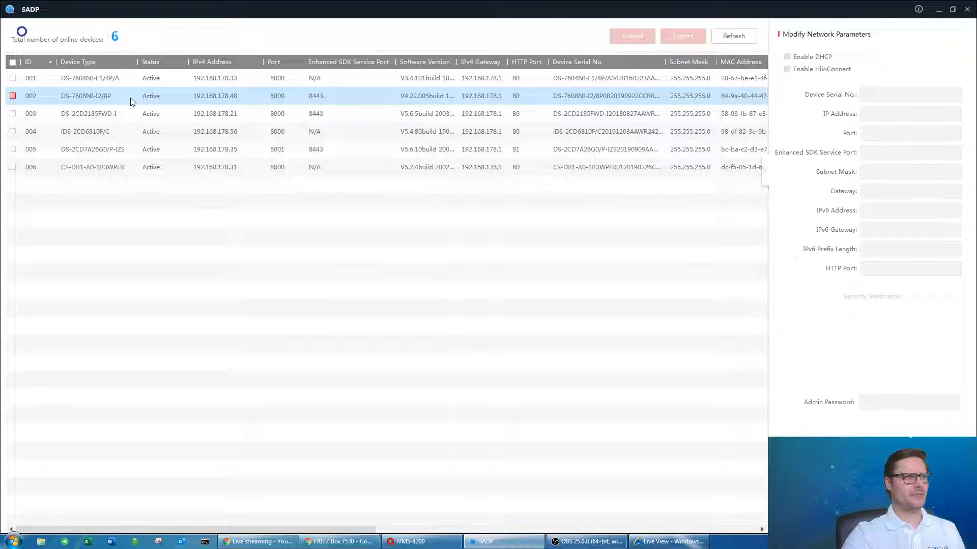
Select the DS-7604NI-E1/4P/A recorder, then alternate between the row 001 and row 002 recorders.
ctrl+click(123, 85)
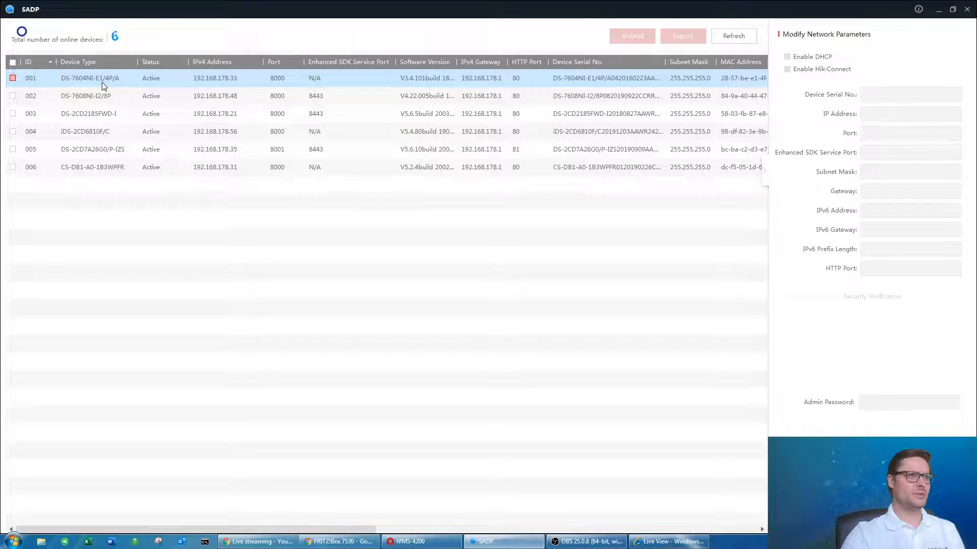
ctrl+click(98, 96)
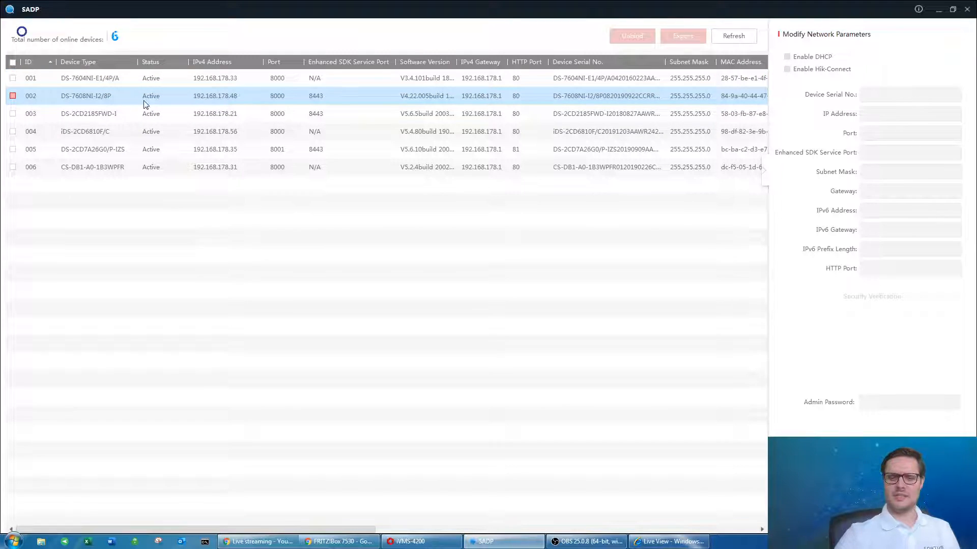
click(103, 81)
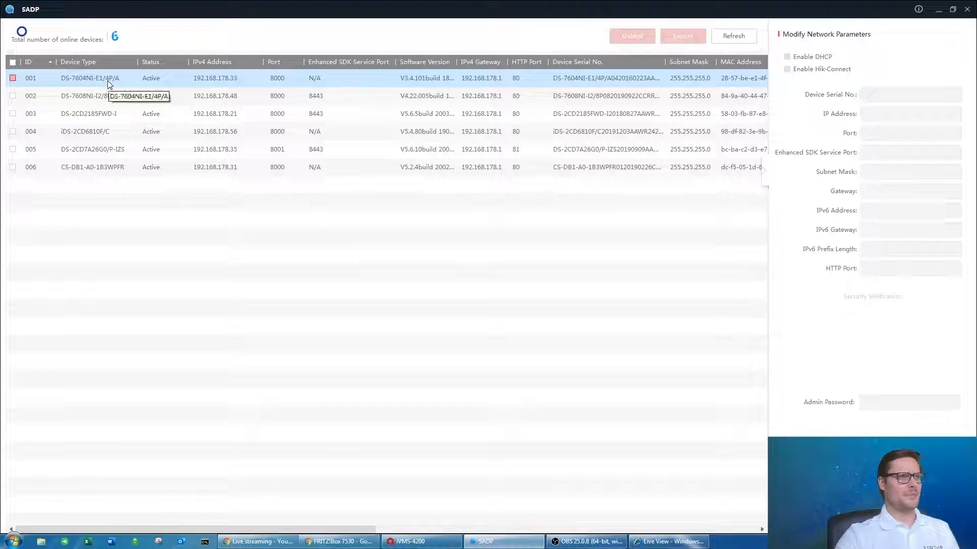
ctrl+click(107, 96)
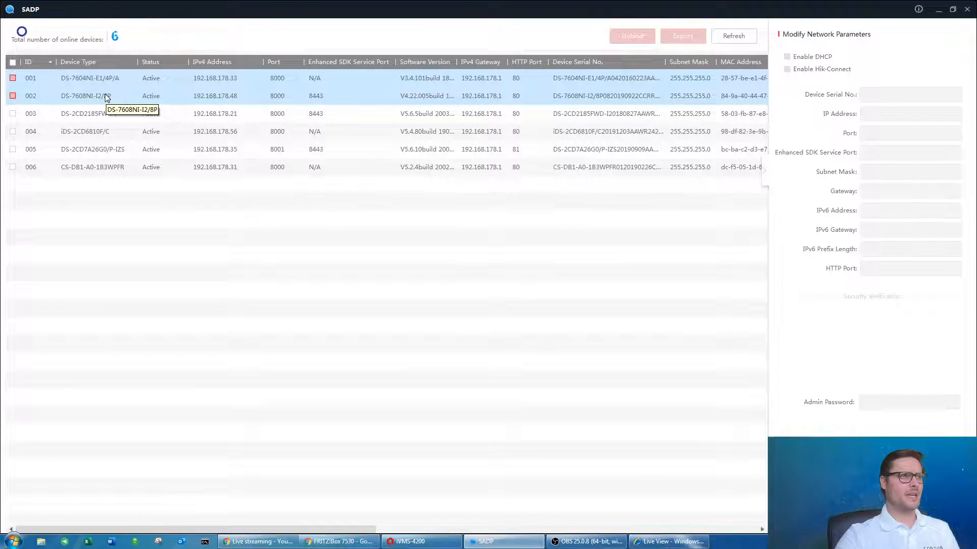
click(107, 97)
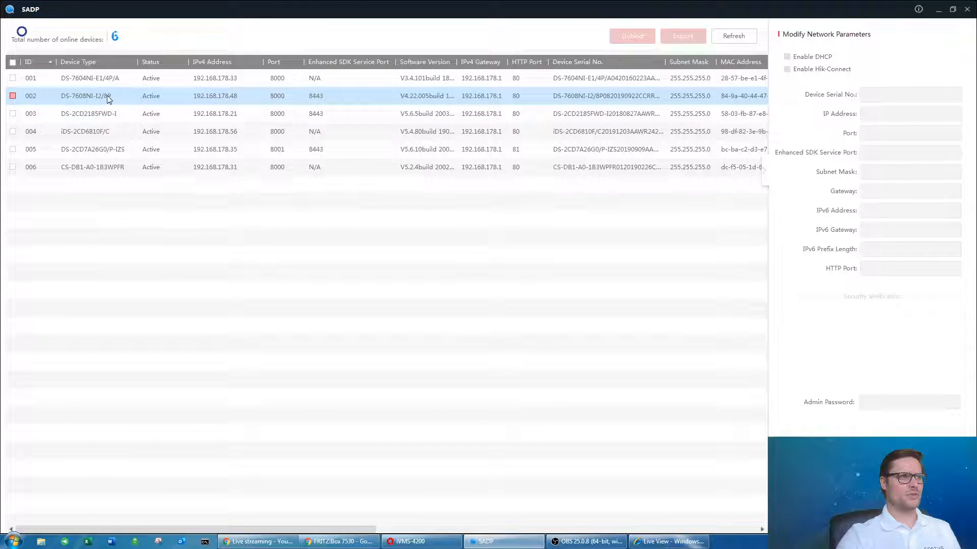
ctrl+click(112, 72)
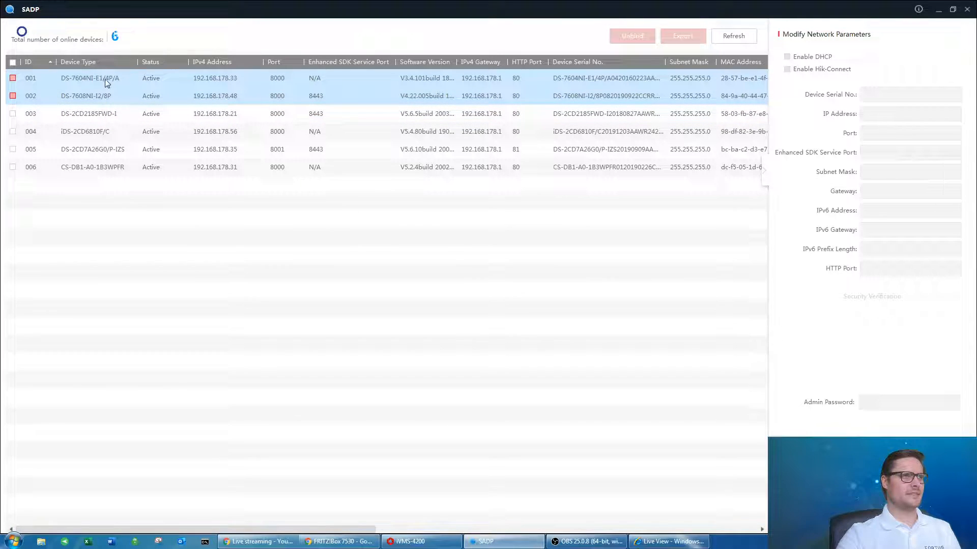
click(149, 96)
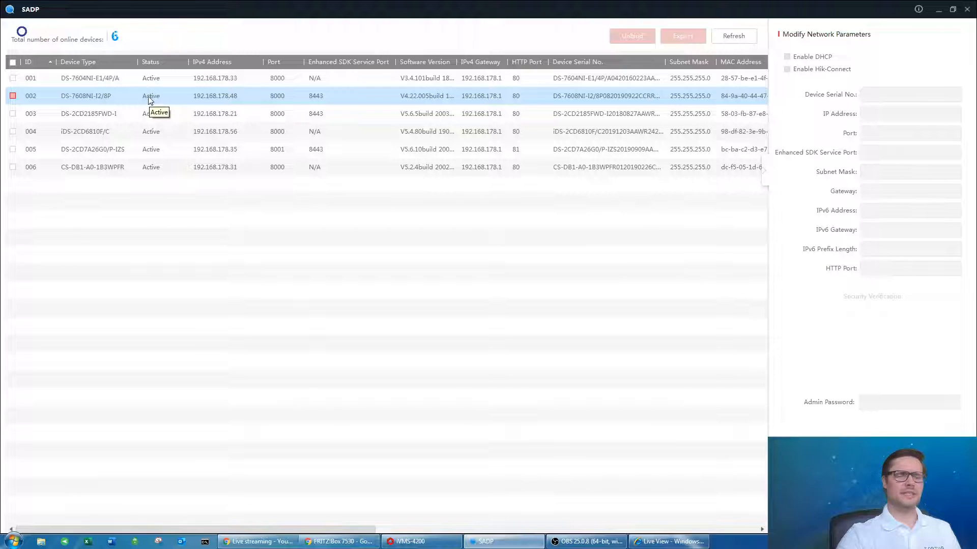
drag(140, 104, 180, 94)
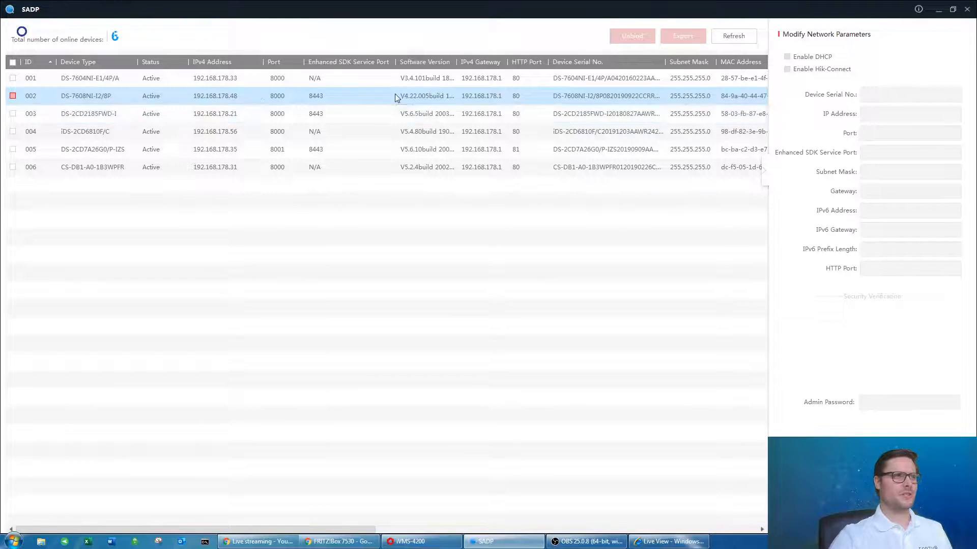
ctrl+click(148, 82)
click(148, 83)
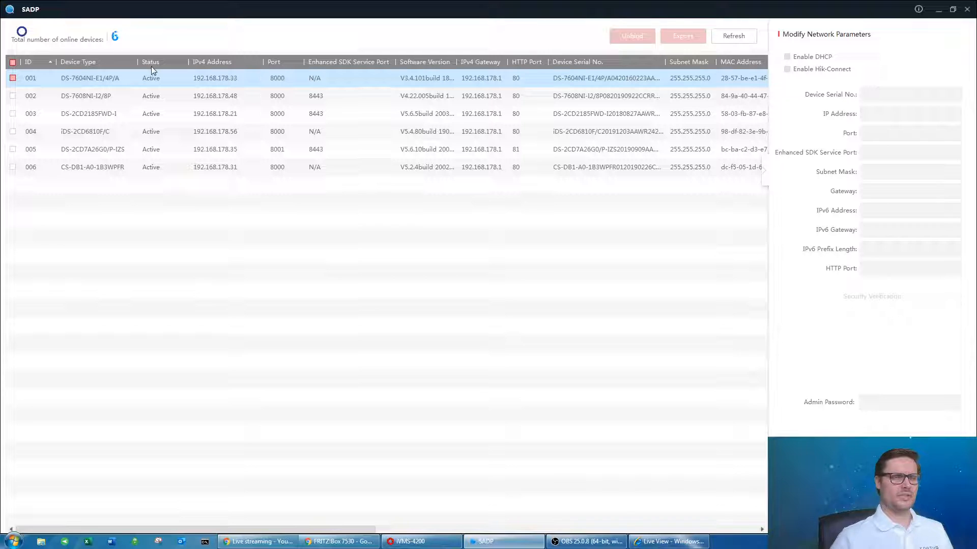
Try selecting the row 004 camera, then leave only the row 001 recorder selected.
ctrl+click(137, 100)
ctrl+click(137, 102)
ctrl+click(251, 130)
ctrl+click(251, 127)
ctrl+click(252, 90)
ctrl+click(252, 90)
ctrl+click(259, 91)
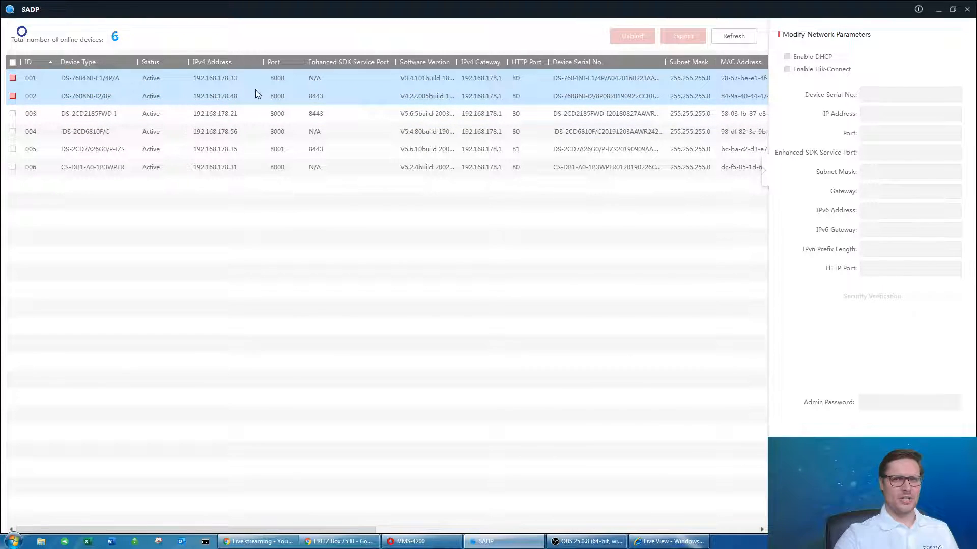
ctrl+click(240, 93)
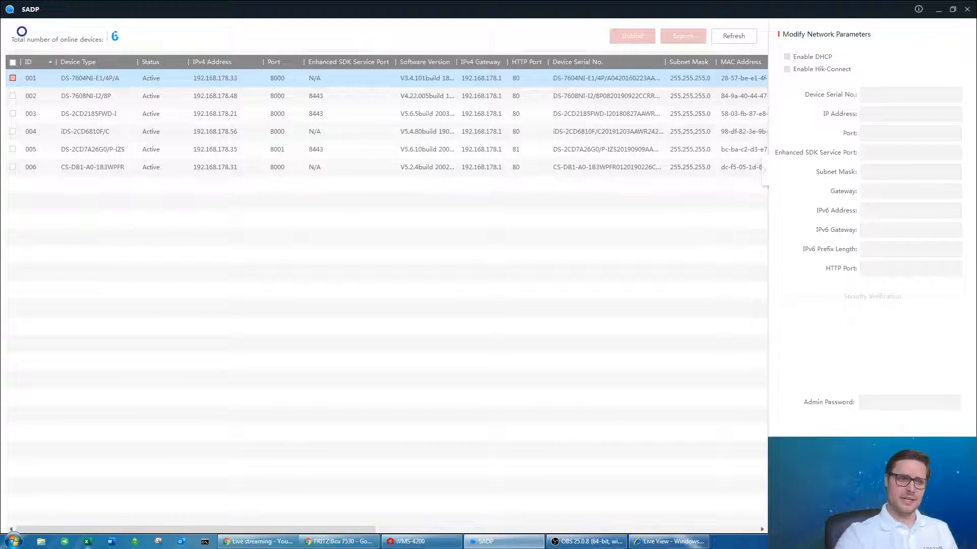
Open Command Prompt and run ipconfig, showing the PC at 192.168.178.22 with gateway 192.168.178.1.
click(14, 543)
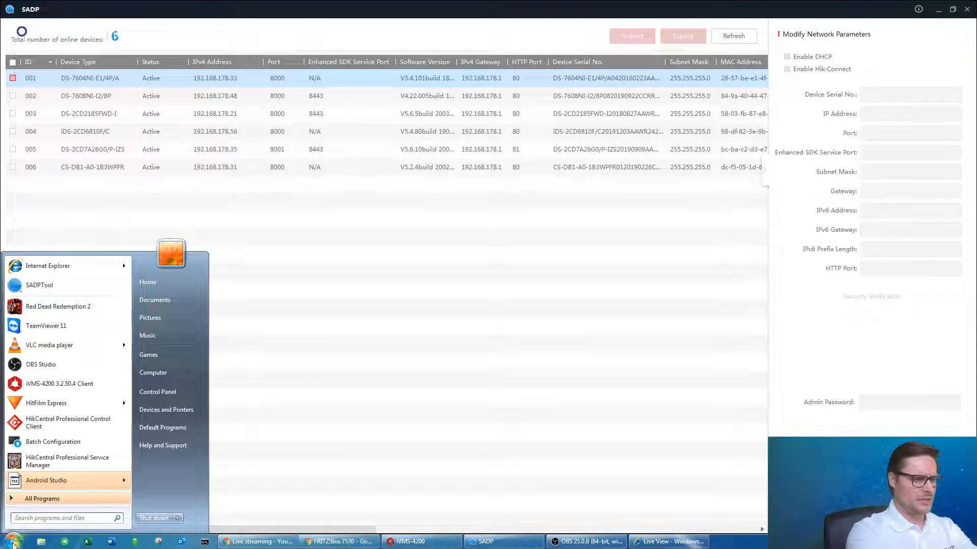
text(cmd)
key(Return)
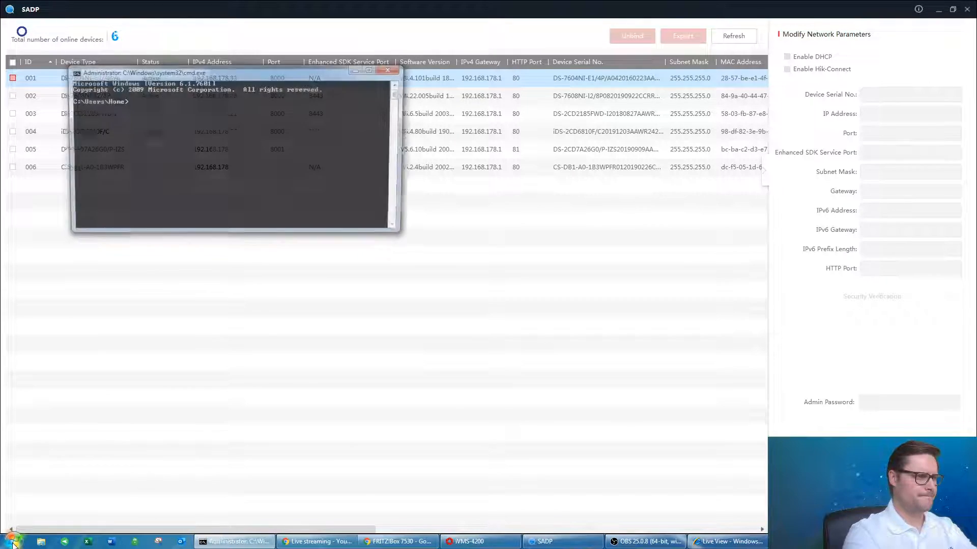
drag(182, 72, 388, 173)
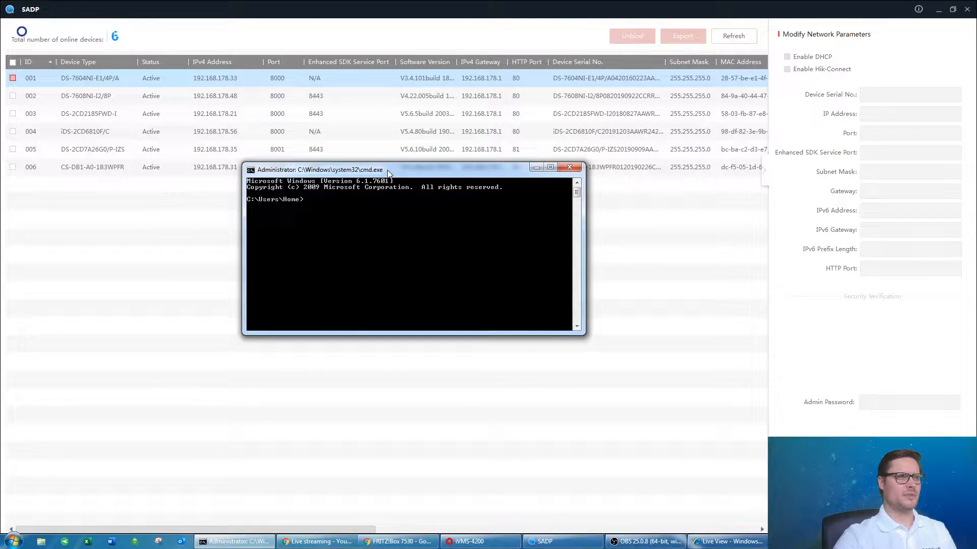
text(ipco)
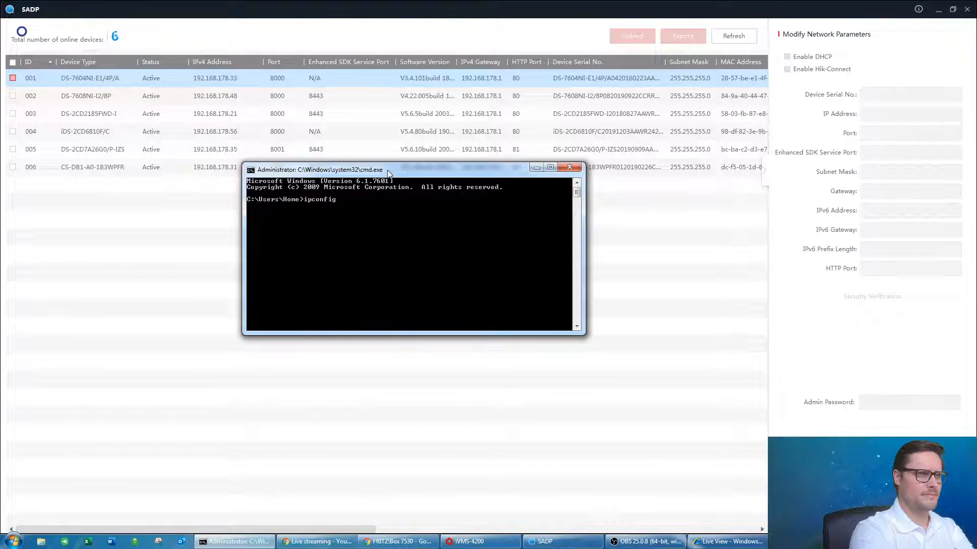
text(nfig)
key(Return)
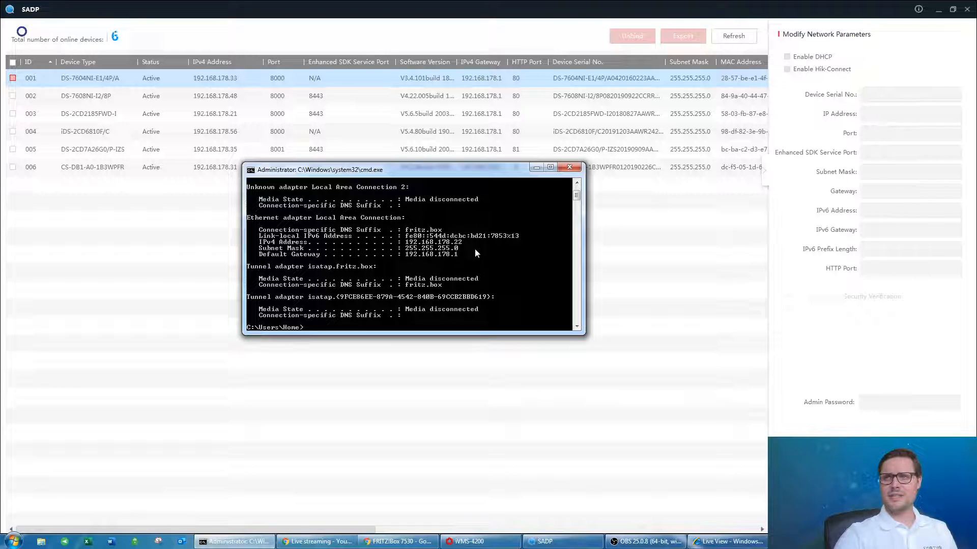
Reposition the console window, then minimize it to return to SADP.
drag(426, 172, 382, 197)
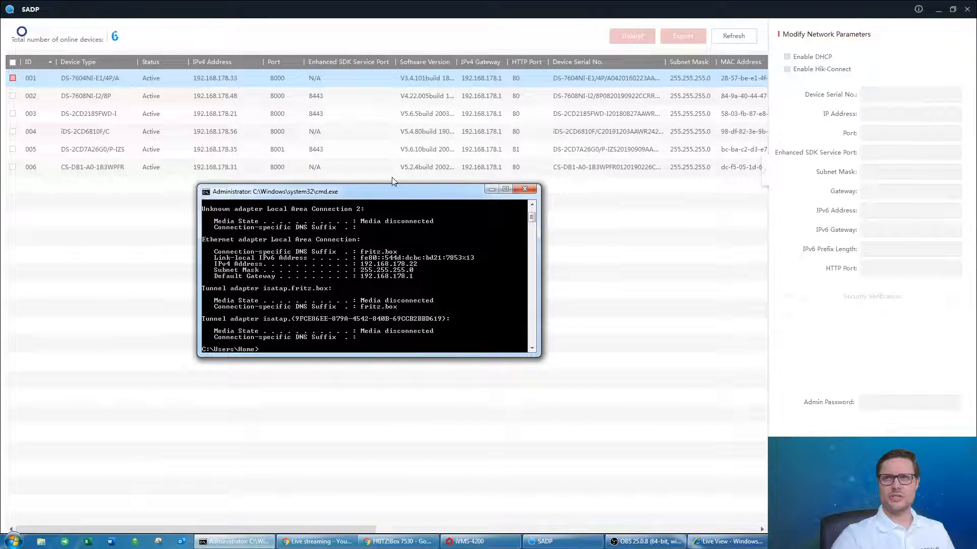
drag(383, 195, 438, 201)
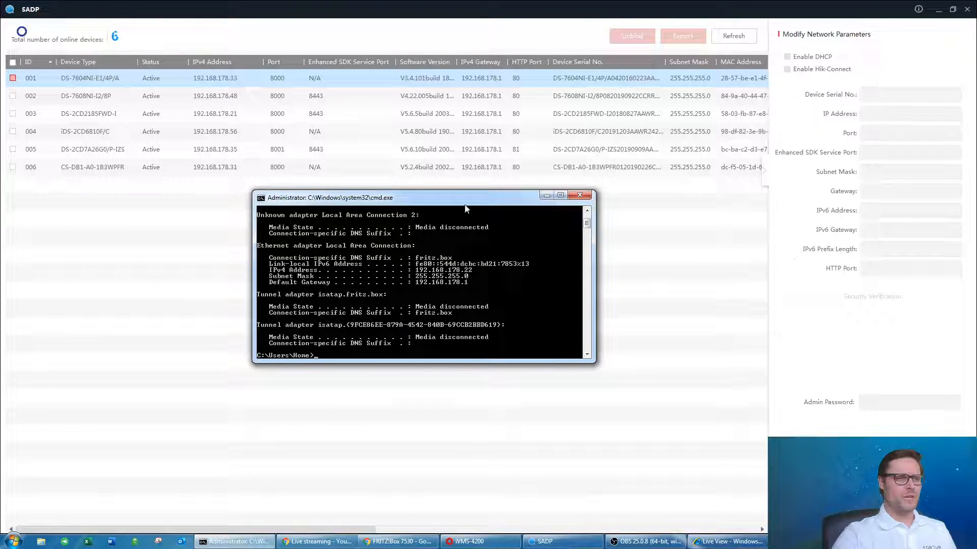
drag(457, 203, 340, 187)
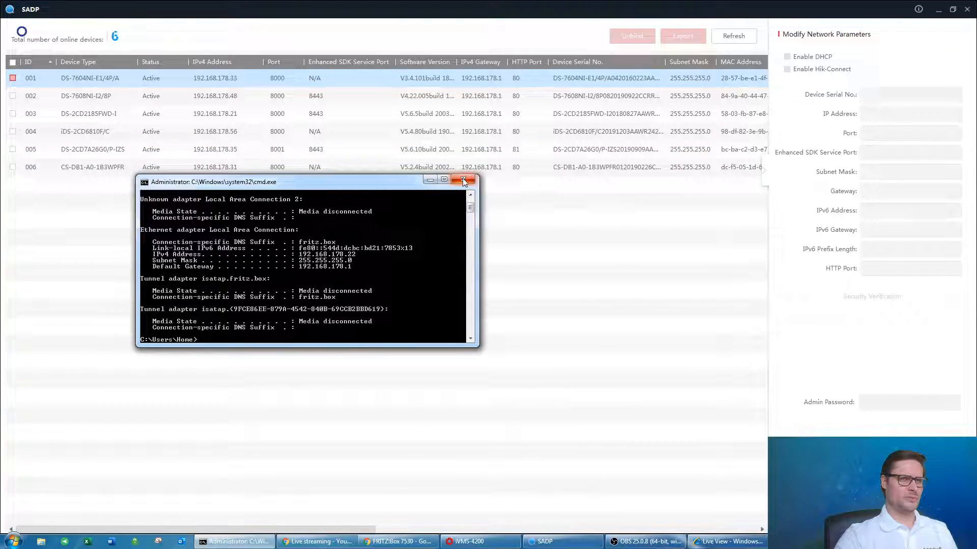
click(430, 180)
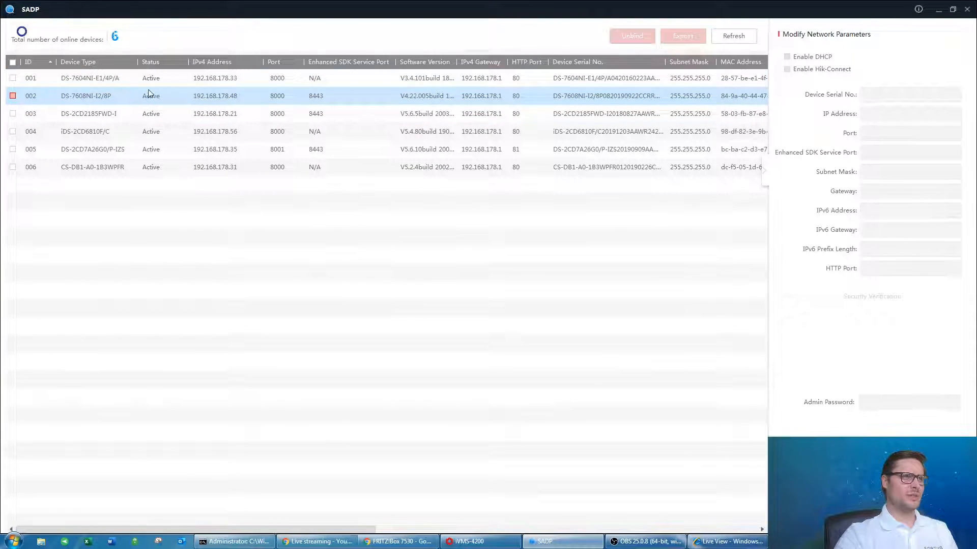
Ping 192.168.178.200, confirm 'Destination host unreachable', then hide the console again.
click(221, 99)
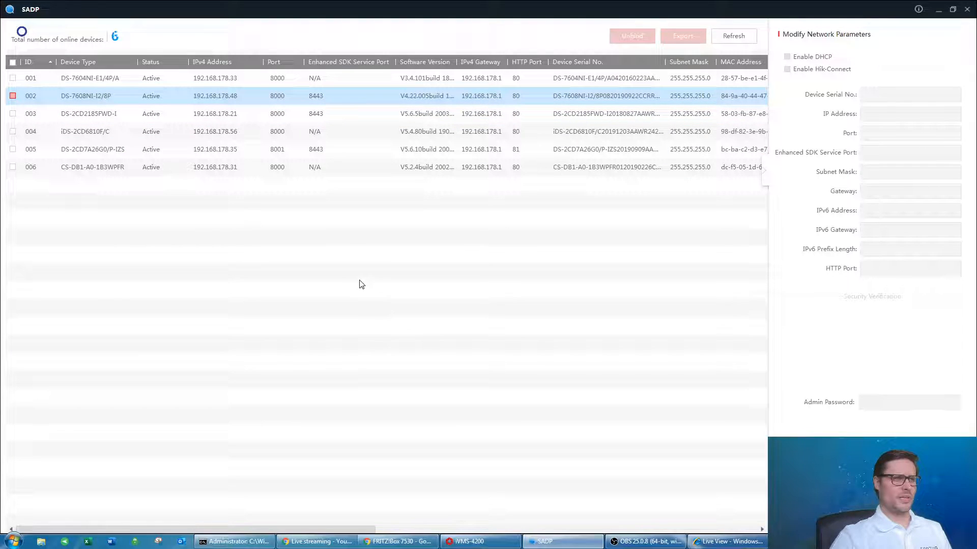
click(237, 542)
drag(448, 216, 454, 217)
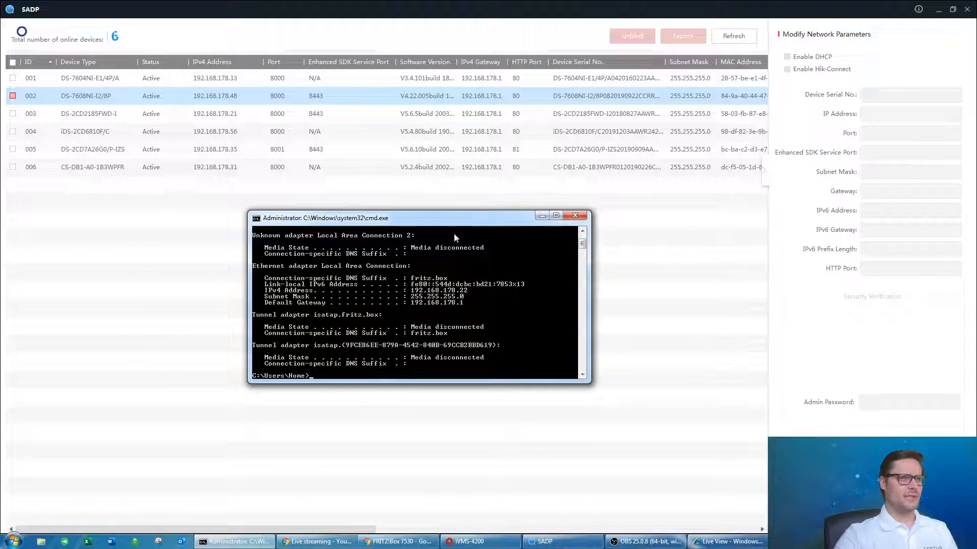
text(pi)
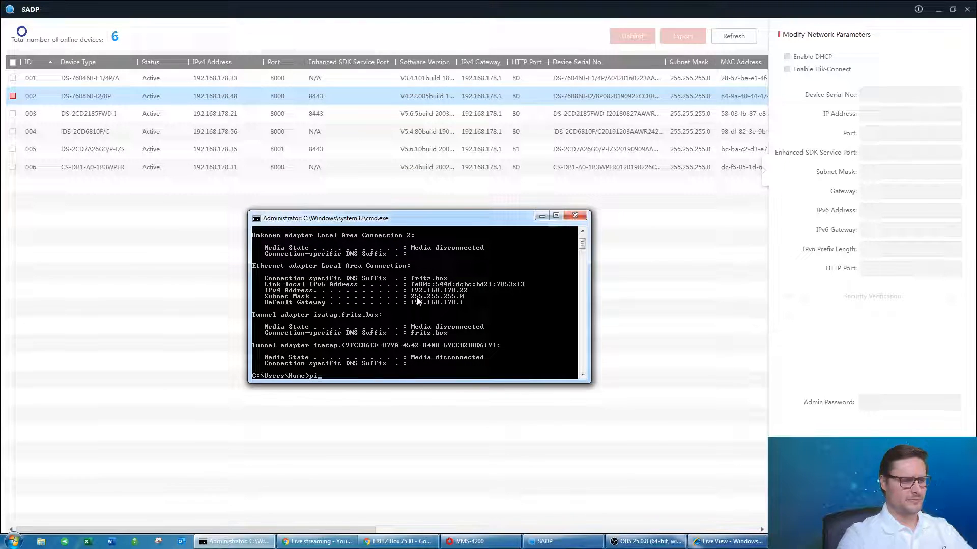
text(ng 192.168.178)
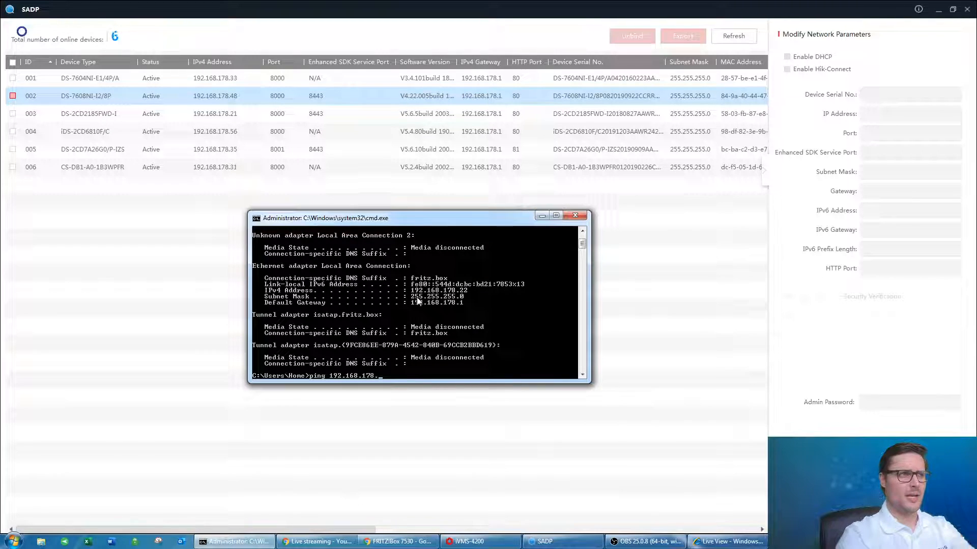
text(.200)
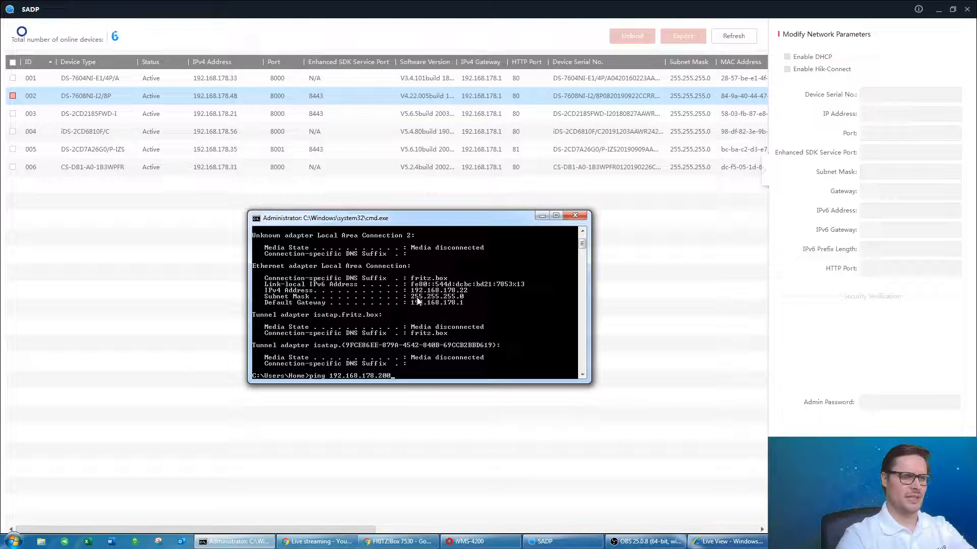
key(Return)
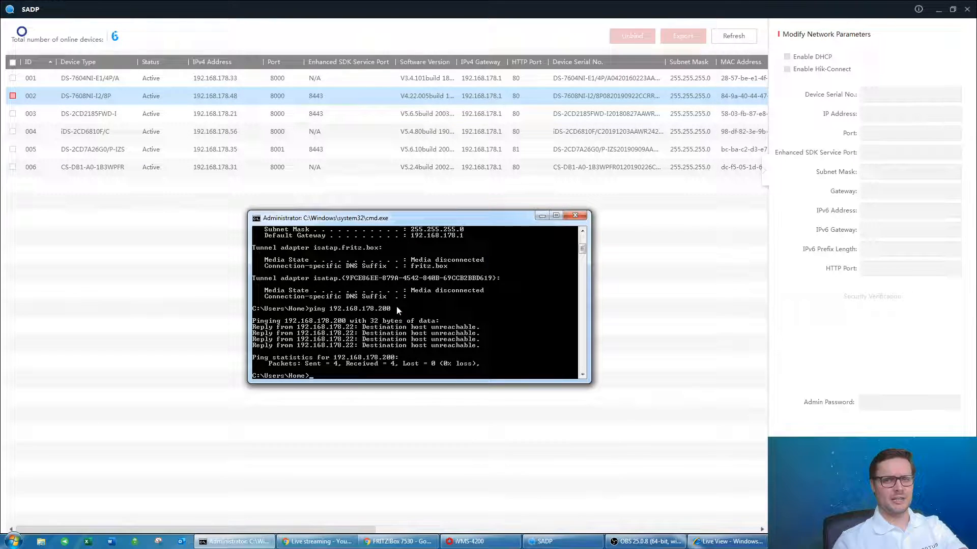
click(543, 217)
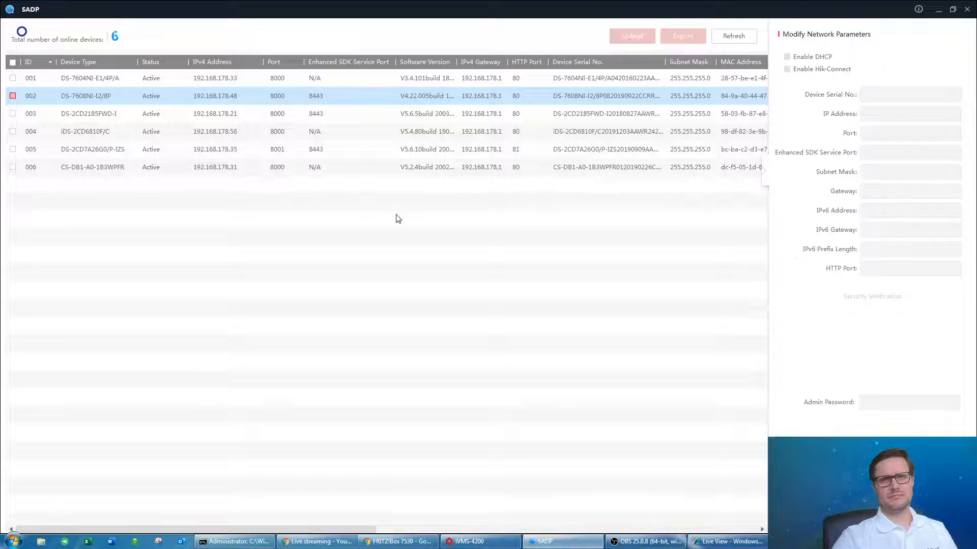
Change the DS-7608NI-I2/8P recorder's IP to 192.168.178.200, keeping port 8000 and HTTP port 80.
click(13, 96)
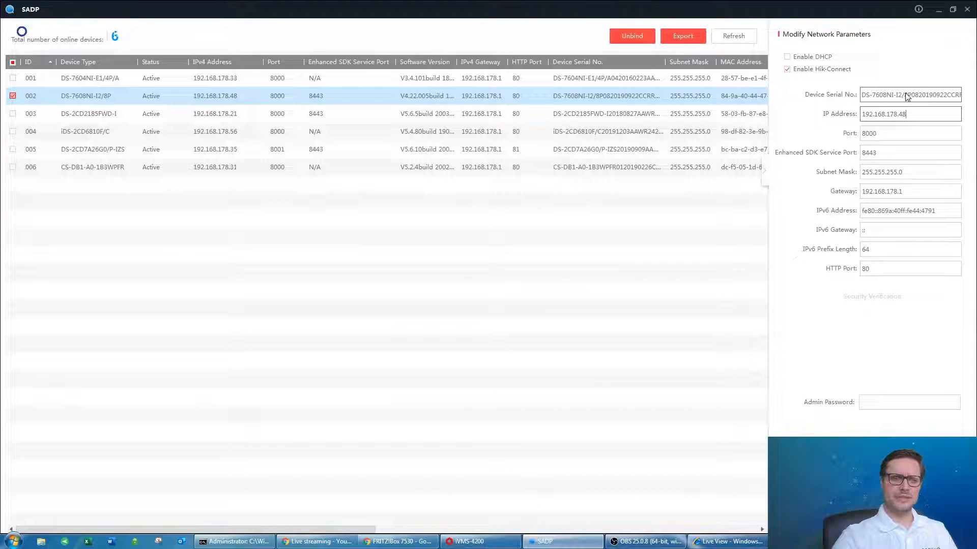
key(BackSpace)
key(BackSpace)
text(200)
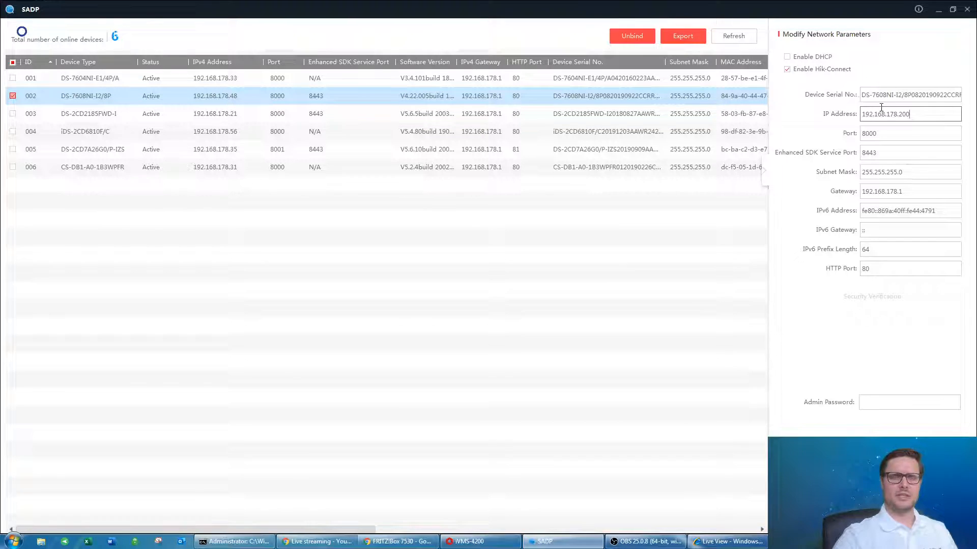
click(864, 132)
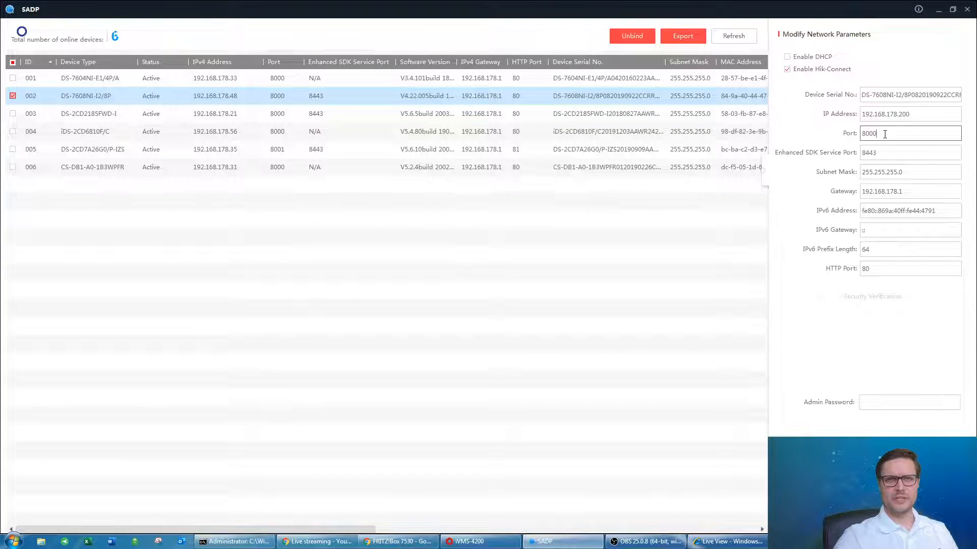
double_click(870, 135)
click(890, 134)
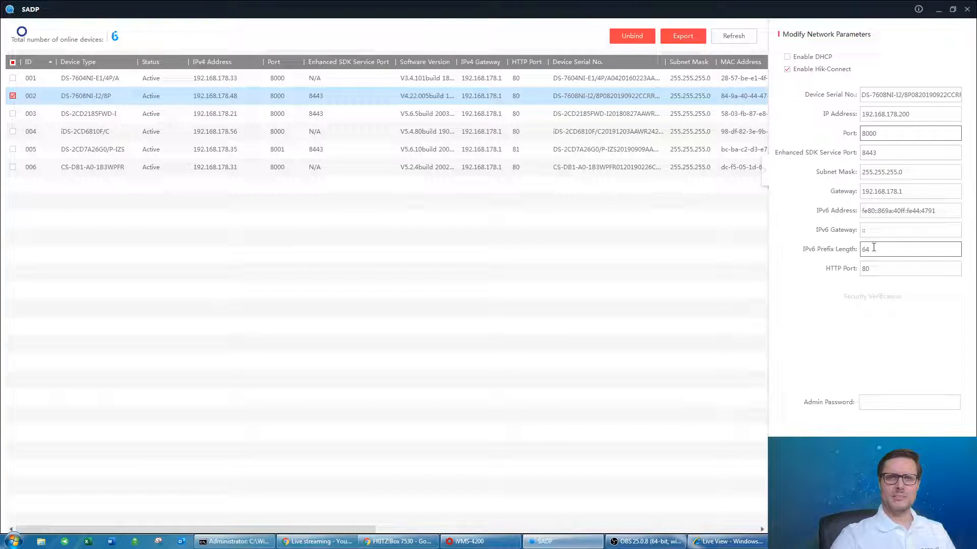
click(877, 269)
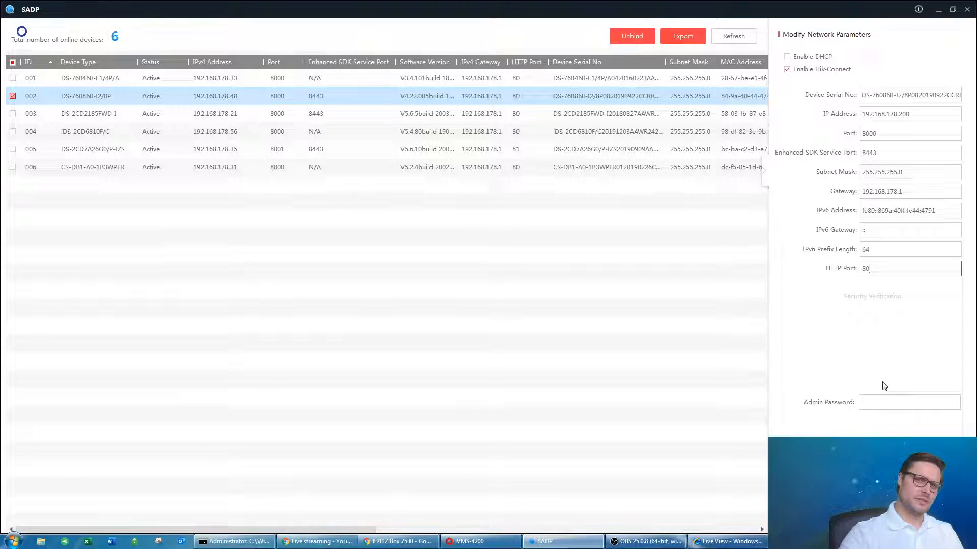
Enter the admin password and restore the SADP window to a smaller size.
click(866, 401)
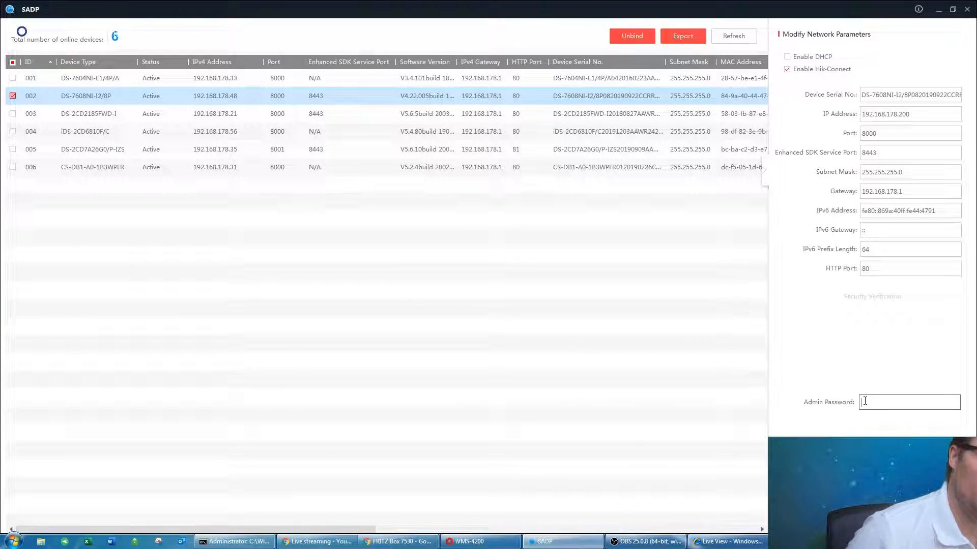
text(abcdef)
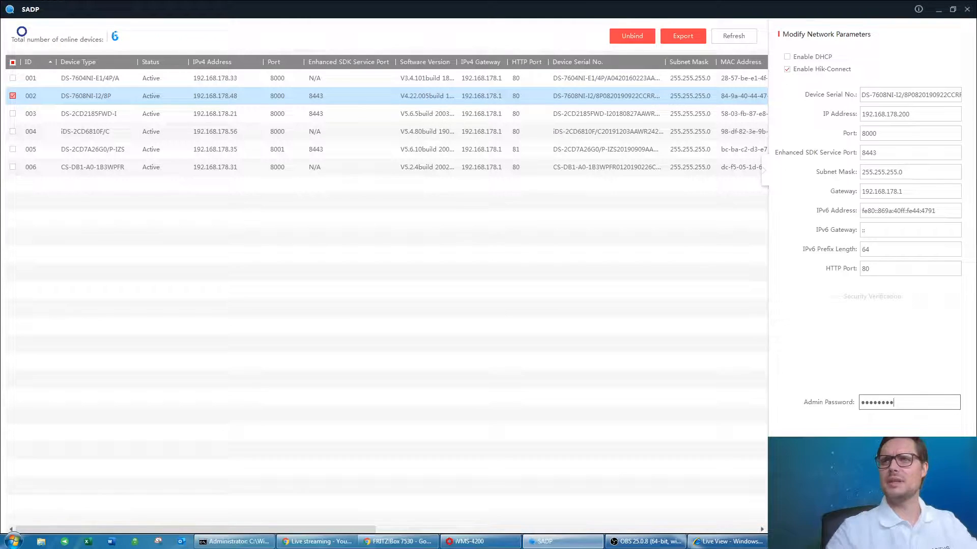
click(953, 10)
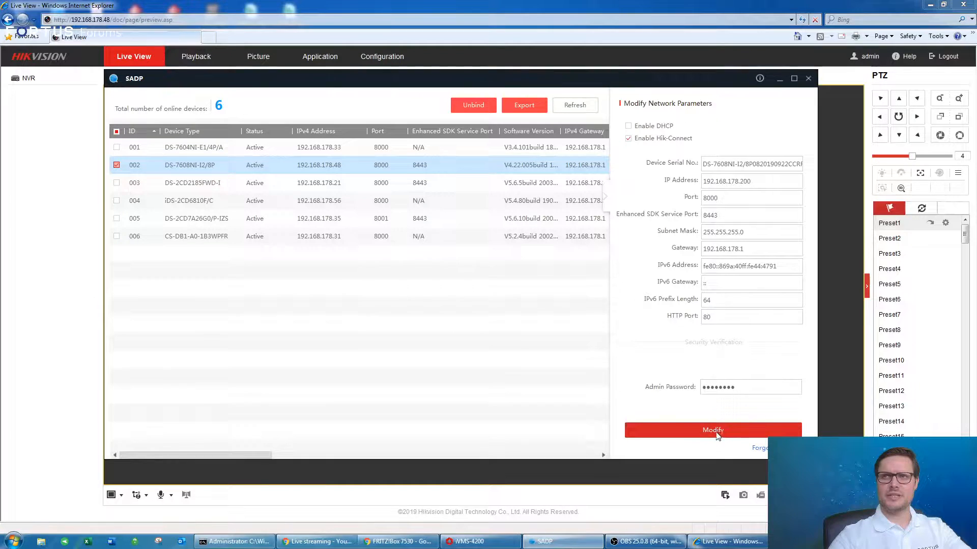
Apply the changes with Modify, maximize SADP, and clear the device selection.
click(718, 433)
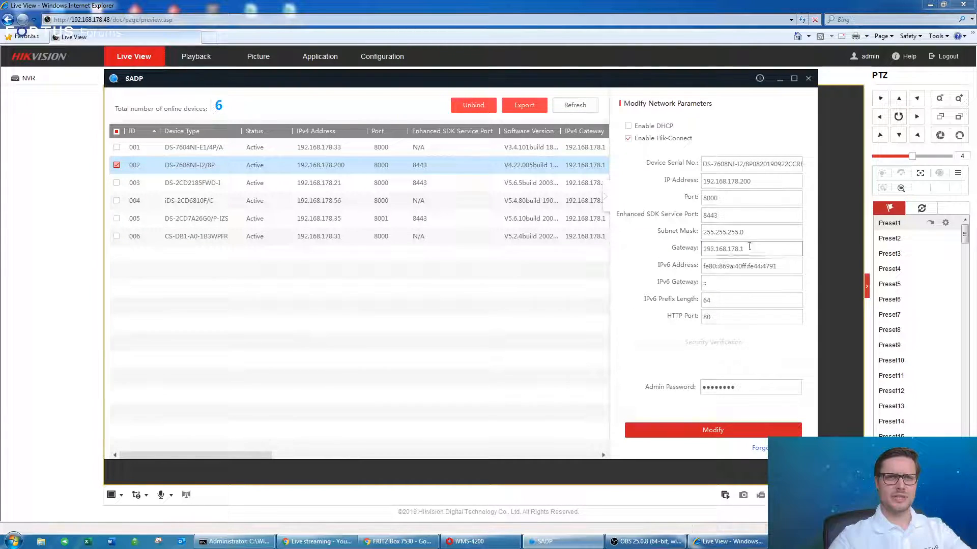
click(498, 188)
click(259, 167)
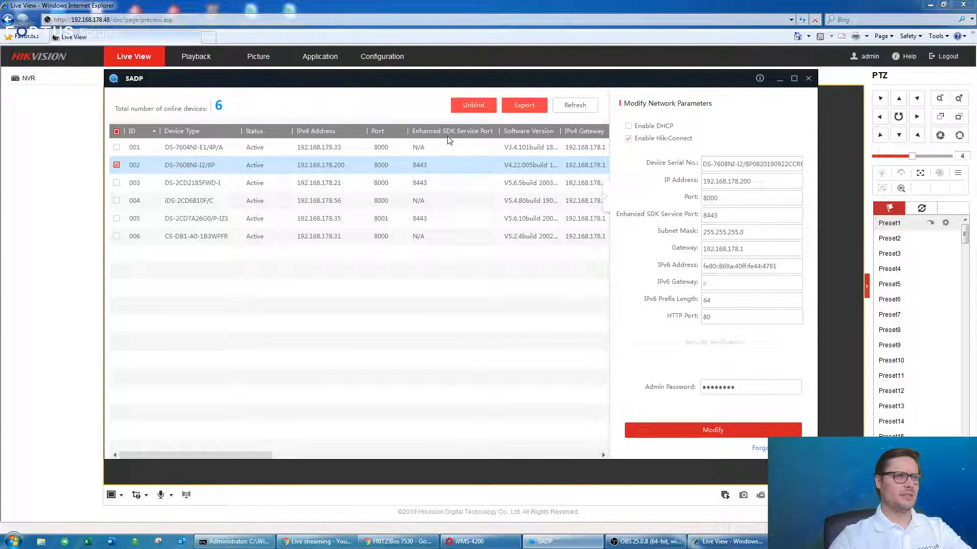
click(796, 79)
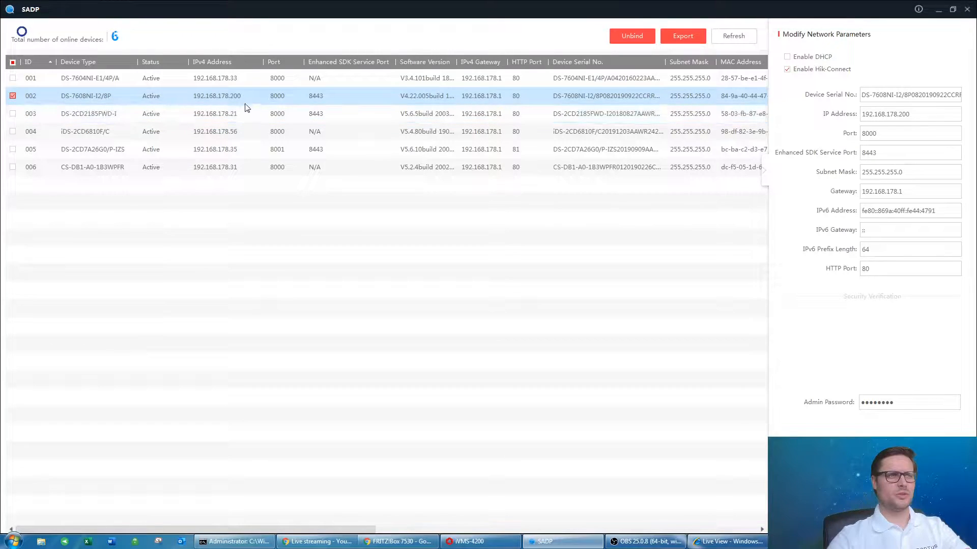
click(14, 97)
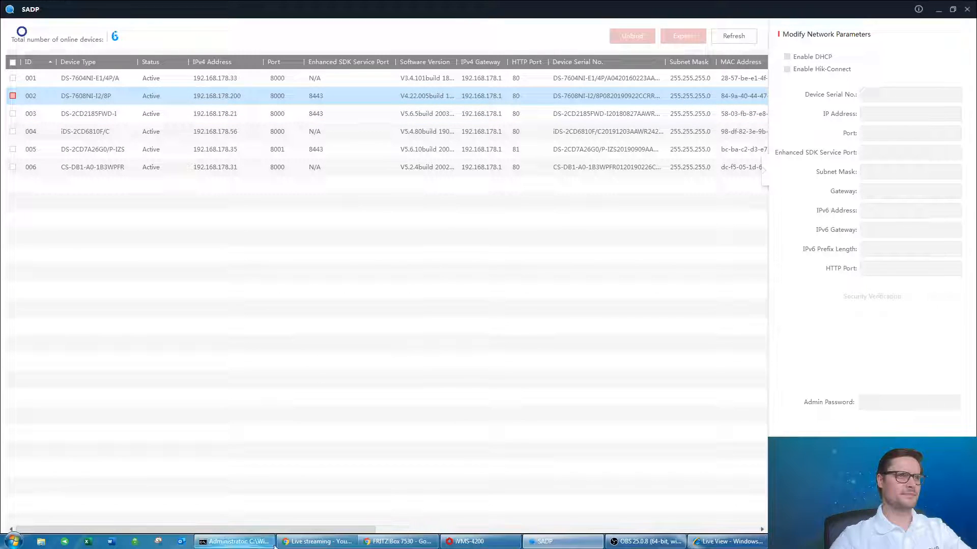
Re-run ping 192.168.178.200 from the command history and get successful replies.
click(234, 542)
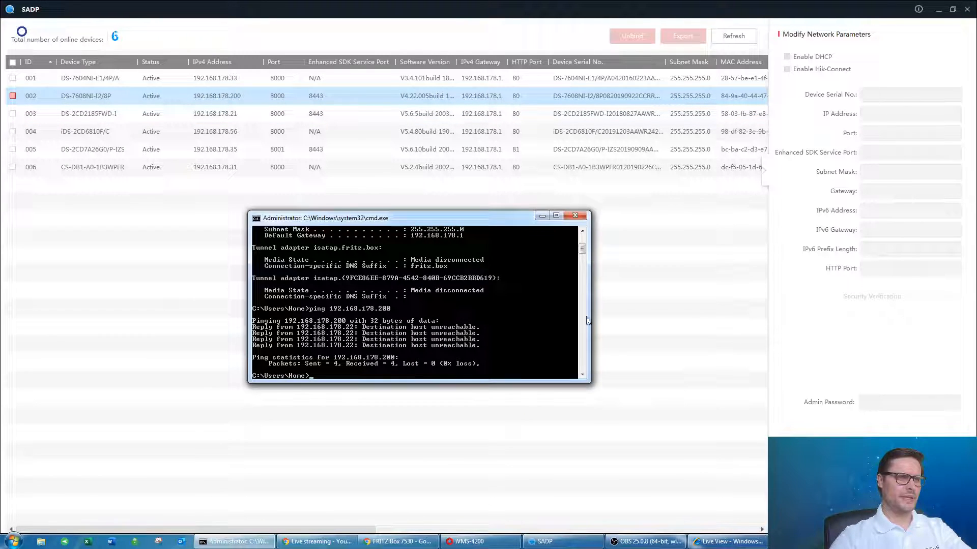
drag(489, 218, 499, 205)
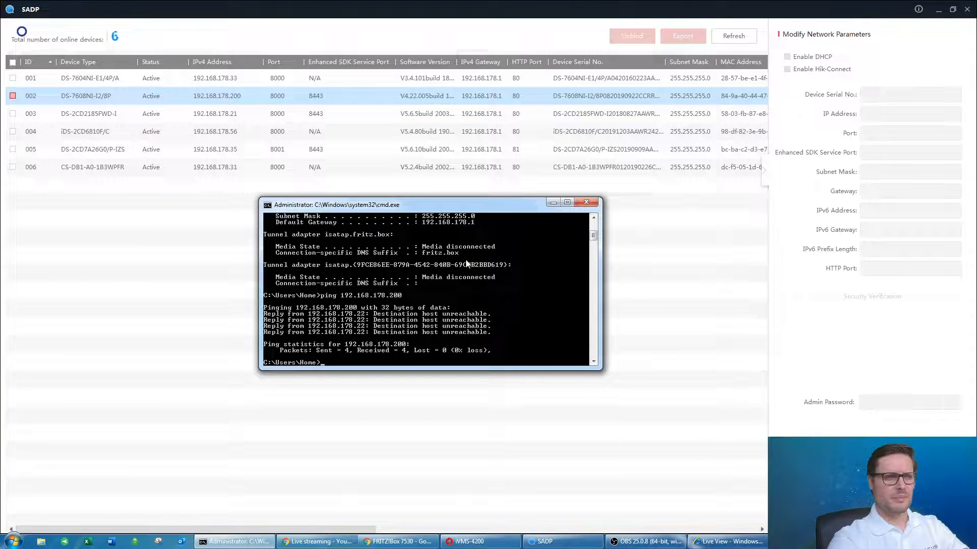
key(Up)
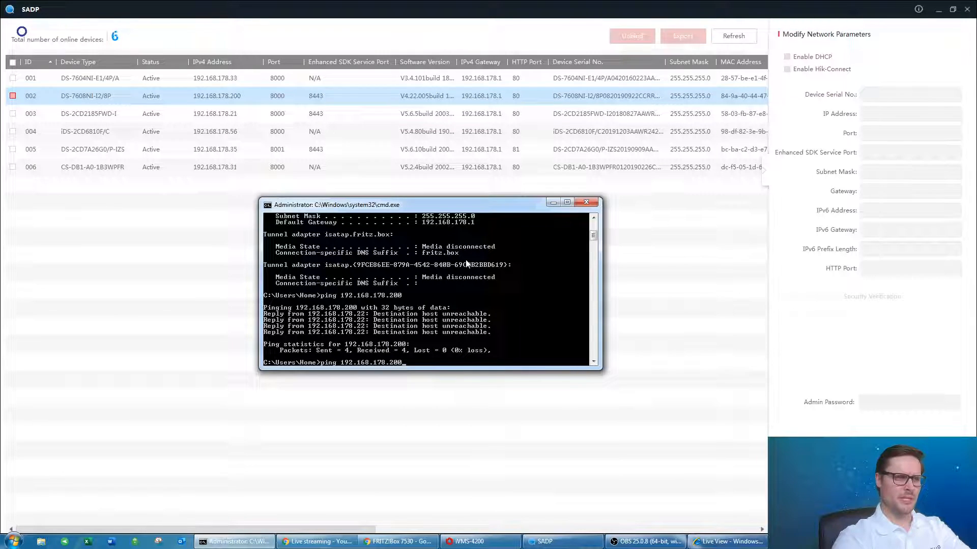
key(Up)
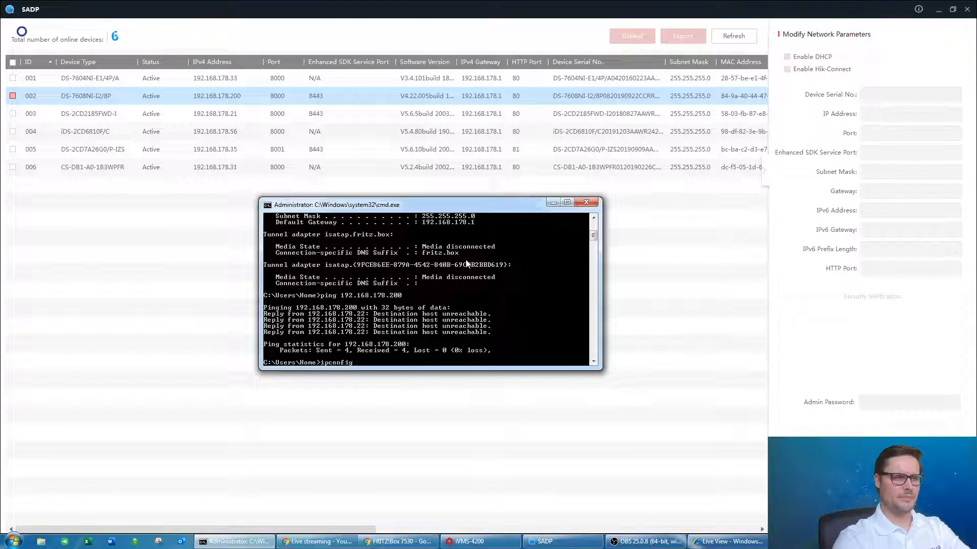
key(Down)
key(Up)
key(Down)
key(Up)
key(Down)
key(Up)
key(Down)
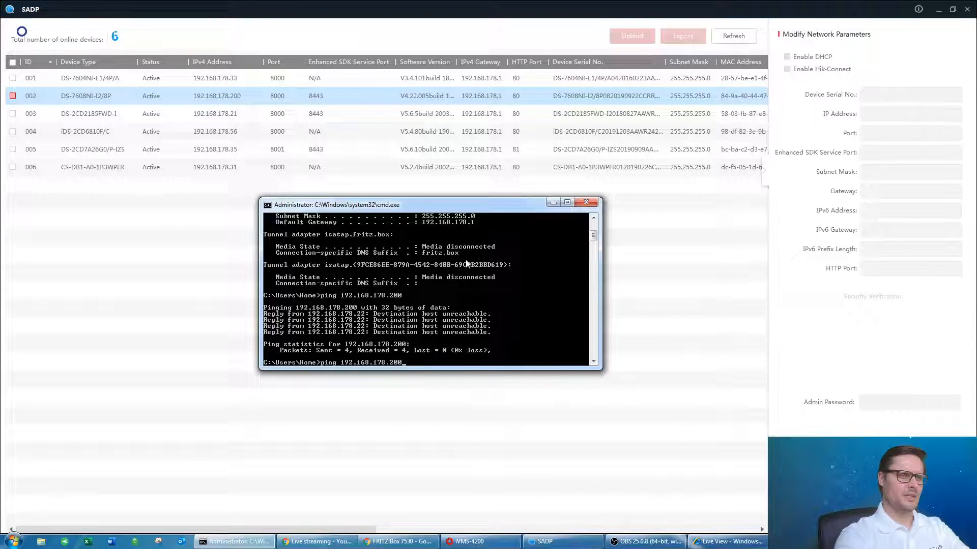
key(Return)
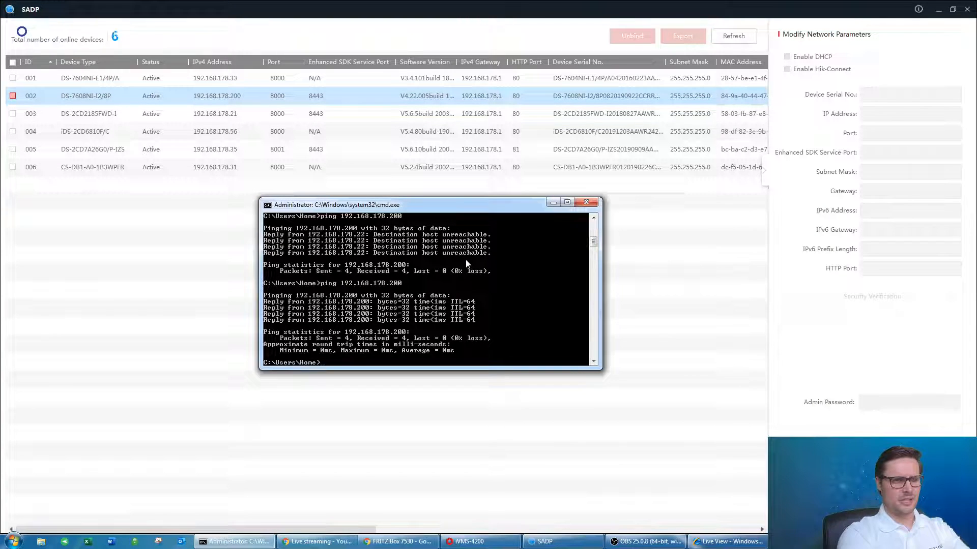
Start a continuous ping -t to 192.168.178.200.
key(Up)
text(-)
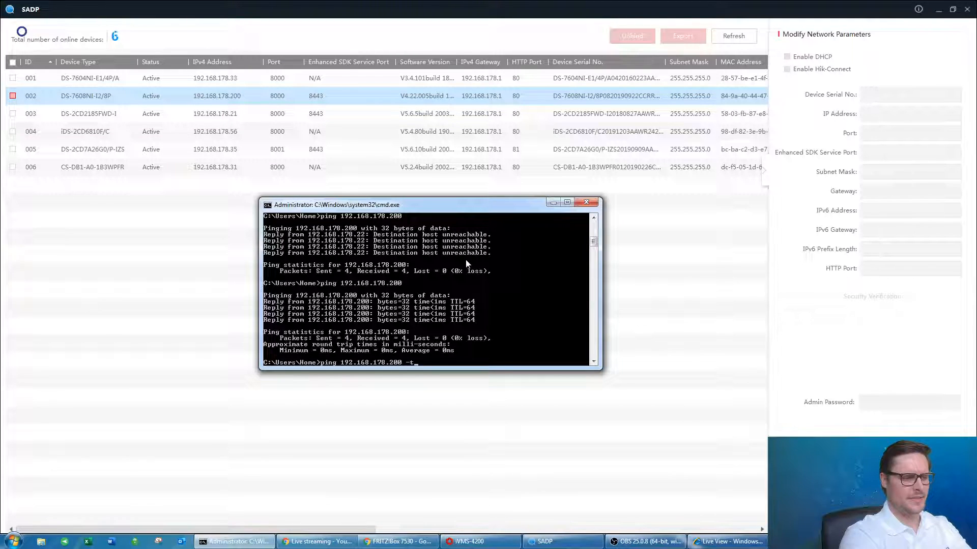
text(t)
key(Return)
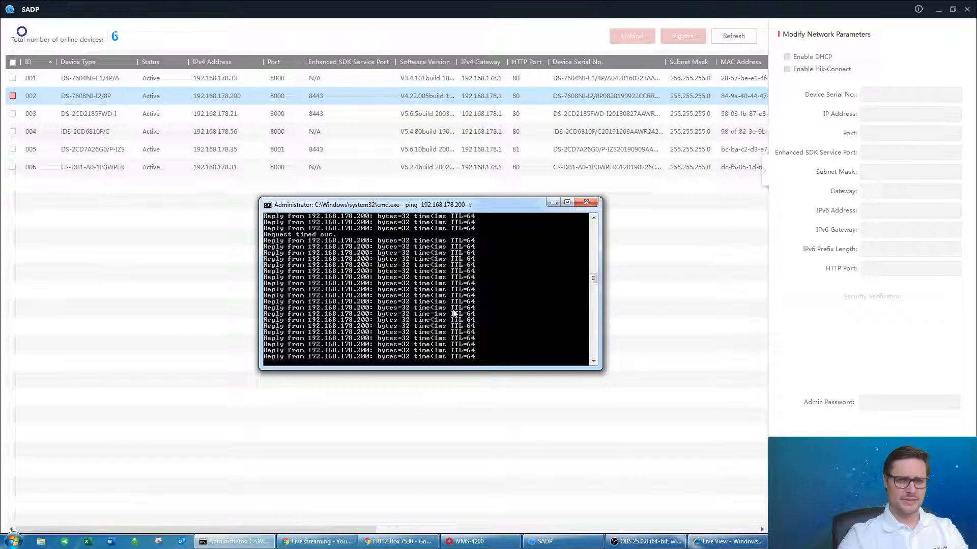
Stop the continuous ping at 81 sent, 80 received, 1% loss, and close the console window.
key(ctrl+c)
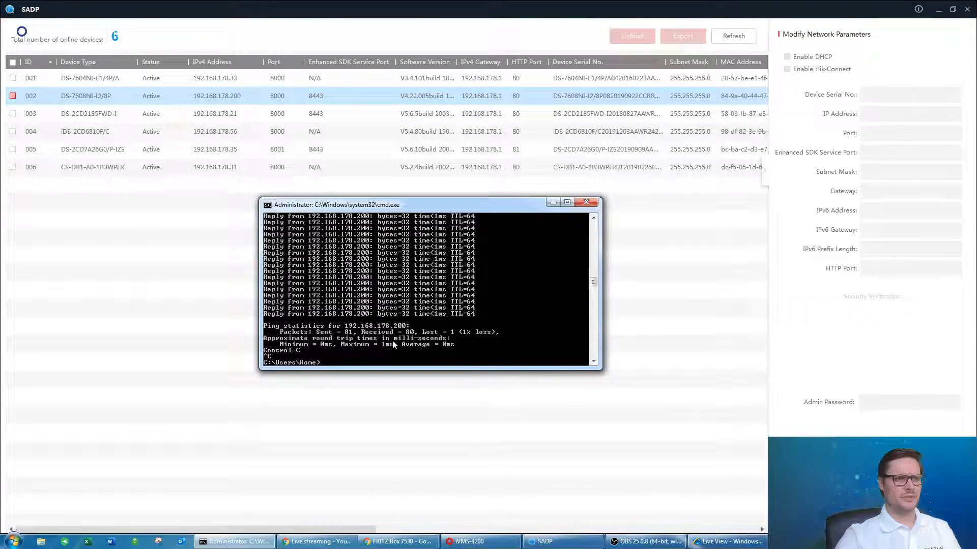
click(586, 202)
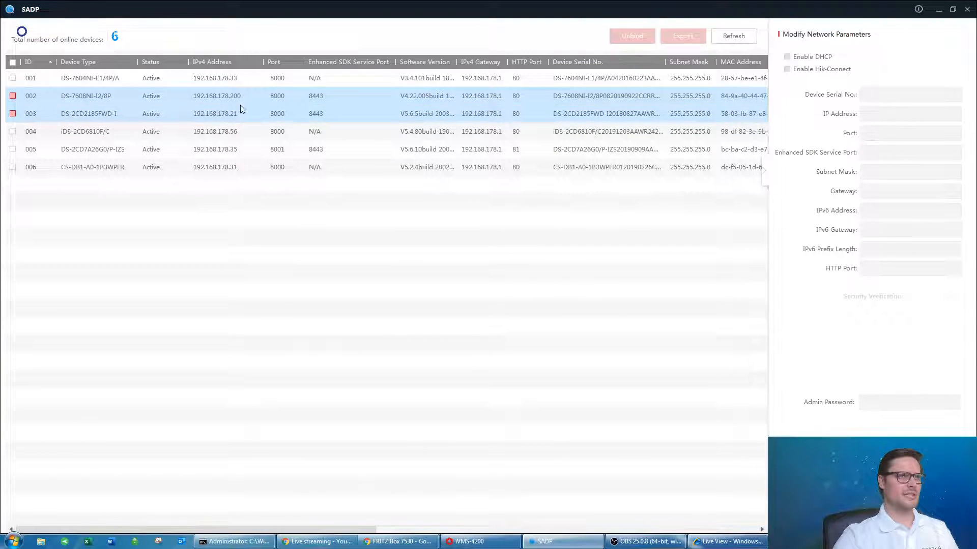
Select the DS-7608NI-I2/8P recorder in SADP and check its gateway 192.168.178.1.
click(13, 96)
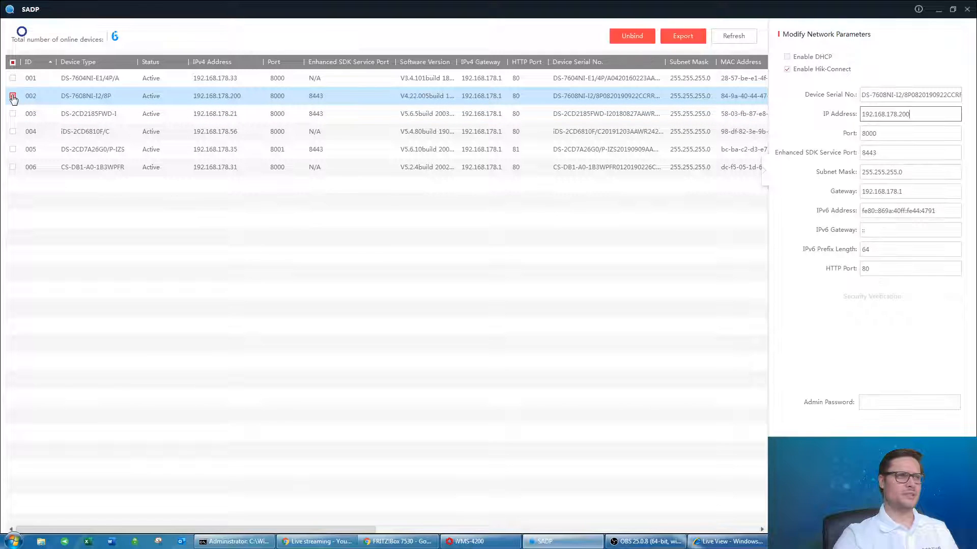
click(909, 194)
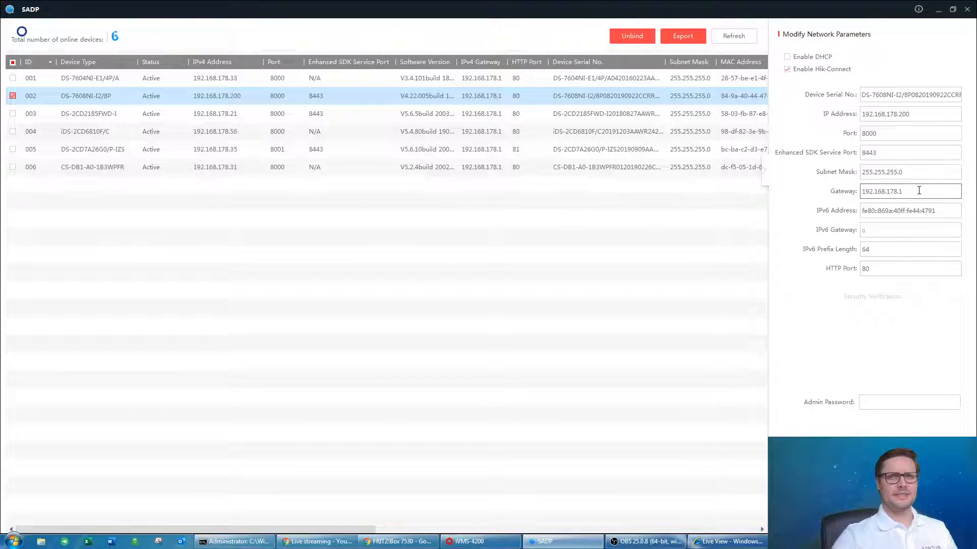
click(238, 542)
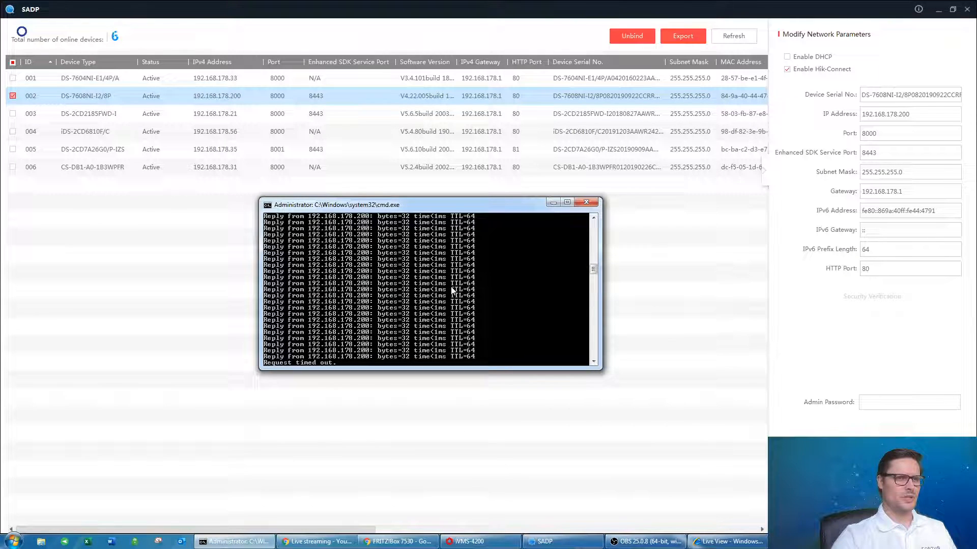
Stop the ping, rerun ipconfig to compare 192.168.178.22 and gateway 192.168.178.1, then hide the console.
key(ctrl+c)
key(Up)
key(BackSpace)
key(BackSpace)
key(BackSpace)
key(Up)
key(Return)
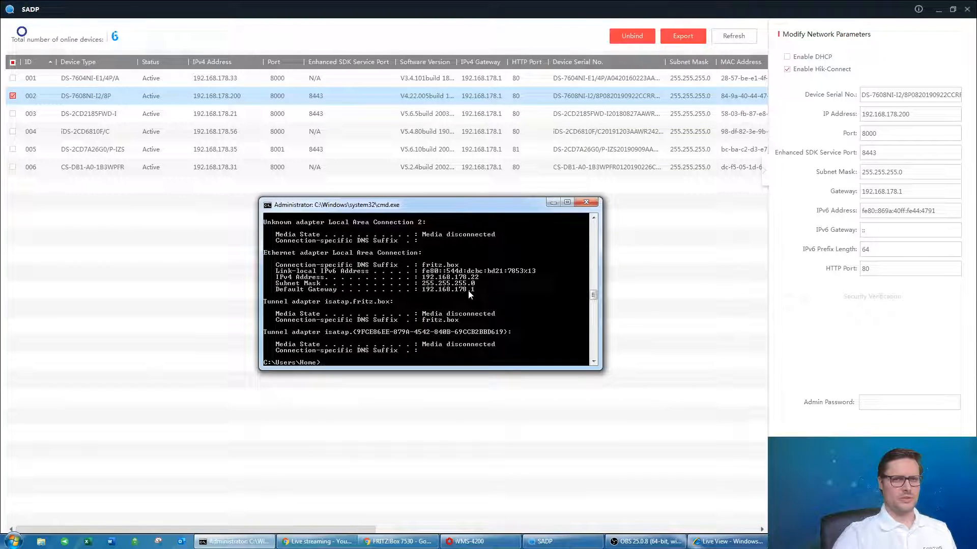
click(553, 203)
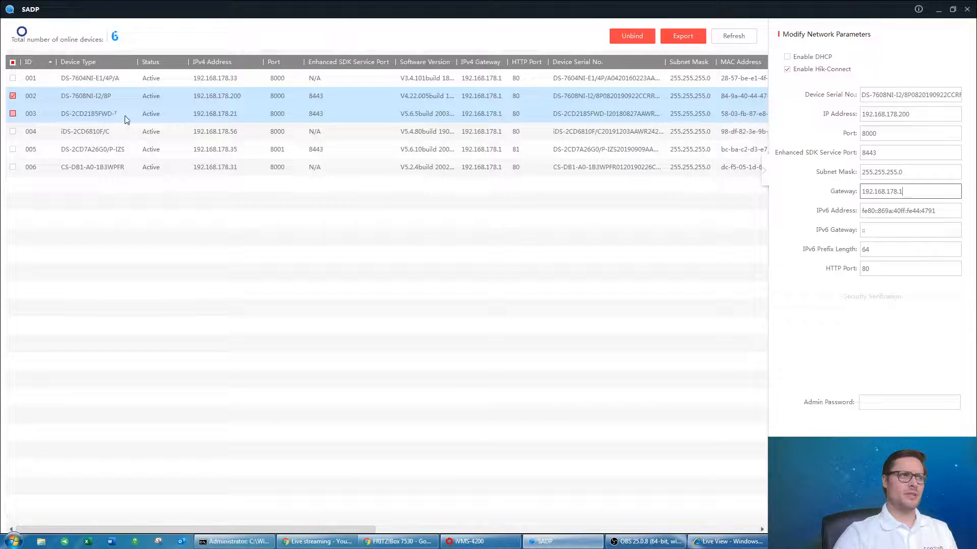
Enable DHCP for the DS-7608NI-I2/8P recorder and enter the admin password.
click(788, 57)
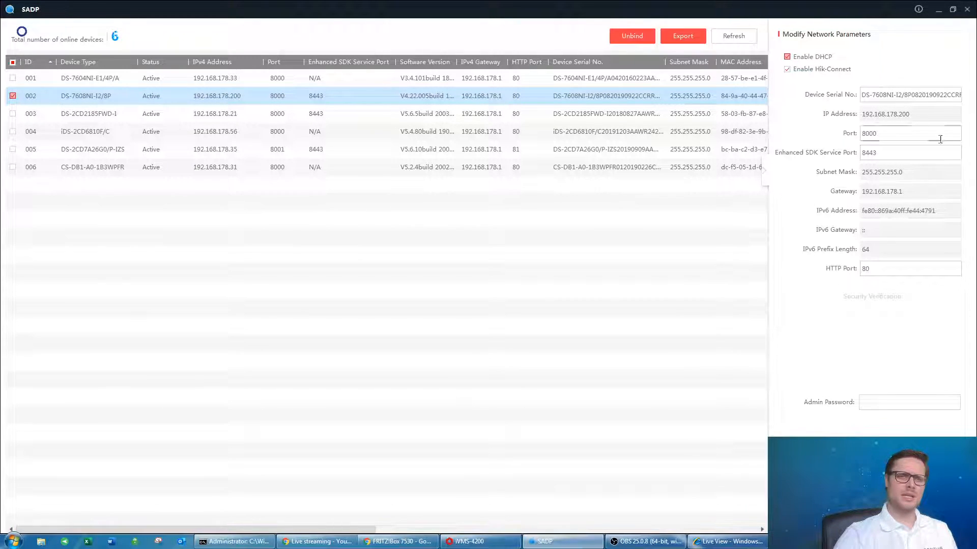
click(917, 407)
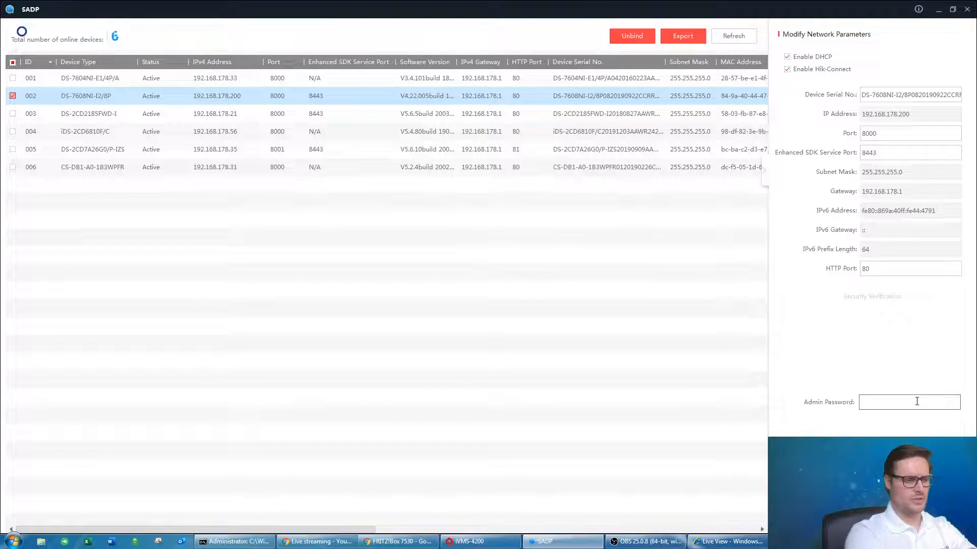
text(***)
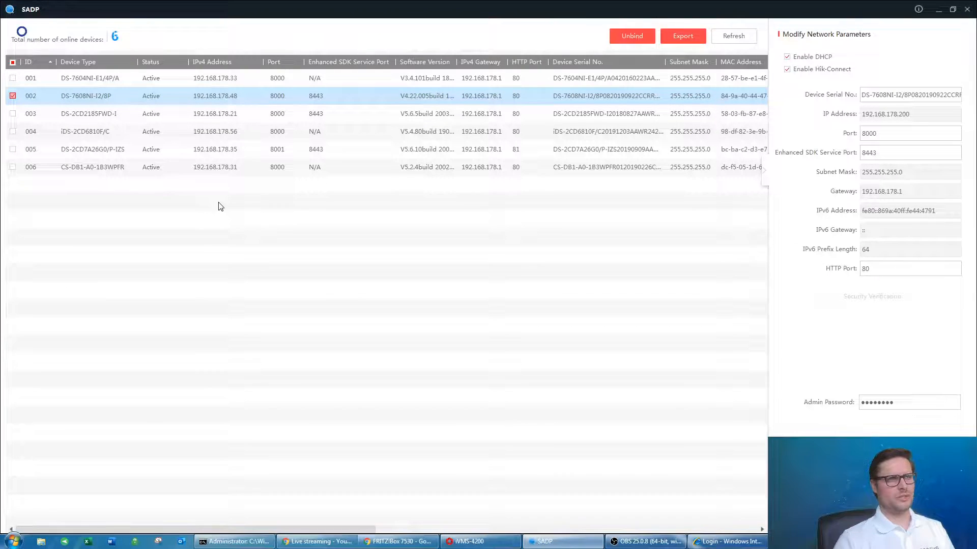
Select the iDS-2CD6810F/C and DS-2CD7A26G0/P-IZS cameras, then drop the DS-2CD7A26G0/P-IZS again.
click(223, 139)
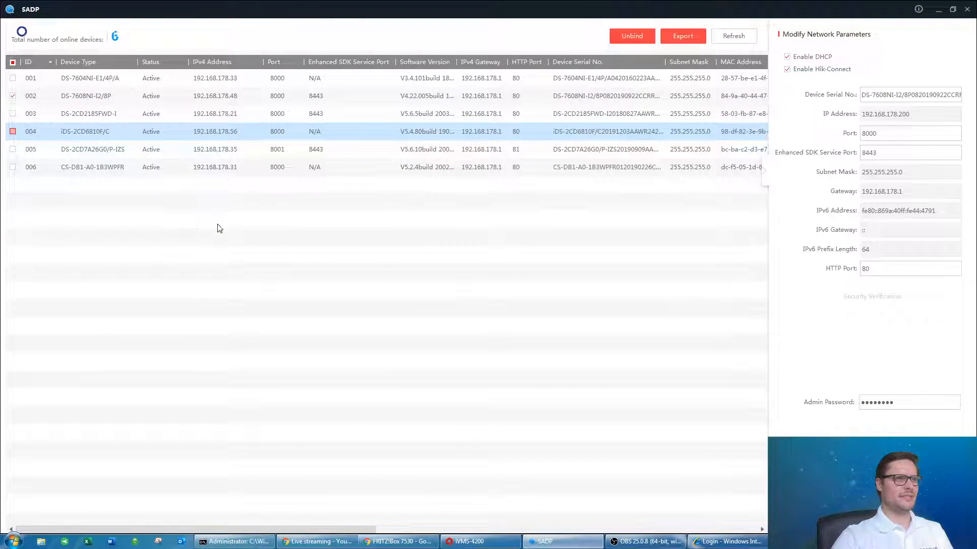
click(261, 155)
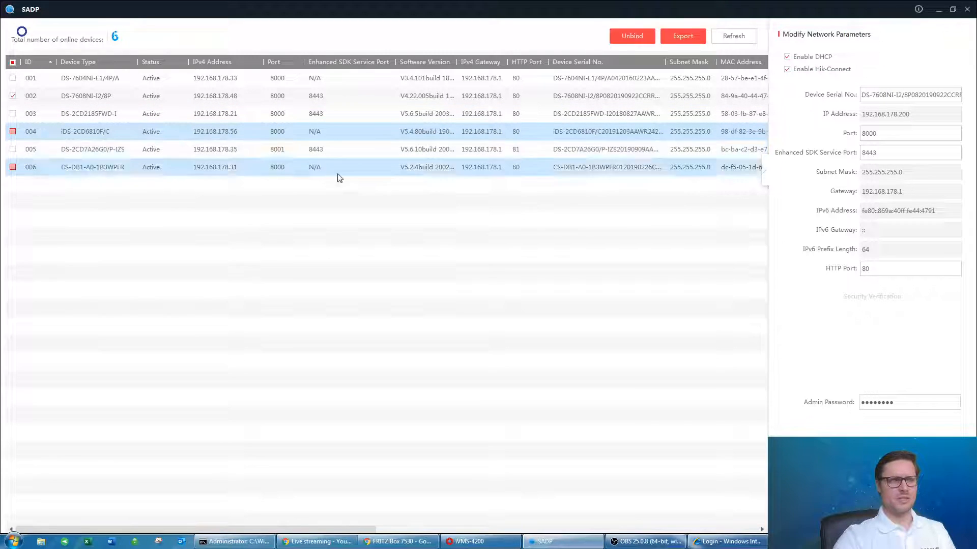
click(205, 154)
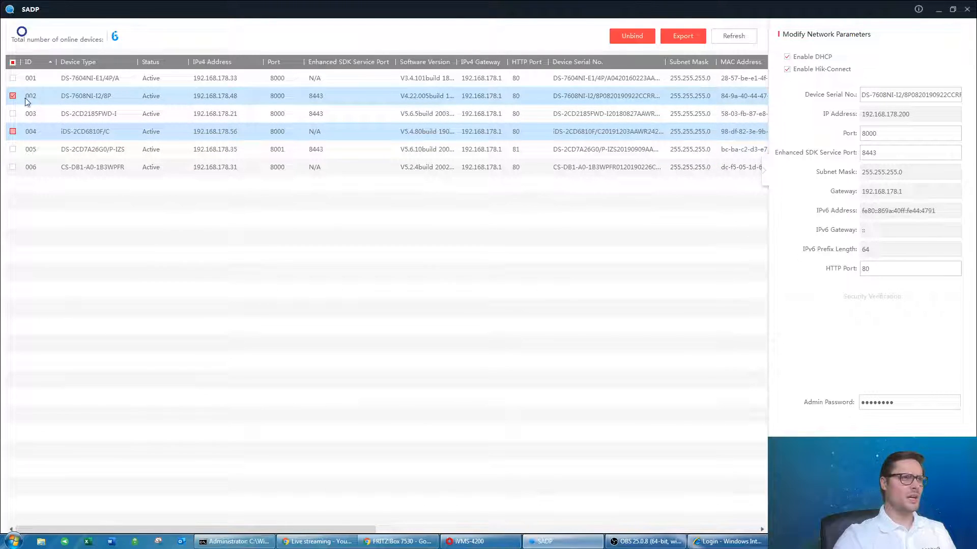
Disable DHCP and apply it, keeping 192.168.178.48 fixed, then deselect the recorder.
click(795, 57)
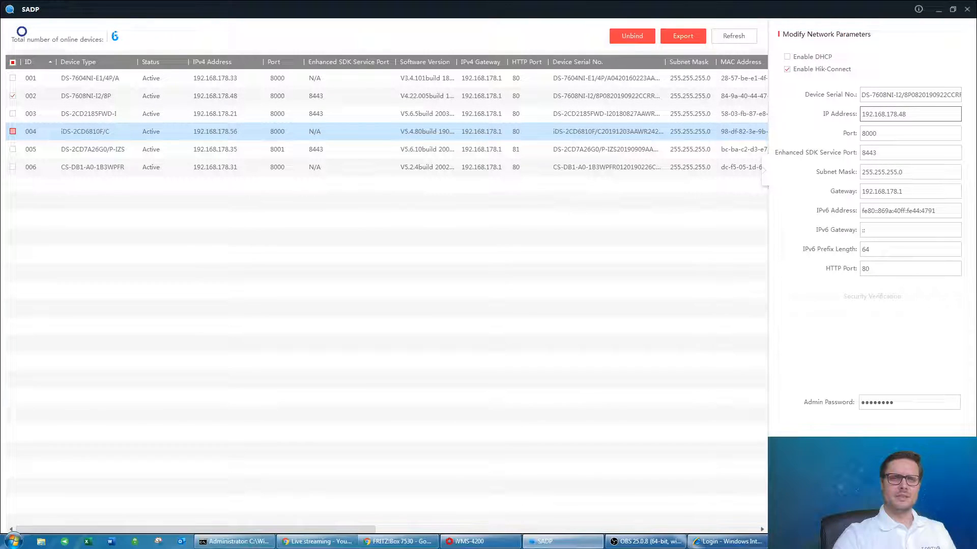
click(872, 451)
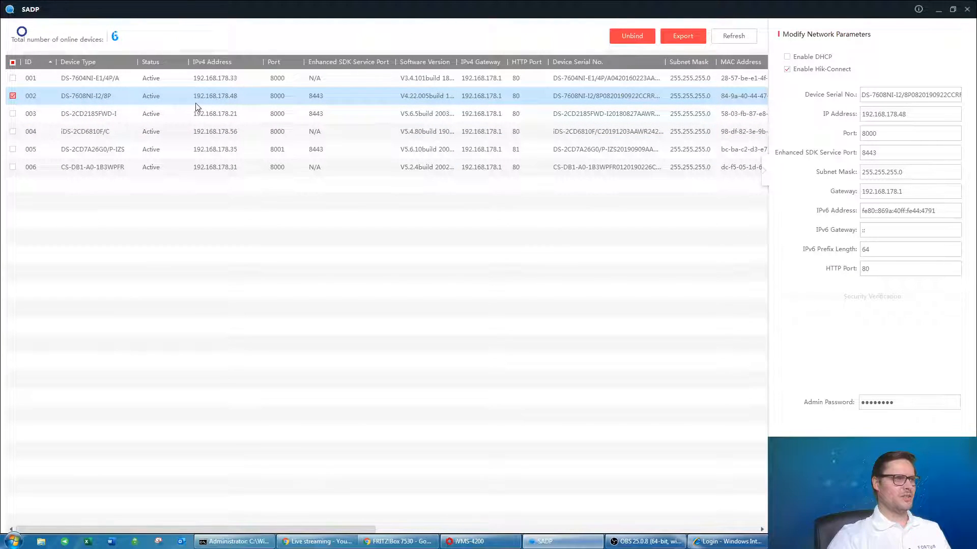
click(12, 96)
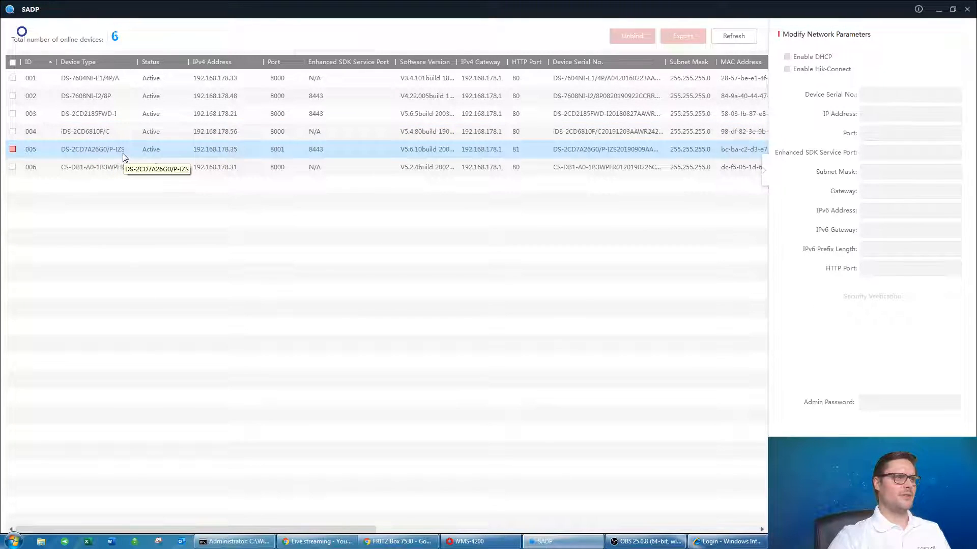
Select only the DS-2CD7A26G0/P-IZS camera (row 005) and the DS-7608NI-I2/8P recorder (row 002).
ctrl+click(97, 168)
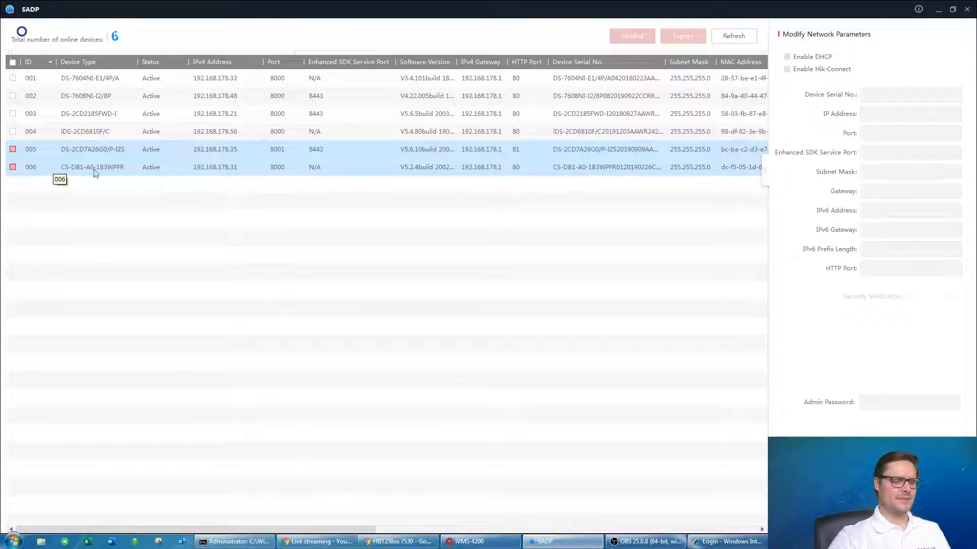
click(17, 149)
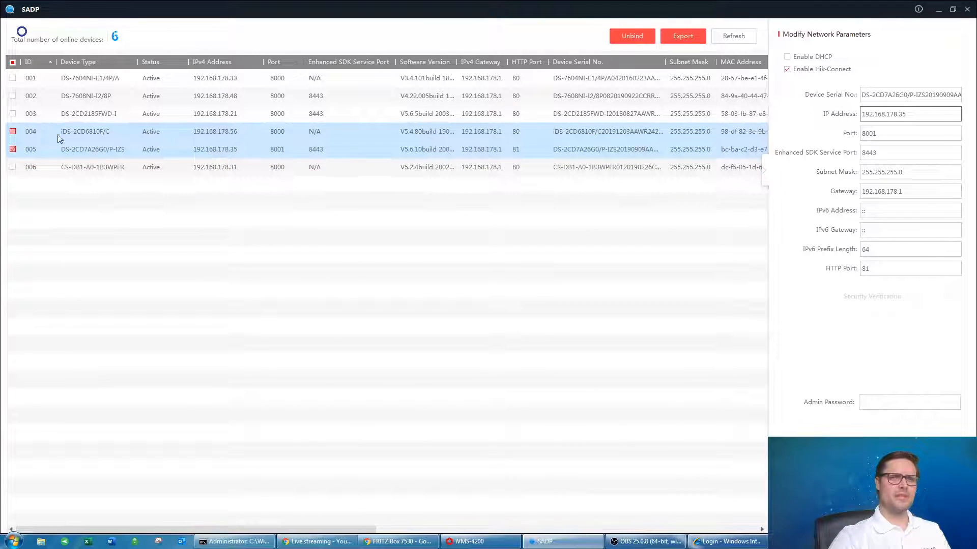
click(14, 98)
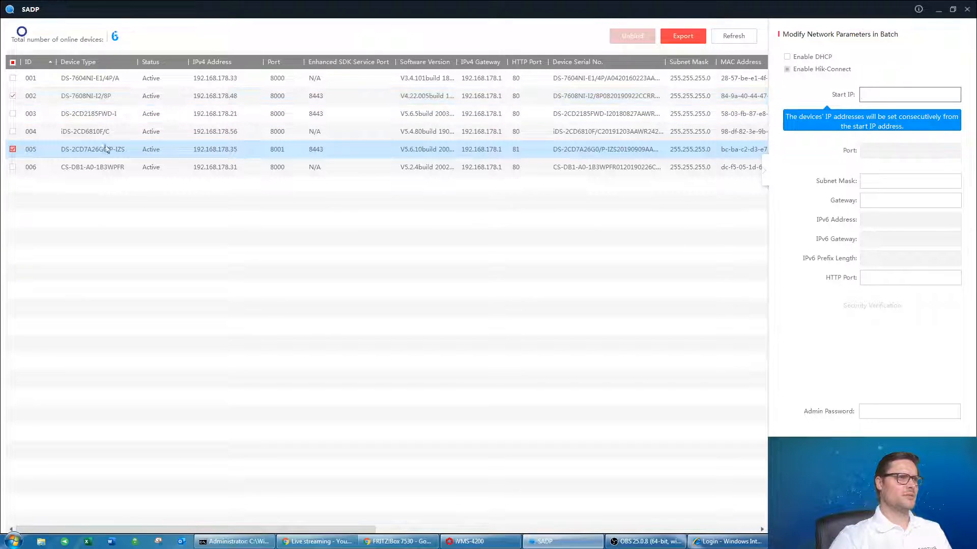
Add the iDS-2CD6810F/C camera (row 004) to the batch selection.
click(155, 174)
click(170, 136)
click(13, 132)
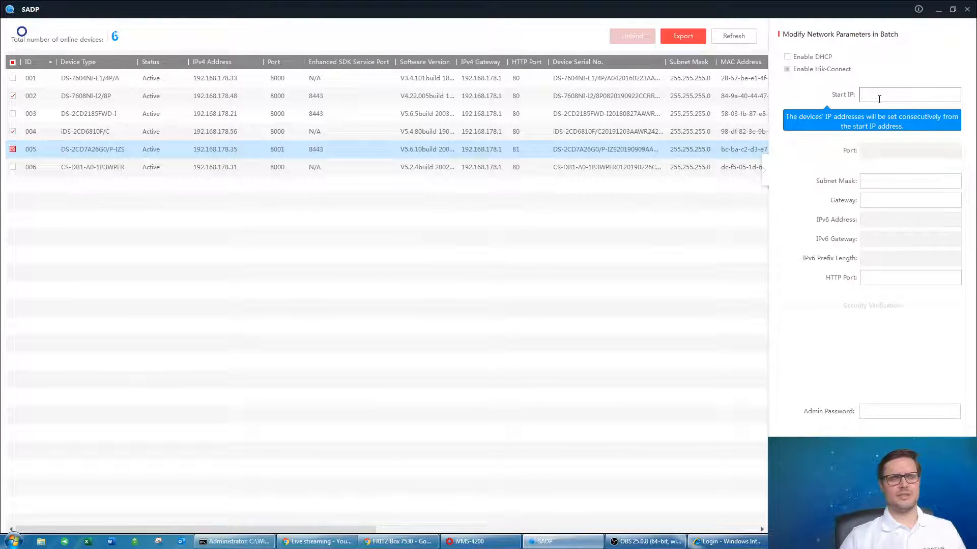
Enter start IP 192.168.178.201, mask 255.255.255.0, gateway 192.168.178.1 and HTTP port 80.
text(192)
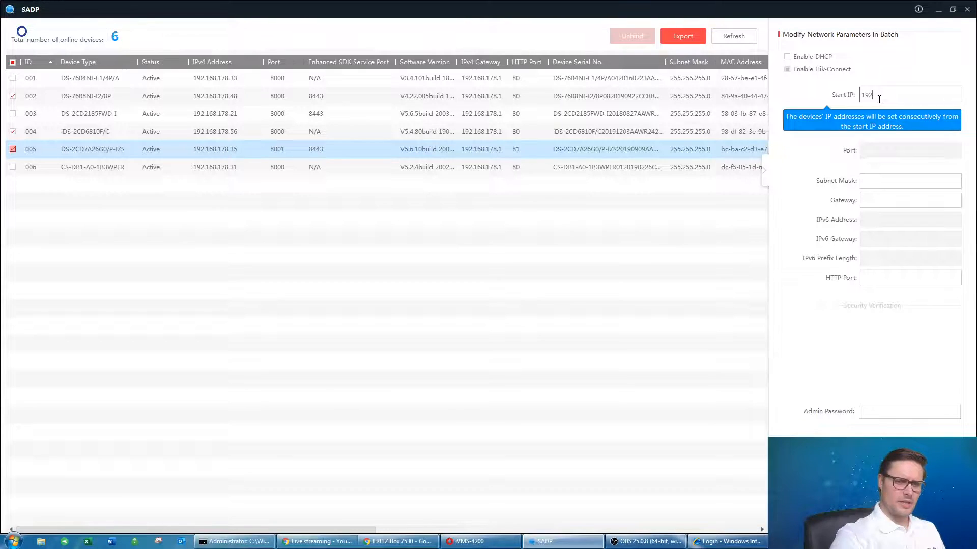
text(.168.178)
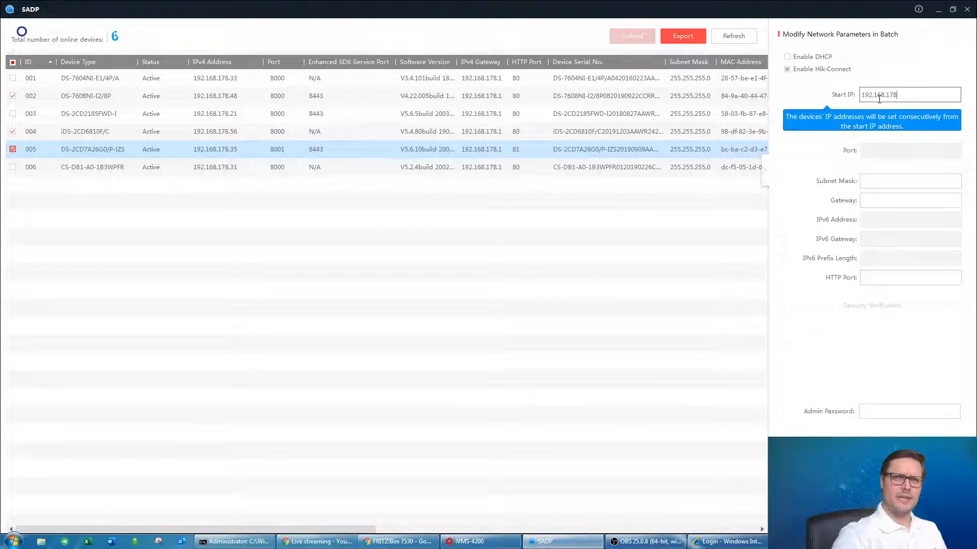
text(.201)
click(897, 180)
text(255.255.255.)
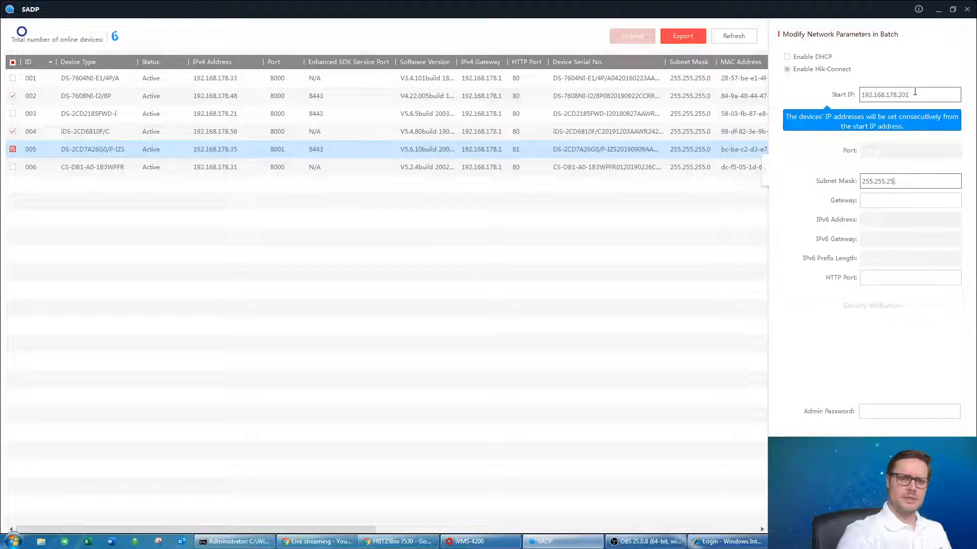
text(0)
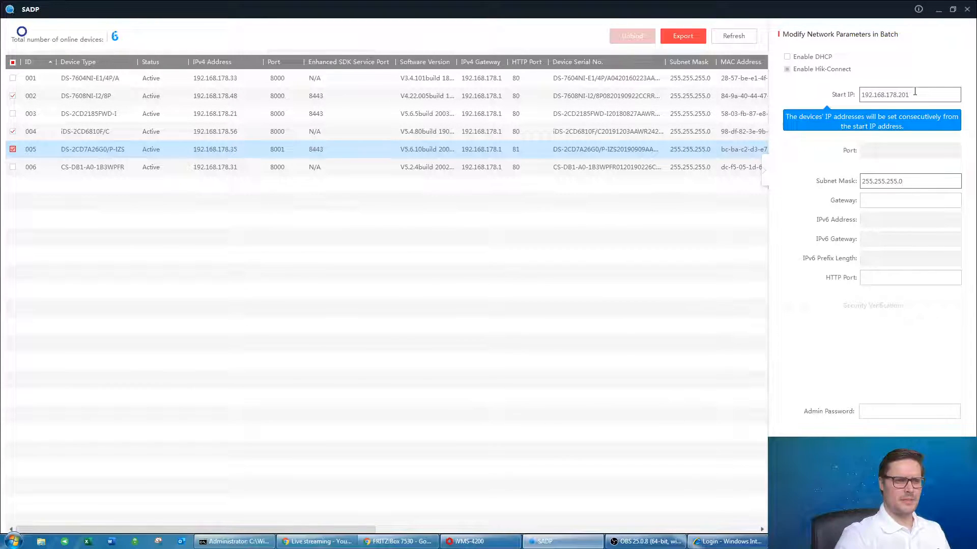
key(Tab)
text(192.316)
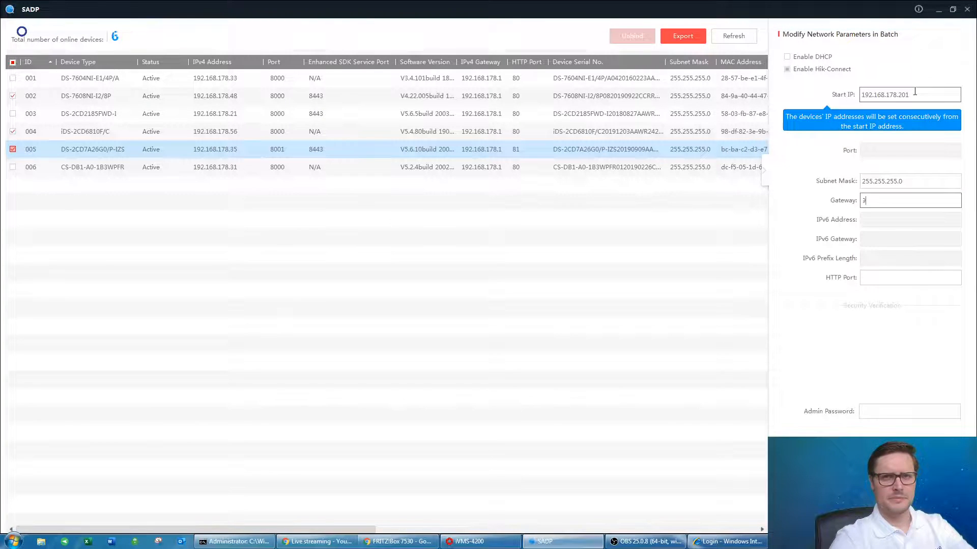
key(BackSpace)
key(BackSpace)
key(BackSpace)
text(168.178.)
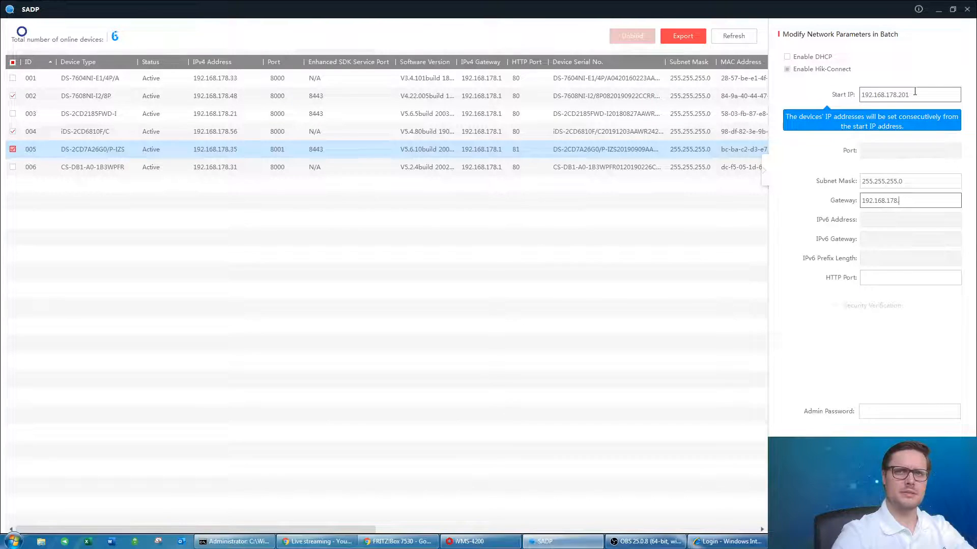
text(201)
key(Tab)
text(80)
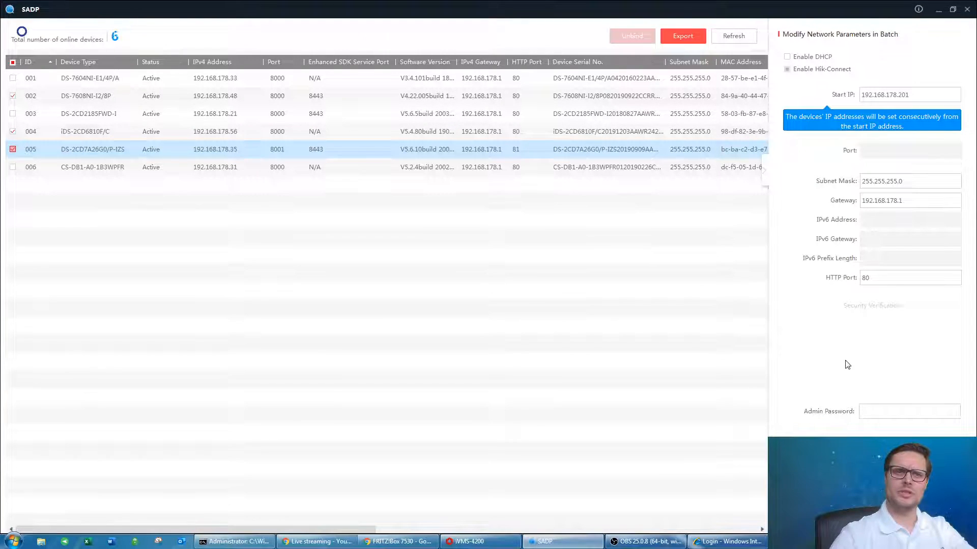
click(882, 411)
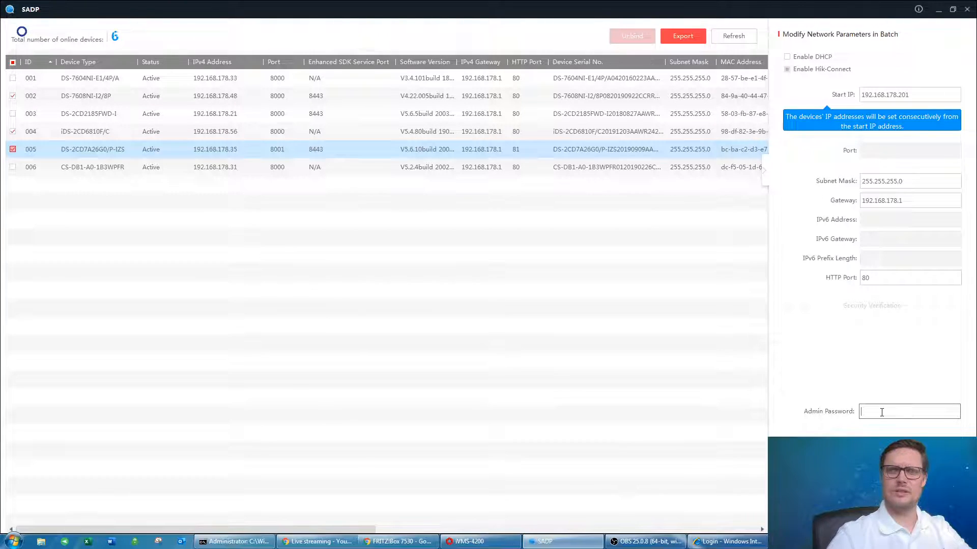
Enter the admin password to authorise the batch network change.
text(•••••)
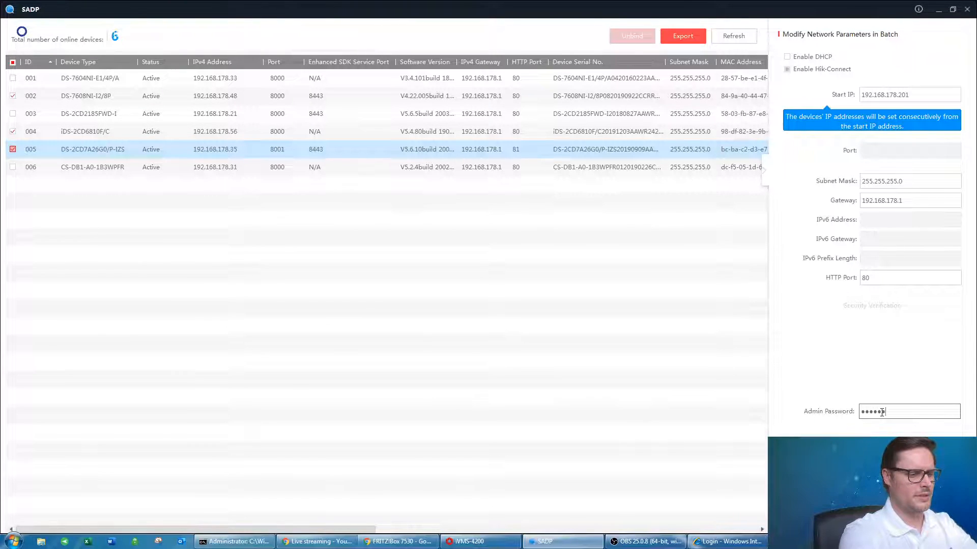
text(•)
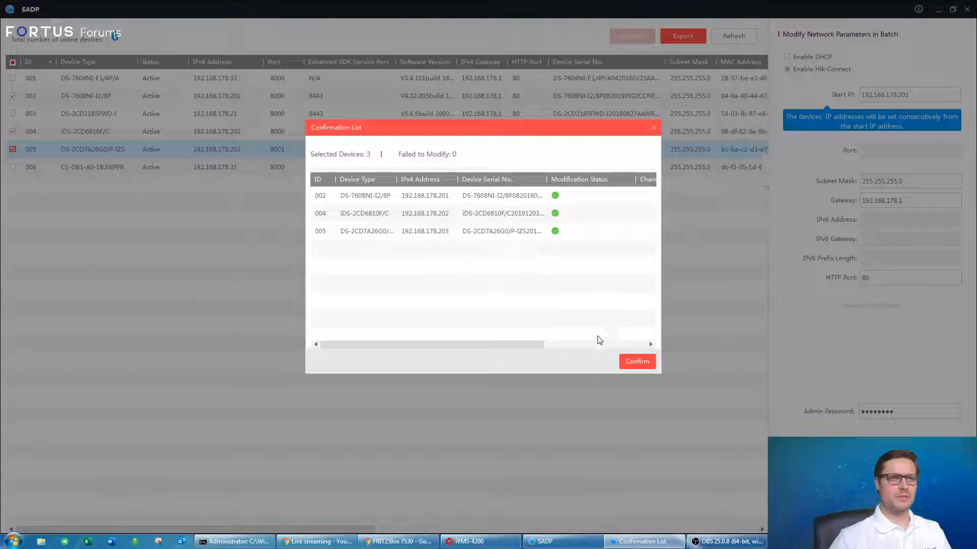
drag(429, 347, 414, 268)
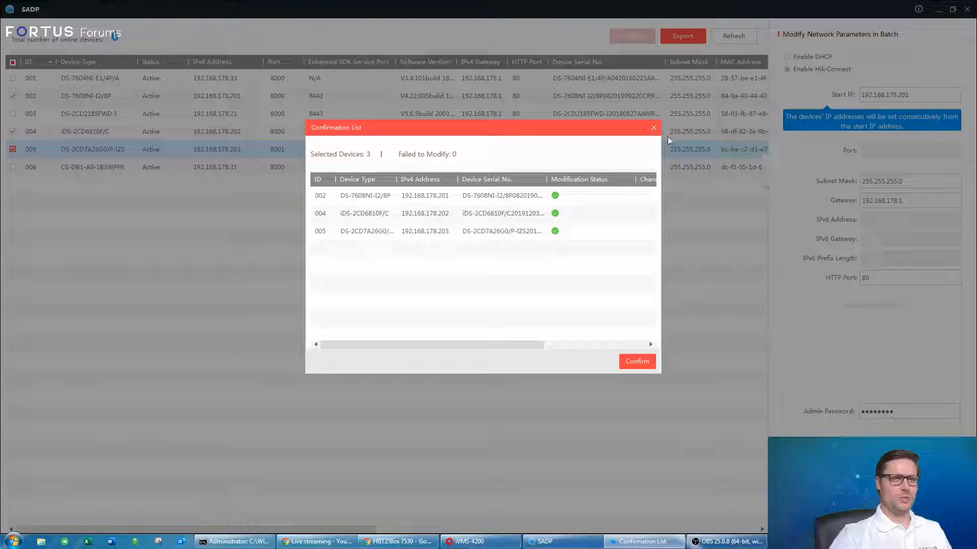
click(654, 128)
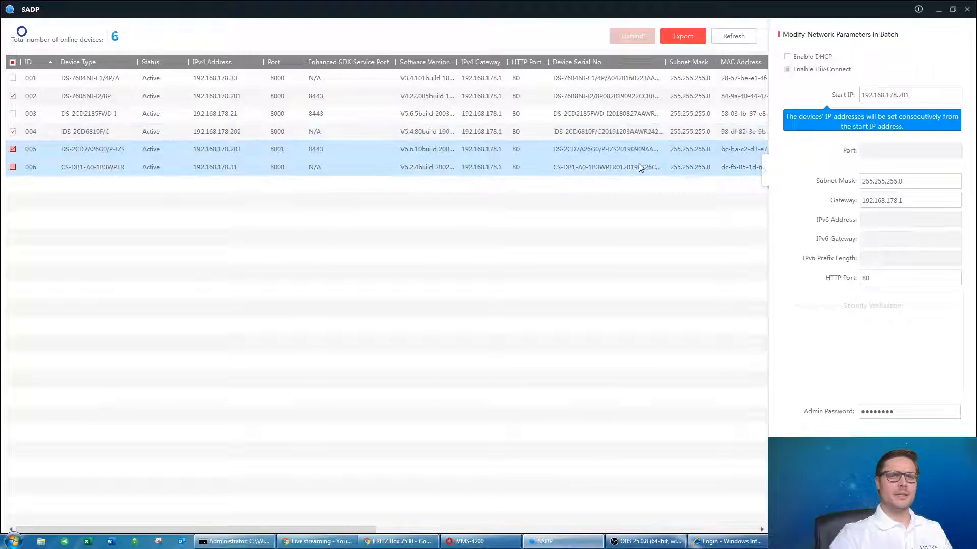
click(732, 35)
click(235, 63)
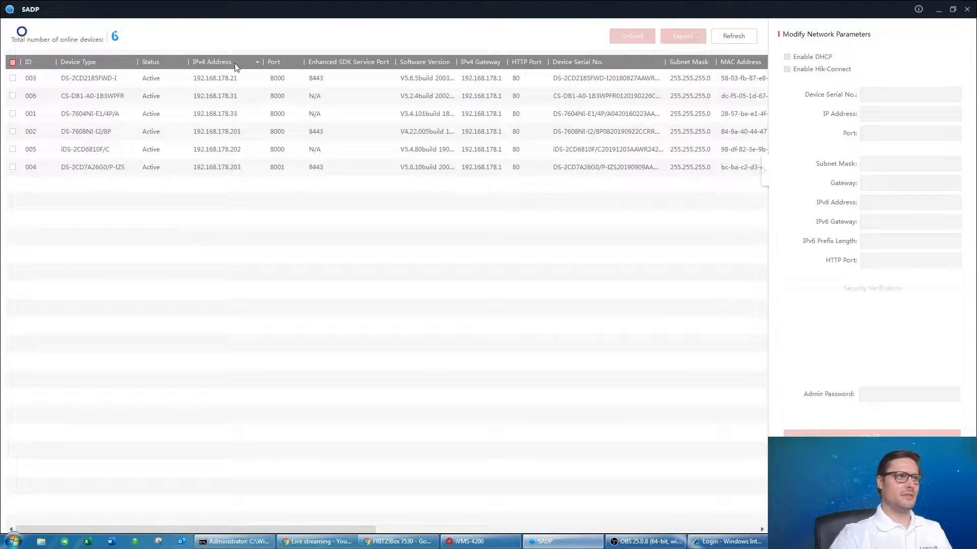
click(234, 63)
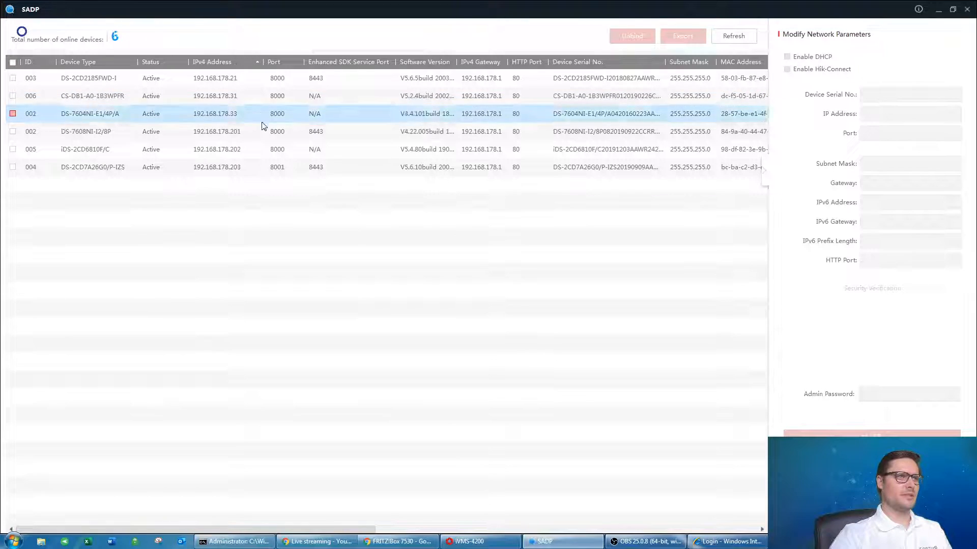
click(243, 145)
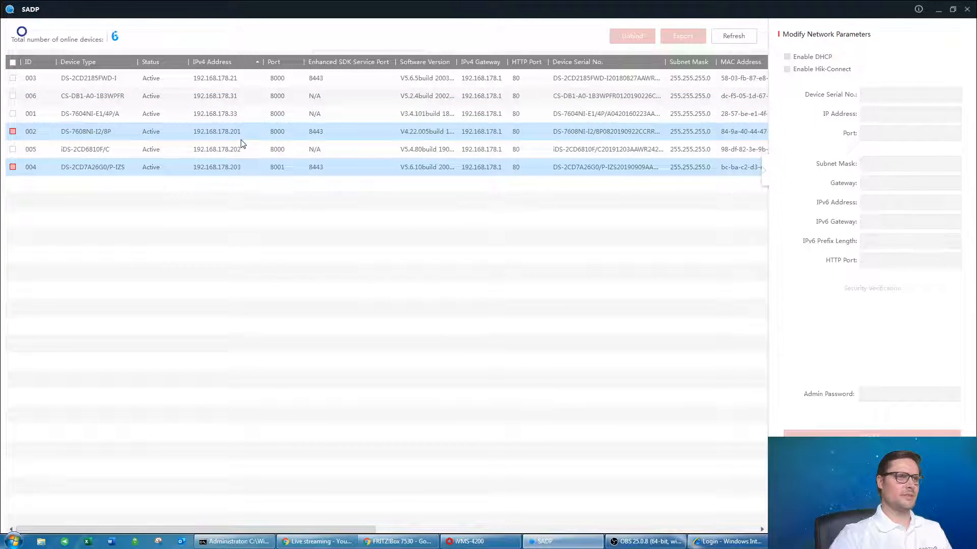
click(240, 163)
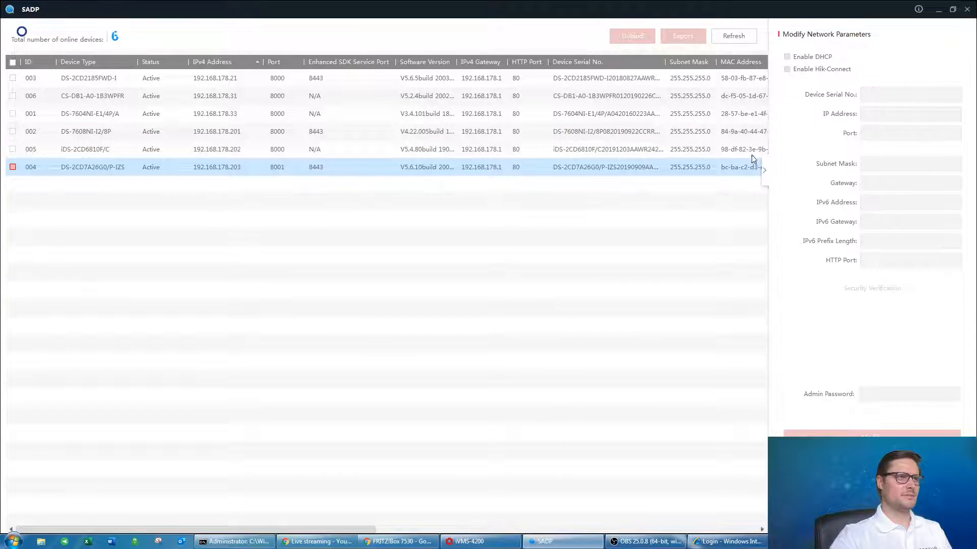
click(321, 153)
click(315, 135)
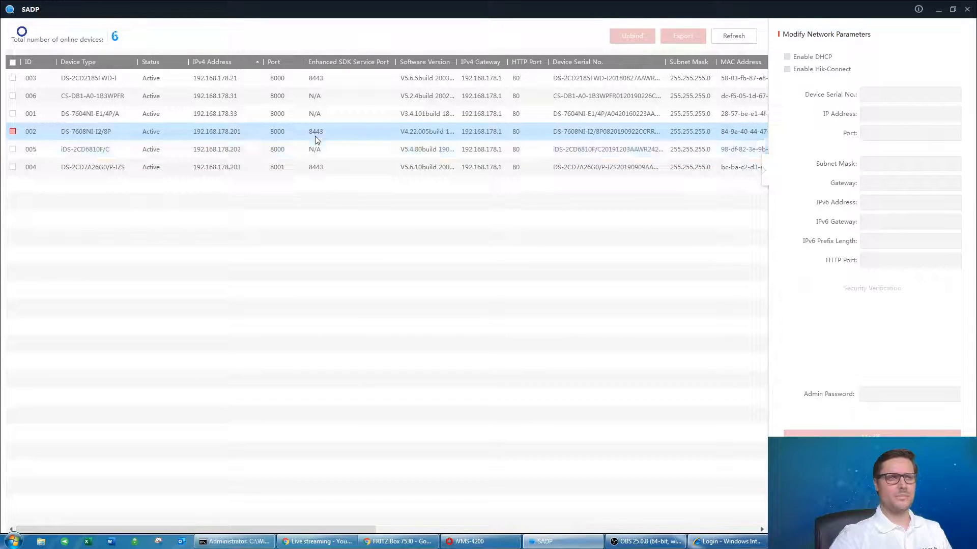
click(328, 169)
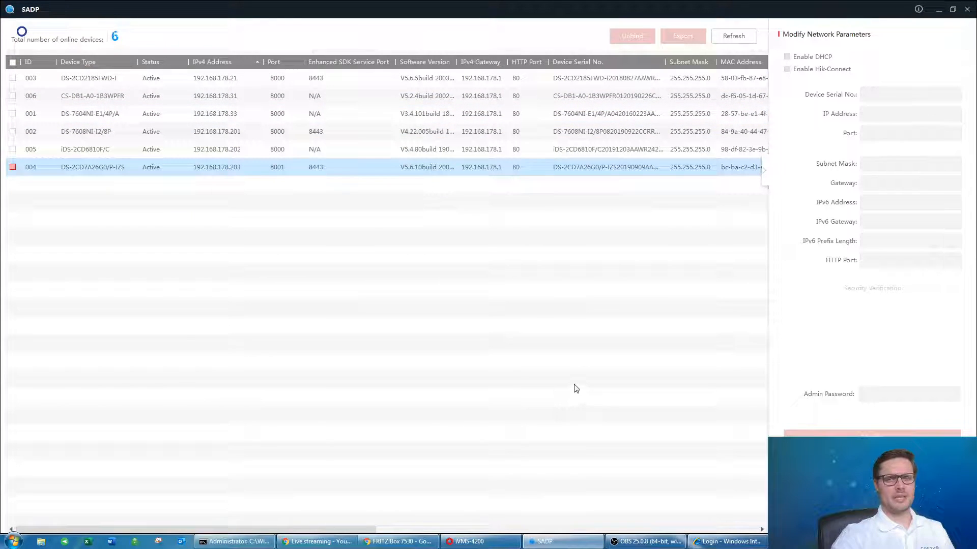
Load 192.168.178.201 in Internet Explorer and allow the WebVideoActiveX add-on to run.
click(725, 542)
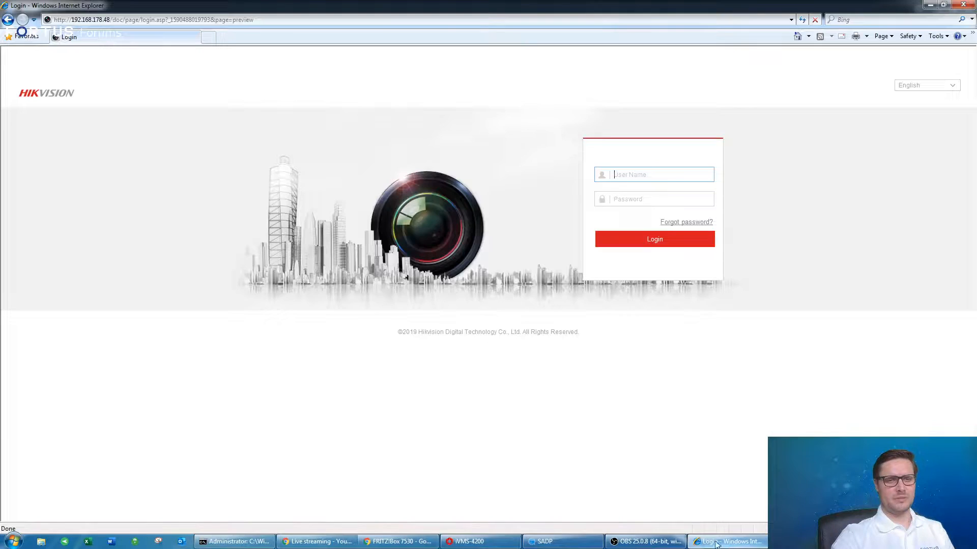
click(633, 174)
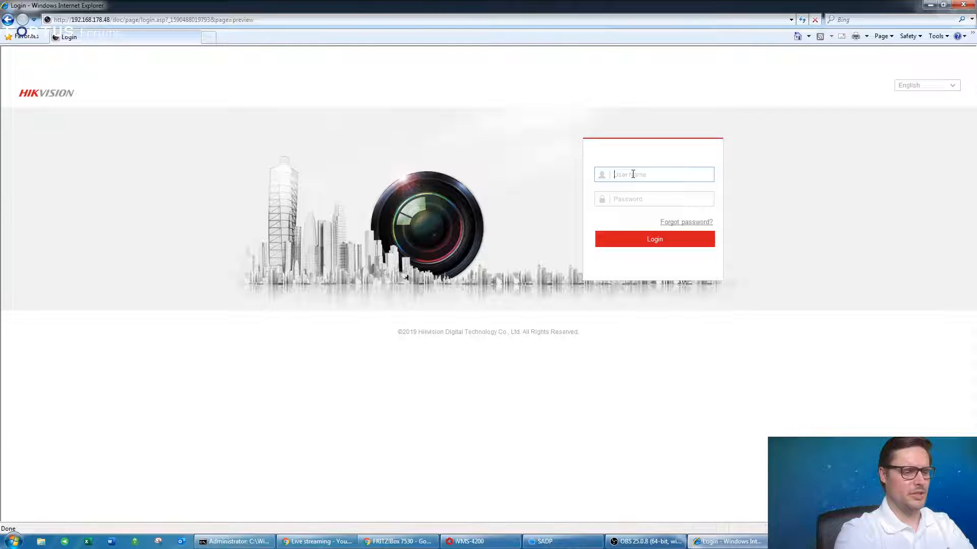
click(110, 20)
click(111, 20)
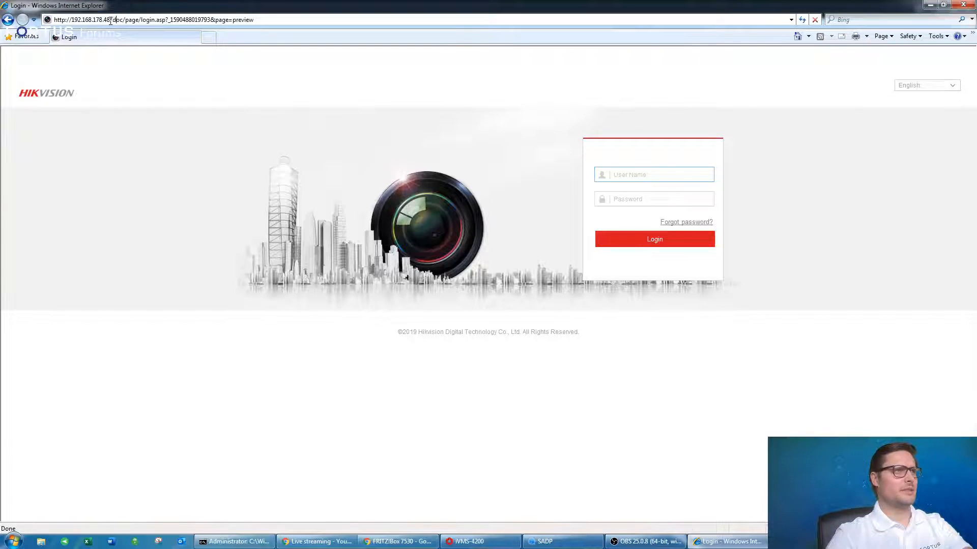
drag(105, 20, 345, 4)
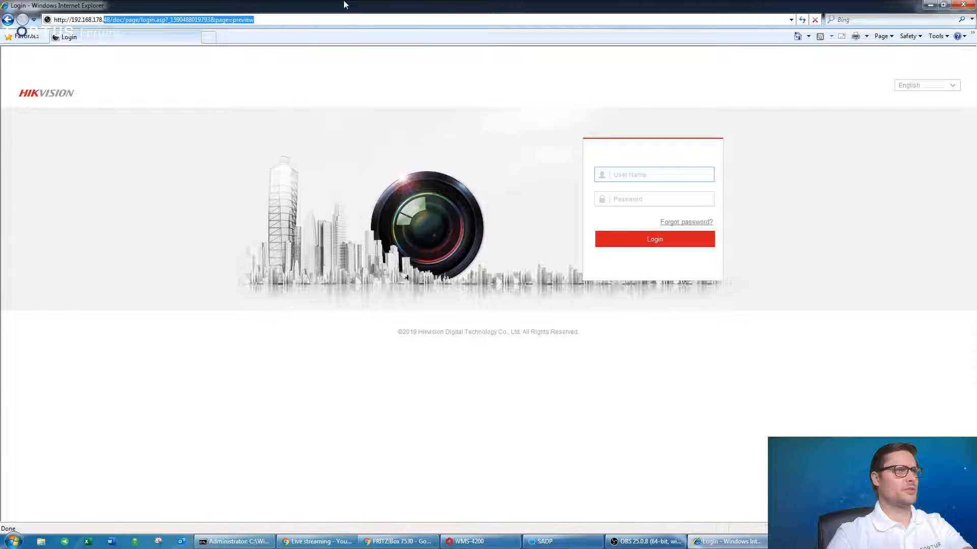
text(201)
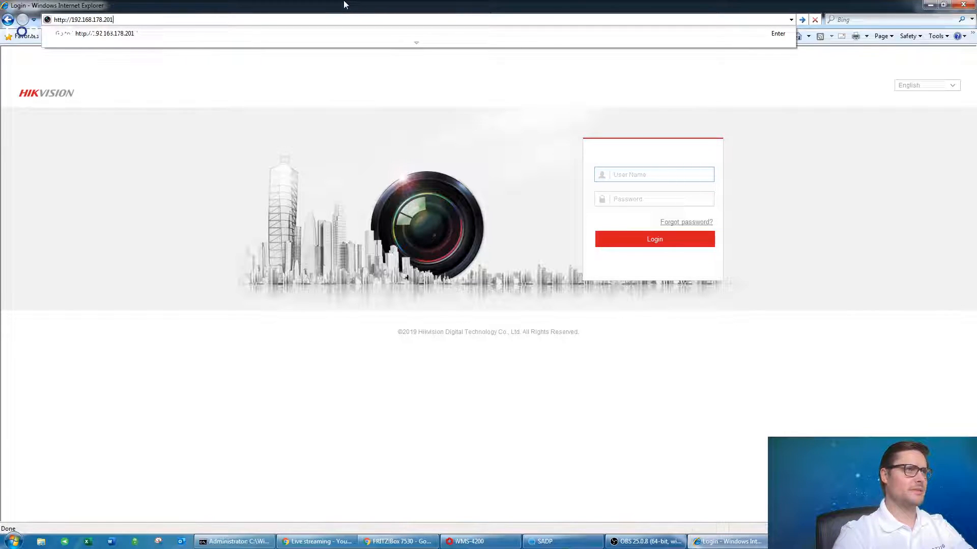
key(Return)
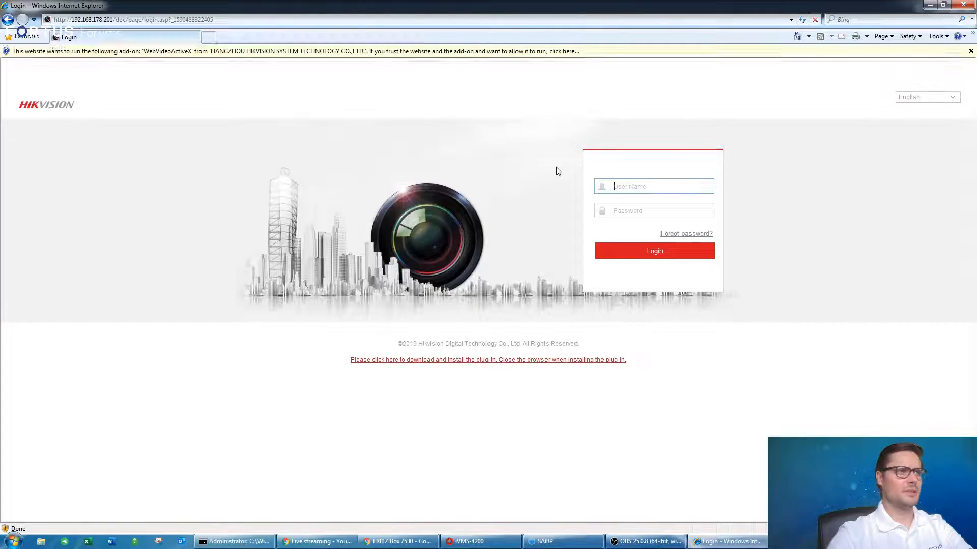
click(592, 51)
click(626, 60)
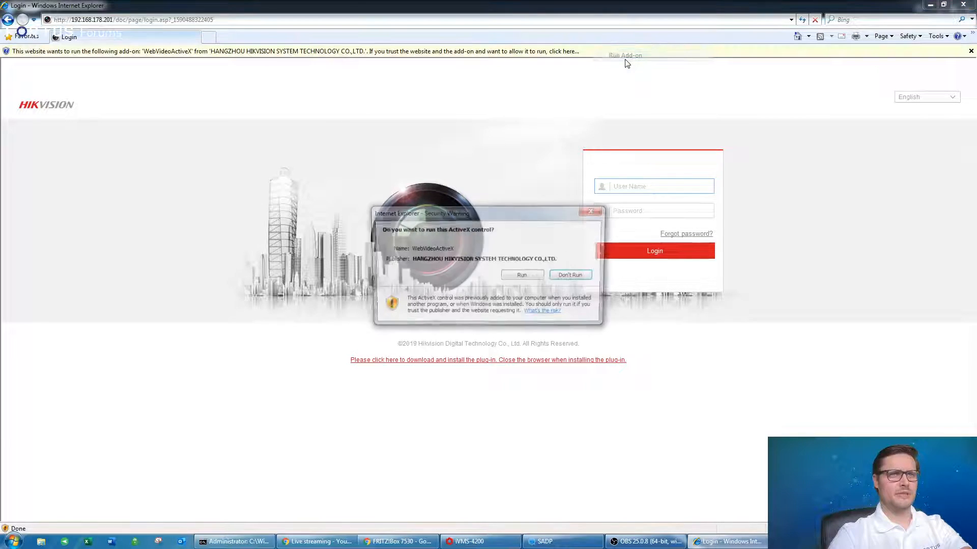
click(528, 275)
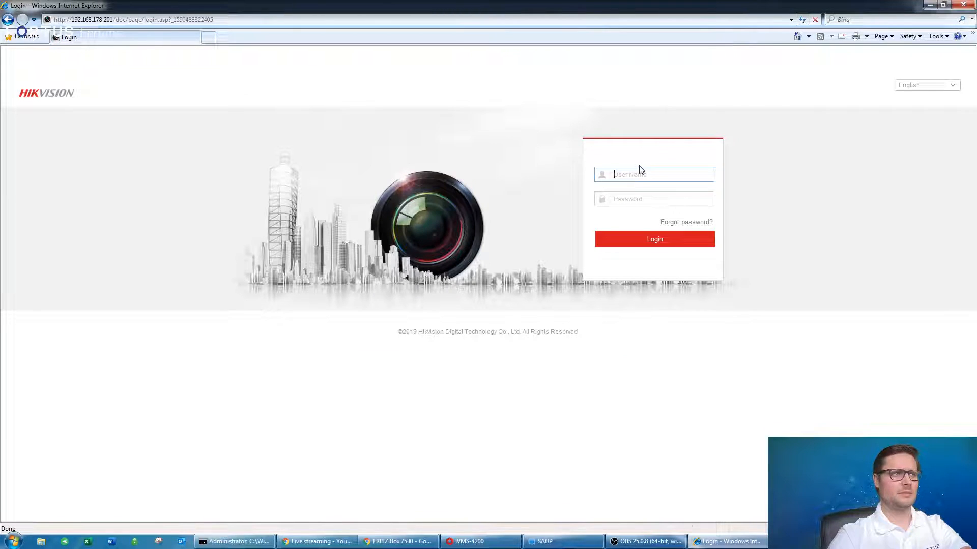
Log in to the NVR as admin with the administrator password.
text(admijn)
key(Tab)
click(637, 180)
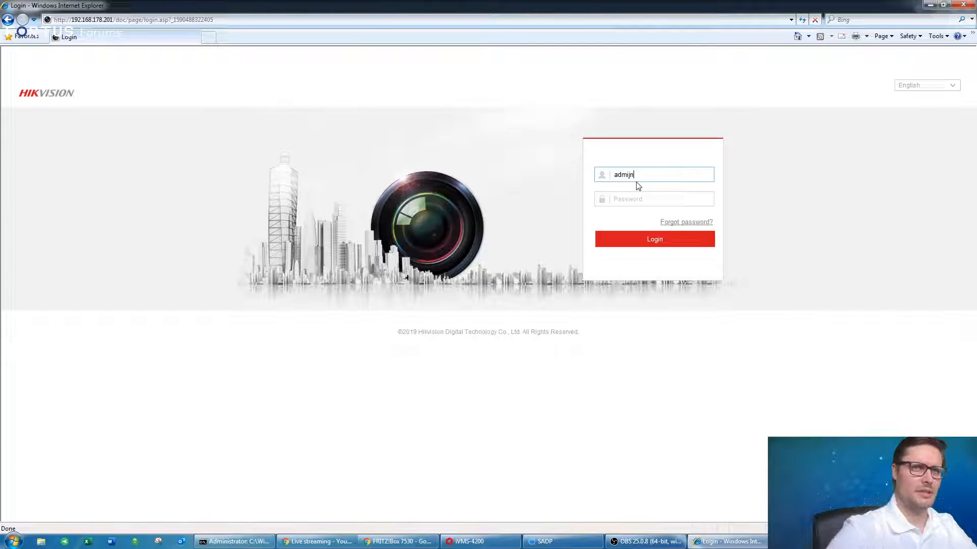
text(n)
click(640, 198)
text(a)
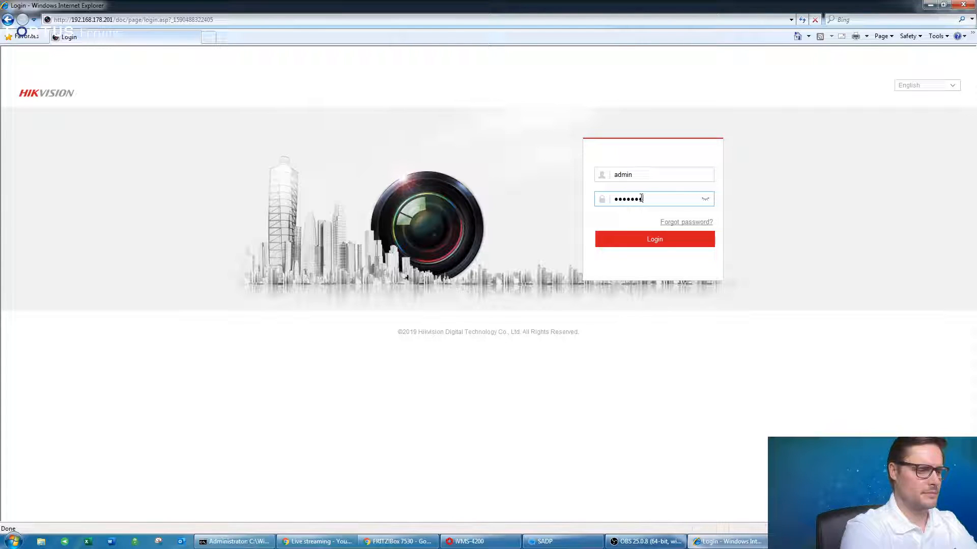
key(Return)
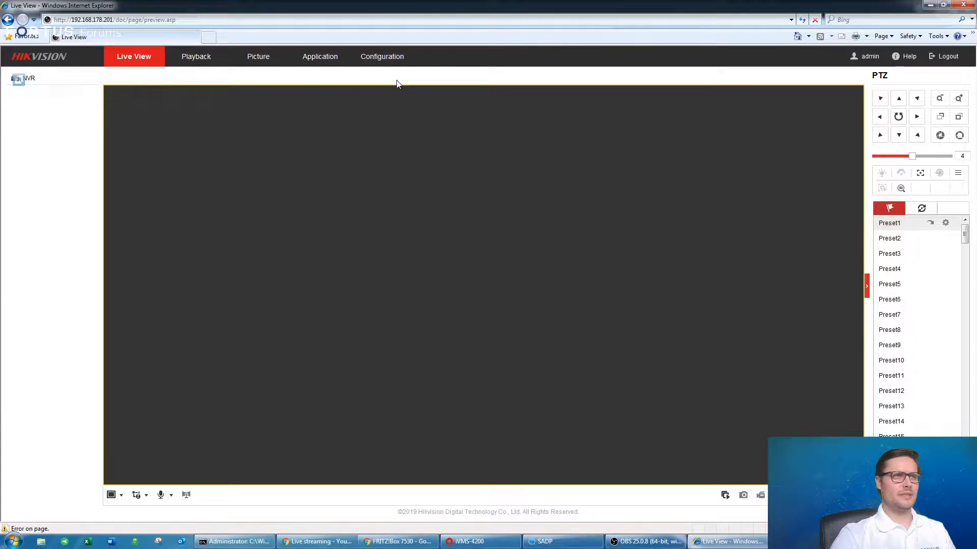
Go to Configuration > System > Camera Management and view the empty IP Camera list.
click(371, 61)
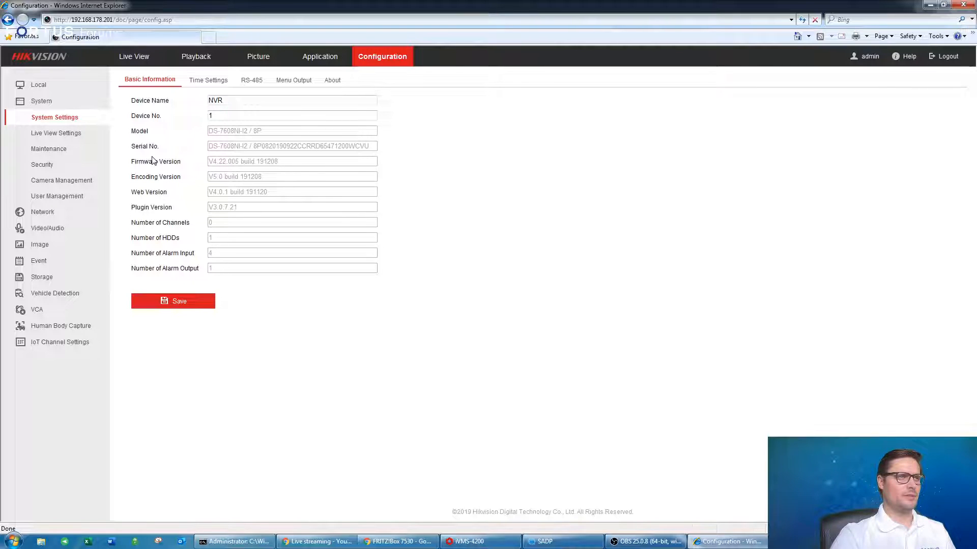
click(62, 183)
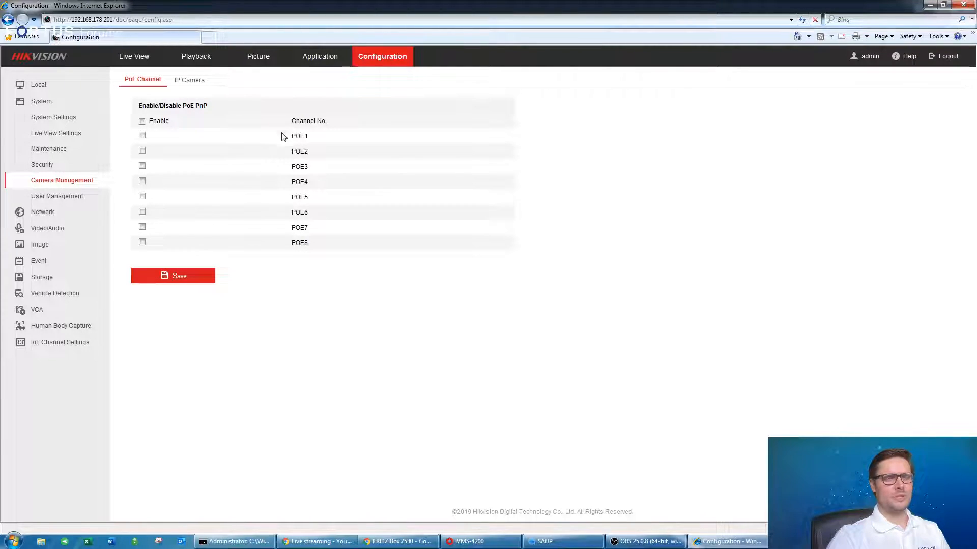
click(198, 85)
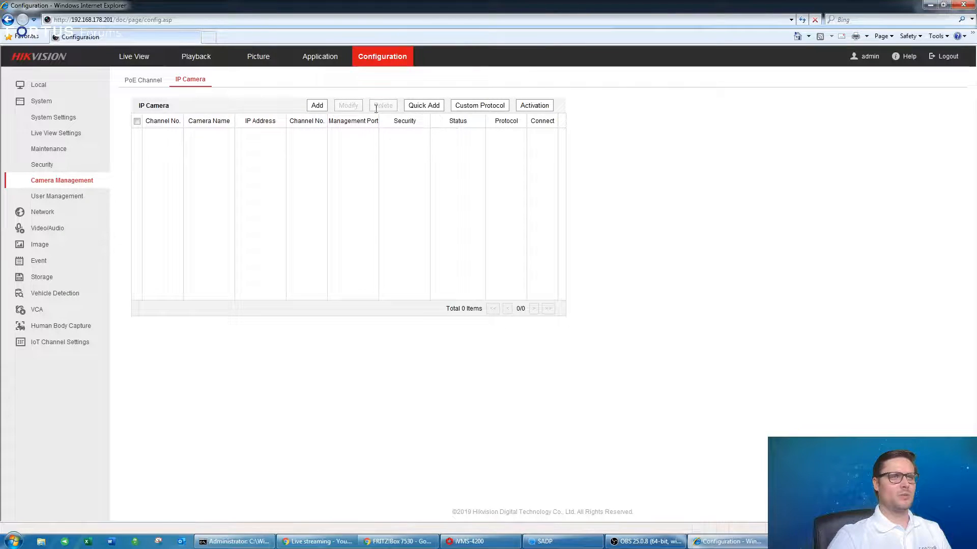
Manually add the IP camera 192.168.178.202 with user admin and its password.
click(317, 105)
click(511, 217)
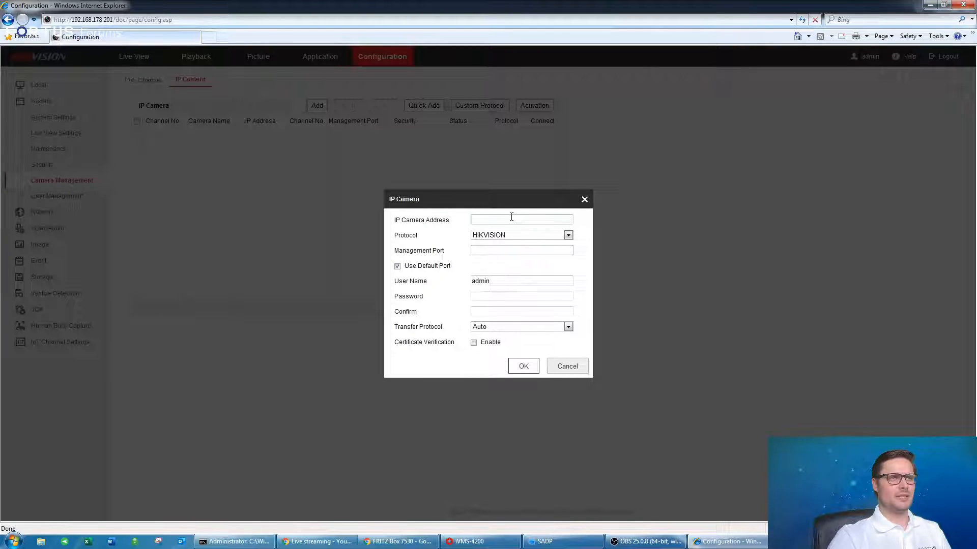
text(192.168.)
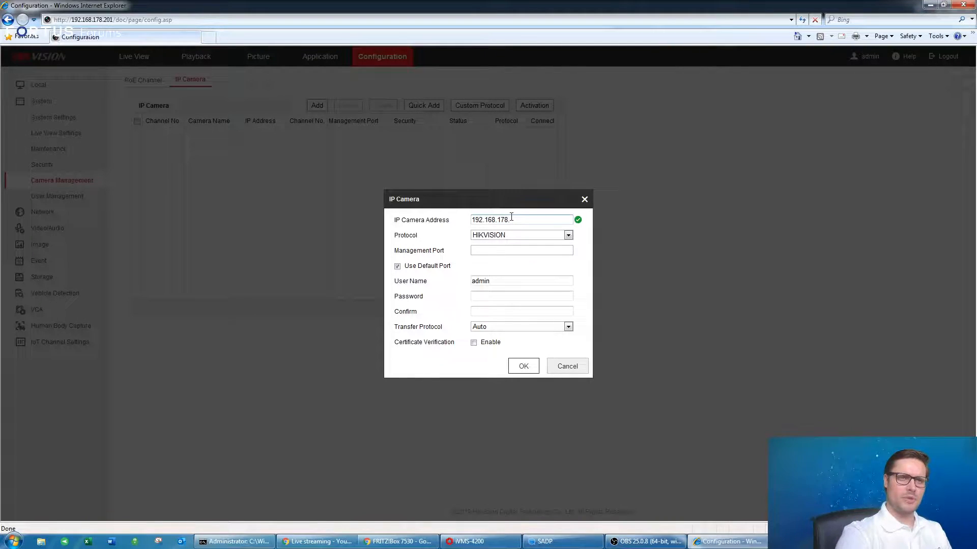
text(178.)
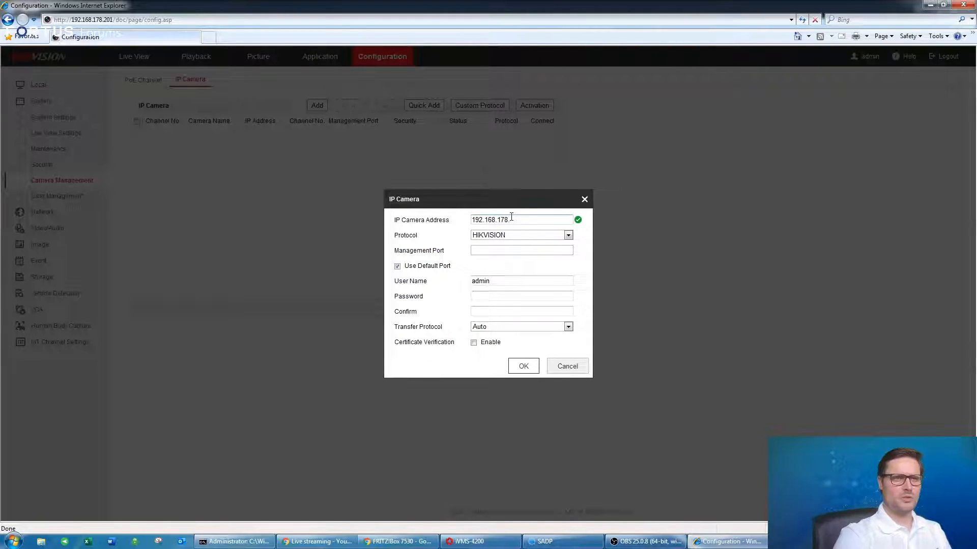
text(202)
key(Tab)
key(Tab)
key(Tab)
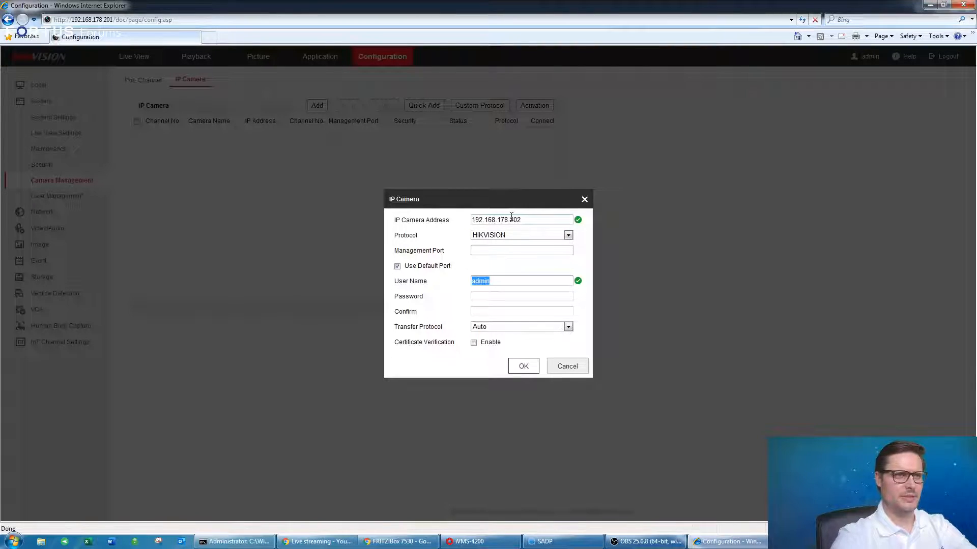
click(526, 258)
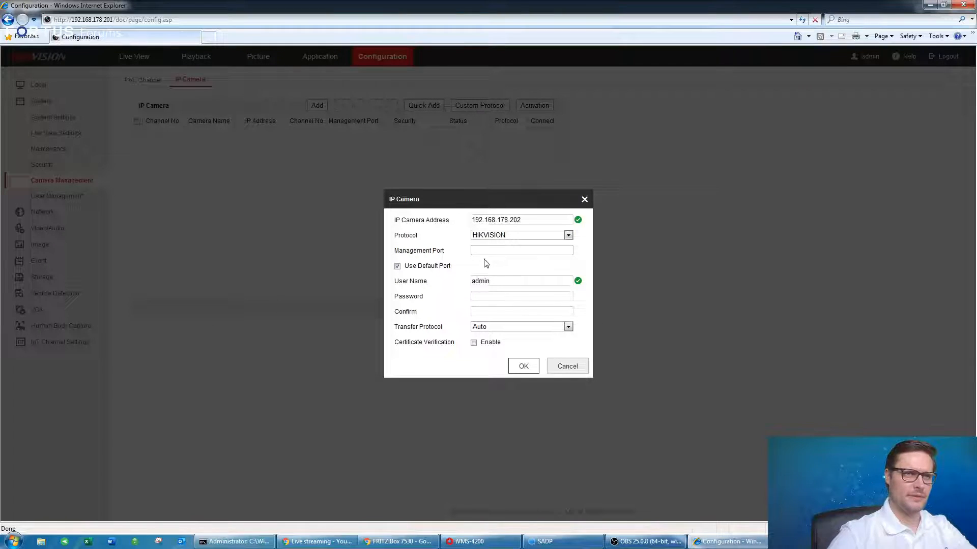
click(490, 298)
text(••••••)
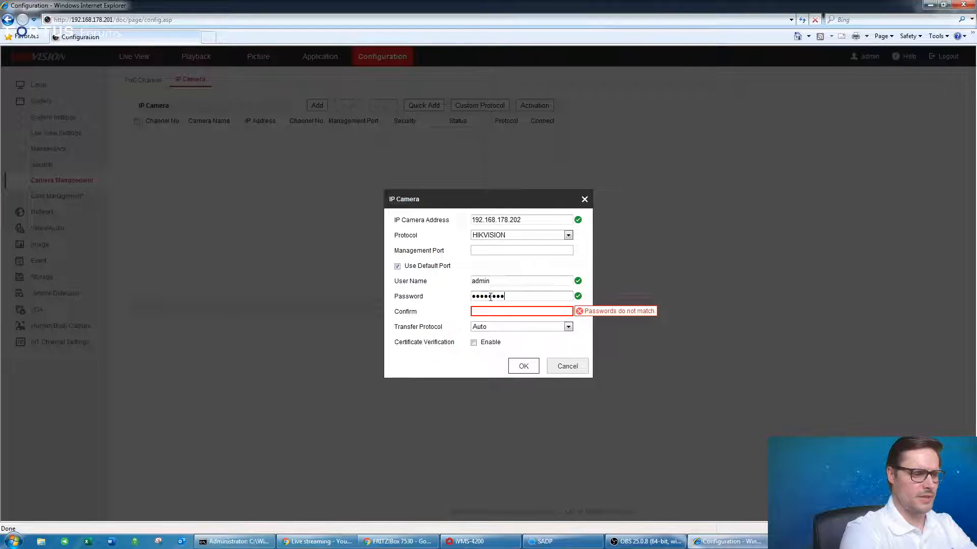
key(Tab)
text(••••••)
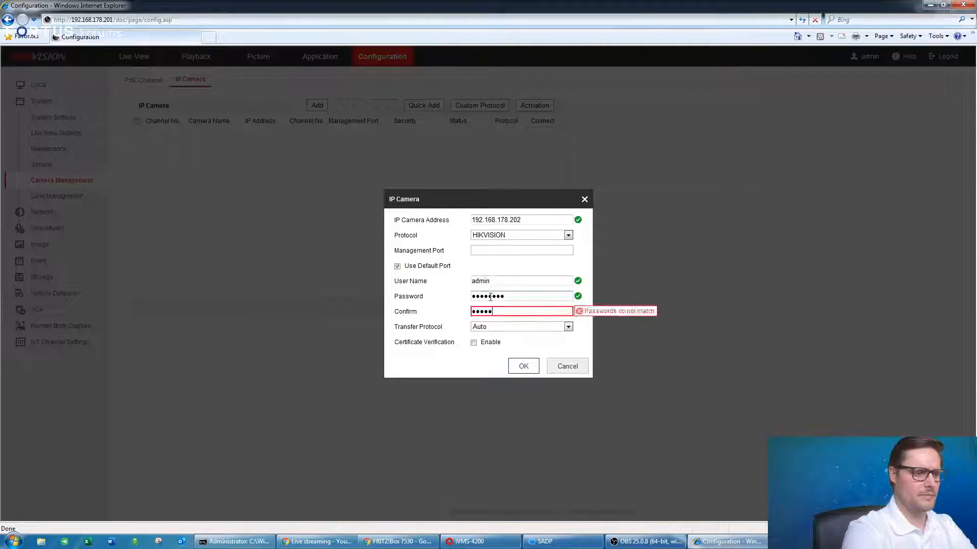
text(•)
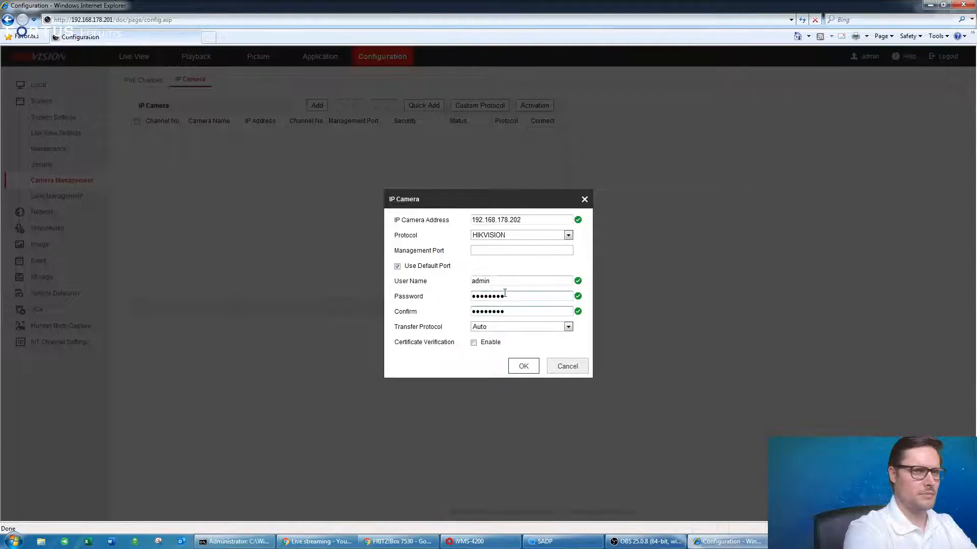
click(523, 367)
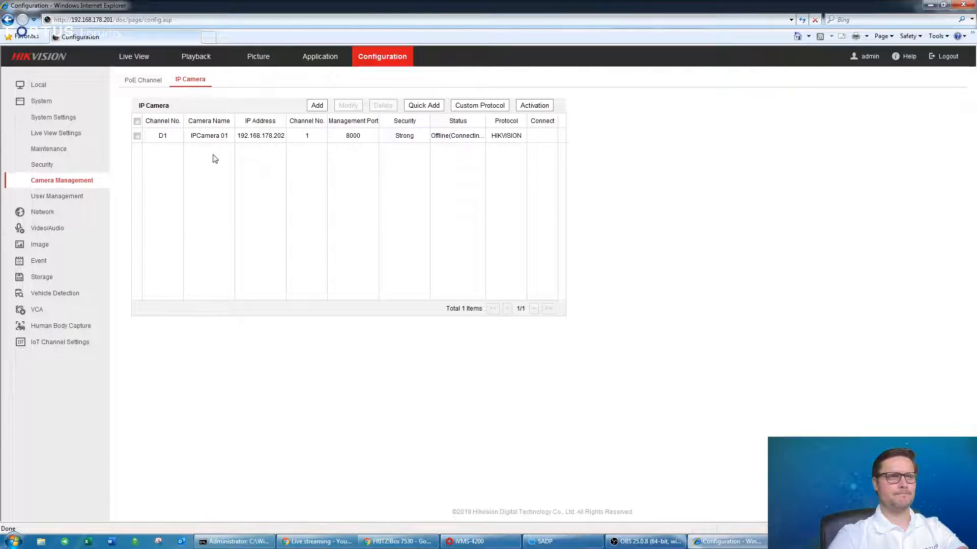
Refresh Camera Management to show Camera 01 online on channel D1.
click(39, 164)
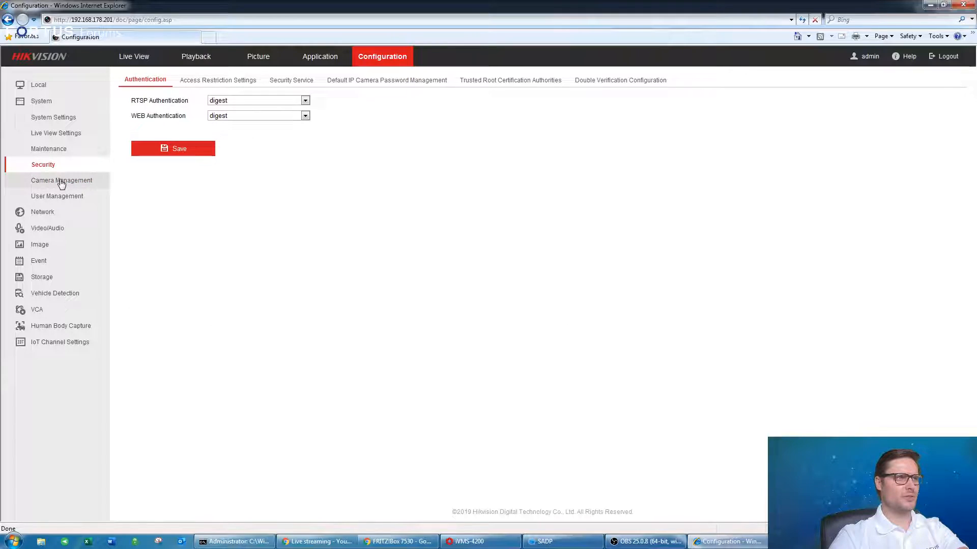
click(62, 181)
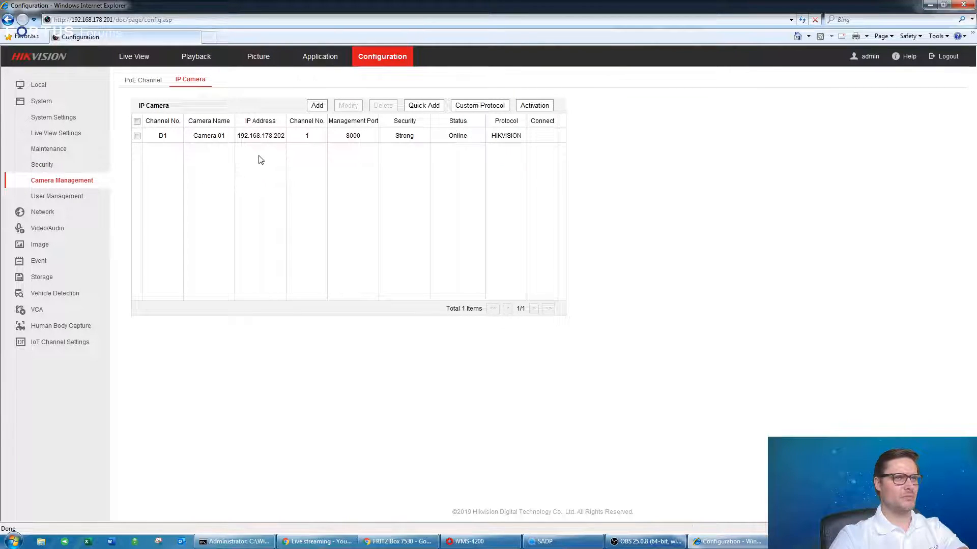
drag(191, 136, 431, 136)
click(433, 136)
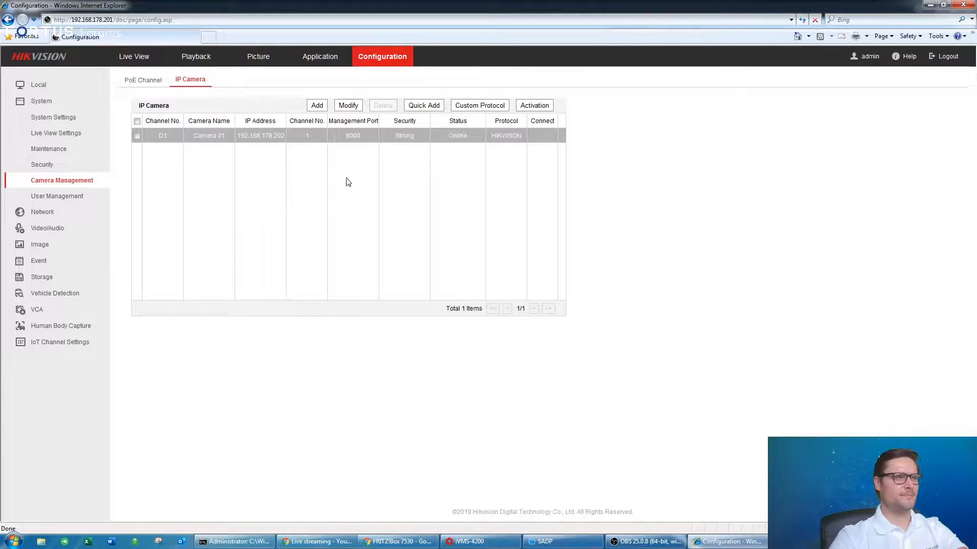
Quick Add the discovered camera at 192.168.178.203 to the NVR.
click(422, 106)
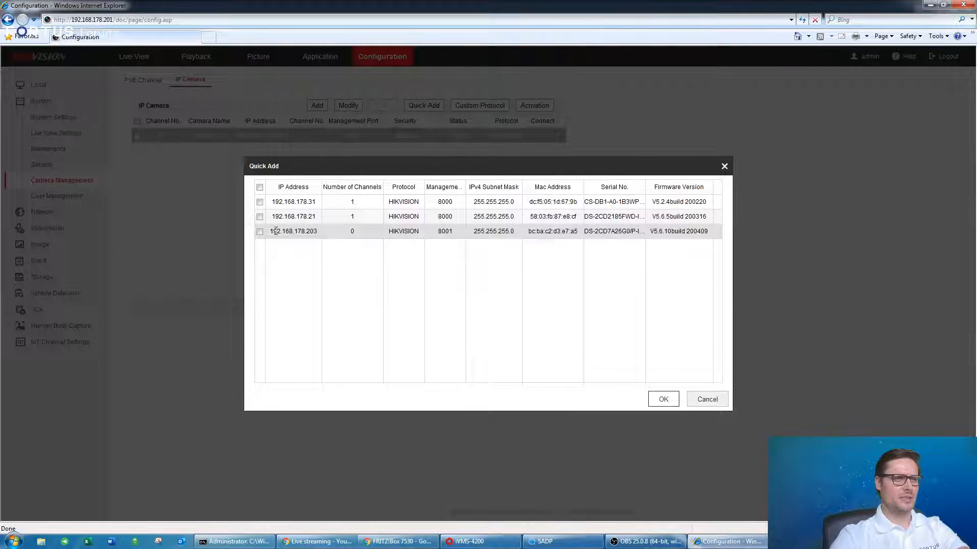
click(294, 231)
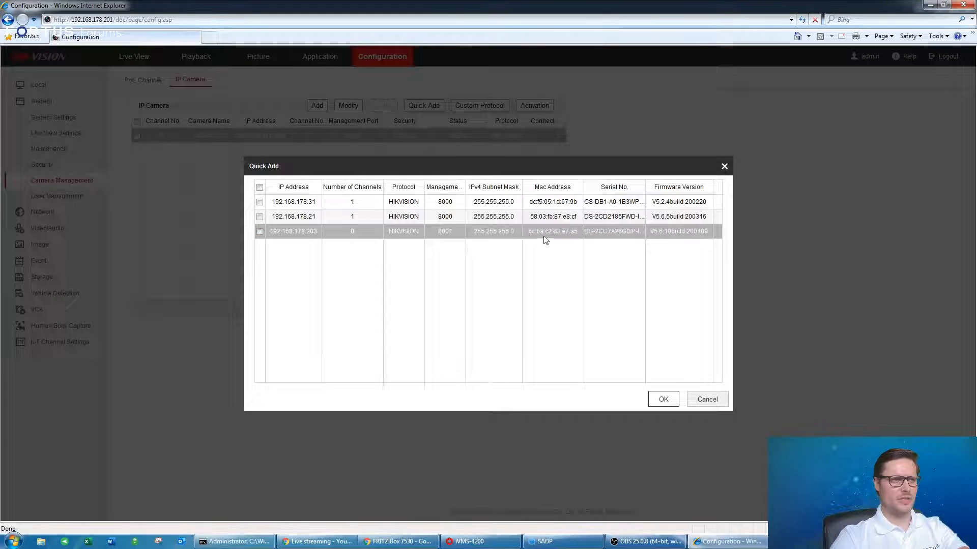
click(259, 232)
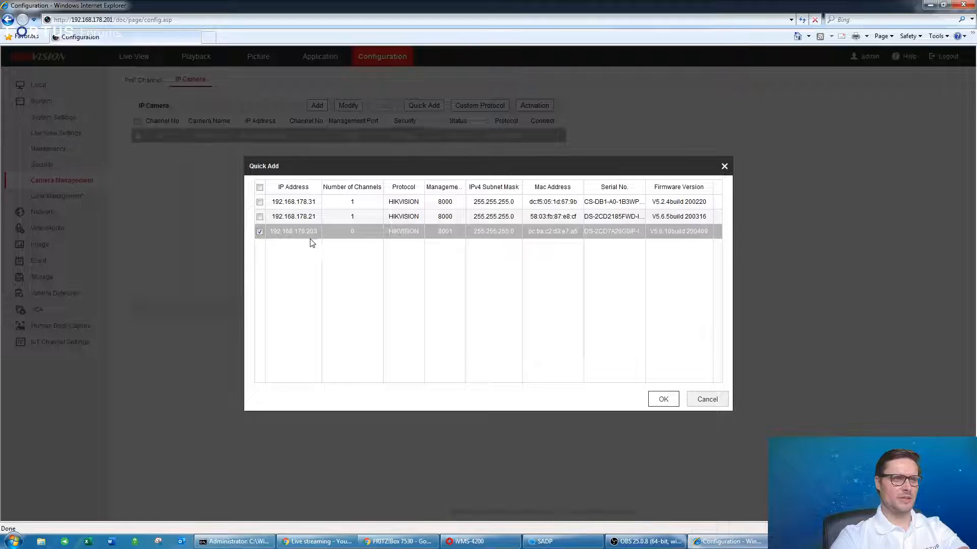
click(661, 399)
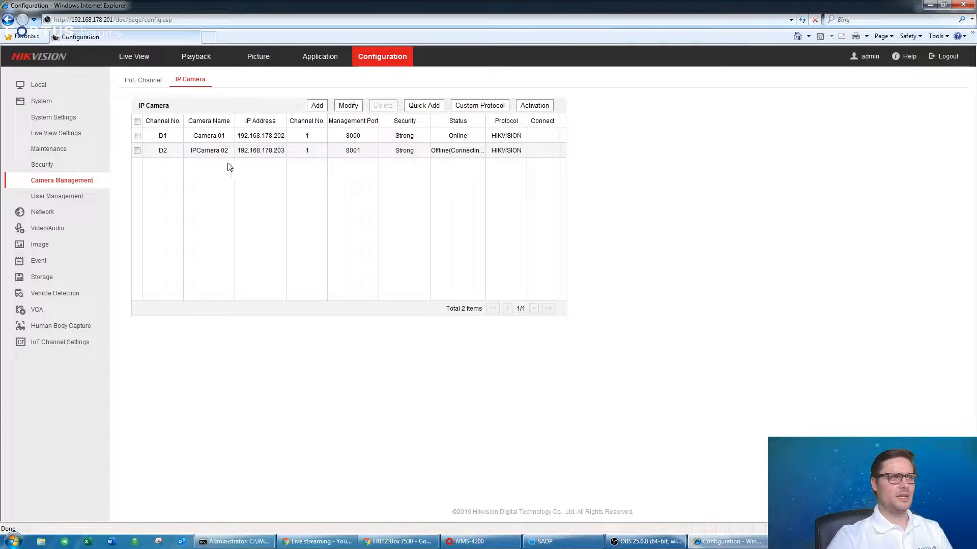
Refresh the IP Camera list to show ANPR online on channel D2, port 8001.
click(51, 165)
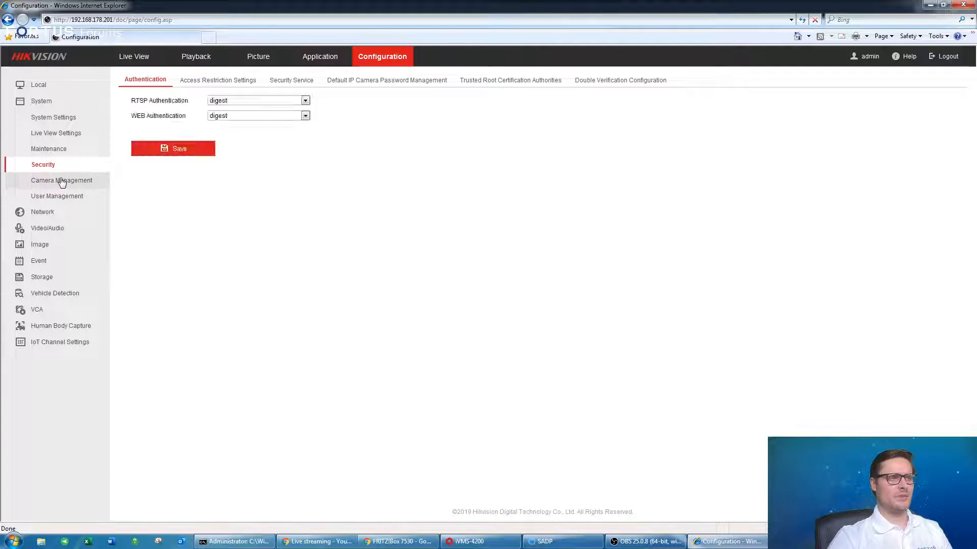
click(61, 181)
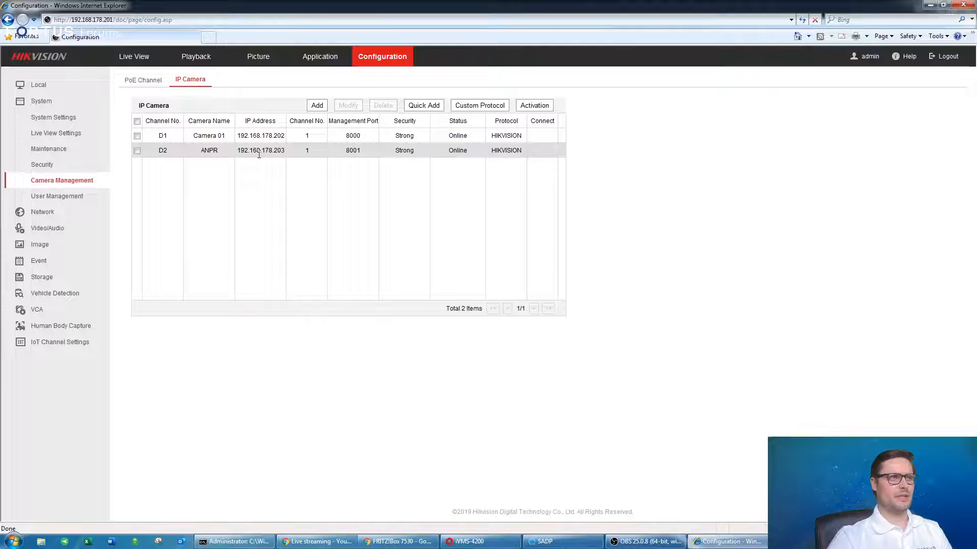
click(252, 136)
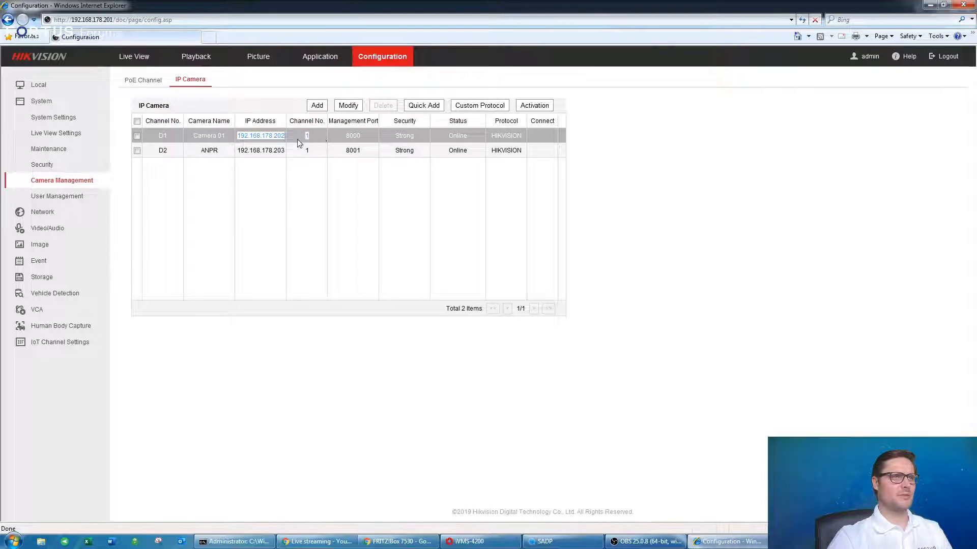
drag(237, 150, 297, 151)
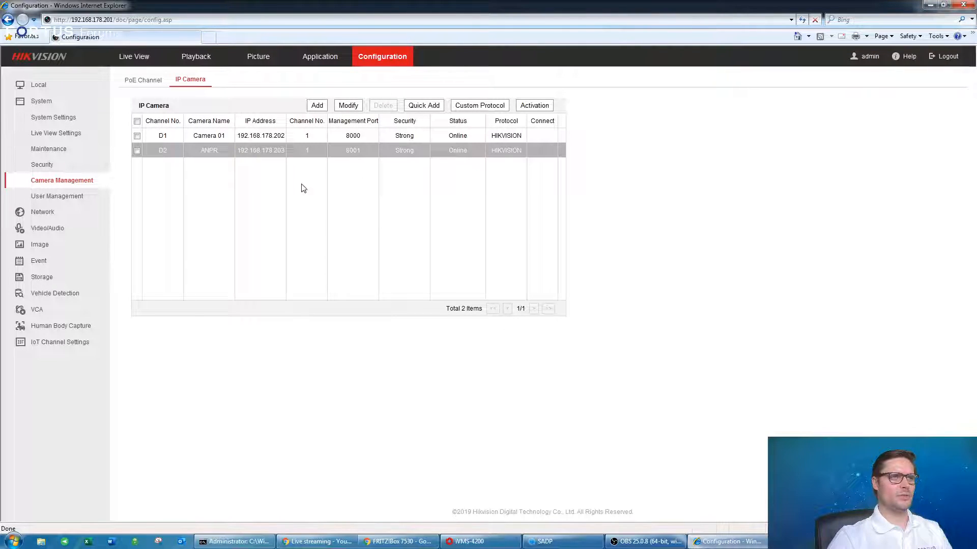
Open Live View and play the Camera 01 and ANPR feeds individually.
click(134, 56)
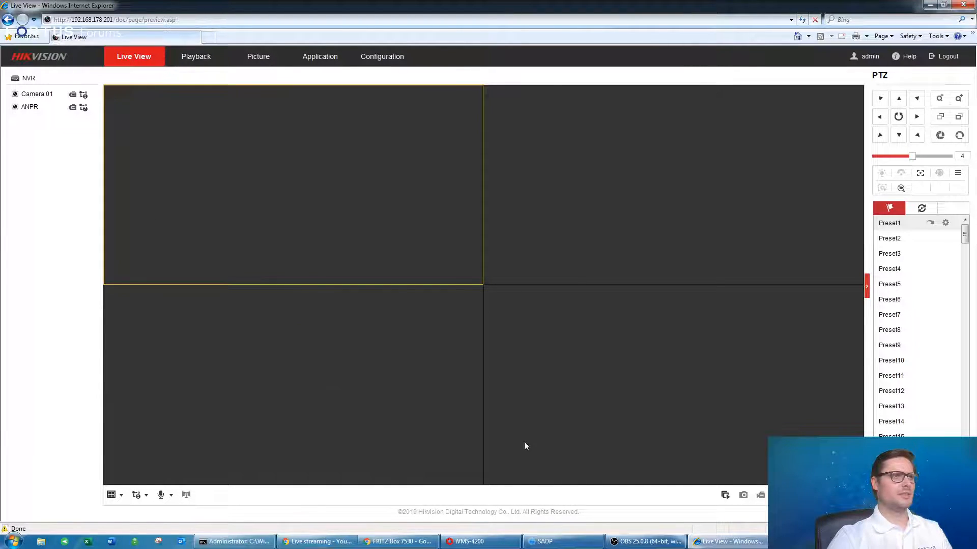
double_click(33, 96)
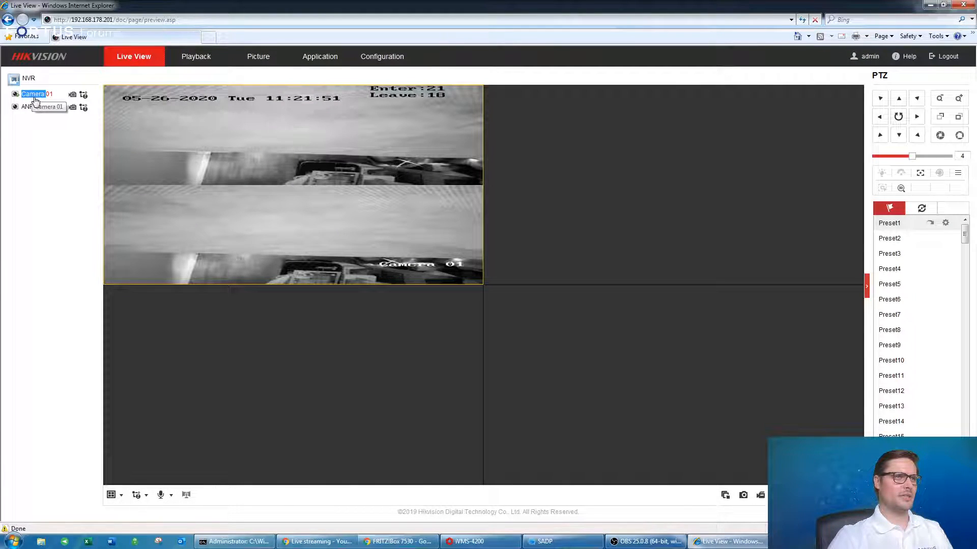
double_click(29, 106)
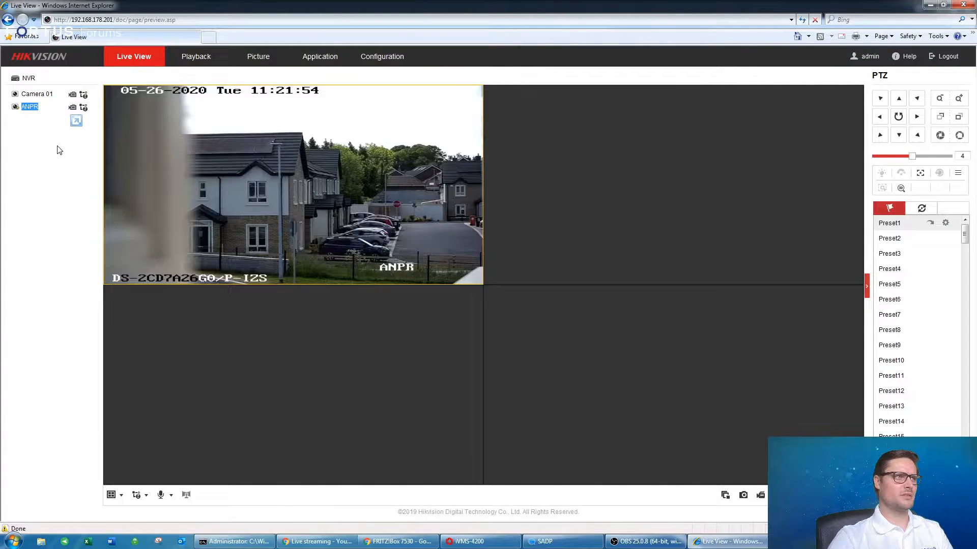
double_click(32, 107)
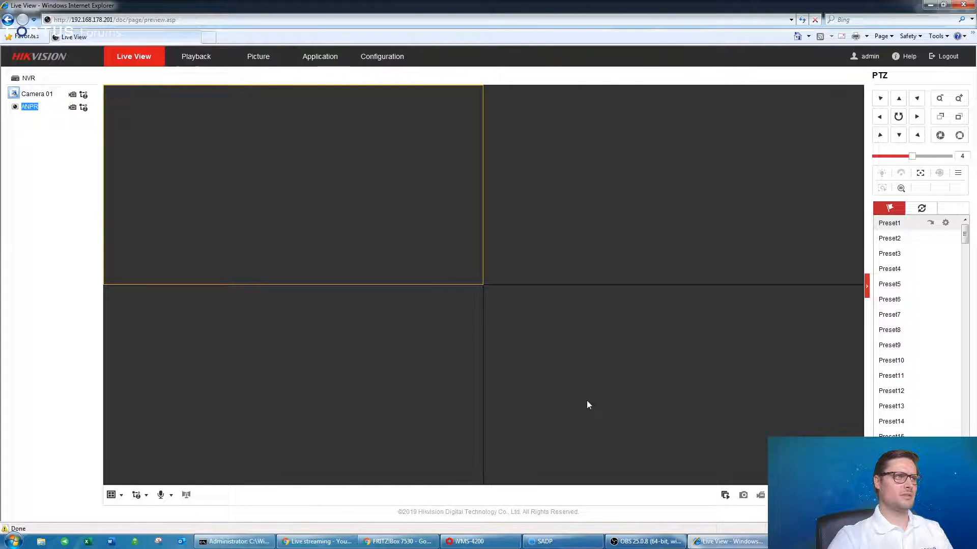
Start live view on all cameras, then stop all feeds.
click(726, 495)
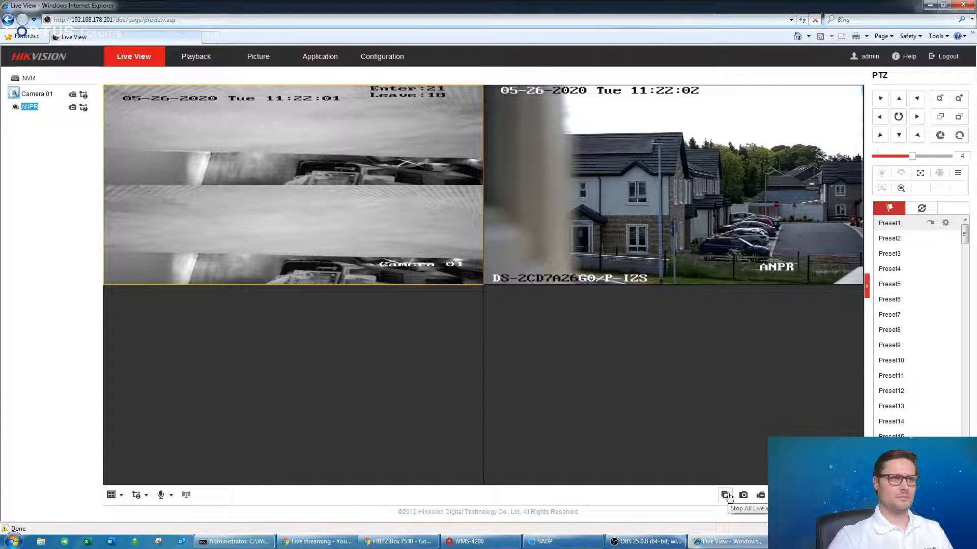
click(726, 496)
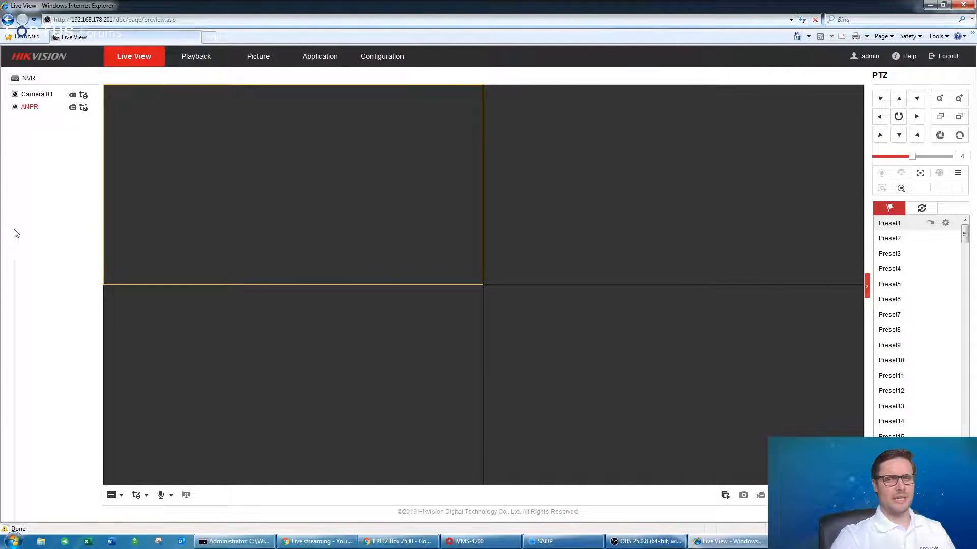
mouse_move(86, 95)
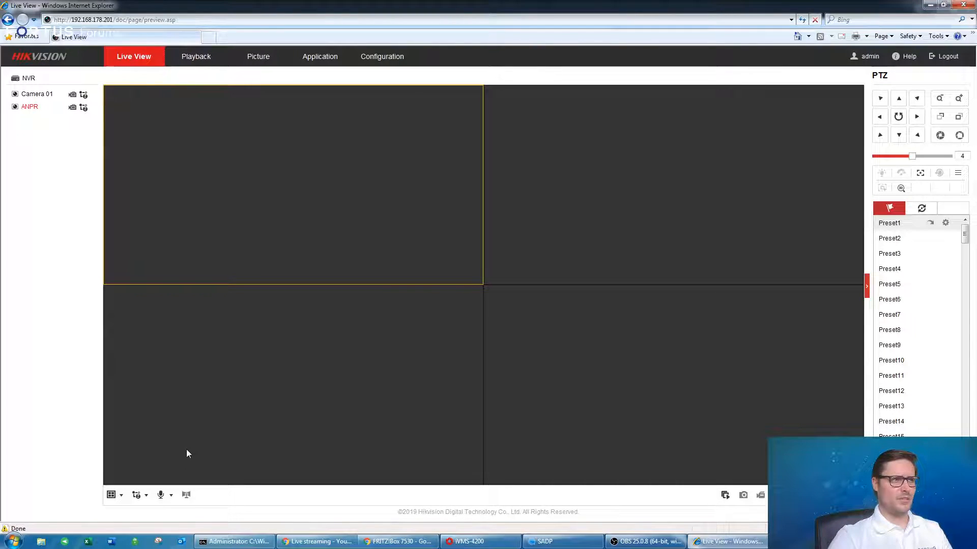
click(602, 194)
click(604, 310)
Switch the live view stream type to Main Stream.
click(363, 331)
click(361, 238)
click(585, 214)
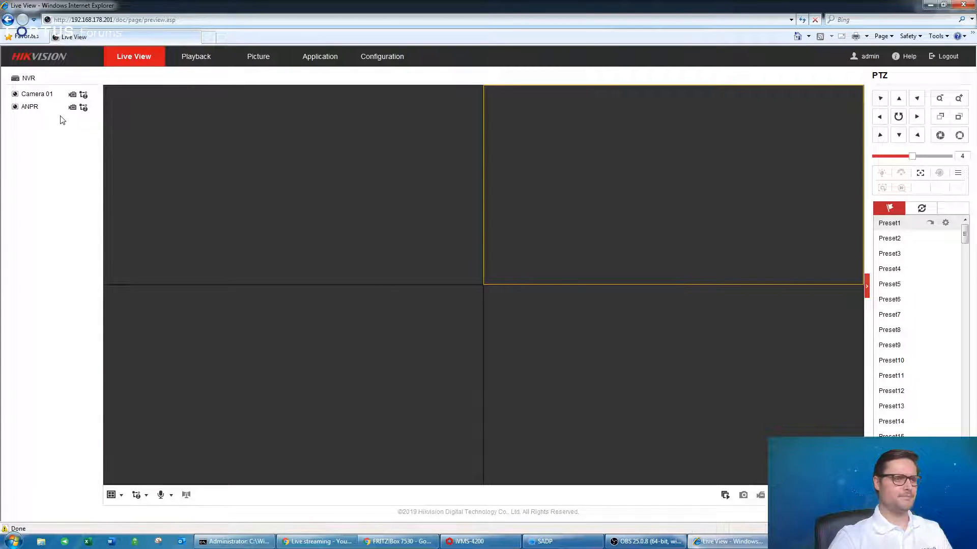
mouse_move(85, 98)
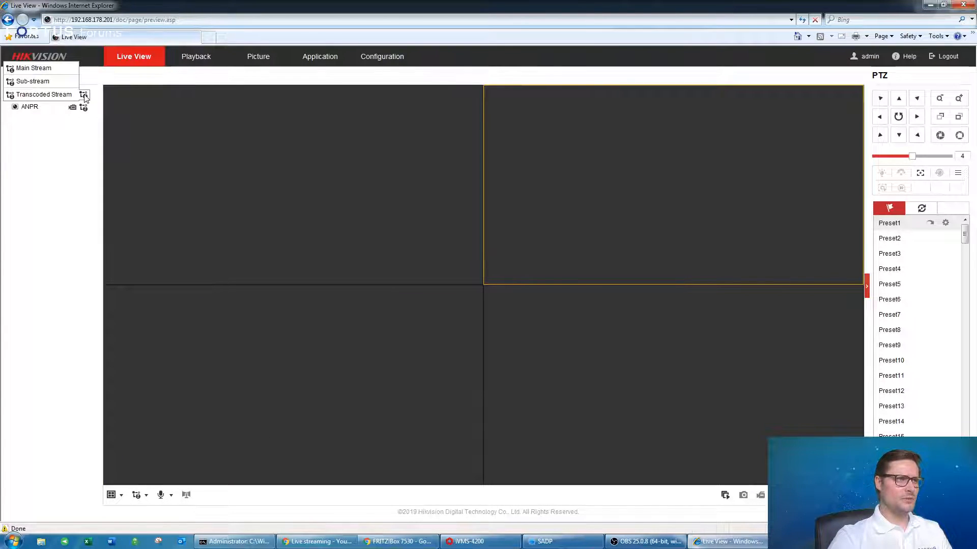
click(41, 81)
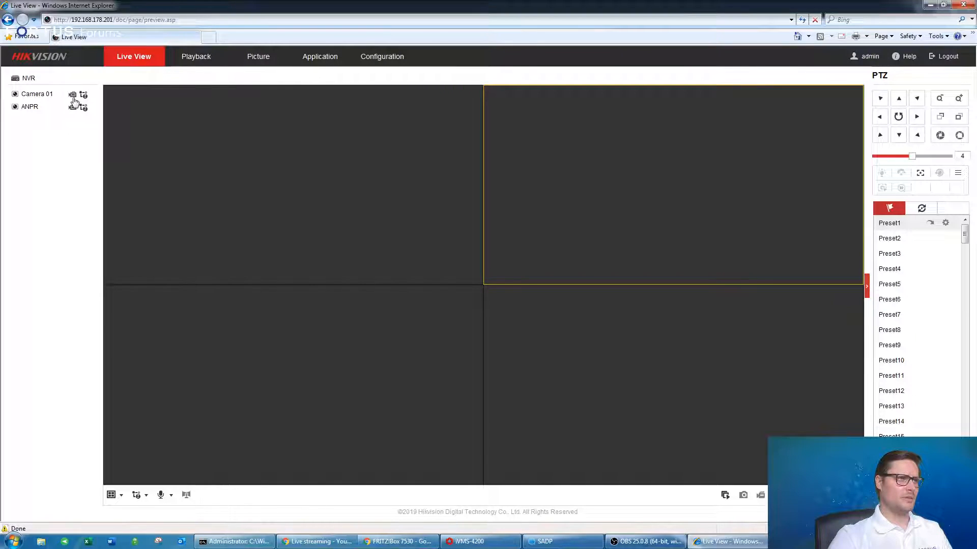
click(143, 497)
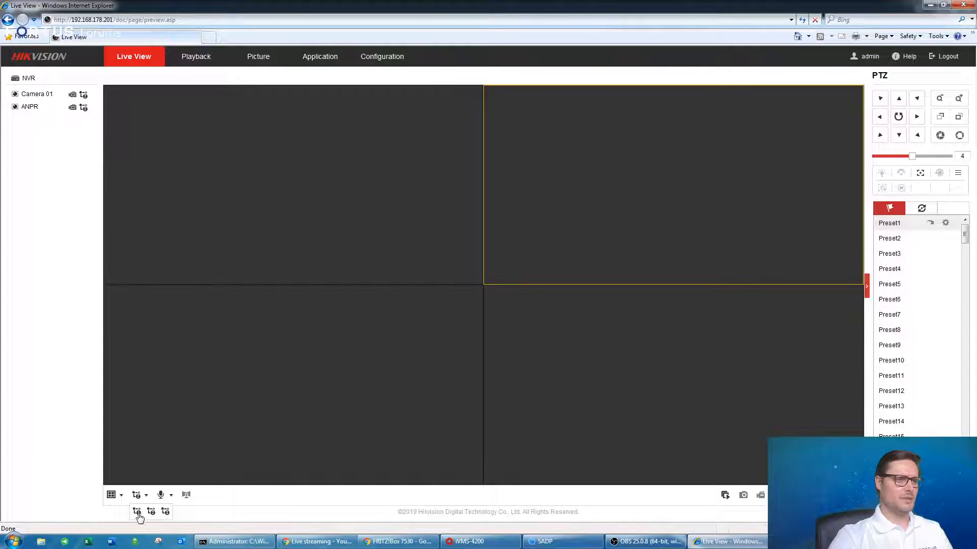
click(138, 512)
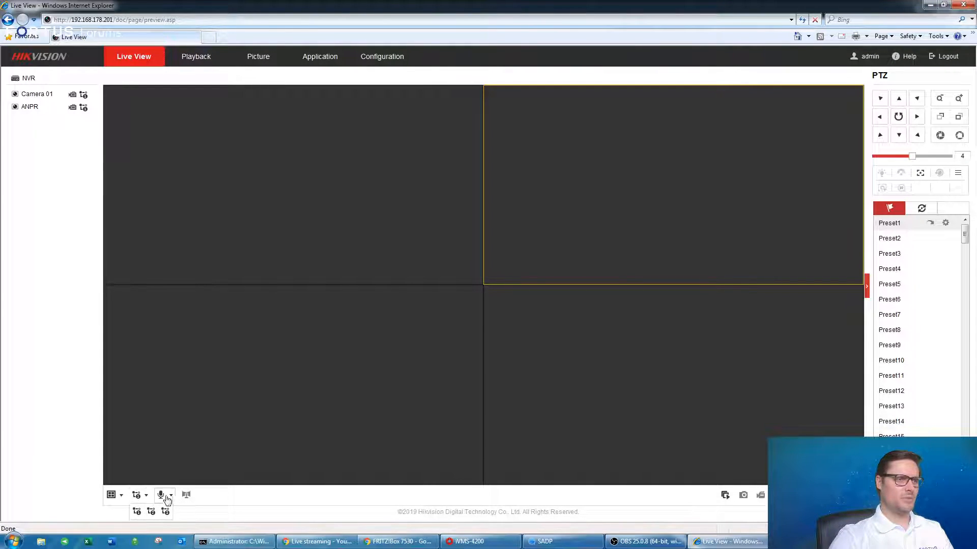
Start all live views on the main stream and stop them again.
click(530, 399)
click(340, 363)
click(311, 240)
click(525, 227)
click(429, 322)
click(574, 321)
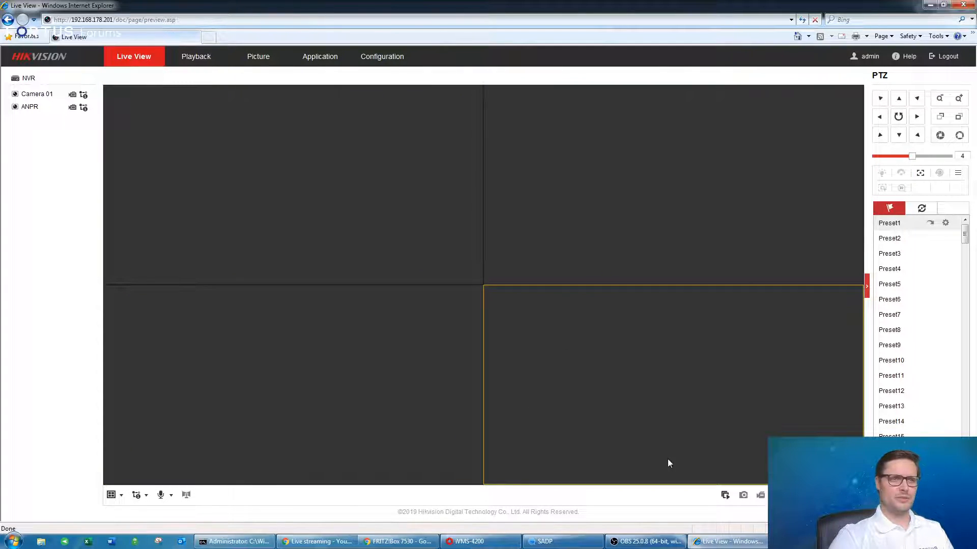
click(725, 495)
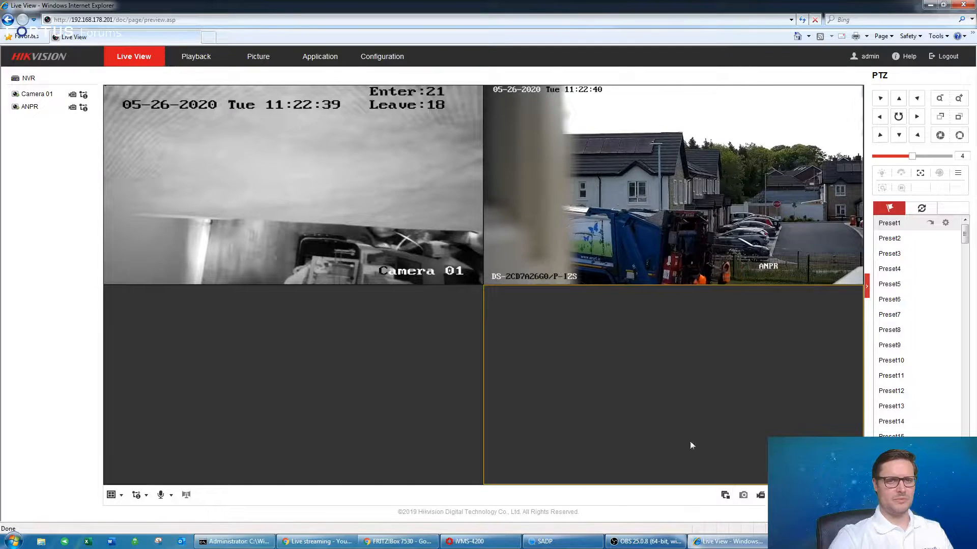
click(725, 495)
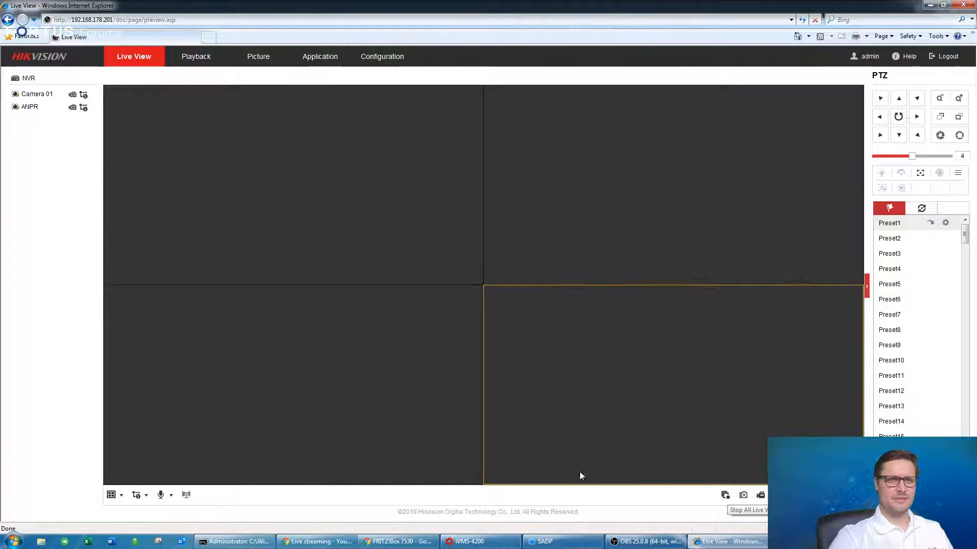
Recheck the Camera 01 and ANPR feeds with another start and stop of all live views.
click(136, 495)
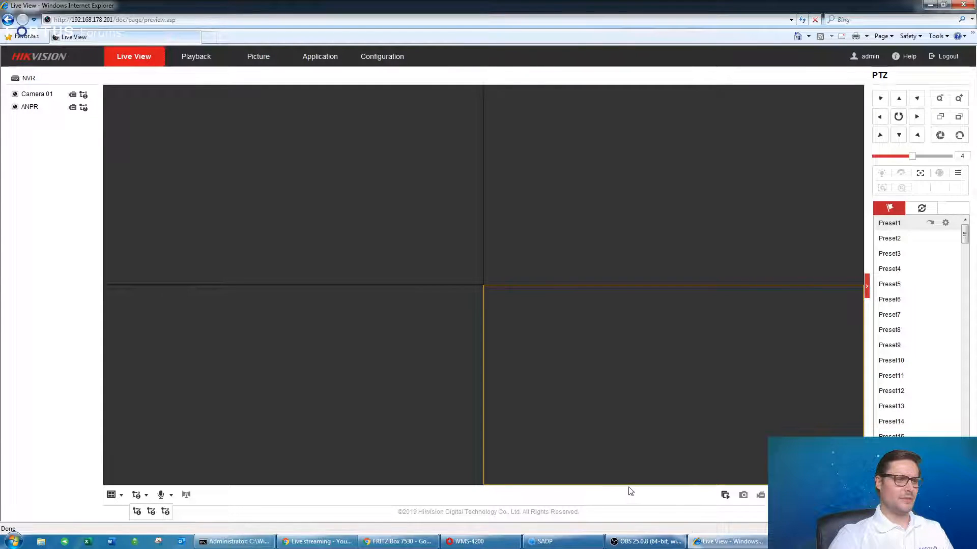
click(724, 496)
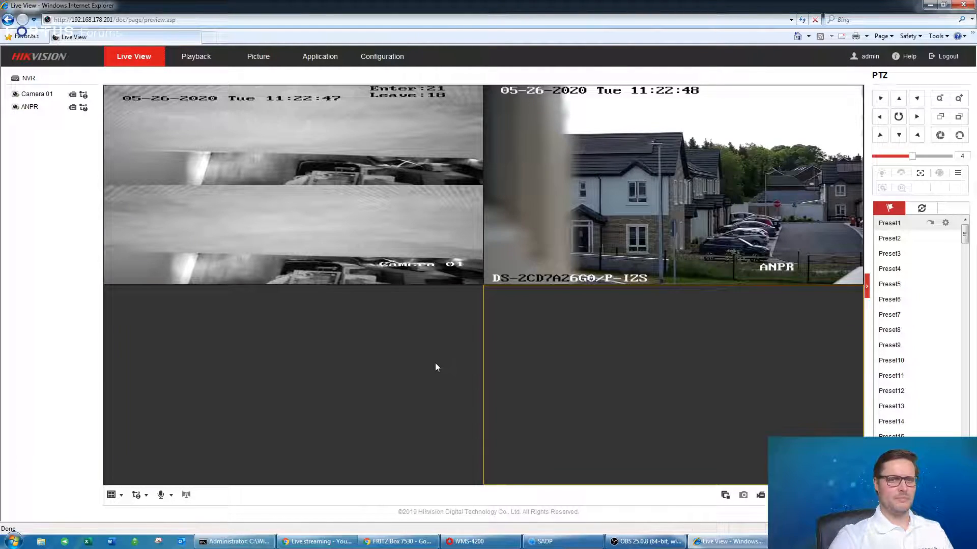
click(588, 153)
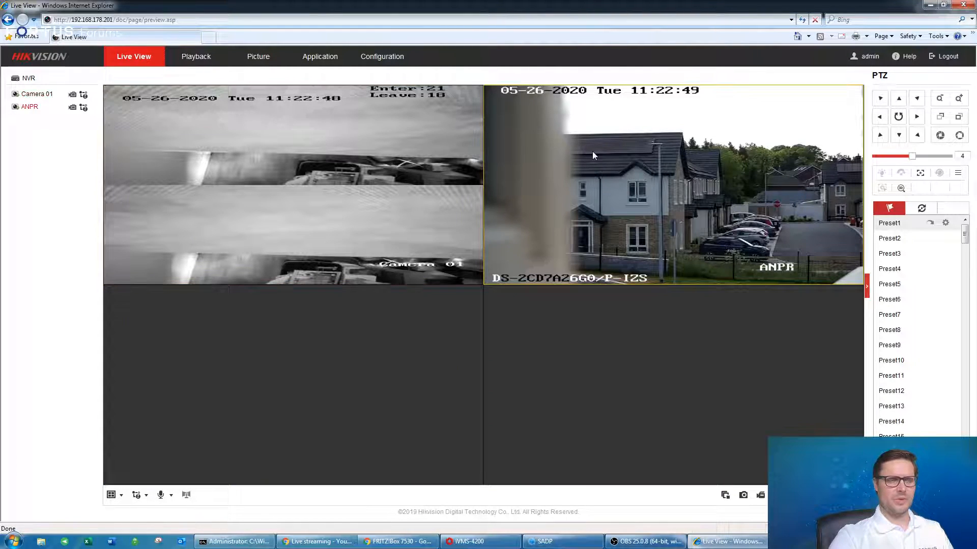
click(726, 495)
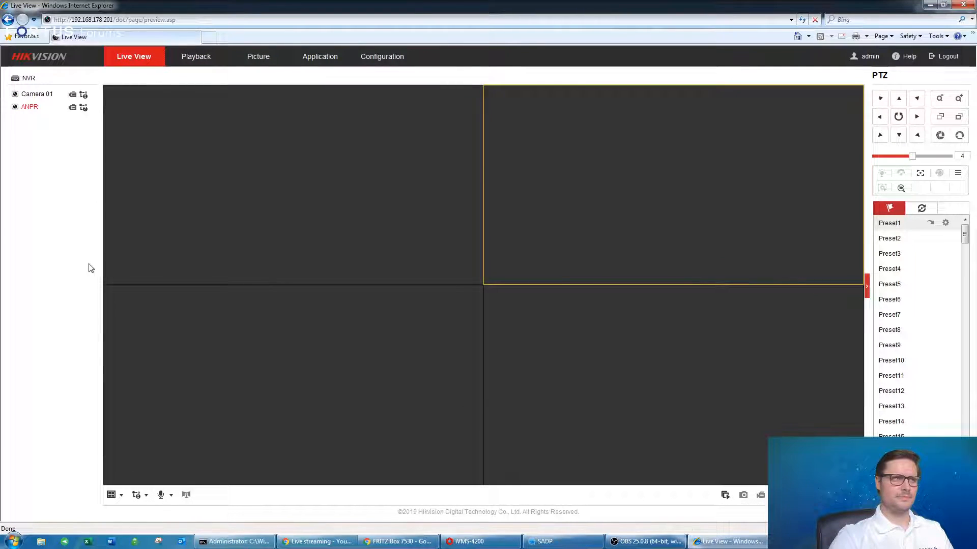
double_click(30, 106)
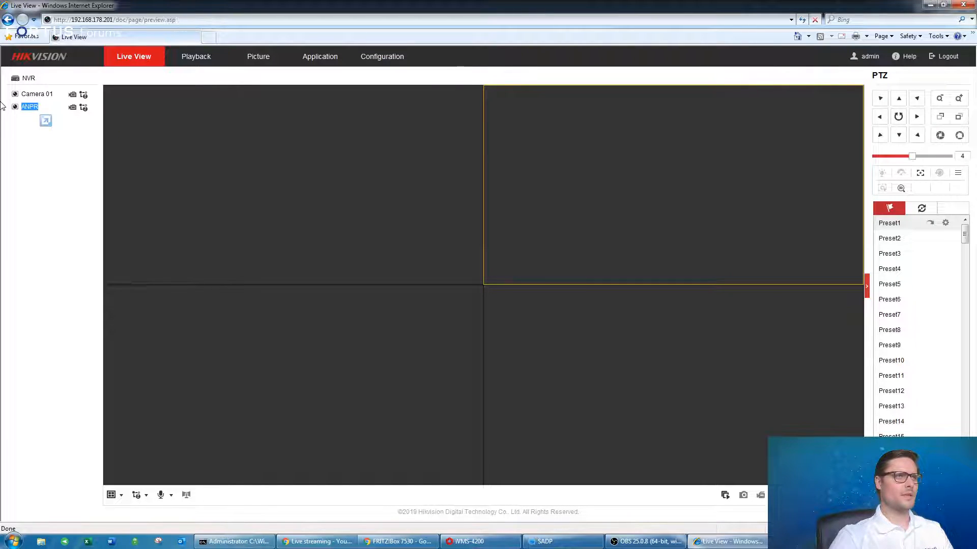
click(90, 147)
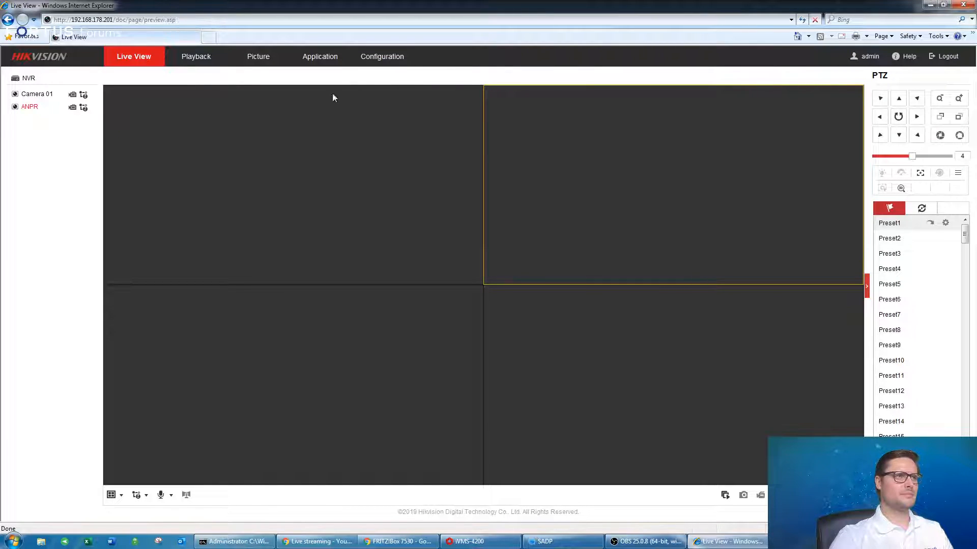
click(382, 56)
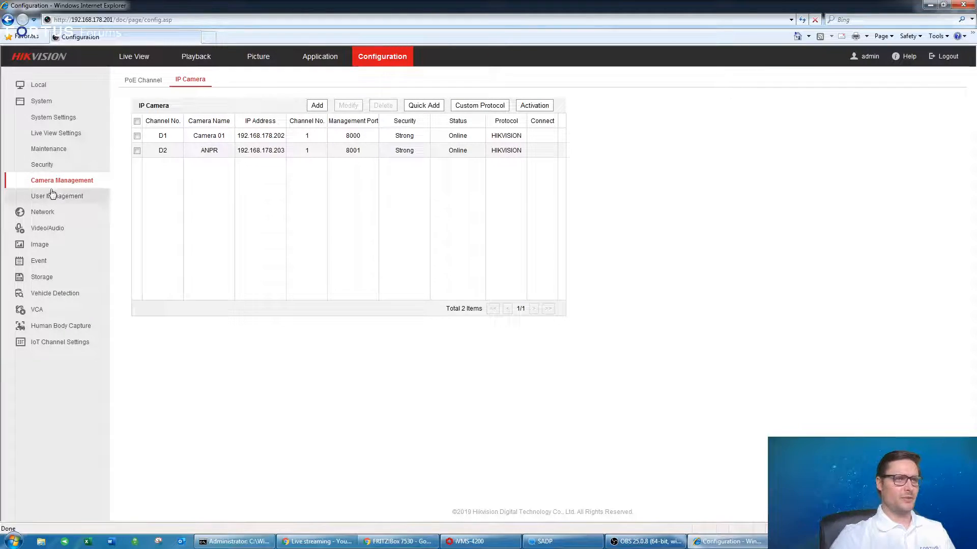
Enable Virtual Host under Network > Advanced Settings > Other.
click(63, 212)
click(69, 149)
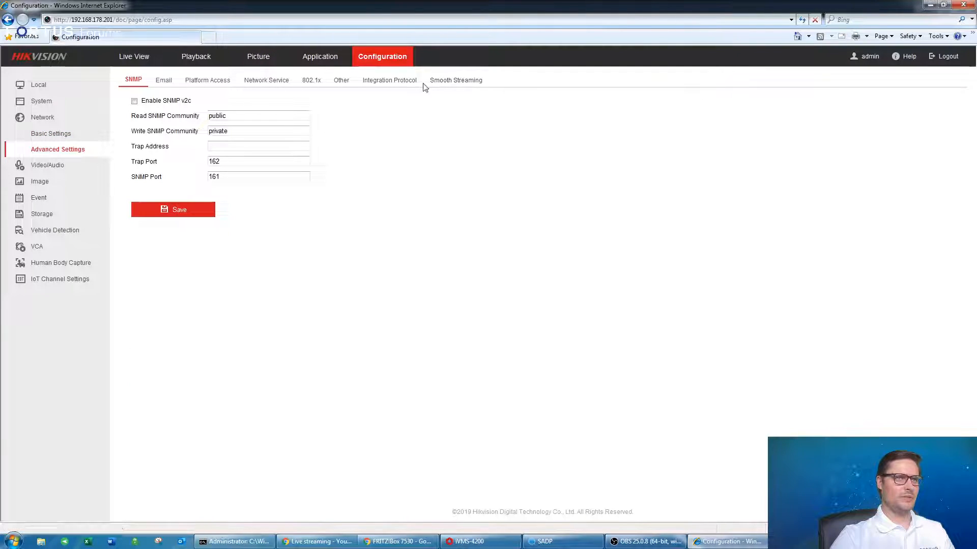
click(341, 82)
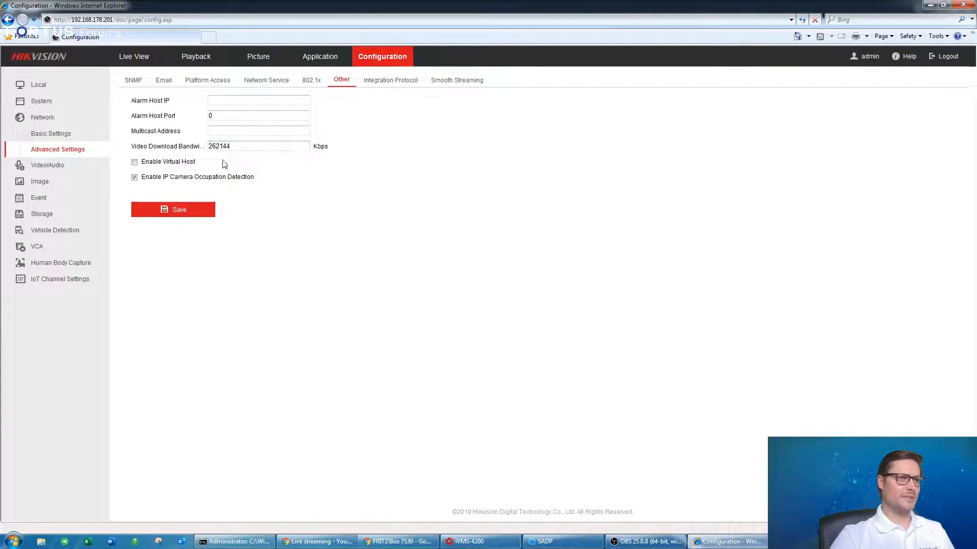
click(134, 162)
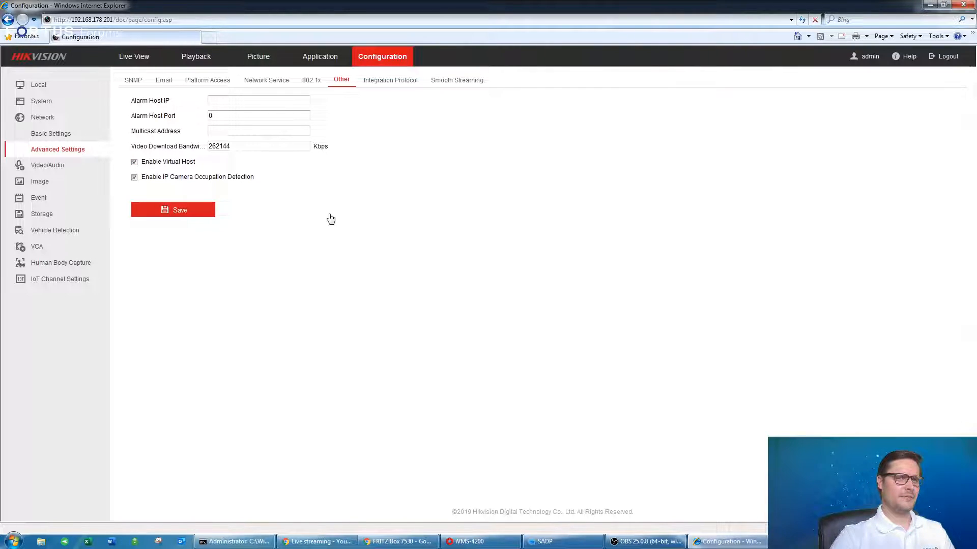
Open the ANPR camera's own web page from D2's Connect link in Camera Management.
click(47, 104)
click(67, 181)
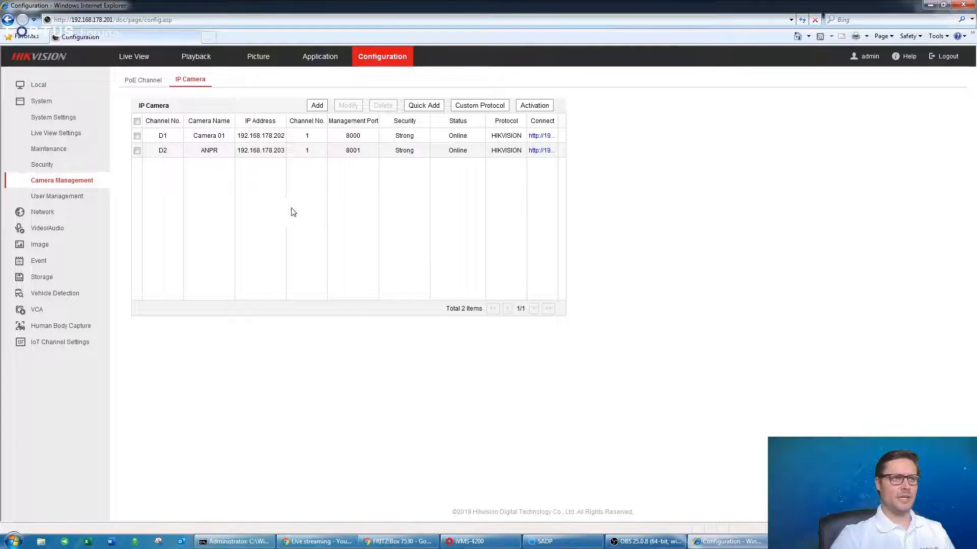
click(542, 151)
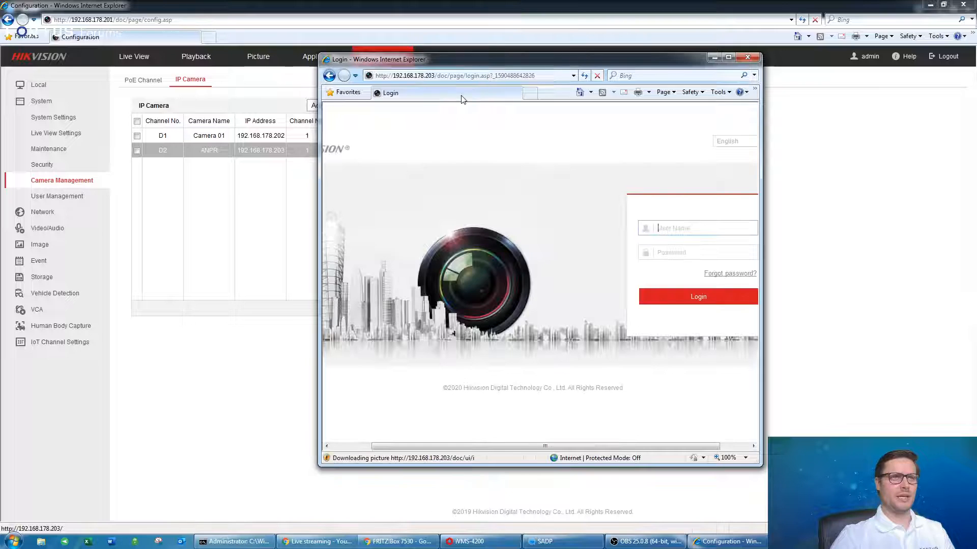
Allow the web video add-on to run and log into the ANPR camera with the admin account.
click(549, 109)
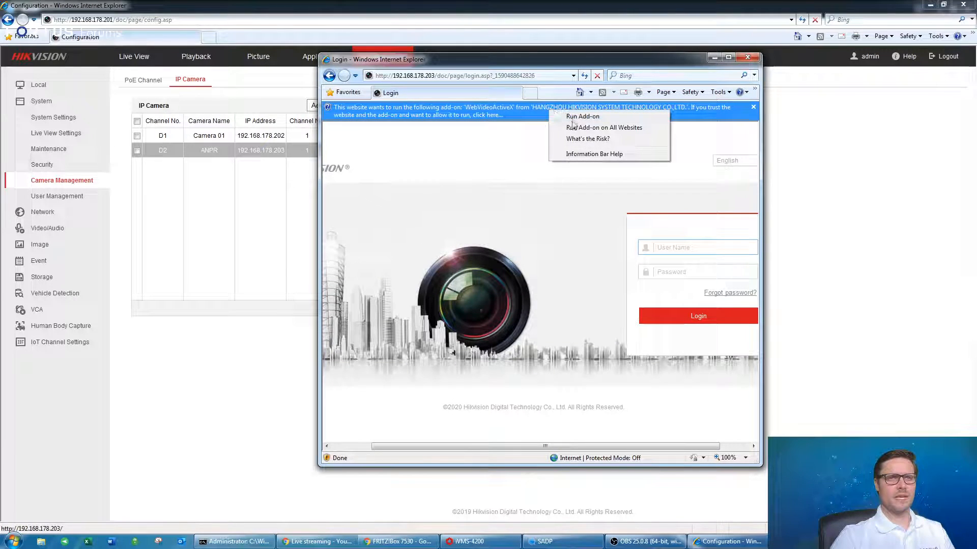
click(571, 120)
click(523, 276)
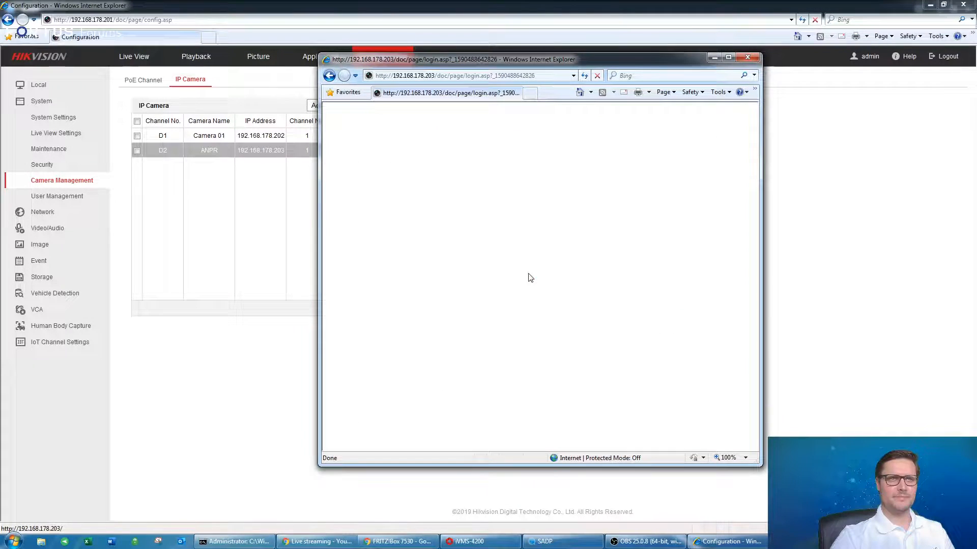
text(admin)
key(Tab)
text(••••••••)
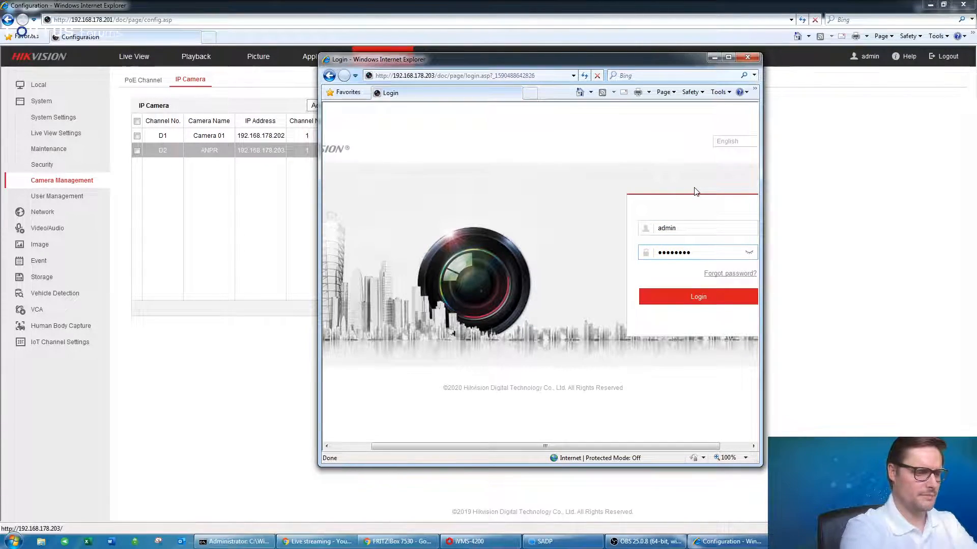
key(Return)
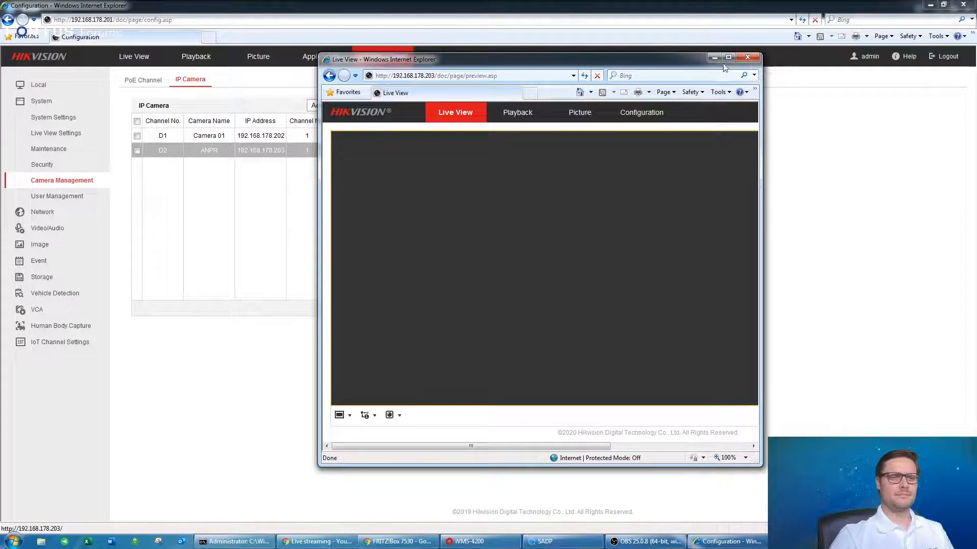
Enlarge the camera's live view, then close its window to return to the NVR.
click(727, 57)
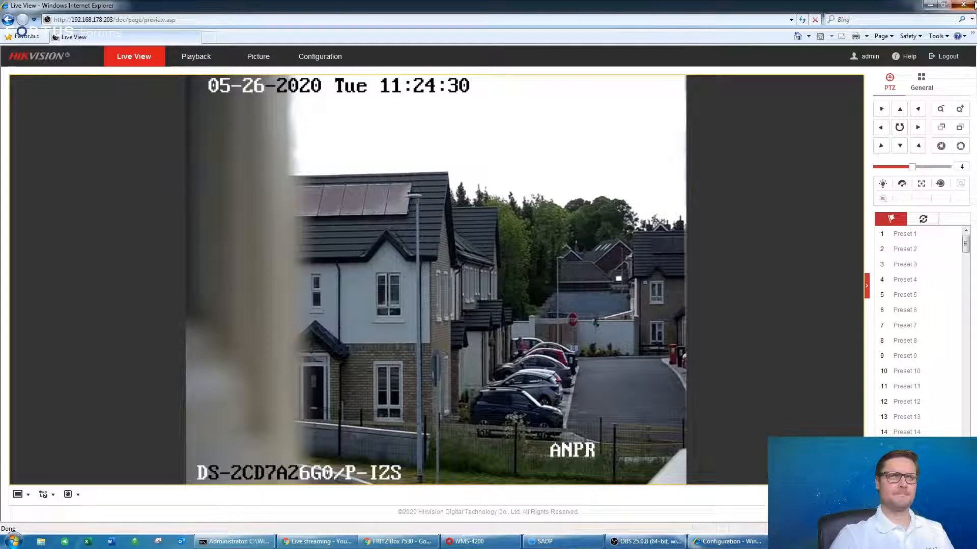
click(965, 5)
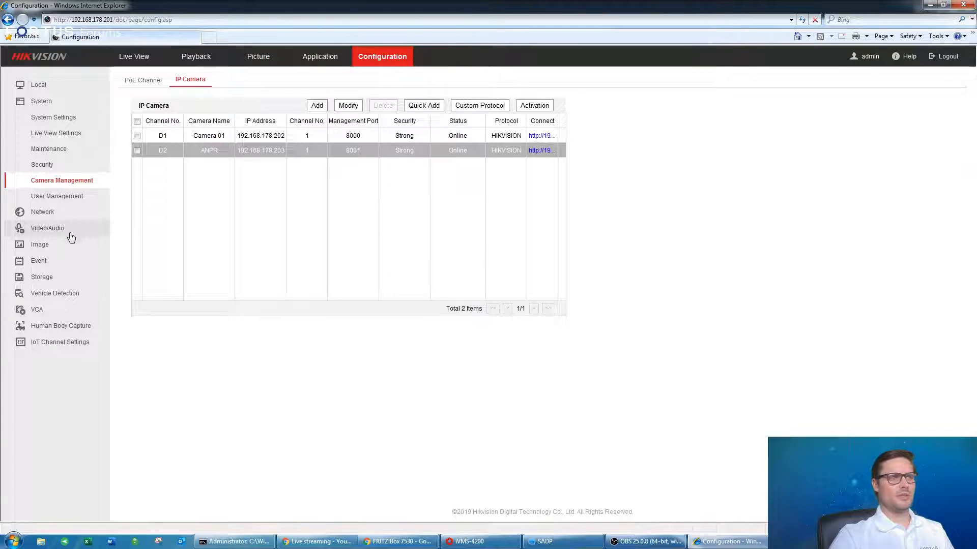
click(57, 214)
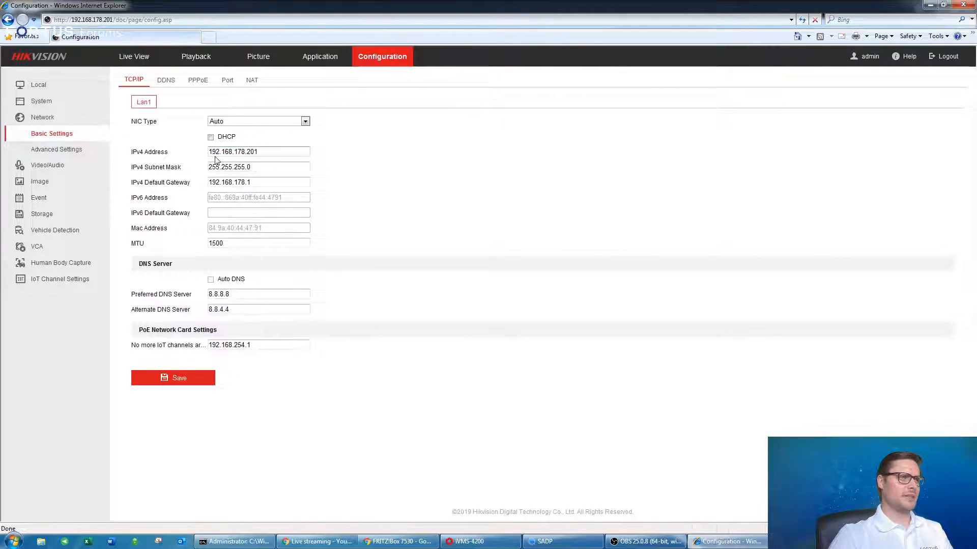
Check the NVR's IPv4 address, default gateway and DNS fields on the TCP/IP tab.
drag(212, 153, 277, 153)
click(276, 153)
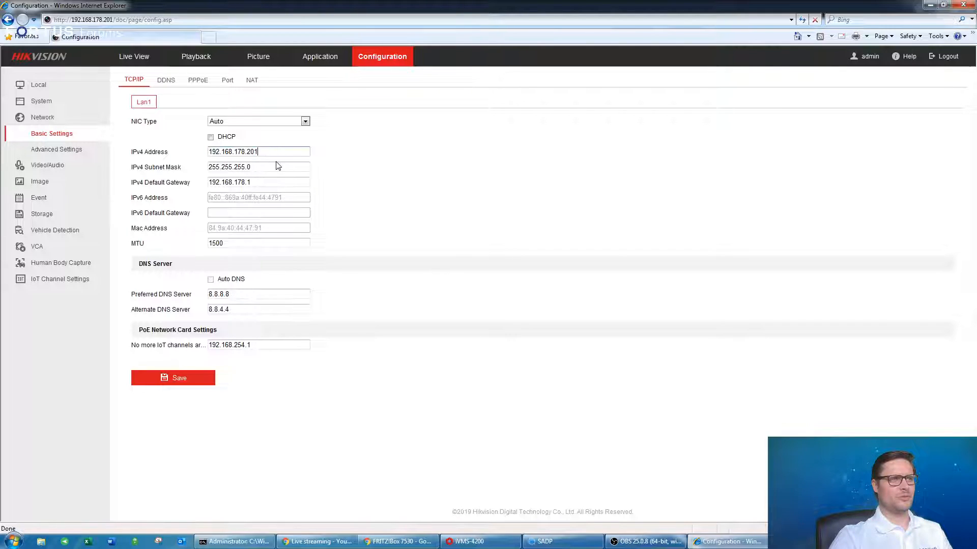
click(220, 182)
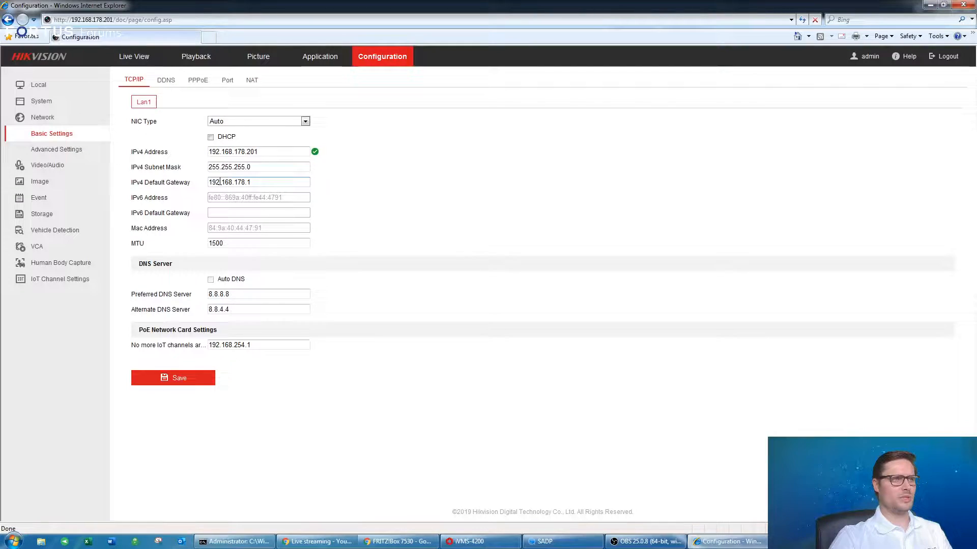
click(222, 294)
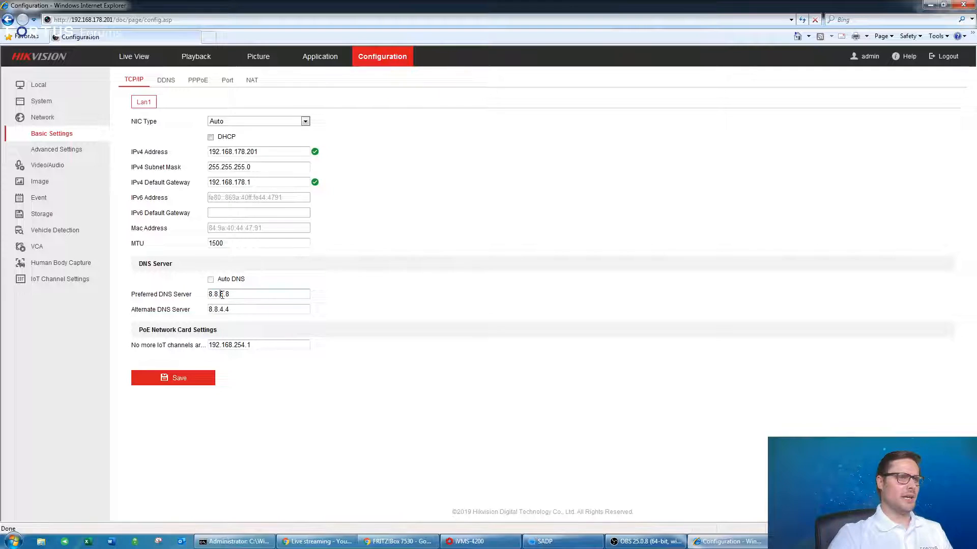
click(245, 310)
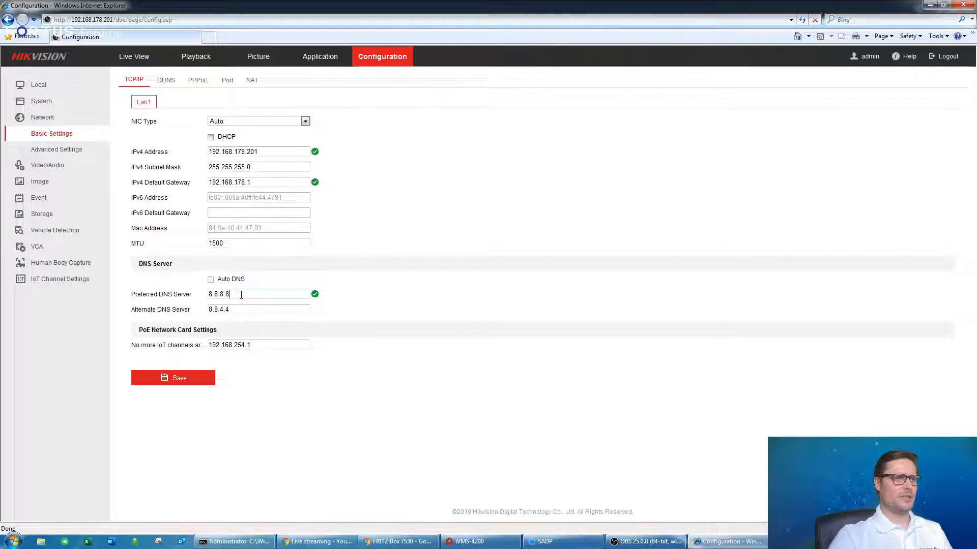
Verify the preferred DNS is 8.8.8.8 and the alternate DNS is 8.8.4.4.
click(238, 295)
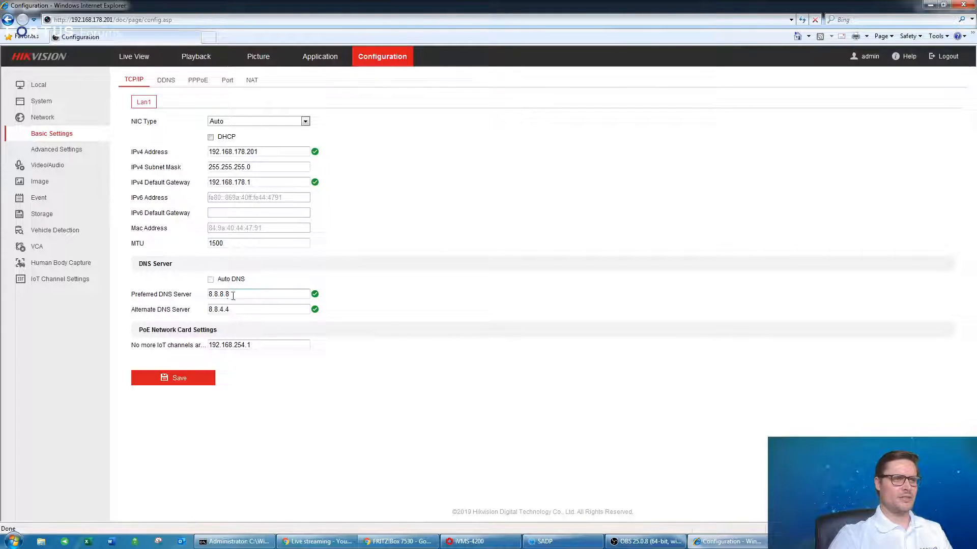
drag(210, 294, 228, 295)
click(229, 296)
drag(233, 312, 209, 310)
click(244, 295)
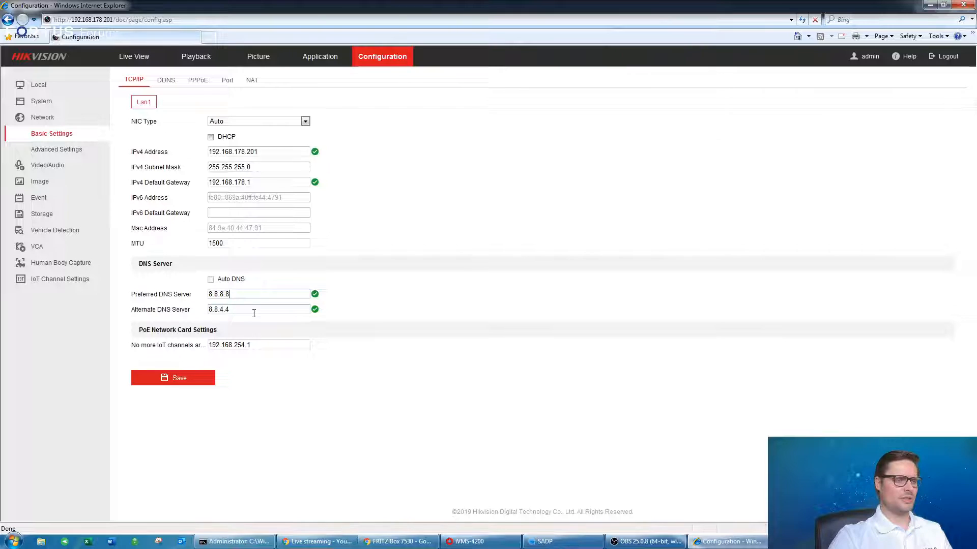
click(245, 294)
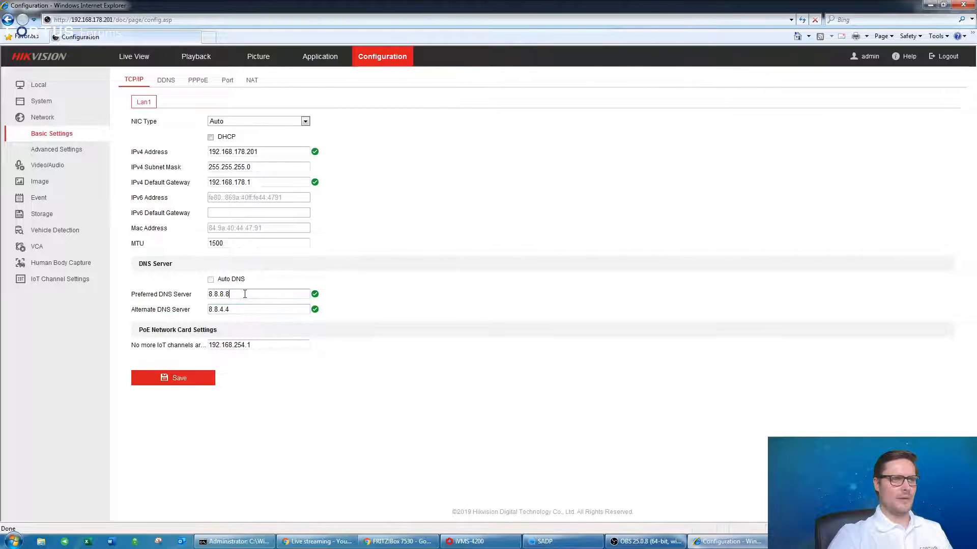
double_click(224, 294)
click(245, 297)
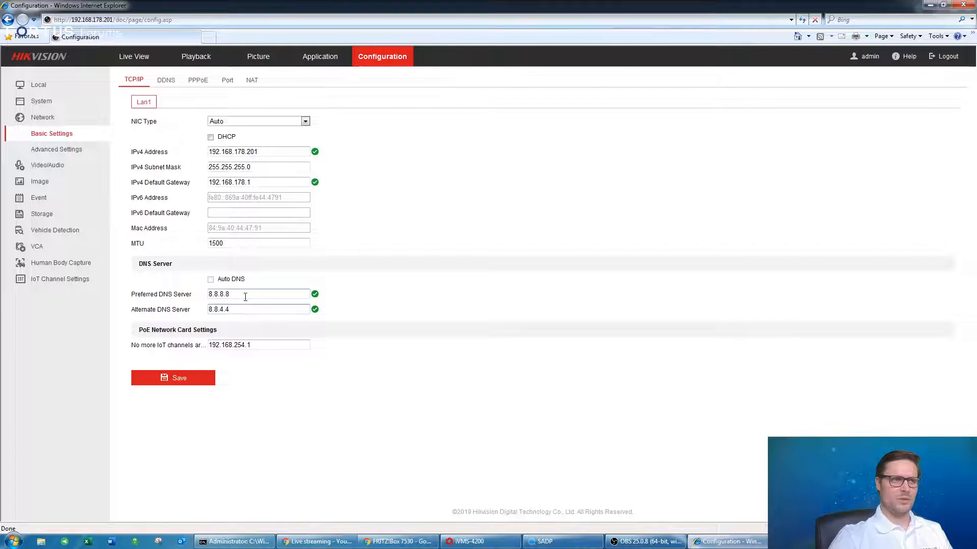
click(240, 293)
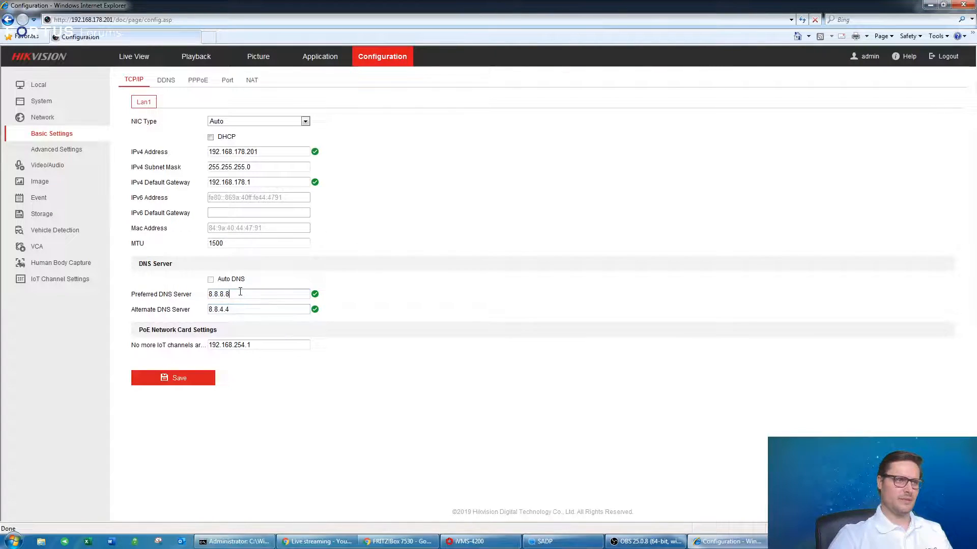
double_click(240, 294)
click(251, 306)
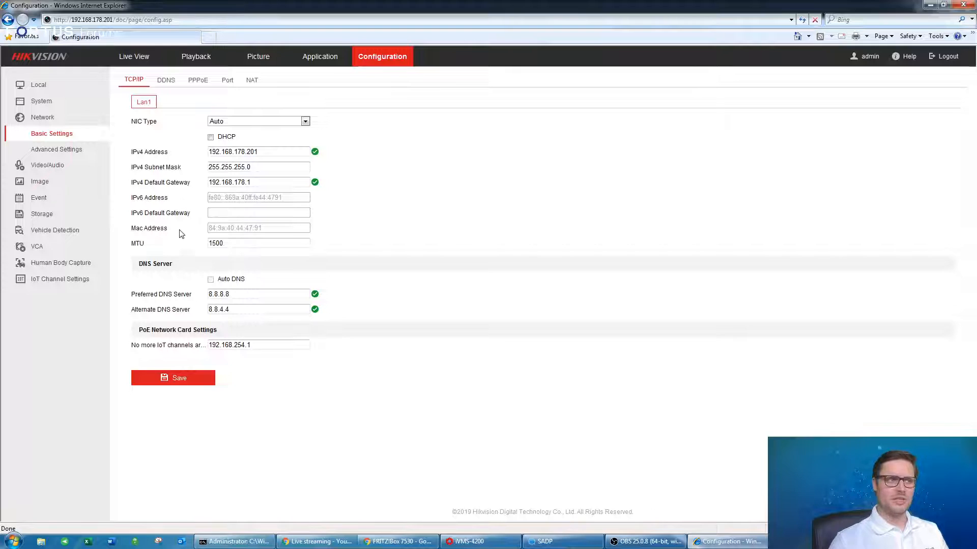
click(68, 152)
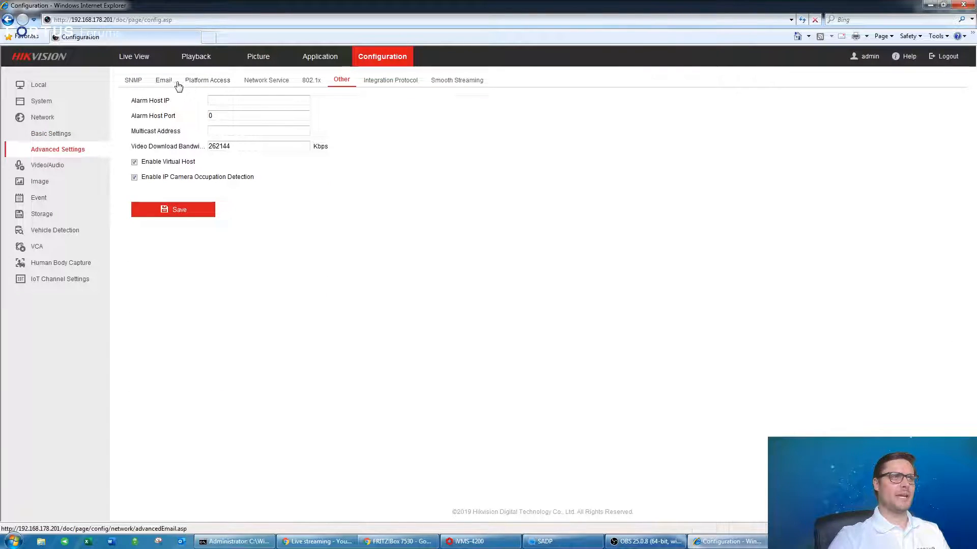
Bring up the Hik-Connect platform access settings and check its server address.
click(205, 79)
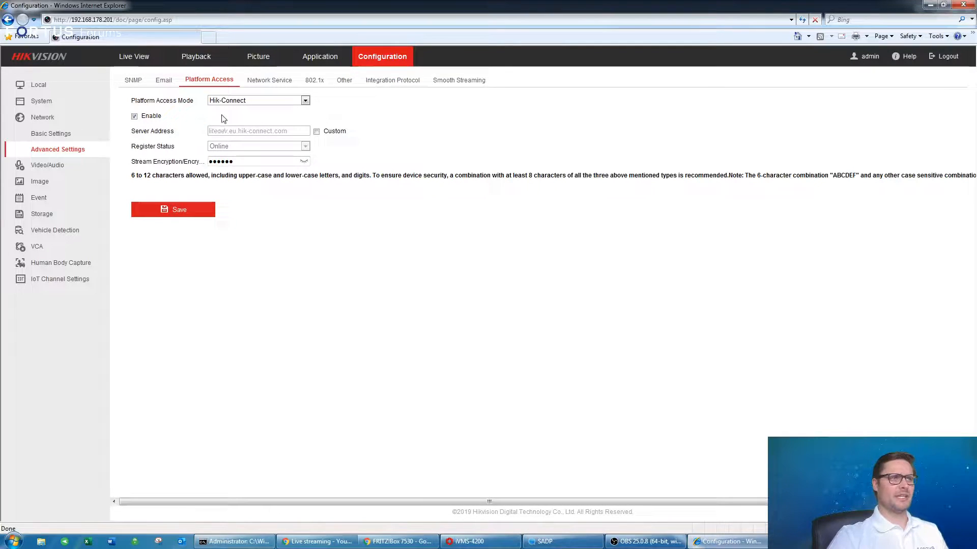
drag(294, 132, 214, 133)
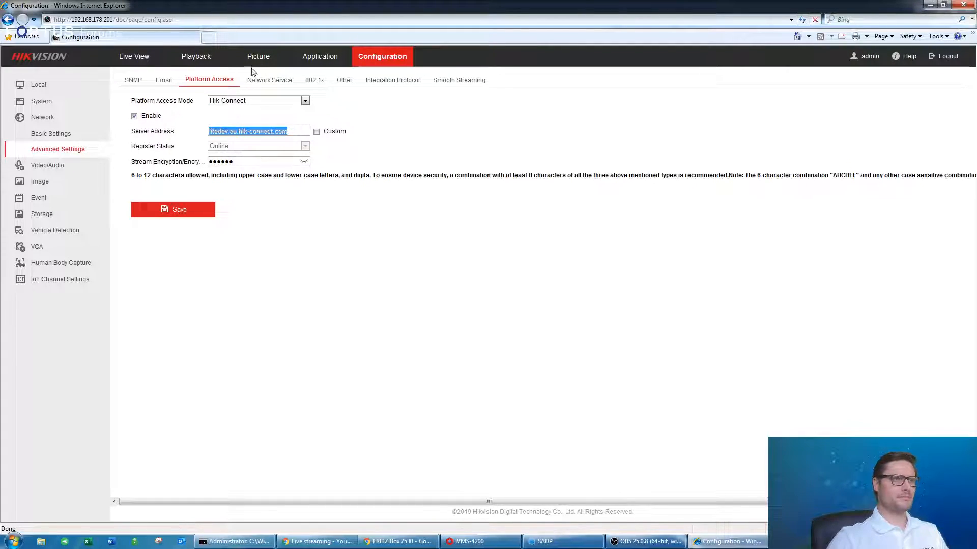
click(351, 110)
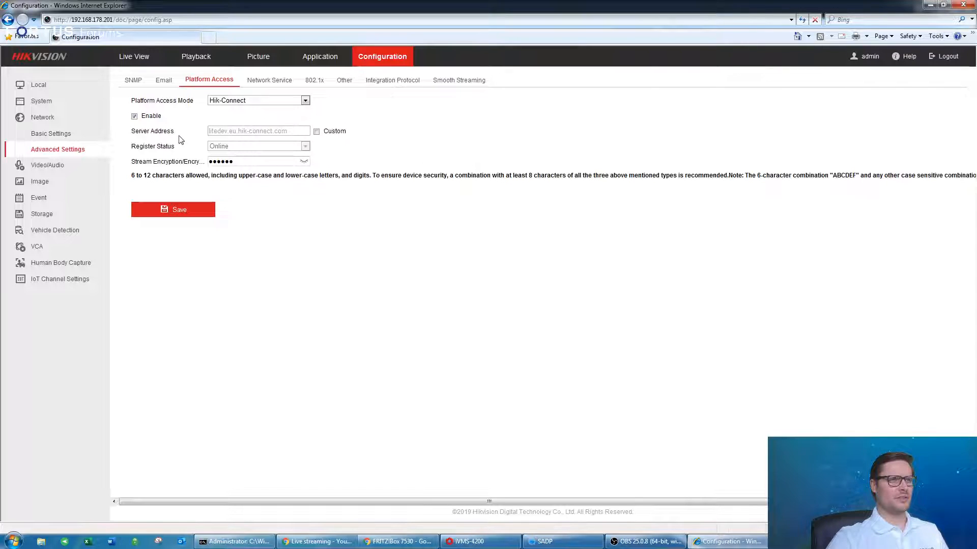
Inspect the masked stream encryption key field for Hik-Connect.
double_click(223, 161)
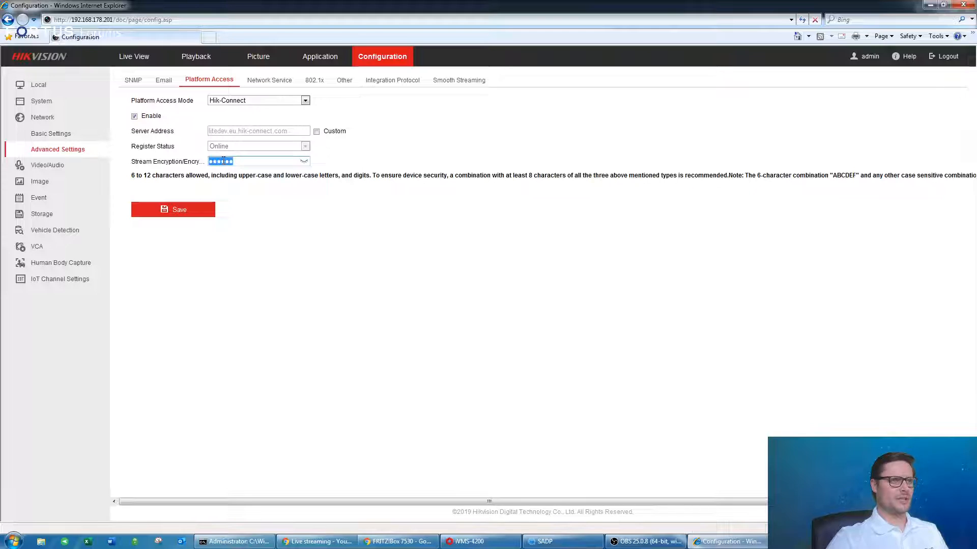
click(270, 216)
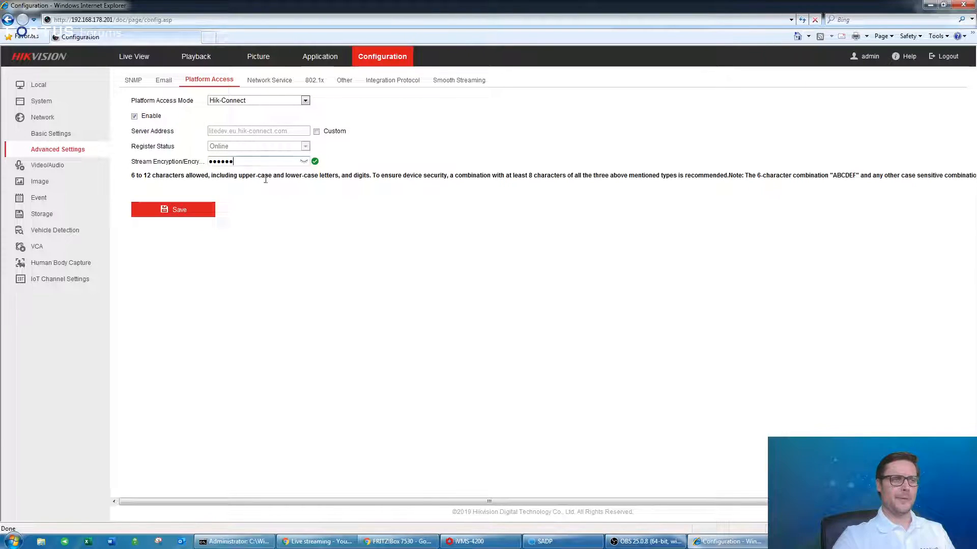
double_click(242, 162)
click(253, 164)
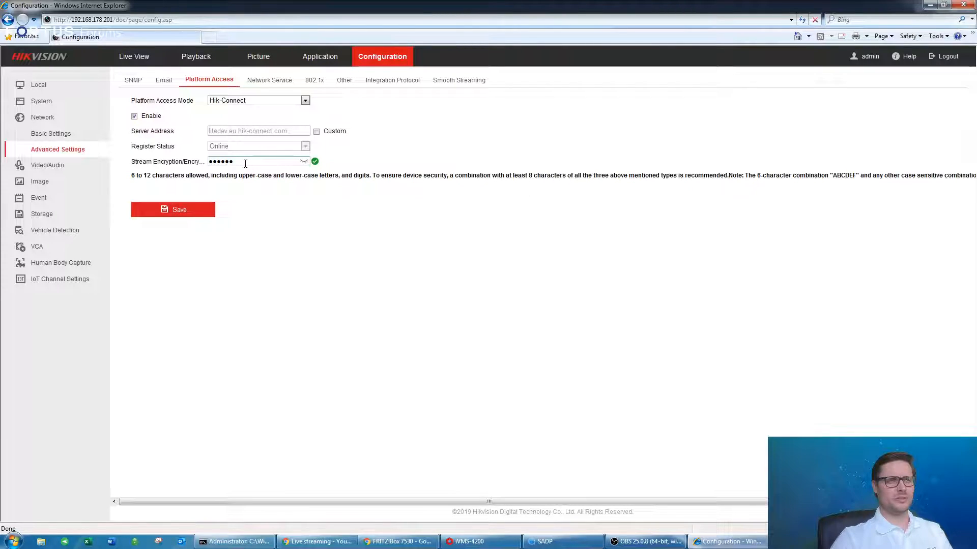
double_click(245, 163)
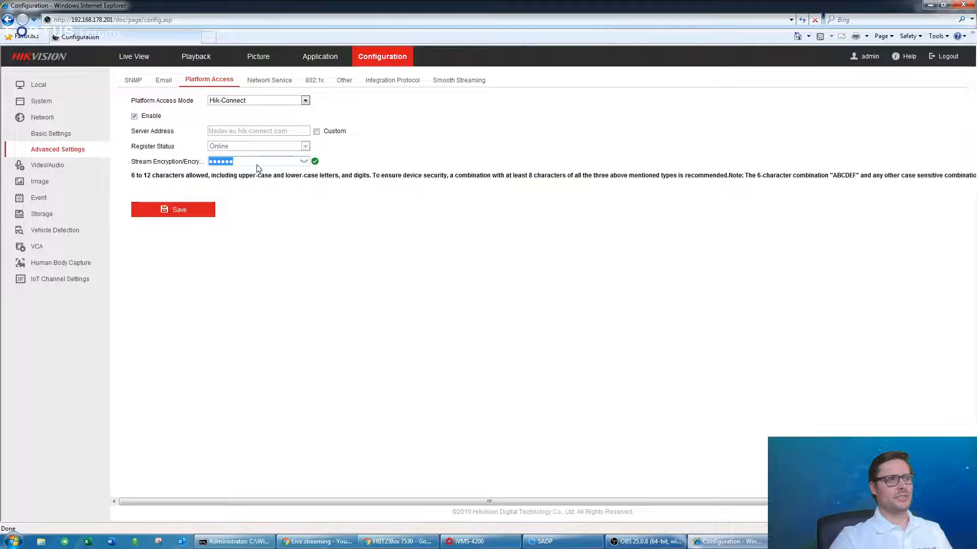
drag(245, 162, 208, 161)
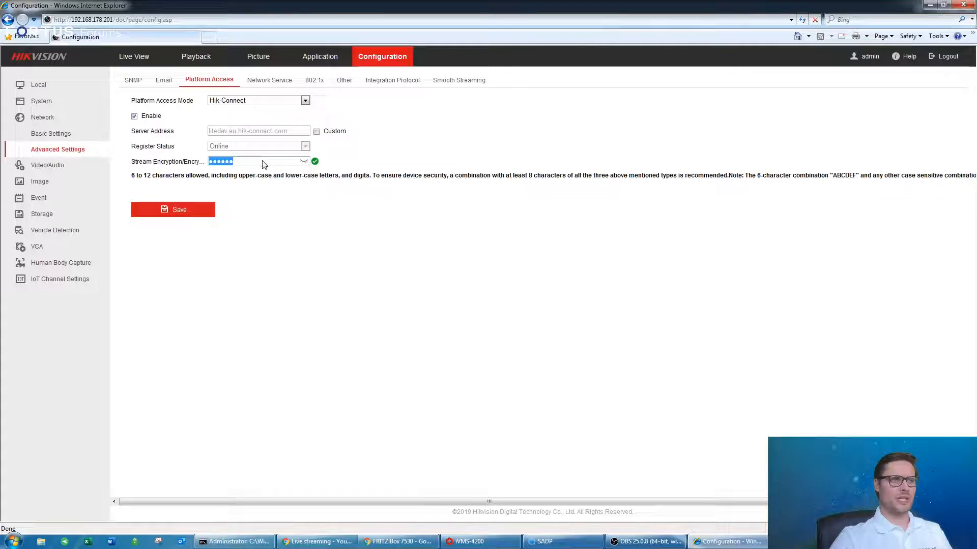
click(260, 175)
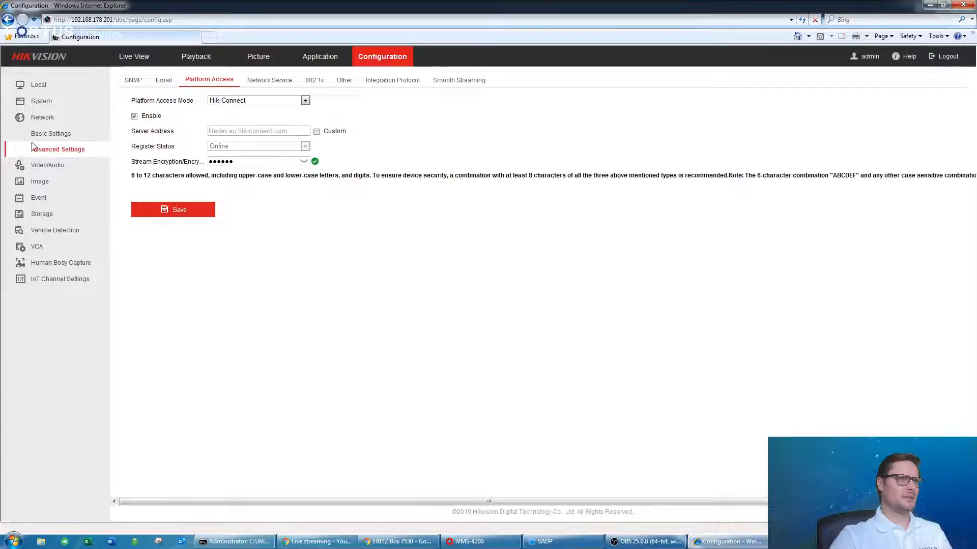
Review the device ports: HTTP 80, RTSP 554 and Server 8000.
click(66, 138)
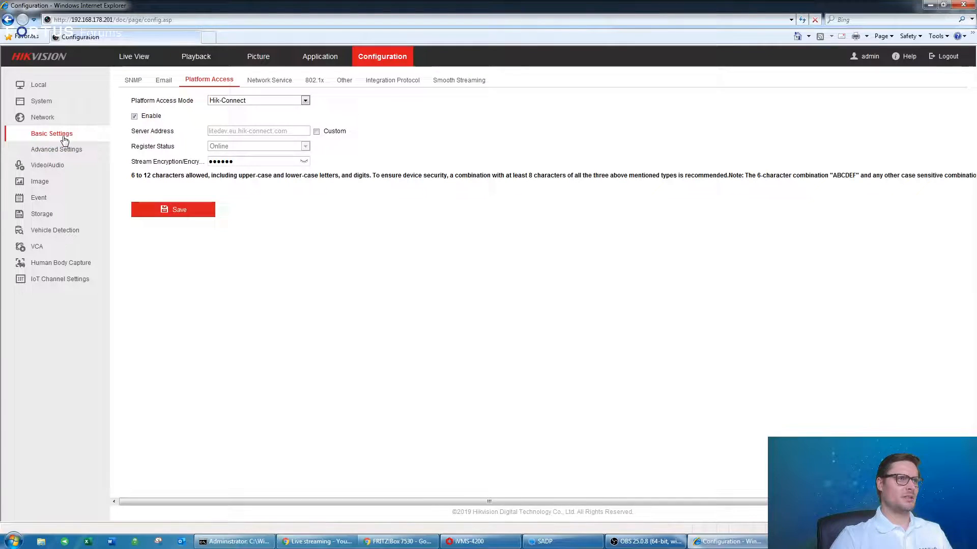
click(227, 80)
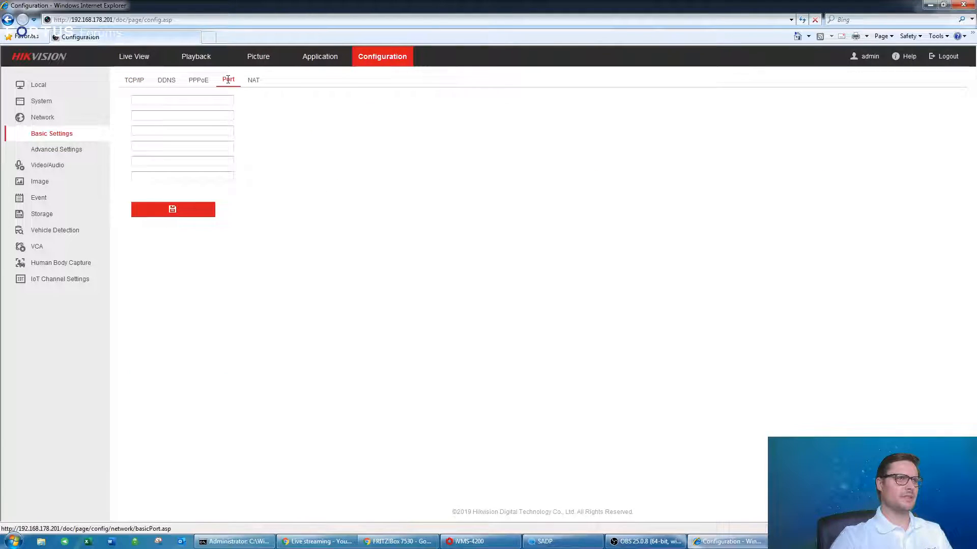
drag(229, 99, 204, 101)
click(235, 105)
click(235, 147)
click(275, 229)
drag(237, 116, 196, 102)
click(347, 201)
drag(253, 116, 190, 120)
click(225, 146)
drag(228, 149, 178, 152)
click(259, 150)
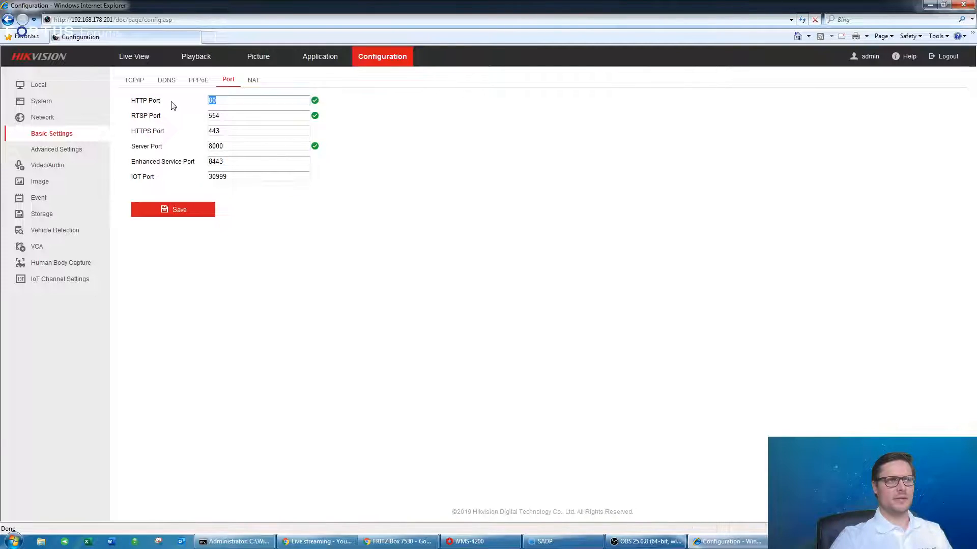
Recheck the Server port 8000 and RTSP port 554 values.
click(227, 102)
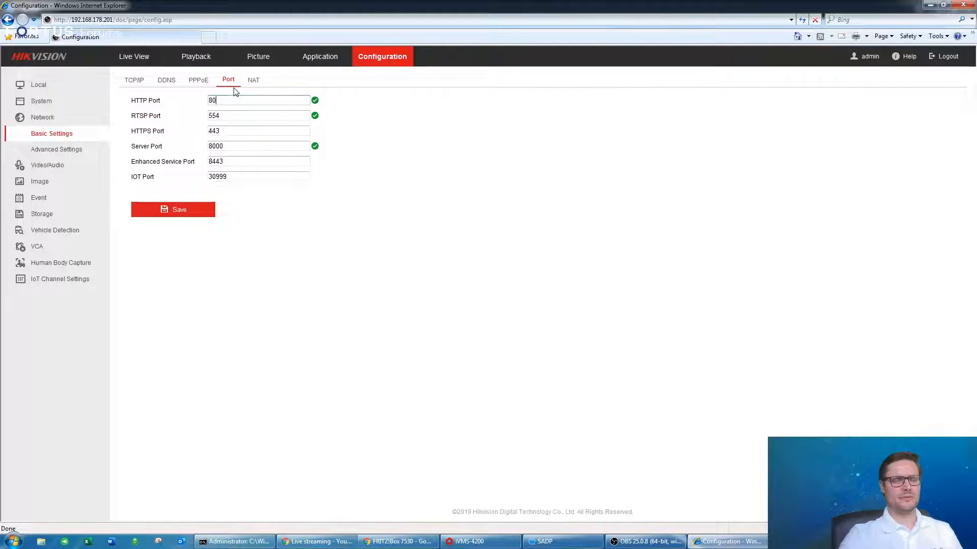
double_click(227, 146)
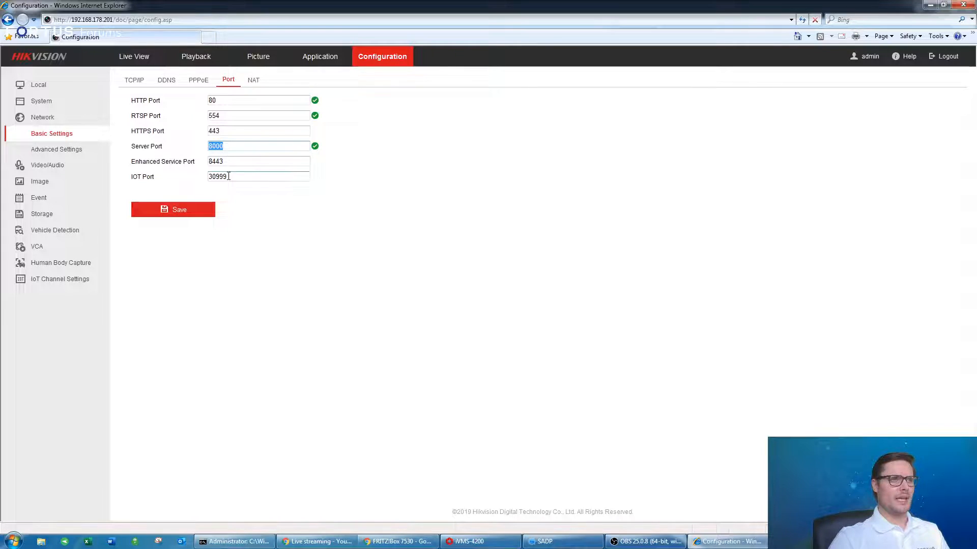
click(300, 233)
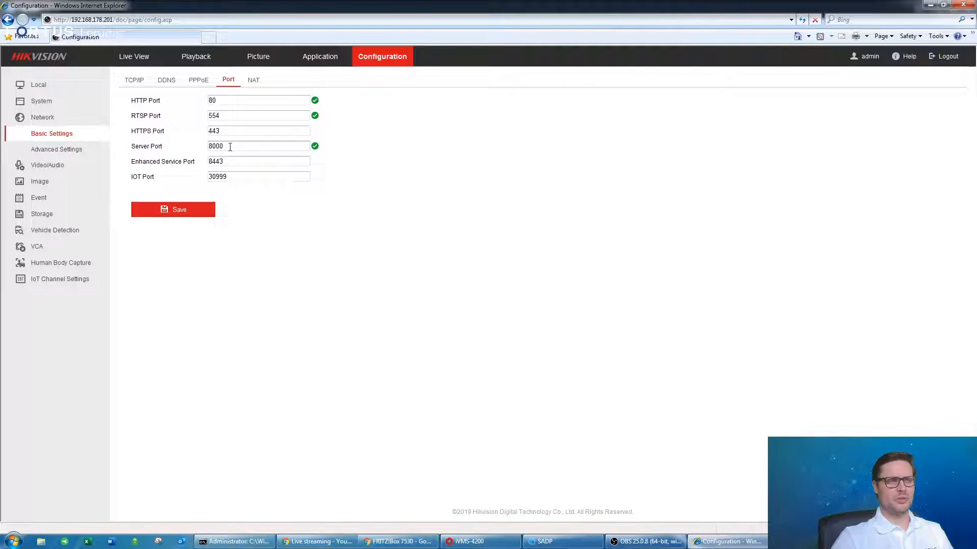
click(262, 149)
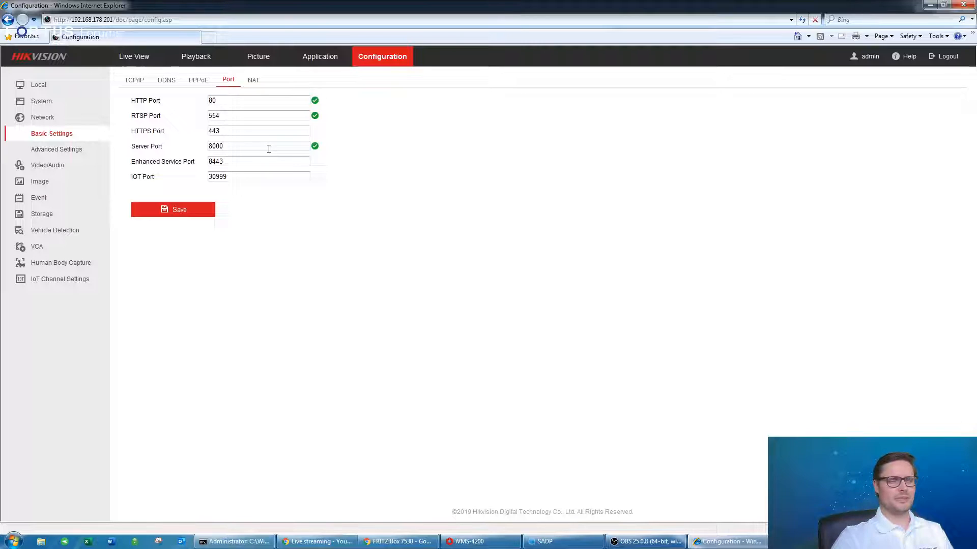
double_click(234, 147)
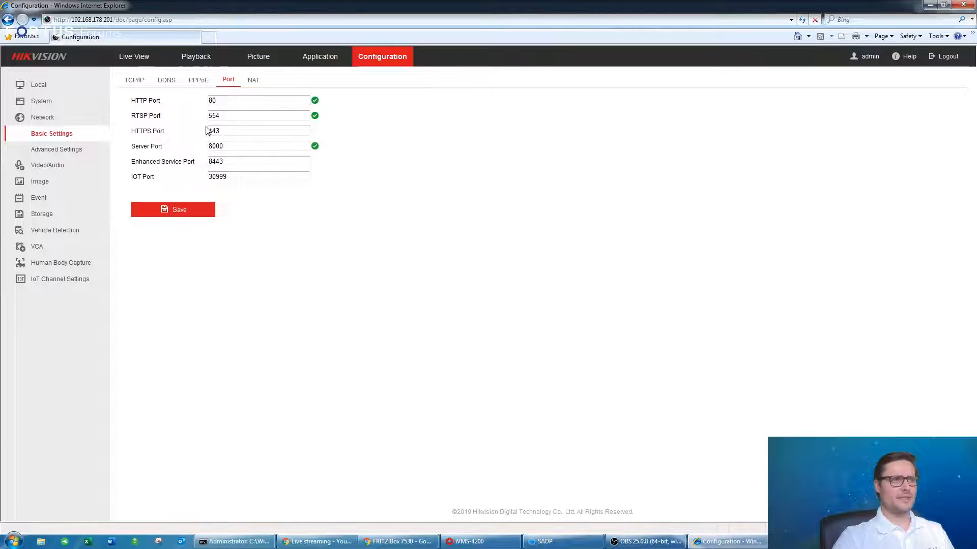
right_click(228, 115)
click(223, 118)
double_click(223, 118)
click(236, 116)
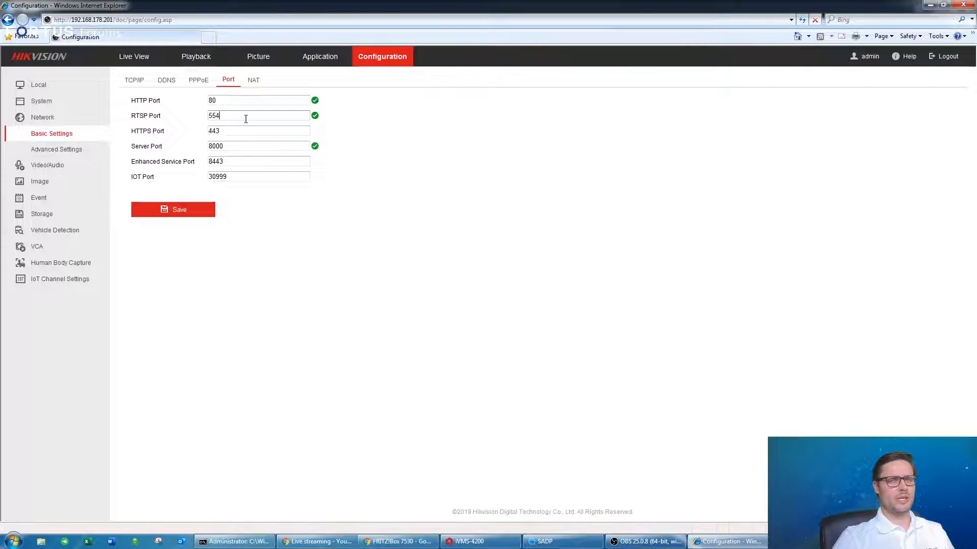
drag(236, 117, 189, 117)
click(229, 120)
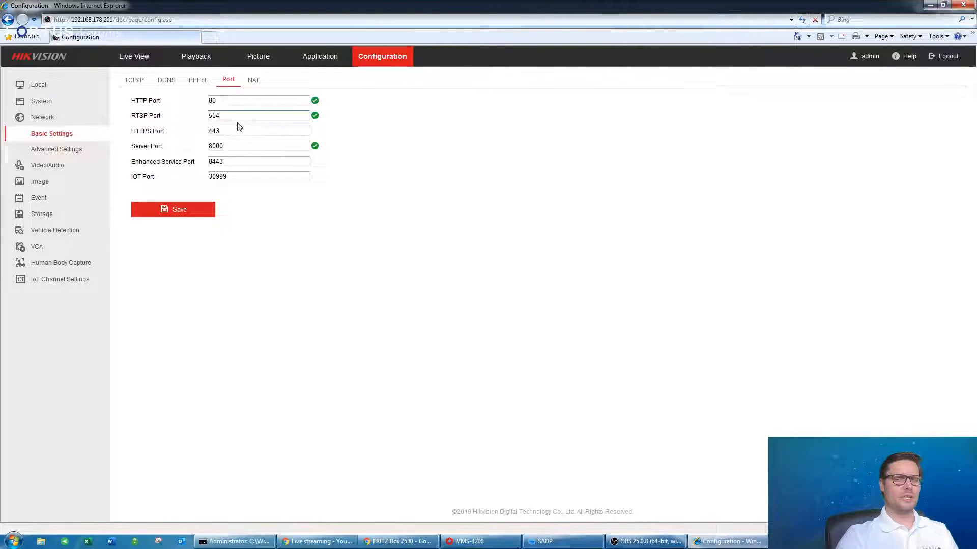
double_click(234, 117)
click(229, 118)
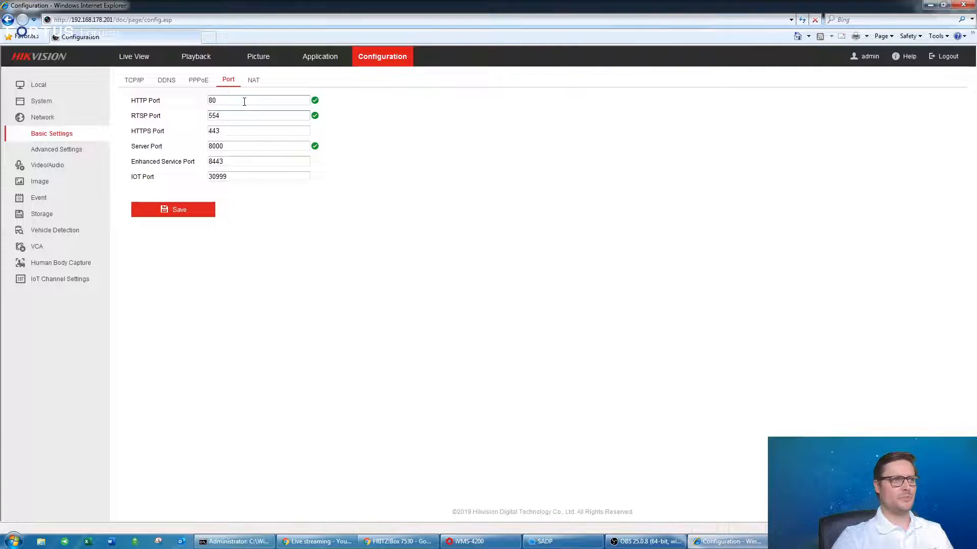
click(254, 82)
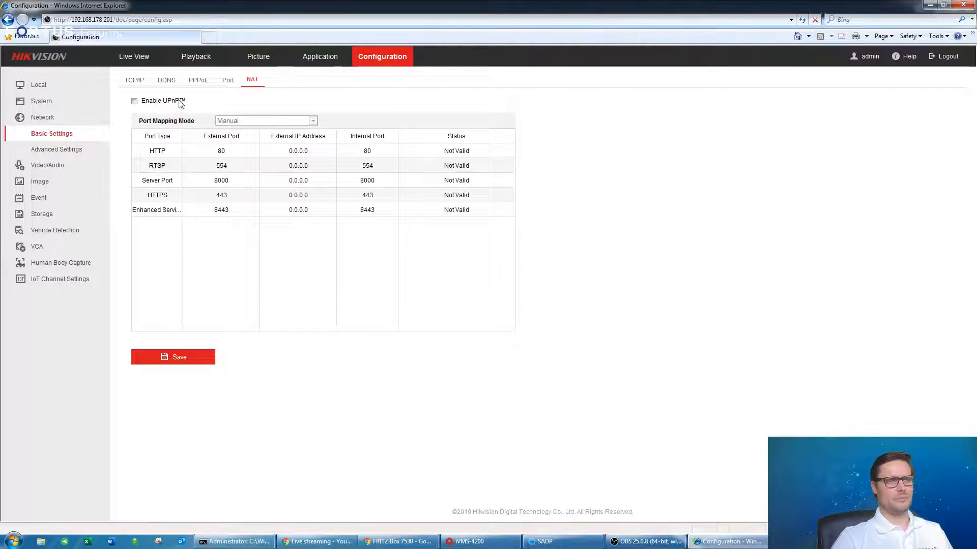
Enable UPnP, keep port mapping mode on Manual, and save.
click(135, 101)
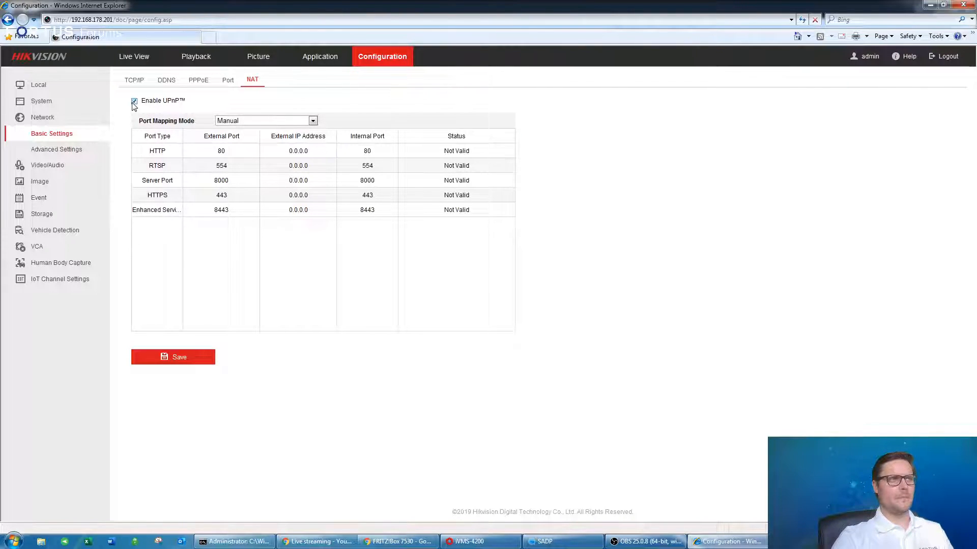
click(242, 166)
click(200, 301)
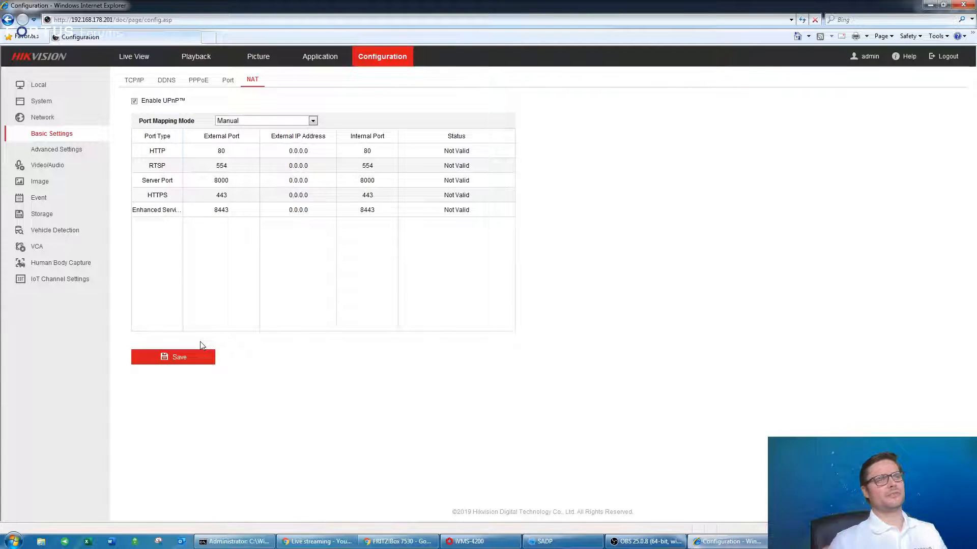
click(229, 214)
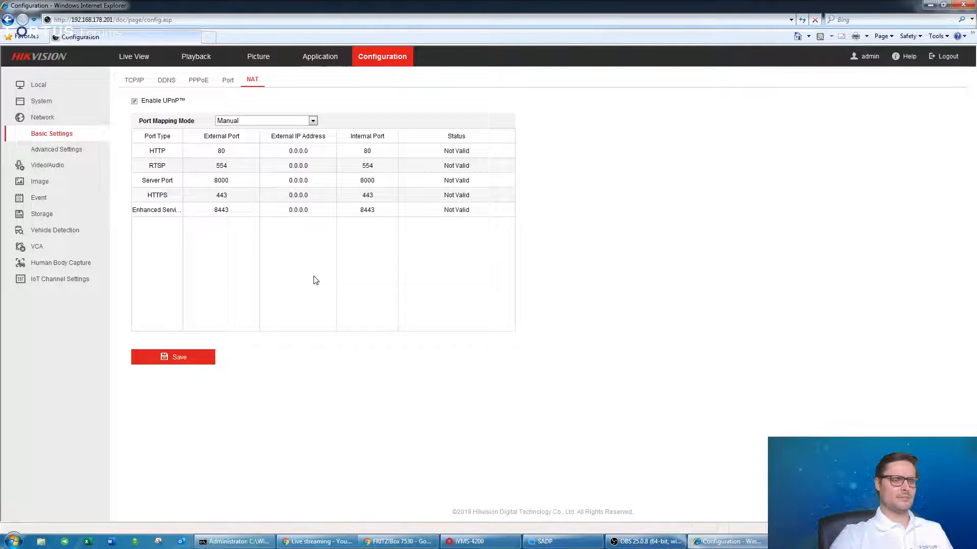
Refresh the NAT table to check external IPs and Not Valid status, then disable UPnP again.
click(229, 81)
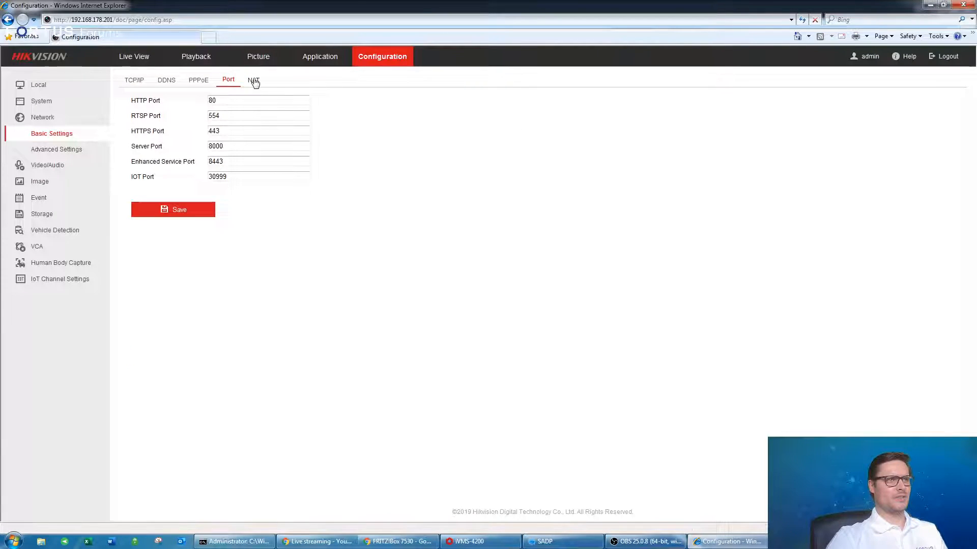
click(255, 82)
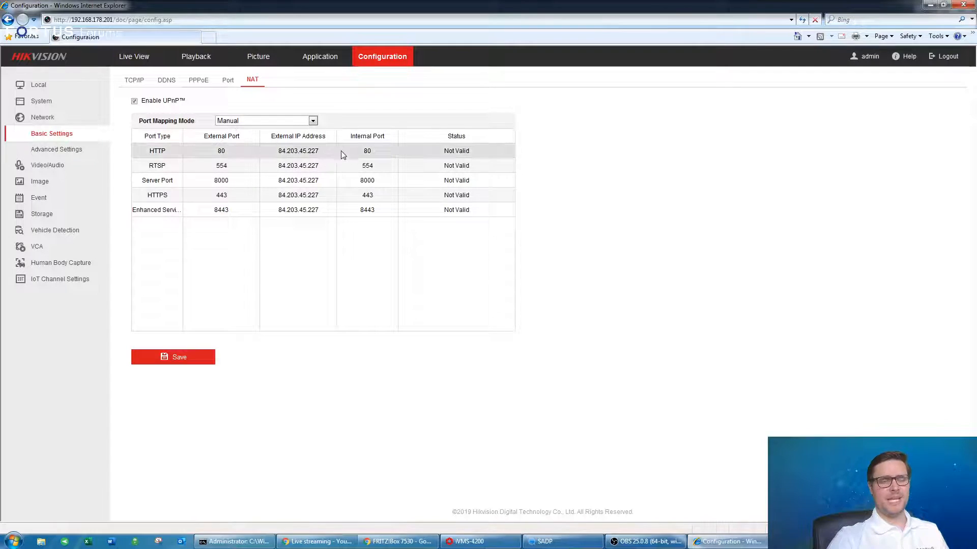
double_click(301, 150)
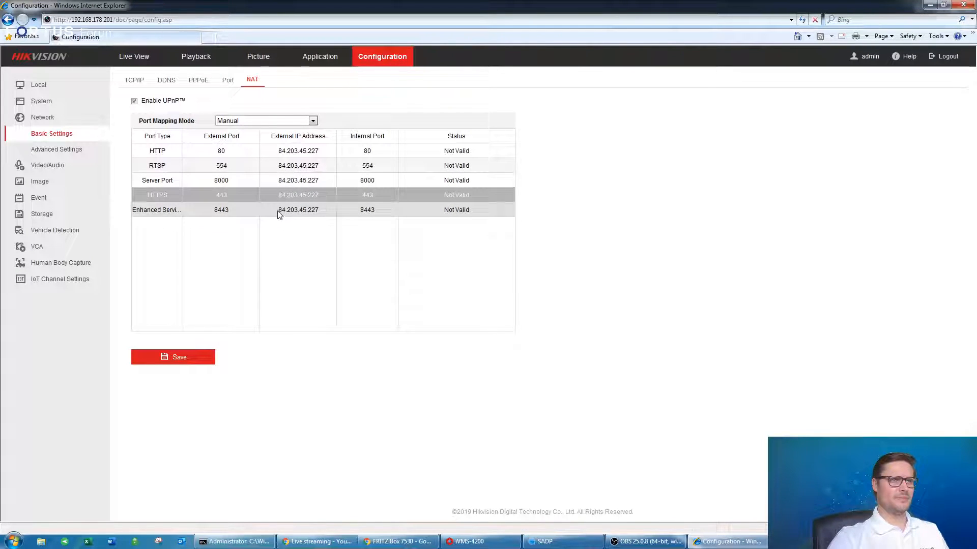
drag(278, 210, 320, 211)
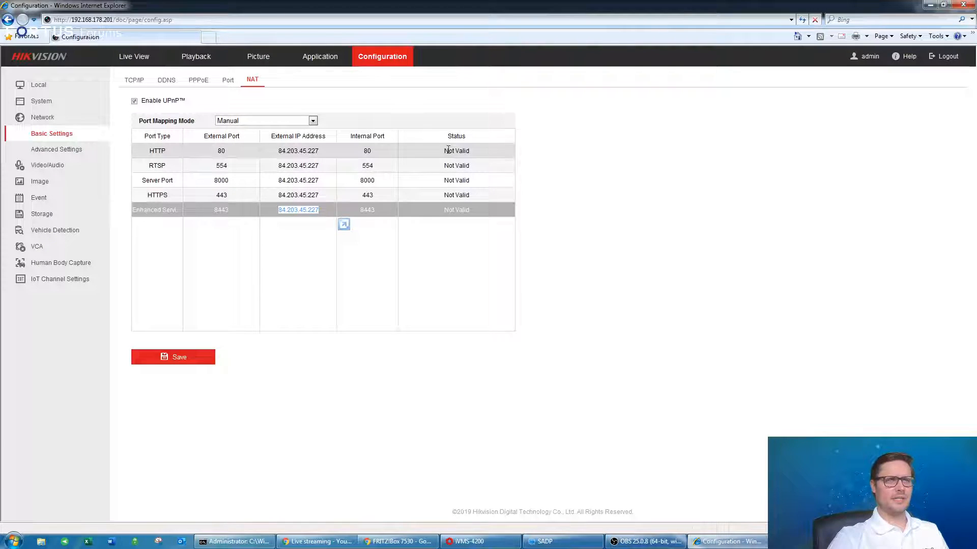
drag(279, 151, 298, 151)
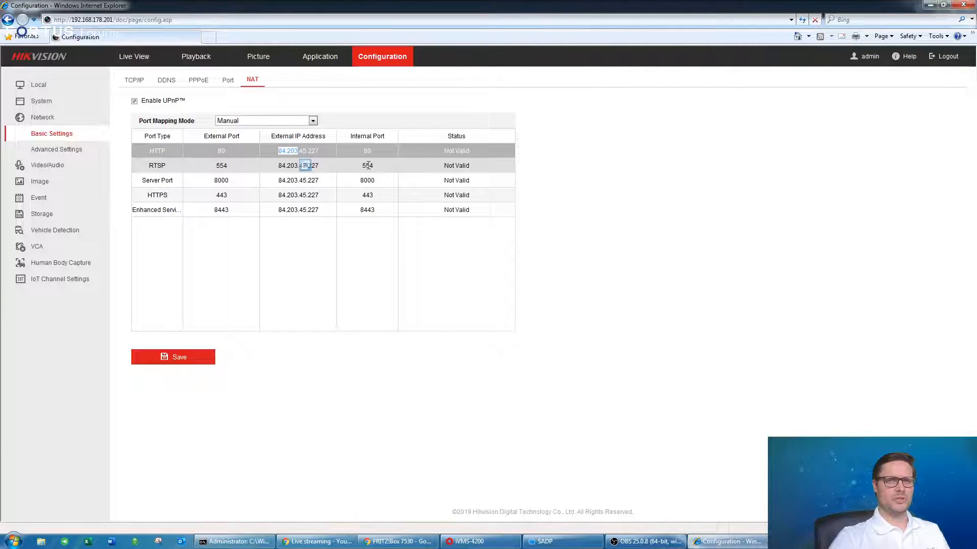
click(293, 240)
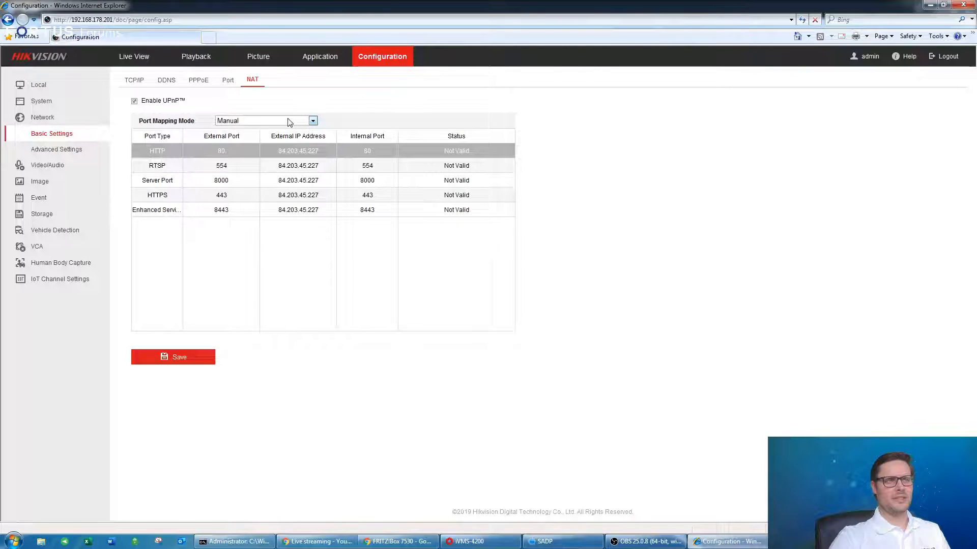
click(134, 100)
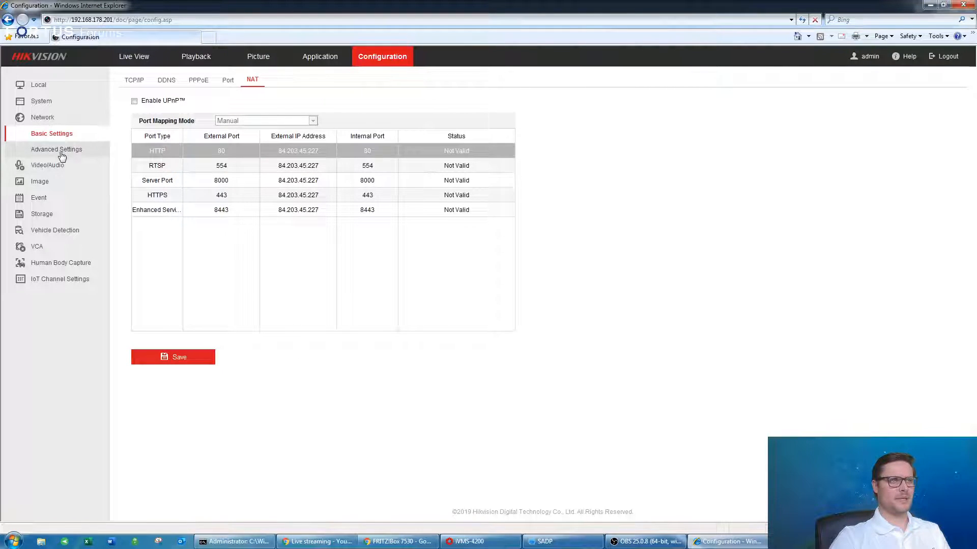
click(128, 80)
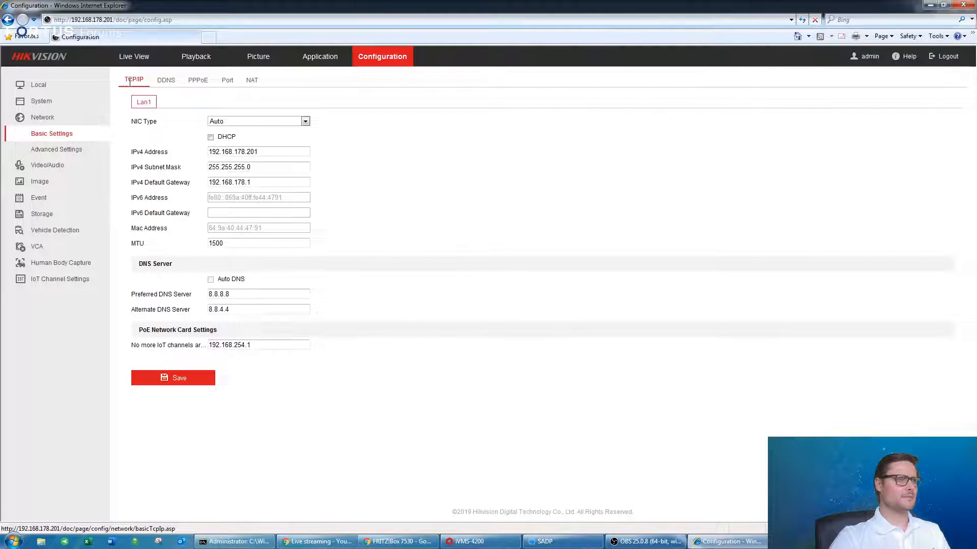
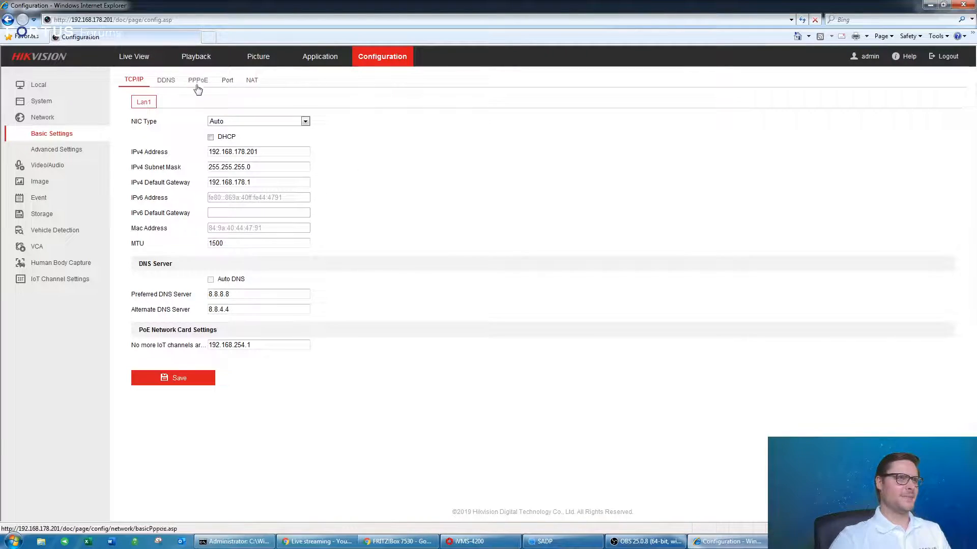
Check the NVR's Platform Access and Basic TCP/IP settings, then minimize Internet Explorer.
click(69, 151)
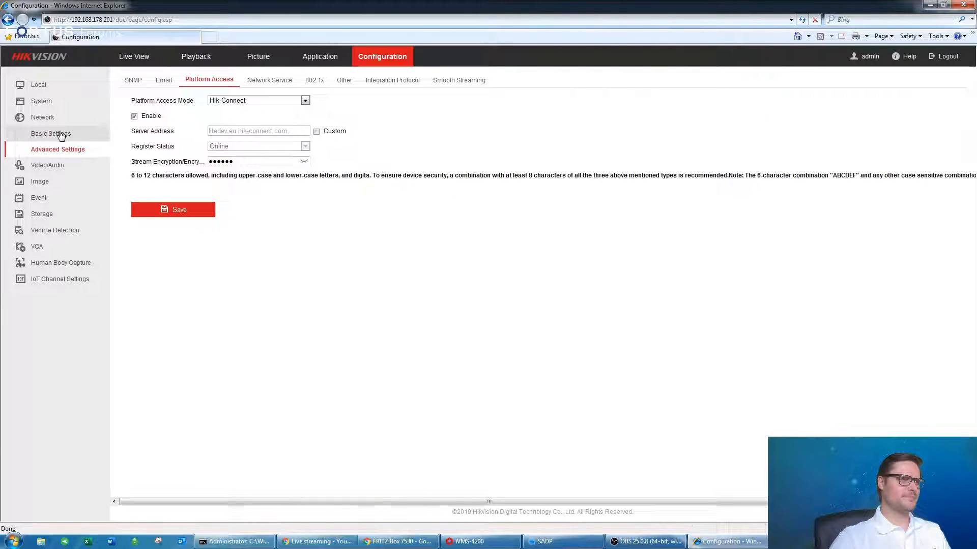
click(62, 135)
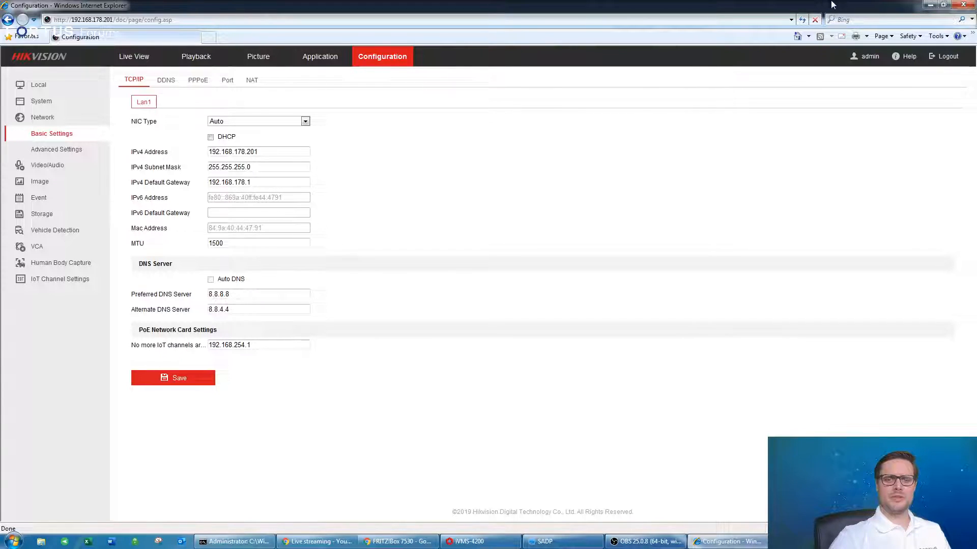
click(930, 4)
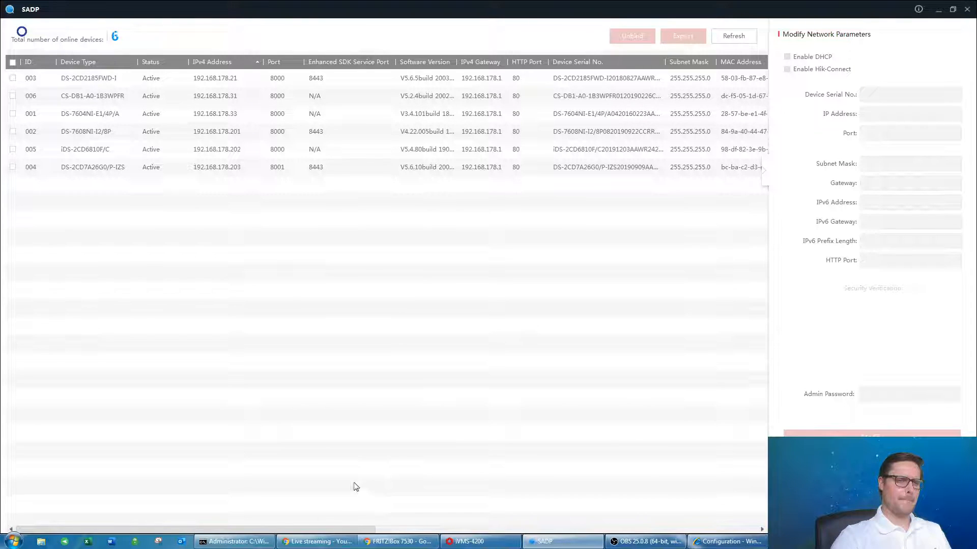
Switch from SADP to the iVMS-4200 window from the taskbar.
mouse_move(487, 543)
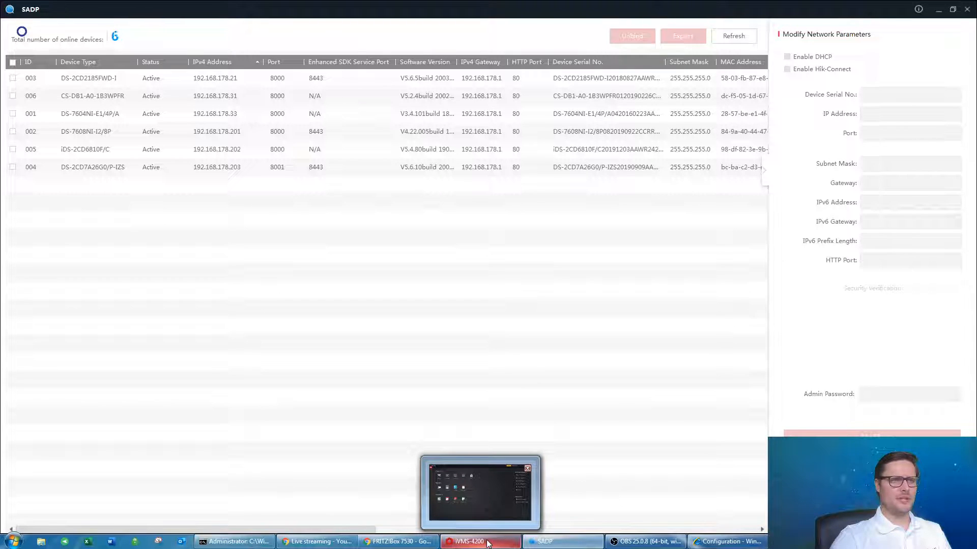
click(487, 543)
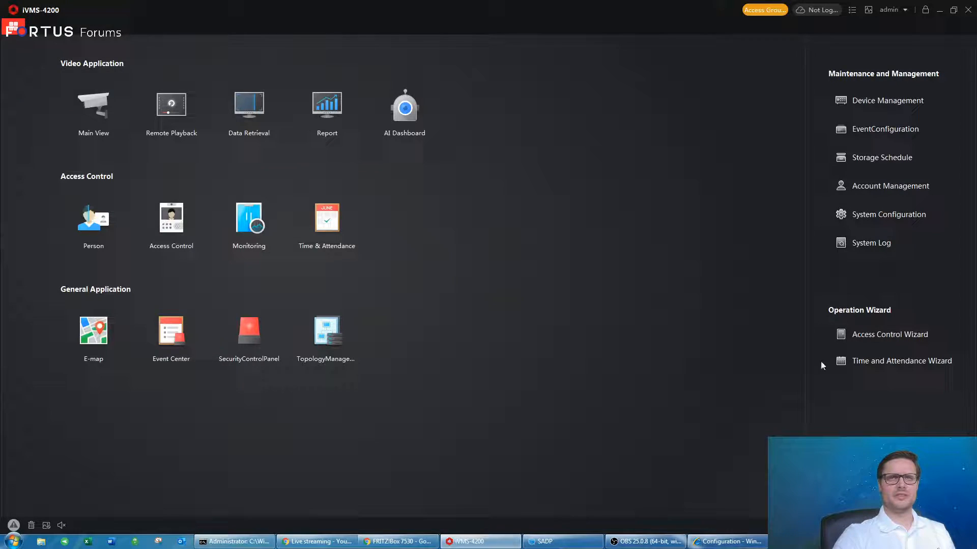
Show the enlarged Online Device list in Device Management and tick the NVR at 192.168.178.201.
click(907, 101)
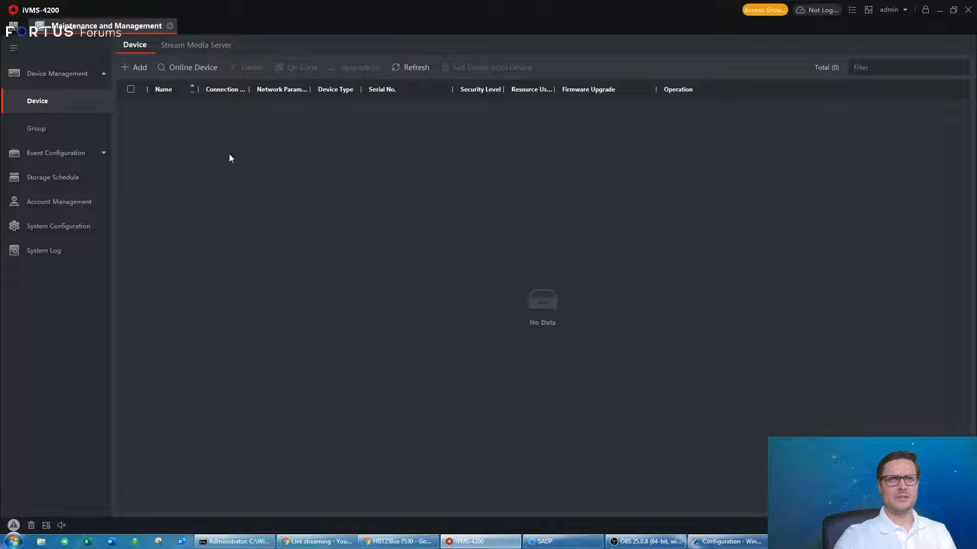
click(190, 67)
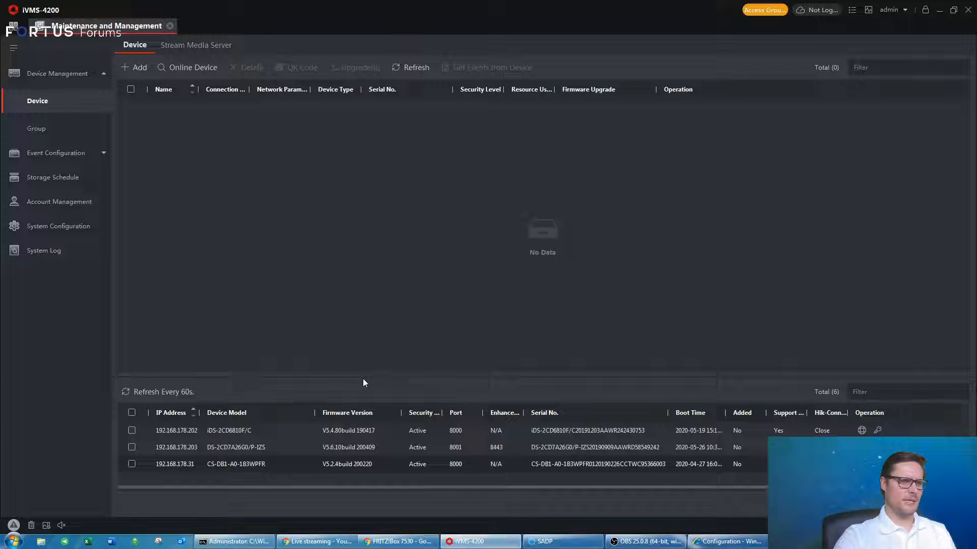
drag(362, 377, 352, 300)
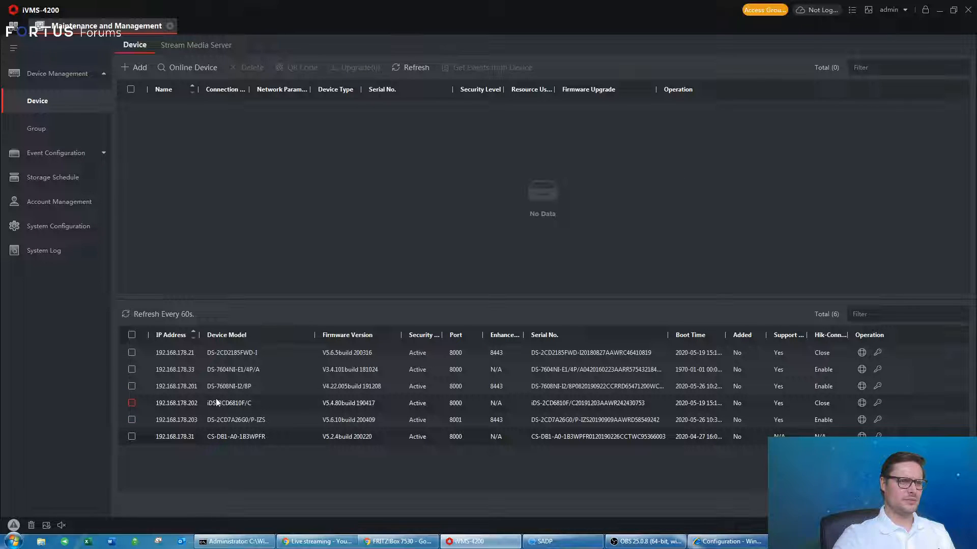
click(132, 386)
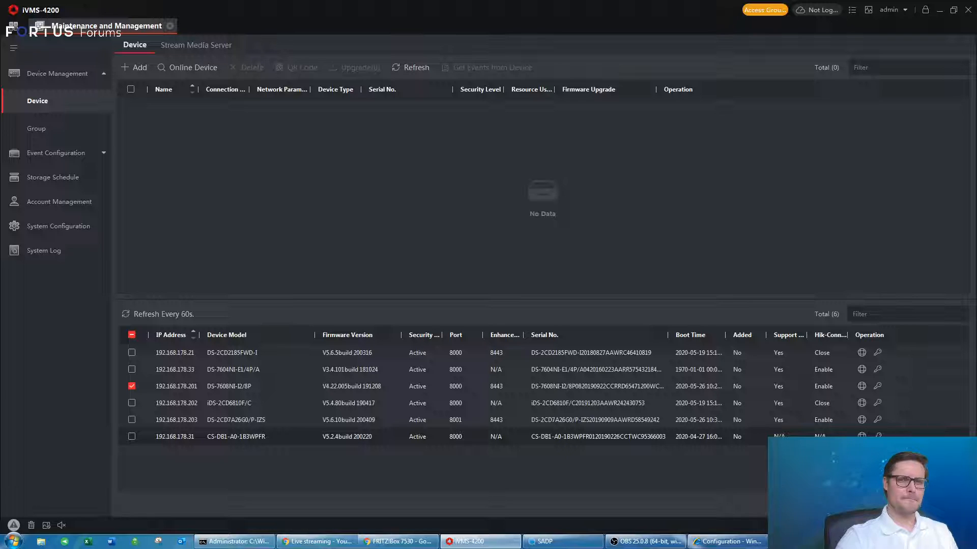
Add the NVR as device 'test' with user admin, its password and time synchronization enabled.
click(954, 10)
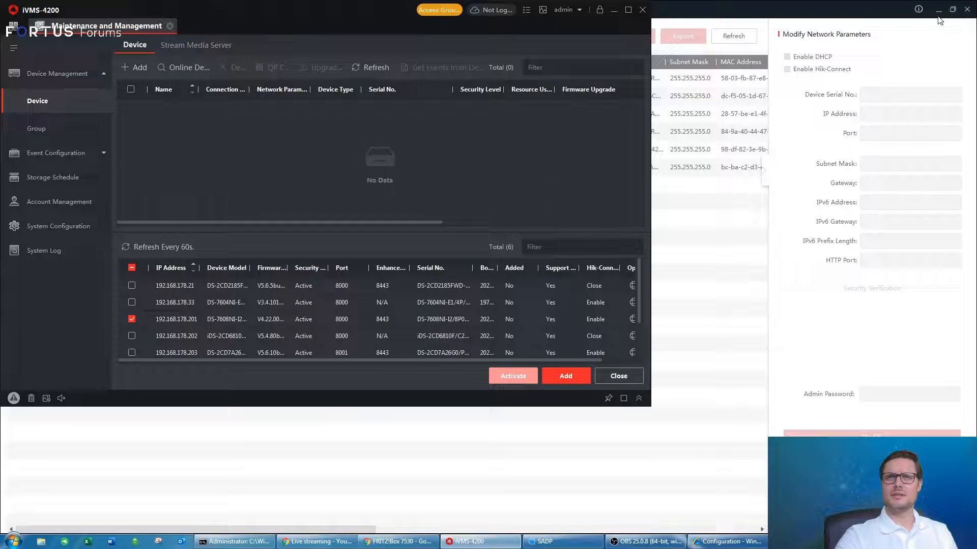
click(563, 375)
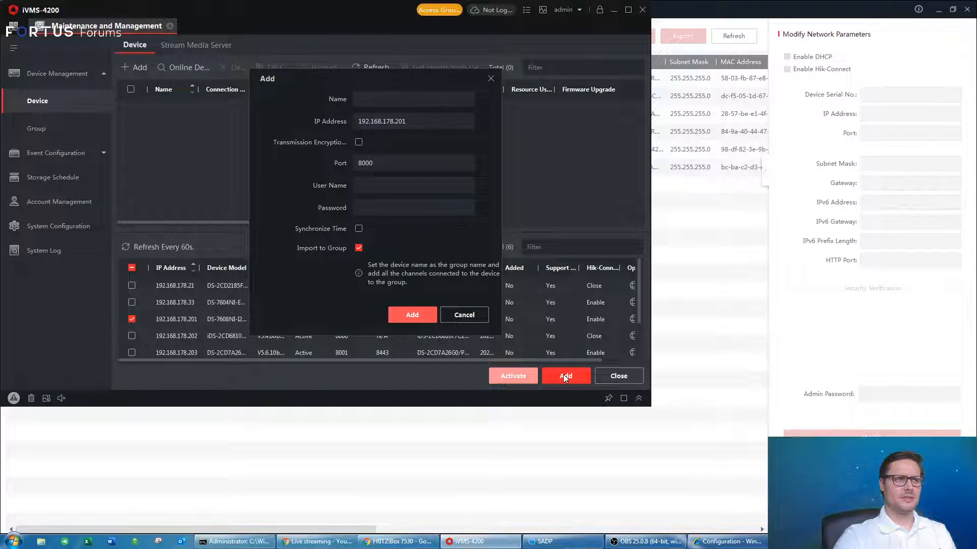
click(405, 96)
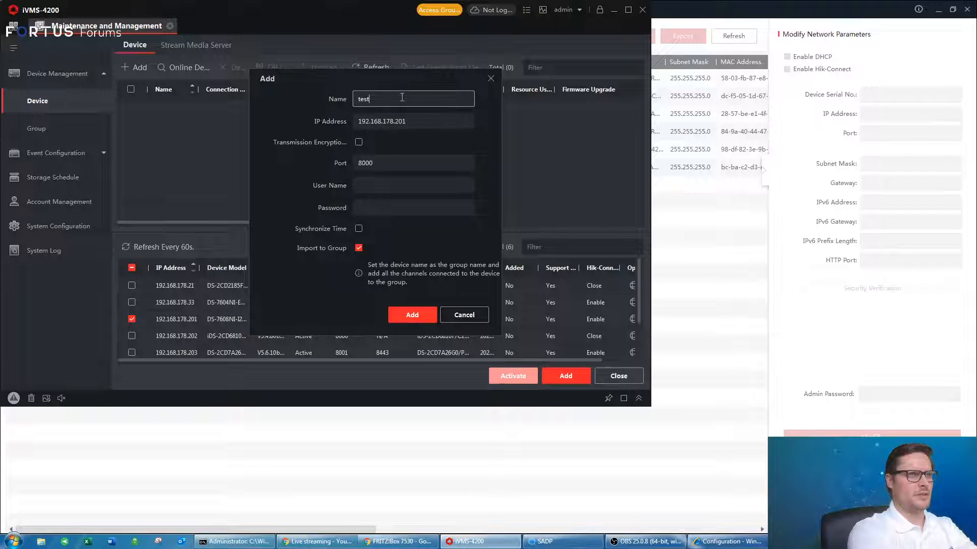
key(Tab)
key(Tab)
text(admin)
key(Tab)
text(*)
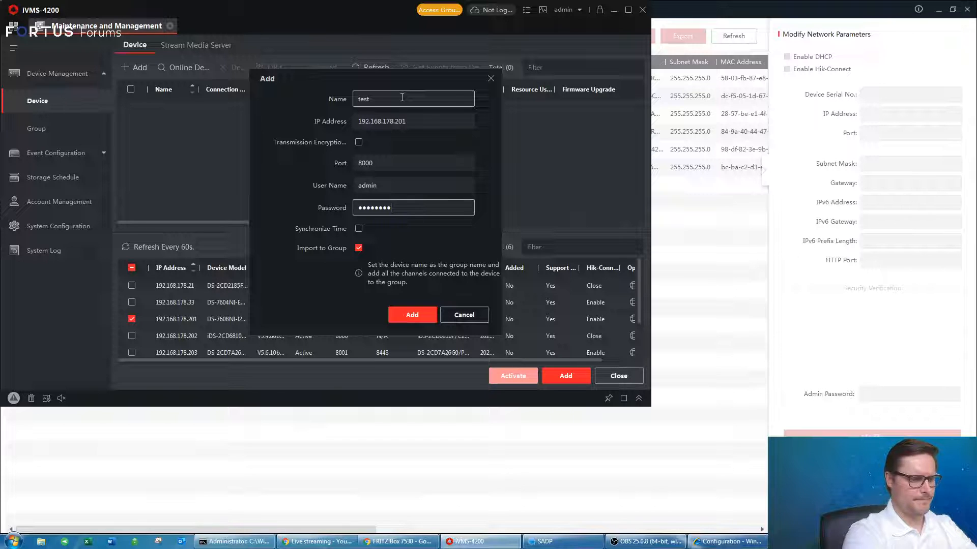
click(359, 228)
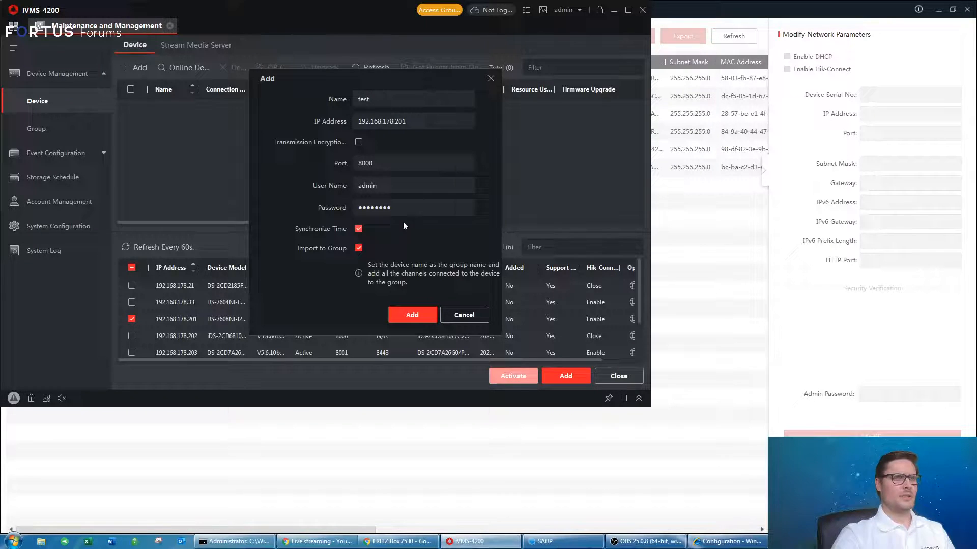
click(421, 314)
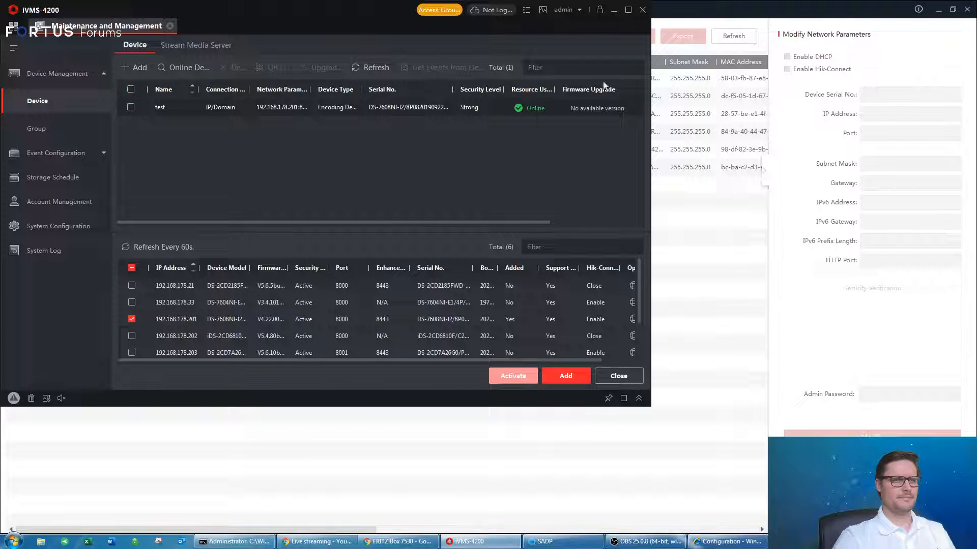
click(627, 14)
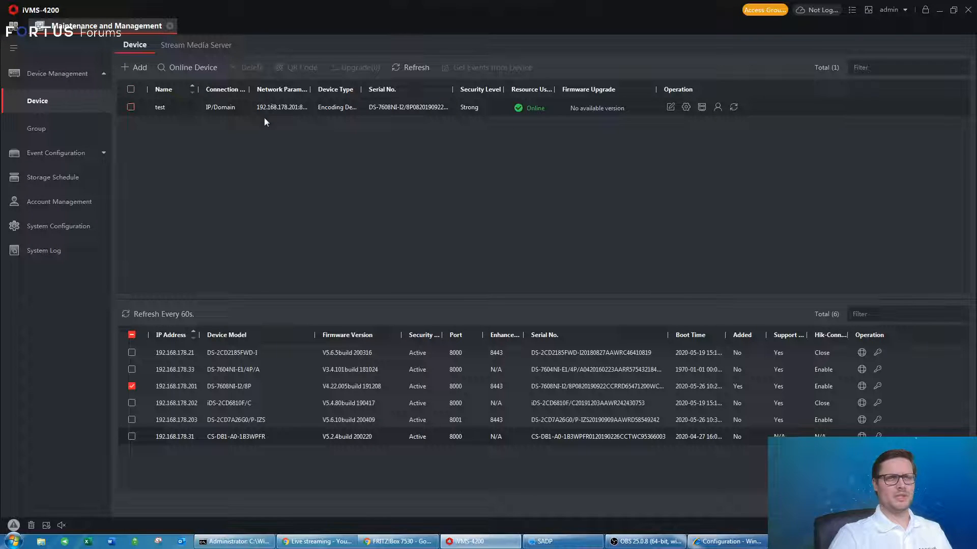
Widen the Network Parameters column and update the test group's encoding channel names from the NVR.
drag(310, 89, 329, 89)
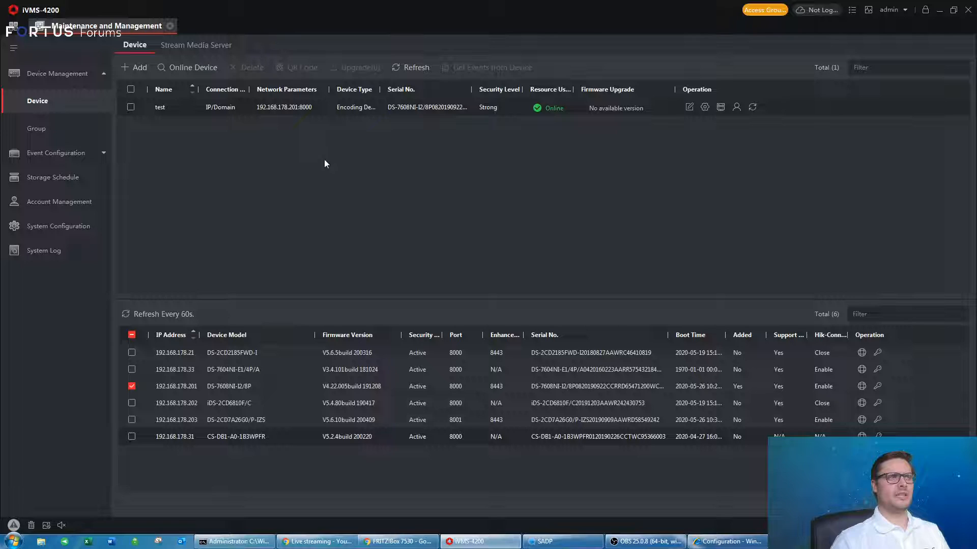
click(57, 127)
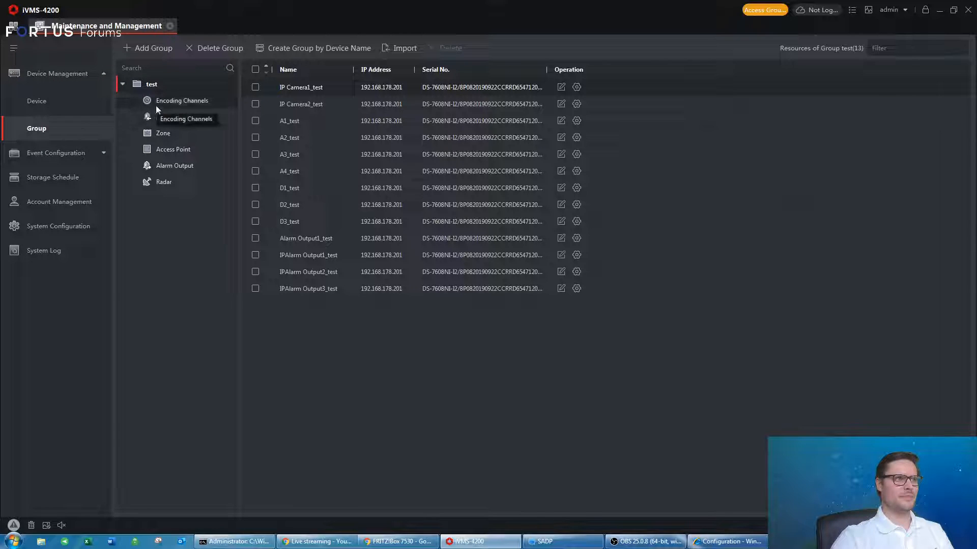
click(176, 101)
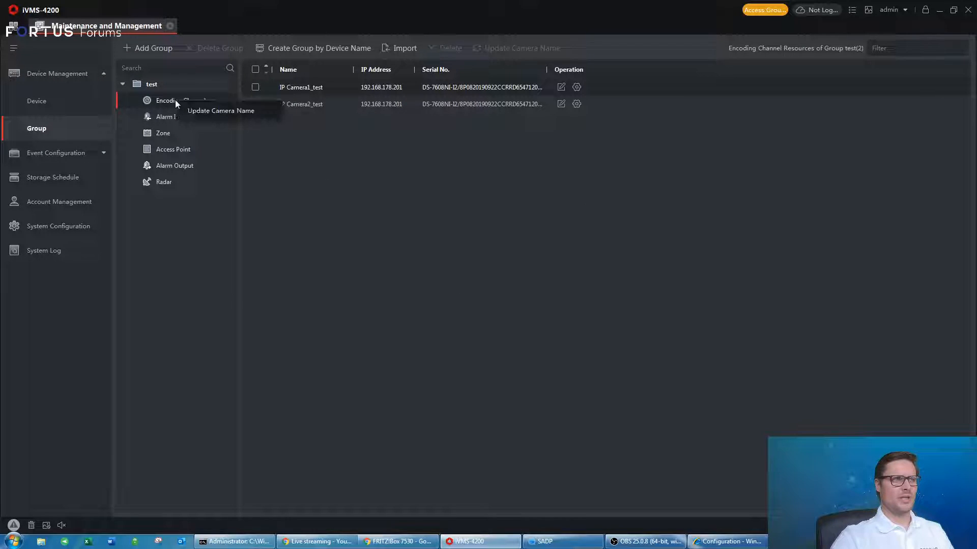
click(222, 110)
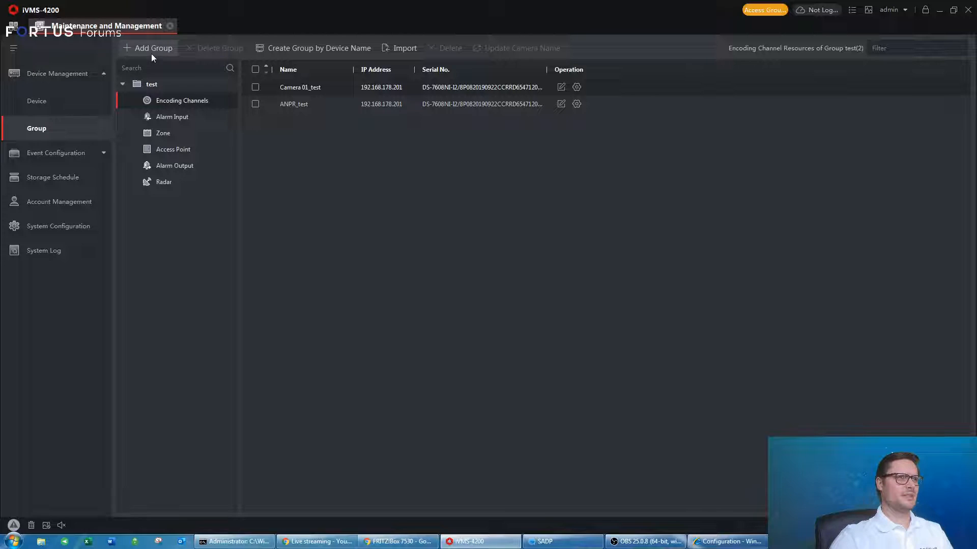
click(48, 109)
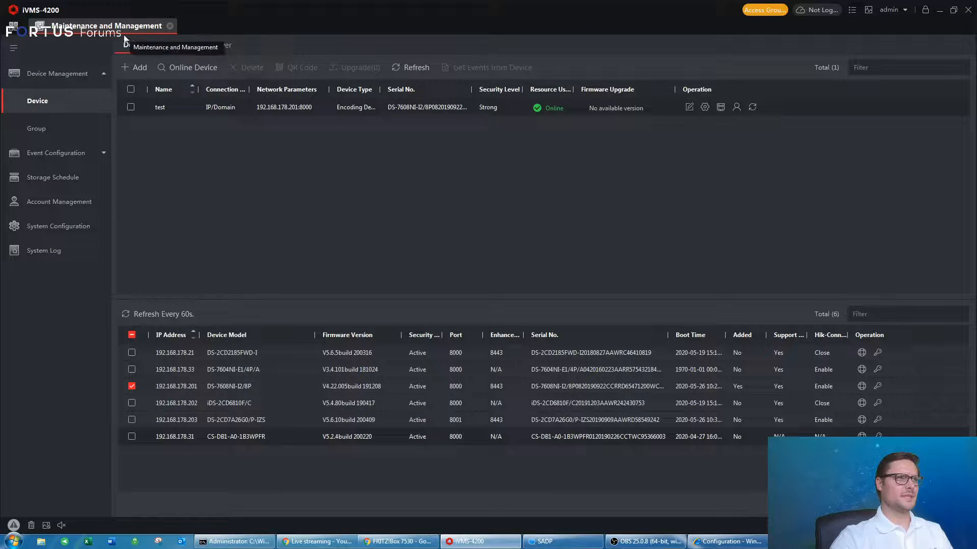
Open Main View and start live video of all cameras in the test group.
click(169, 26)
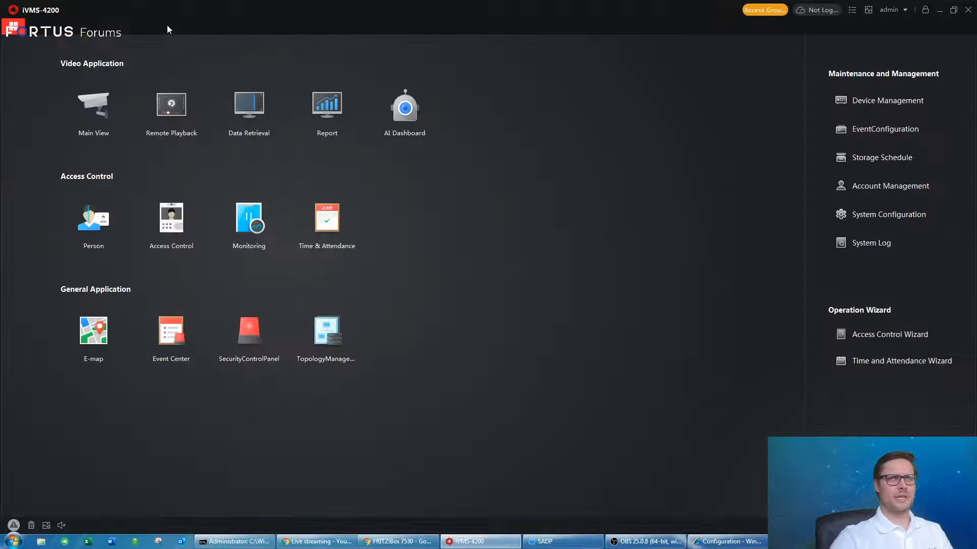
click(98, 102)
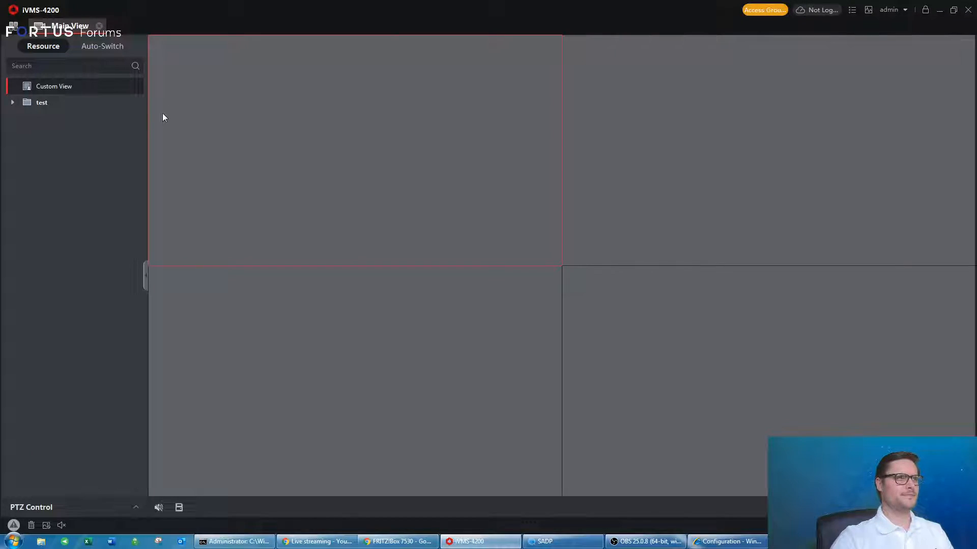
click(11, 103)
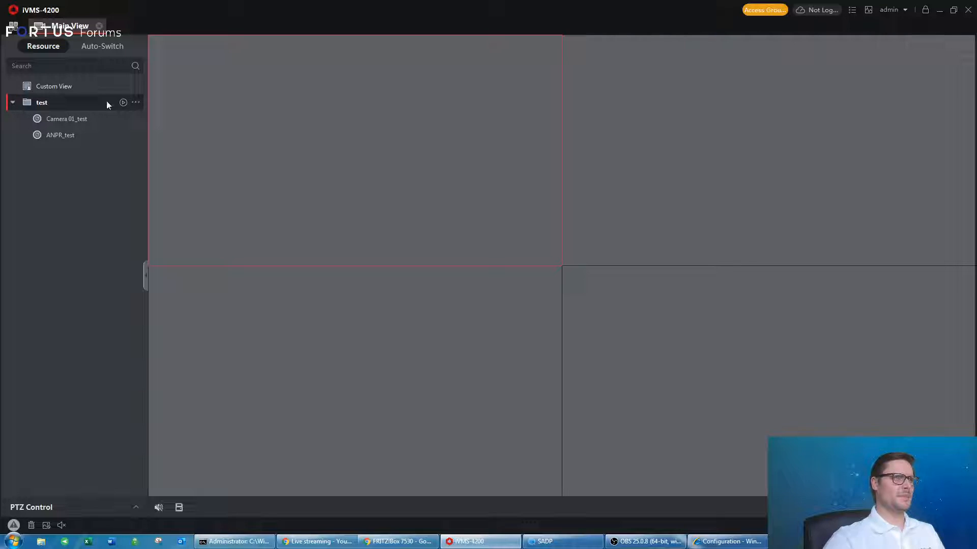
double_click(36, 101)
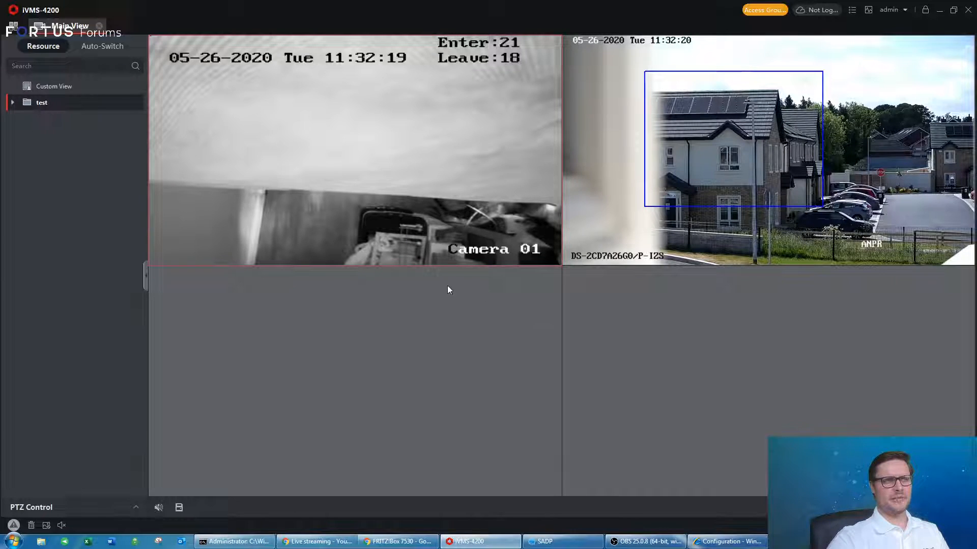
Put Camera 01_test bottom-left and ANPR_test bottom-right, then resize the iVMS-4200 window.
mouse_move(175, 199)
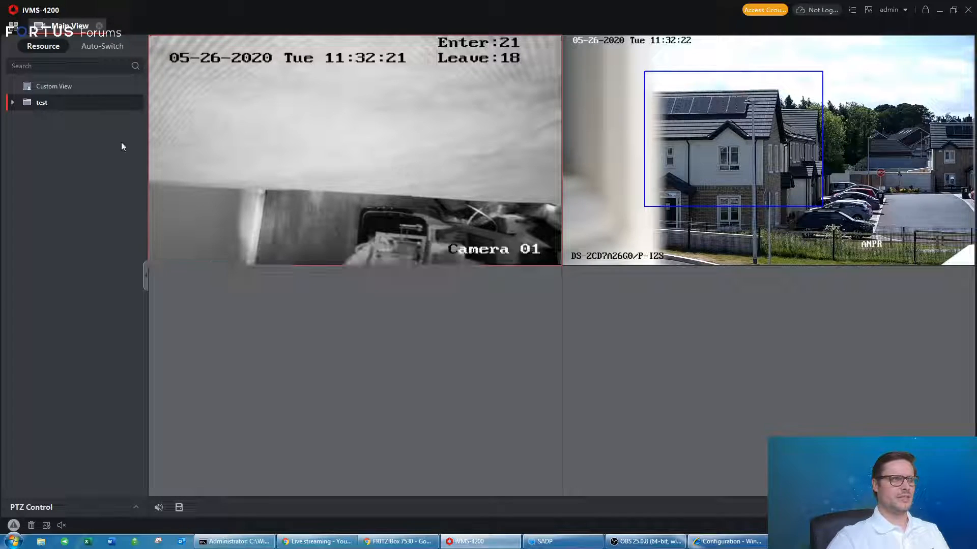
click(14, 103)
drag(50, 124, 233, 296)
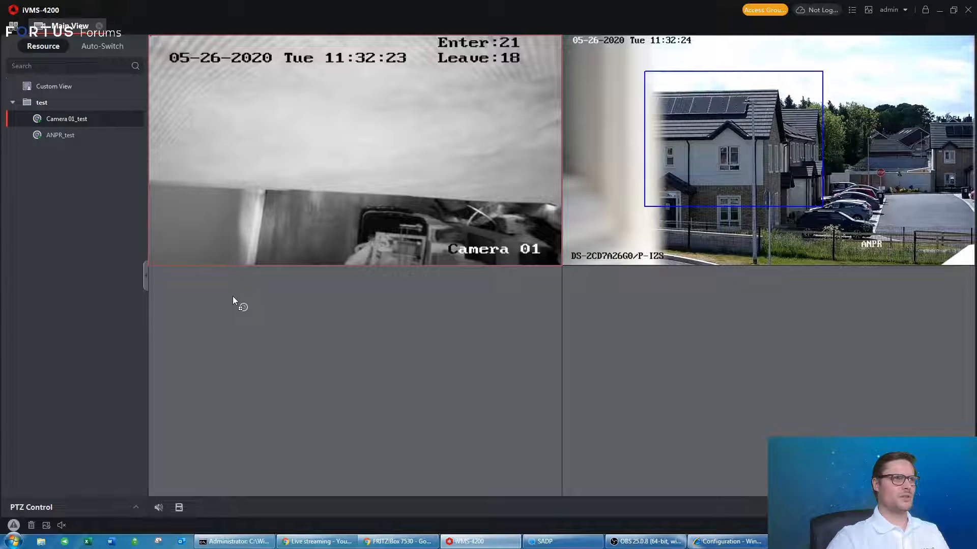
drag(68, 138, 614, 313)
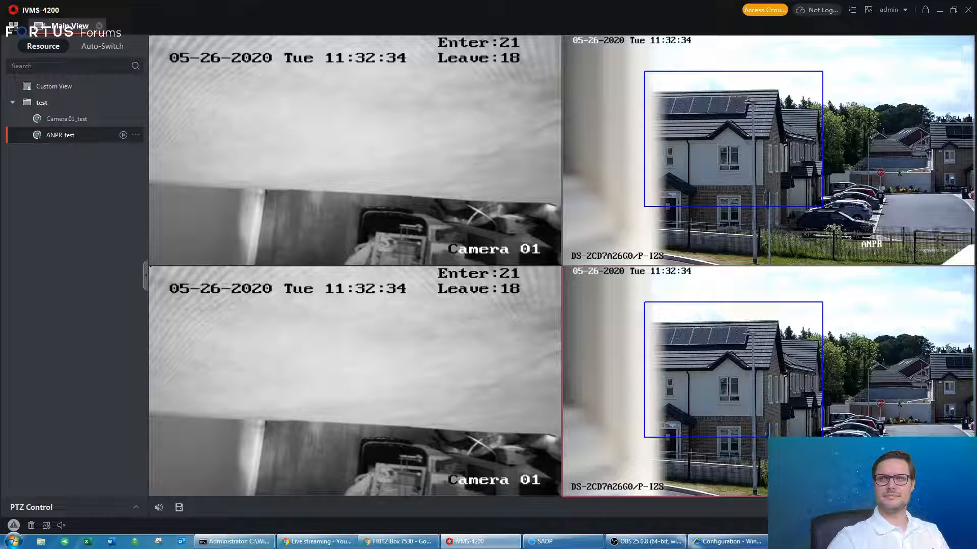
click(953, 11)
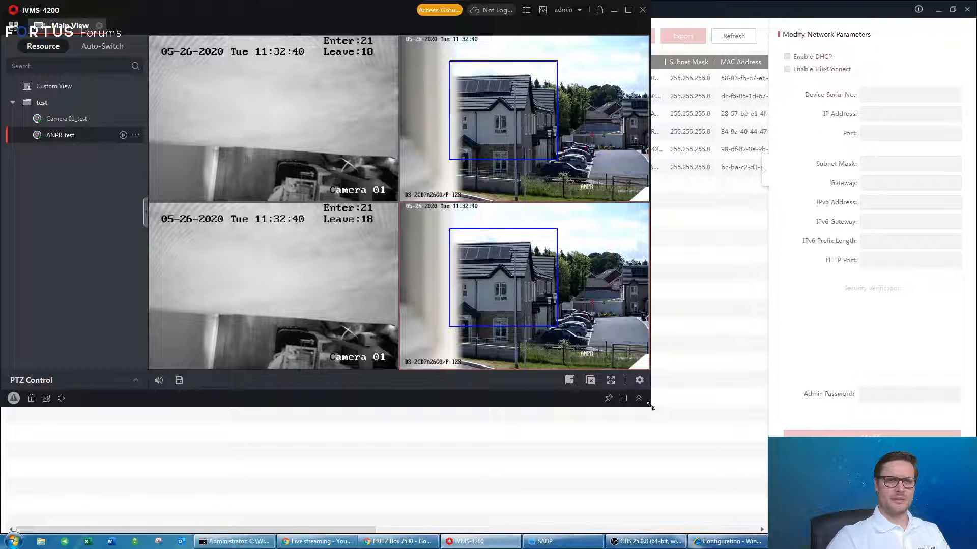
drag(651, 405, 768, 484)
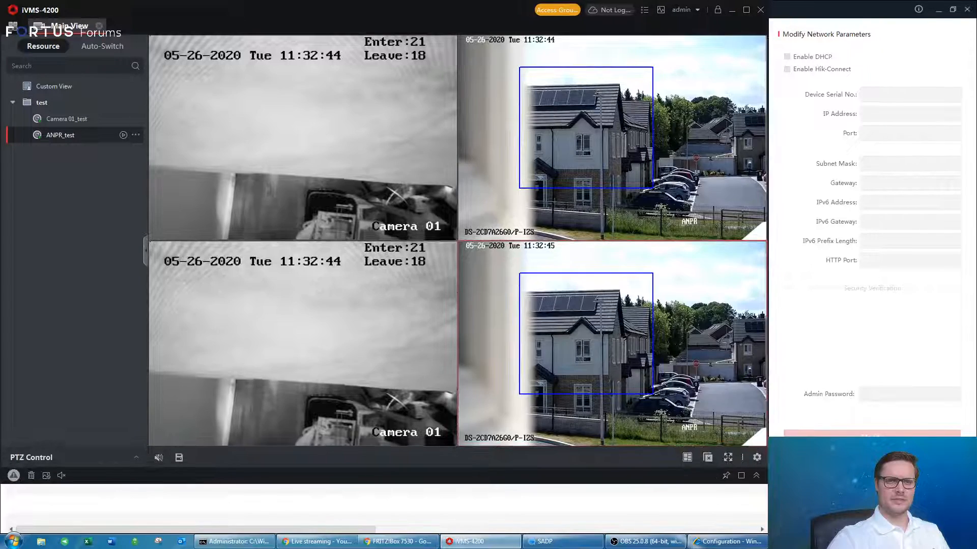
Switch the live view to 64 windows and close the feeds in the first four tiles.
click(687, 458)
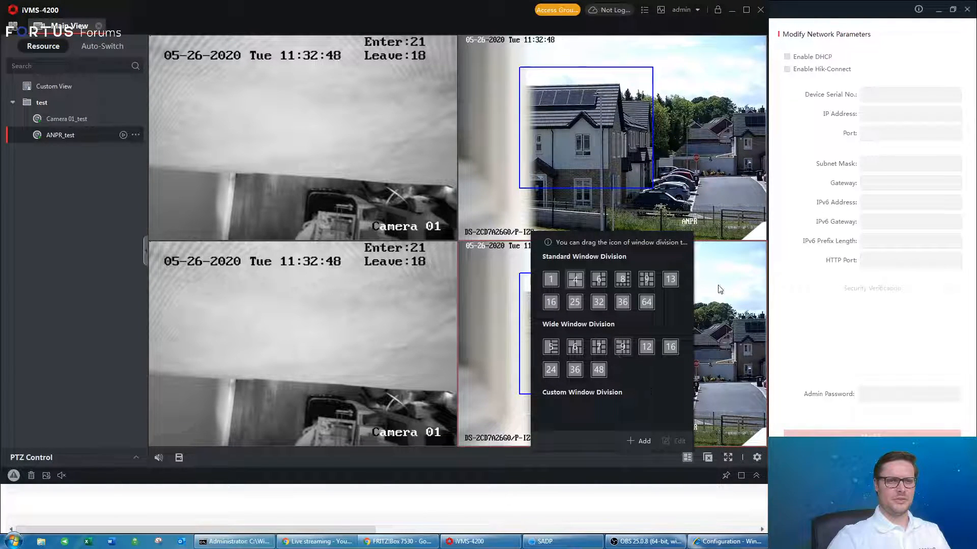
click(646, 302)
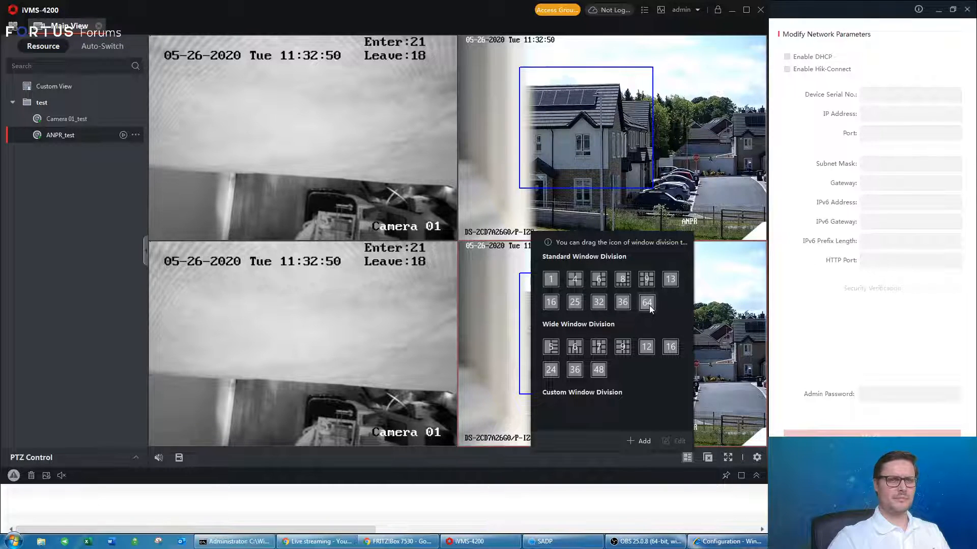
click(402, 211)
click(359, 116)
click(332, 74)
click(265, 67)
click(222, 66)
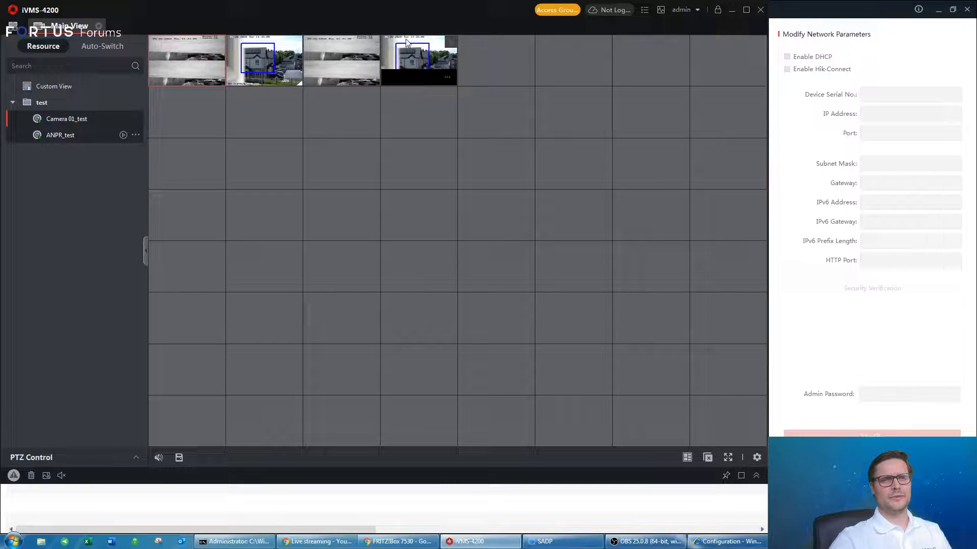
drag(410, 14, 423, 30)
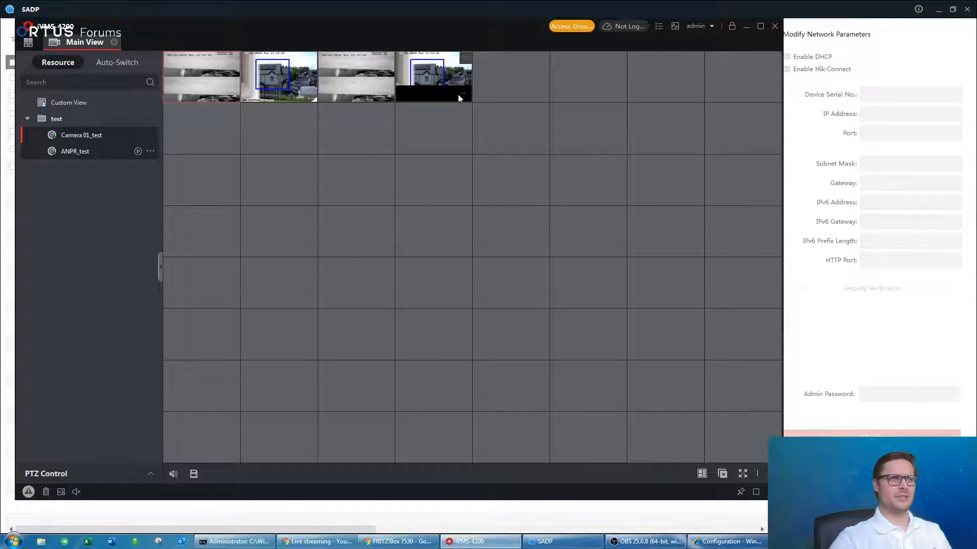
click(465, 58)
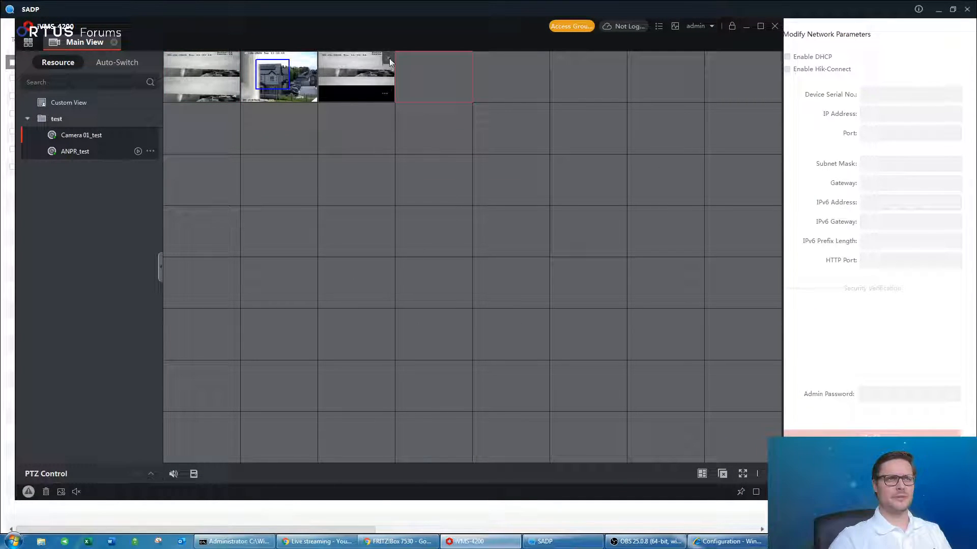
click(389, 58)
click(311, 58)
click(233, 58)
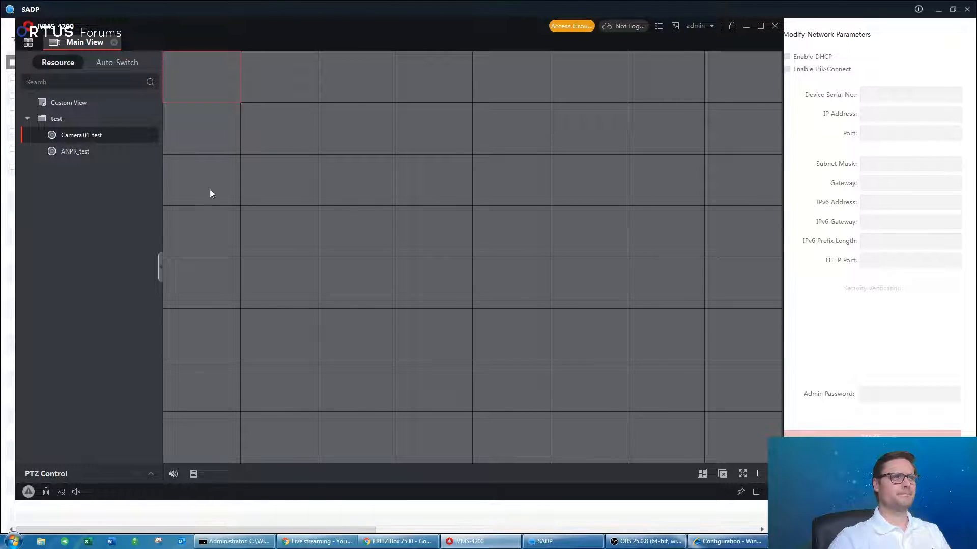
Switch to nine windows and fill tiles with Camera 01_test and ANPR_test feeds.
click(703, 474)
click(662, 294)
click(271, 118)
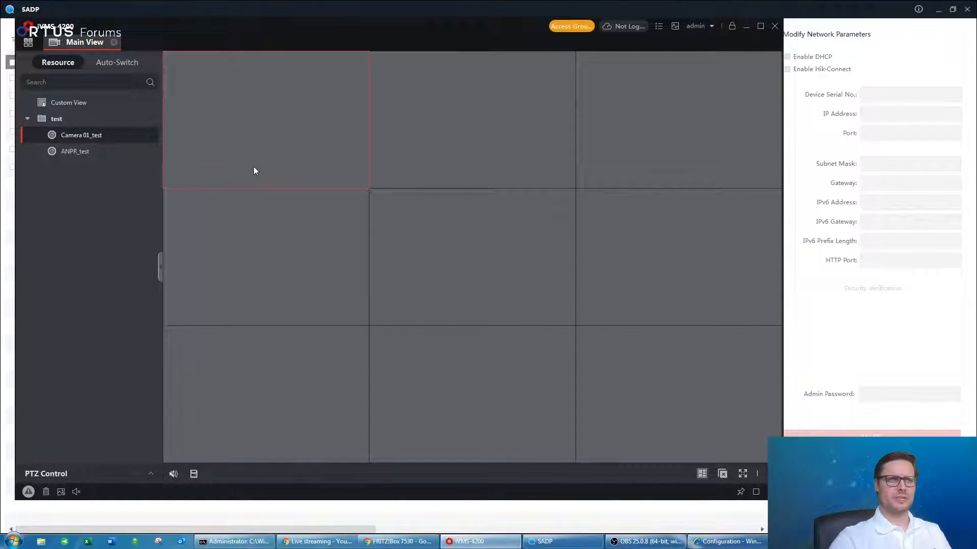
drag(64, 137, 422, 181)
click(242, 261)
double_click(78, 151)
click(452, 267)
double_click(91, 154)
drag(87, 138, 609, 154)
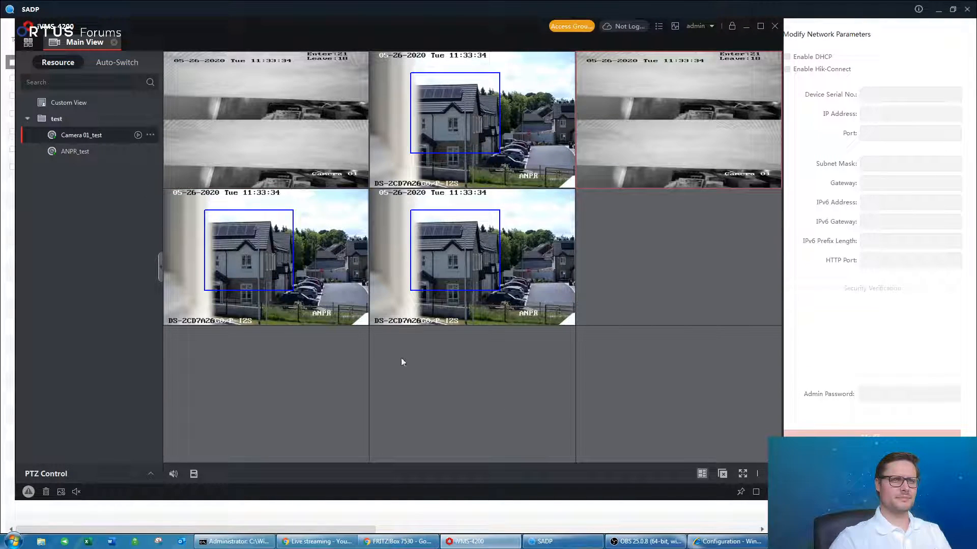
Return to the four-window division and select the top tiles.
click(703, 474)
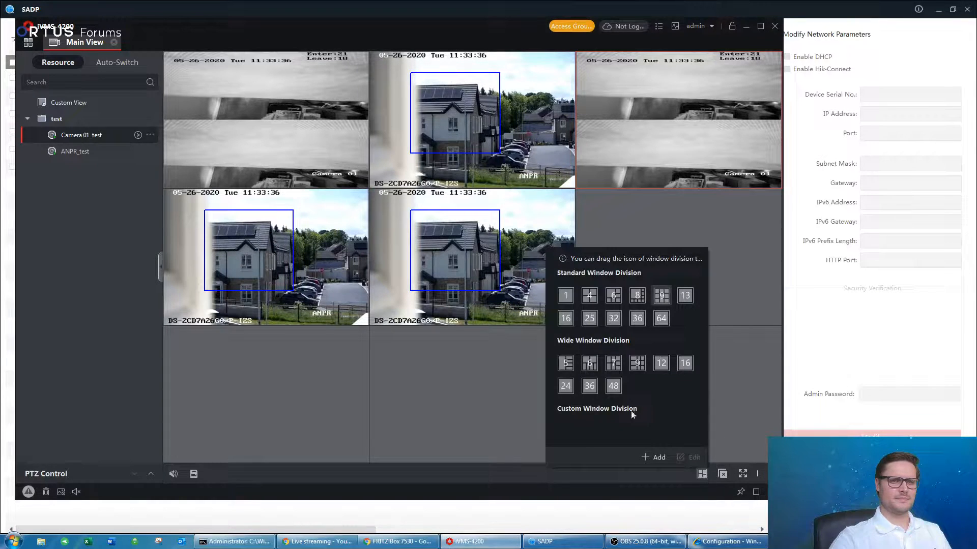
click(592, 297)
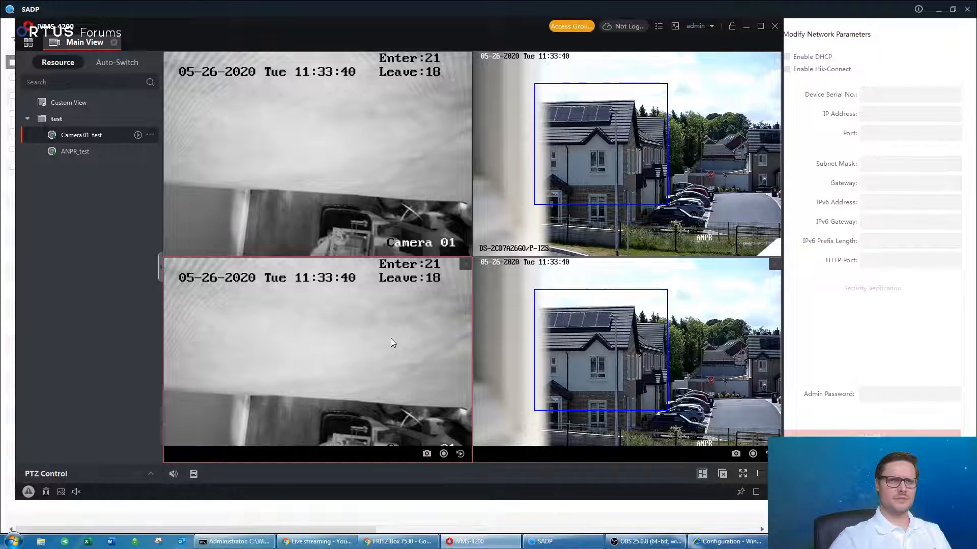
click(572, 165)
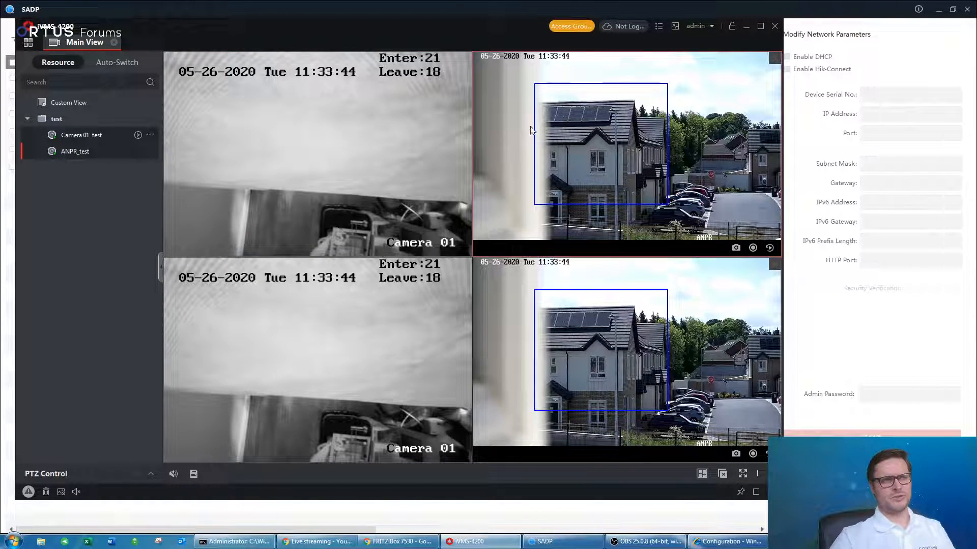
click(383, 117)
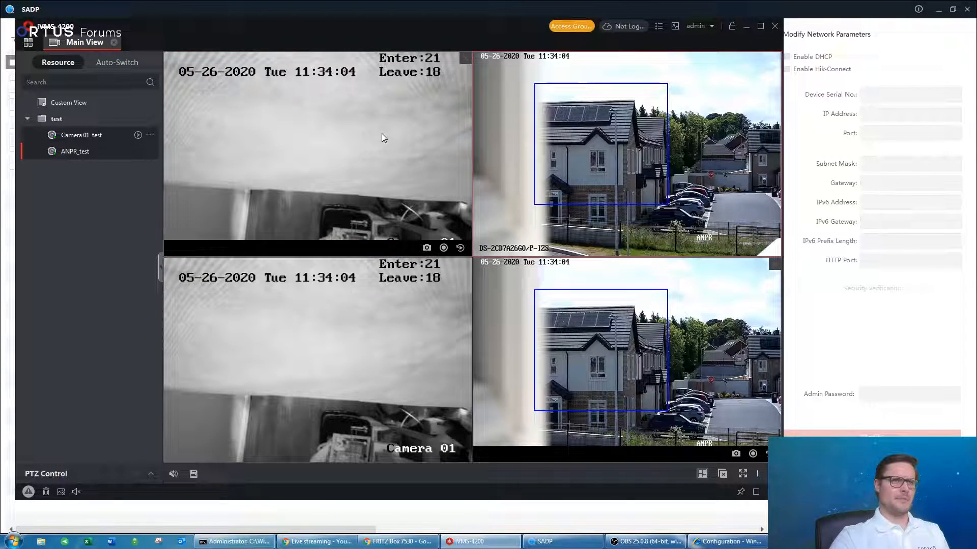
Save the current four-tile layout as custom view 'test 1'.
click(194, 475)
click(179, 411)
text(test 1)
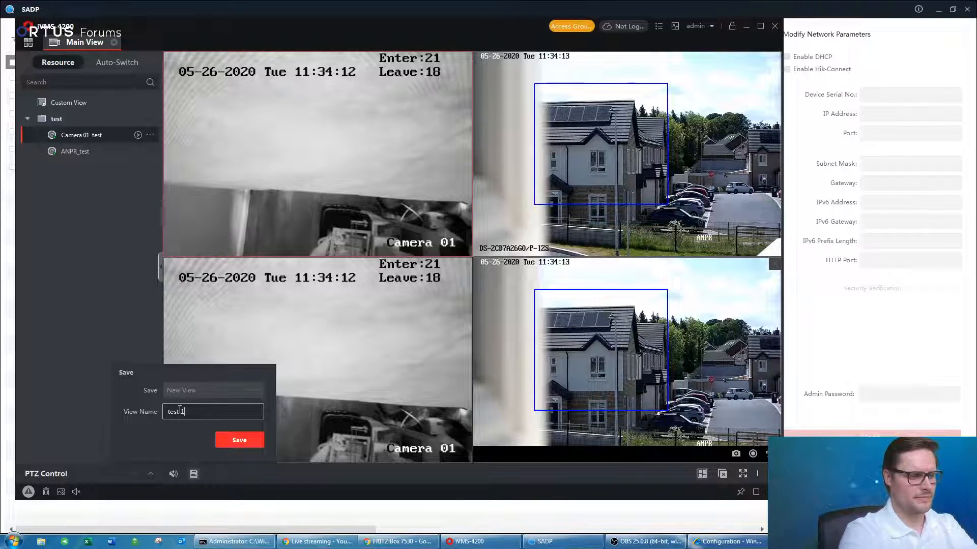
click(239, 440)
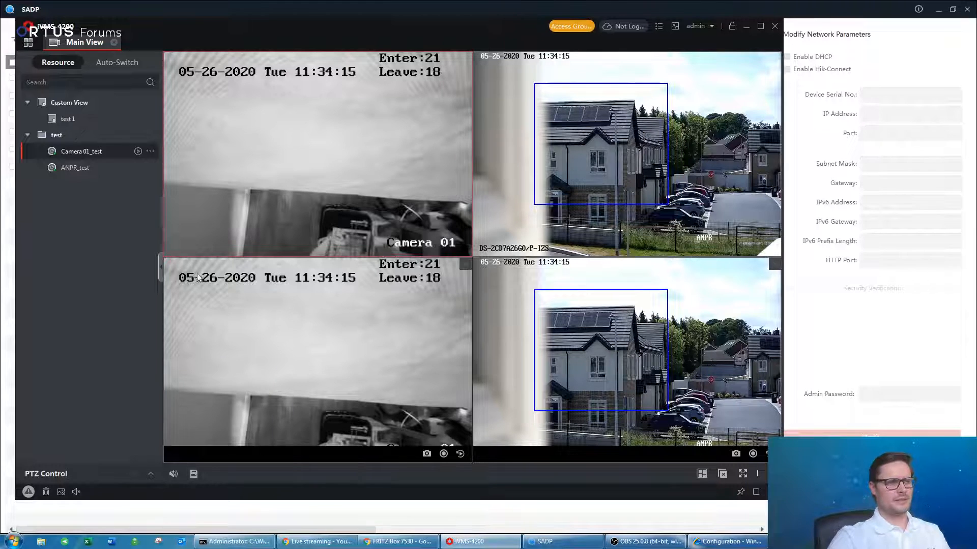
Switch the test 1 view to nine windows with an extra ANPR_test tile and save as 'test 2'.
click(68, 120)
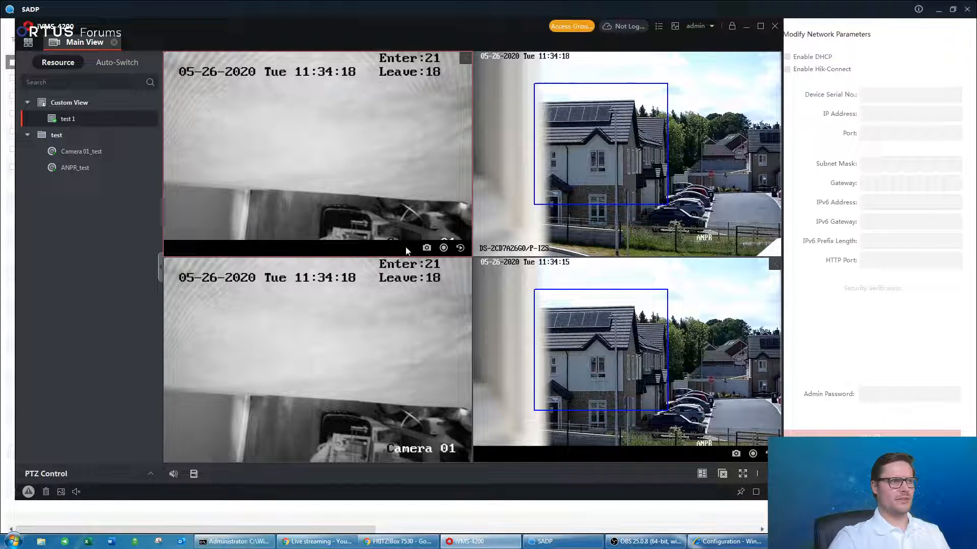
click(702, 474)
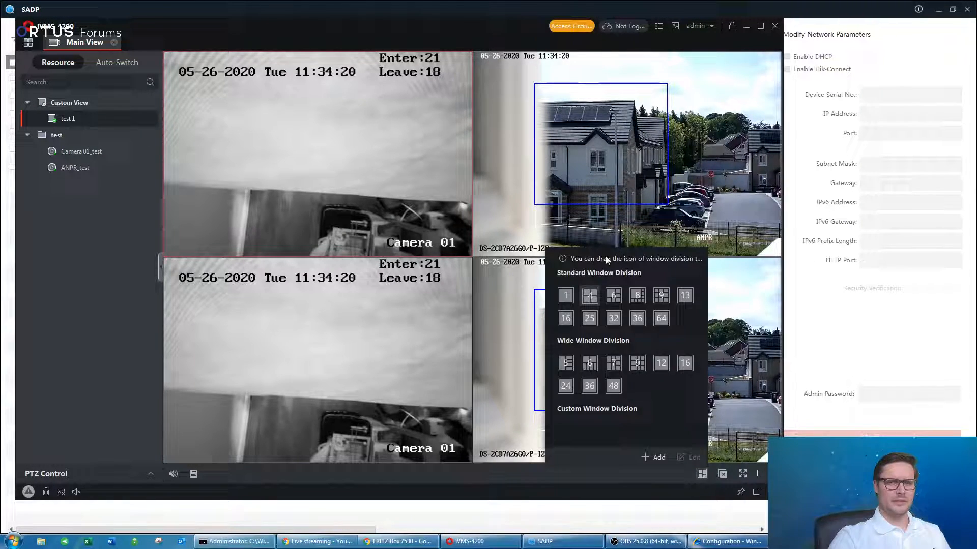
click(661, 296)
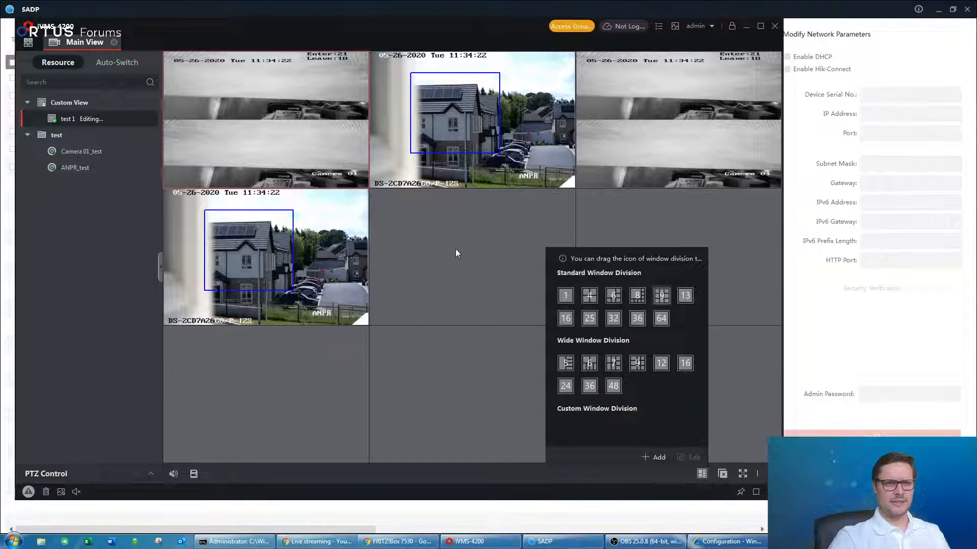
click(100, 260)
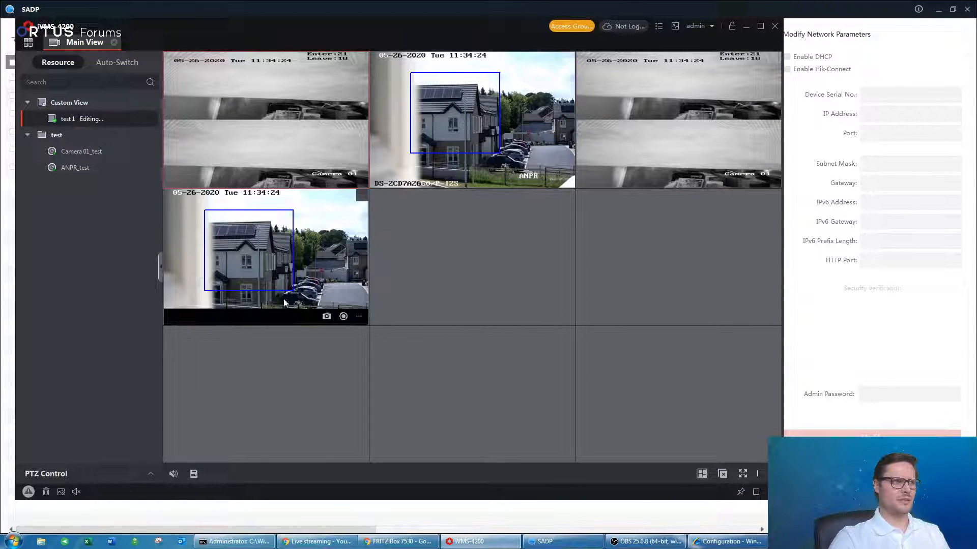
click(290, 244)
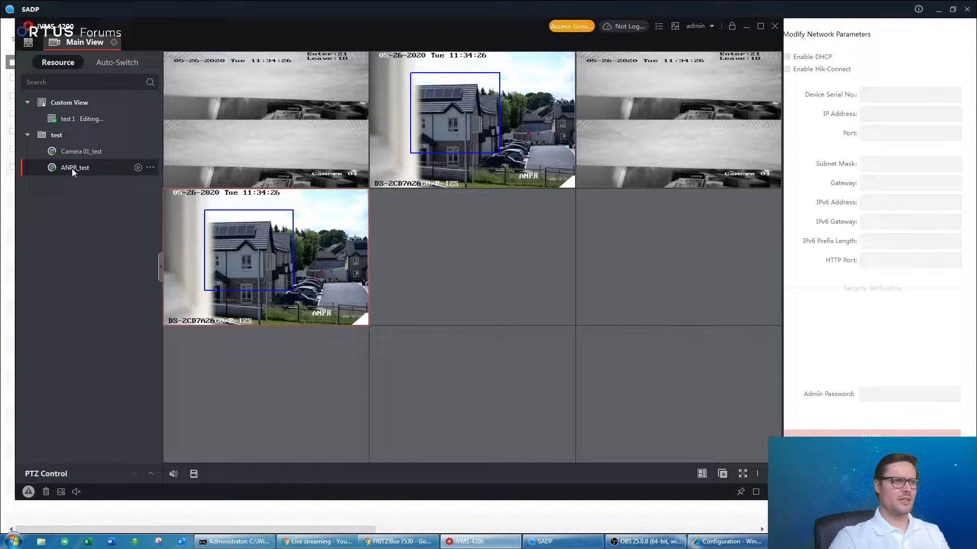
click(506, 243)
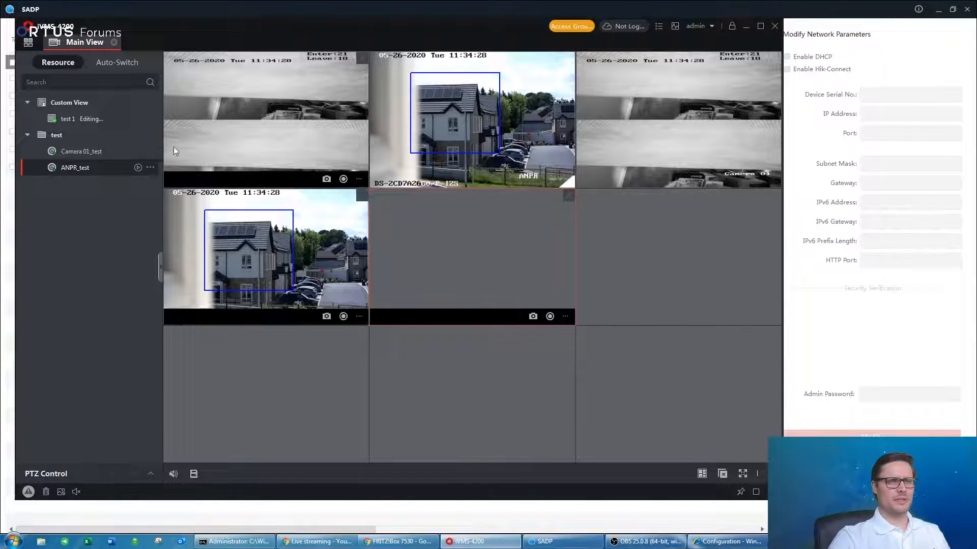
click(298, 361)
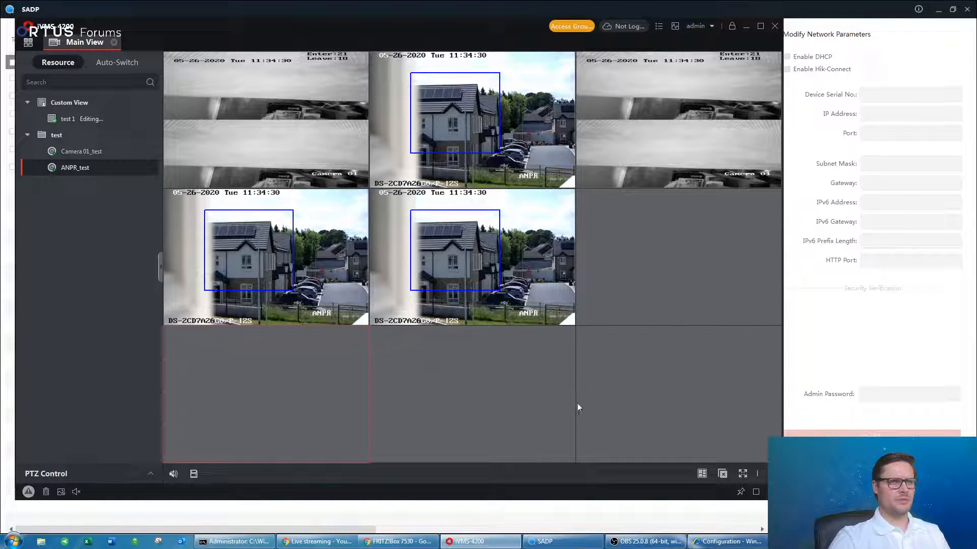
click(193, 474)
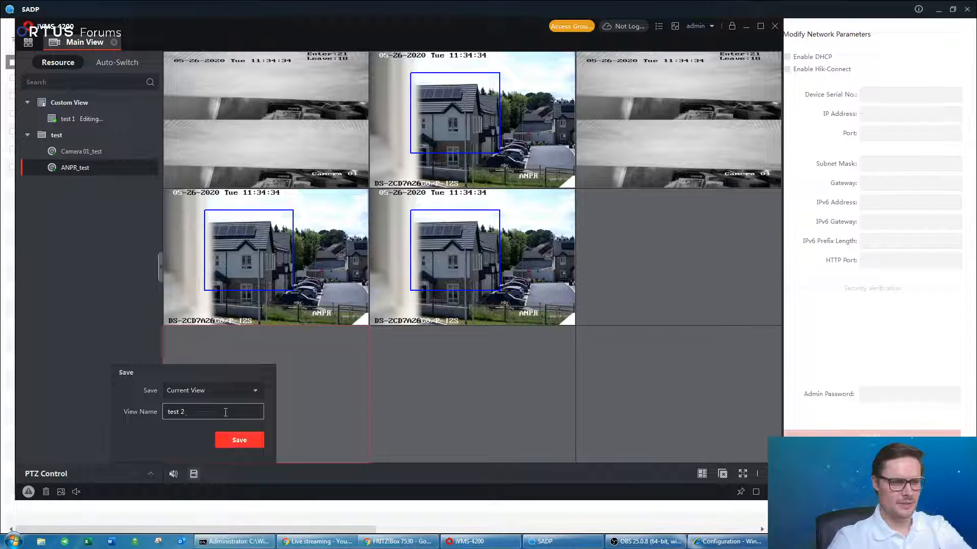
click(257, 440)
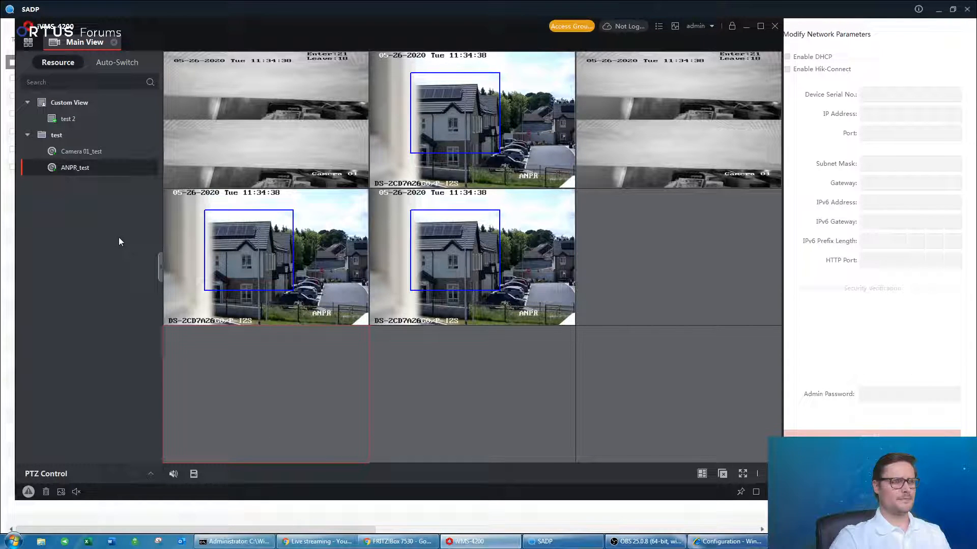
Clear all feeds, then place Camera 01_test top-left and middle-left and ANPR_test top-middle.
mouse_move(232, 217)
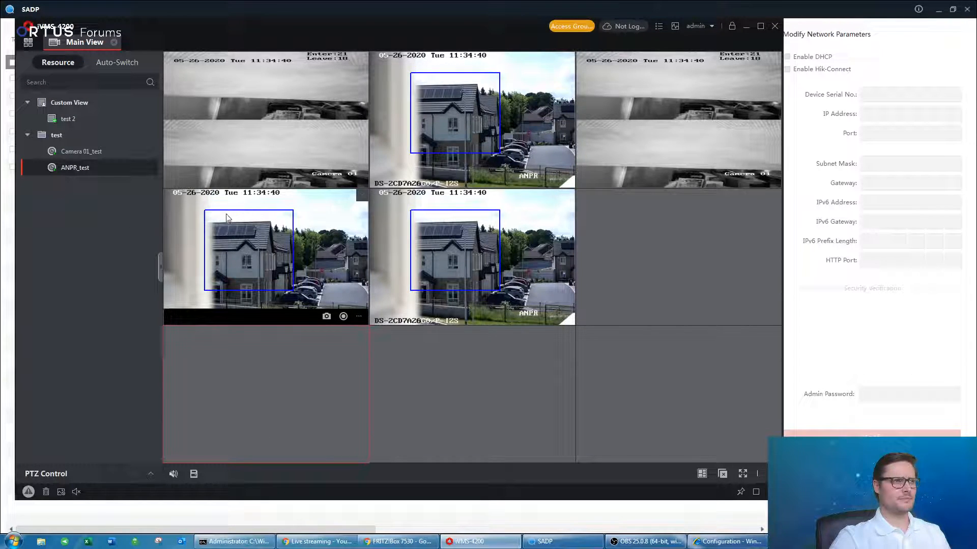
click(722, 474)
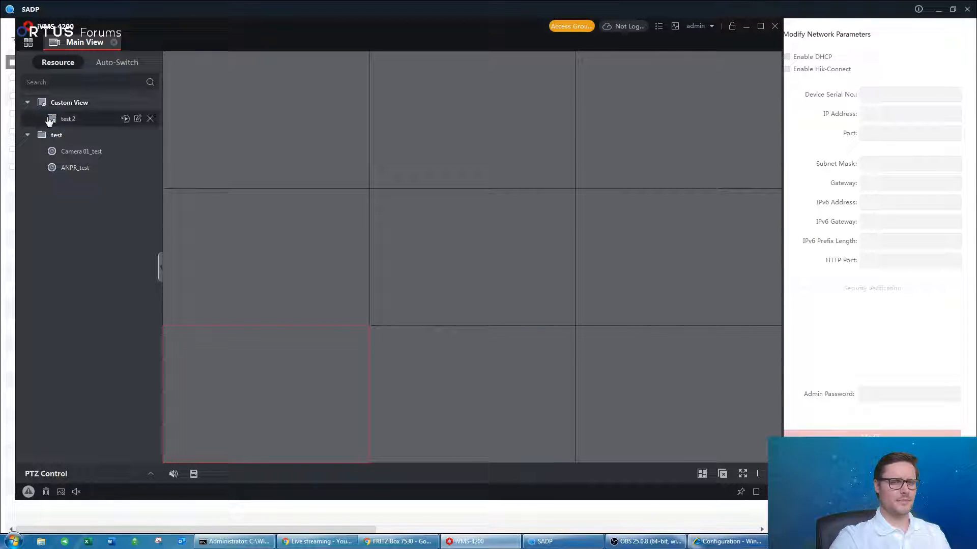
mouse_move(74, 152)
drag(75, 153, 227, 153)
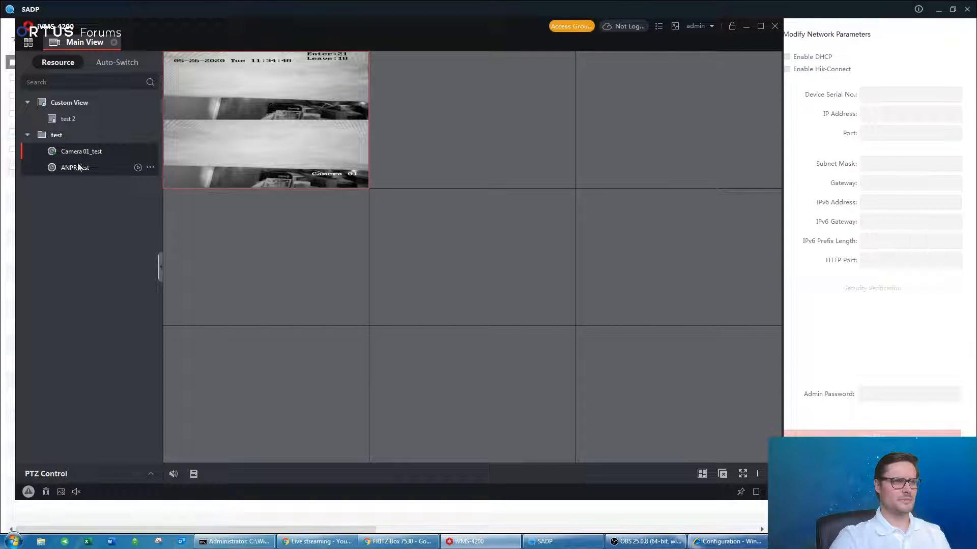
drag(76, 167, 435, 152)
drag(76, 151, 236, 269)
Save this layout as custom view 'test 3' and open it from Custom View.
click(196, 477)
click(213, 412)
text(test 3)
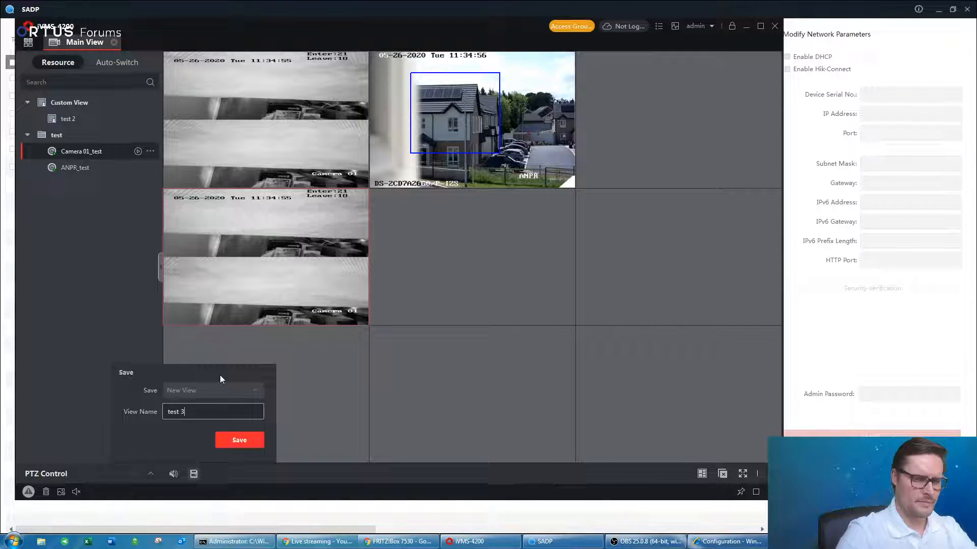
click(227, 441)
click(70, 120)
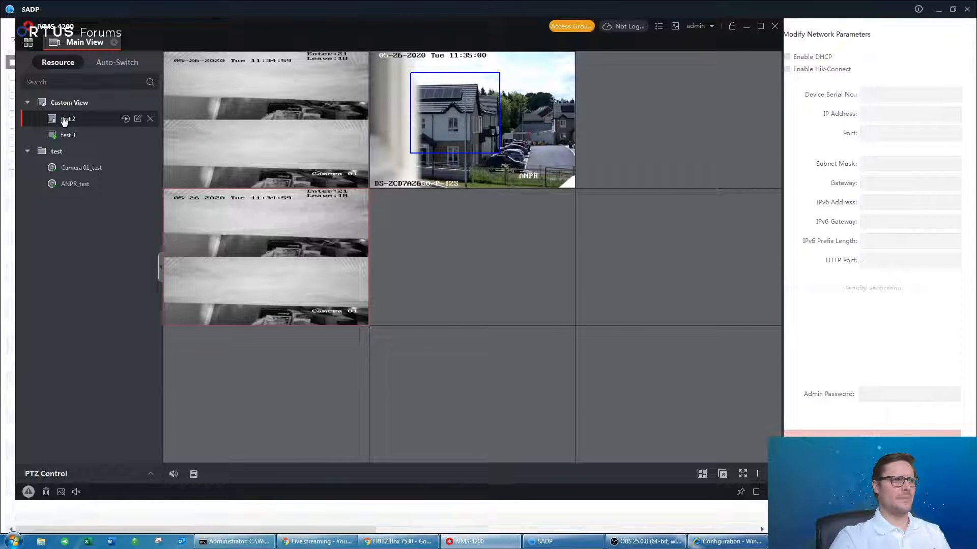
click(68, 135)
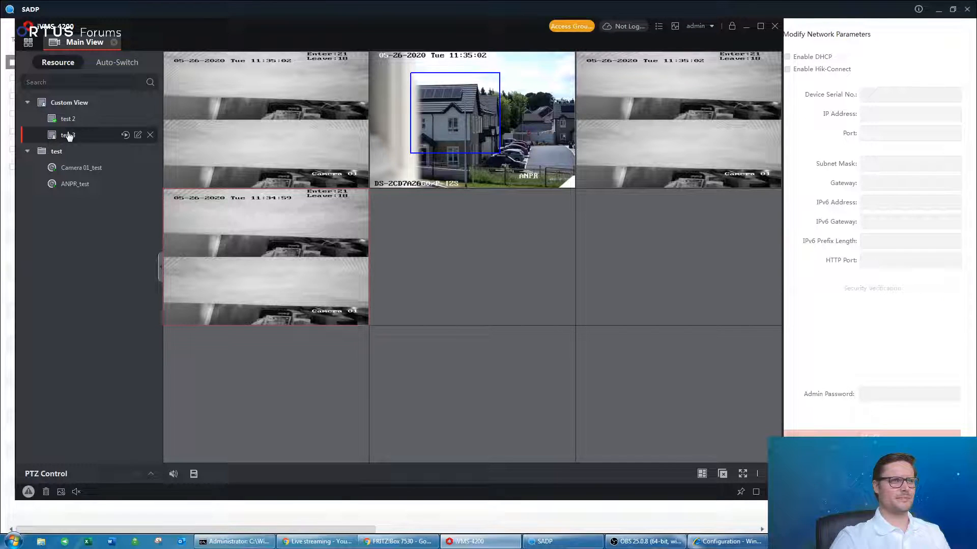
double_click(69, 136)
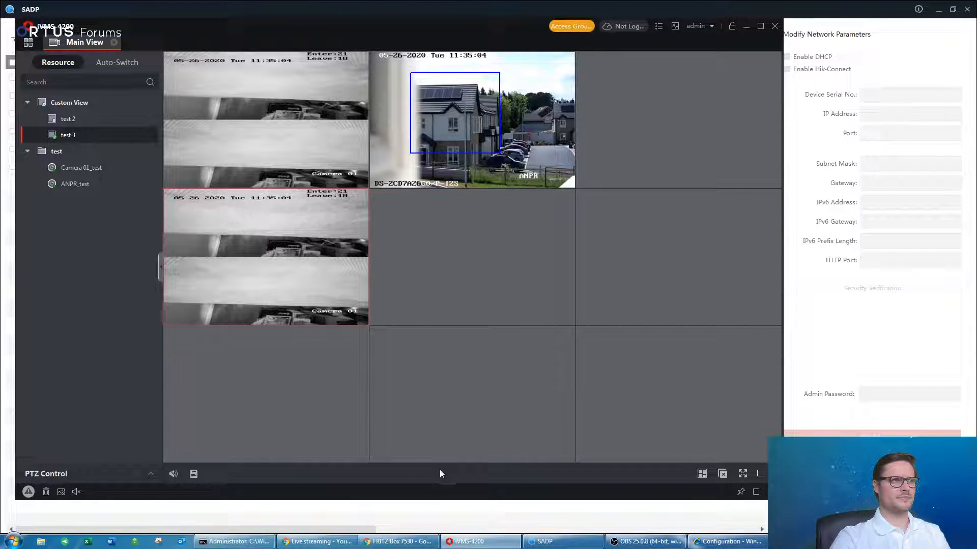
Switch test 3 to four windows, put ANPR_test in the bottom-left pane, and save as 'test 3'.
click(702, 474)
click(590, 296)
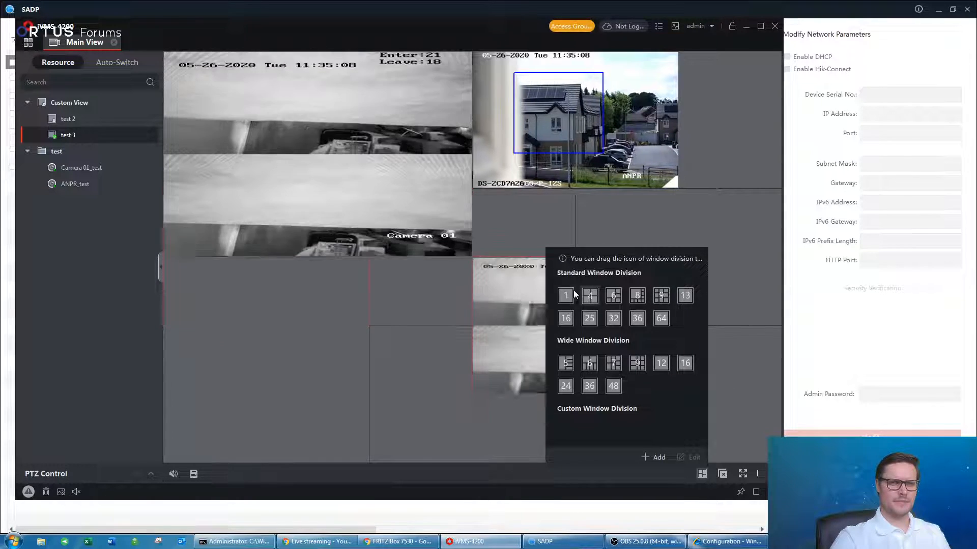
drag(75, 184, 289, 363)
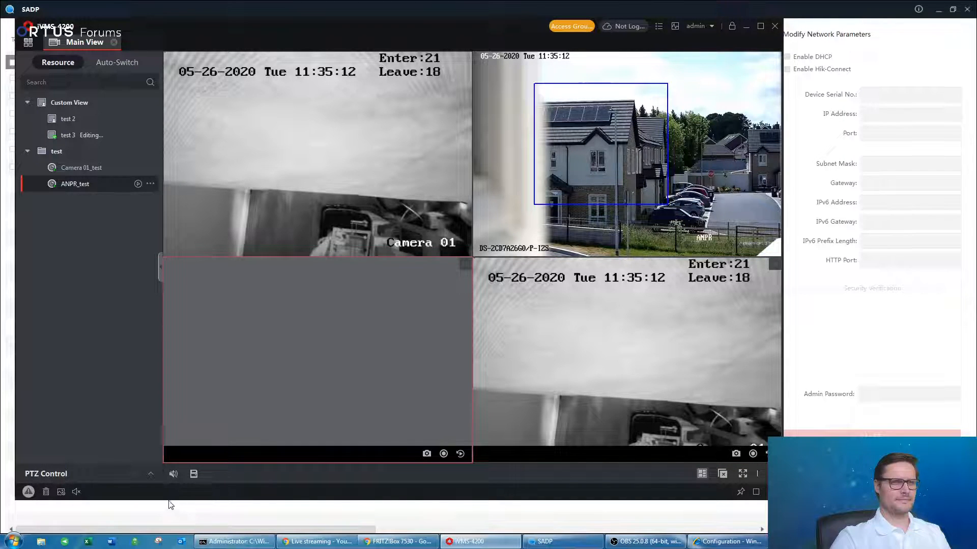
click(194, 474)
click(237, 440)
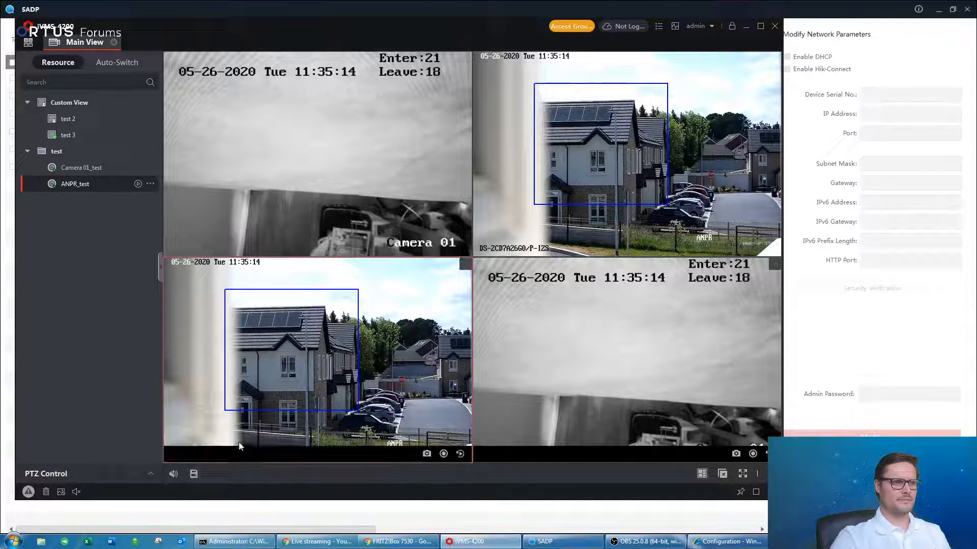
Load test 2, then test 3 again, to verify the saved layout, and move down to ANPR_test.
click(78, 120)
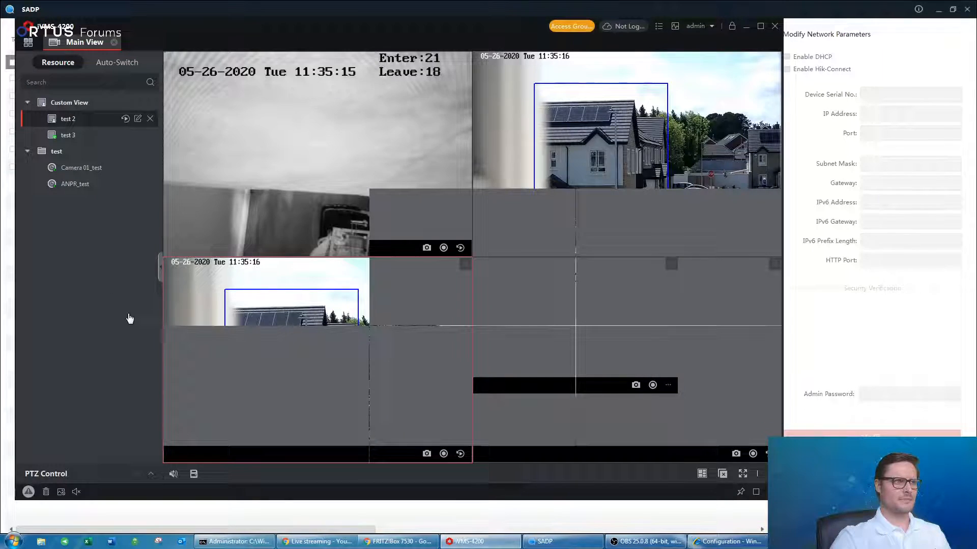
click(72, 134)
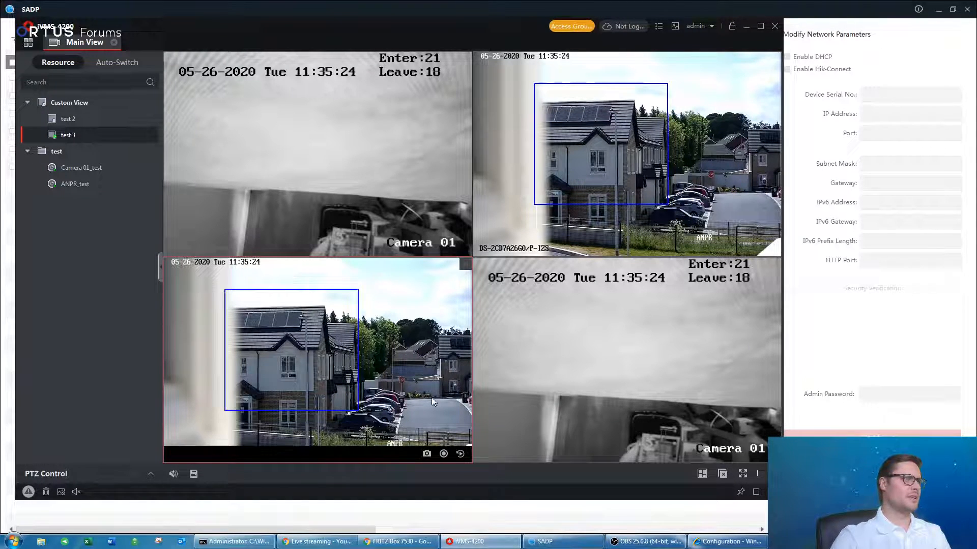
key(Down)
key(Down)
key(Down)
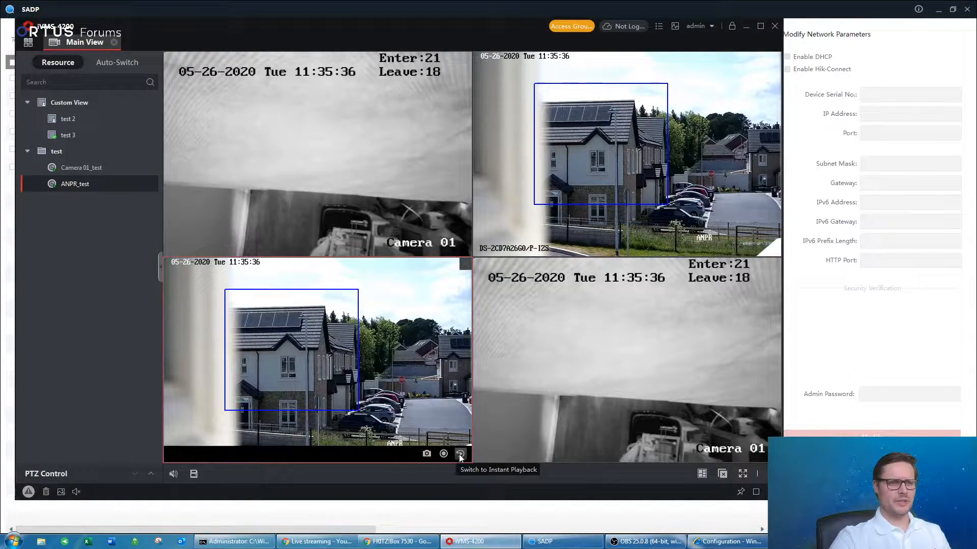
Start a 5-minute instant playback on the top-right ANPR_test pane and rewind it to about 11:26.
click(571, 117)
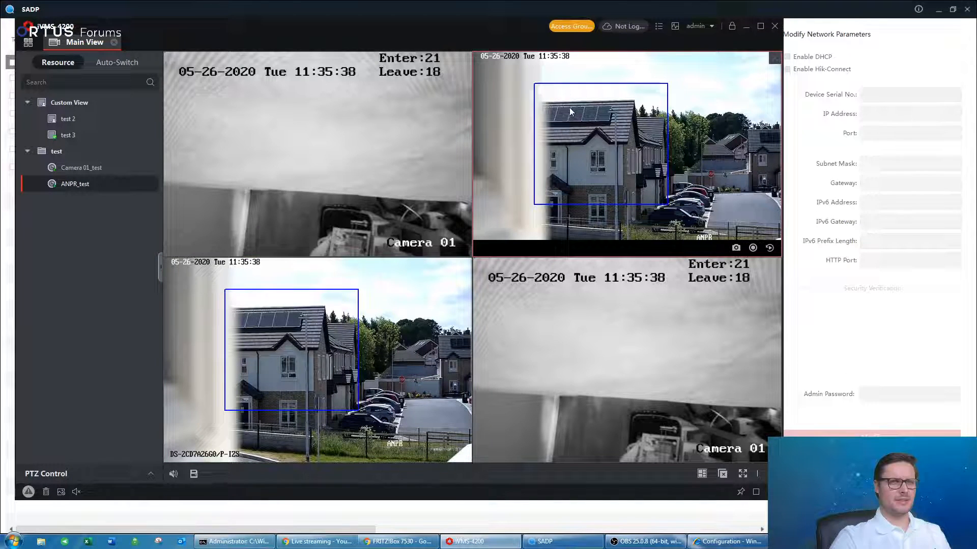
click(770, 249)
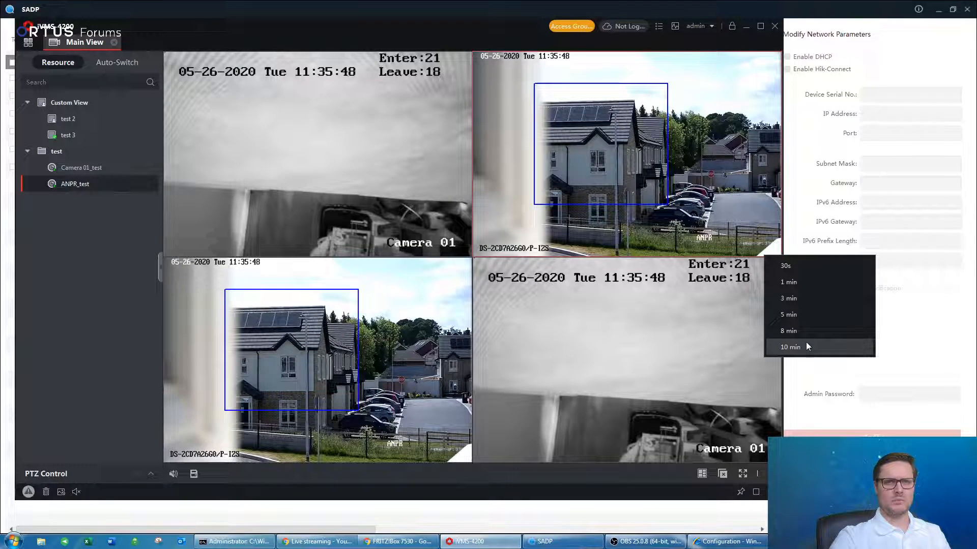
click(801, 313)
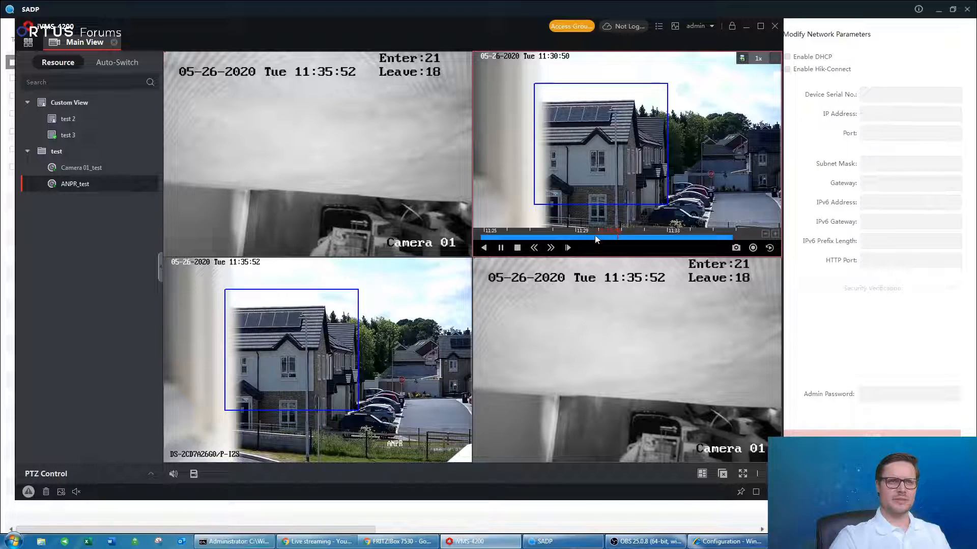
drag(552, 239, 642, 238)
drag(547, 237, 618, 233)
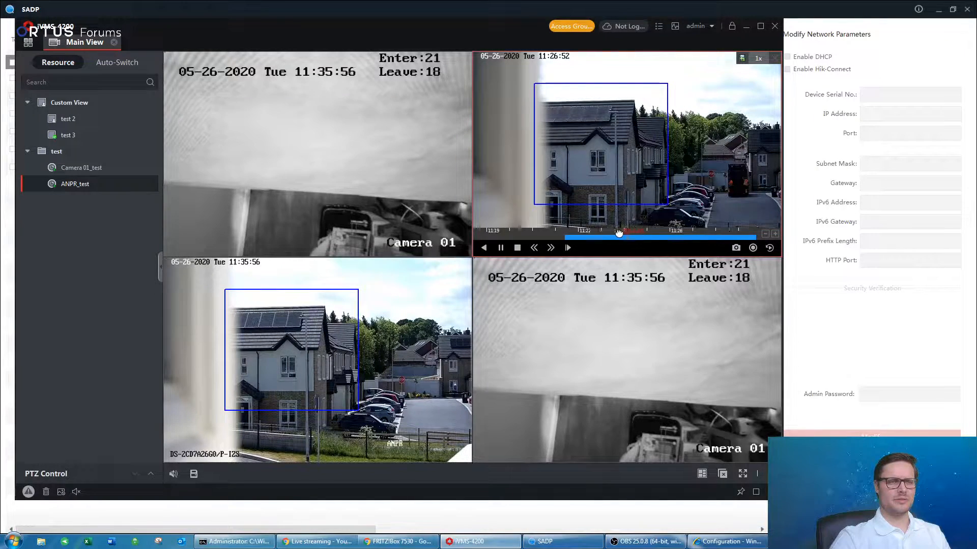
click(671, 234)
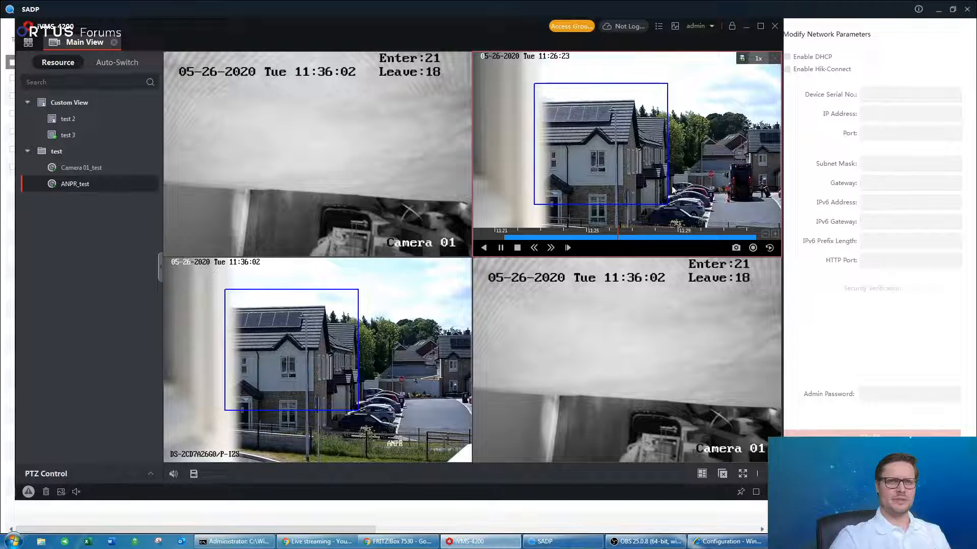
Record a short clip of the top-right ANPR_test playback footage, then stop recording.
click(754, 247)
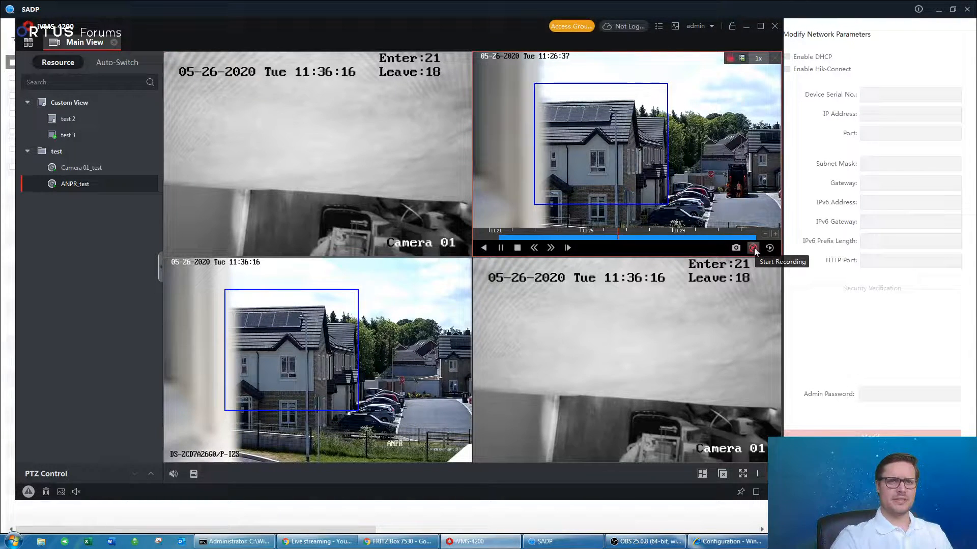
mouse_move(596, 184)
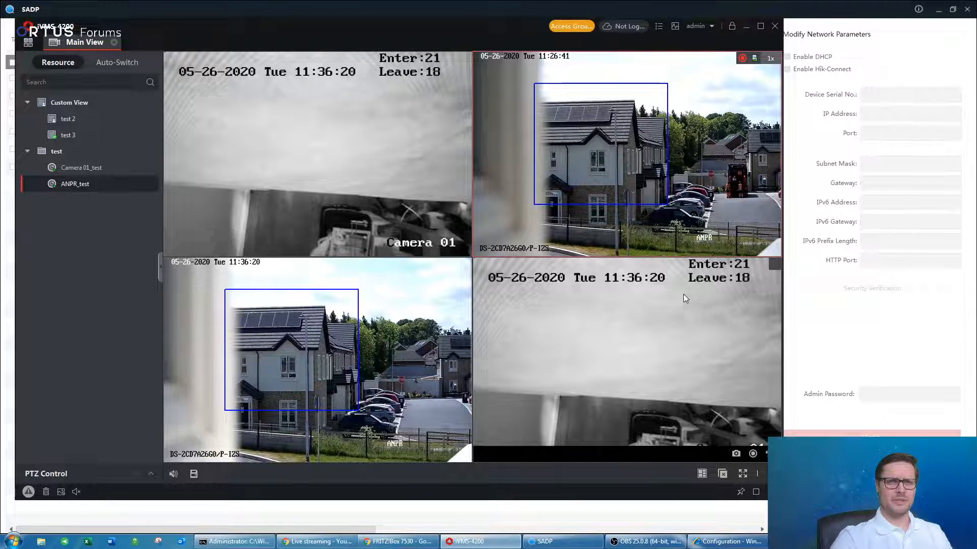
mouse_move(664, 228)
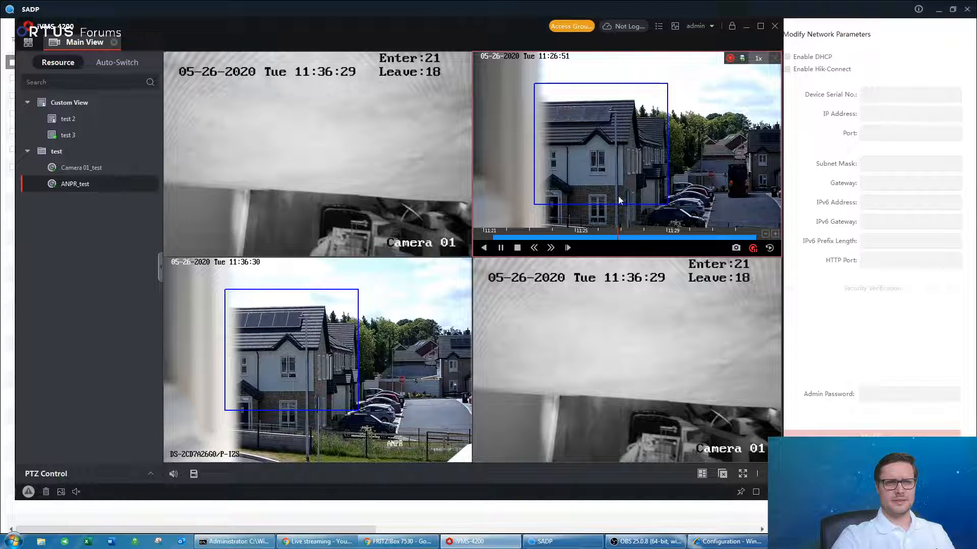
click(753, 249)
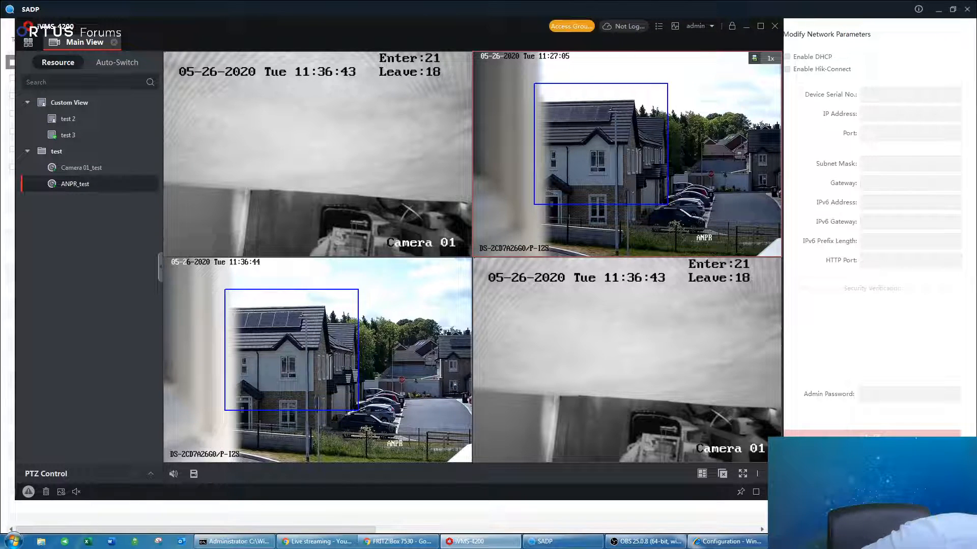
click(873, 496)
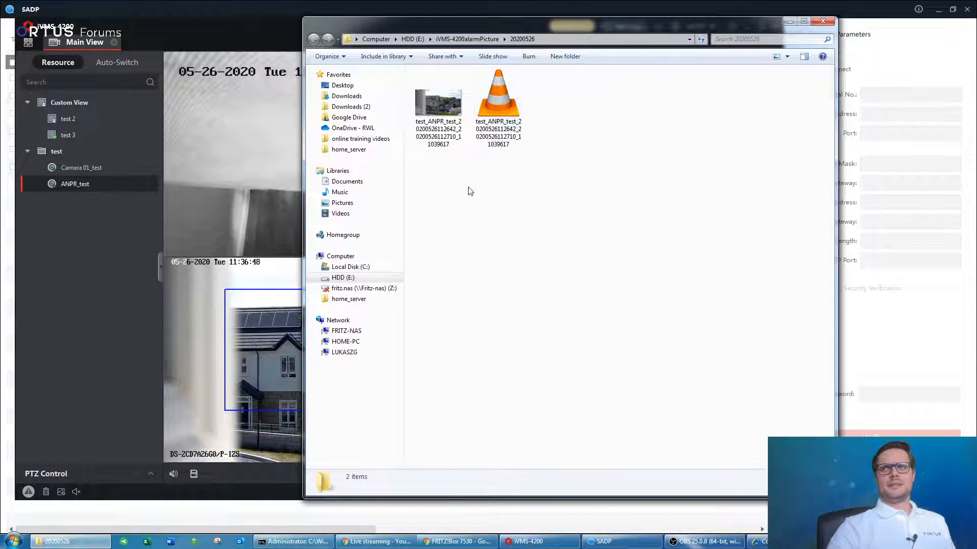
drag(540, 23, 494, 23)
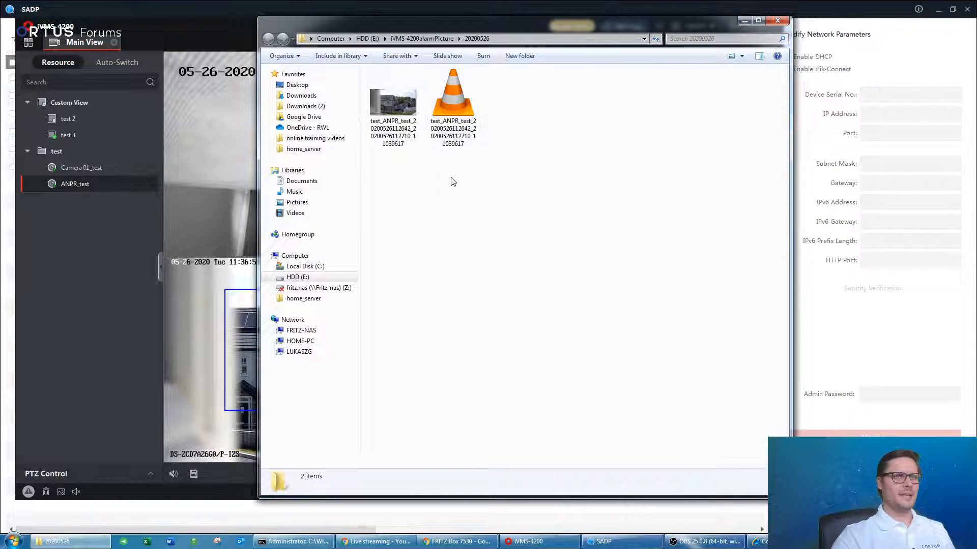
double_click(399, 120)
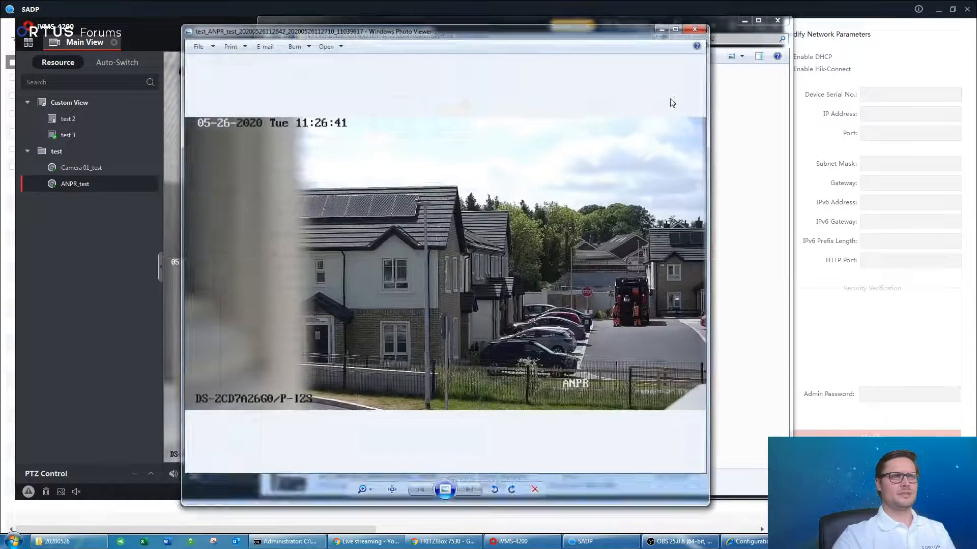
click(705, 31)
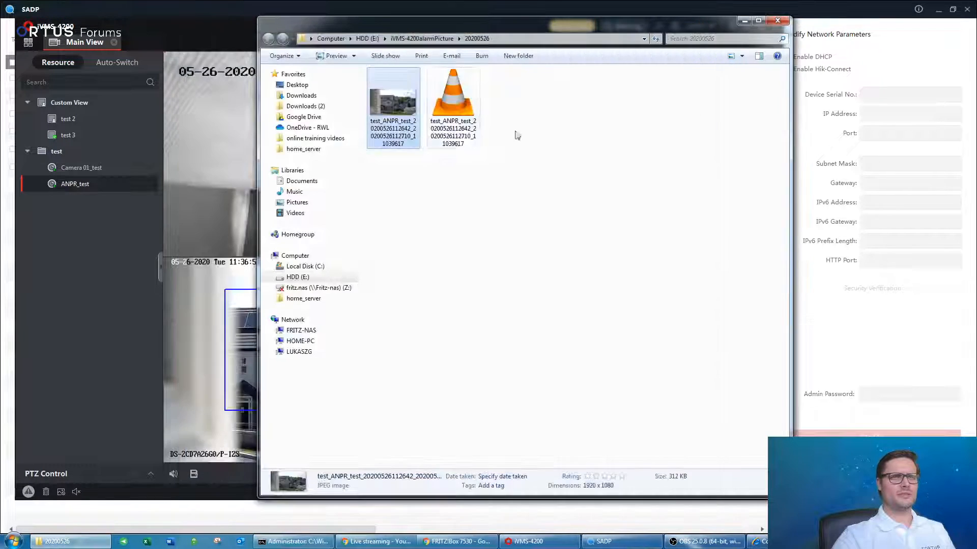
double_click(460, 126)
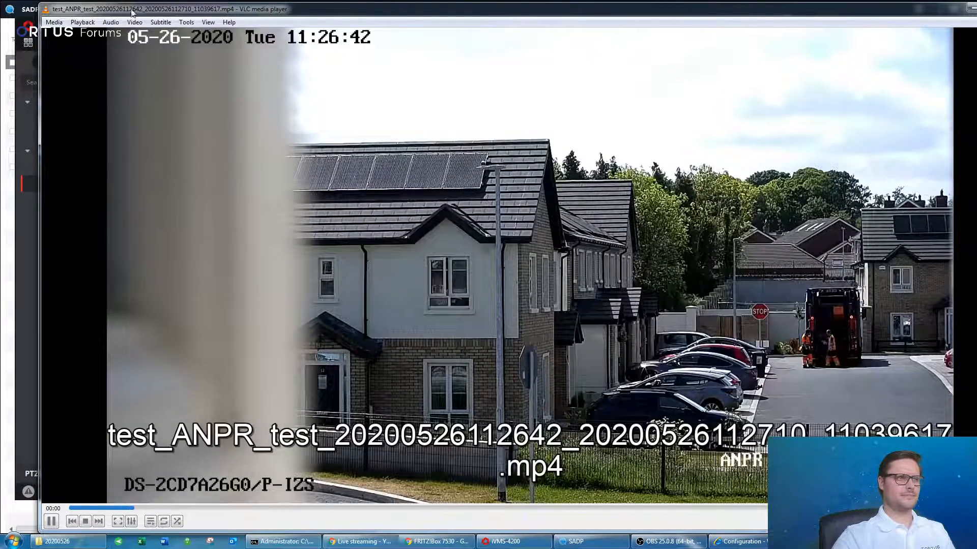
drag(40, 5, 367, 165)
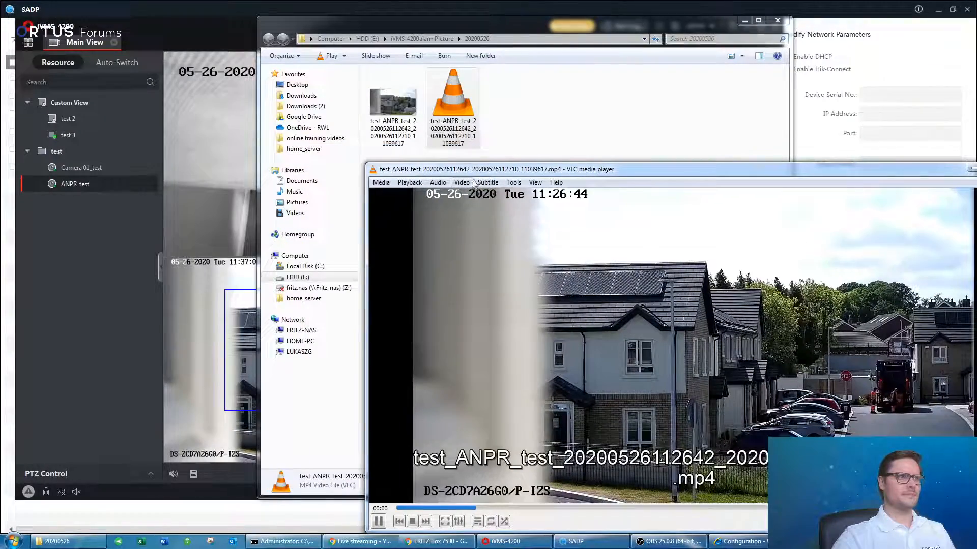
drag(474, 170, 202, 33)
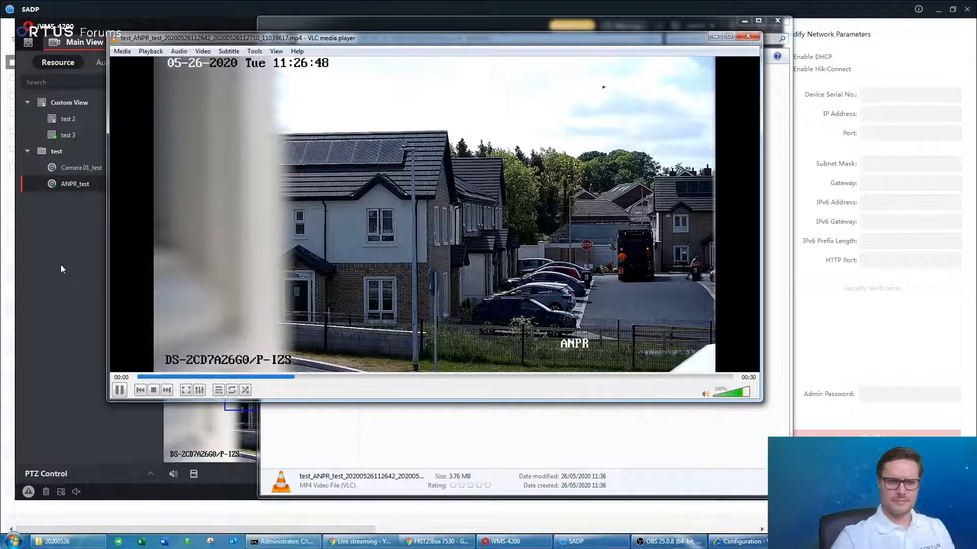
click(747, 36)
click(528, 163)
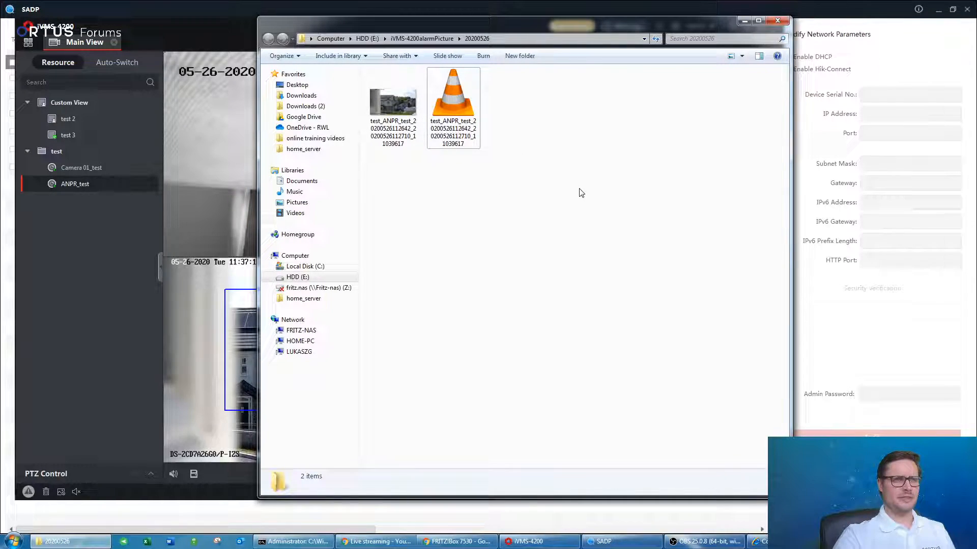
click(452, 116)
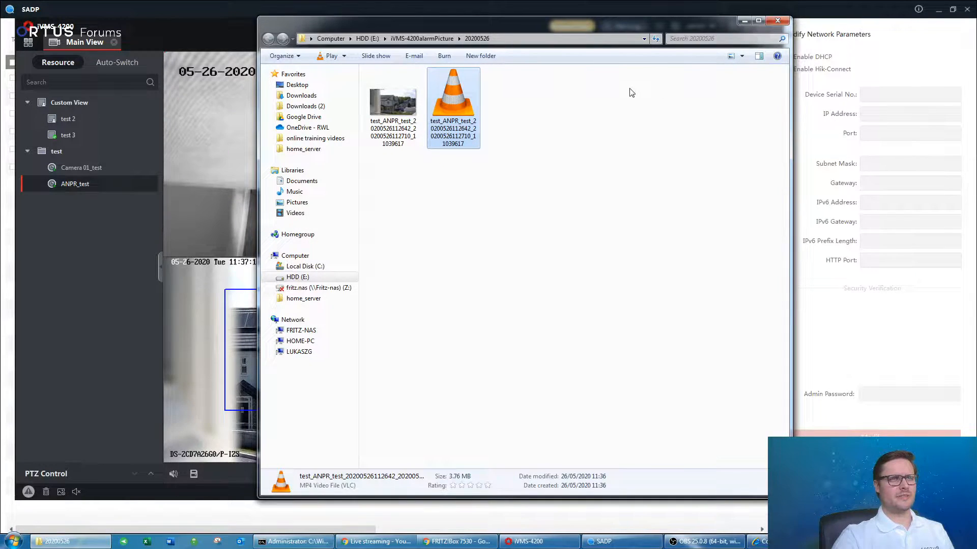
click(778, 20)
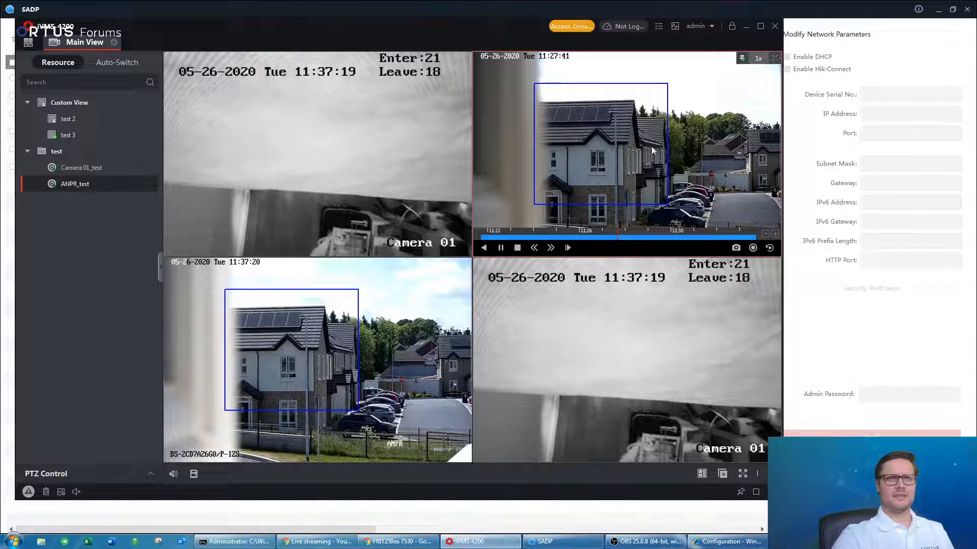
Close the top-right playback, reload test 3 discarding unsaved changes, and expand PTZ Control.
click(774, 59)
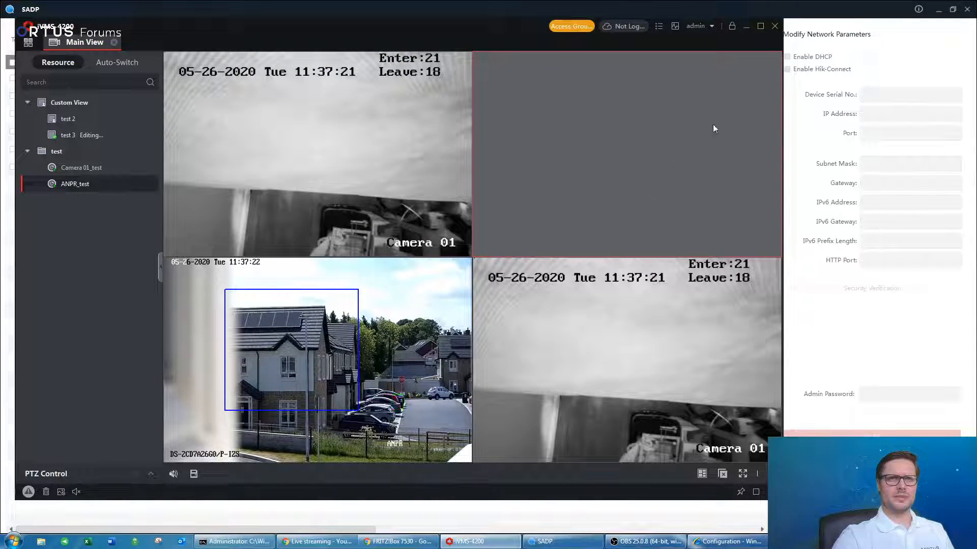
click(68, 134)
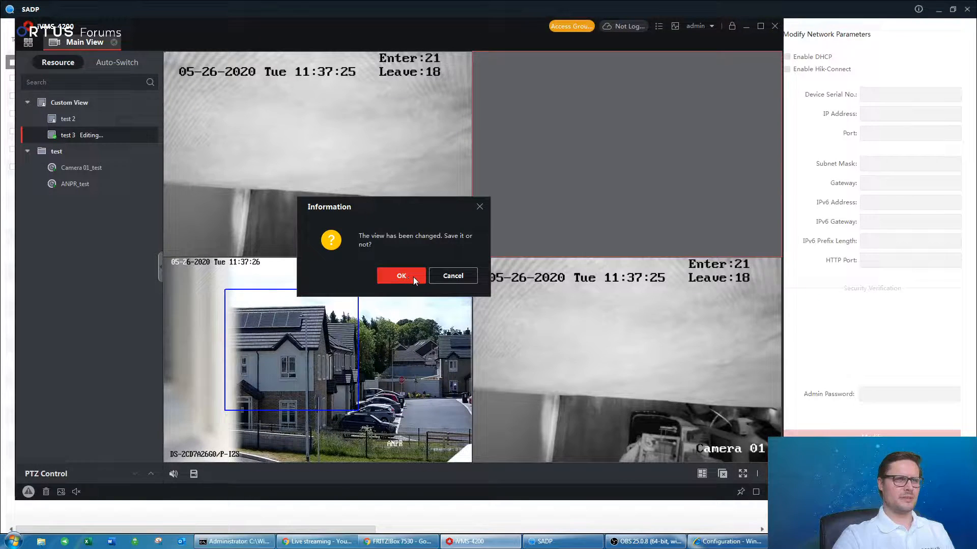
click(451, 277)
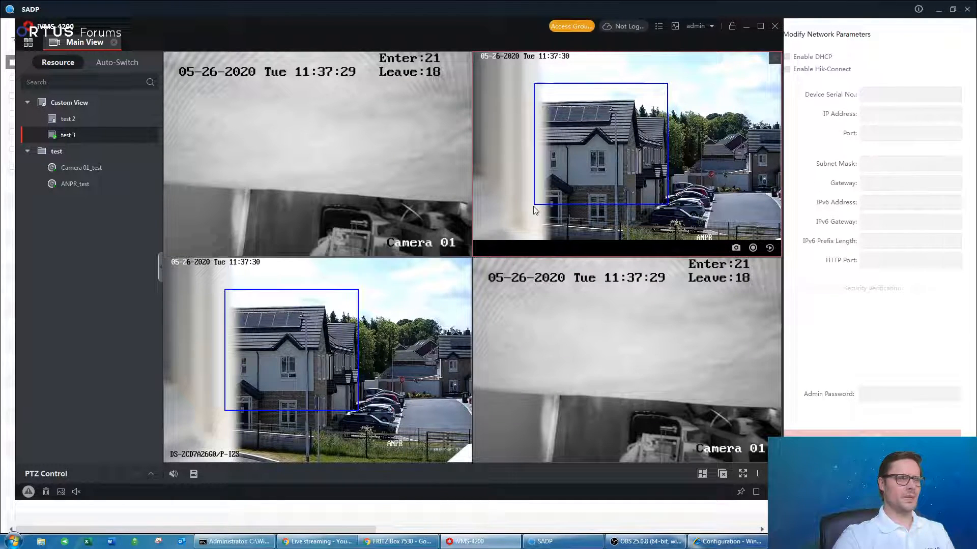
click(150, 473)
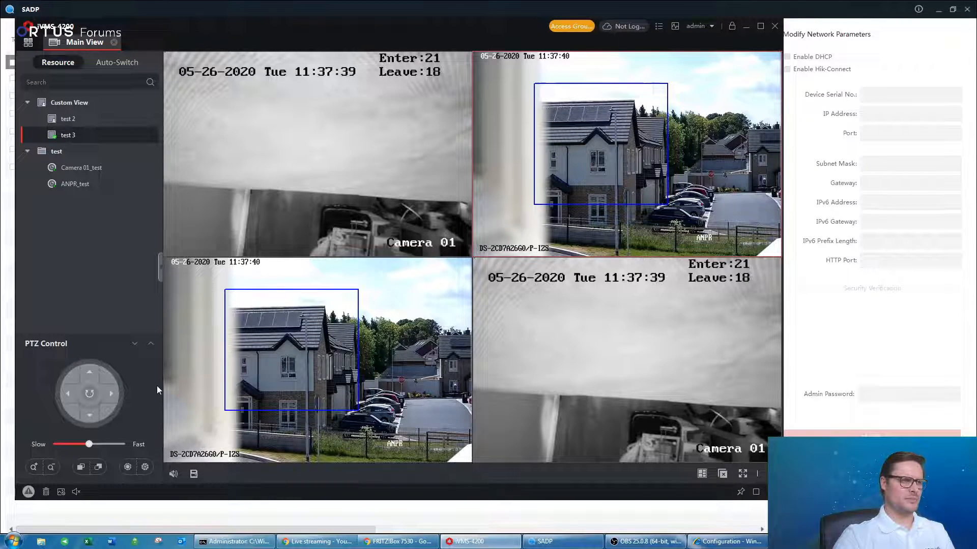
Expand the PTZ panel to review its tools and presets, then collapse it completely.
click(149, 346)
scroll(69, 313, up, 8)
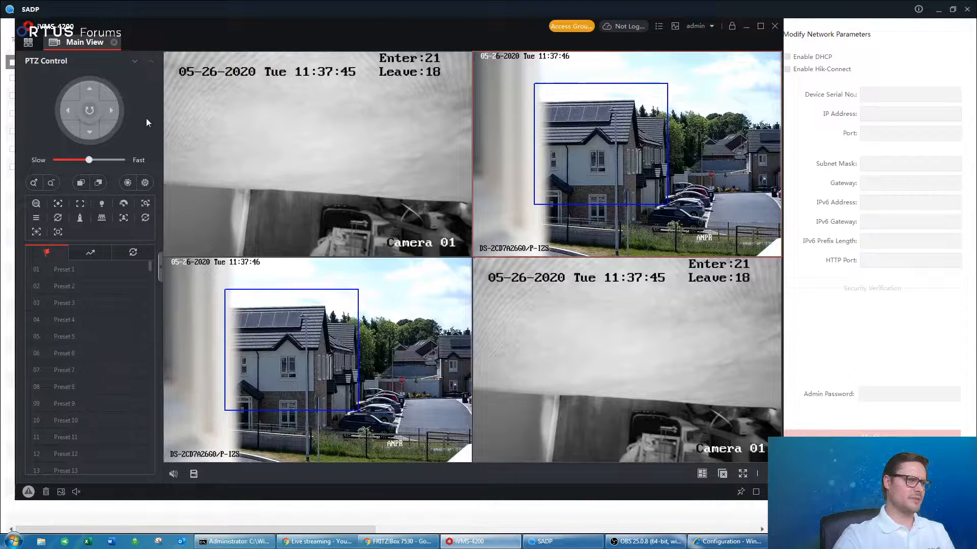
click(135, 62)
click(133, 344)
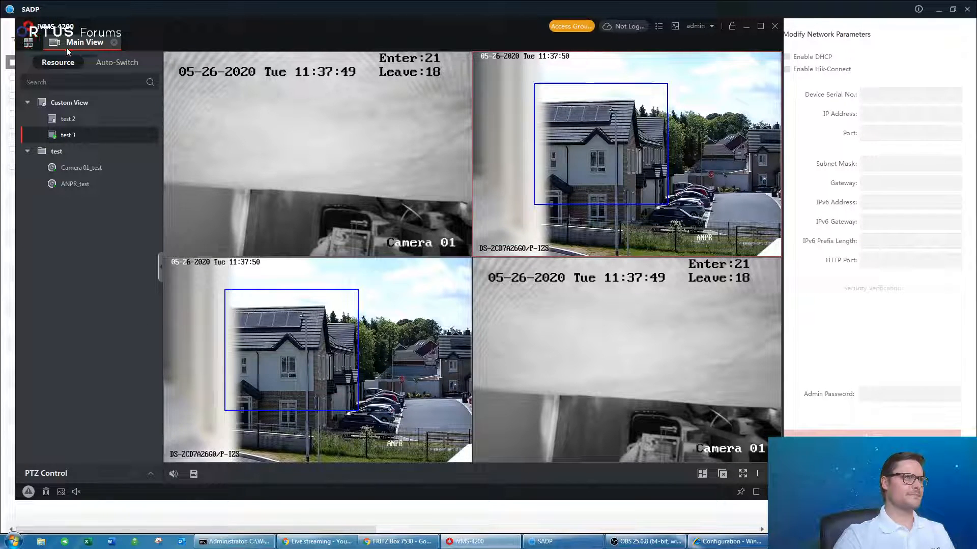
Open Remote Playback and load Camera 01_test, then ANPR_test, into the top-left pane.
click(114, 44)
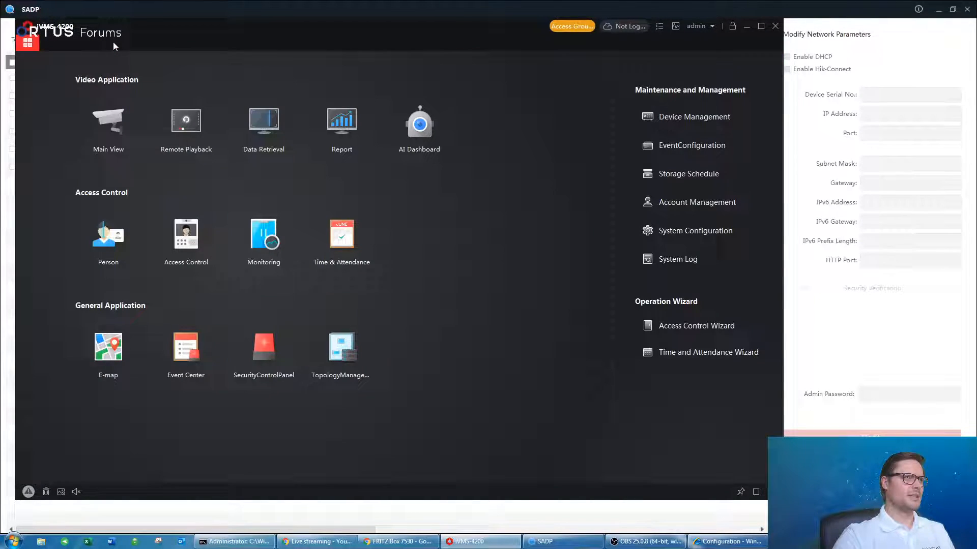
click(183, 121)
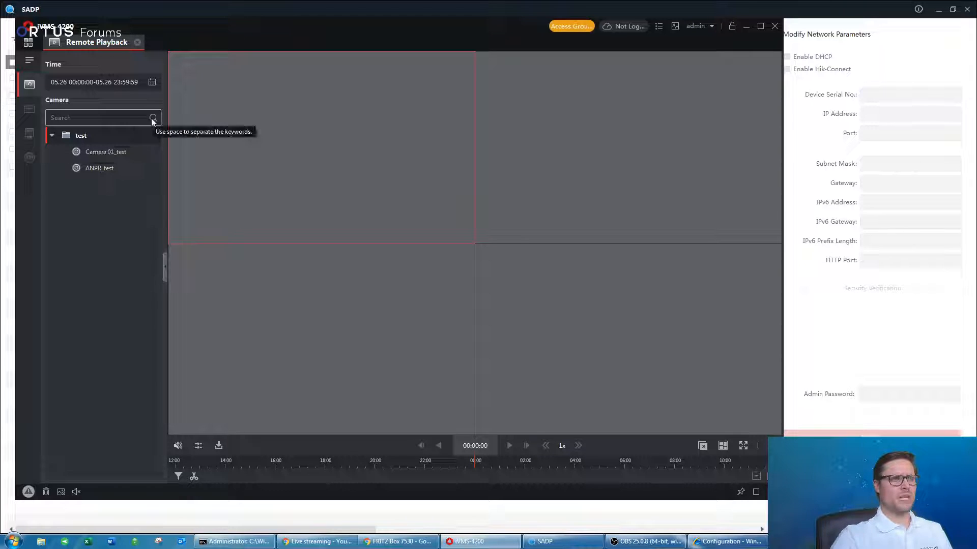
click(151, 82)
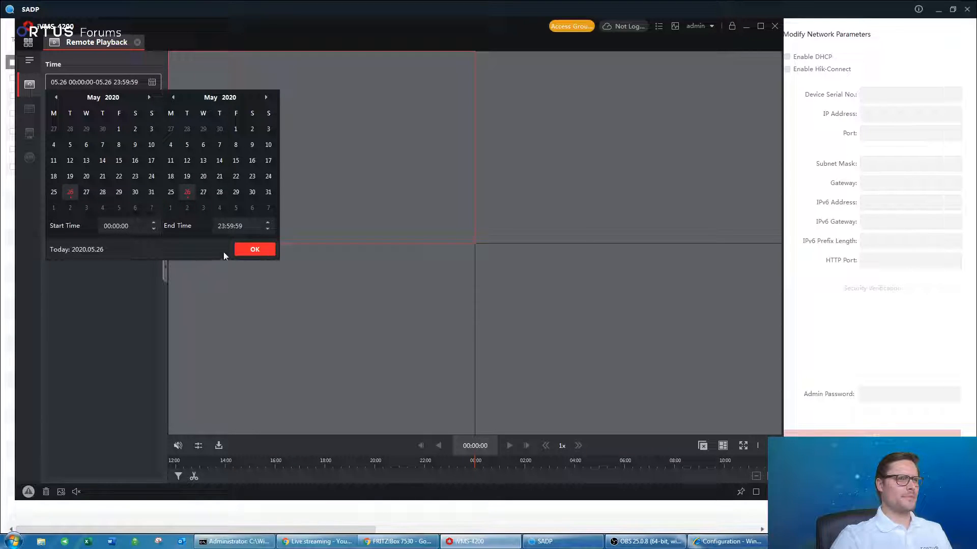
click(254, 251)
drag(102, 152, 297, 162)
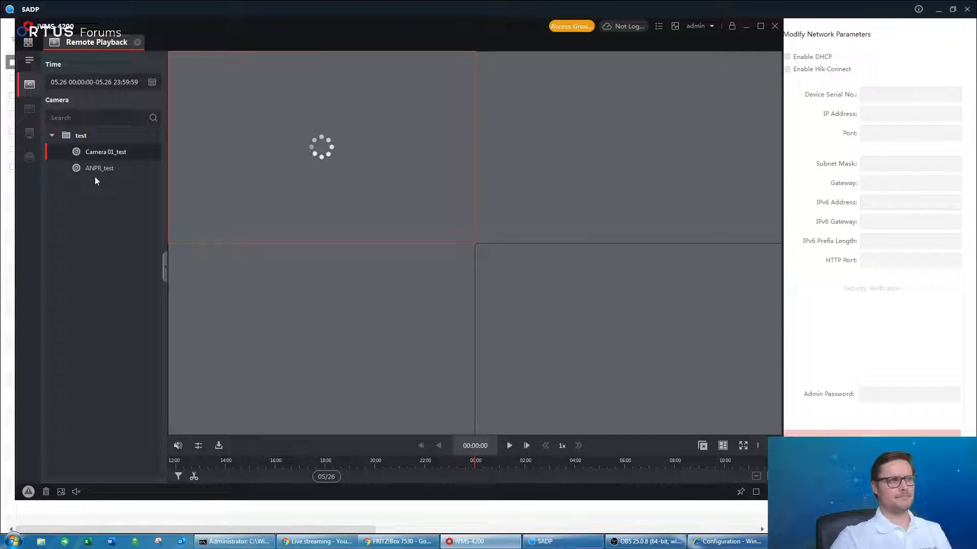
drag(96, 168, 293, 165)
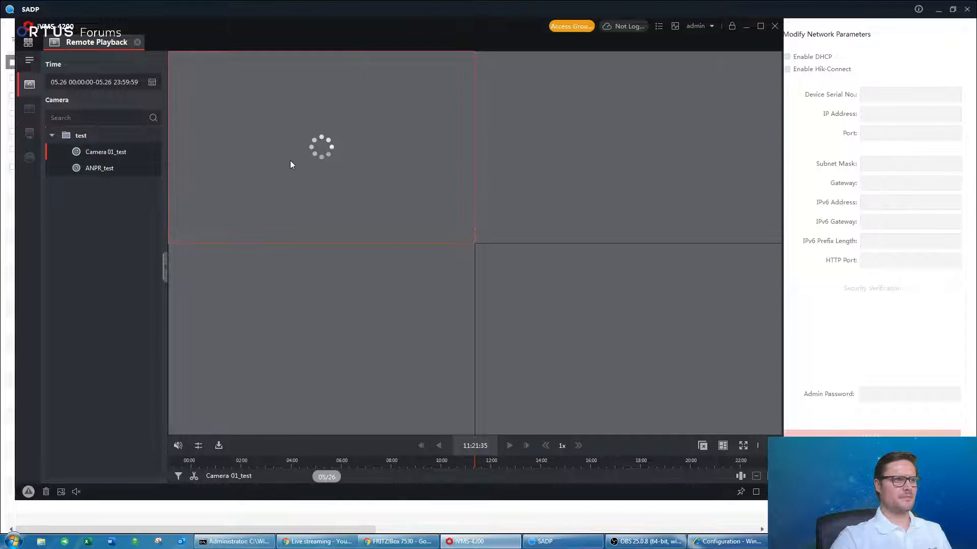
Set the playback start and end dates to 12 May 2020.
click(151, 83)
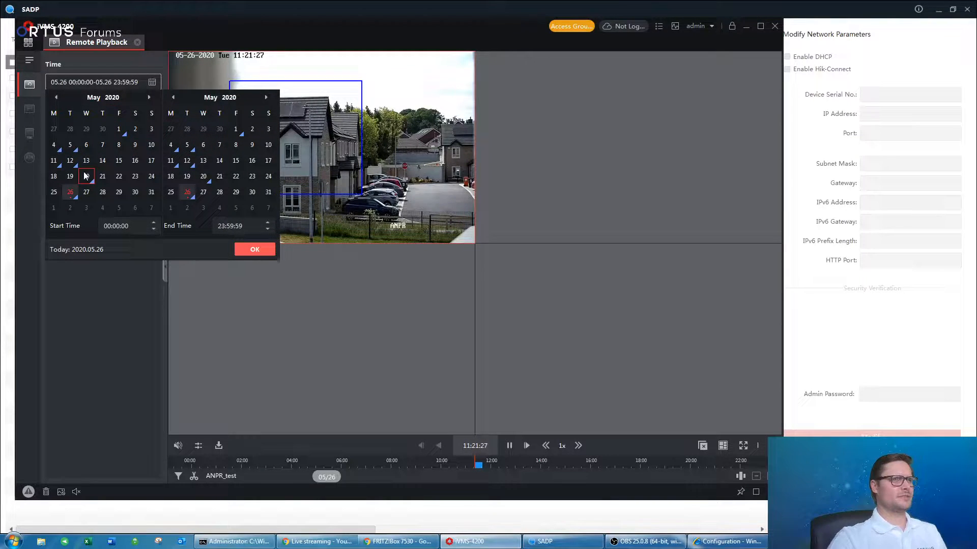
click(69, 161)
click(186, 162)
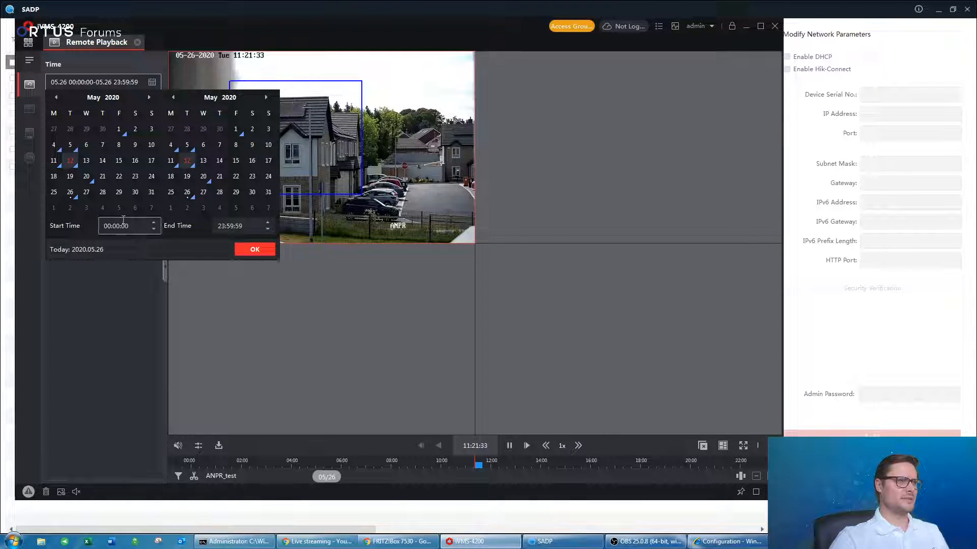
click(257, 249)
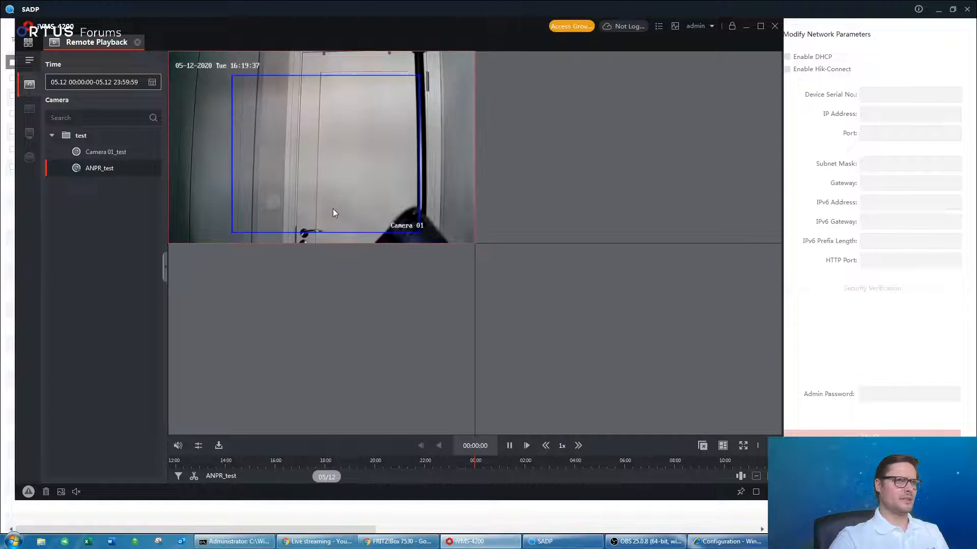
Open the clip's Download settings, close them without downloading, and stop the top-left playback.
mouse_move(345, 240)
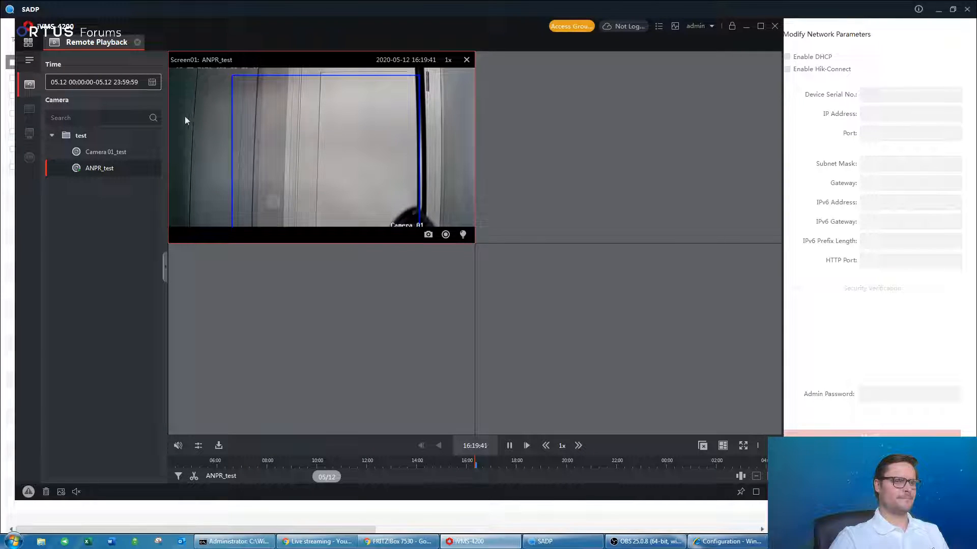
mouse_move(350, 188)
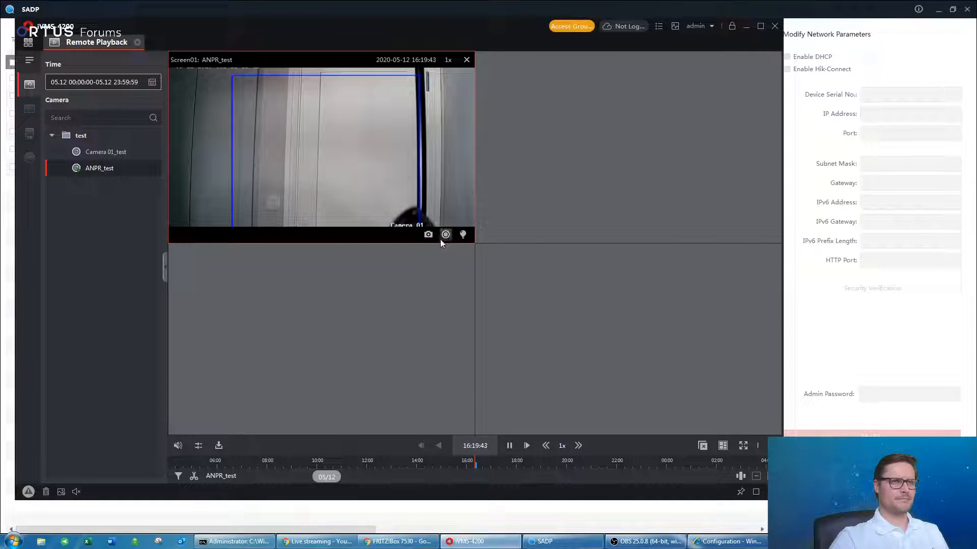
right_click(354, 141)
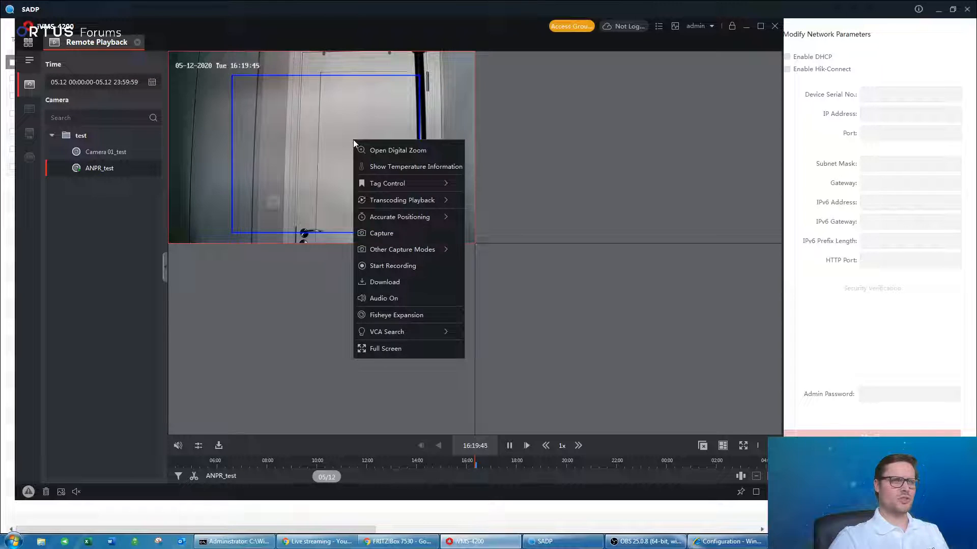
click(420, 281)
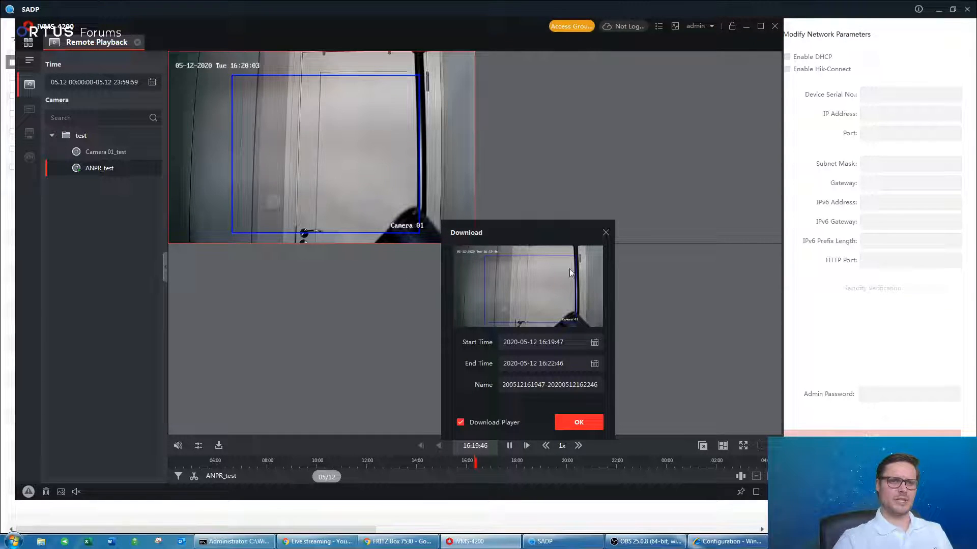
click(605, 233)
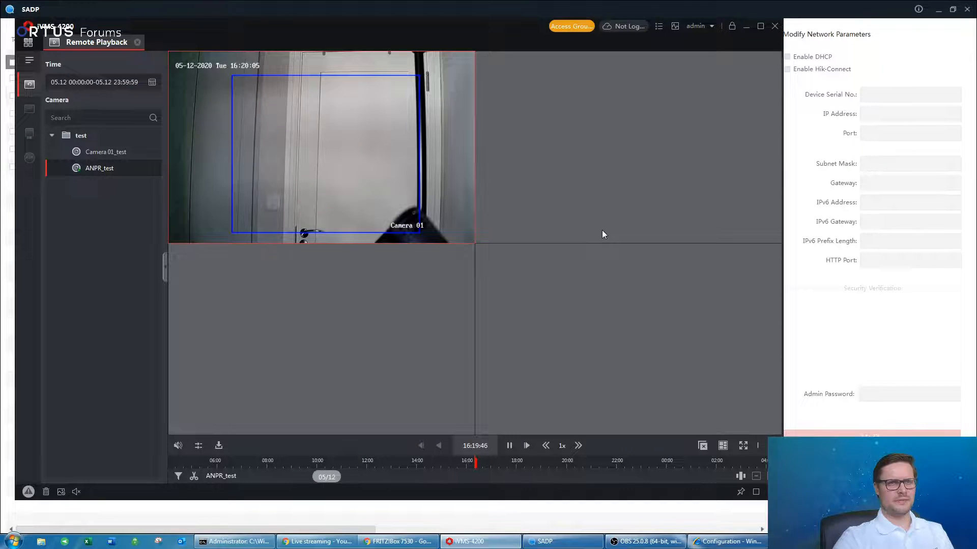
click(465, 59)
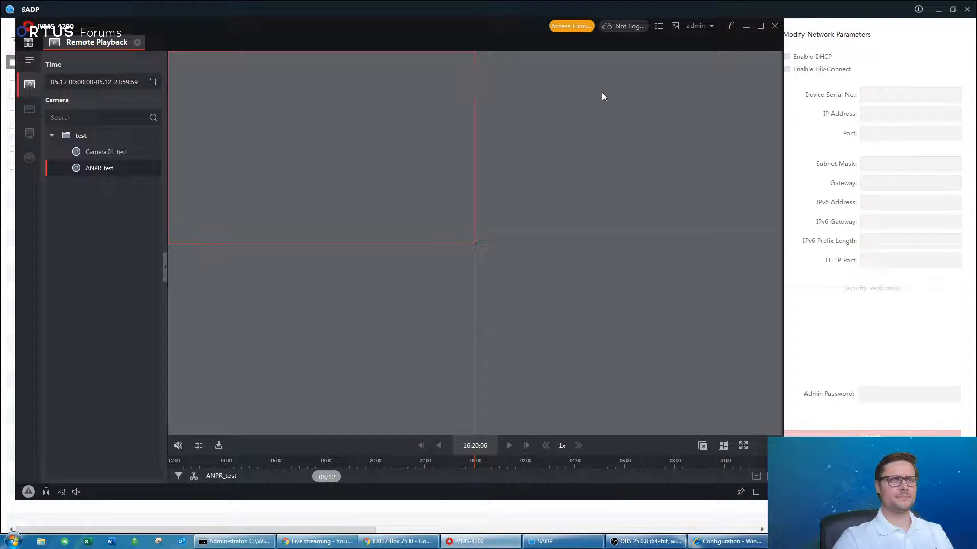
Return to the iVMS-4200 home control panel and nudge the window right, then back left.
click(29, 44)
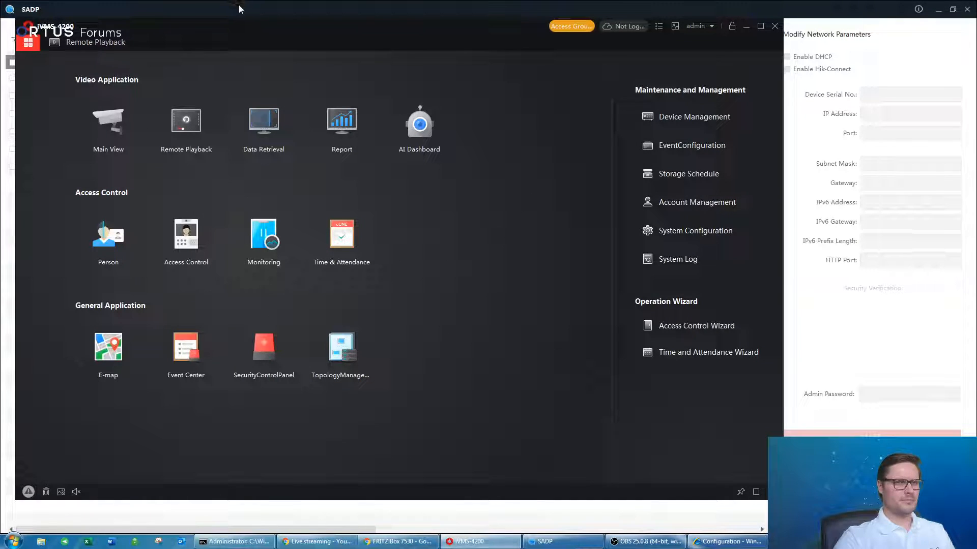
drag(224, 31, 319, 31)
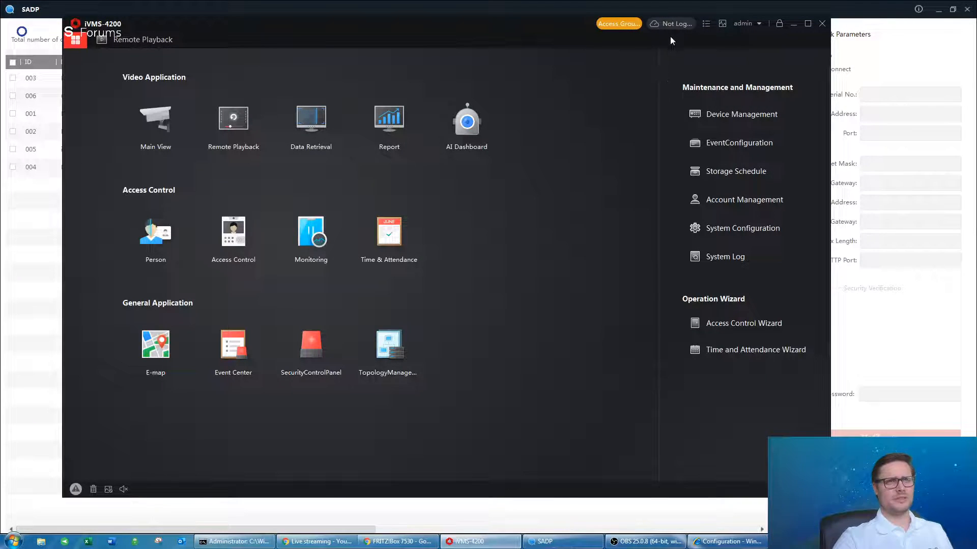
drag(317, 28, 294, 32)
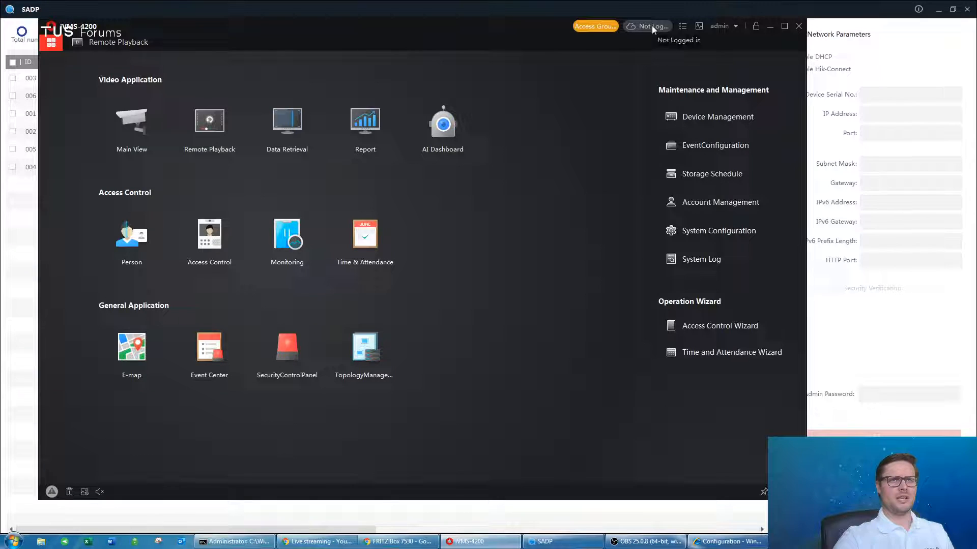
click(651, 25)
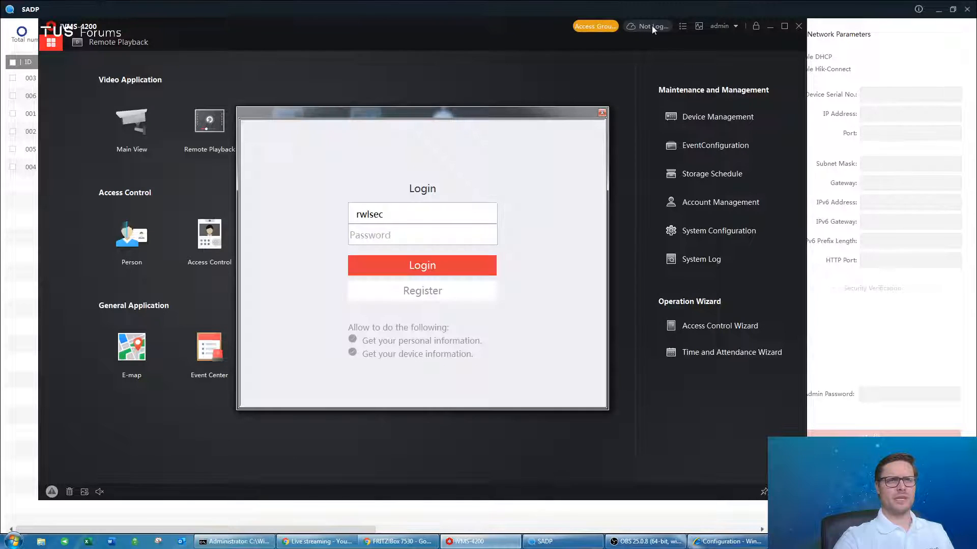
double_click(419, 212)
key(BackSpace)
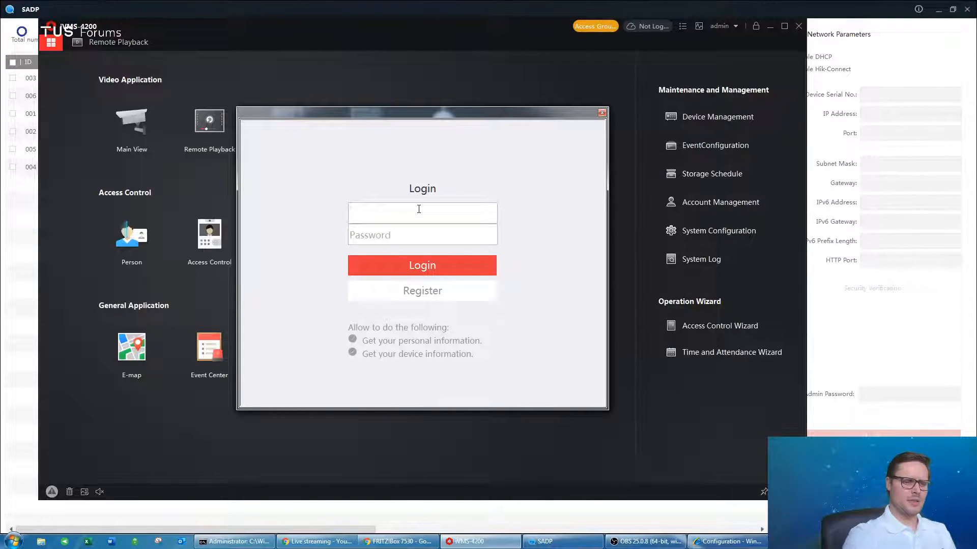
click(411, 240)
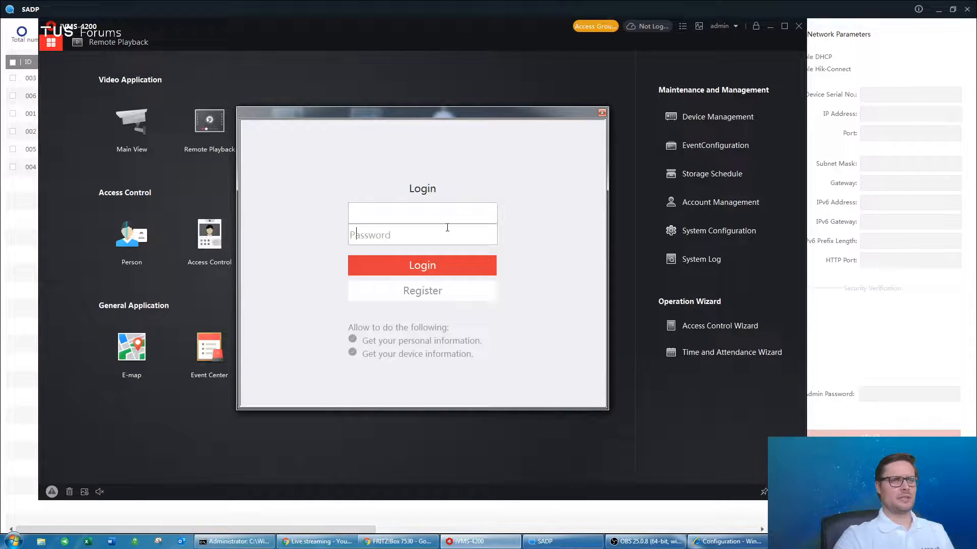
click(408, 216)
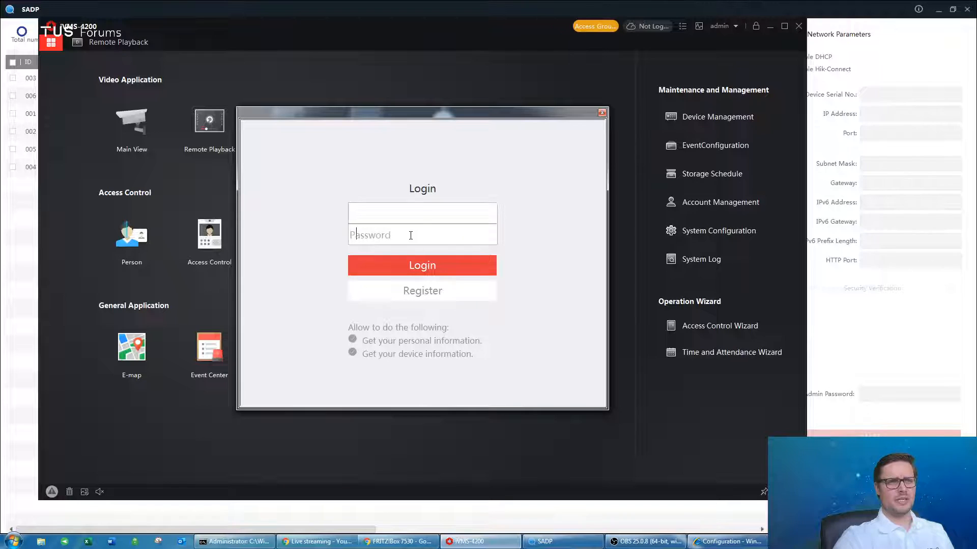
click(602, 112)
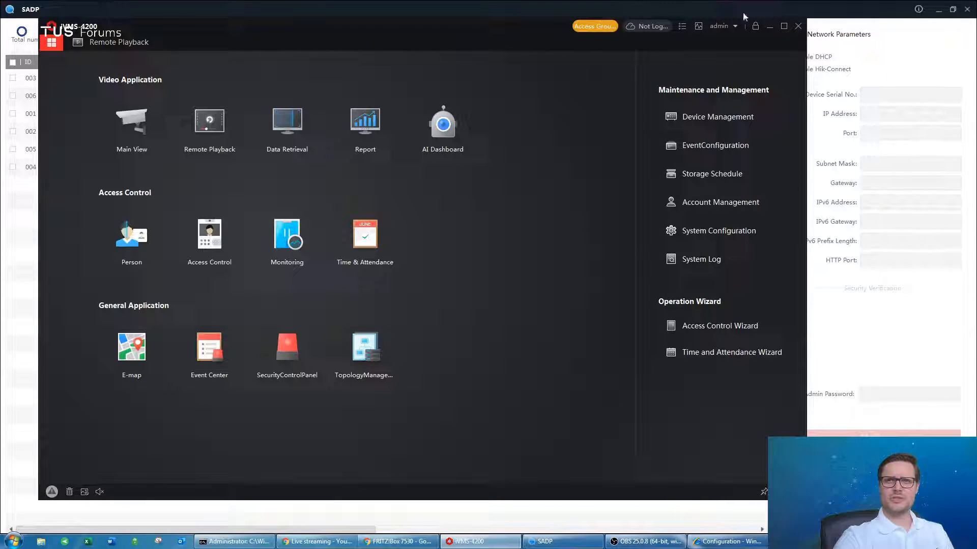
Minimize iVMS-4200 and SADP, launch BlueStacks, and restore its window from the taskbar.
click(770, 29)
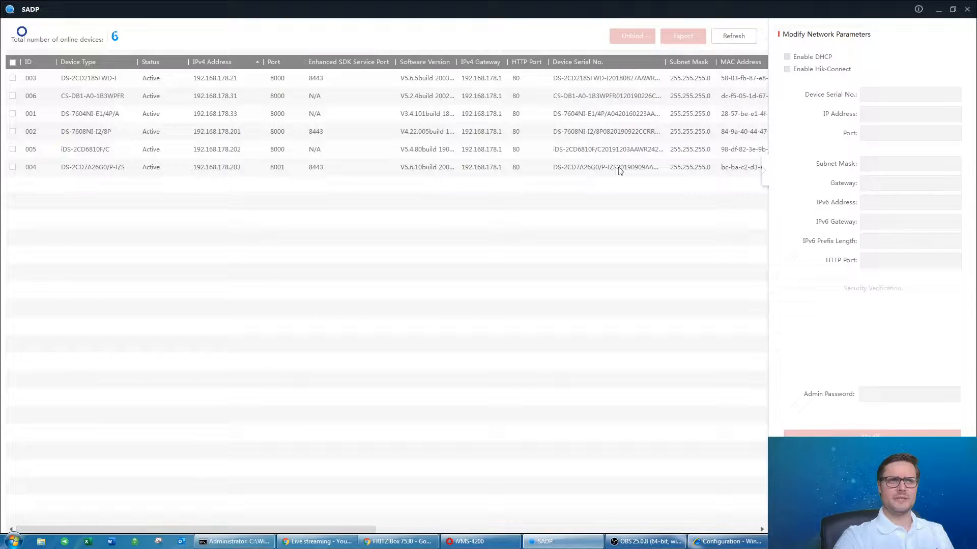
click(939, 13)
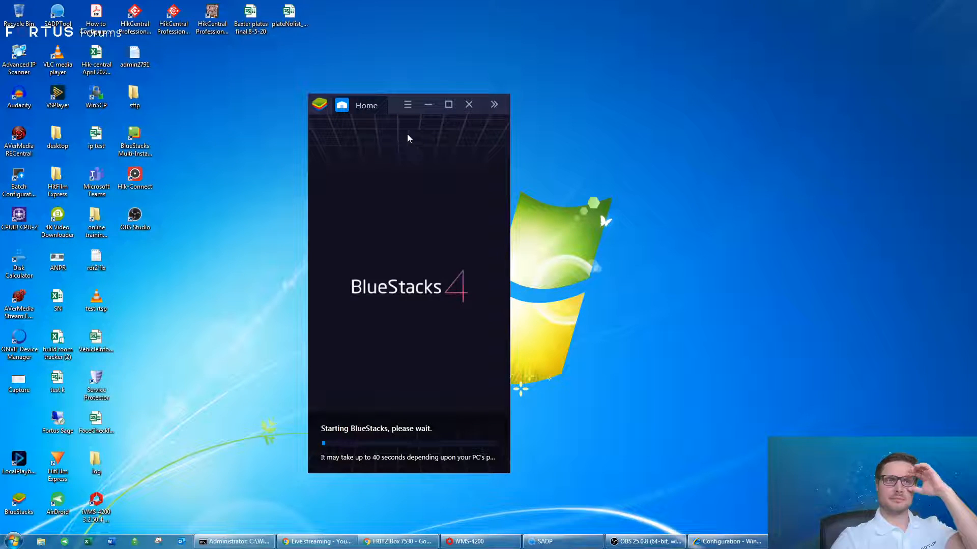
click(431, 107)
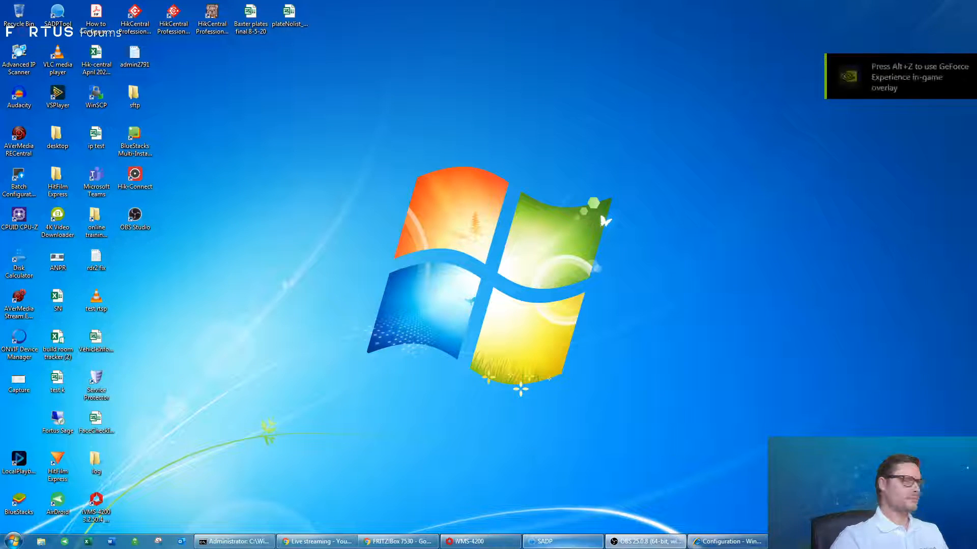
mouse_move(507, 543)
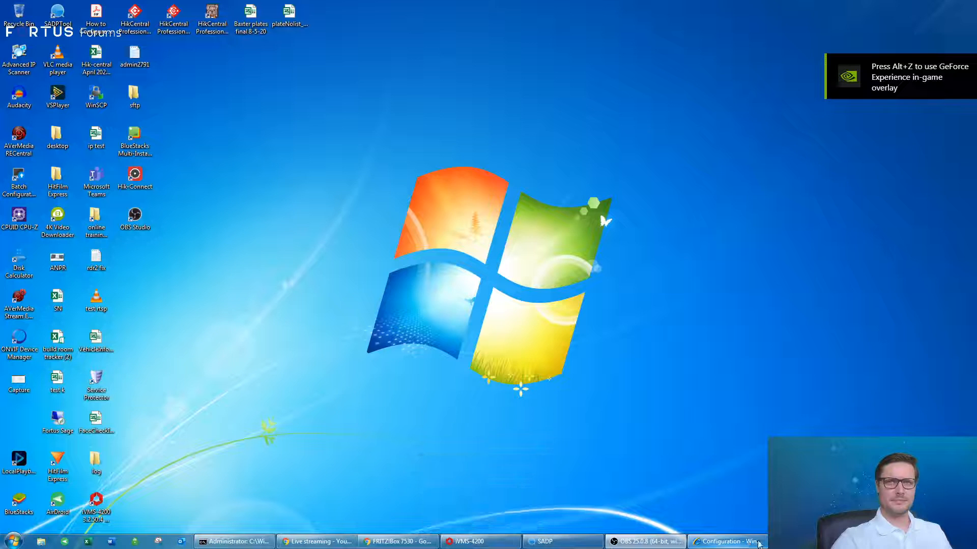
click(801, 543)
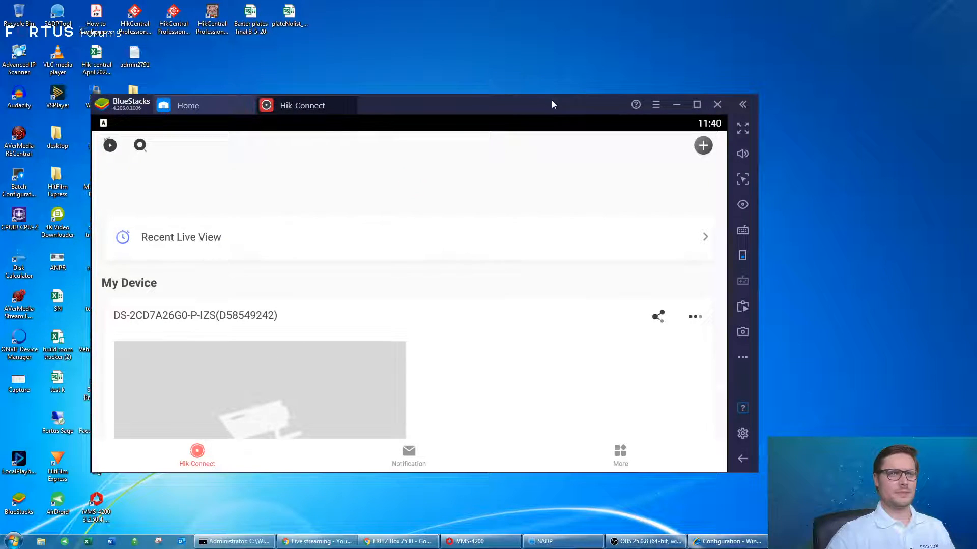
Maximize BlueStacks, check the DS-2CD7A26G0-P-IZS live view, and dismiss the push-notification reminder.
drag(552, 100, 621, 65)
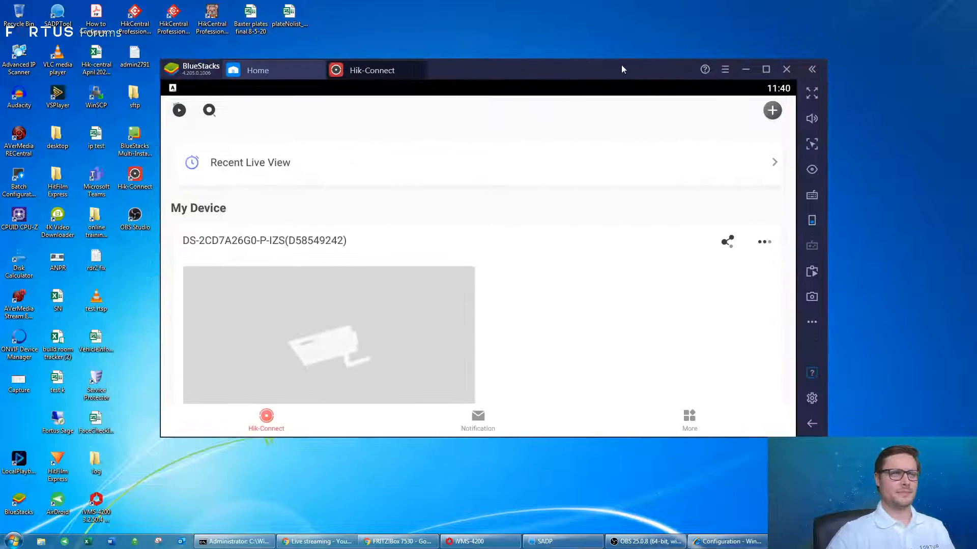
click(766, 70)
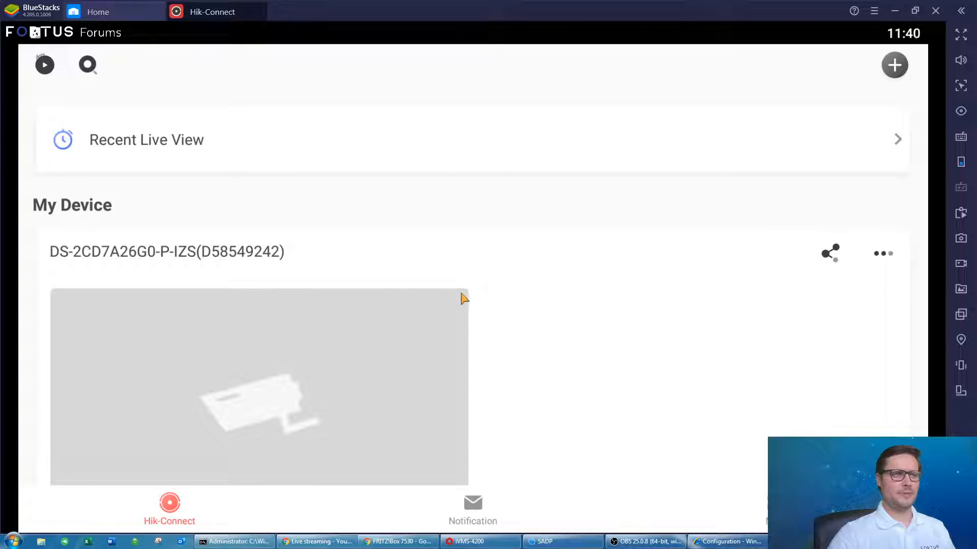
click(434, 293)
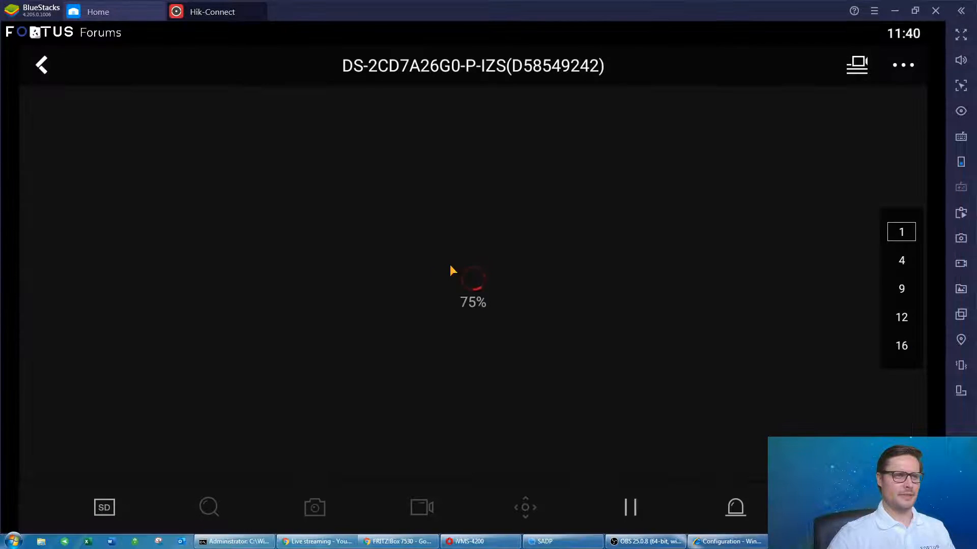
click(43, 69)
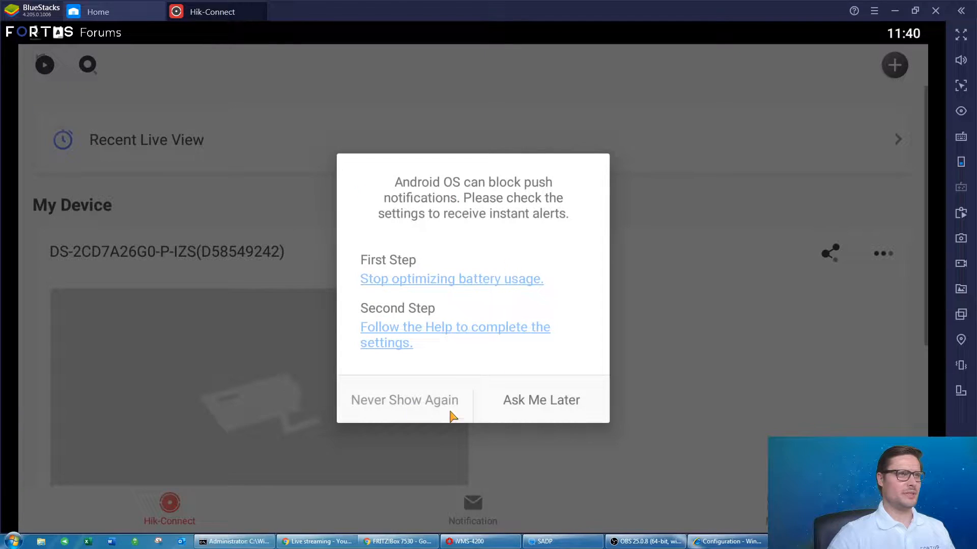
click(426, 402)
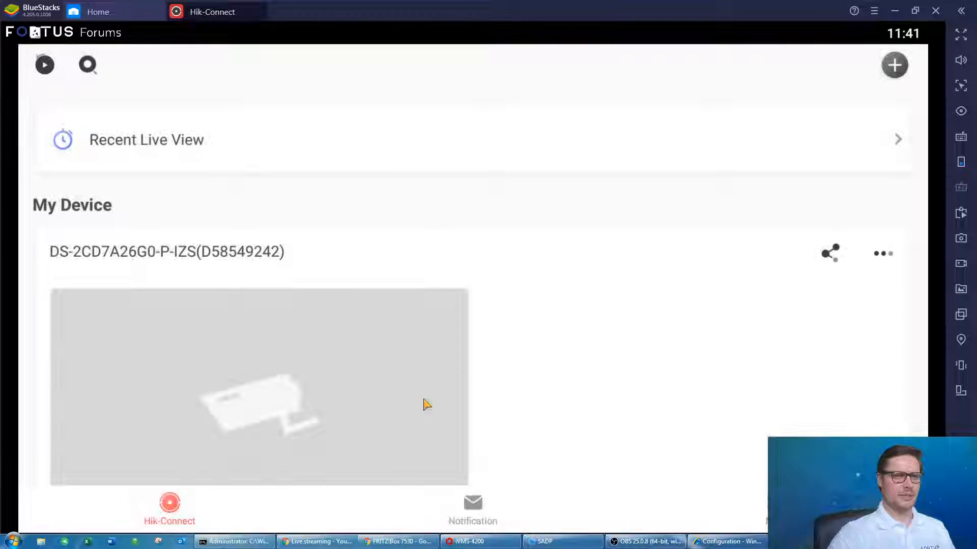
Delete the DS-2CD7A26G0-P-IZS camera from its Settings and confirm with OK.
scroll(551, 231, down, 2)
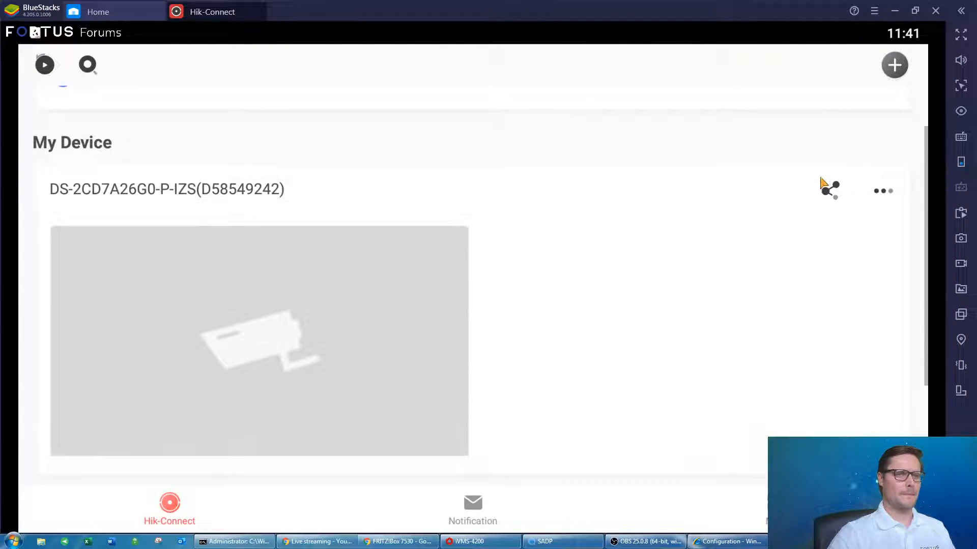
click(890, 191)
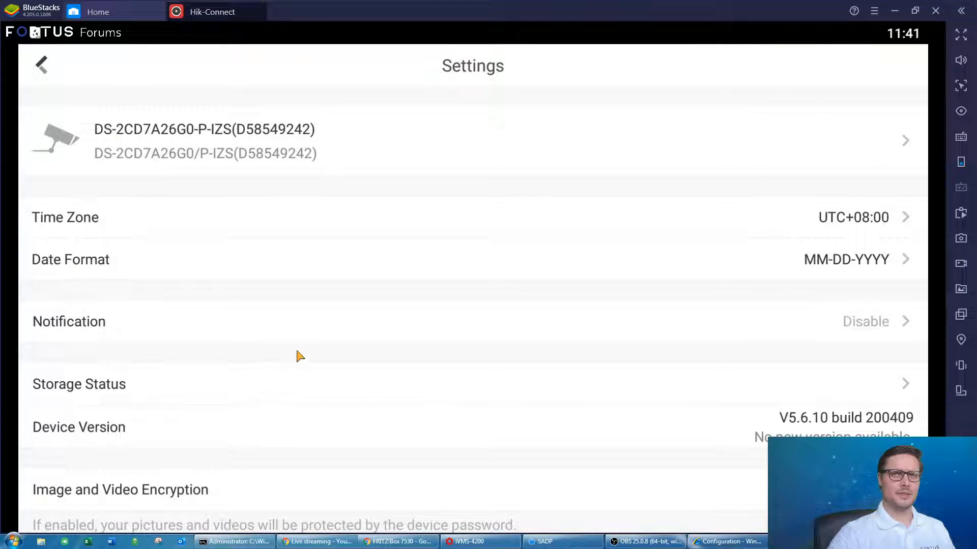
scroll(328, 370, down, 5)
scroll(328, 370, down, 2)
click(453, 498)
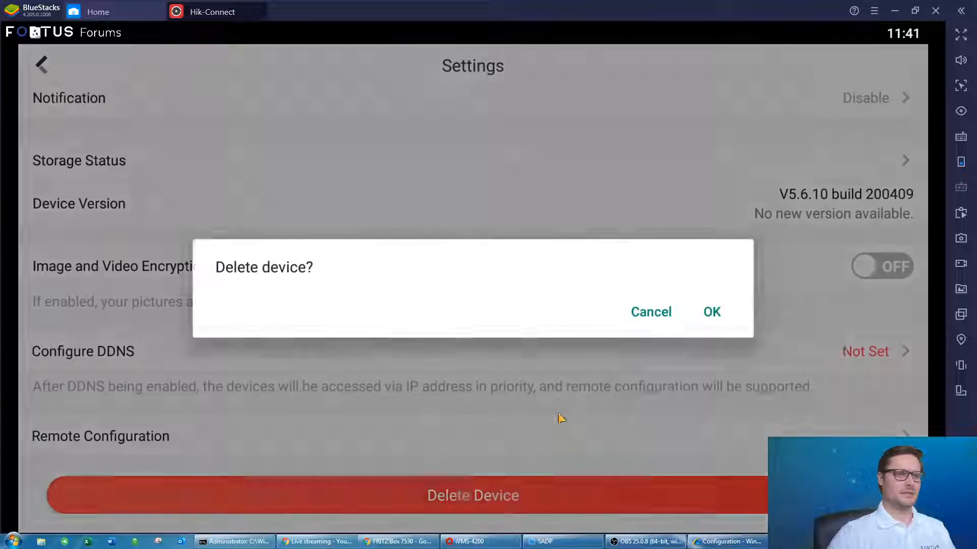
click(712, 311)
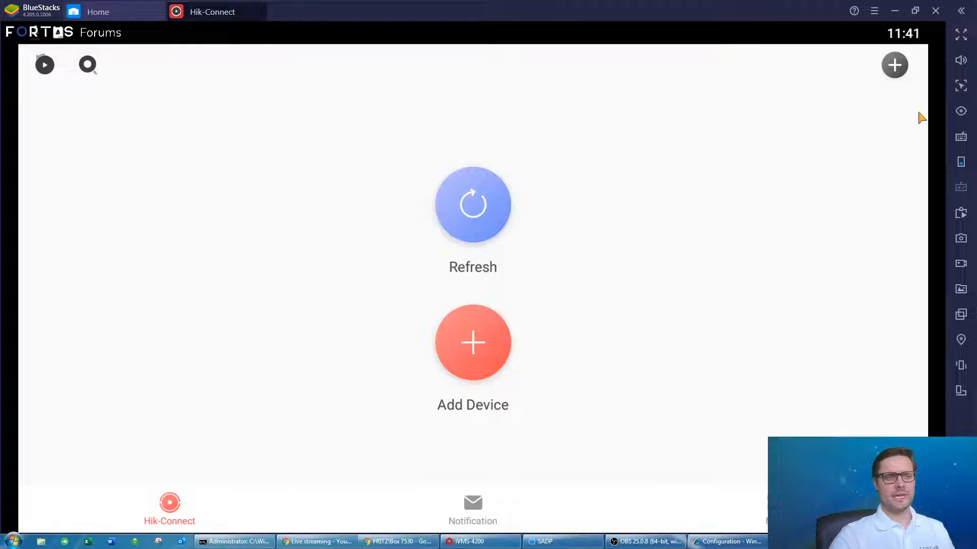
Open the manual Add Device form, keep Hik-Connect Domain as adding type, and focus Serial No.
click(896, 65)
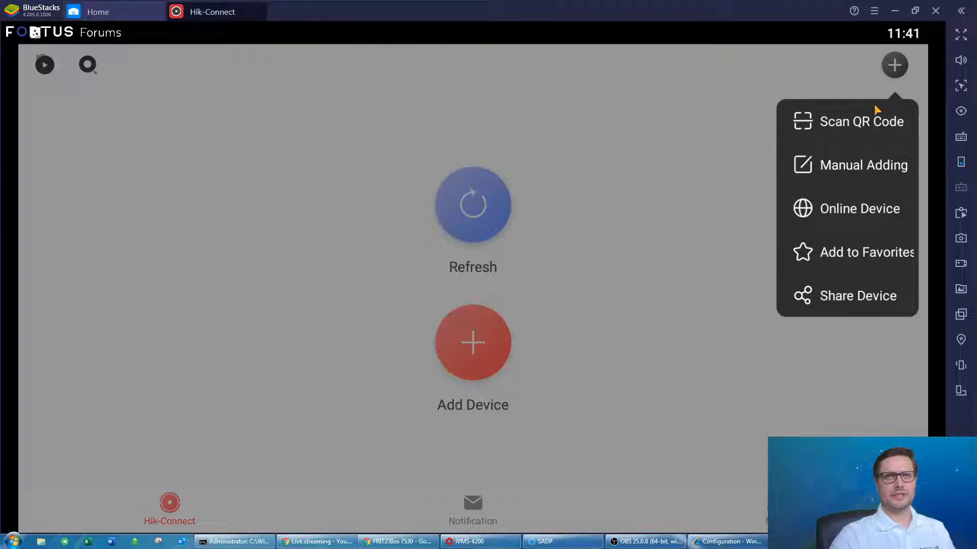
click(848, 166)
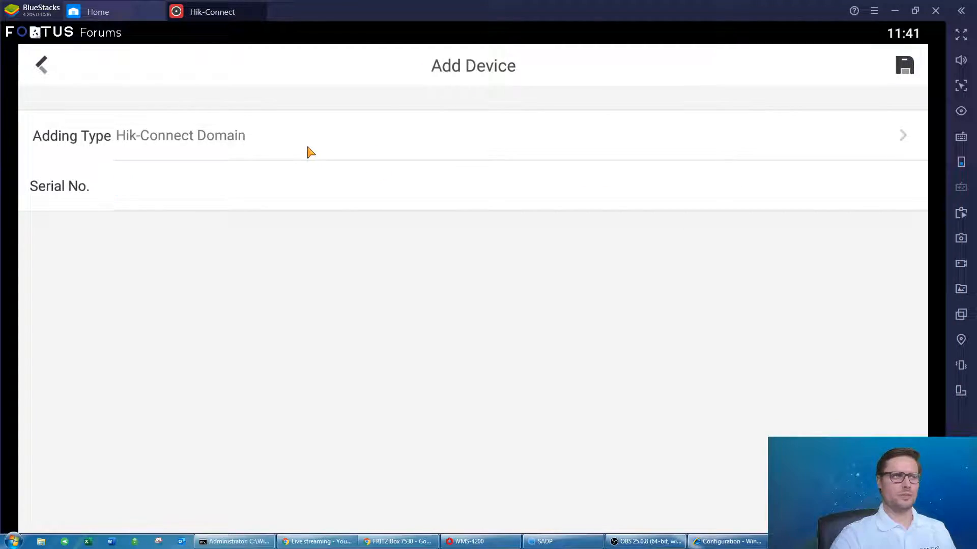
click(311, 152)
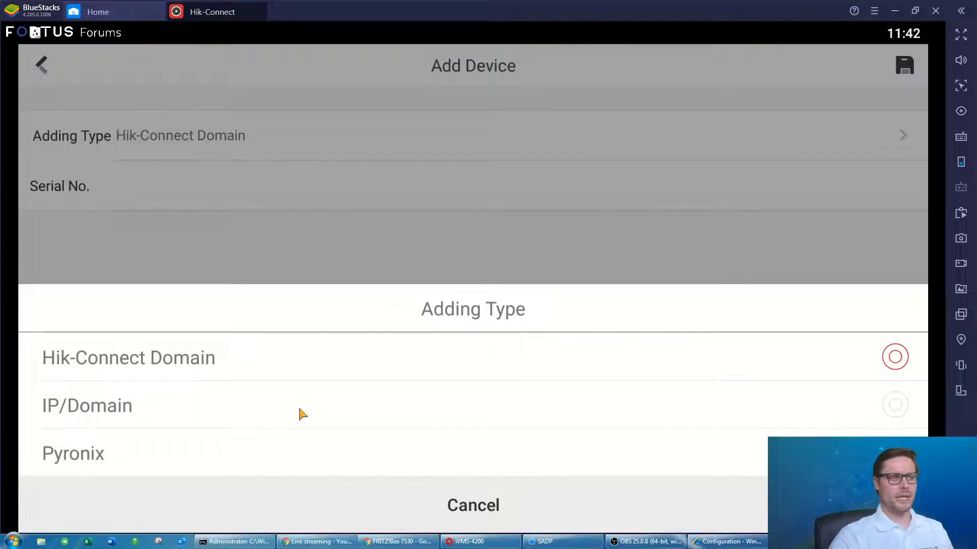
click(237, 243)
click(340, 186)
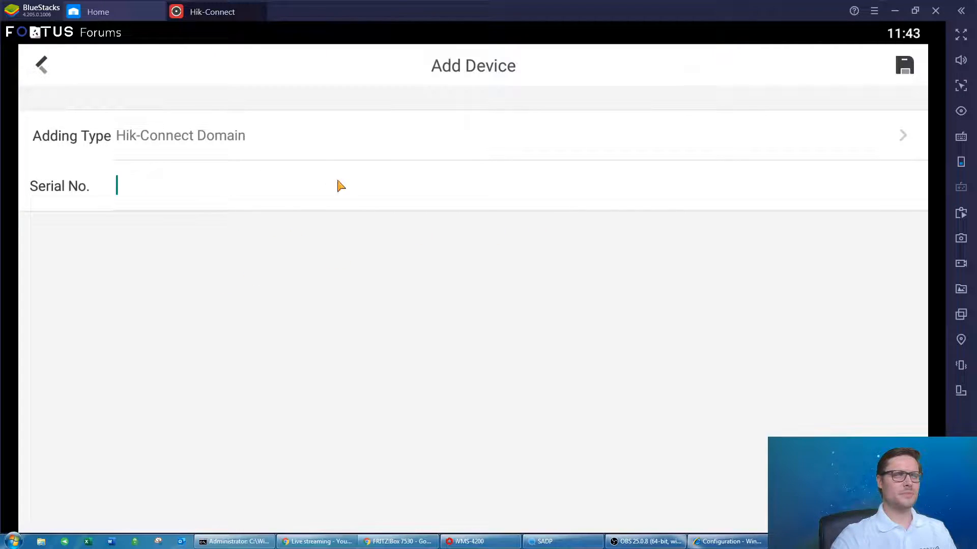
click(559, 543)
Restore the SADP window and select the DS-2CD7A26G0/P-IZS camera to show its parameters.
drag(473, 8, 976, 8)
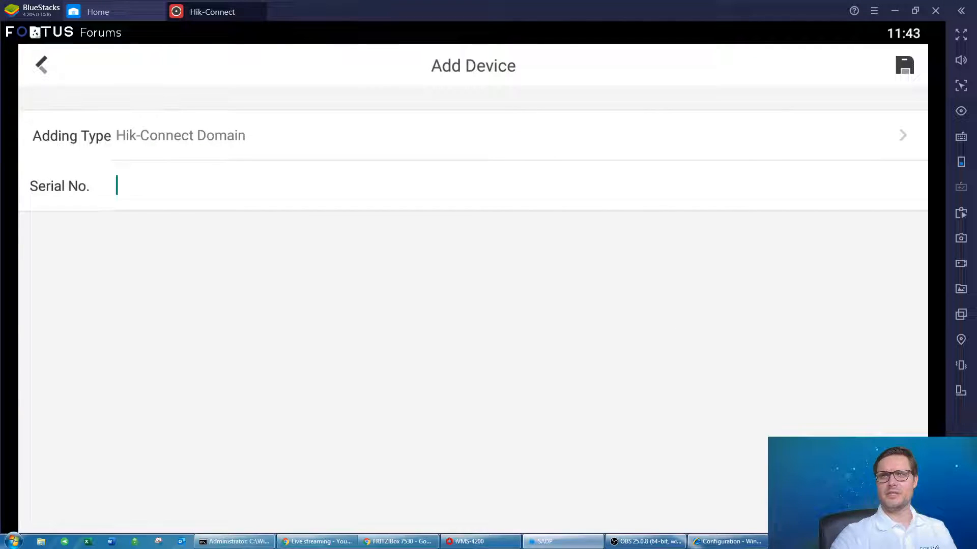
drag(976, 66, 180, 29)
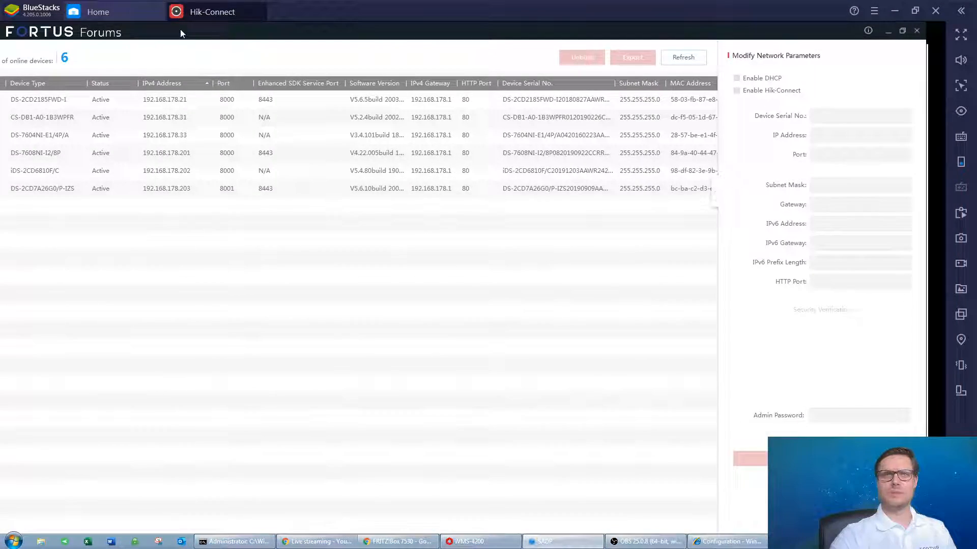
double_click(180, 29)
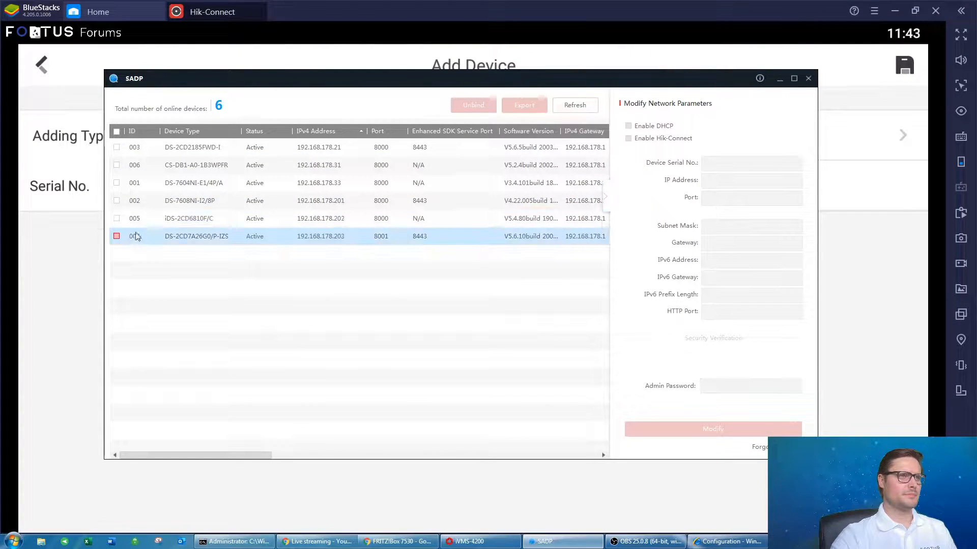
click(117, 237)
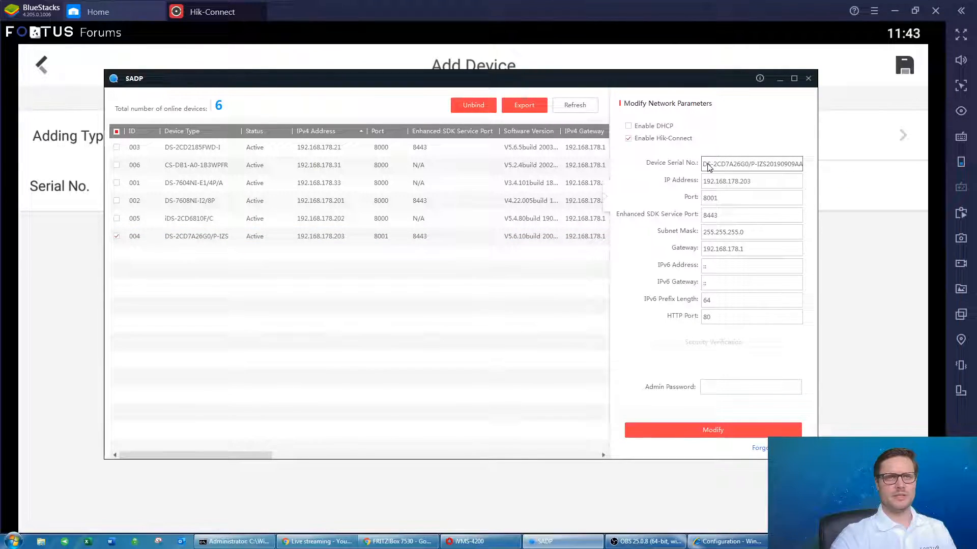
Copy the trailing D58549242 of the Device Serial No. and move SADP aside.
drag(762, 164, 816, 167)
click(782, 165)
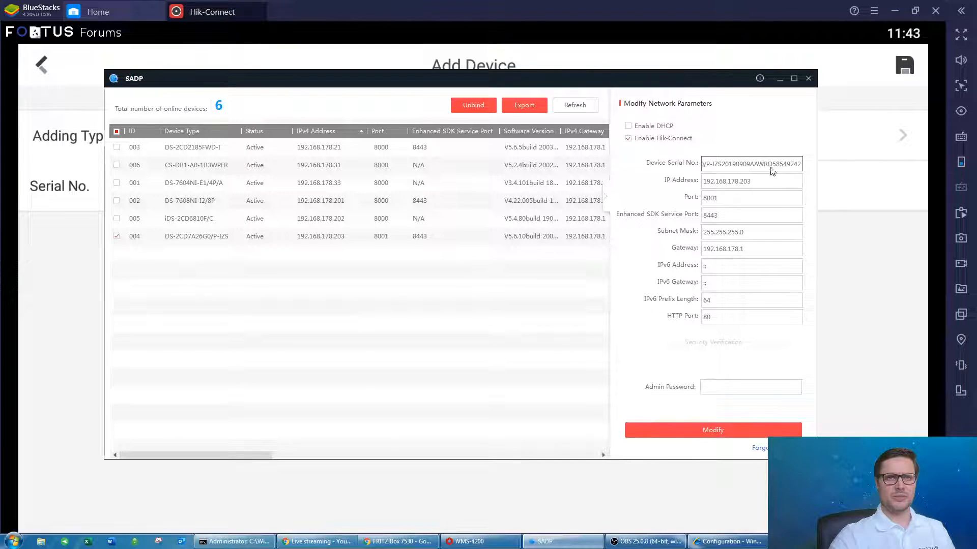
drag(768, 166, 801, 170)
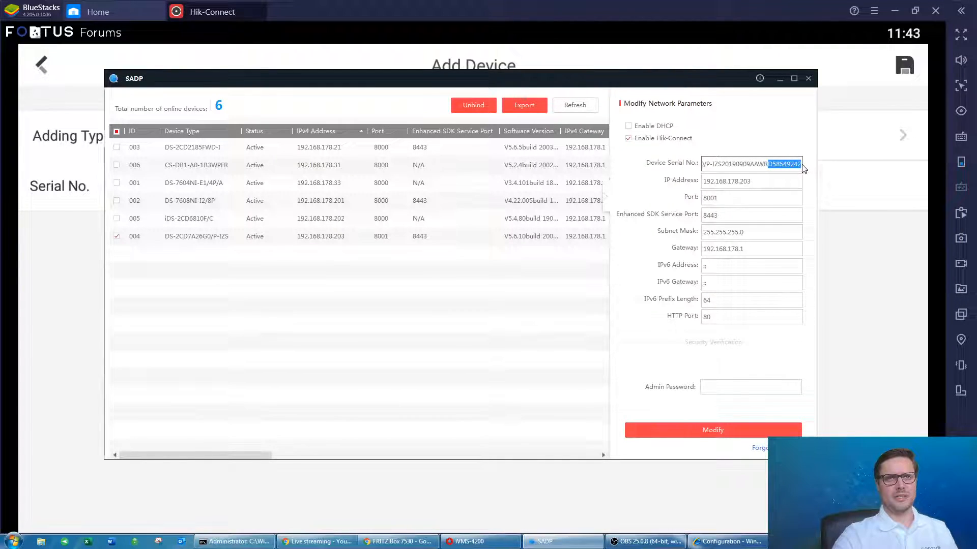
right_click(777, 169)
click(794, 176)
drag(571, 79, 976, 88)
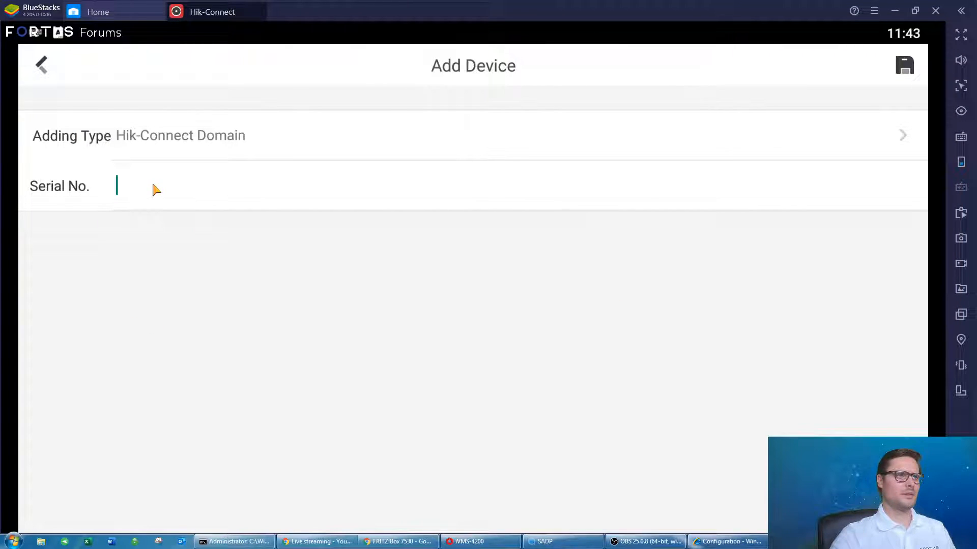
text(D)
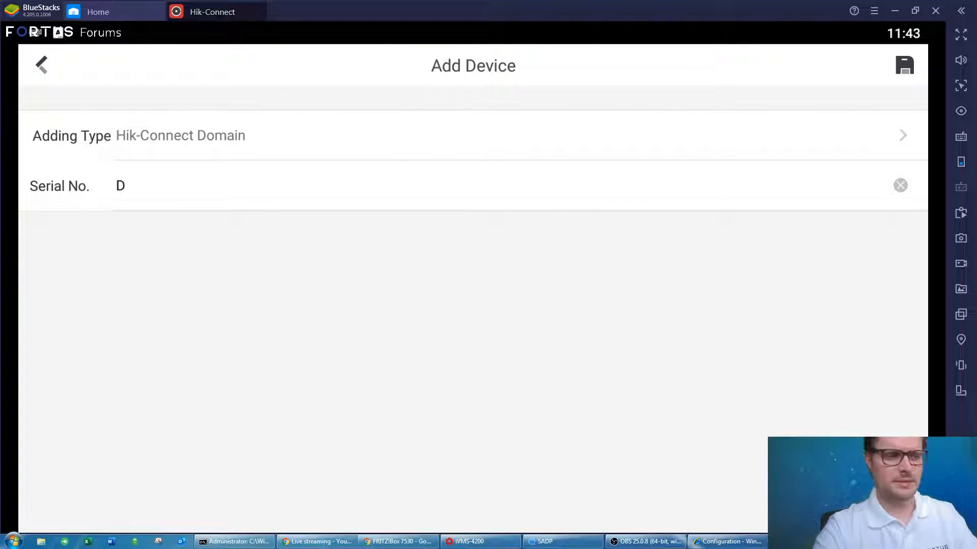
text(585)
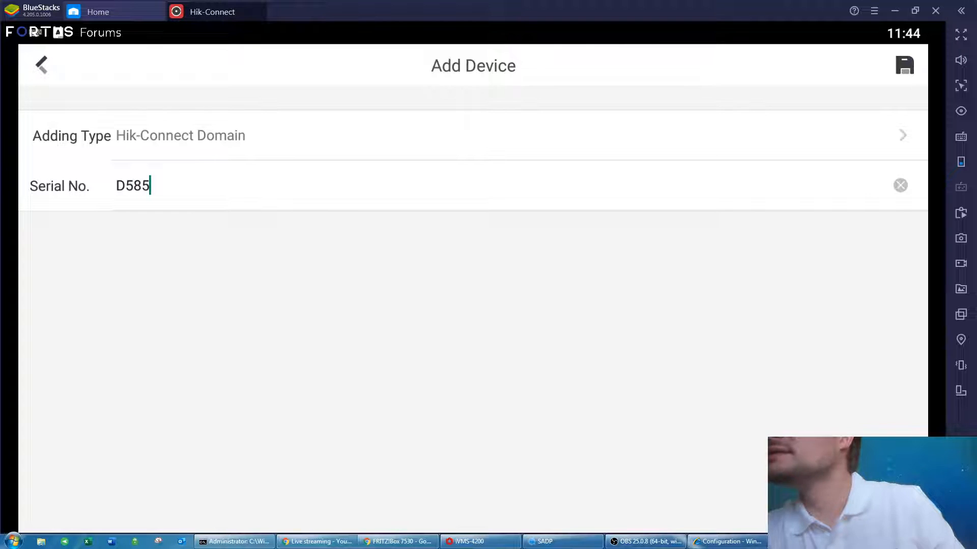
text(49)
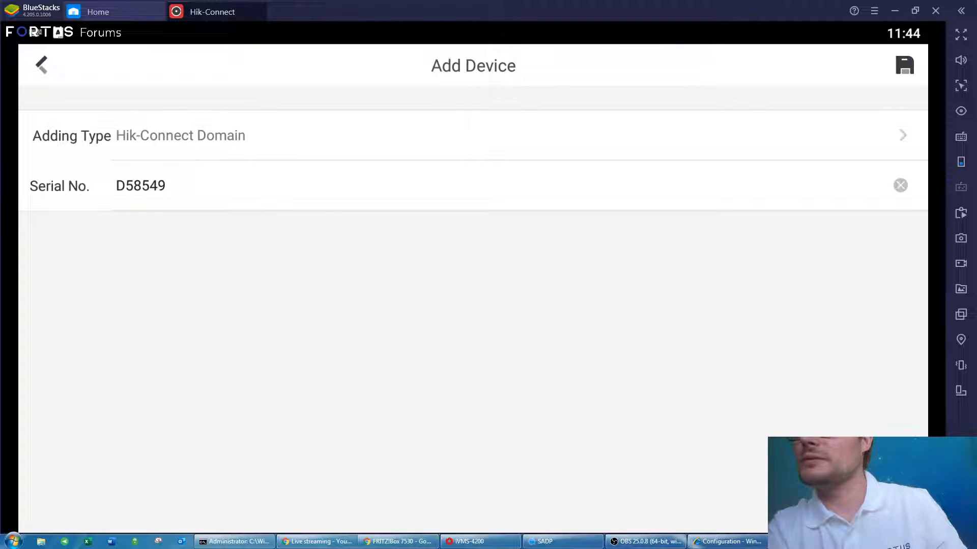
text(242)
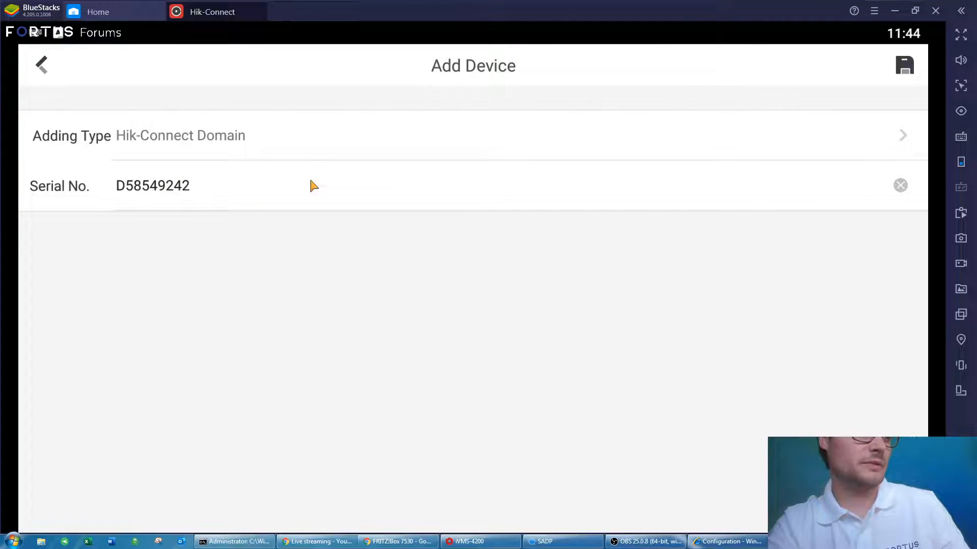
click(916, 11)
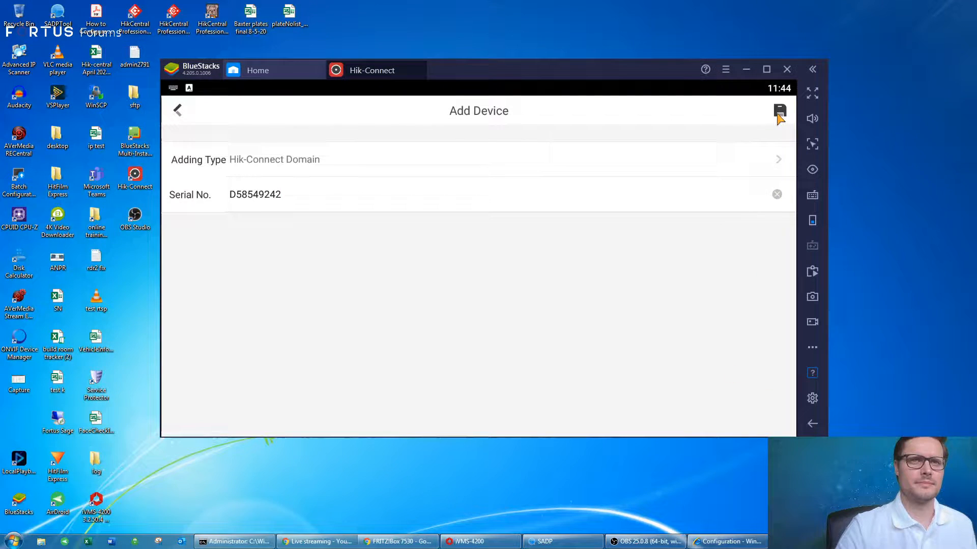
click(767, 70)
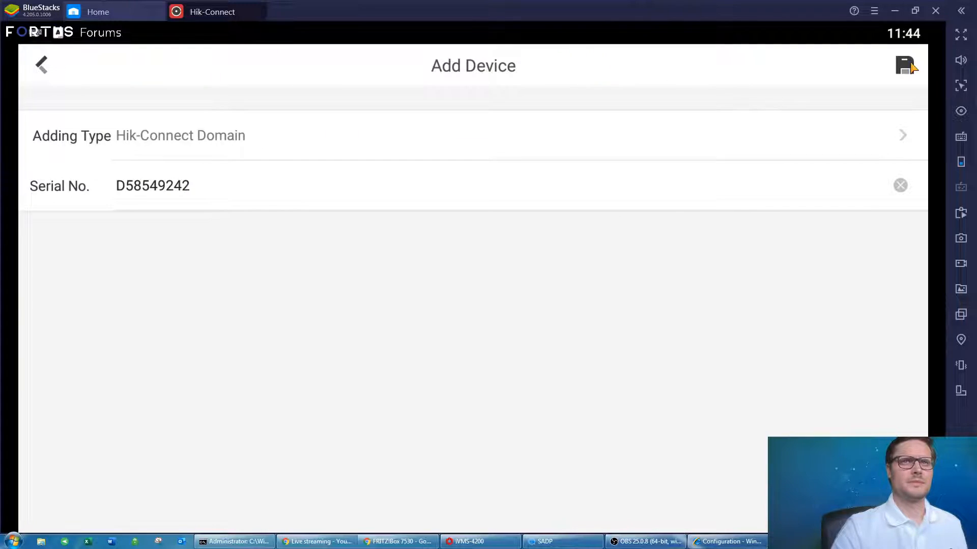
click(911, 67)
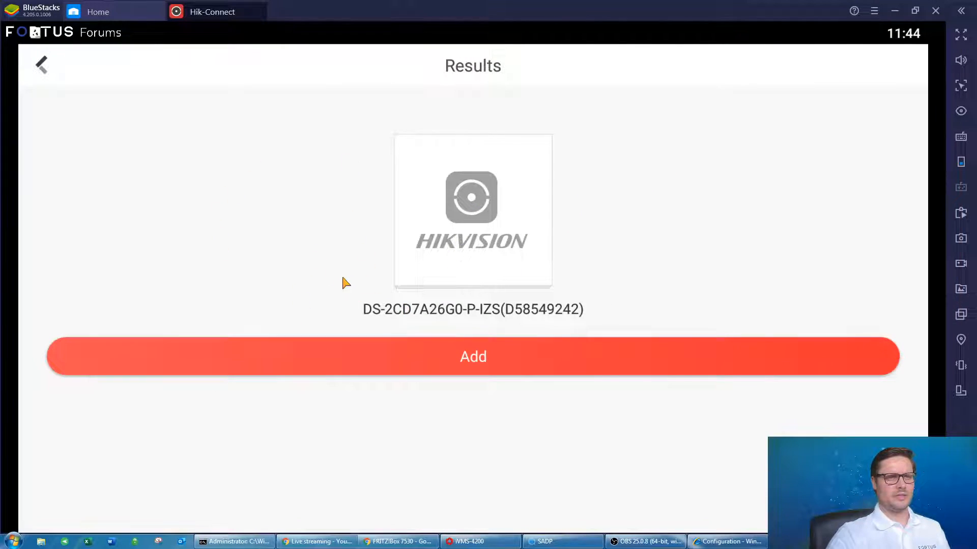
click(481, 352)
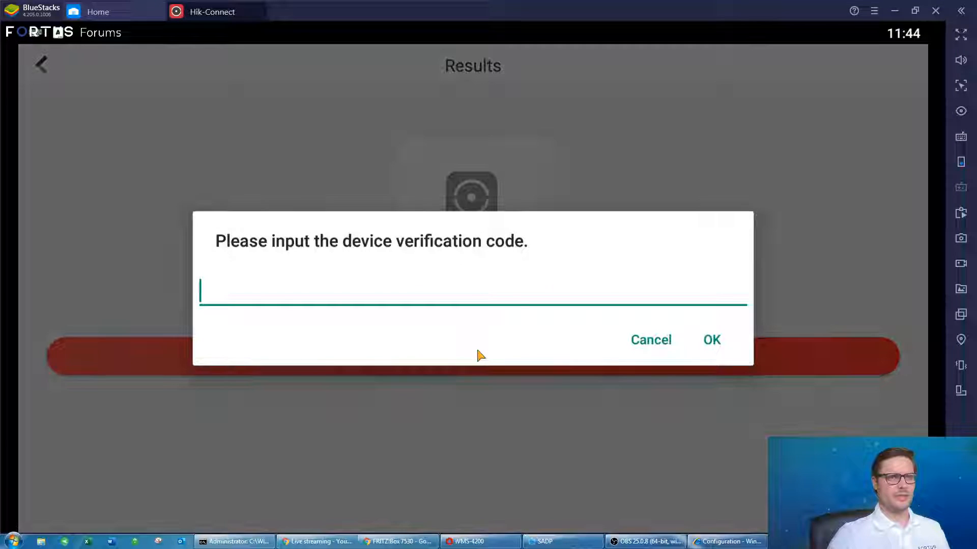
text(123456)
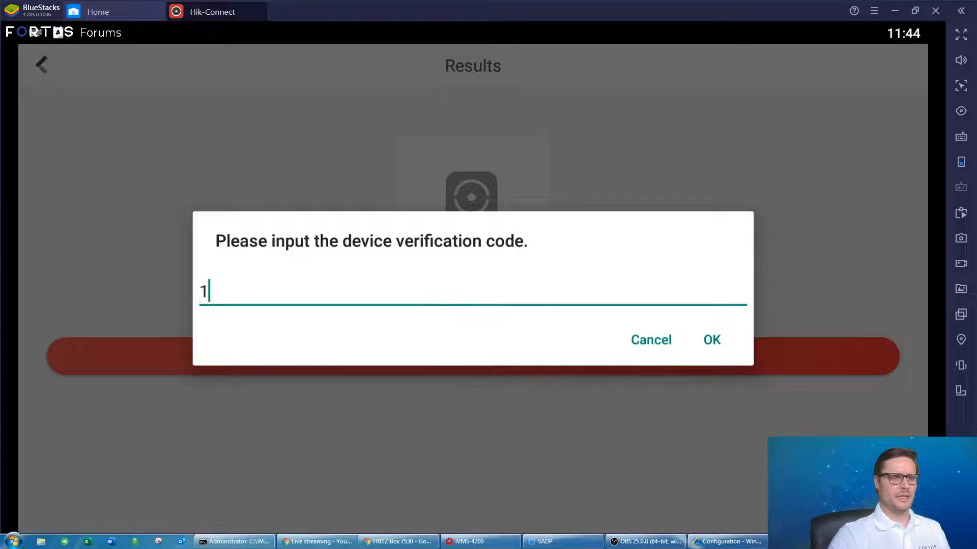
click(712, 347)
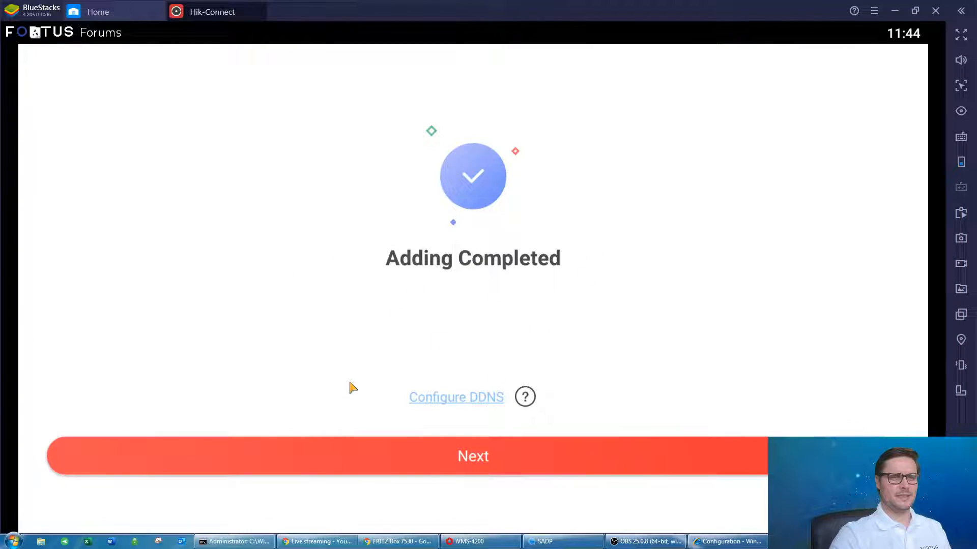
Continue past Adding Completed and save the camera alias as 'DS-2CD7A26G0- test'.
click(474, 458)
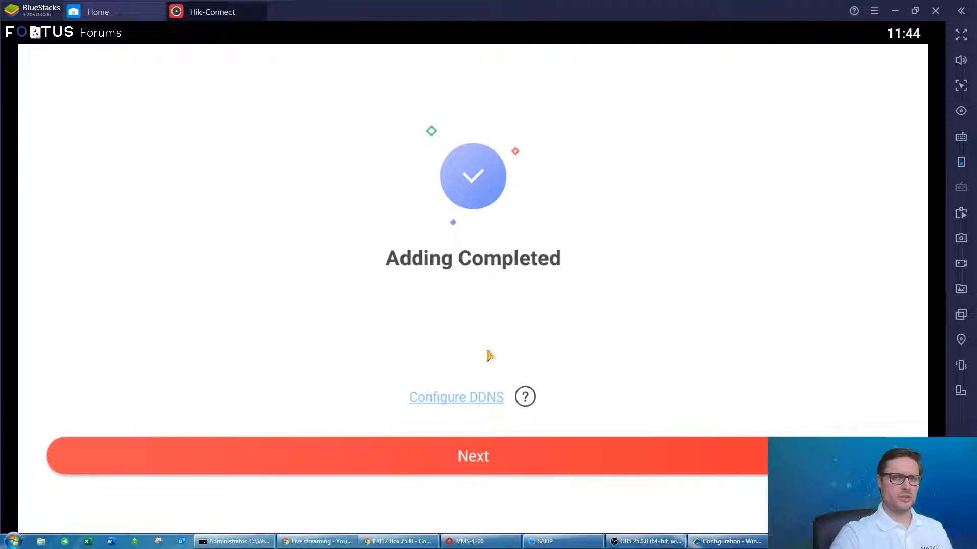
click(486, 459)
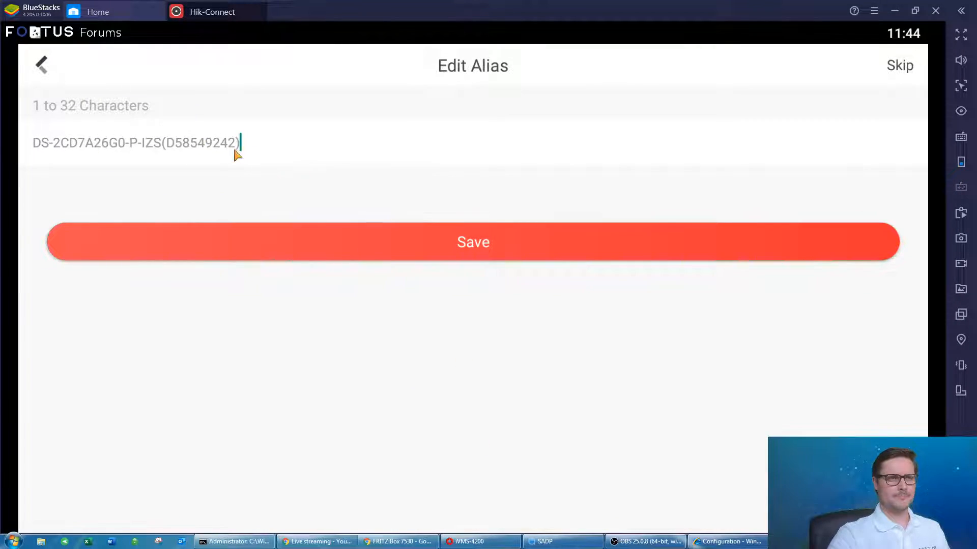
click(21, 143)
click(185, 149)
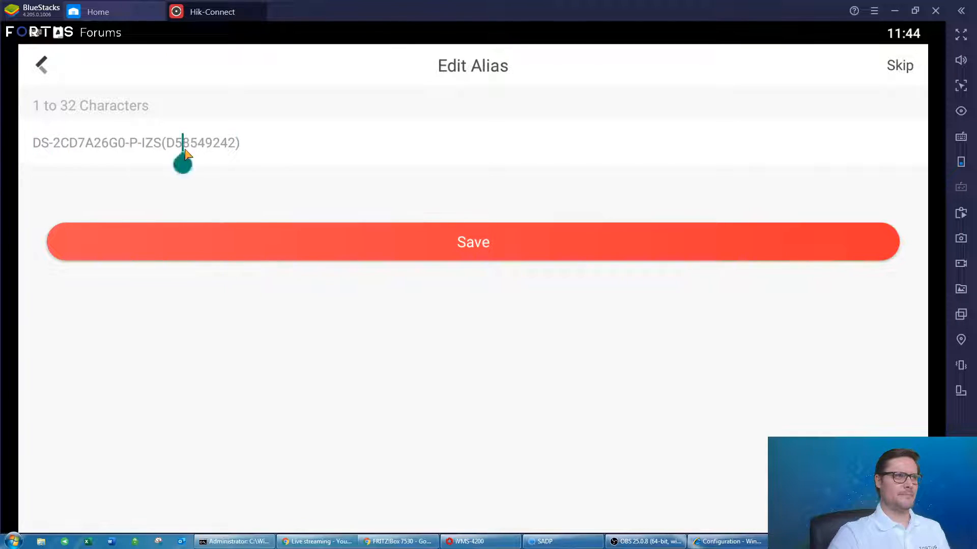
text(...)
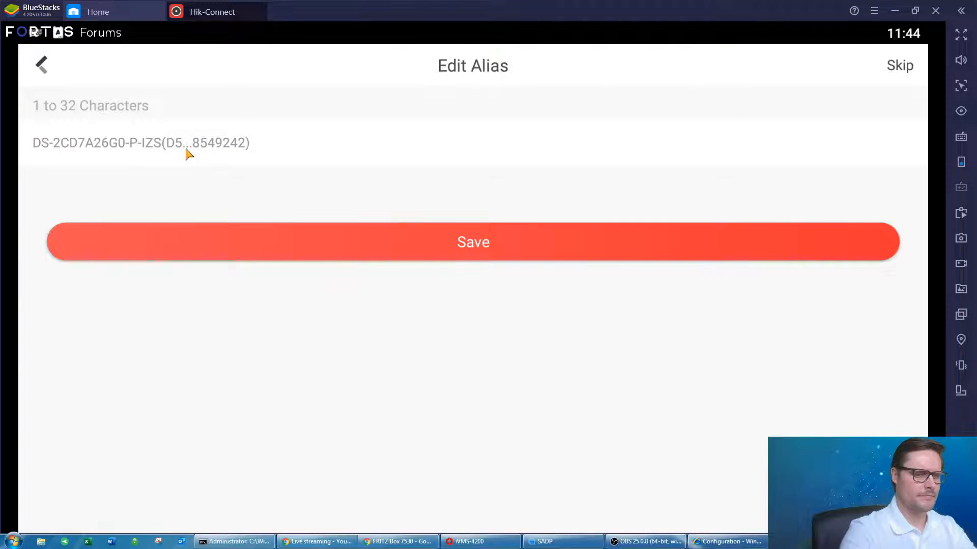
key(BackSpace)
key(BackSpace)
key(BackSpace)
key(BackSpace)
key(BackSpace)
key(BackSpace)
key(BackSpace)
key(BackSpace)
key(BackSpace)
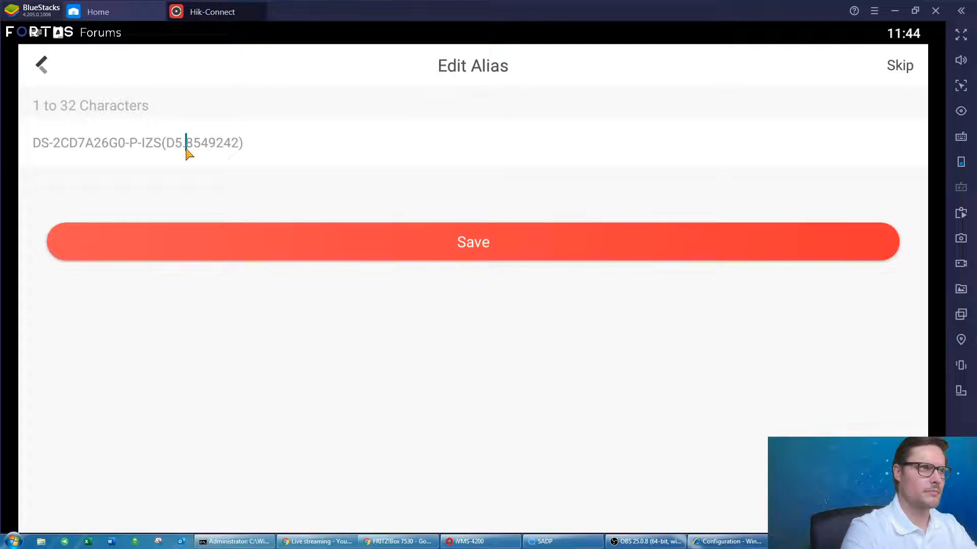
key(BackSpace)
key(BackSpace)
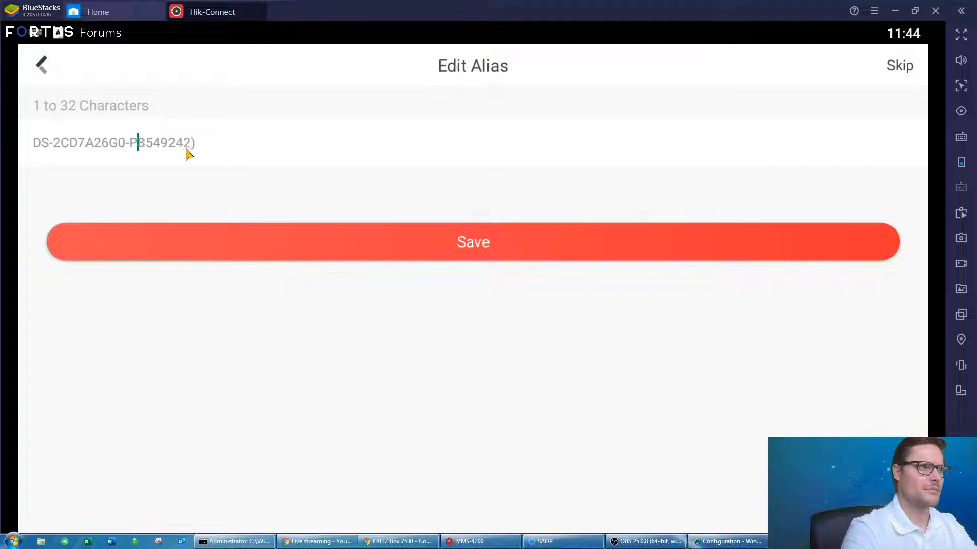
click(203, 153)
key(BackSpace)
key(BackSpace)
key(BackSpace)
key(BackSpace)
key(BackSpace)
key(BackSpace)
key(BackSpace)
key(BackSpace)
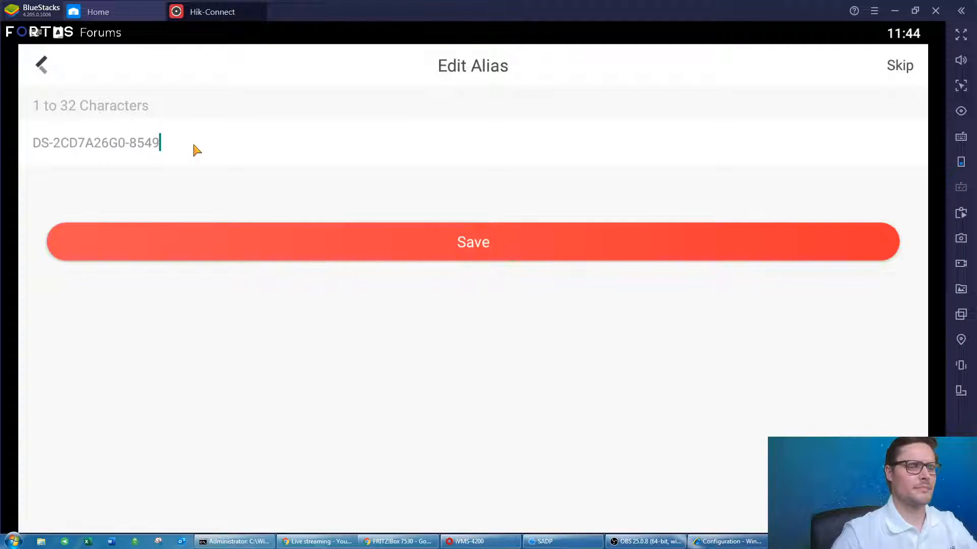
text(test)
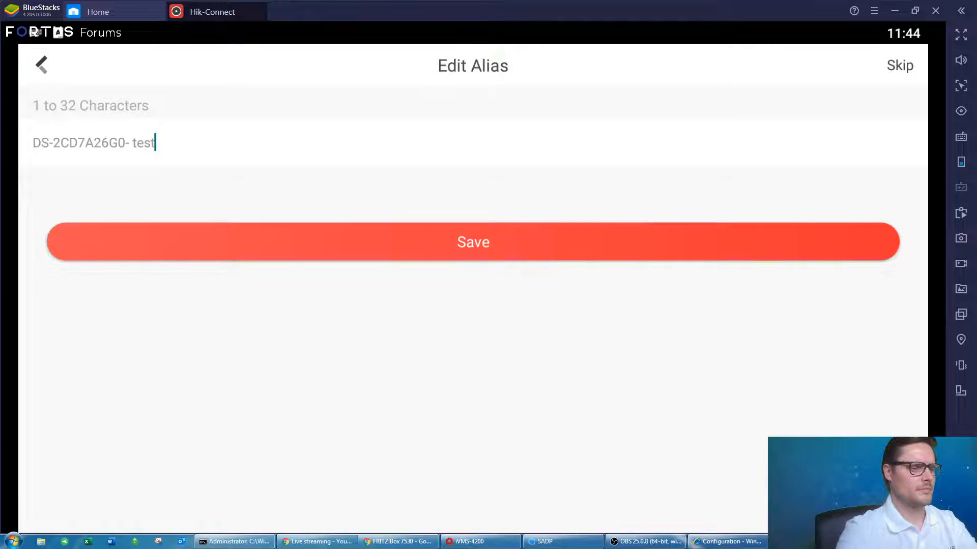
click(502, 236)
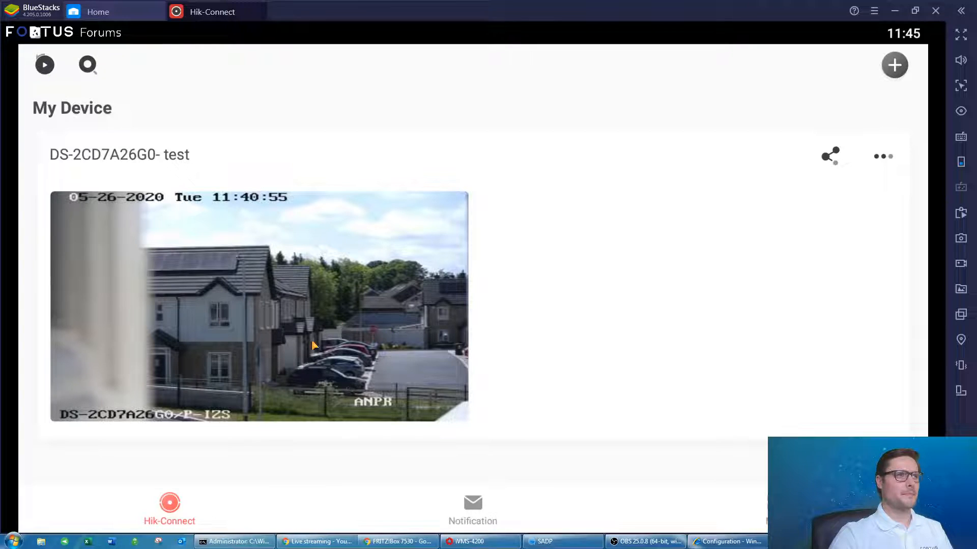
click(285, 301)
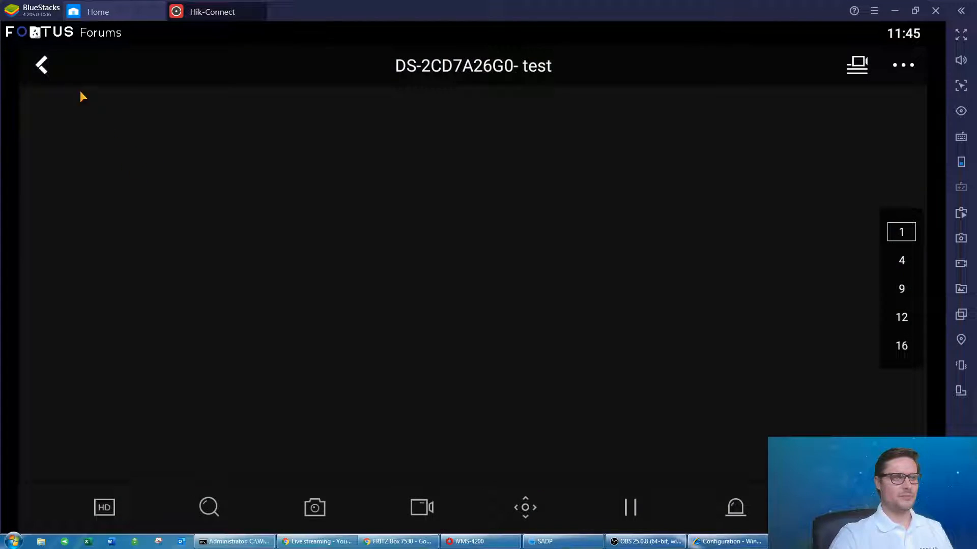
click(44, 72)
click(45, 67)
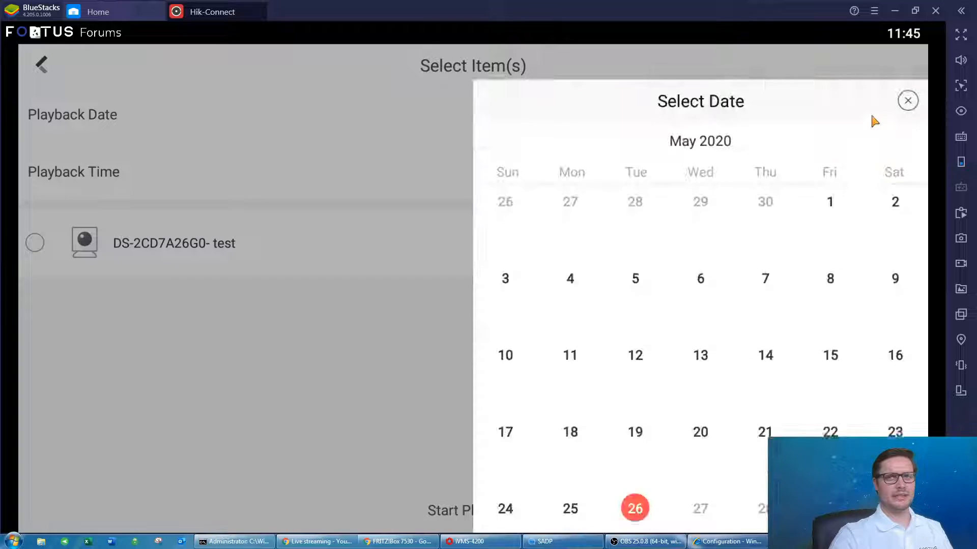
click(874, 121)
click(907, 65)
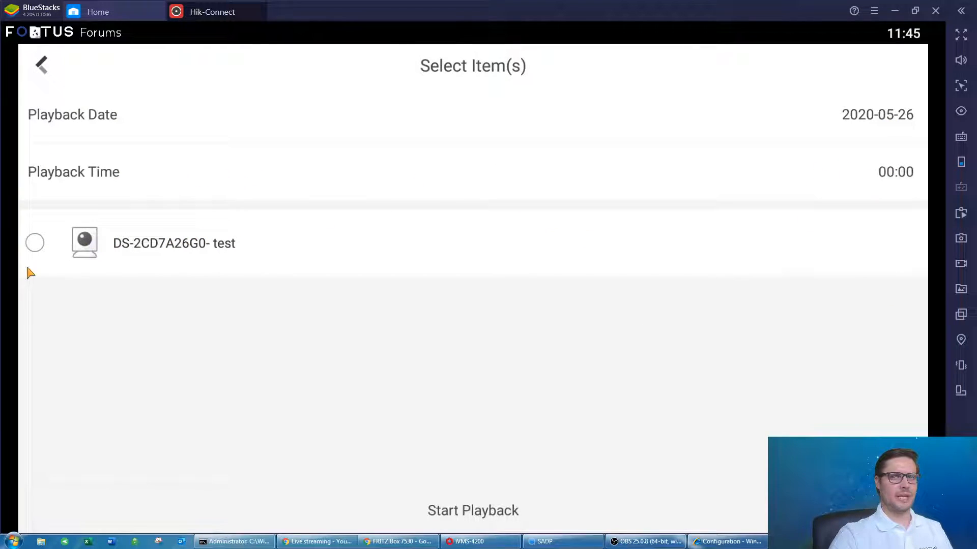
click(37, 245)
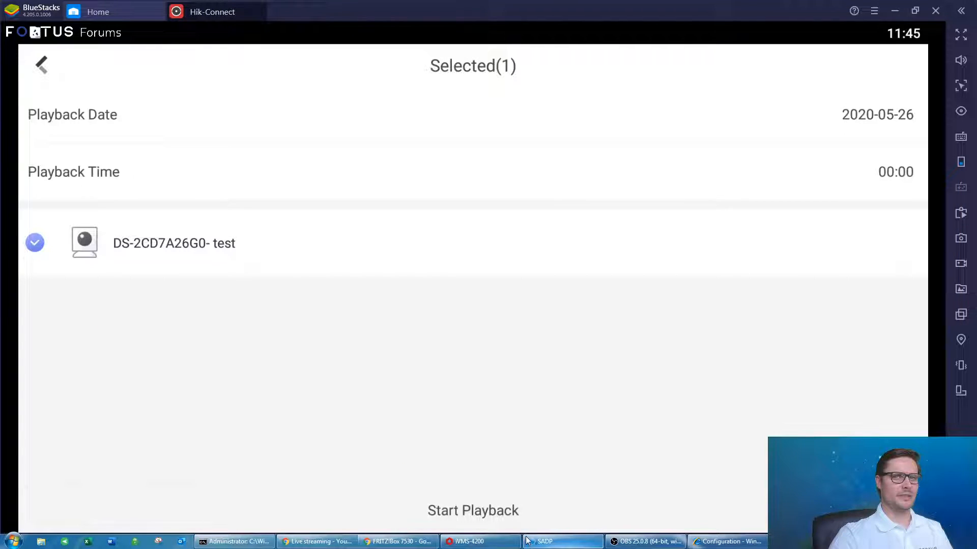
click(43, 64)
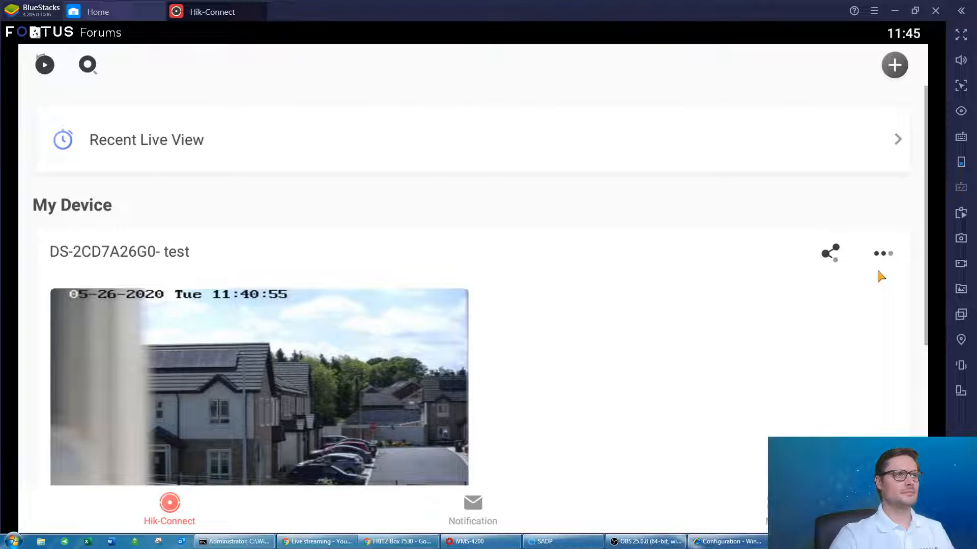
click(892, 256)
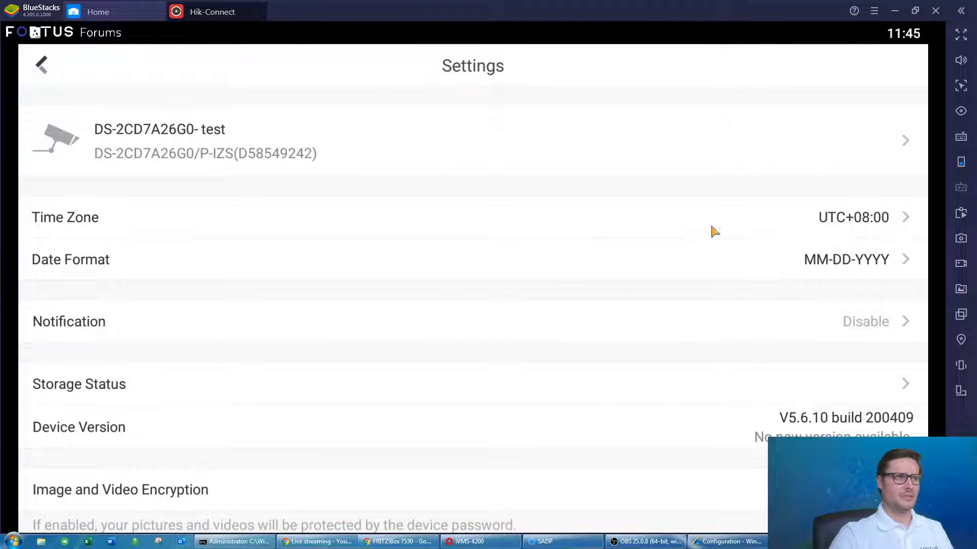
scroll(702, 238, down, 3)
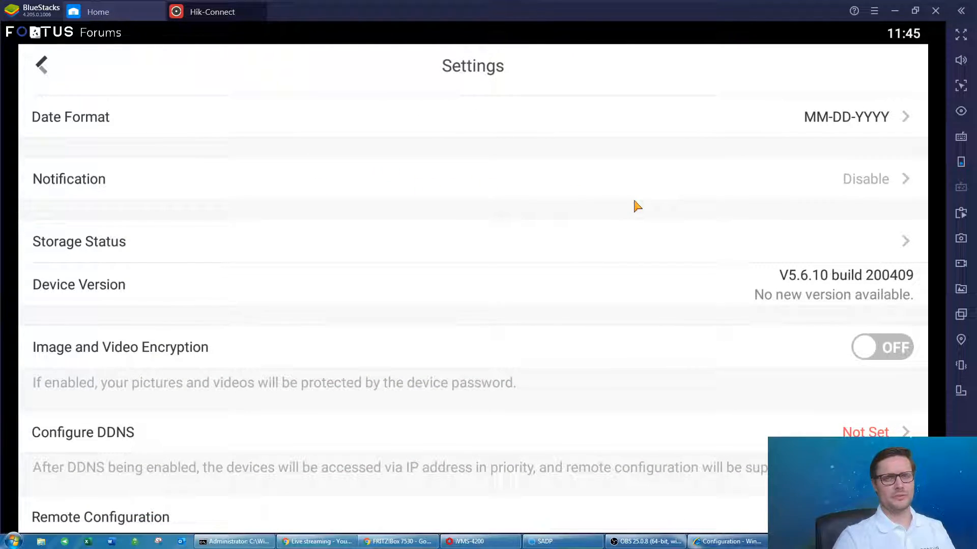
scroll(636, 191, up, 3)
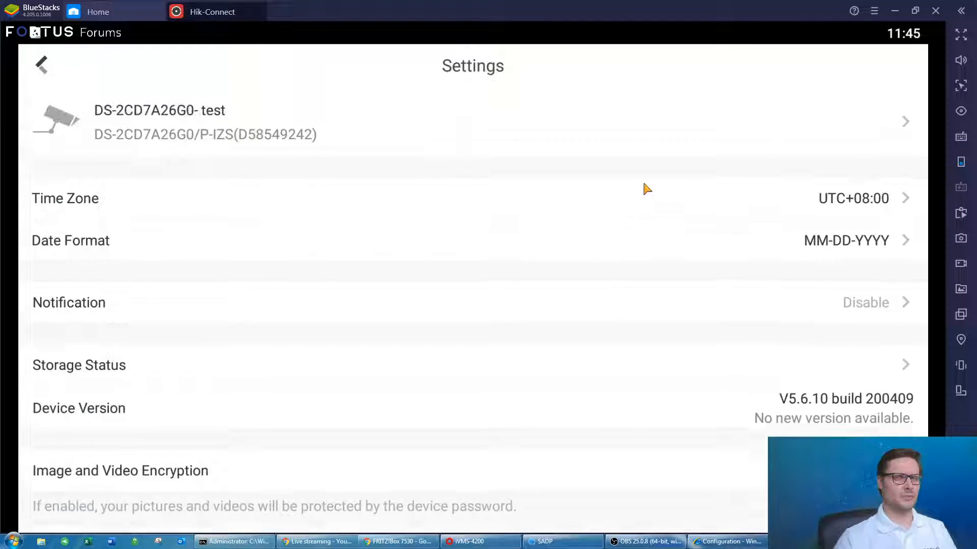
scroll(513, 294, down, 3)
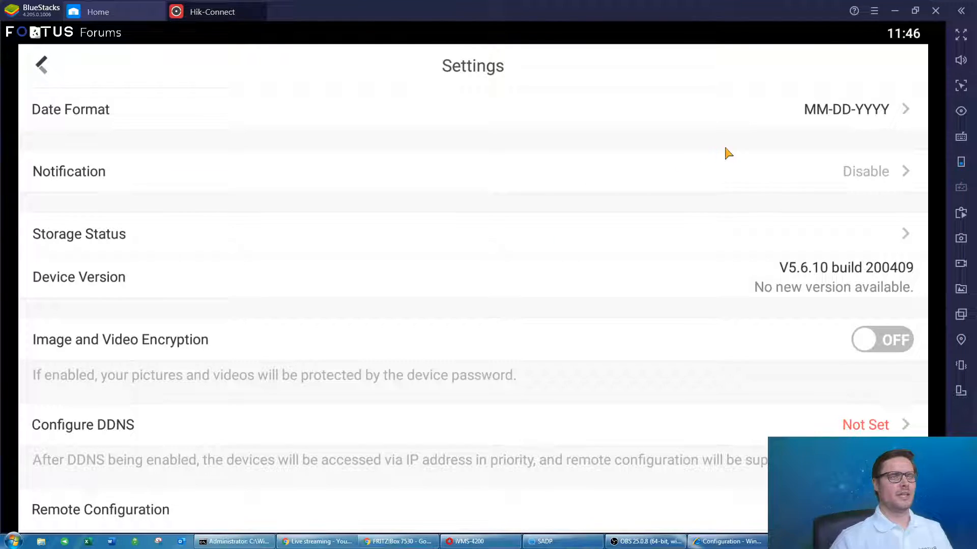
scroll(645, 183, down, 2)
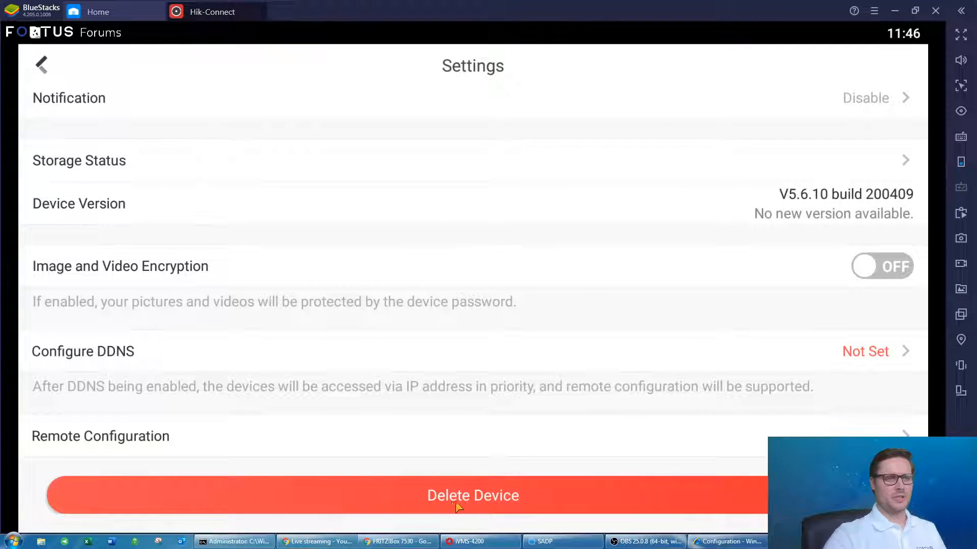
click(41, 65)
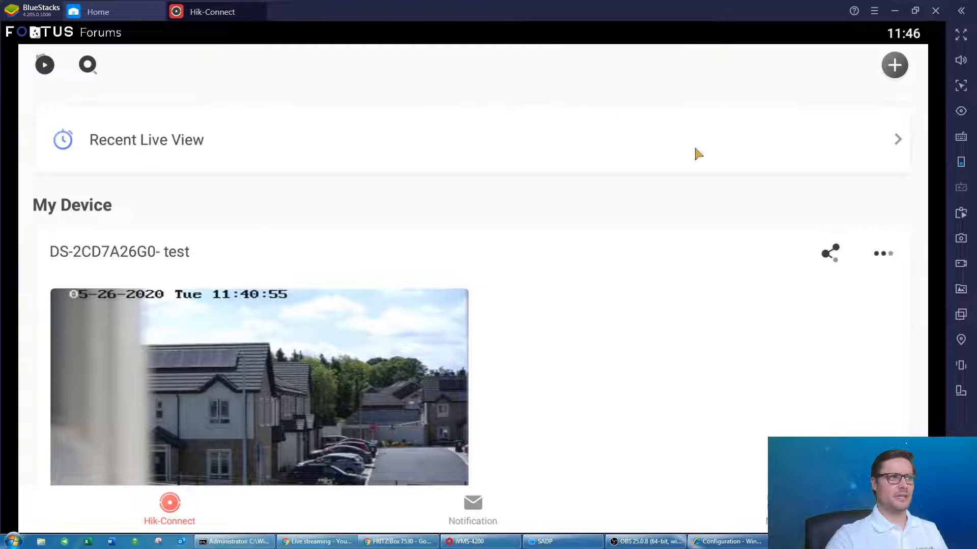
Go through the Notification page to More and open Manage Sharing Settings.
scroll(504, 400, down, 2)
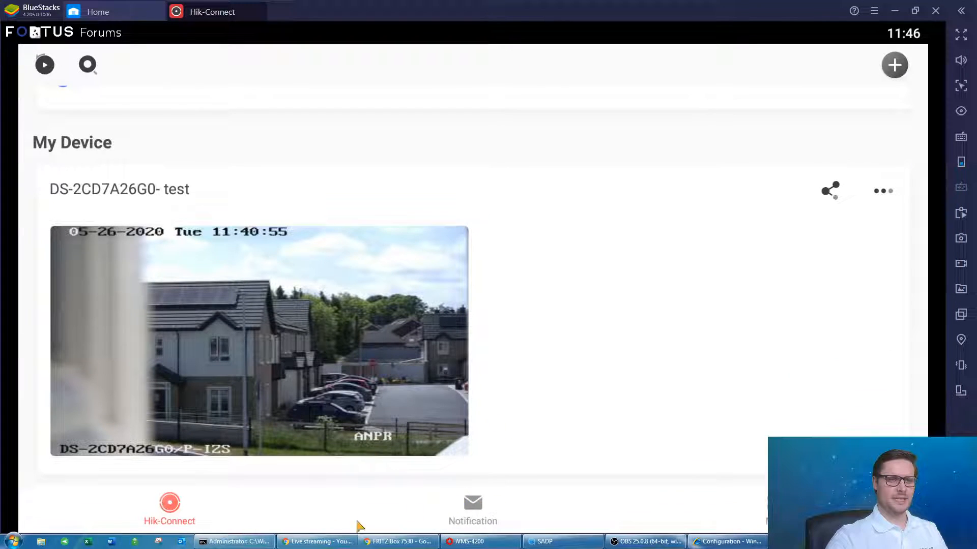
scroll(458, 417, down, 1)
click(476, 496)
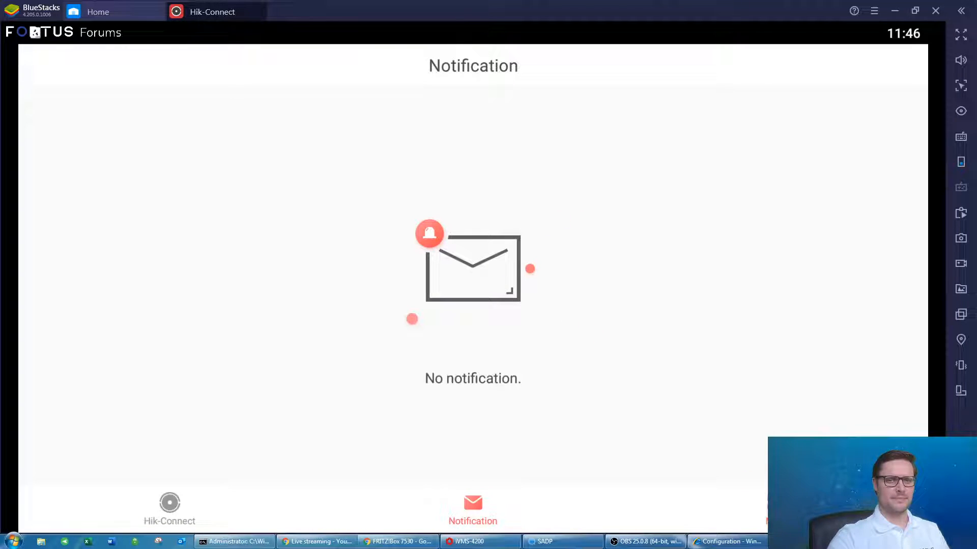
click(776, 506)
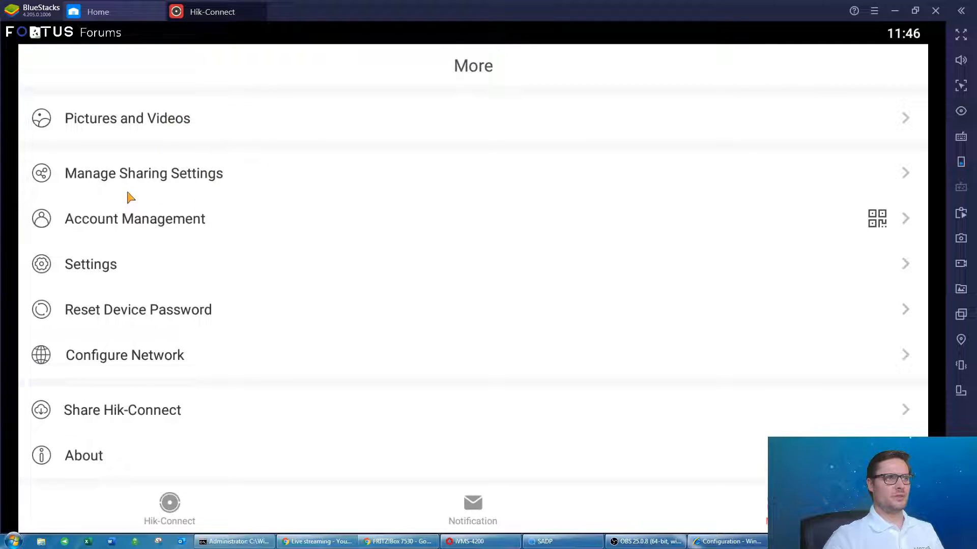
click(221, 182)
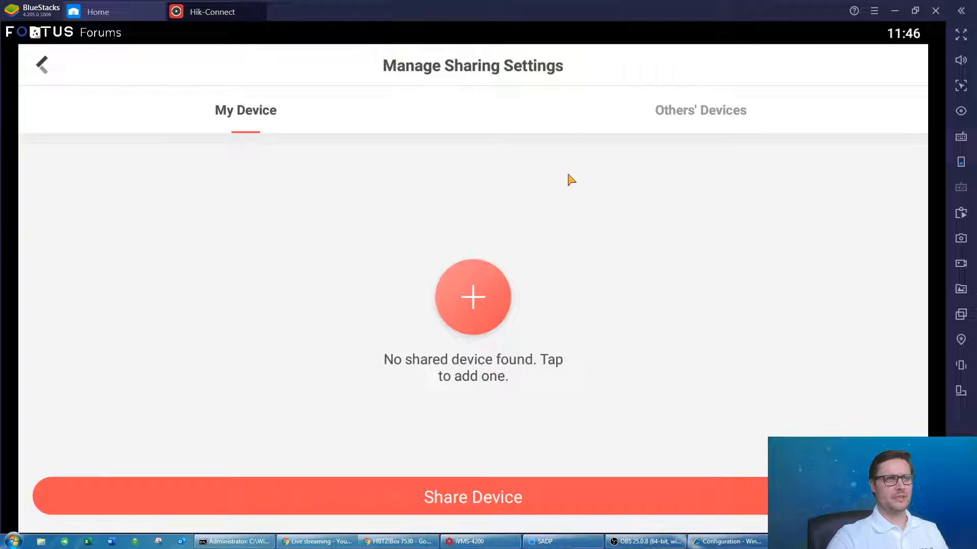
Start sharing the camera and open the Email Address/Mobile Phone Number recipient search.
click(477, 299)
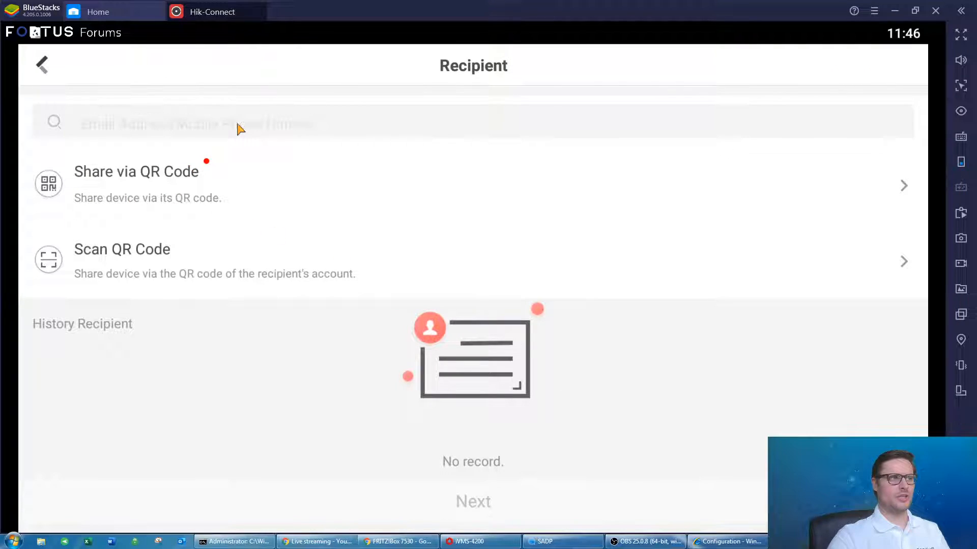
click(299, 128)
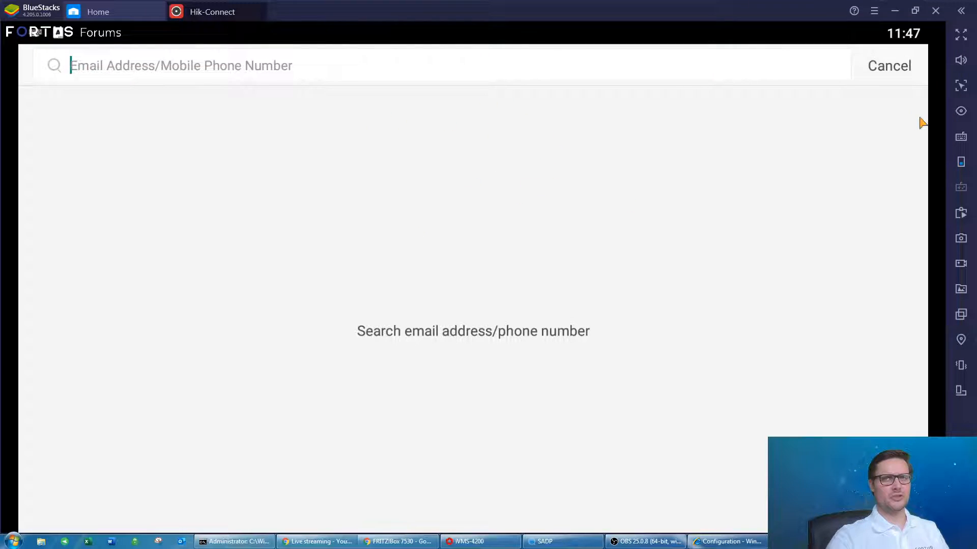
click(891, 72)
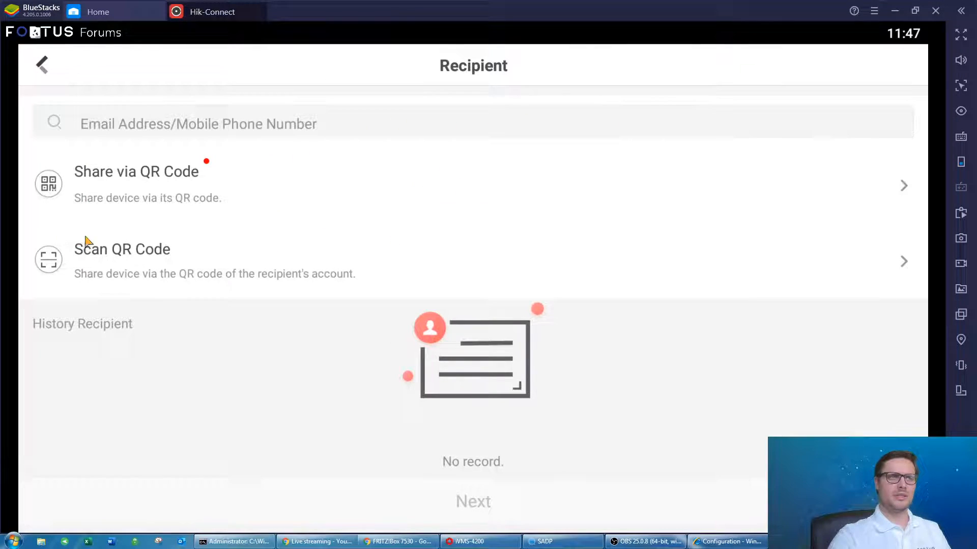
click(41, 72)
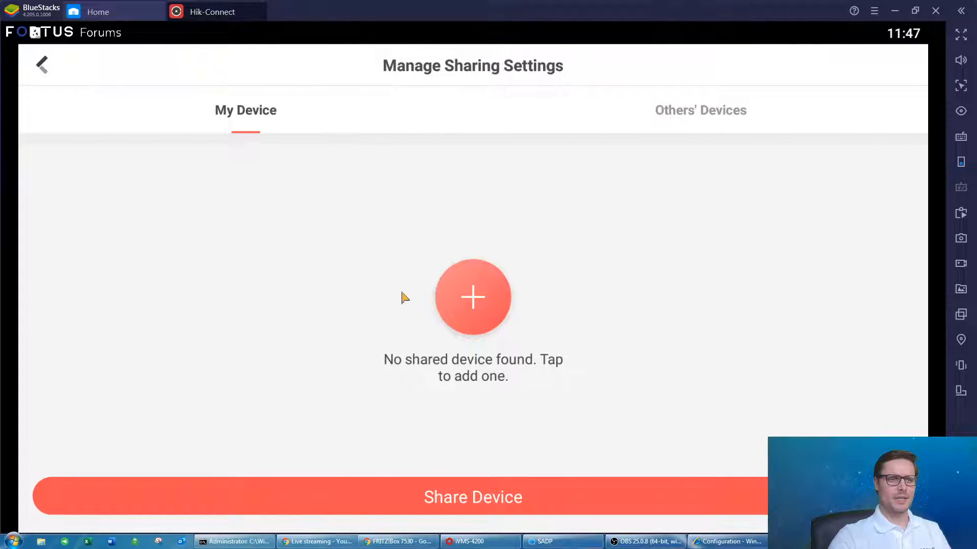
click(483, 304)
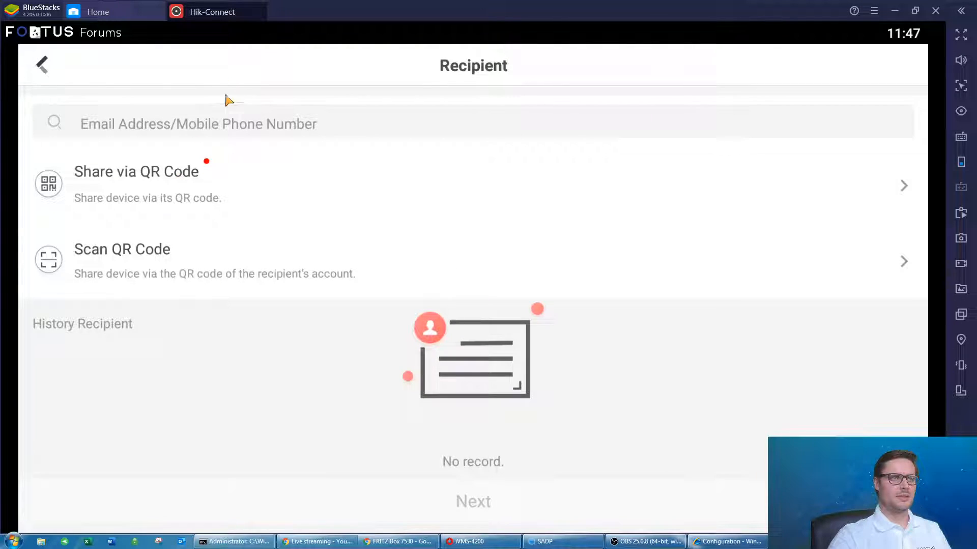
click(241, 120)
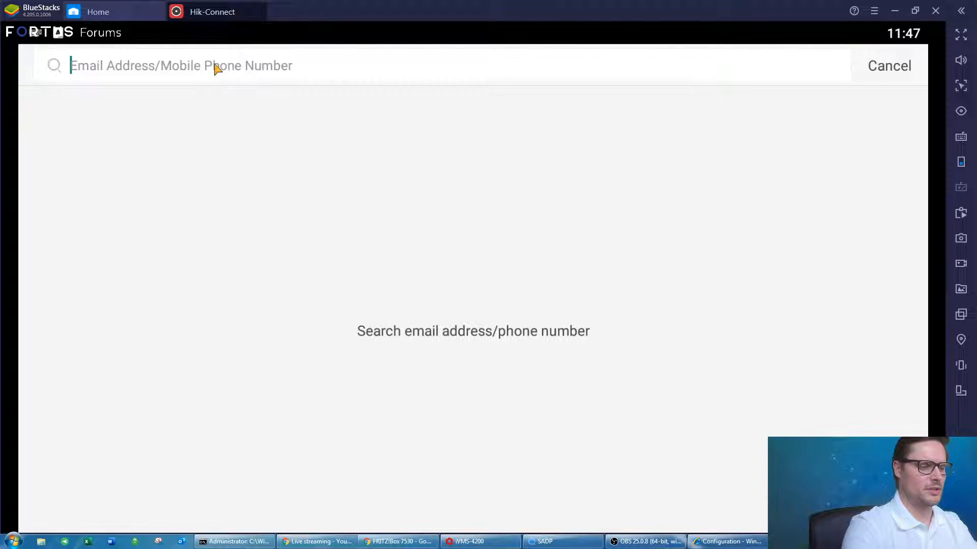
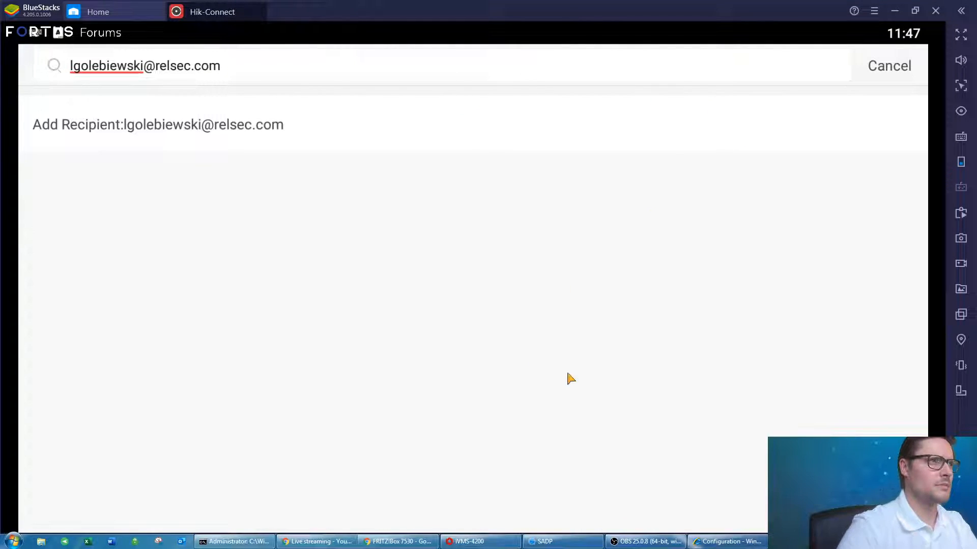
Type the recipient's e-mail address into the search, correcting typos.
click(915, 10)
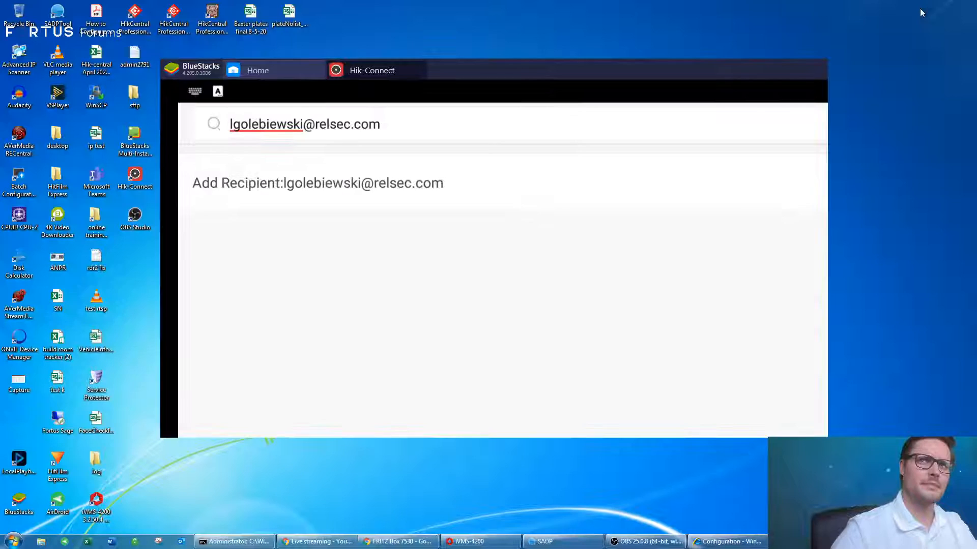
click(367, 116)
click(362, 113)
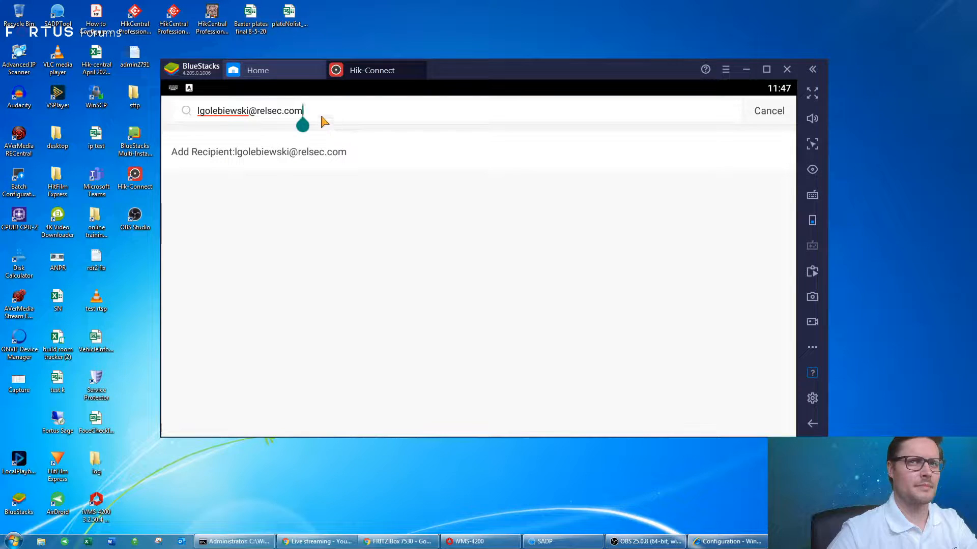
Add that address as a recipient with the remark 'Test' and confirm.
click(261, 158)
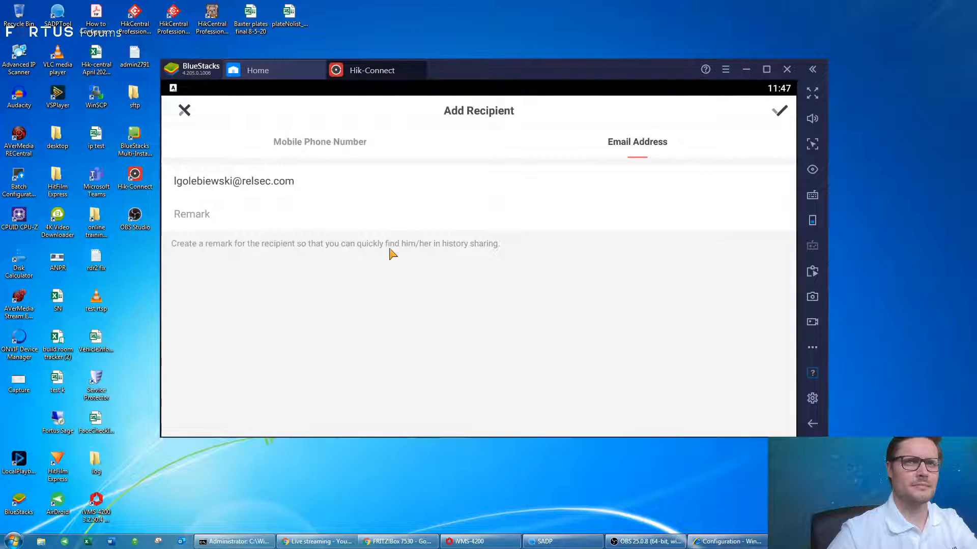
click(310, 207)
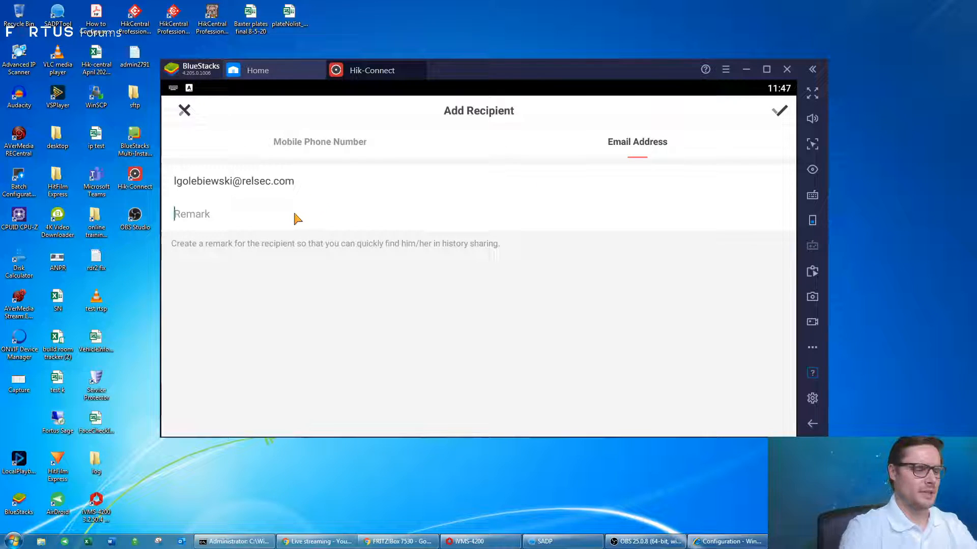
text(Tes)
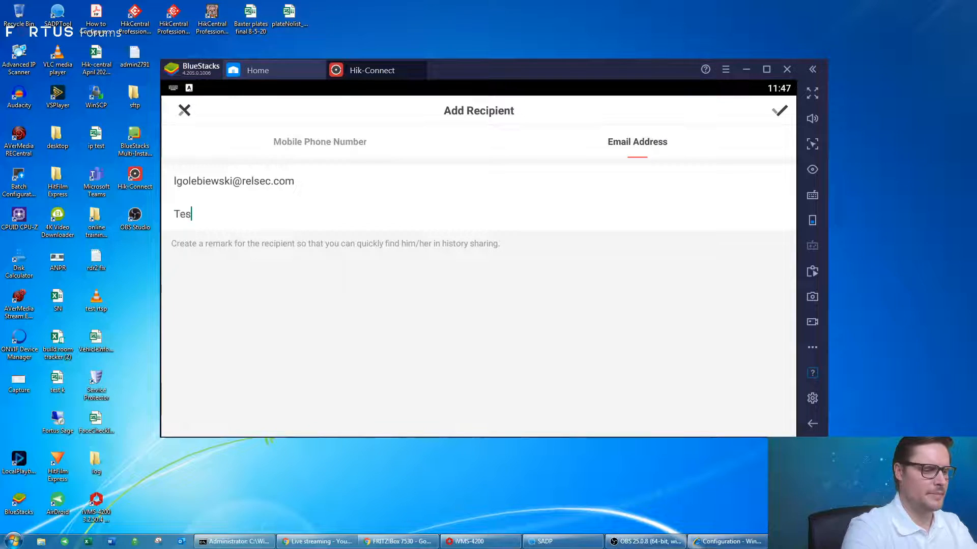
text(t)
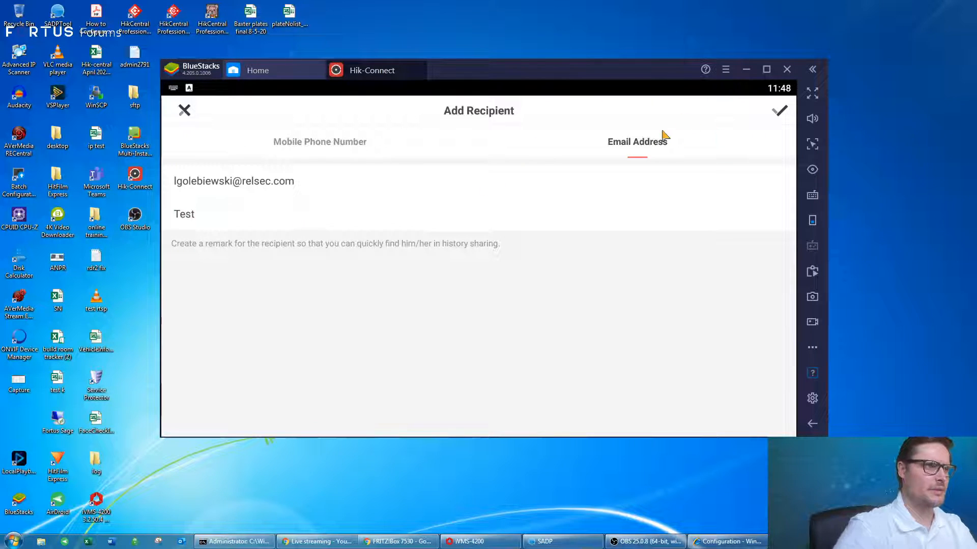
click(779, 111)
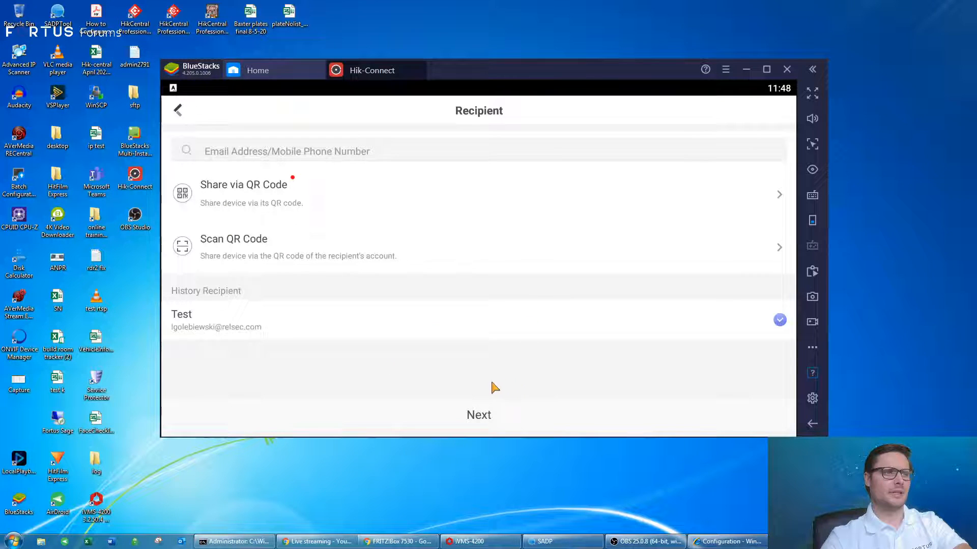
Share the DS-2CD7A26G0- test camera with its permissions saved, then tap Finish.
click(486, 417)
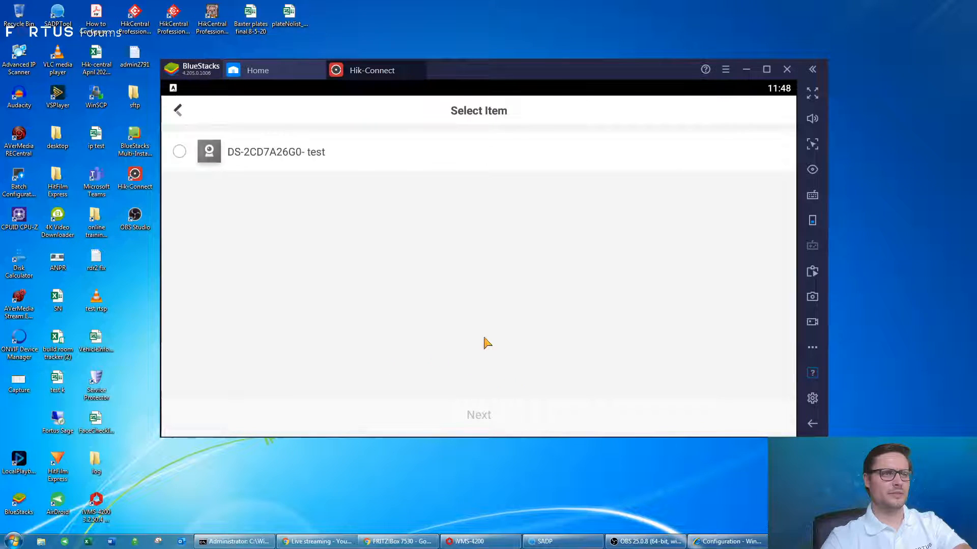
click(179, 153)
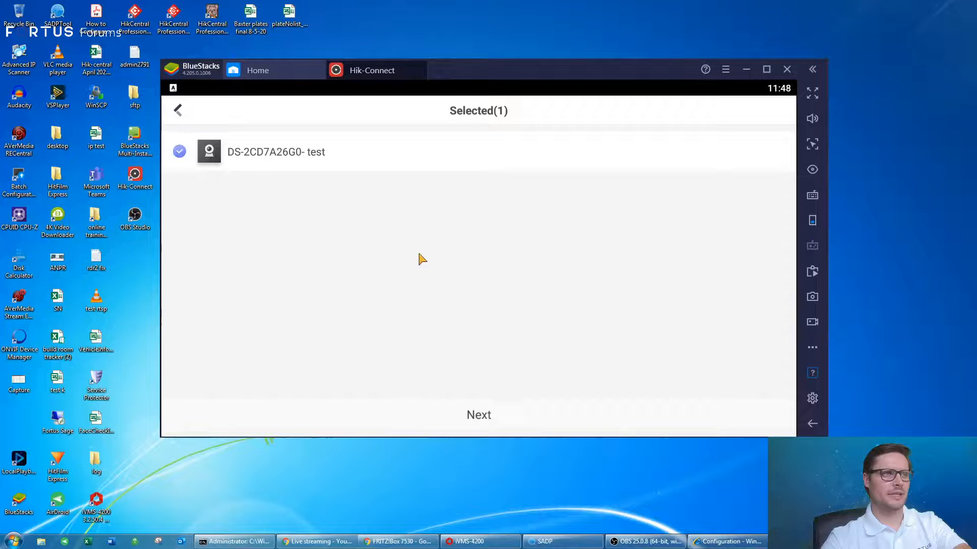
click(479, 416)
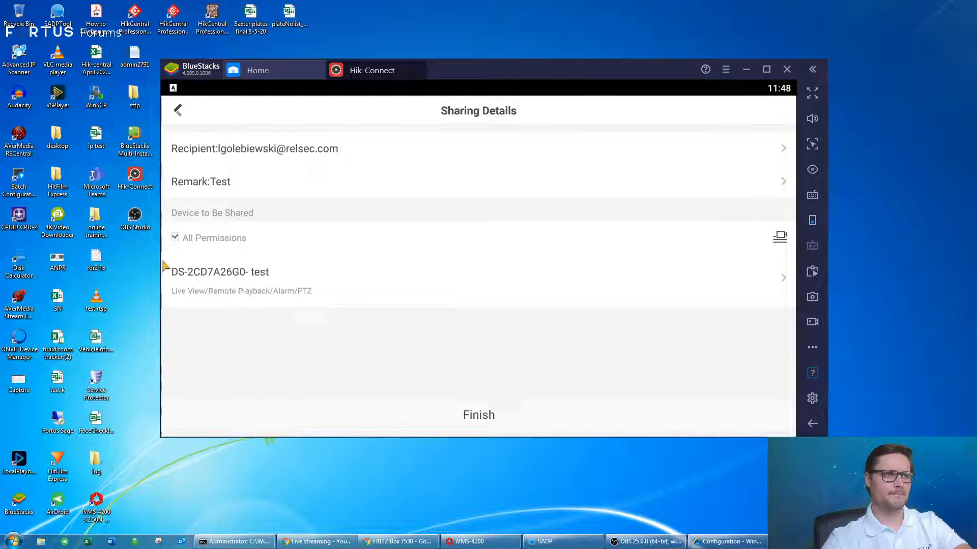
click(783, 281)
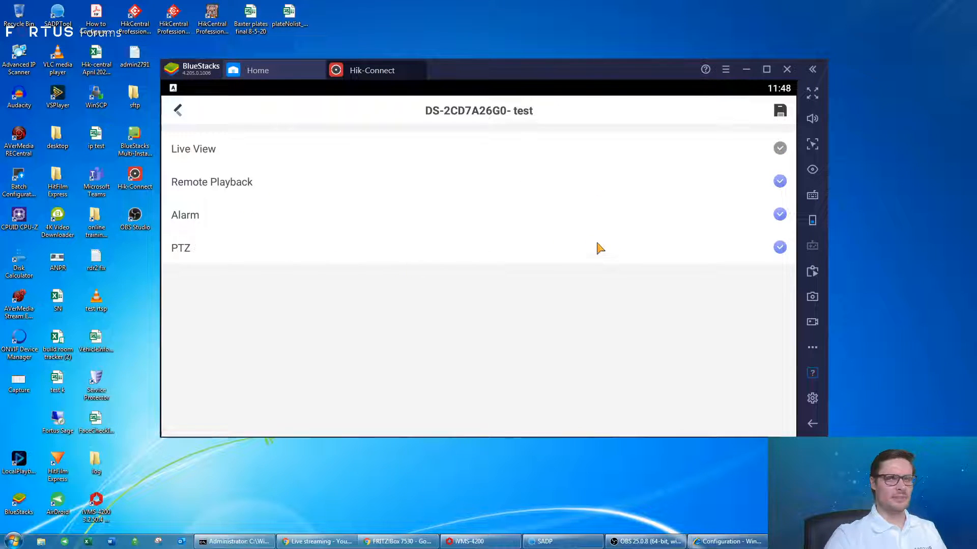
click(772, 113)
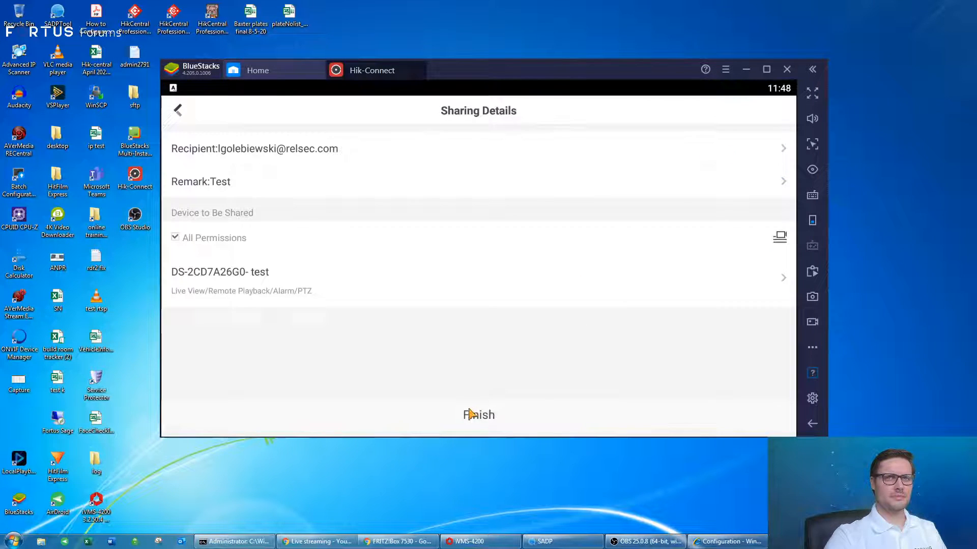
click(468, 425)
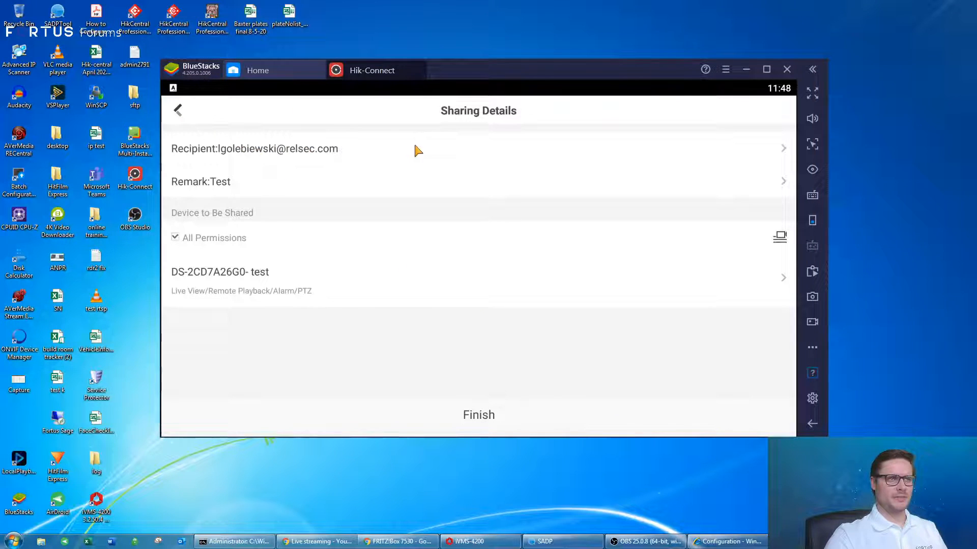
View the recipient details, then back out of the Sharing Details page.
click(430, 153)
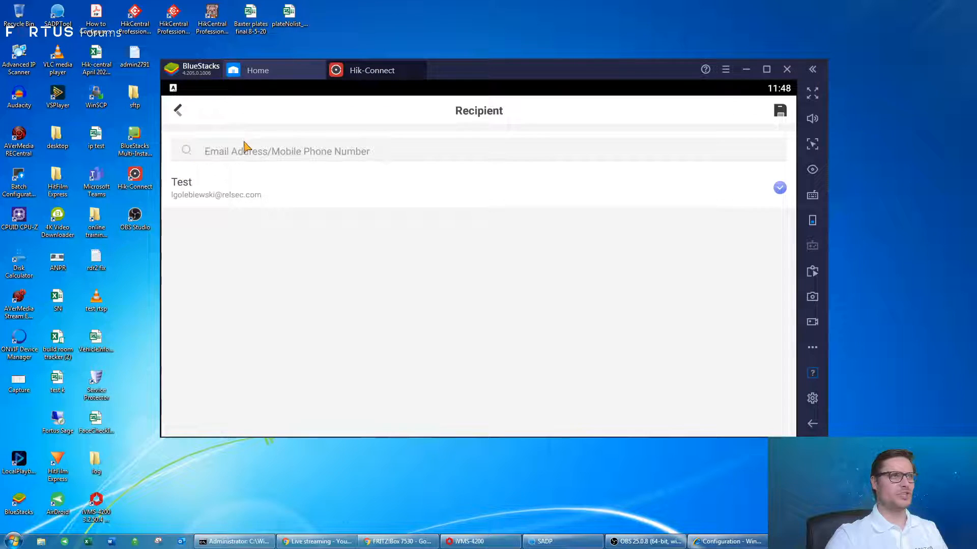
click(177, 112)
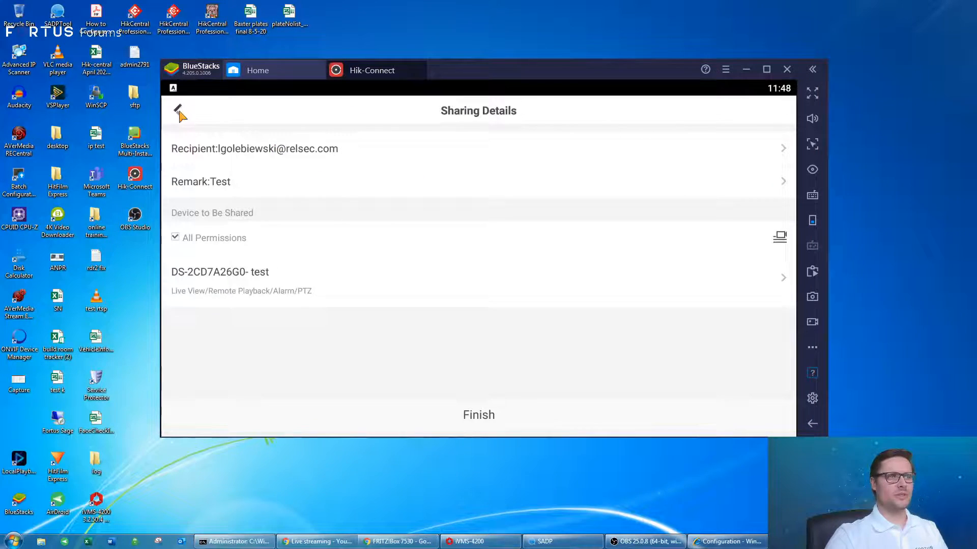
click(179, 112)
Discard the unsaved share, briefly check the camera's live view and share page, then return to More.
click(359, 302)
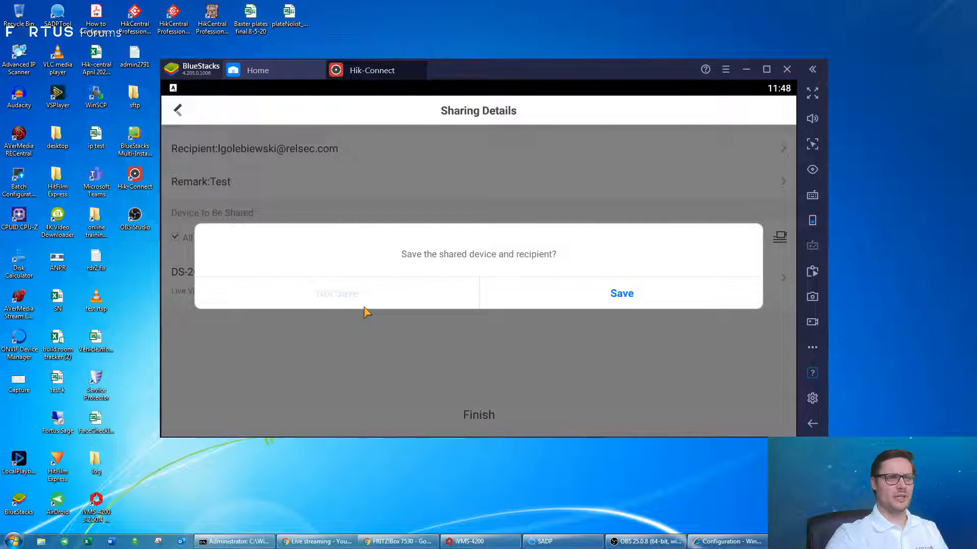
click(178, 111)
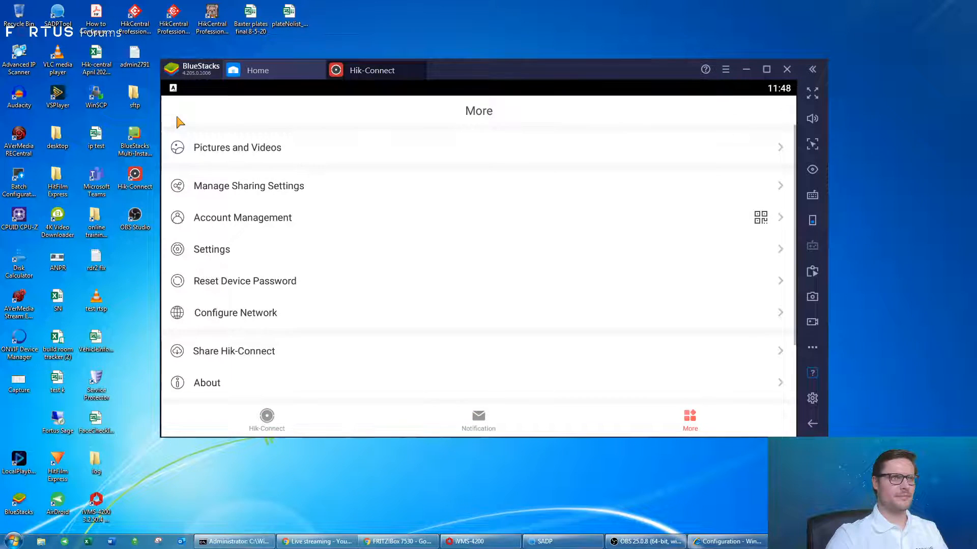
click(274, 418)
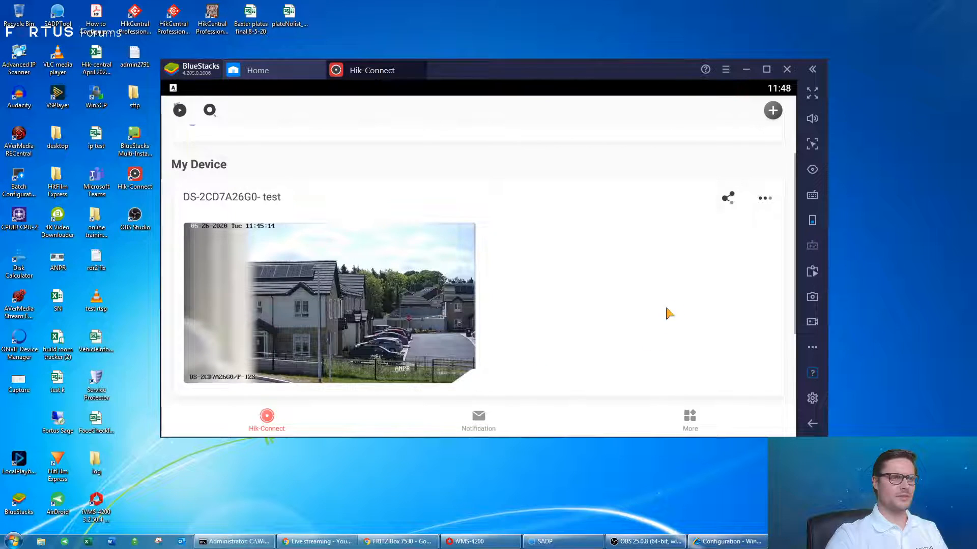
click(668, 313)
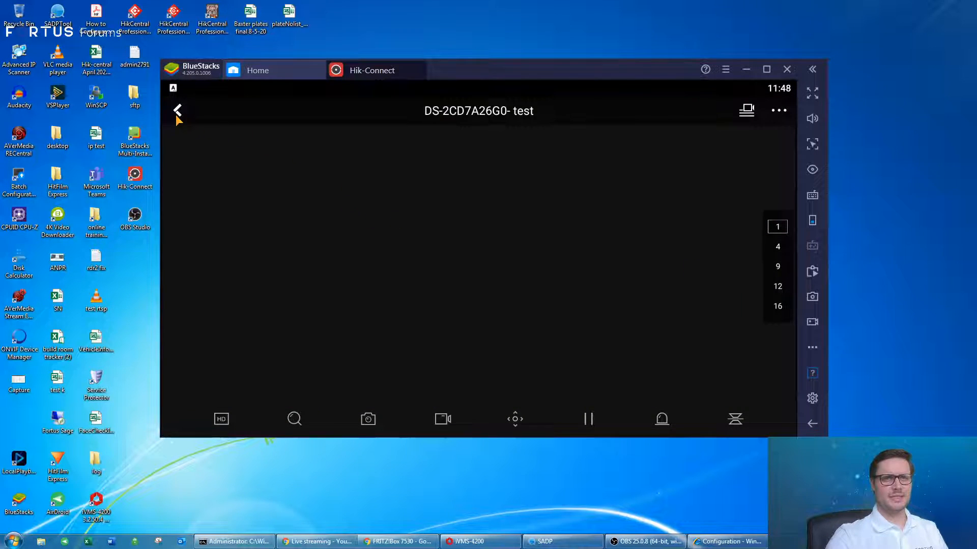
click(177, 114)
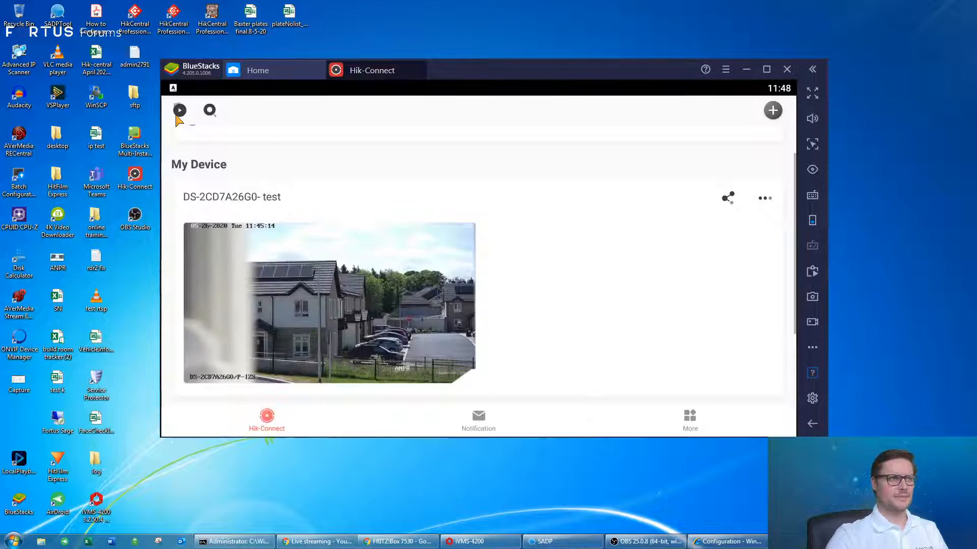
click(728, 200)
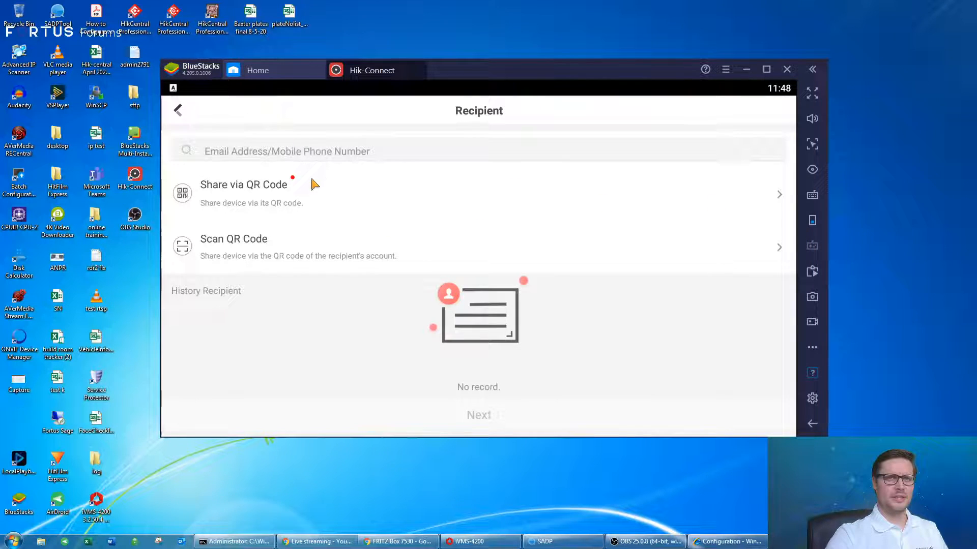
click(178, 115)
click(689, 416)
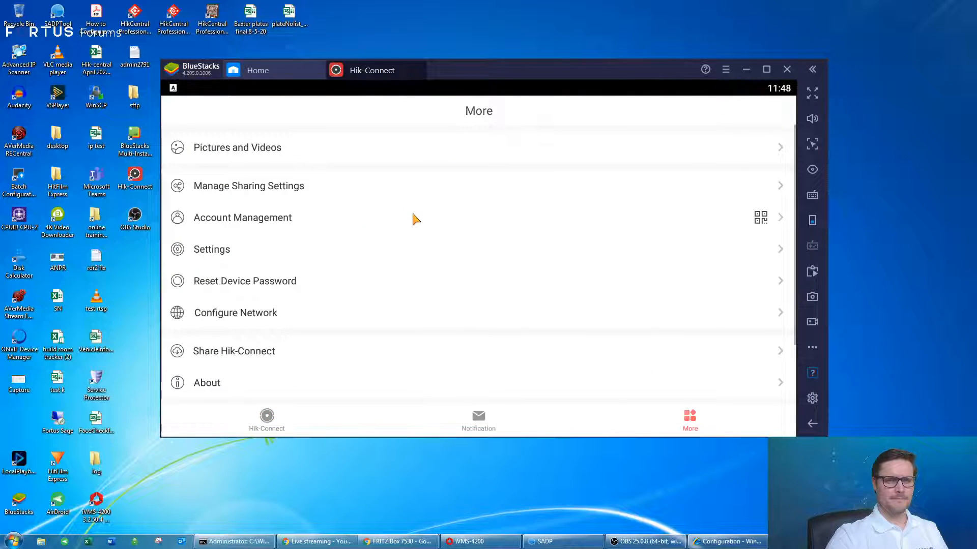
Turn off Tablet Mode in the app settings and go back to More.
scroll(242, 255, down, 3)
scroll(273, 225, up, 3)
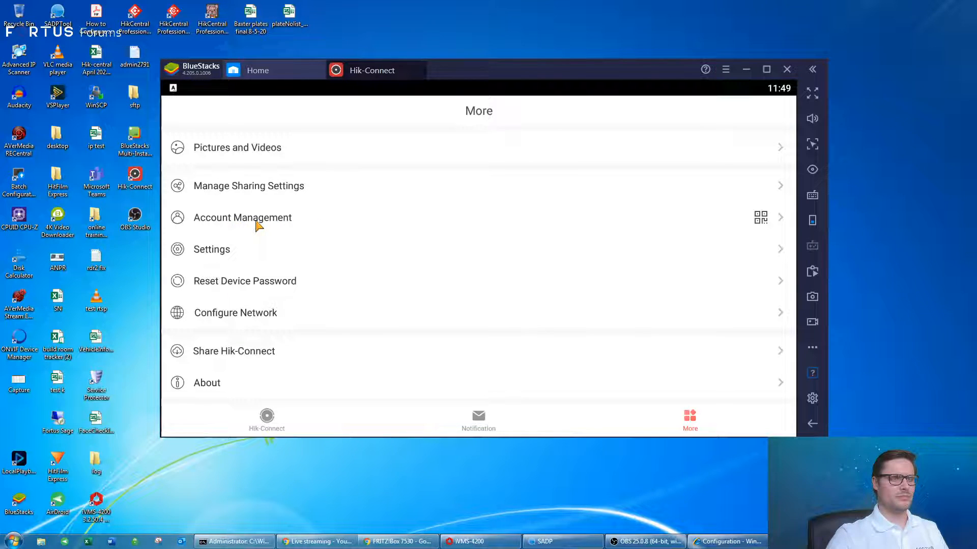
click(220, 256)
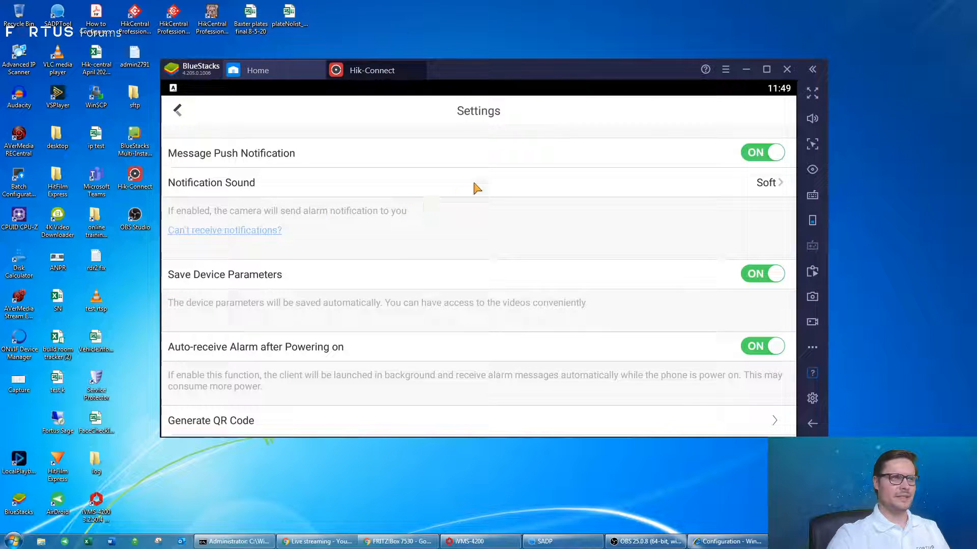
scroll(474, 219, down, 3)
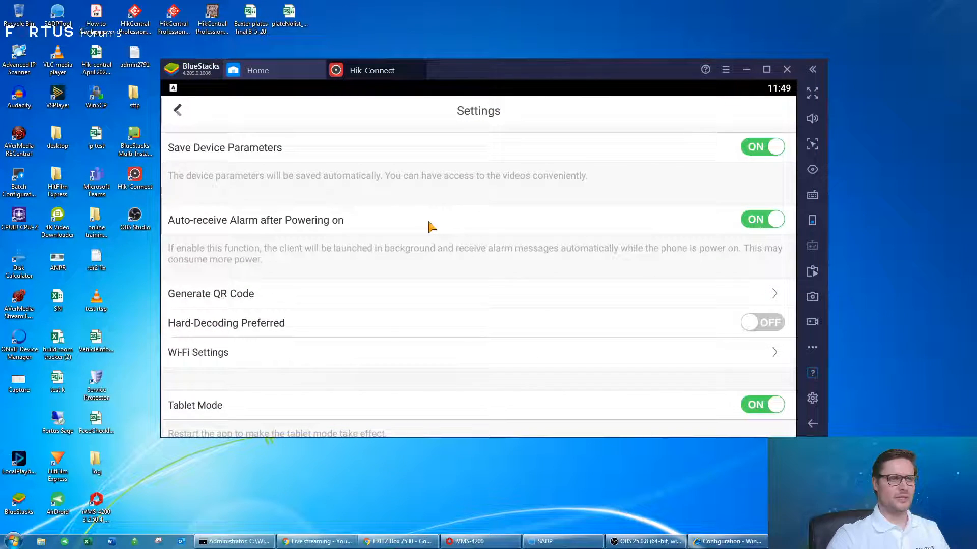
scroll(431, 227, down, 2)
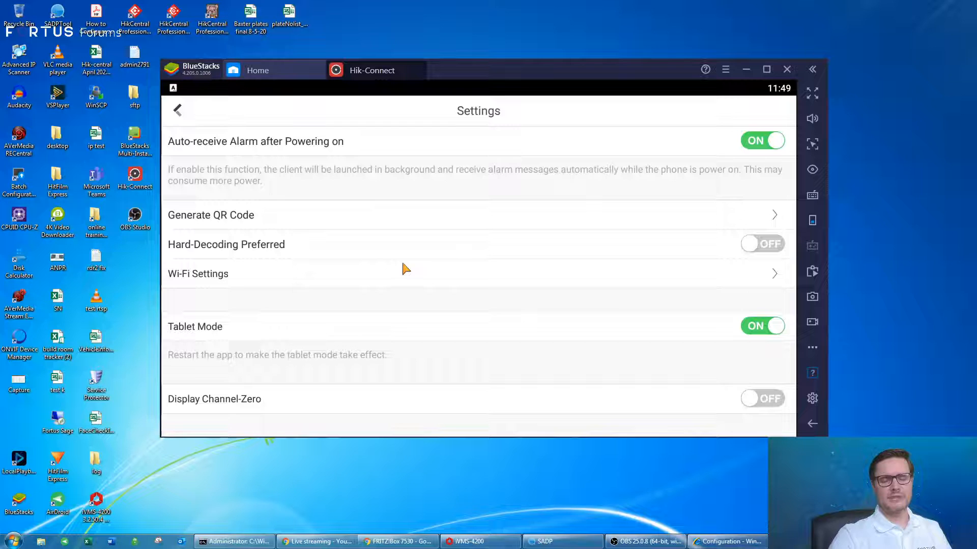
scroll(310, 243, down, 2)
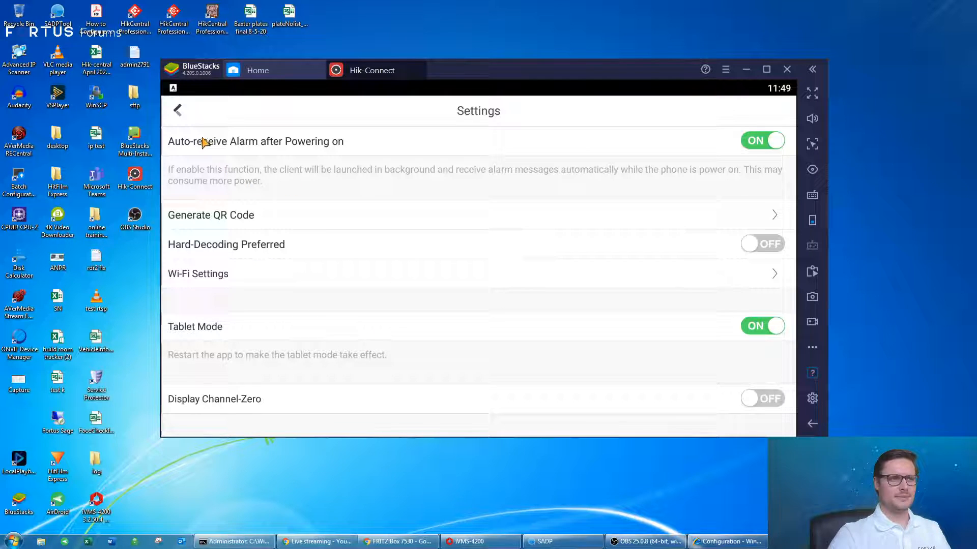
click(760, 330)
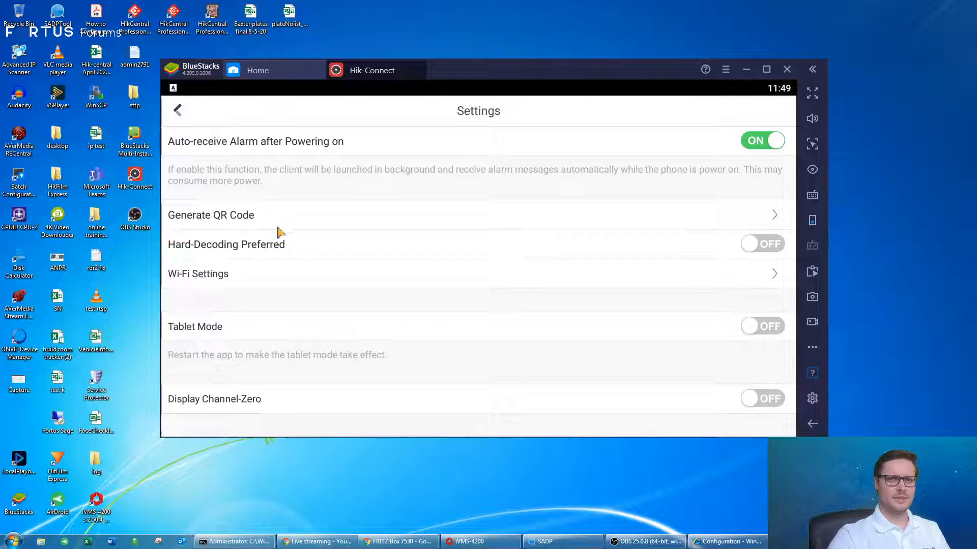
click(180, 111)
Check the About page's version info, then return to the My Device page.
scroll(229, 285, down, 2)
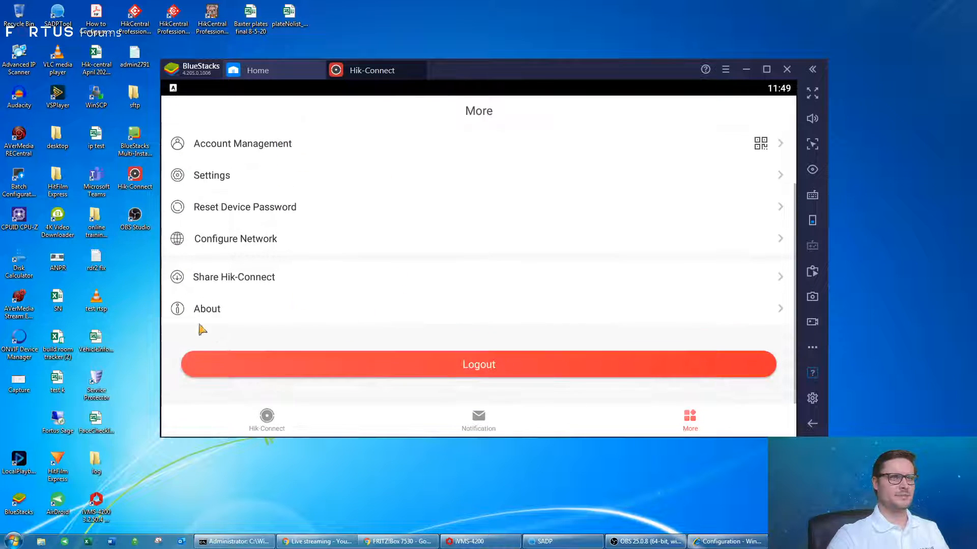
click(237, 310)
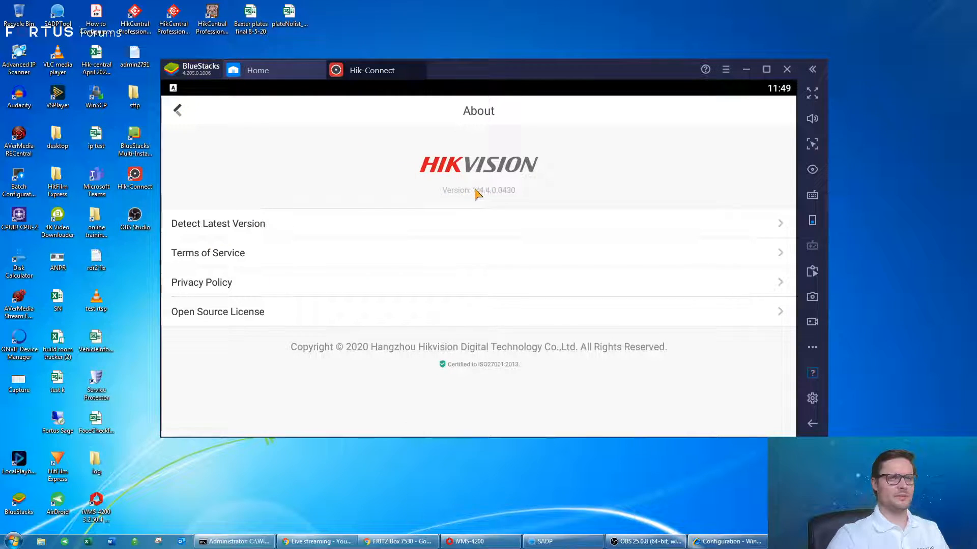
click(178, 111)
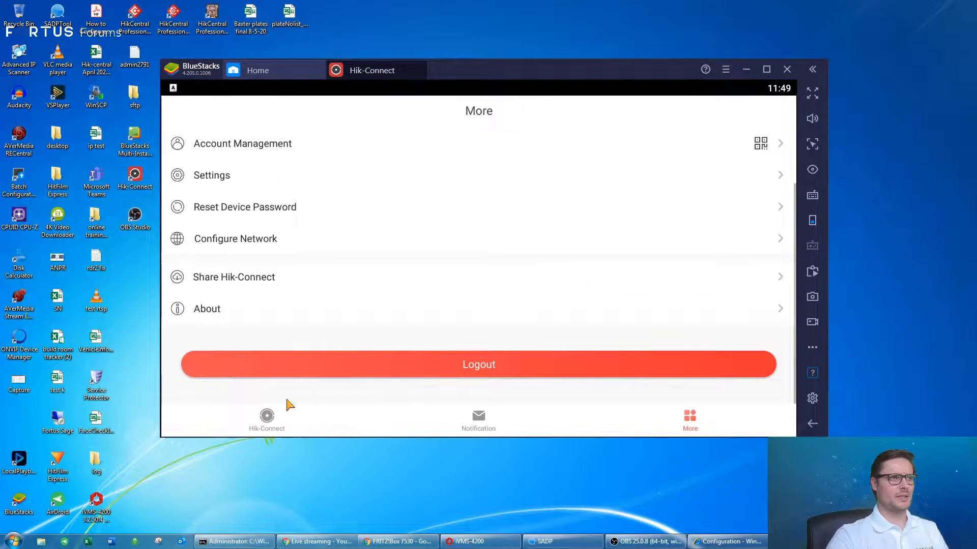
scroll(432, 211, up, 2)
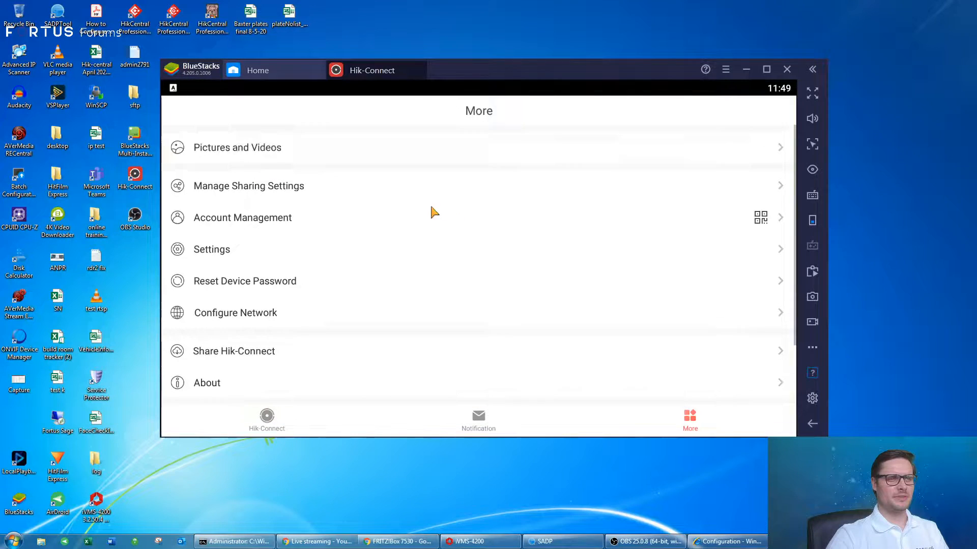
scroll(277, 320, down, 2)
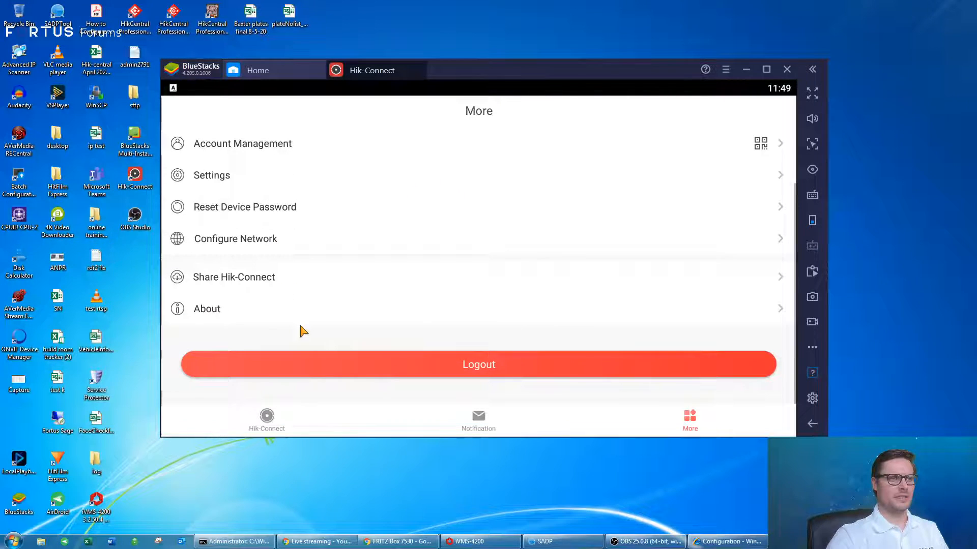
scroll(356, 279, up, 2)
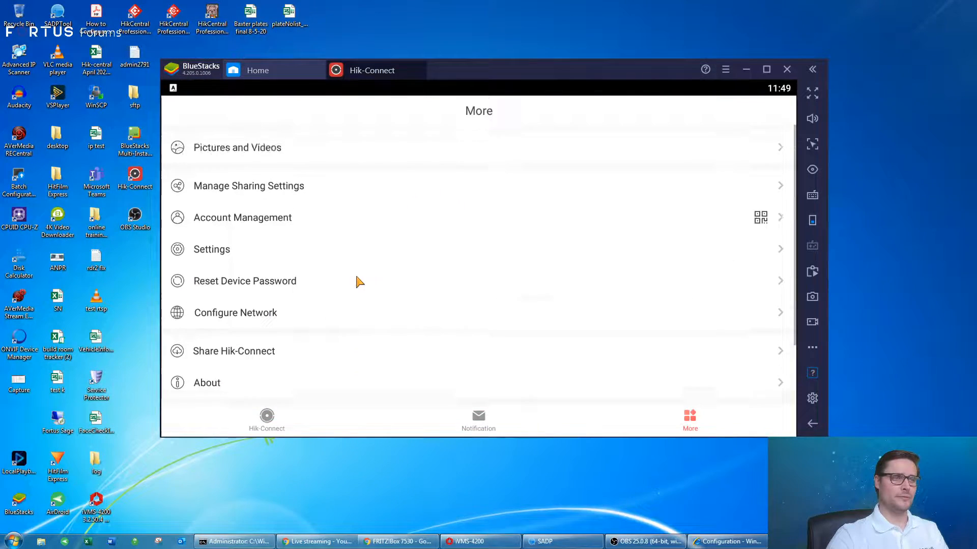
click(267, 416)
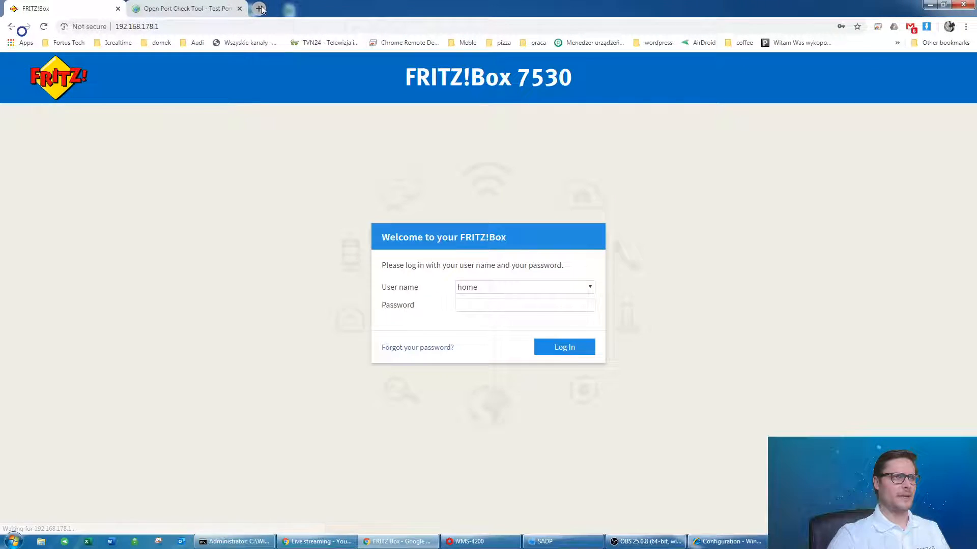
Open appstore.hikvision.com in a new browser tab.
click(258, 9)
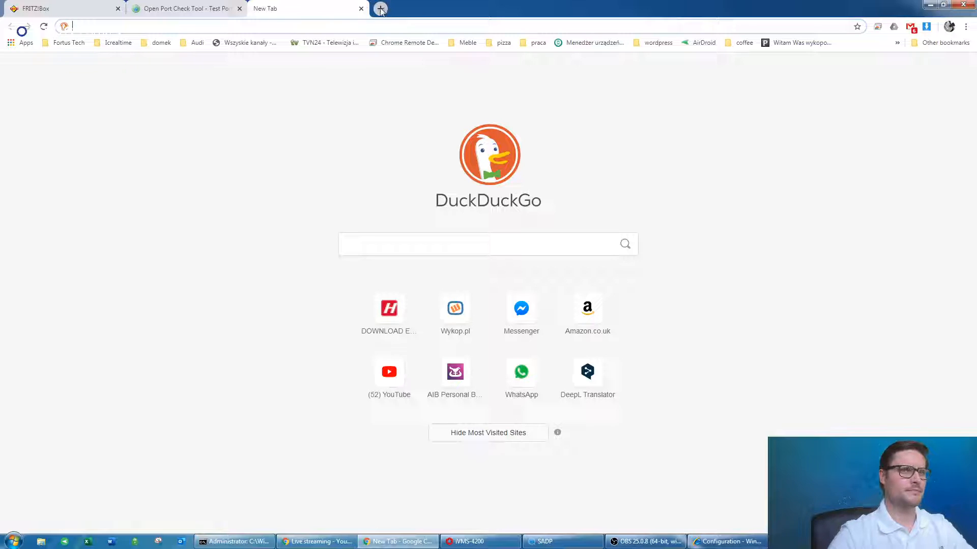
text(appstore.hikvision.com)
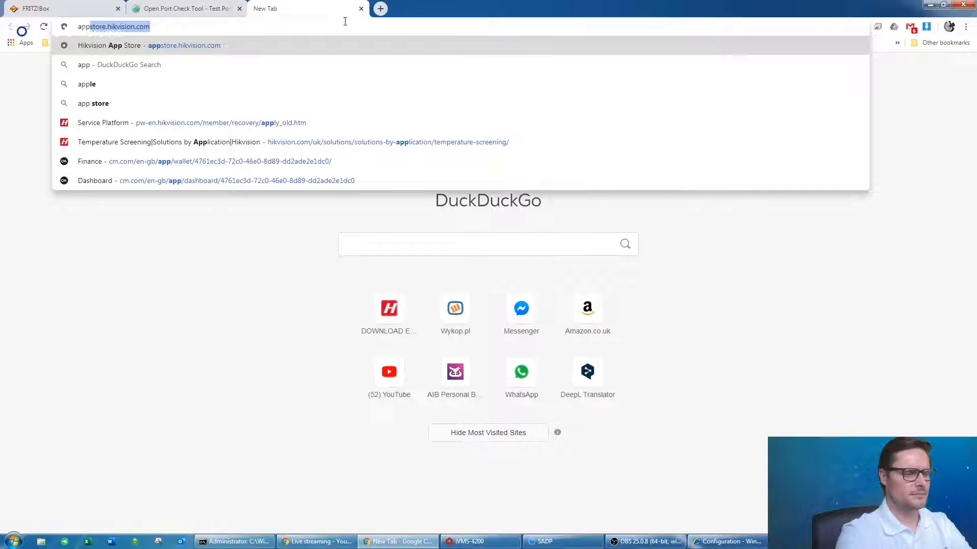
key(Return)
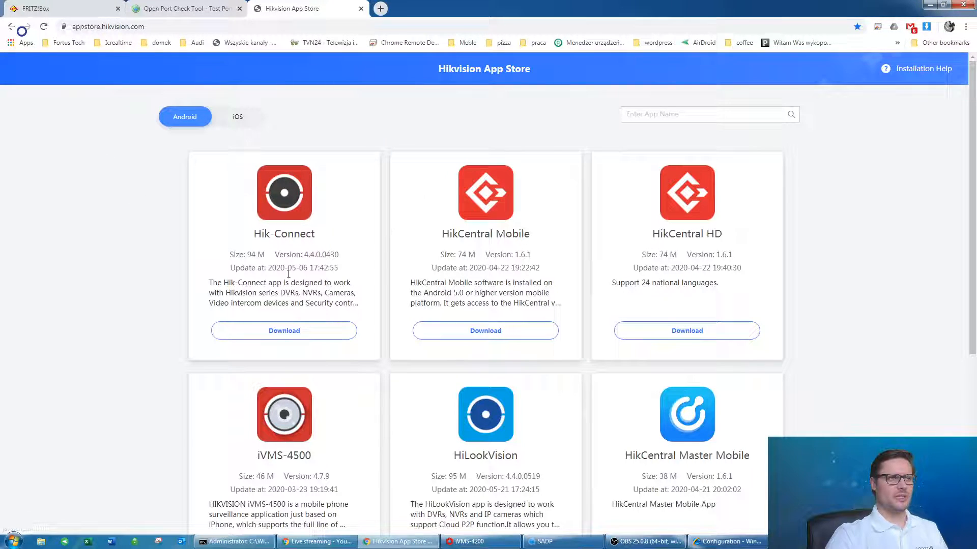
Show and then dismiss the Hik-Connect download QR code, and scroll through the Android app list.
click(301, 332)
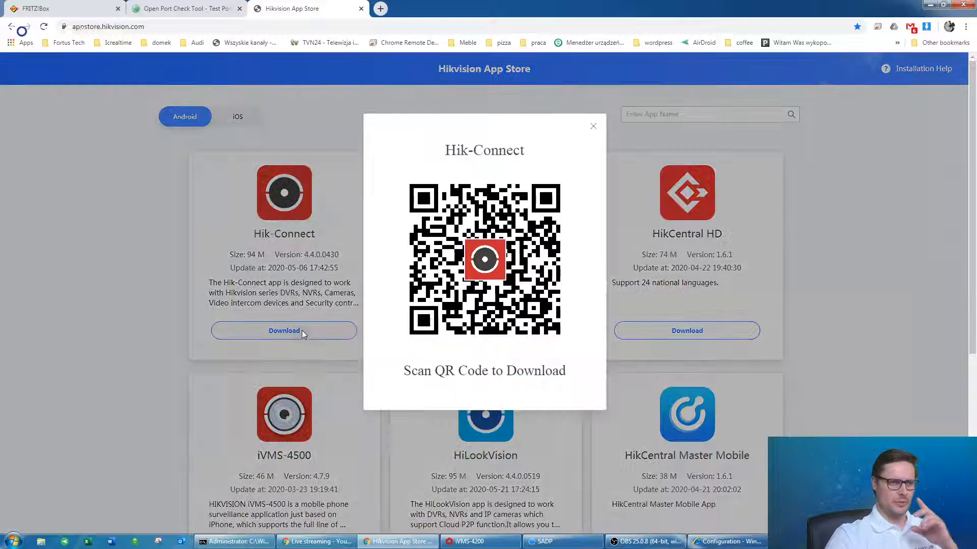
click(593, 127)
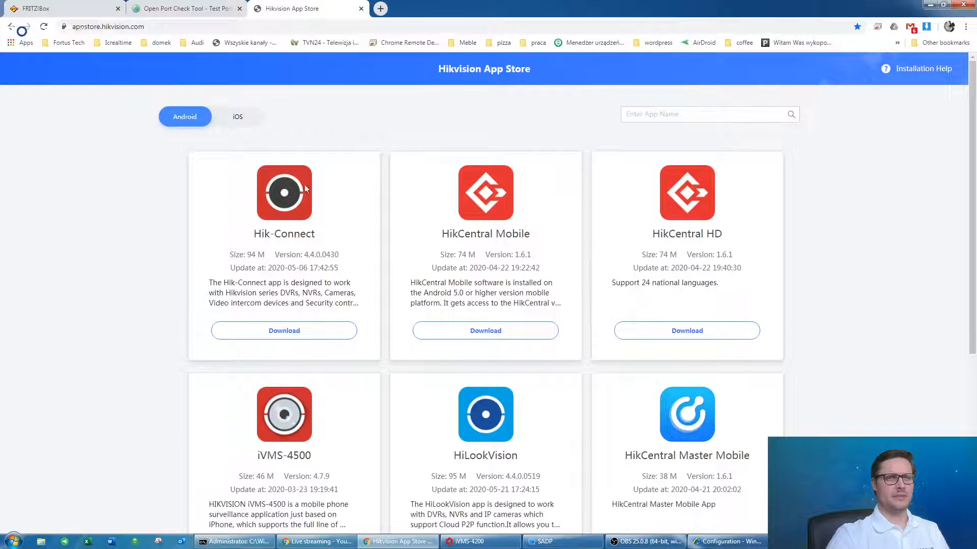
scroll(129, 223, down, 5)
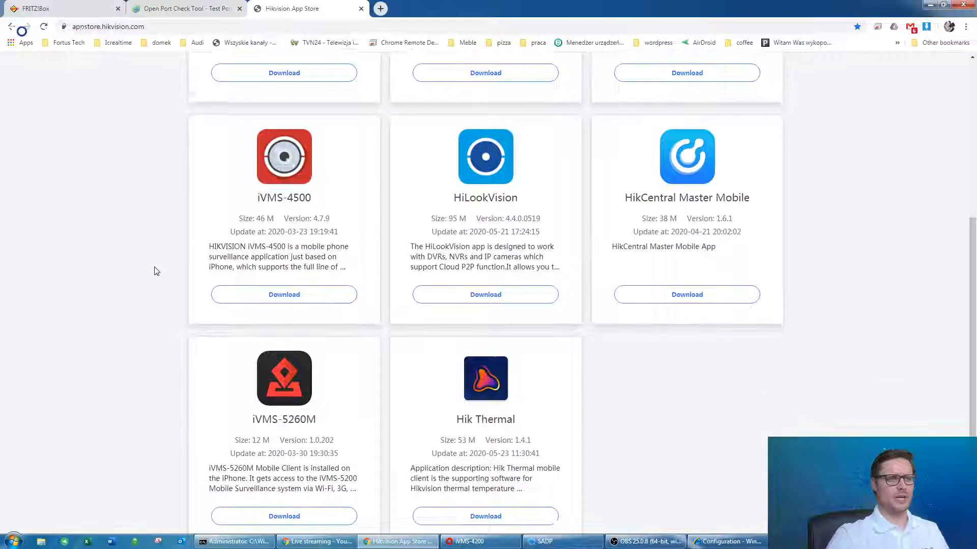
scroll(151, 260, up, 5)
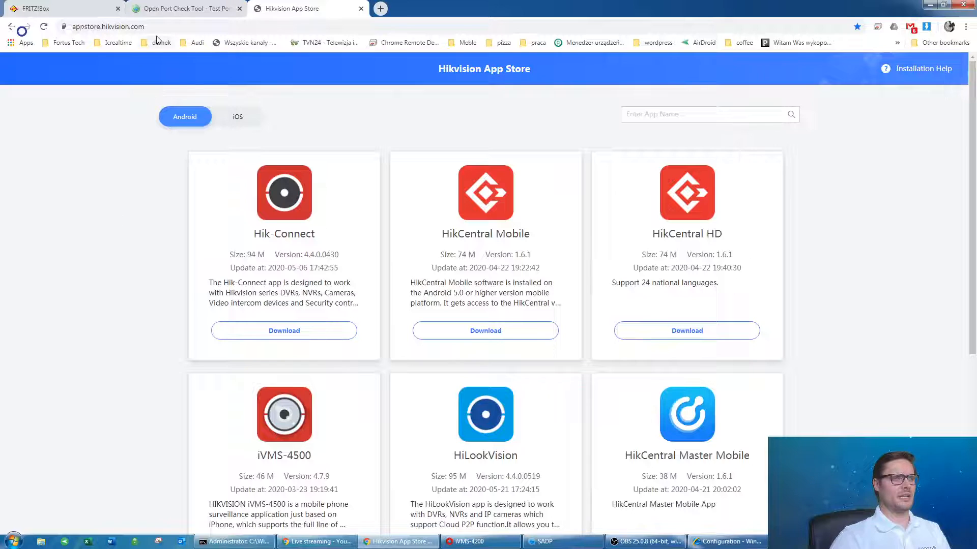
Flip between the Open Port Check Tool and Hikvision App Store tabs, ending on the FRITZ!Box login tab.
click(176, 4)
click(260, 5)
click(207, 5)
click(259, 5)
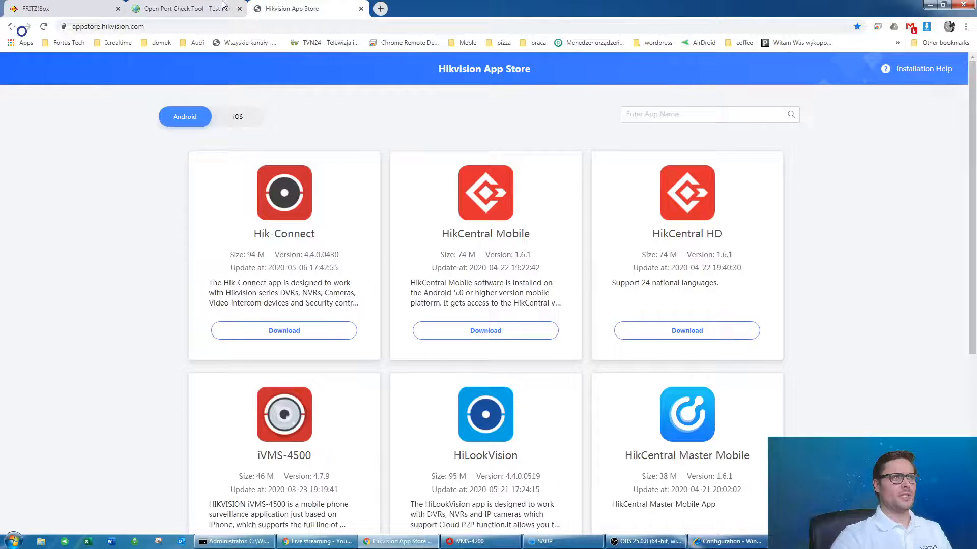
click(222, 4)
click(299, 5)
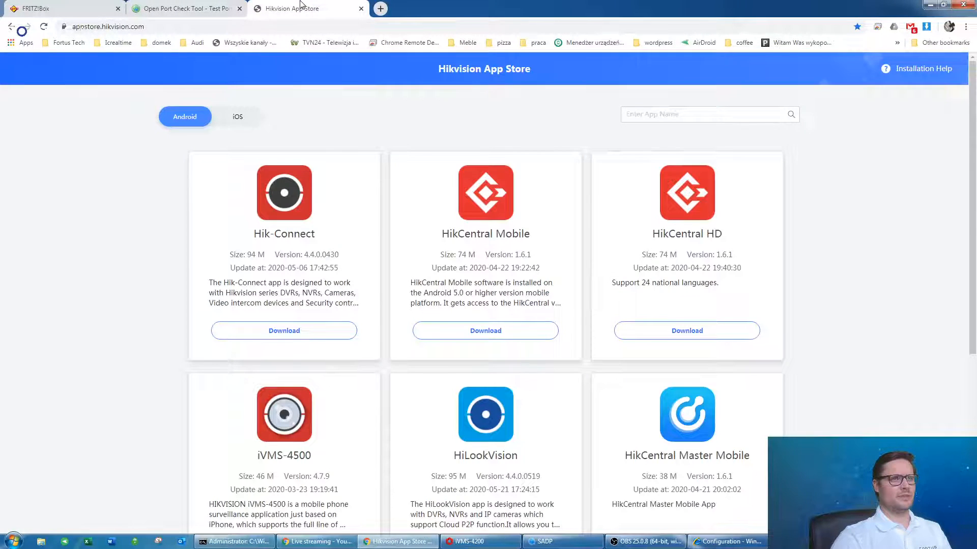
click(207, 4)
click(259, 4)
click(206, 5)
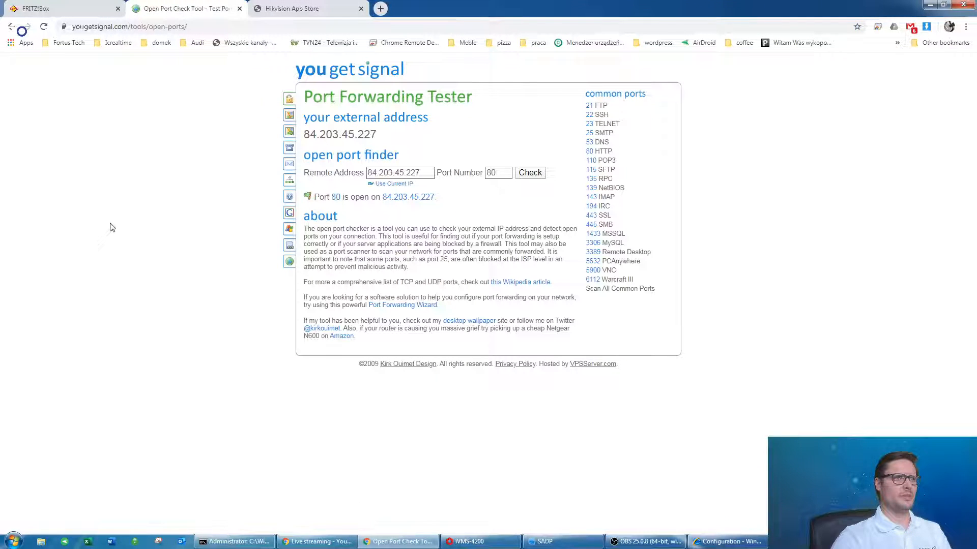
click(275, 6)
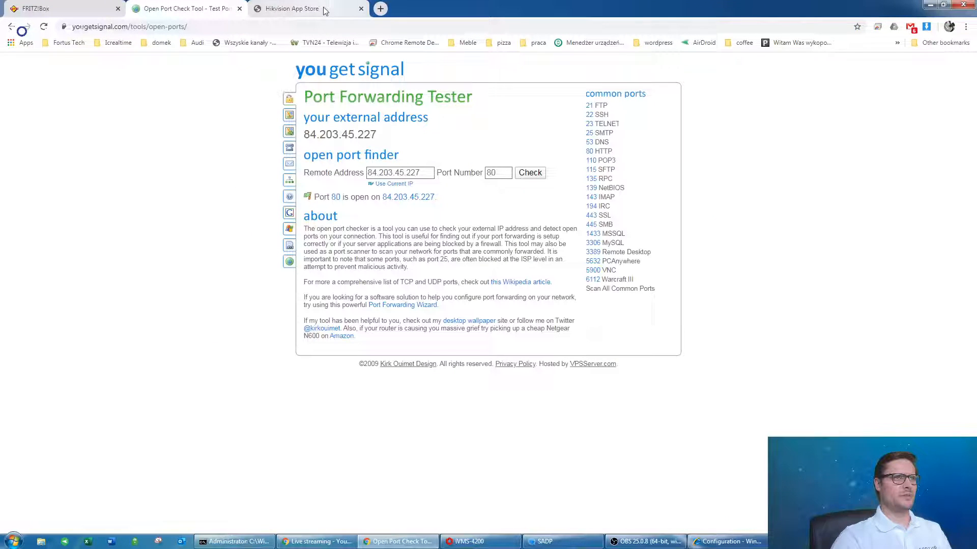
click(286, 9)
click(201, 6)
click(292, 8)
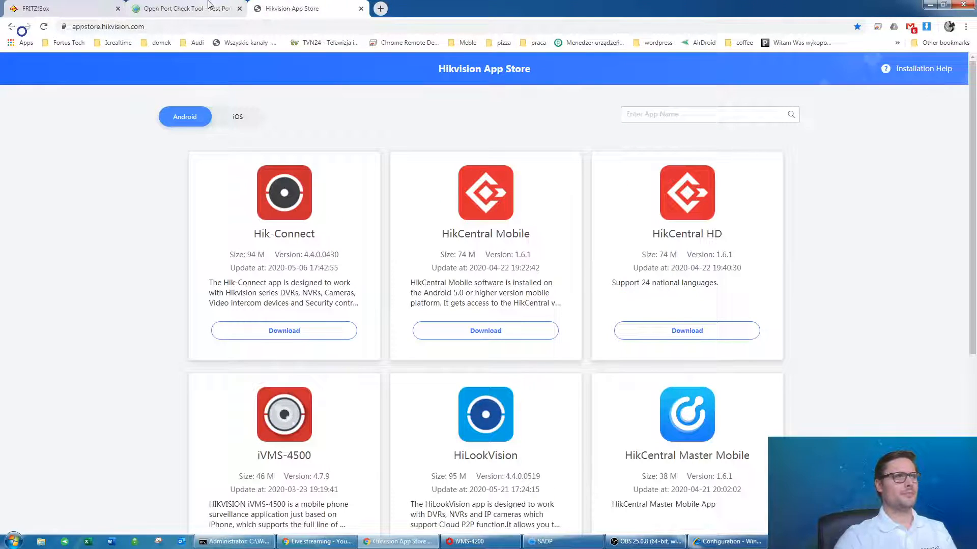
click(209, 6)
click(284, 8)
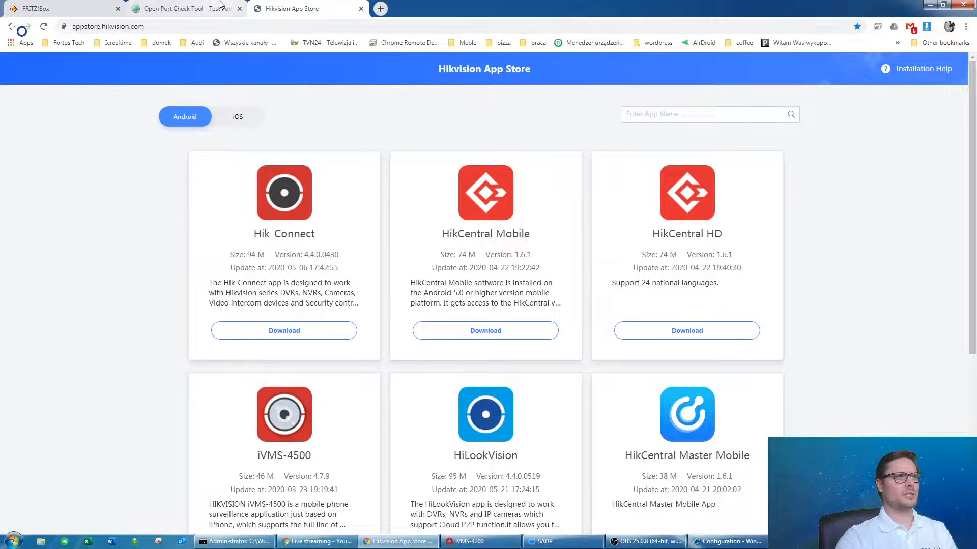
click(219, 6)
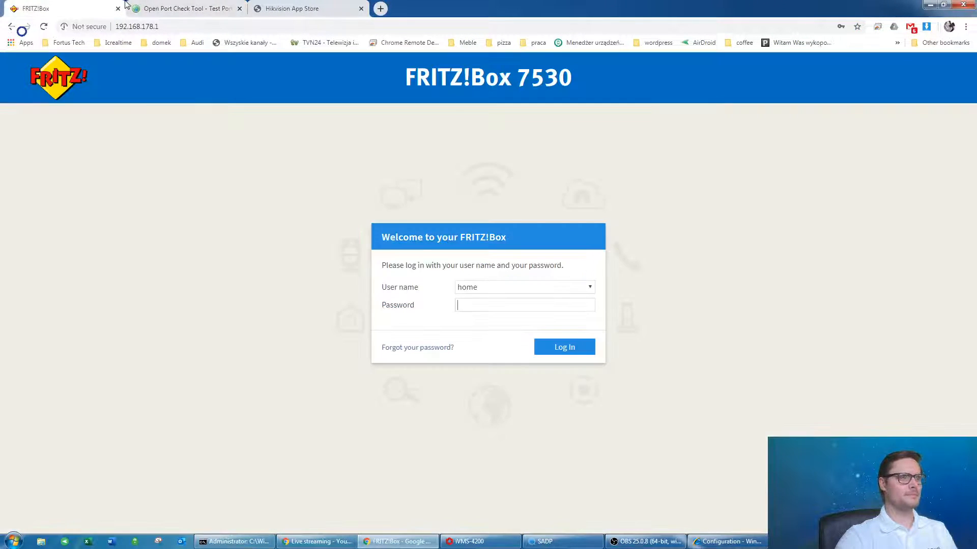
click(80, 6)
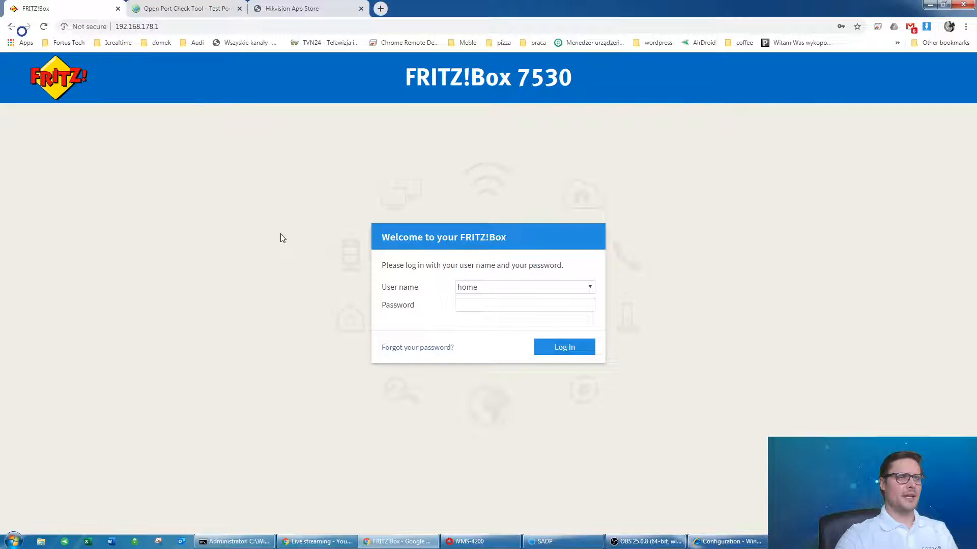
Bring the Command Prompt window forward and move it clear of the router login box.
click(118, 27)
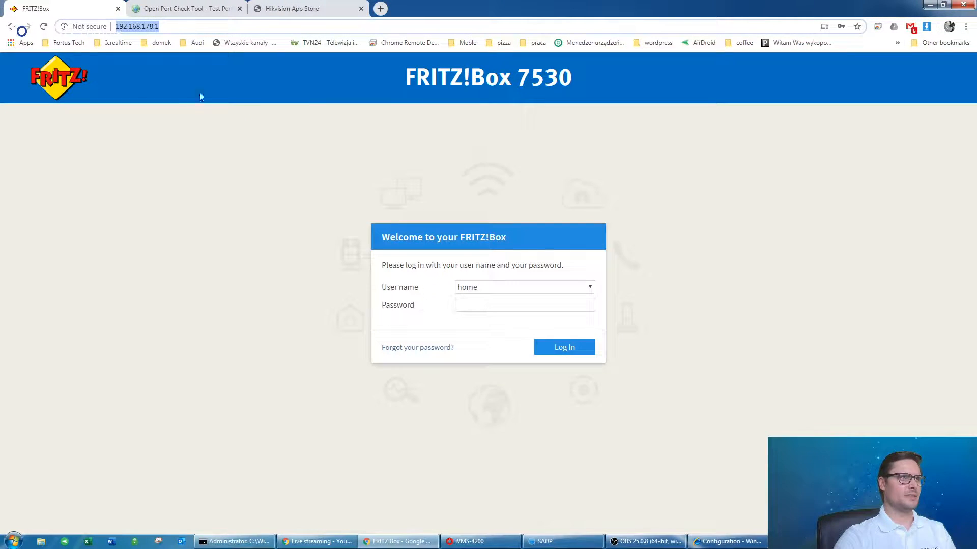
click(234, 541)
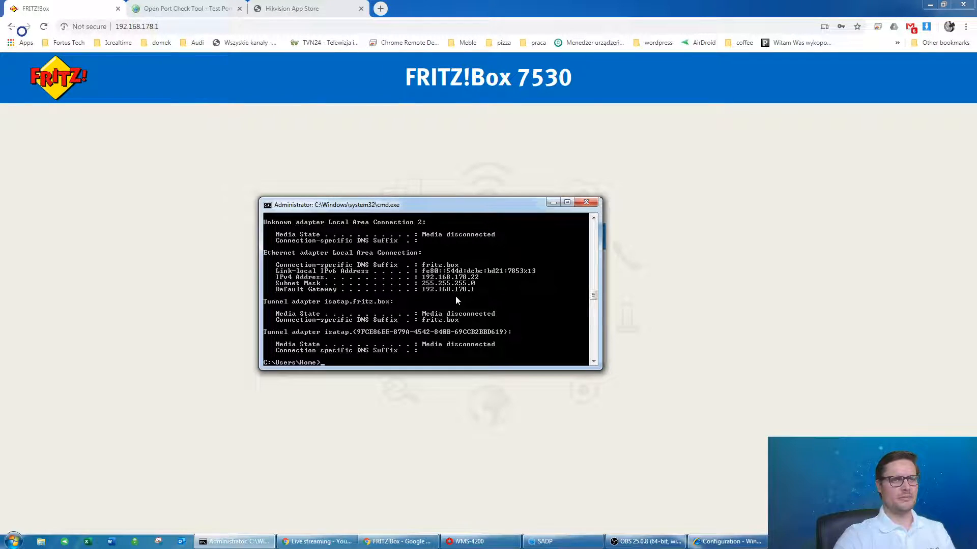
click(330, 134)
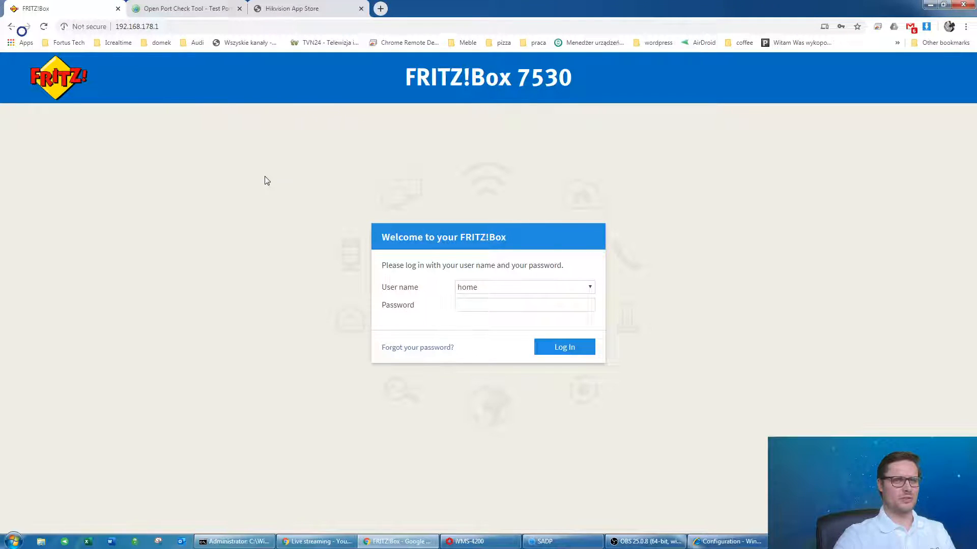
click(244, 542)
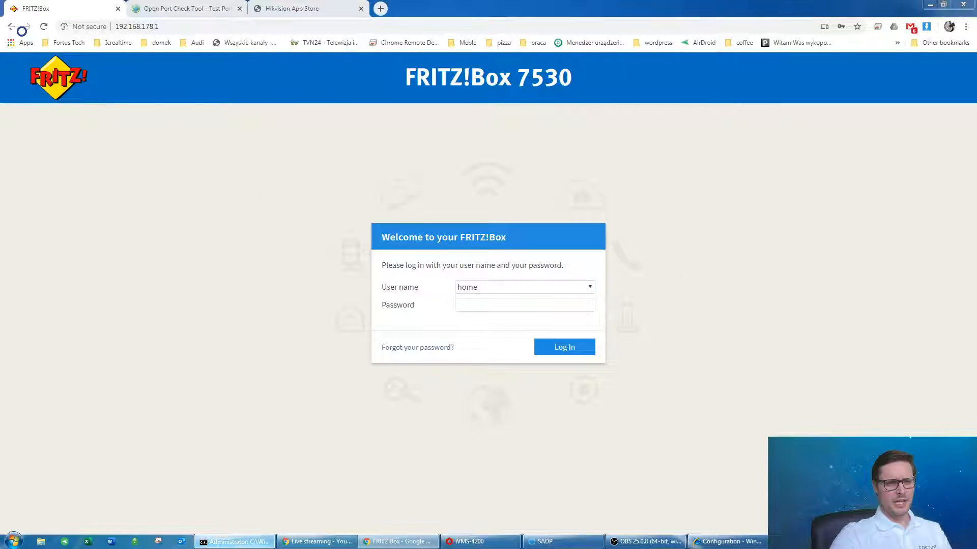
drag(407, 205, 185, 129)
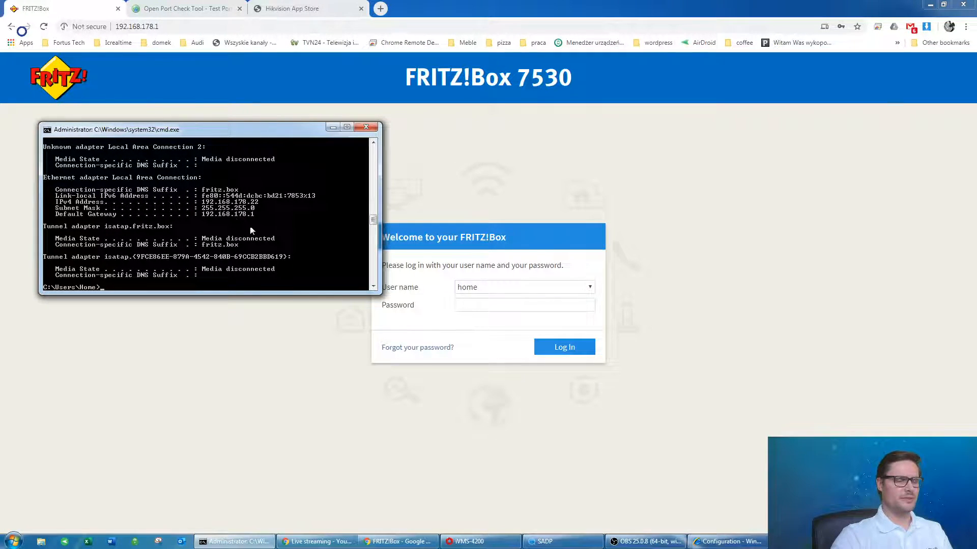
drag(262, 134, 258, 142)
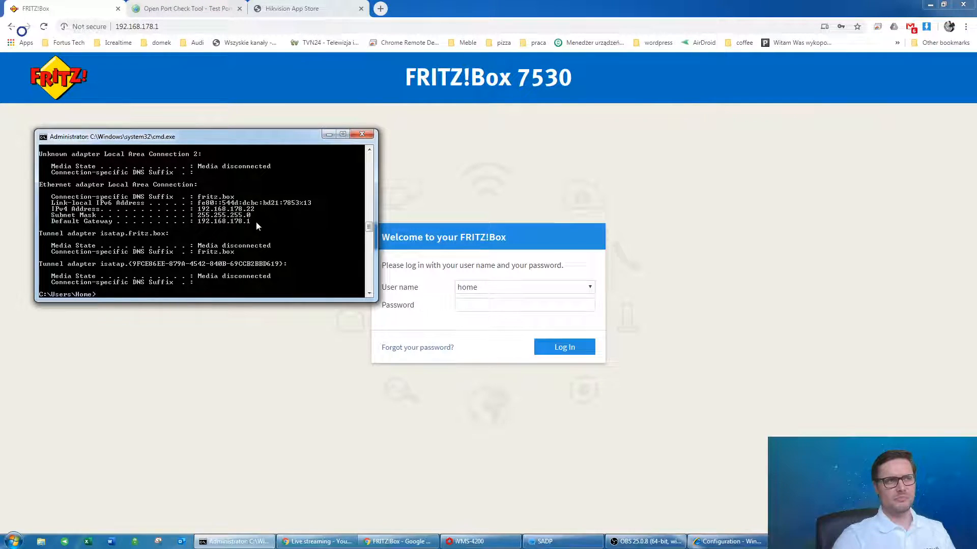
drag(251, 142, 264, 163)
Rerun ipconfig to confirm the default gateway 192.168.178.1, then go back to the browser.
key(Up)
key(Return)
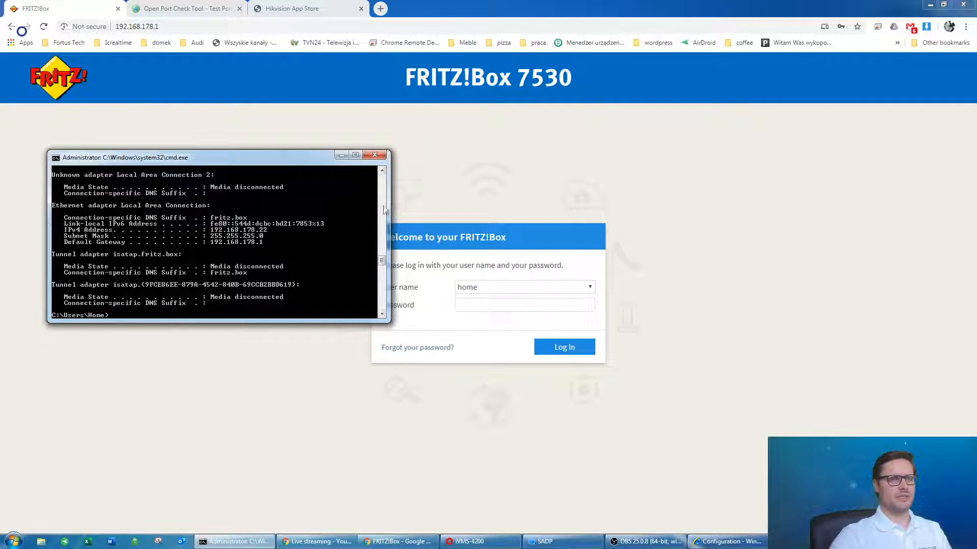
click(178, 25)
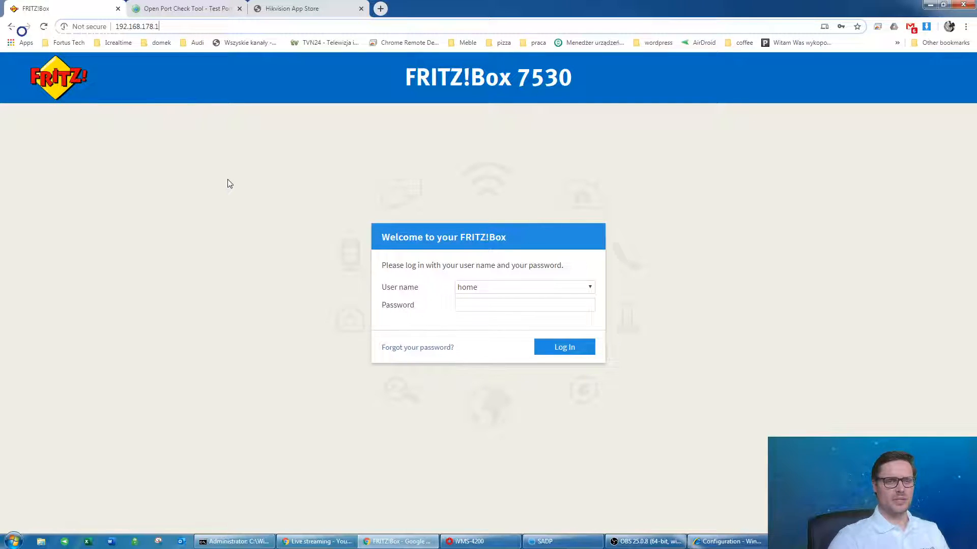
Log in to the FRITZ!Box 7530 with the saved password and check the Overview's internet throughput.
click(521, 258)
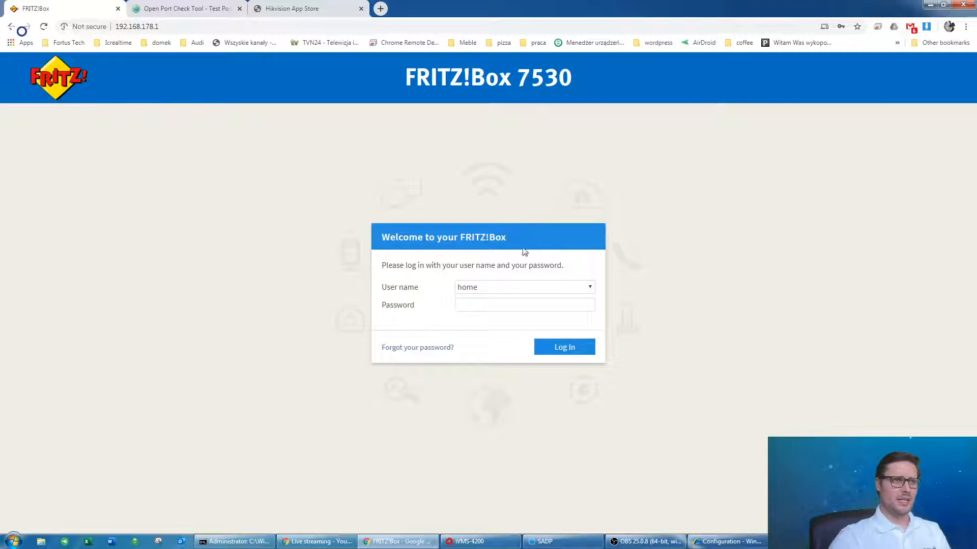
click(486, 303)
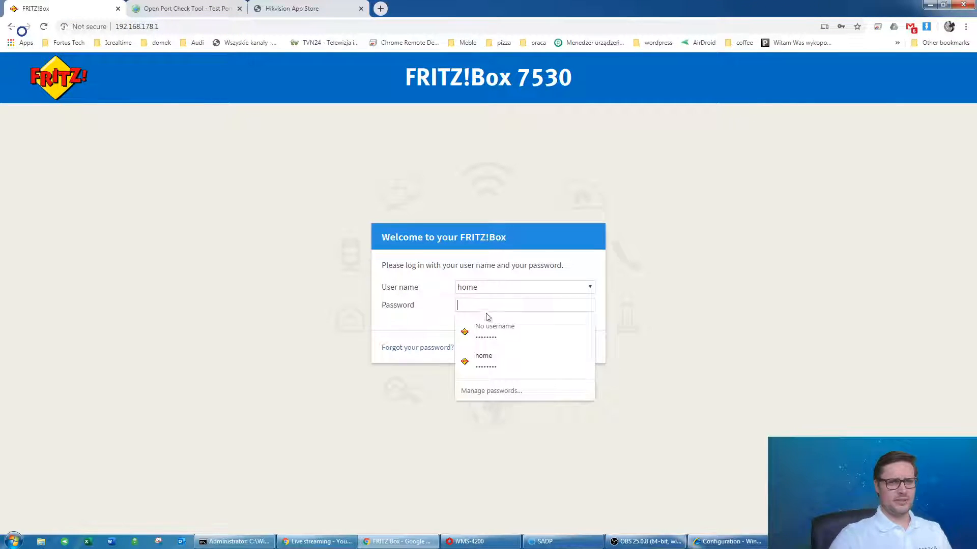
click(491, 322)
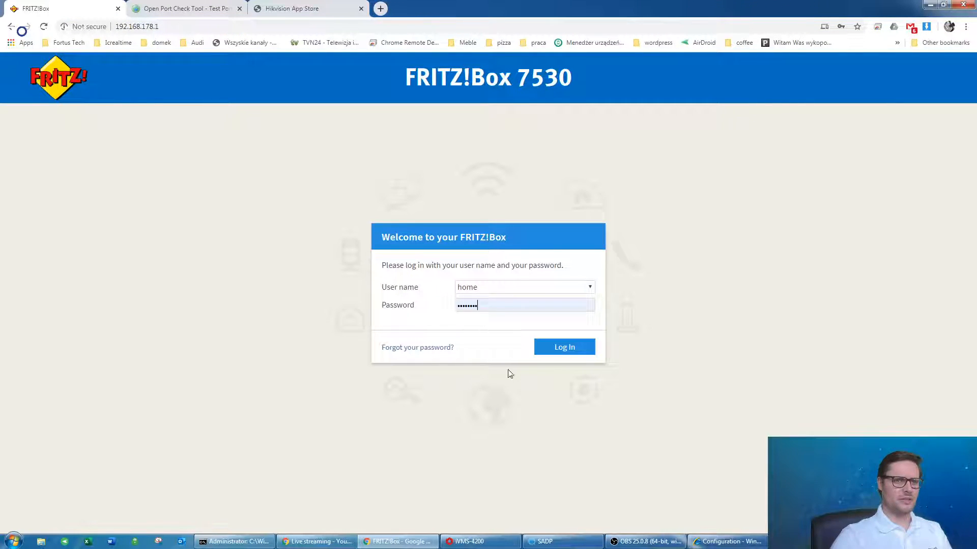
click(558, 348)
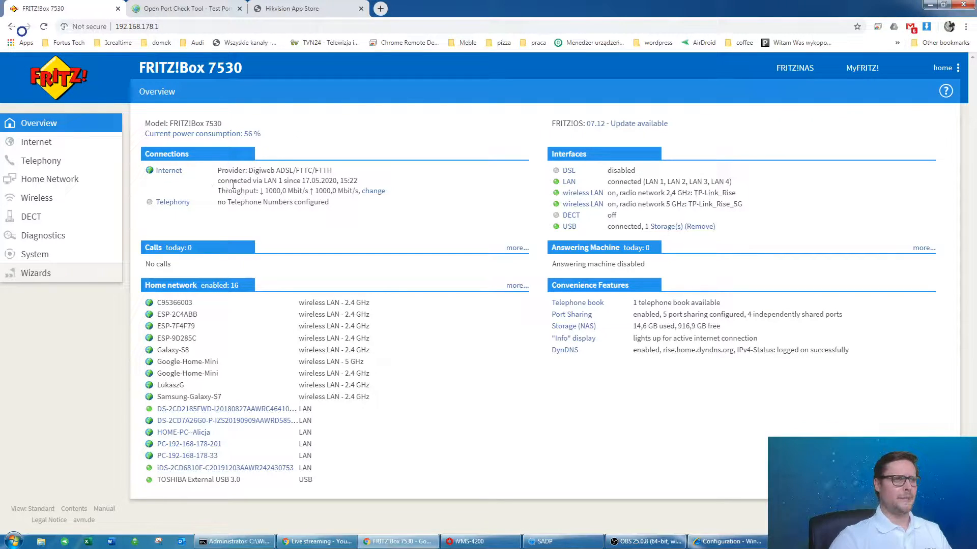
drag(223, 193, 378, 192)
click(369, 209)
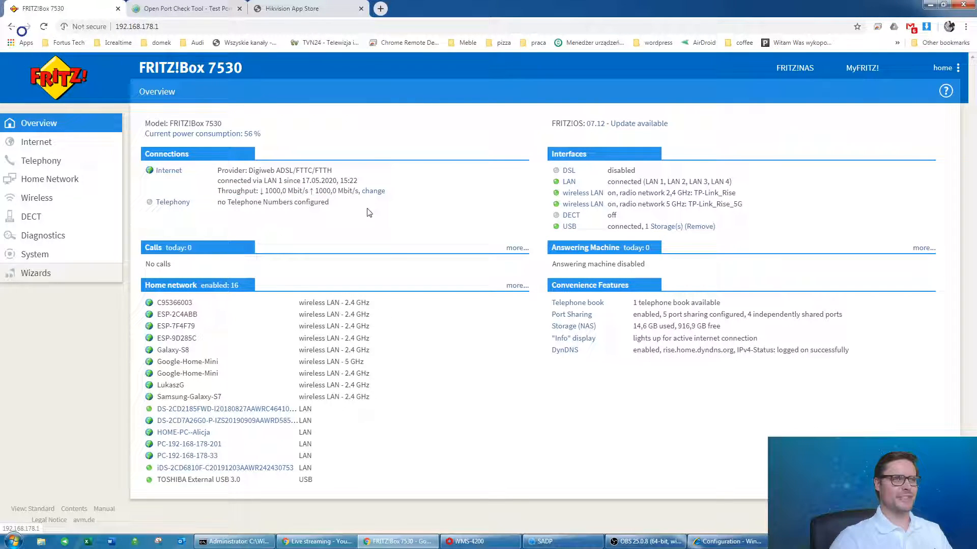
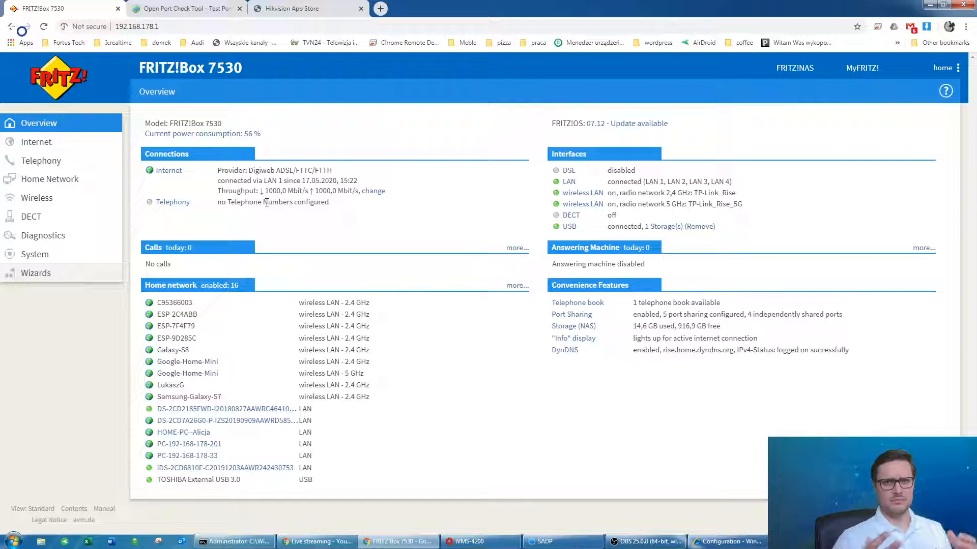
Restore the iVMS-4200 client window so its main application menu is showing.
click(481, 541)
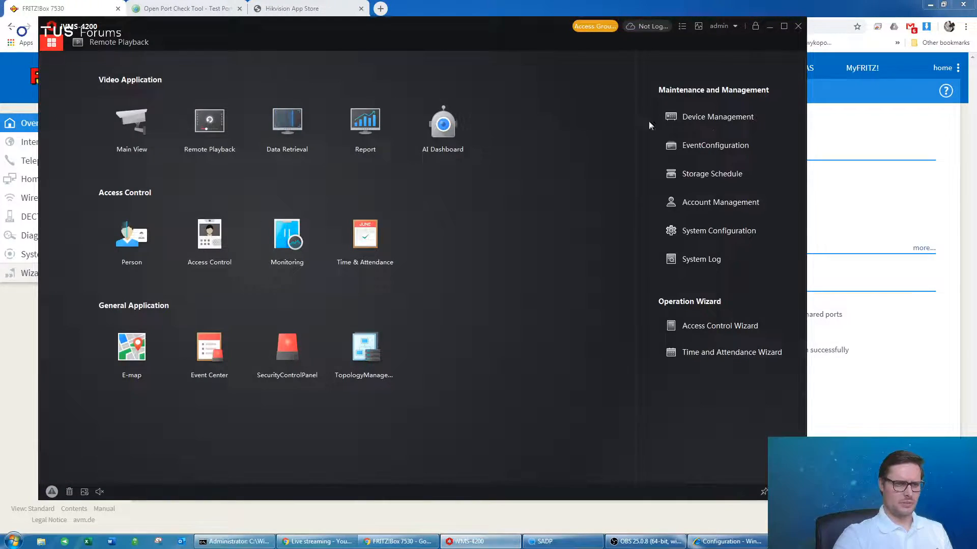
In Device Management, view the NVR's Basic Settings, then close the Configuration window.
click(681, 118)
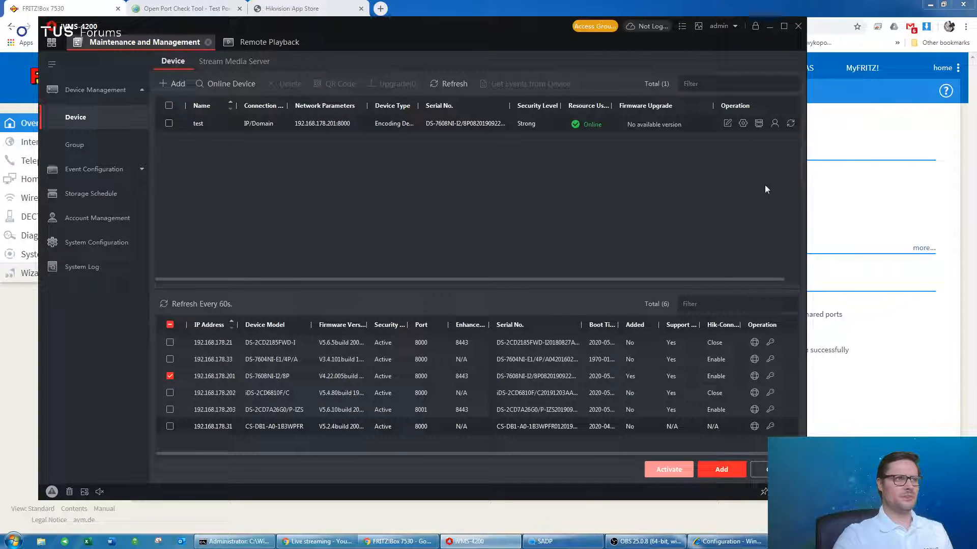
click(743, 124)
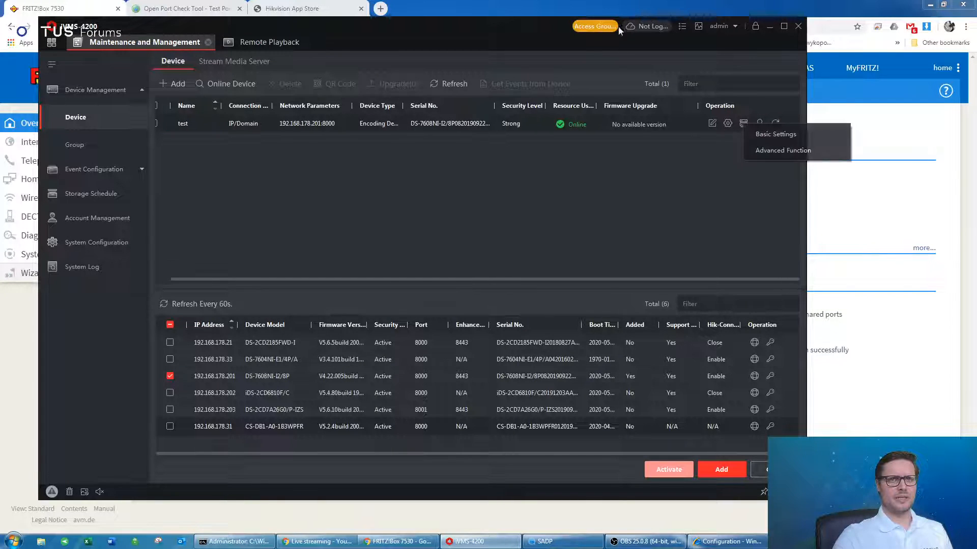
click(784, 135)
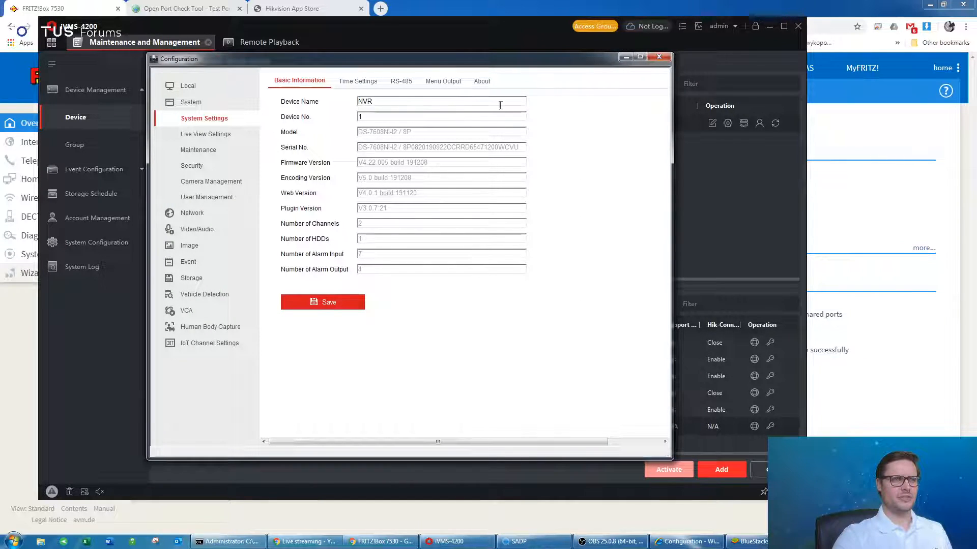
click(665, 57)
Move the iVMS-4200 window aside and return to the FRITZ!Box overview page.
drag(408, 31, 471, 41)
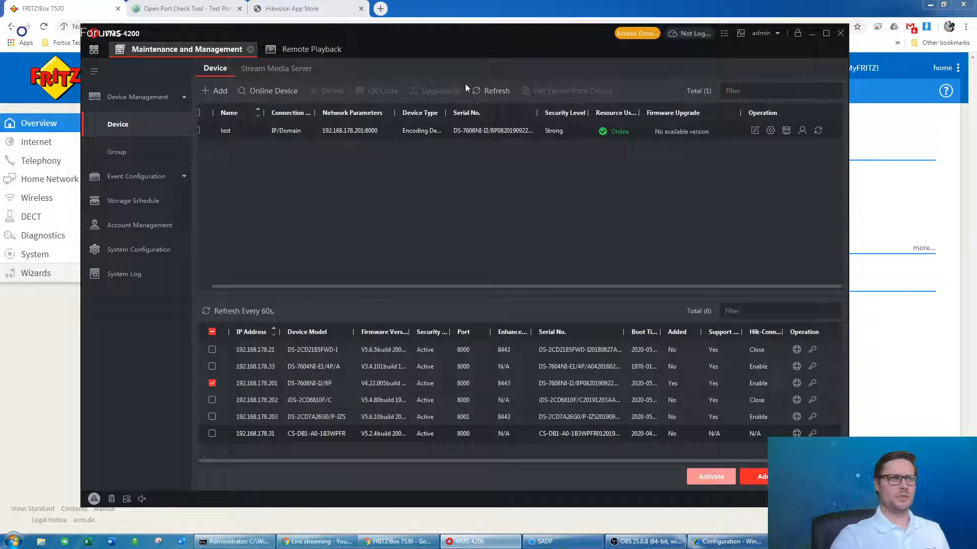
click(770, 131)
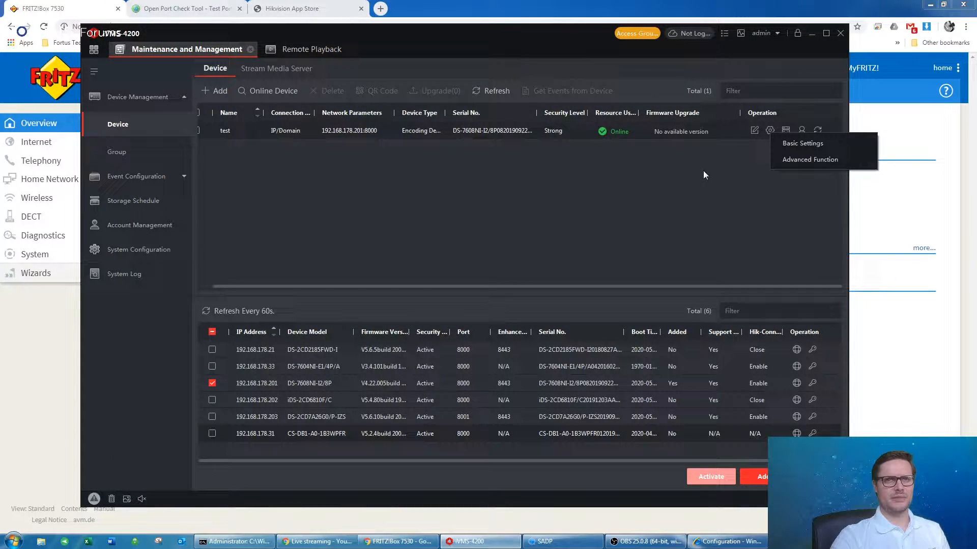
click(585, 186)
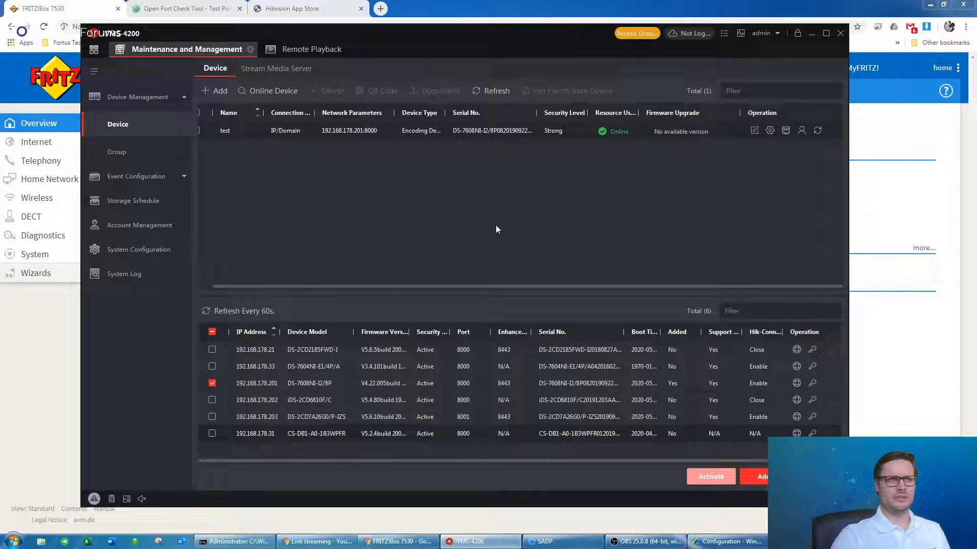
drag(499, 286, 350, 286)
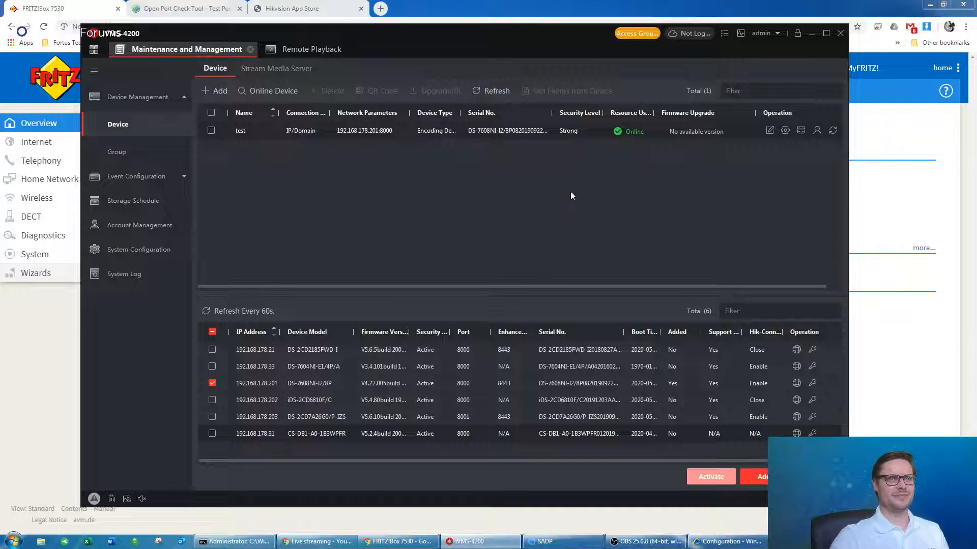
click(68, 6)
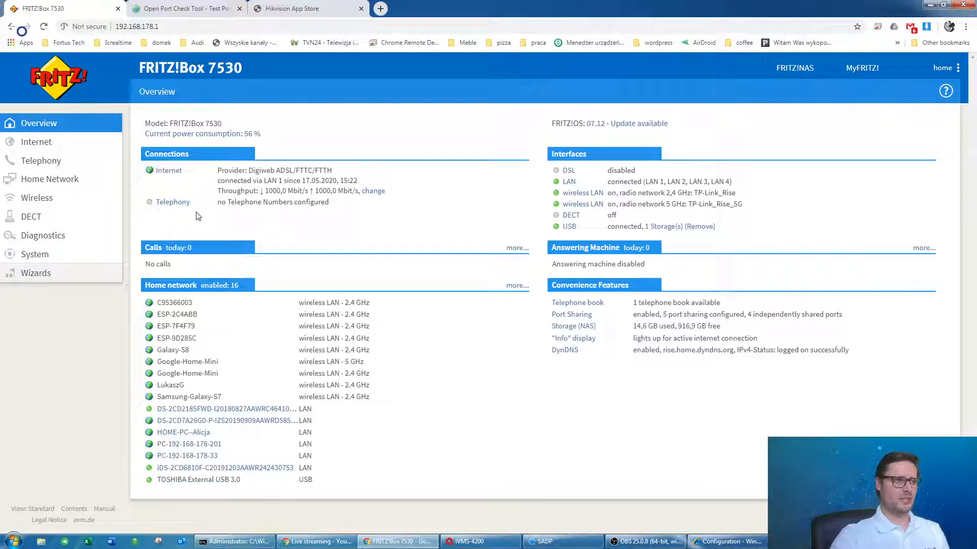
click(28, 144)
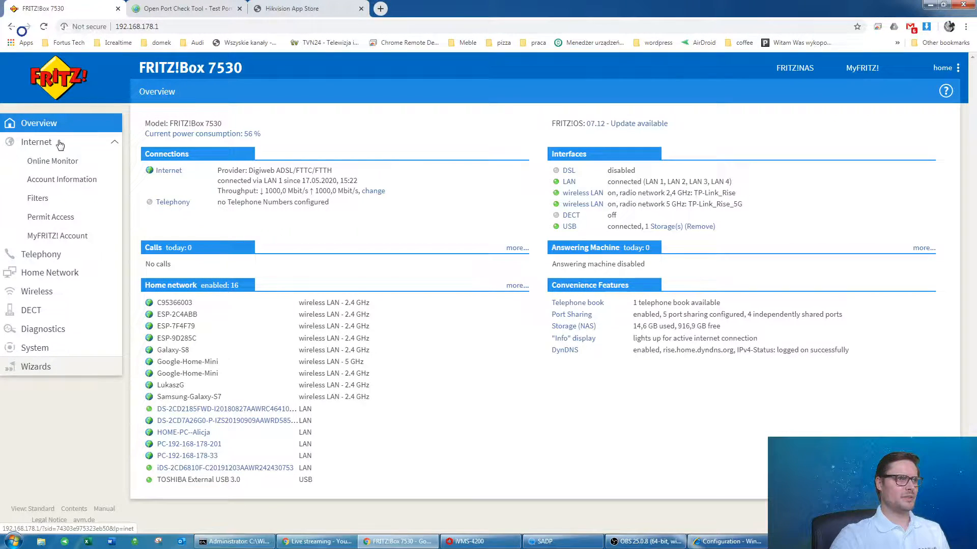
click(61, 220)
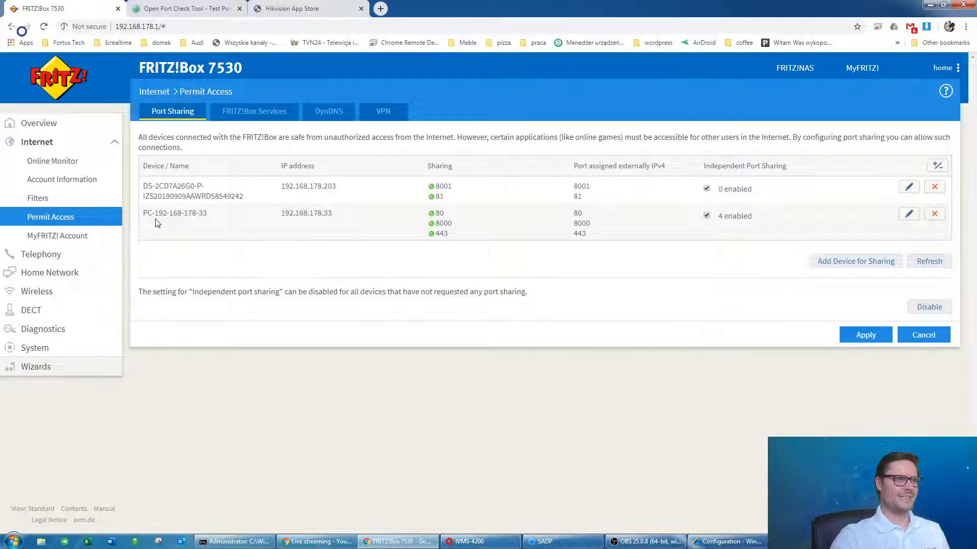
drag(147, 214, 266, 219)
click(166, 191)
double_click(168, 186)
double_click(161, 213)
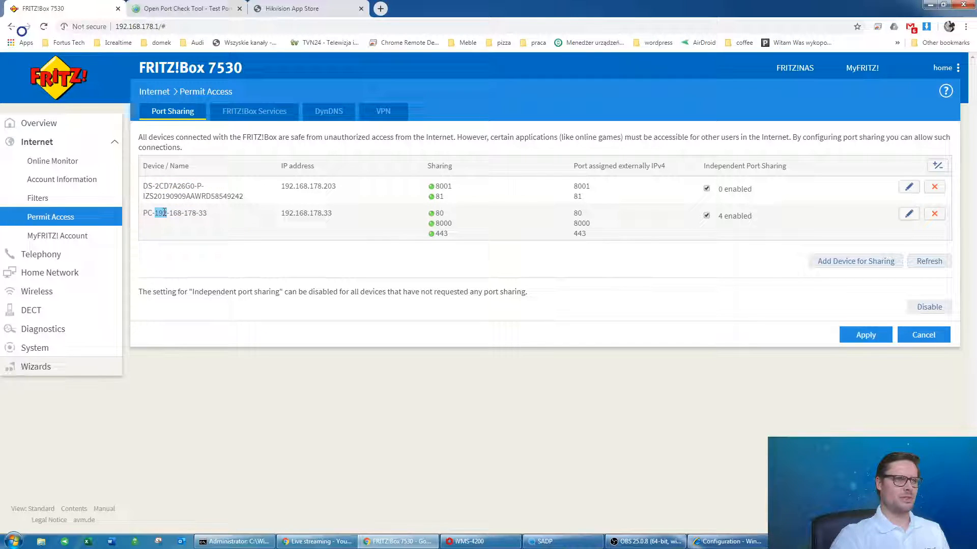
double_click(318, 215)
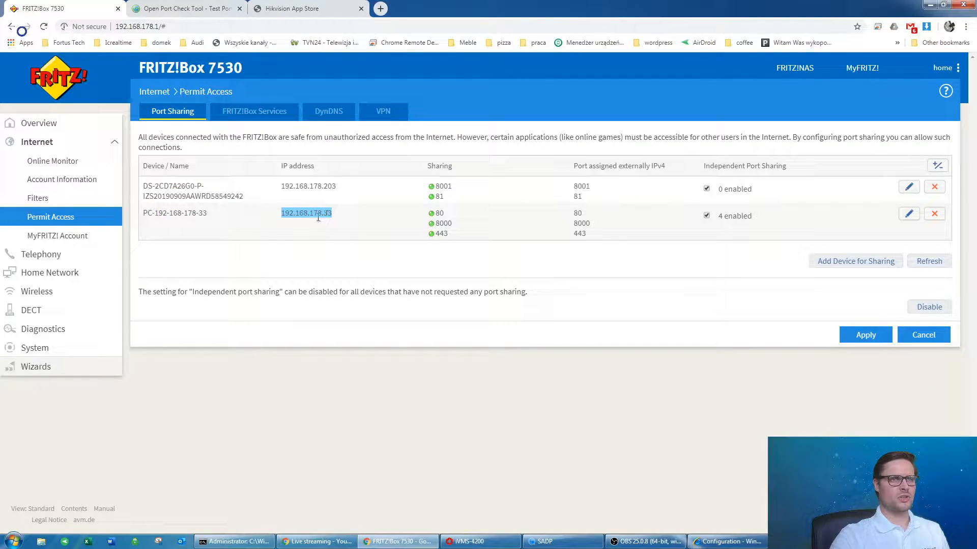
triple_click(175, 213)
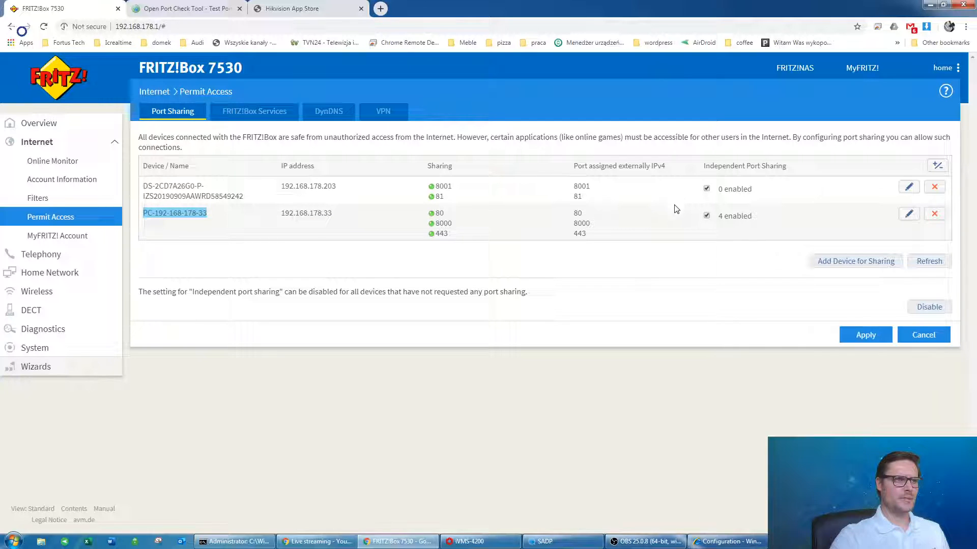
double_click(316, 215)
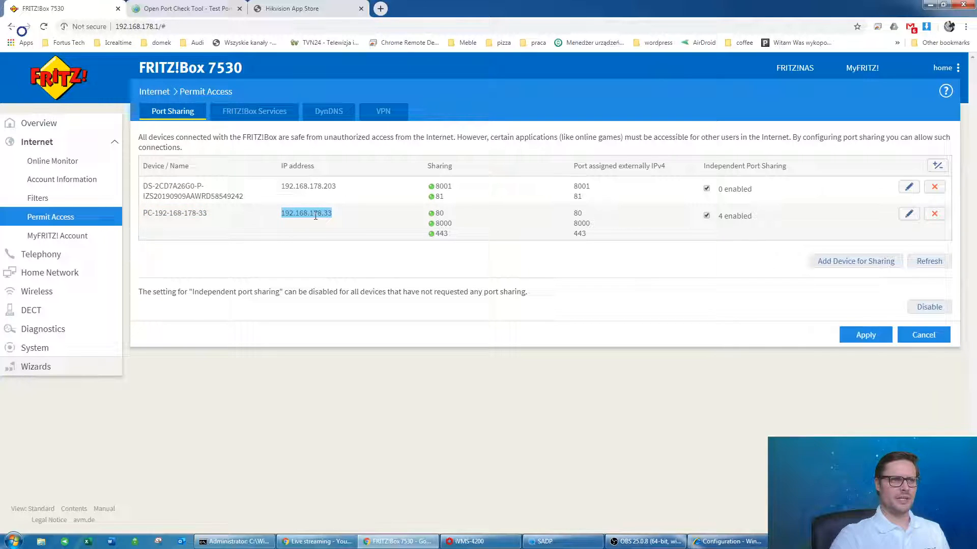
drag(436, 214, 461, 245)
click(449, 220)
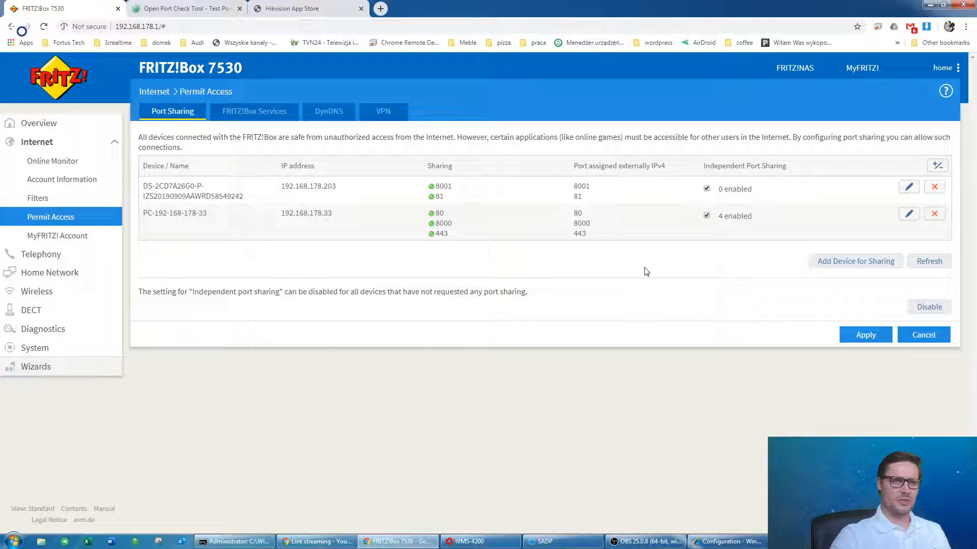
click(844, 264)
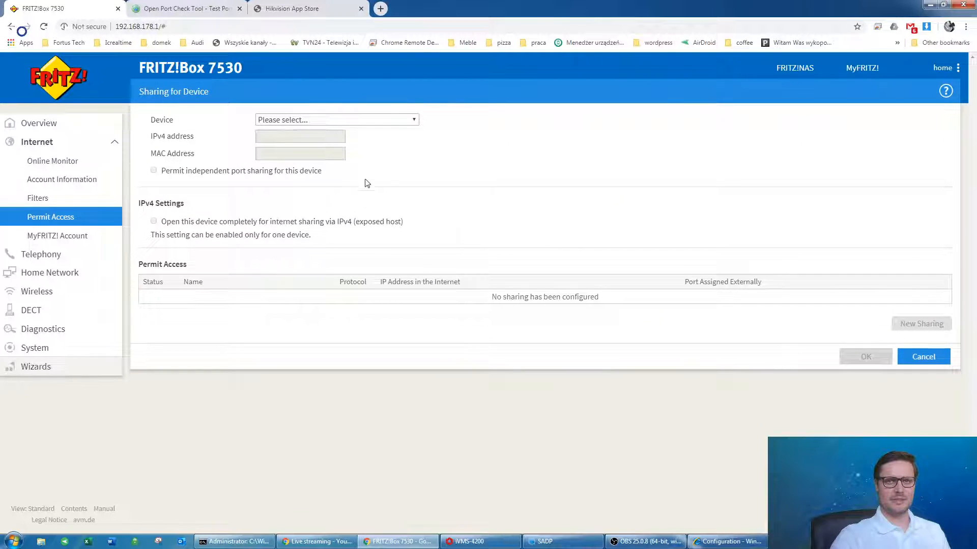
click(371, 121)
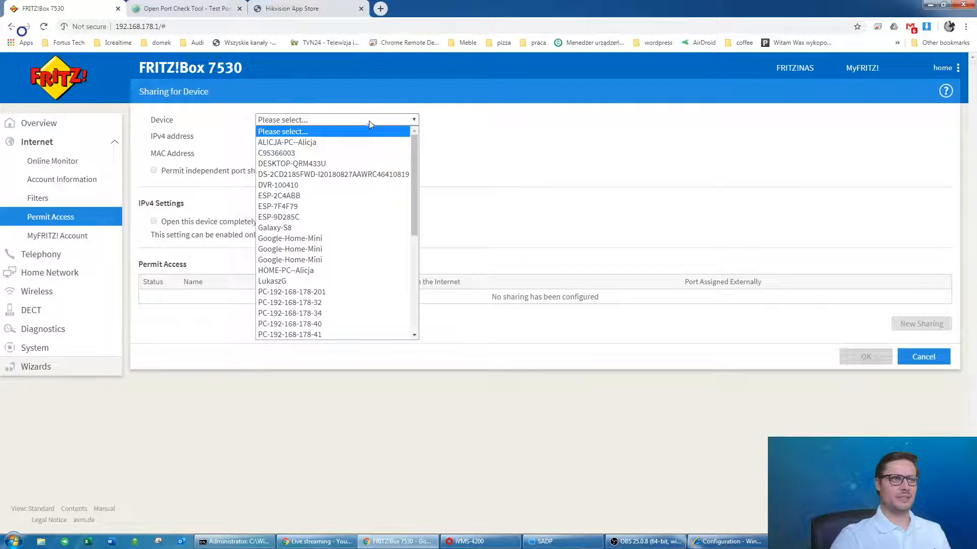
scroll(342, 162, down, 7)
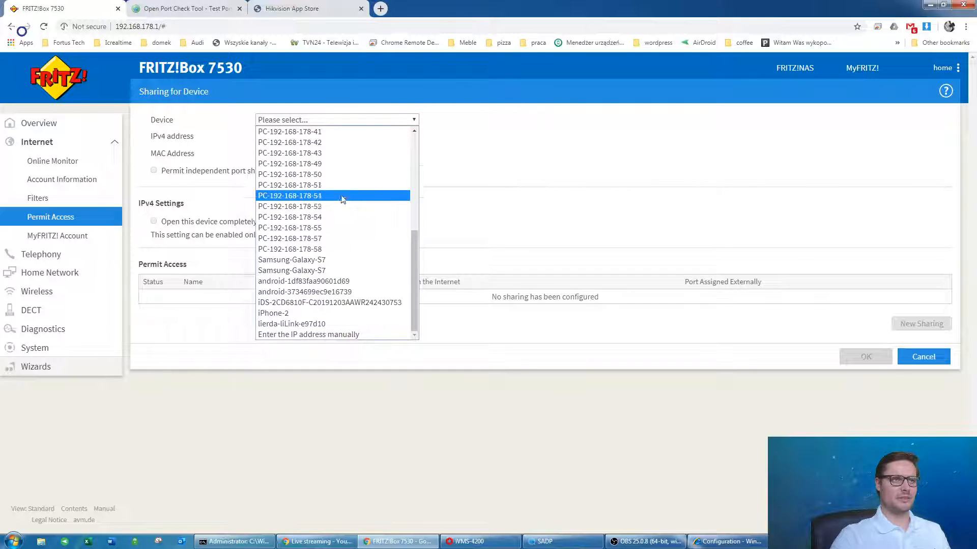
scroll(326, 313, up, 7)
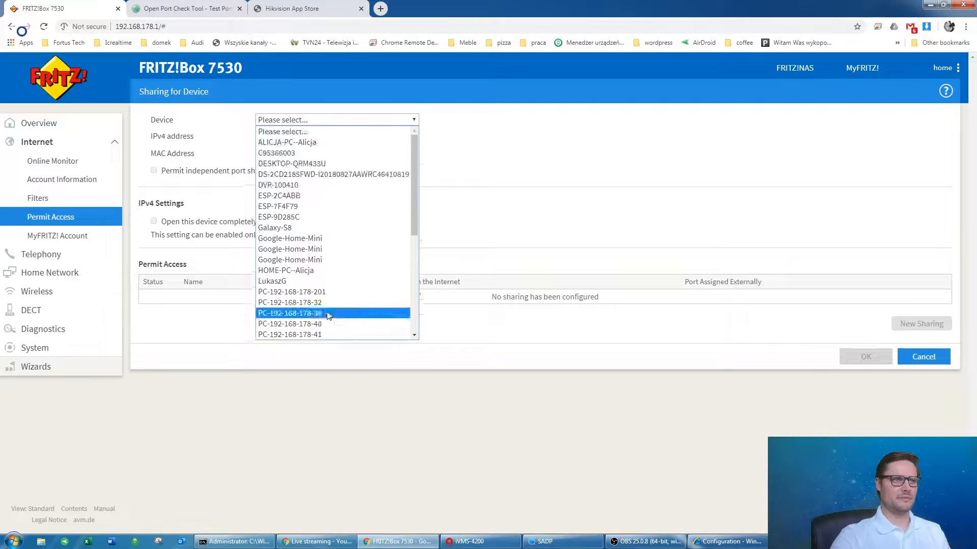
scroll(336, 242, down, 3)
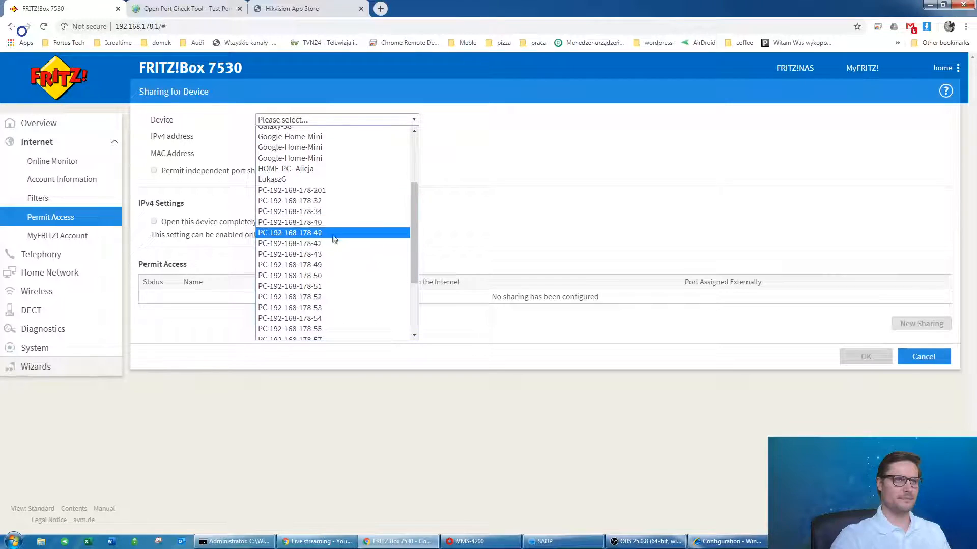
scroll(336, 262, down, 3)
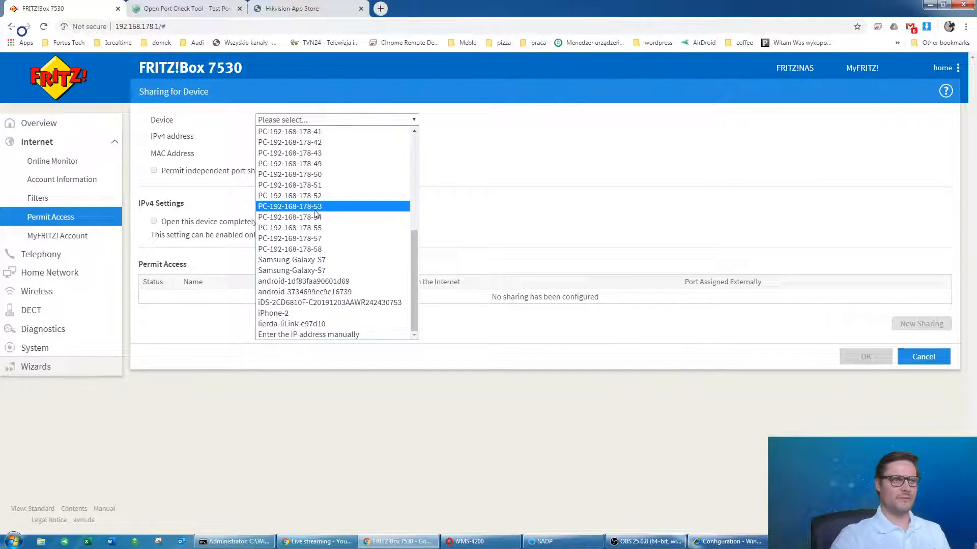
scroll(364, 220, up, 6)
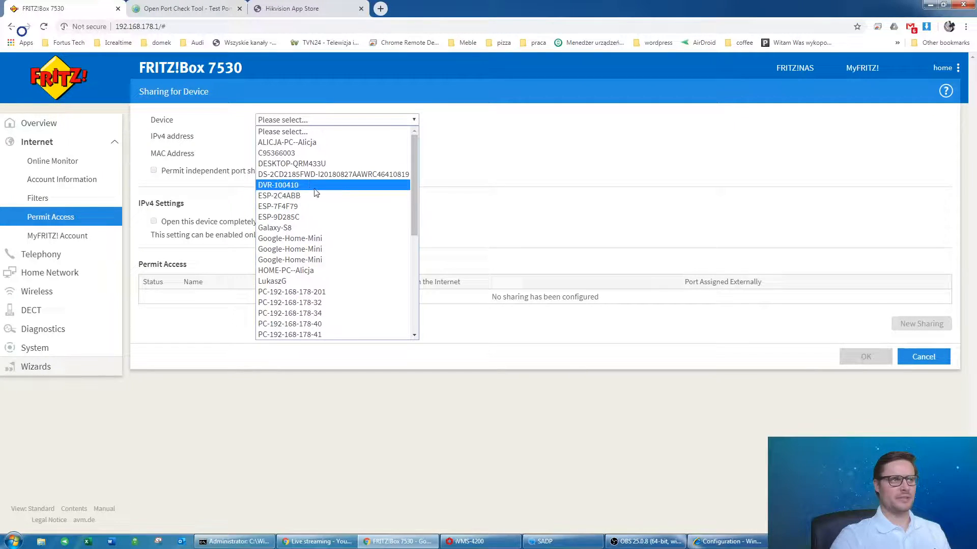
scroll(376, 290, down, 5)
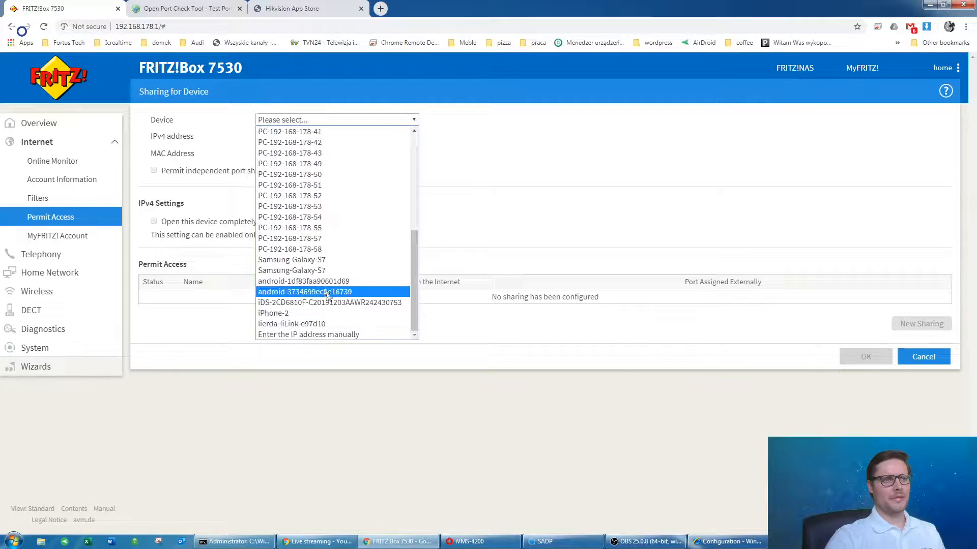
scroll(309, 250, up, 3)
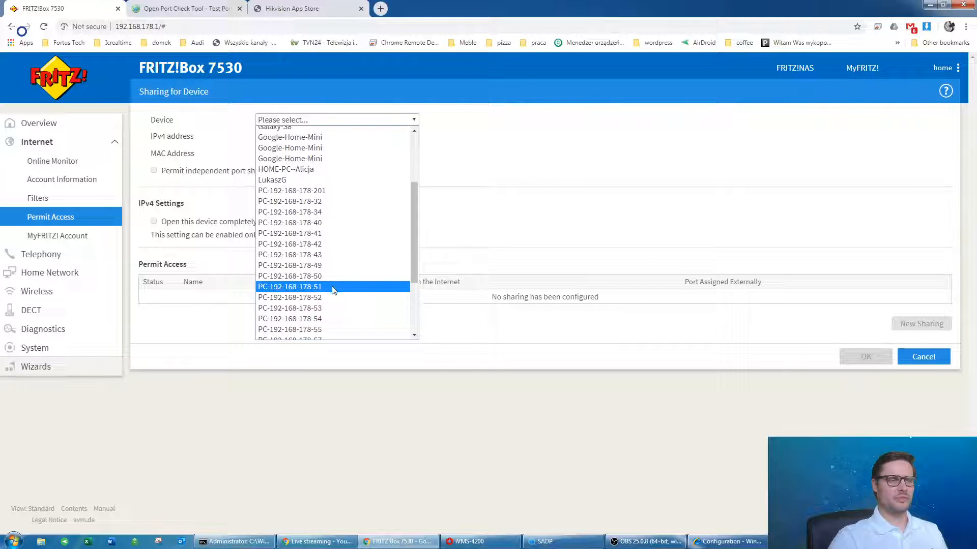
scroll(363, 256, down, 3)
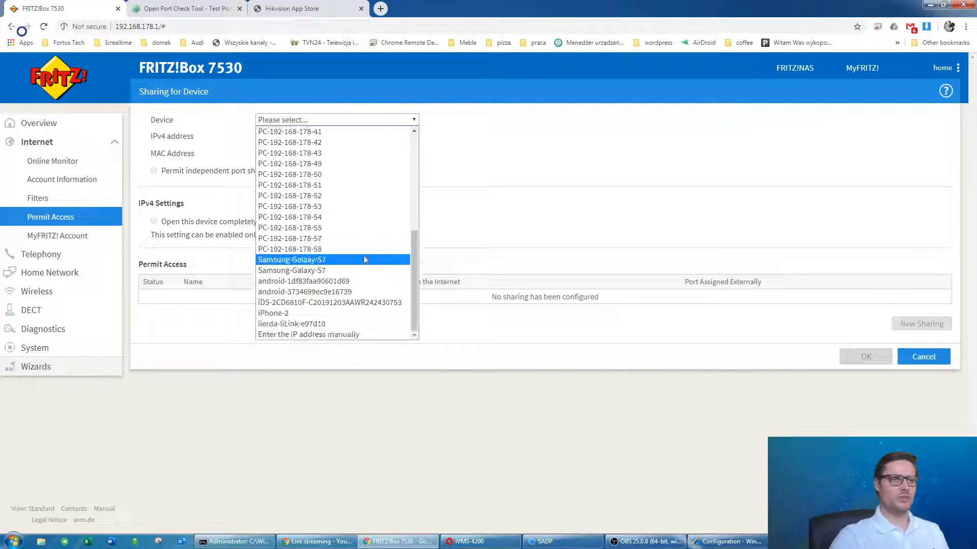
scroll(377, 227, up, 5)
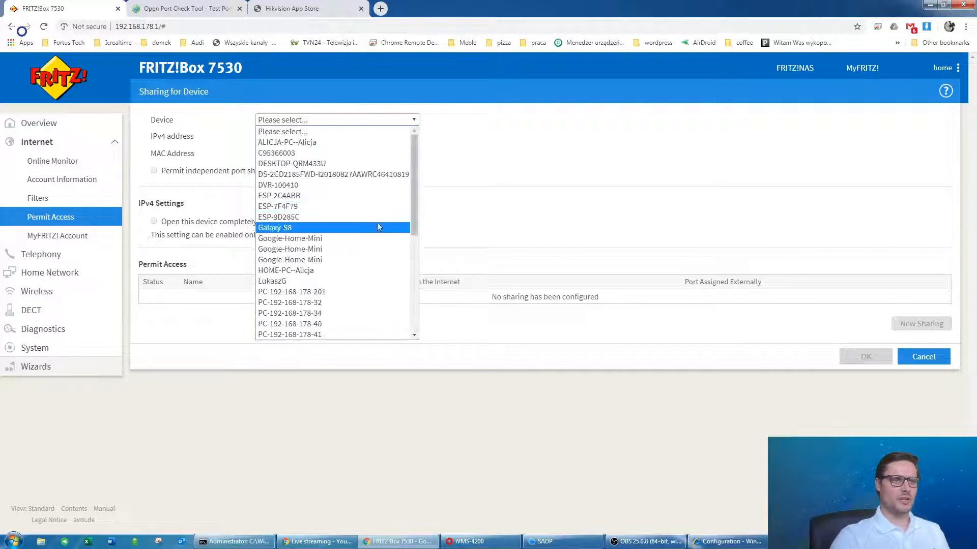
click(355, 297)
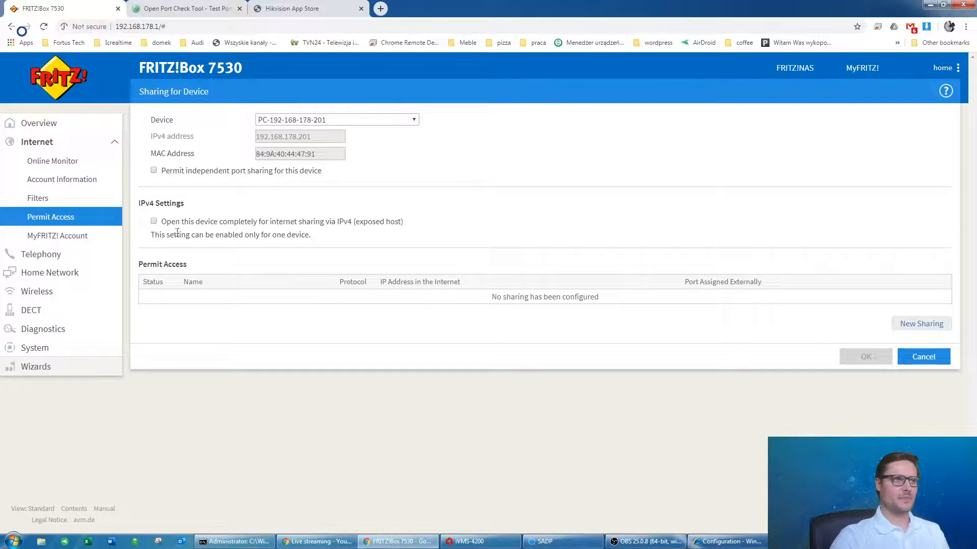
click(154, 221)
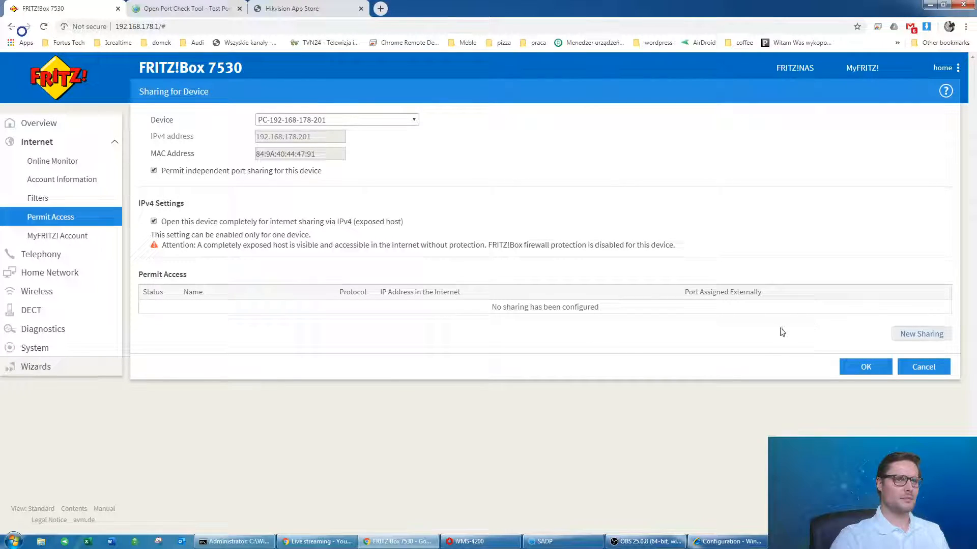
Start a custom TCP sharing rule named cctv8001.
click(908, 334)
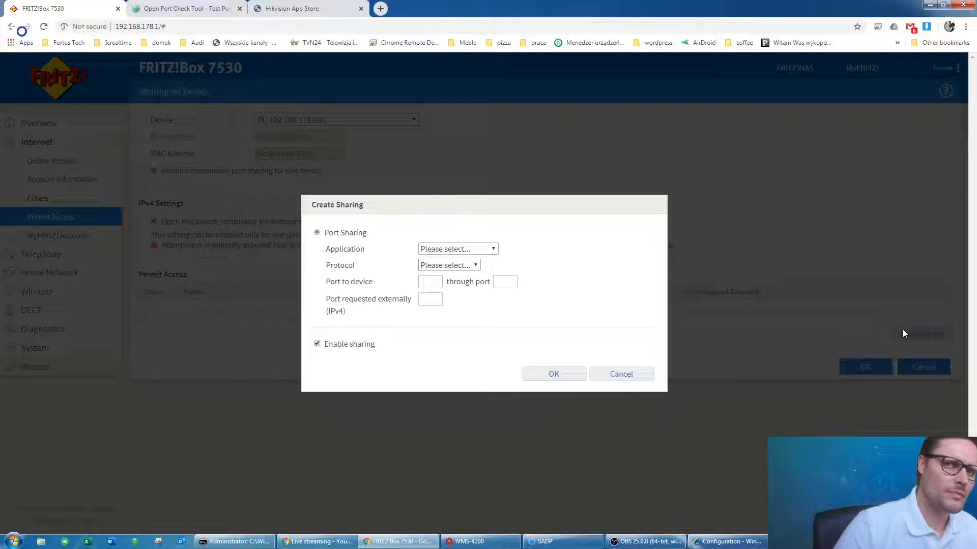
click(477, 250)
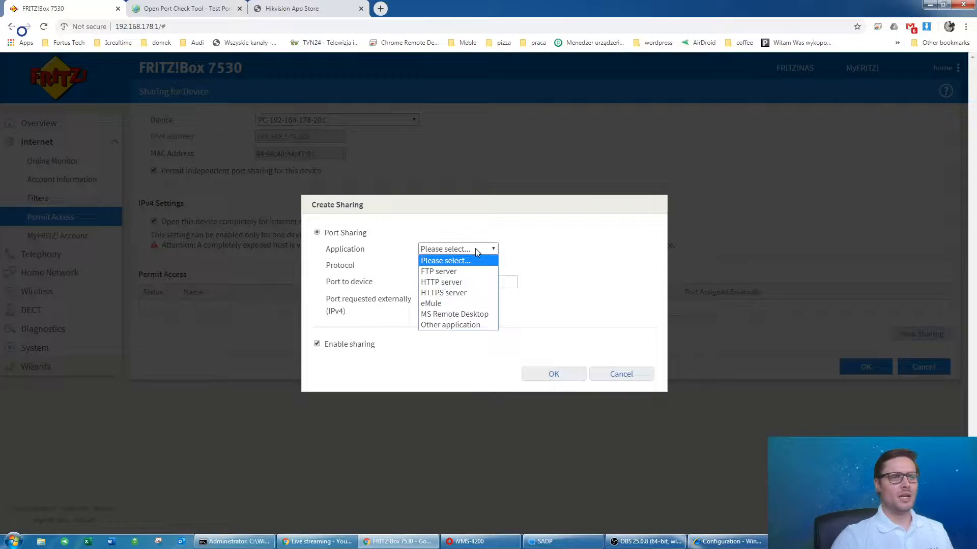
click(463, 326)
click(443, 257)
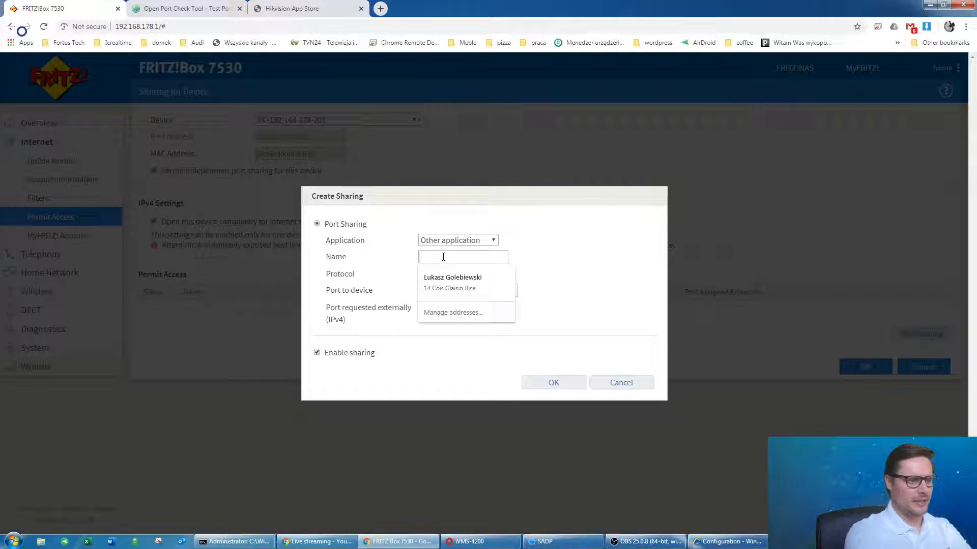
click(547, 302)
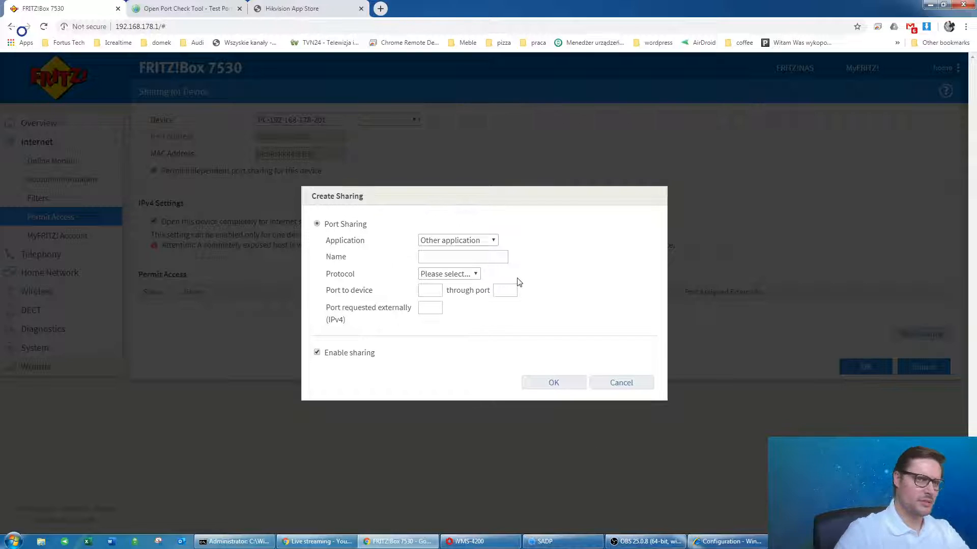
click(470, 254)
text(cctv80)
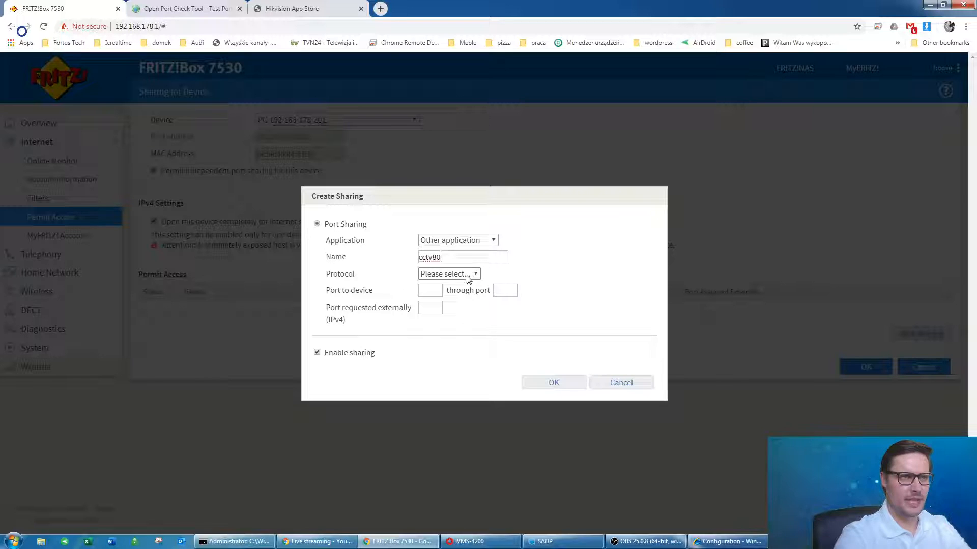
click(464, 274)
click(458, 300)
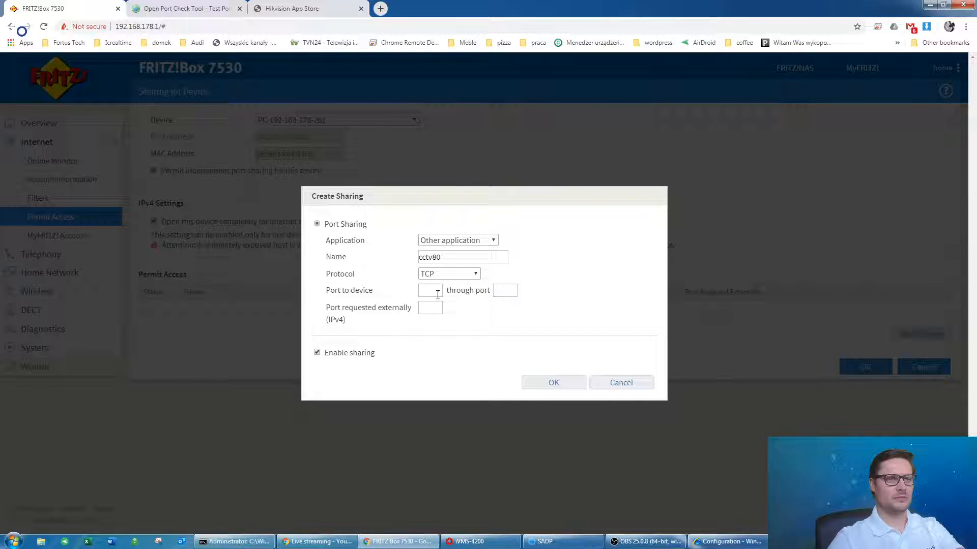
Enter port 8001 for the device, through and external ports, and confirm the rule.
text(80)
key(Tab)
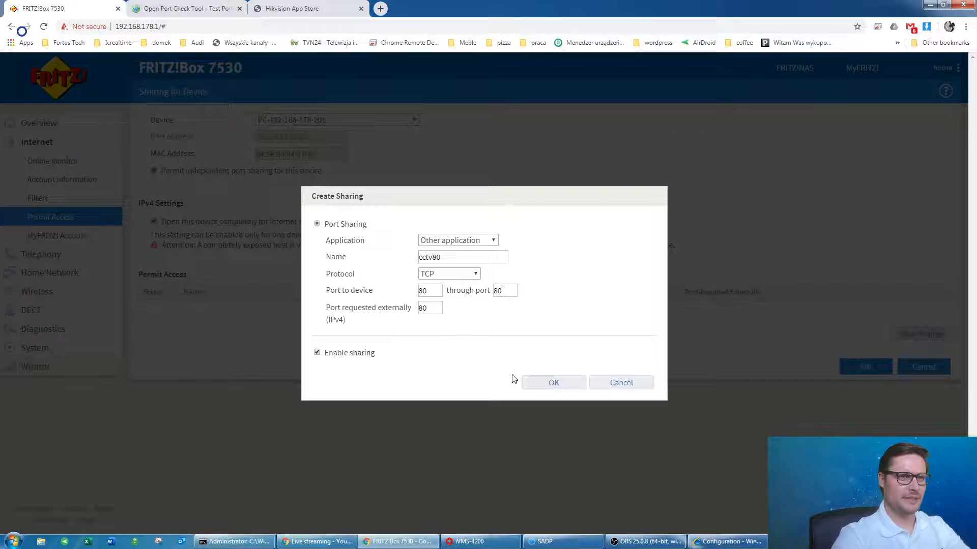
click(553, 384)
drag(553, 382, 477, 305)
click(506, 306)
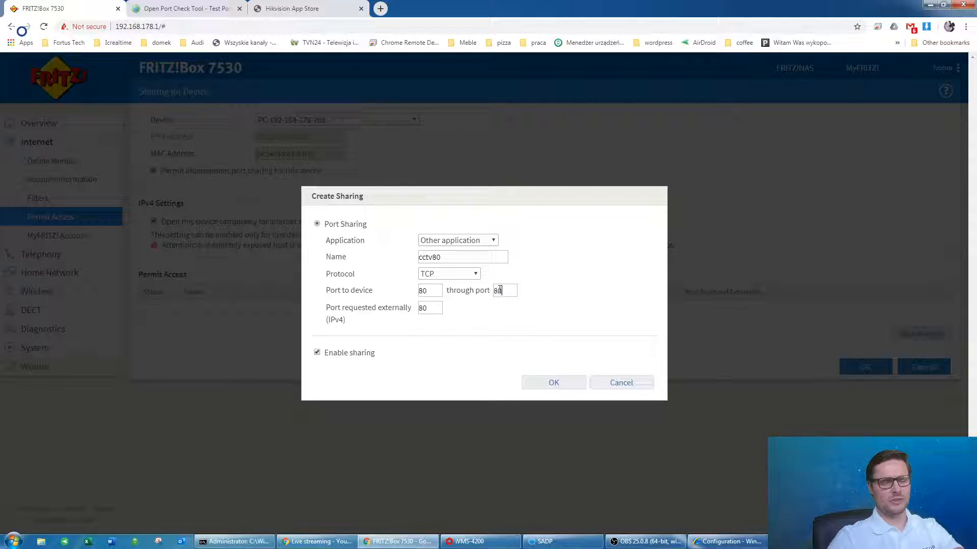
click(457, 257)
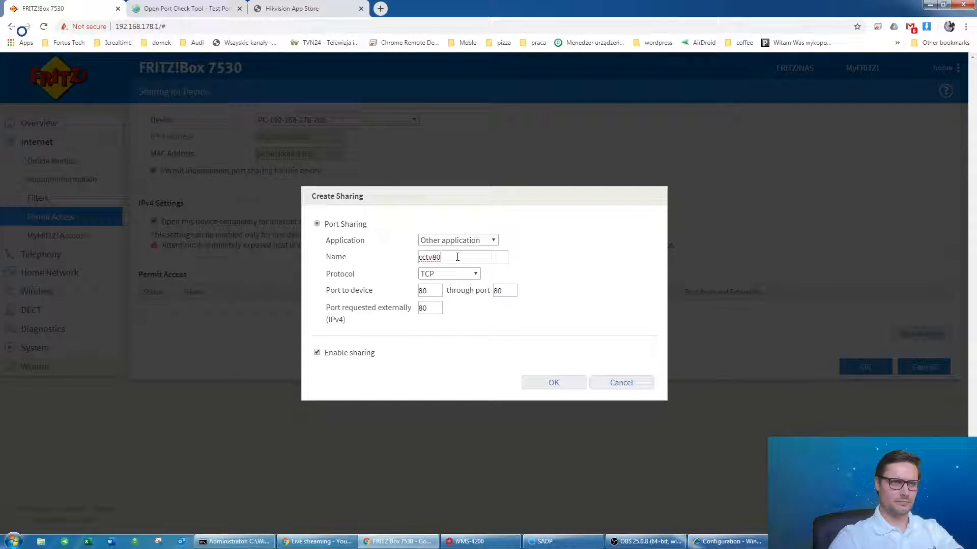
key(Tab)
key(Tab)
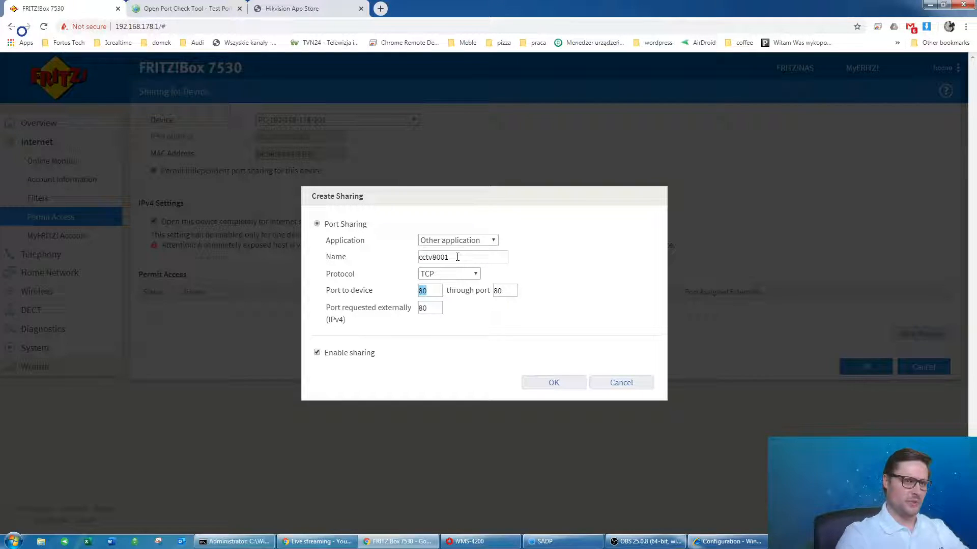
text(8000)
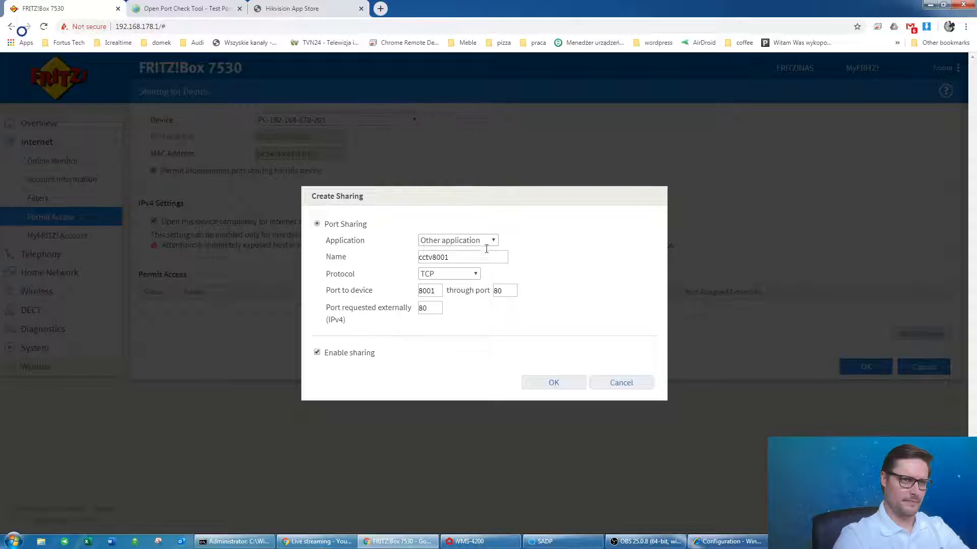
text(1)
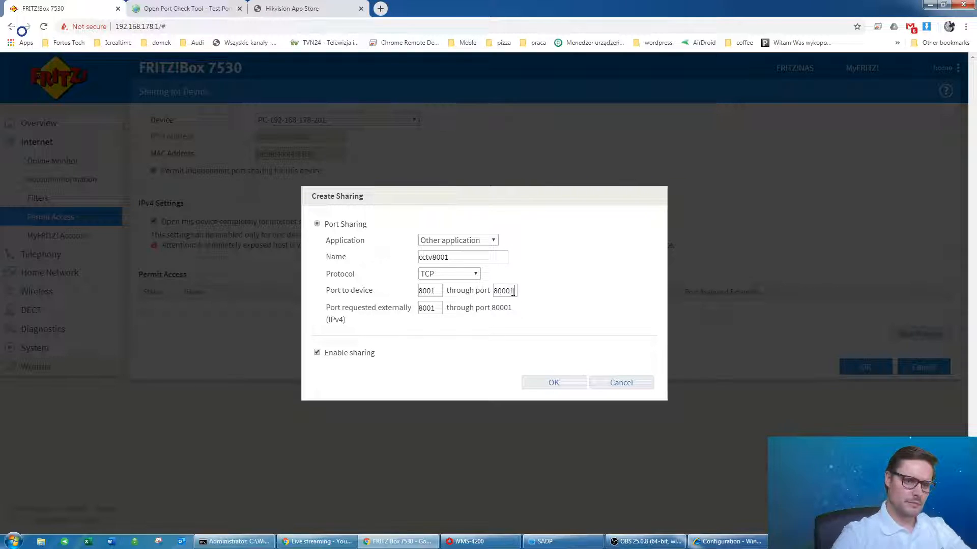
key(BackSpace)
key(BackSpace)
text(1)
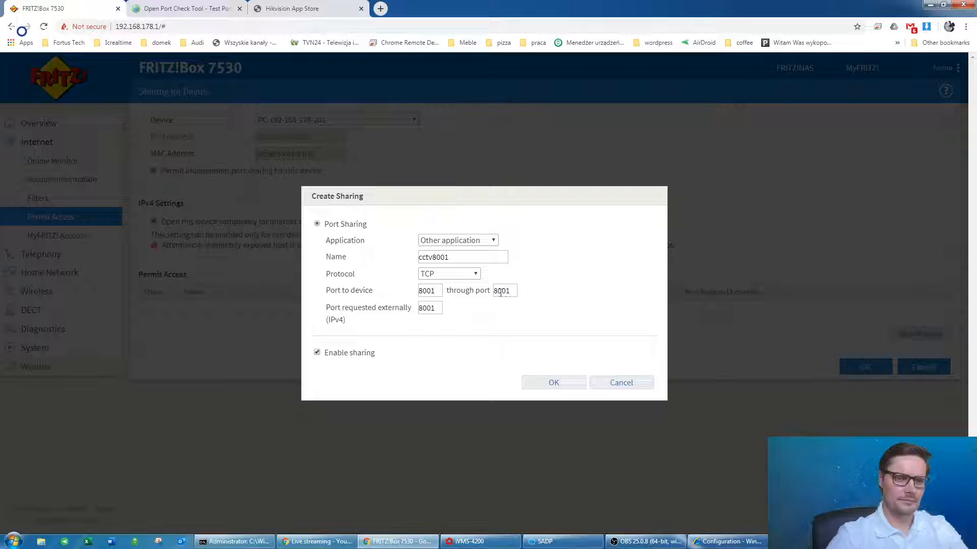
click(561, 384)
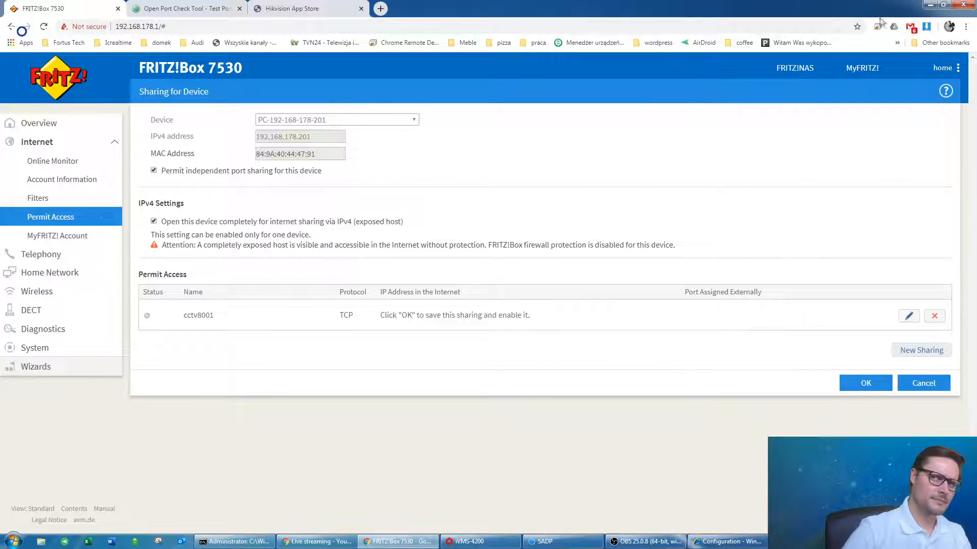
click(945, 6)
drag(786, 14, 504, 16)
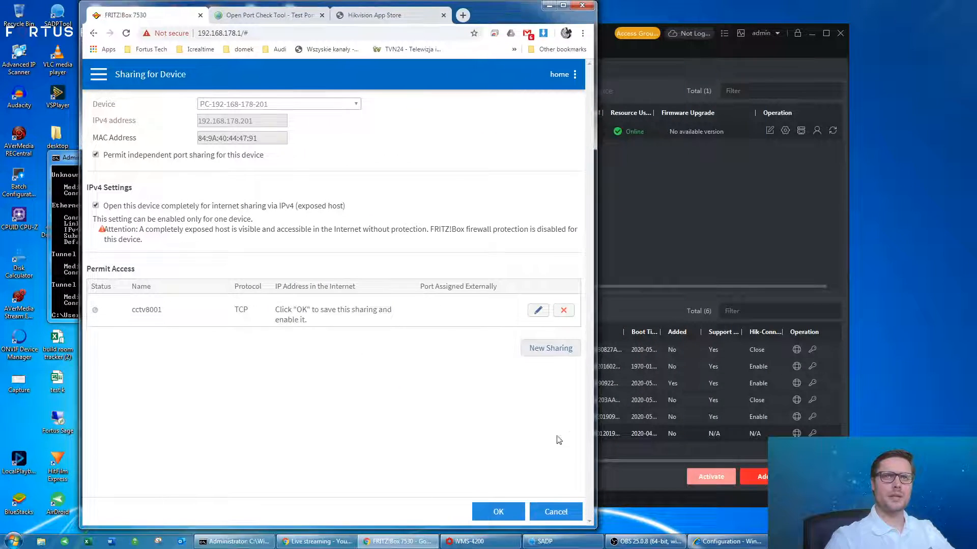
click(502, 513)
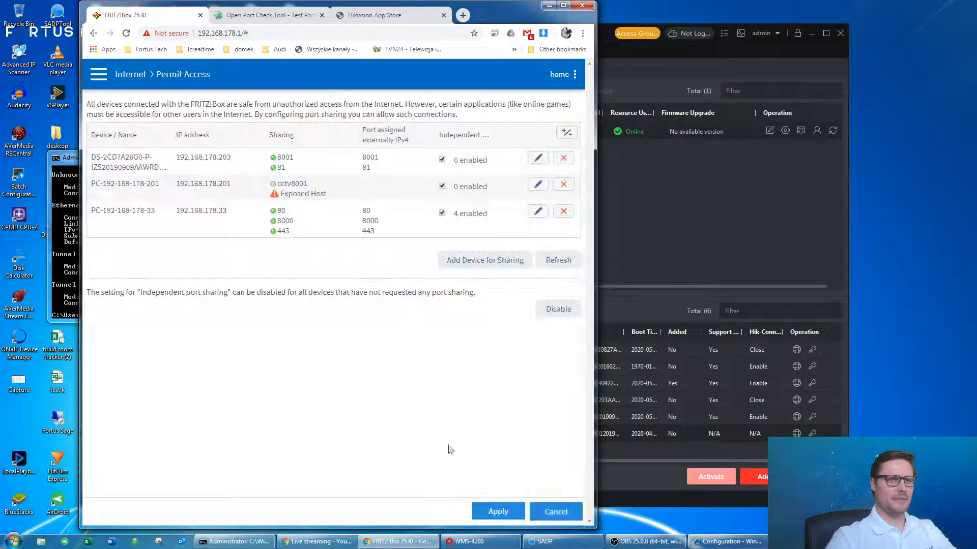
click(562, 6)
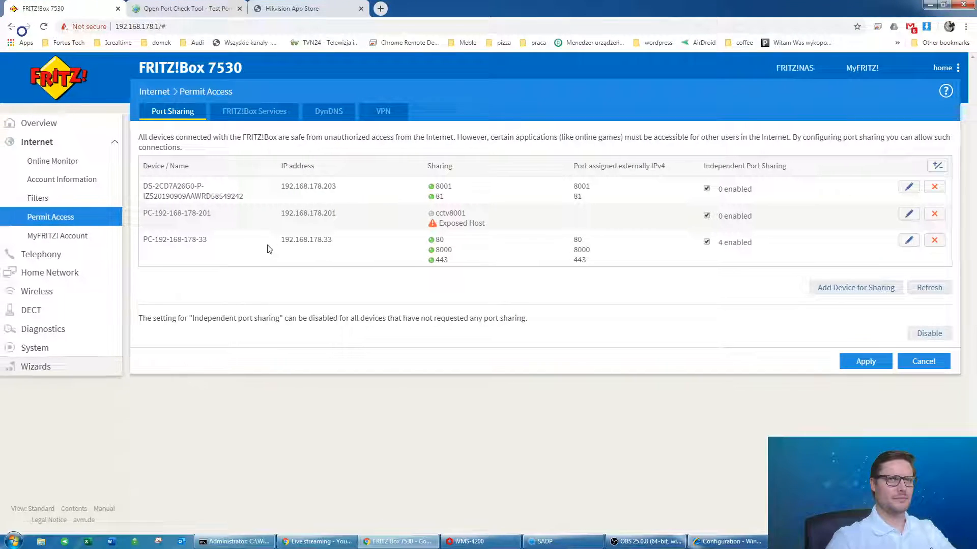
Point out 192.168.178.201 and its cctv8001 entry in the Port Sharing list.
drag(479, 223, 397, 225)
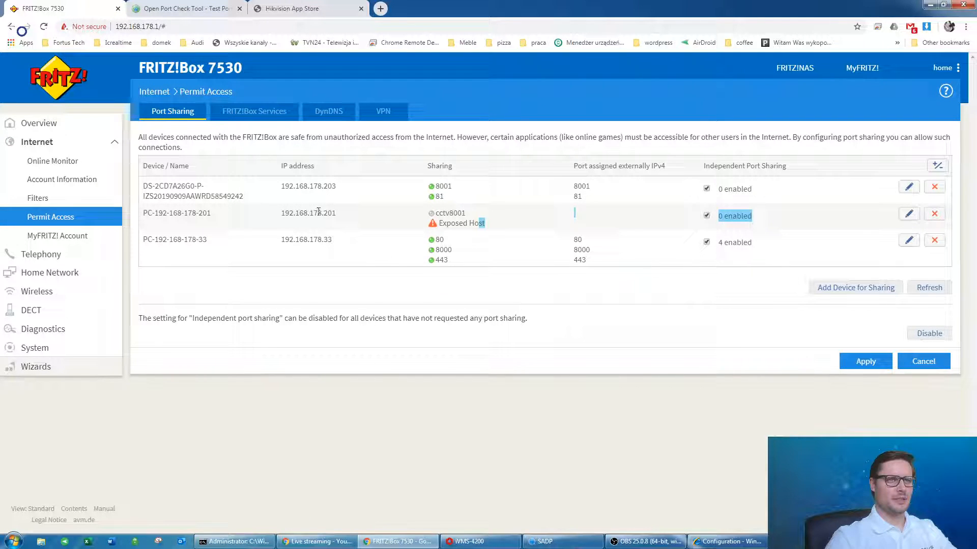
drag(280, 213, 402, 214)
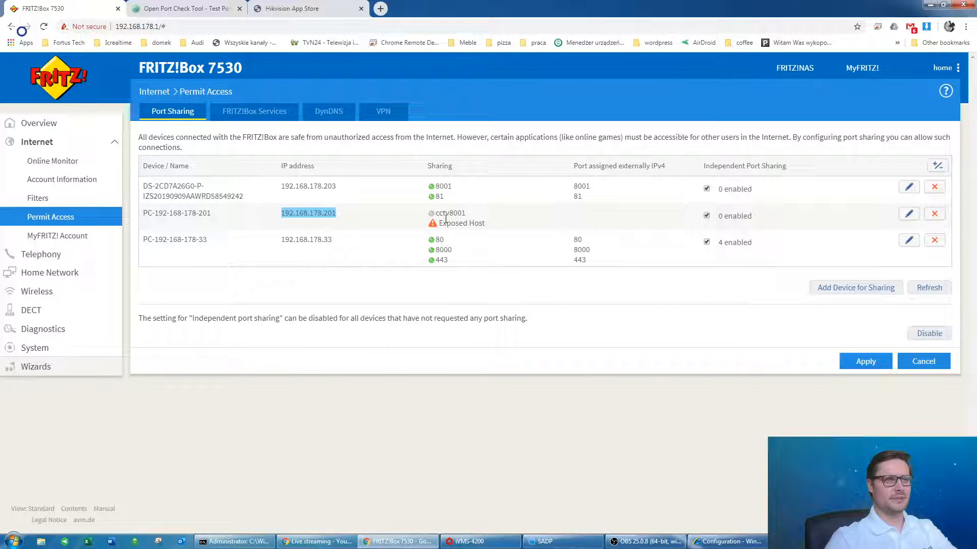
drag(438, 215, 481, 212)
click(485, 216)
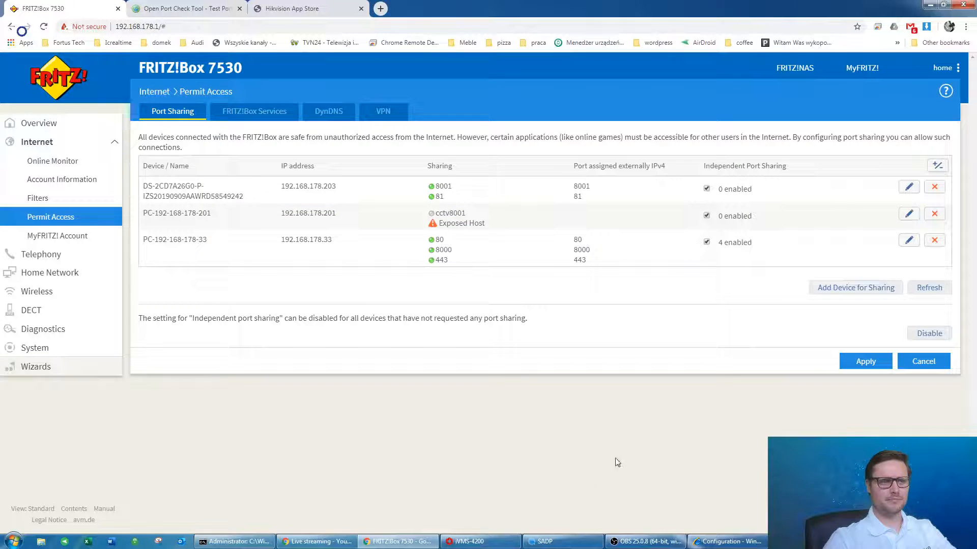
double_click(288, 217)
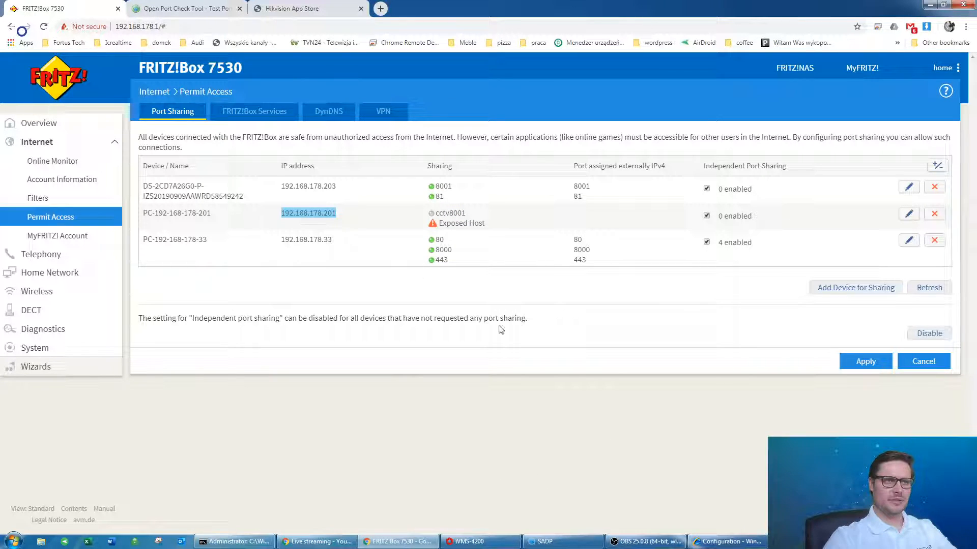
double_click(462, 214)
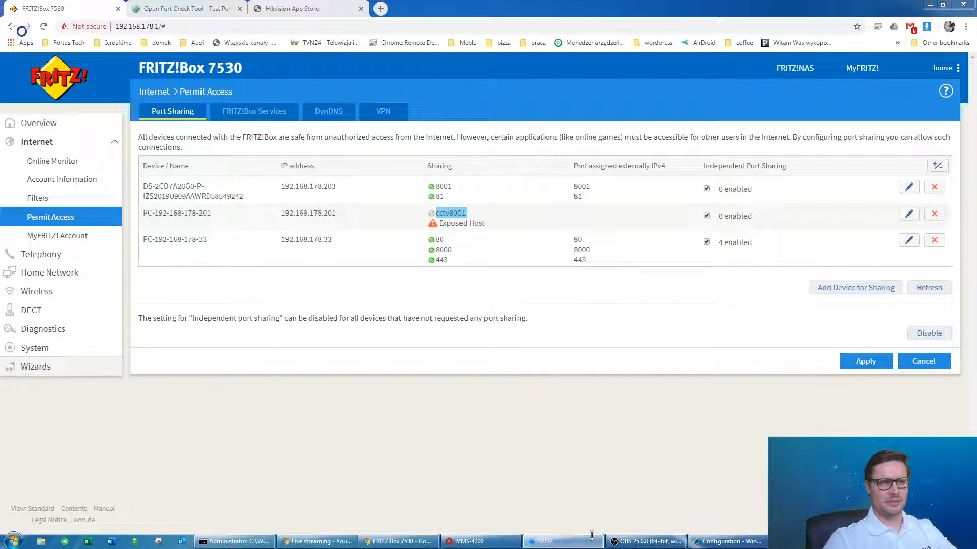
click(545, 542)
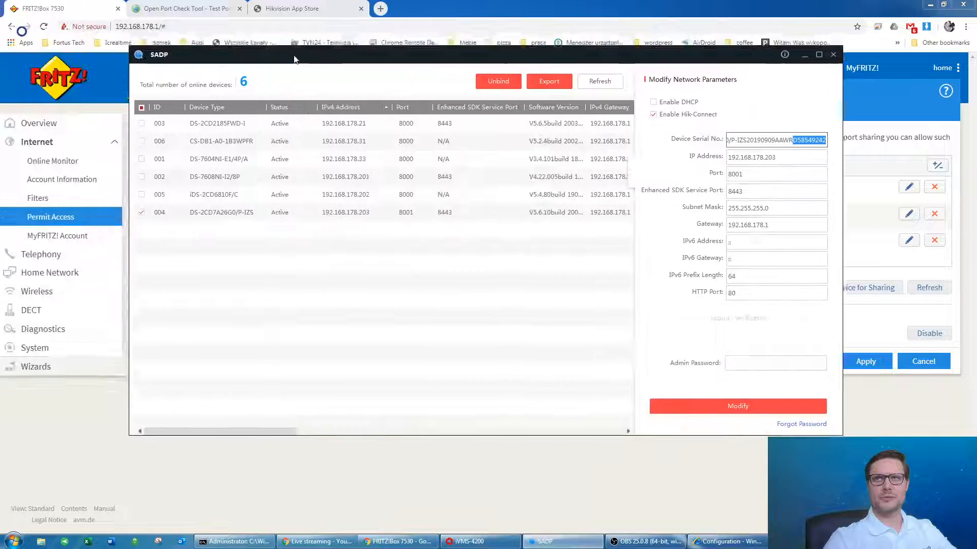
In SADP, change the DS-7608NI-I2/8P recorder's port from 8000 to 8001, authorising with the admin password.
click(163, 227)
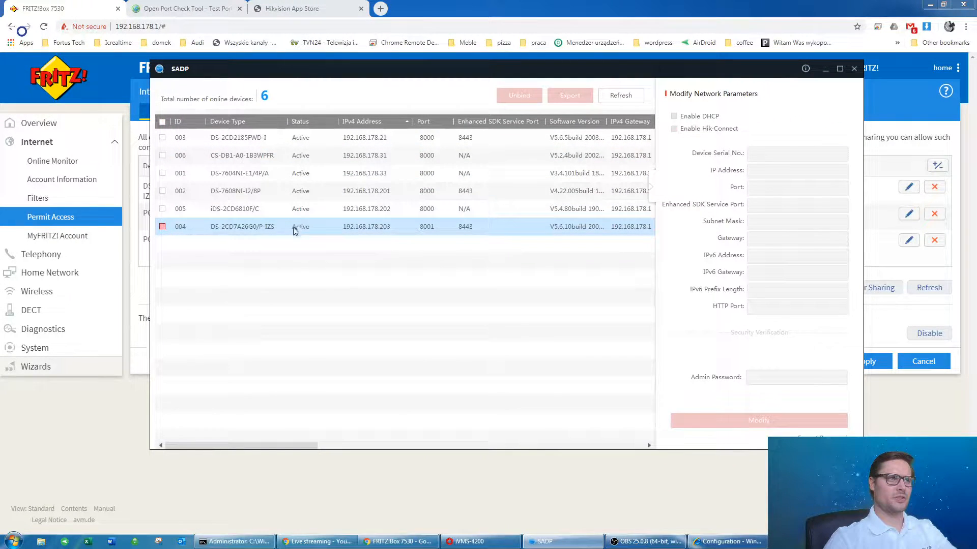
click(163, 190)
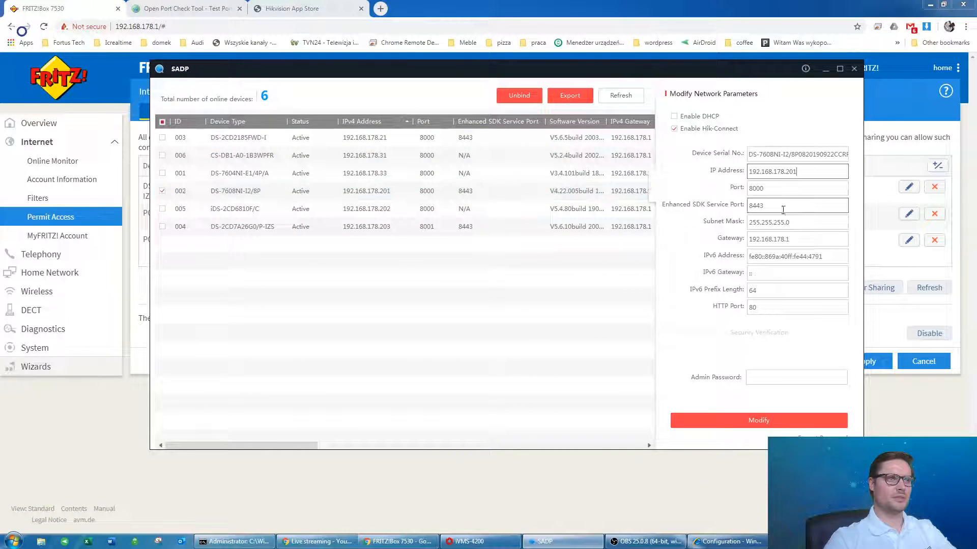
click(776, 186)
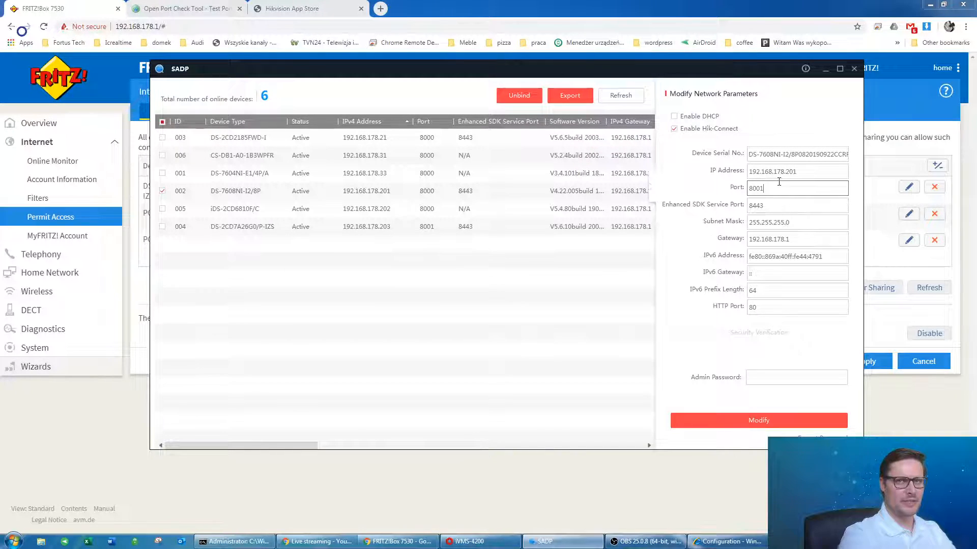
click(763, 376)
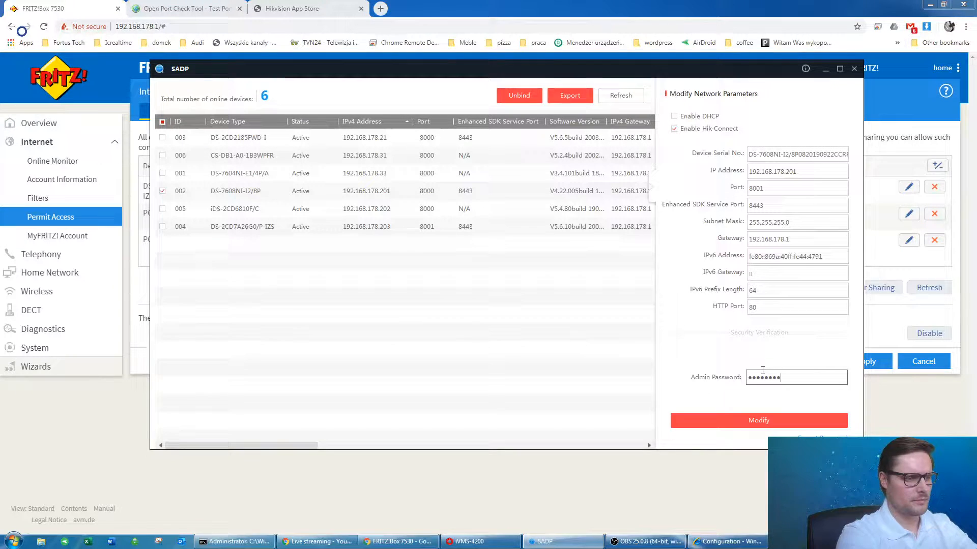
click(770, 417)
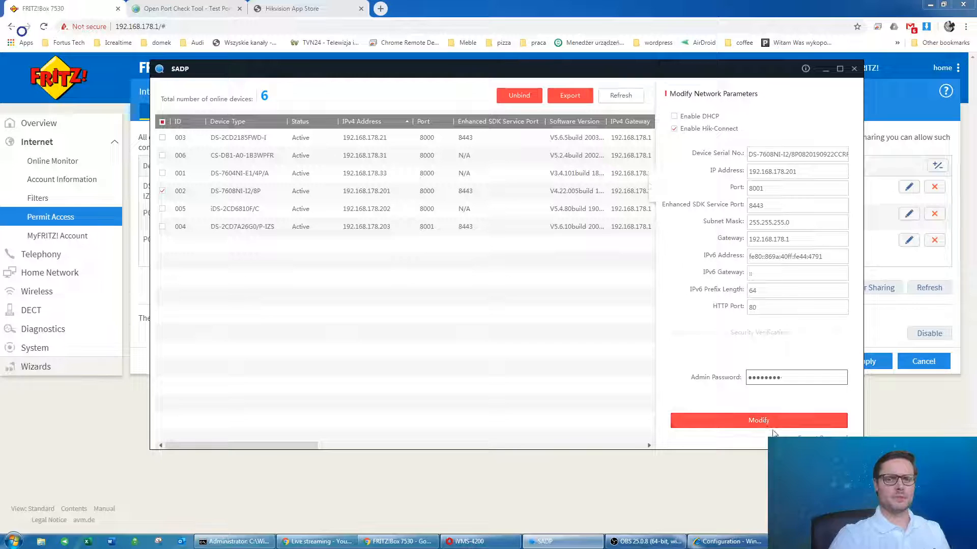
click(736, 424)
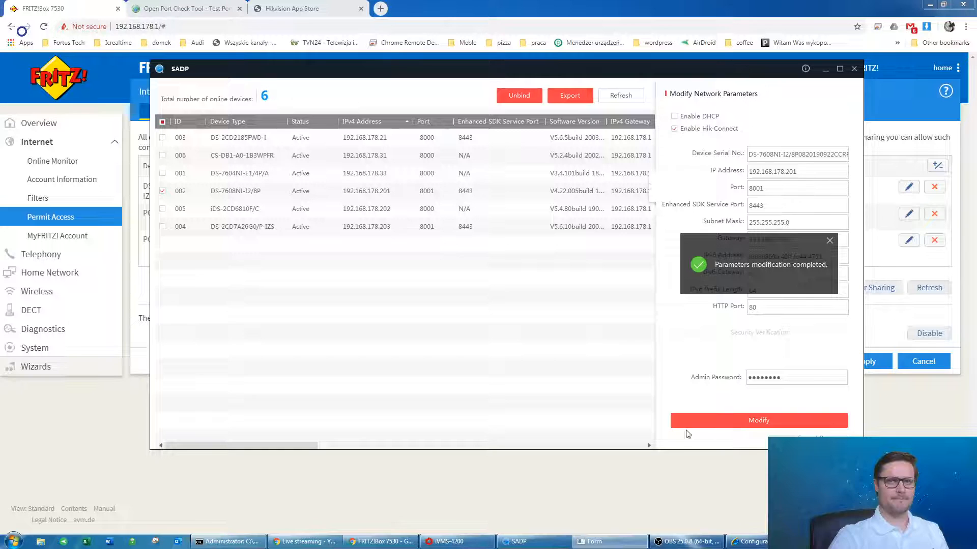
click(386, 541)
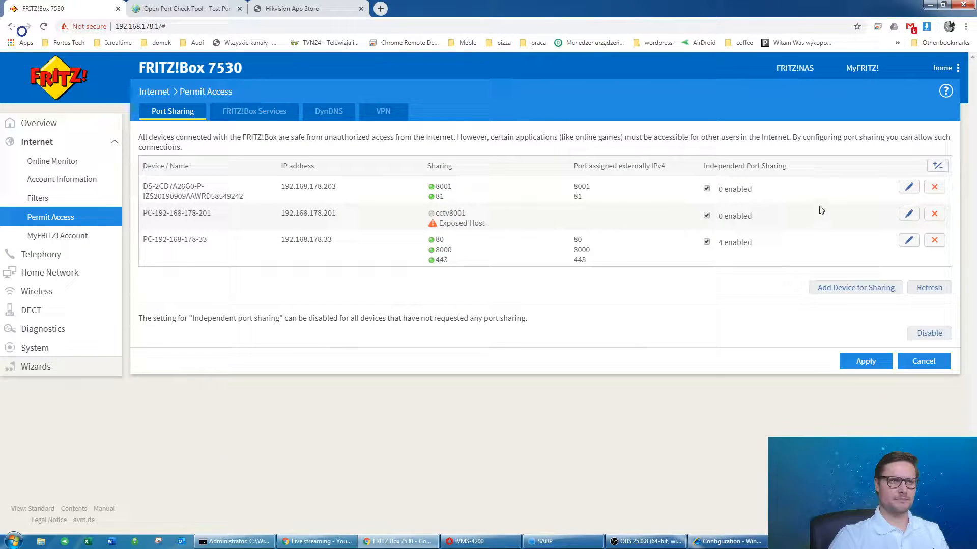
click(908, 214)
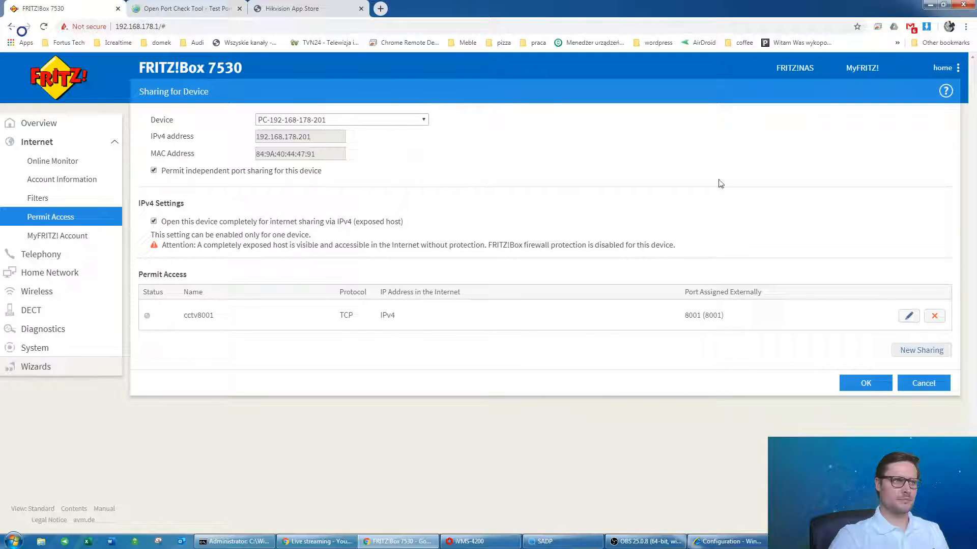
click(841, 383)
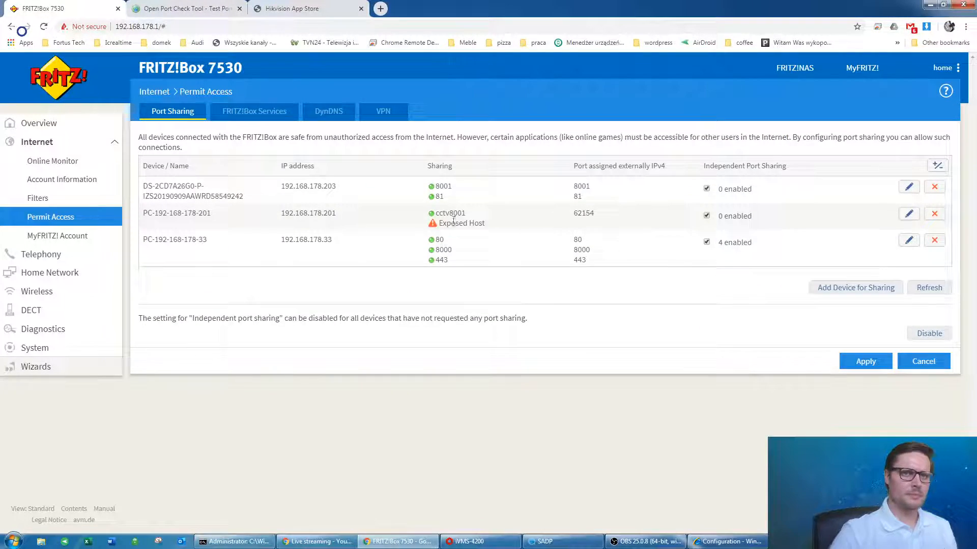
mouse_move(436, 214)
mouse_down()
mouse_move(479, 216)
mouse_move(451, 219)
mouse_up()
click(462, 217)
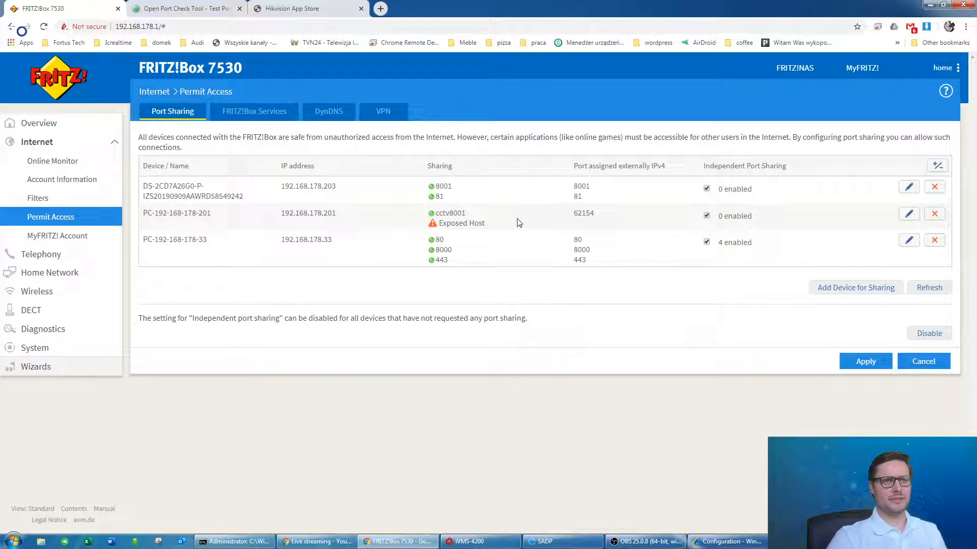
Edit and save the cctv8001 rule, leaving it disabled, then briefly visit Filters and Permit Access.
click(906, 214)
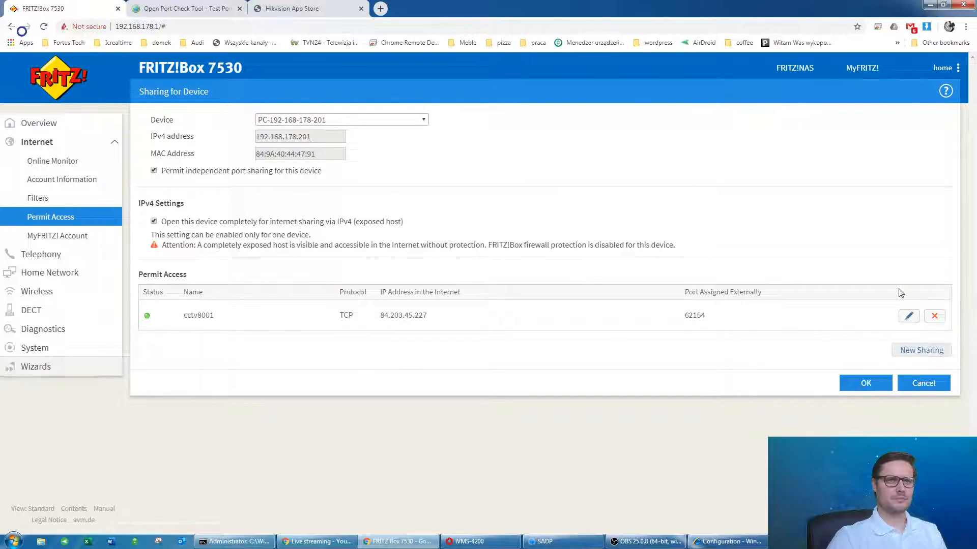
click(909, 316)
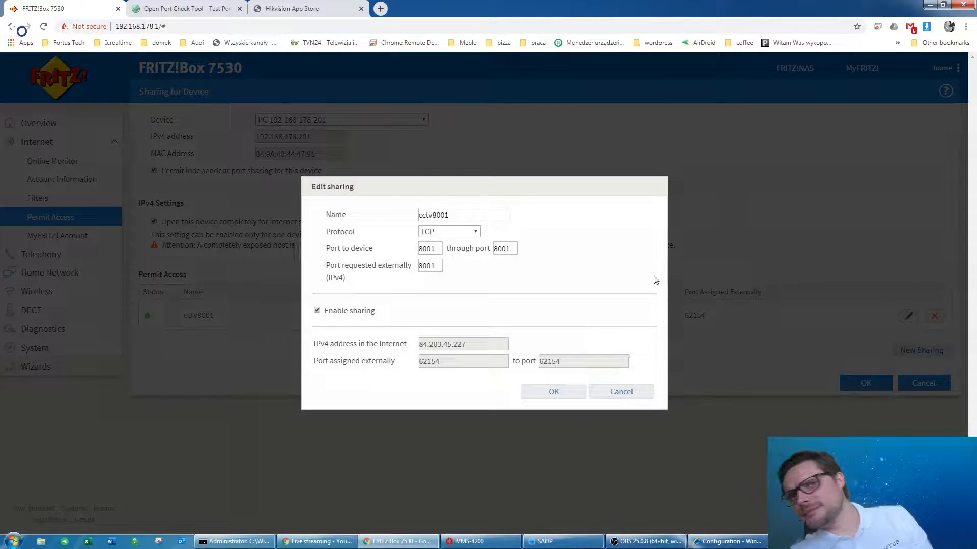
click(324, 312)
click(555, 392)
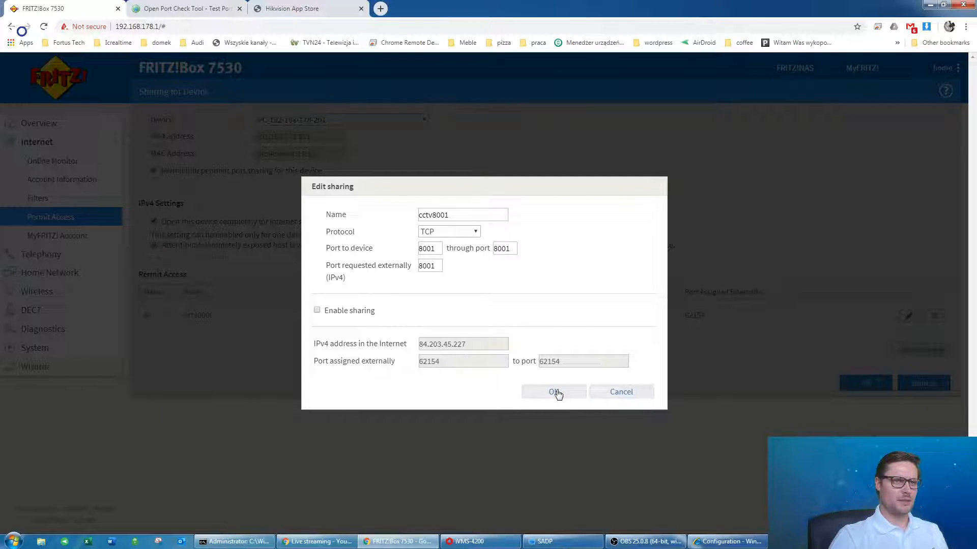
click(844, 379)
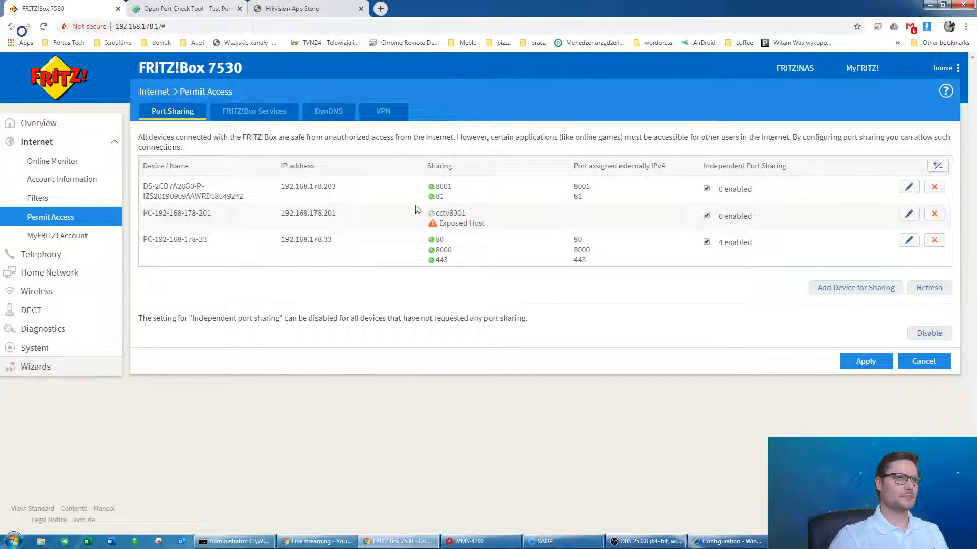
click(52, 198)
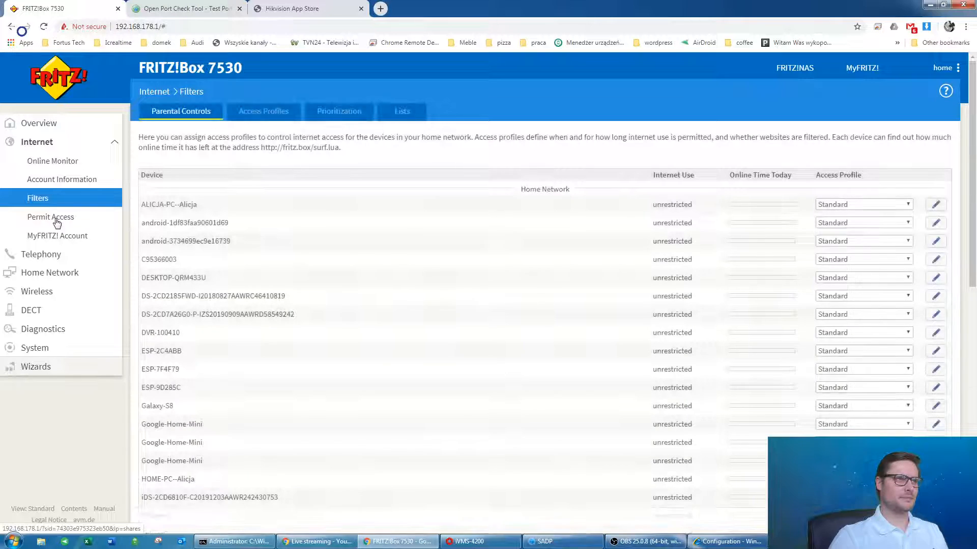
click(56, 221)
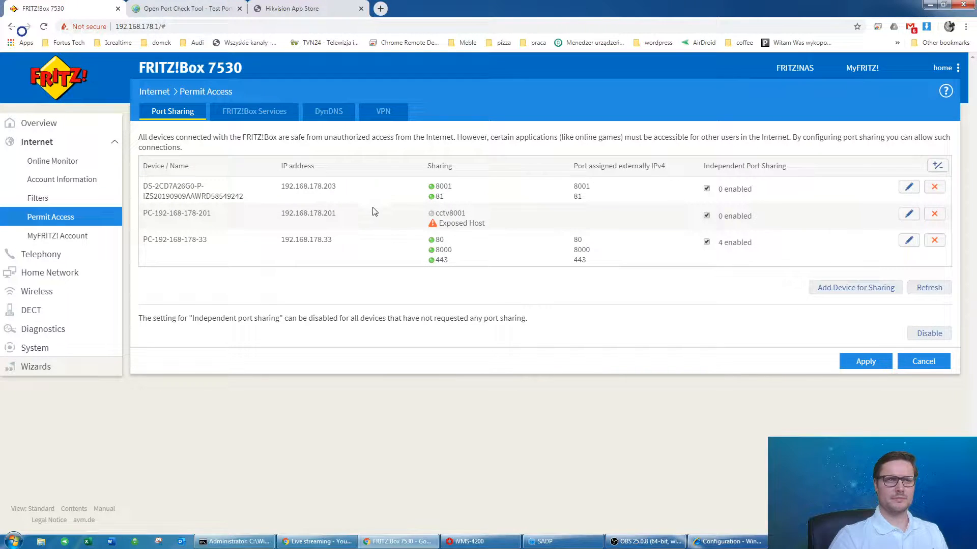
Test ports 80, 8000 and 8001 in the yougetsignal Port Forwarding Tester; 80 and 8000 report open.
click(221, 5)
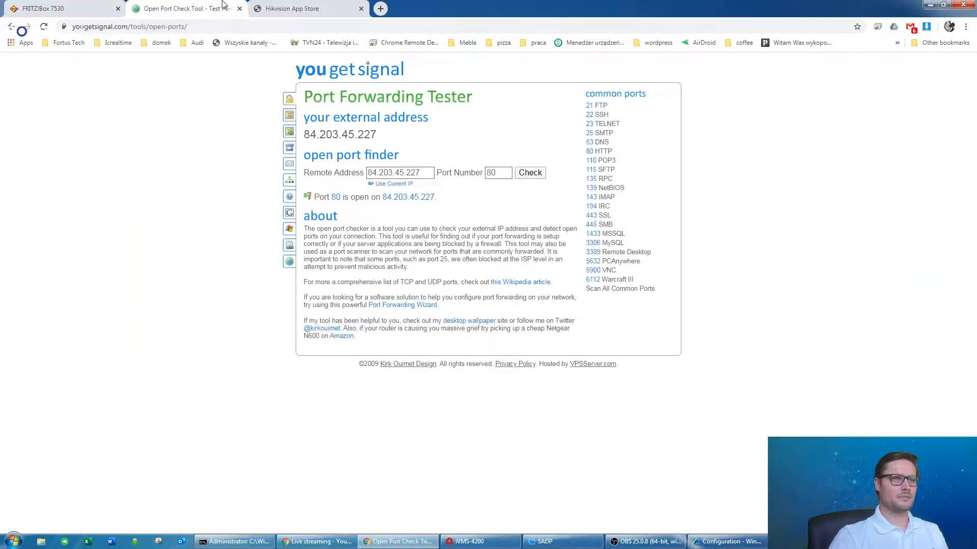
click(509, 174)
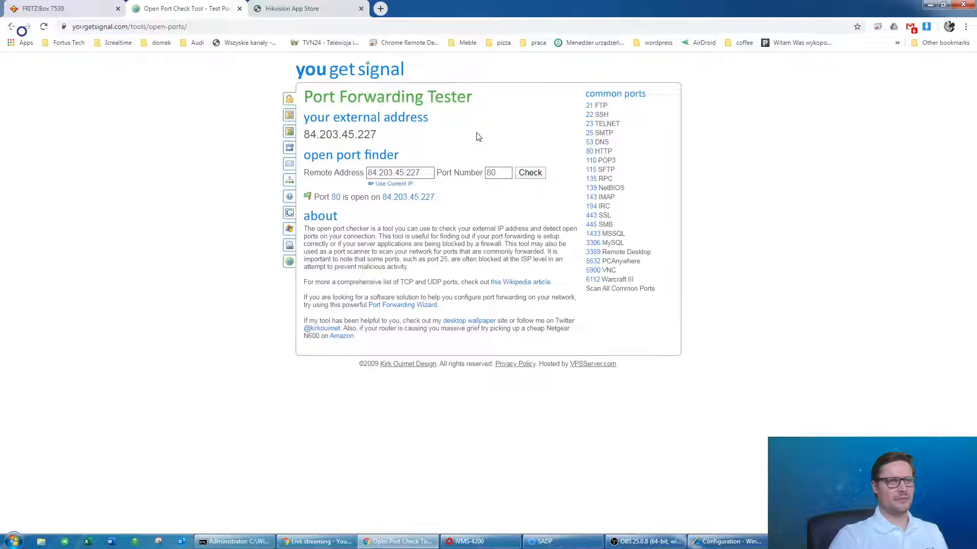
right_click(512, 152)
click(499, 126)
click(541, 174)
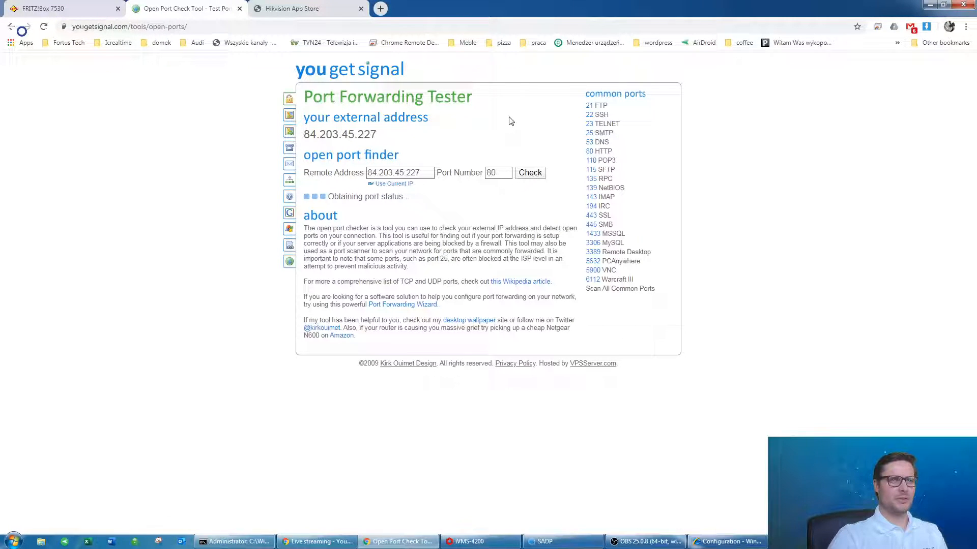
click(496, 172)
text(00)
key(Return)
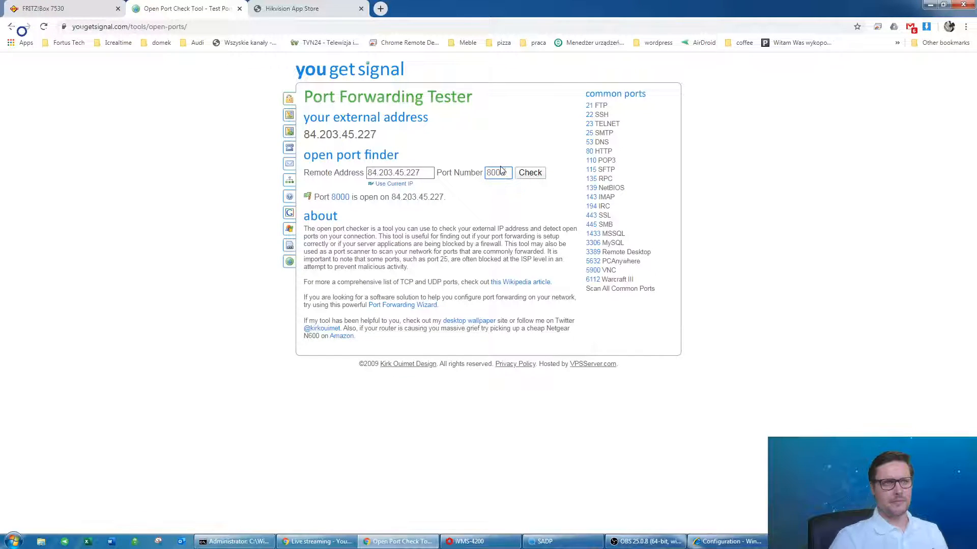
click(523, 174)
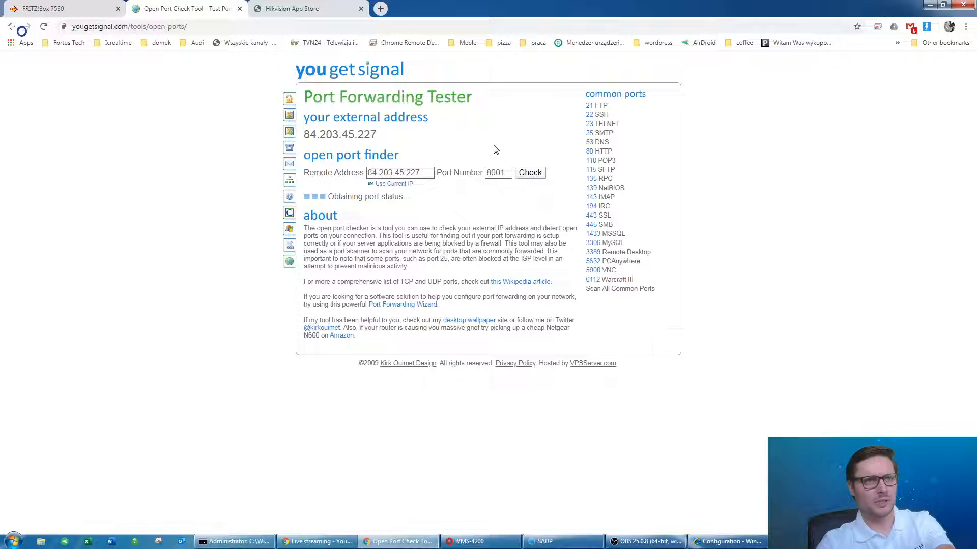
click(82, 7)
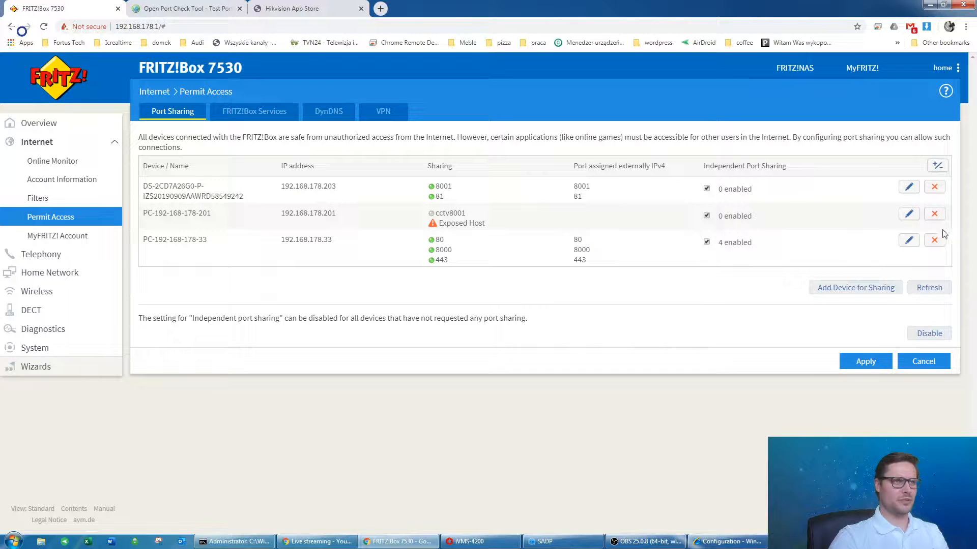
click(934, 214)
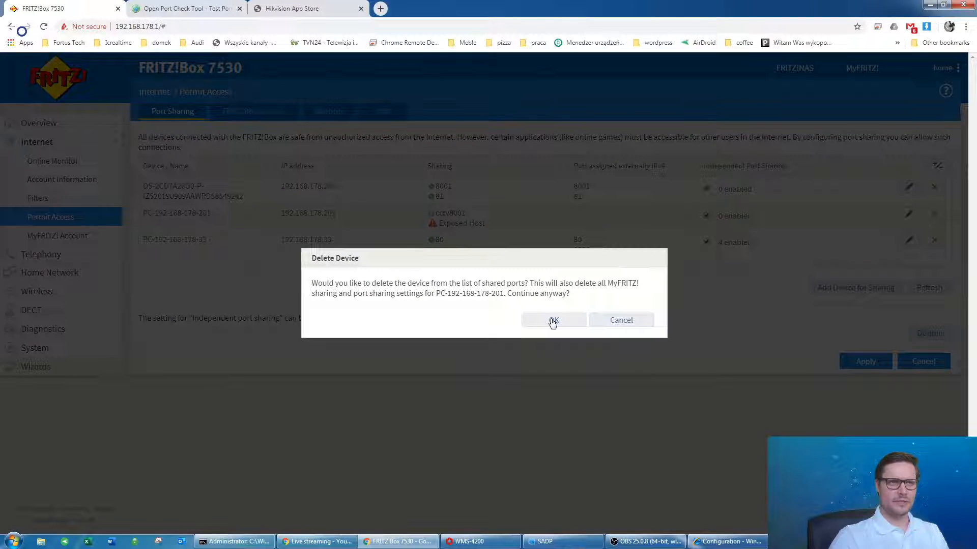
click(551, 320)
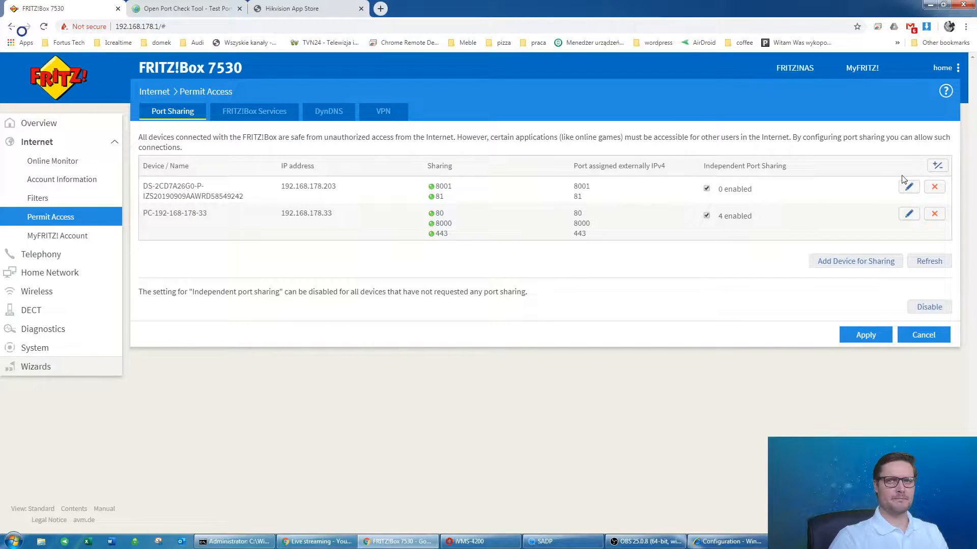
click(909, 186)
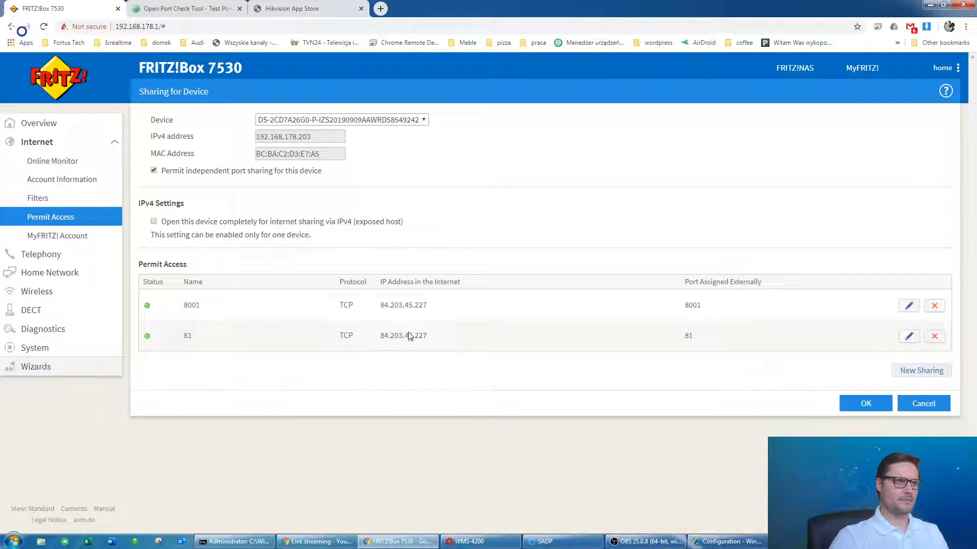
click(847, 404)
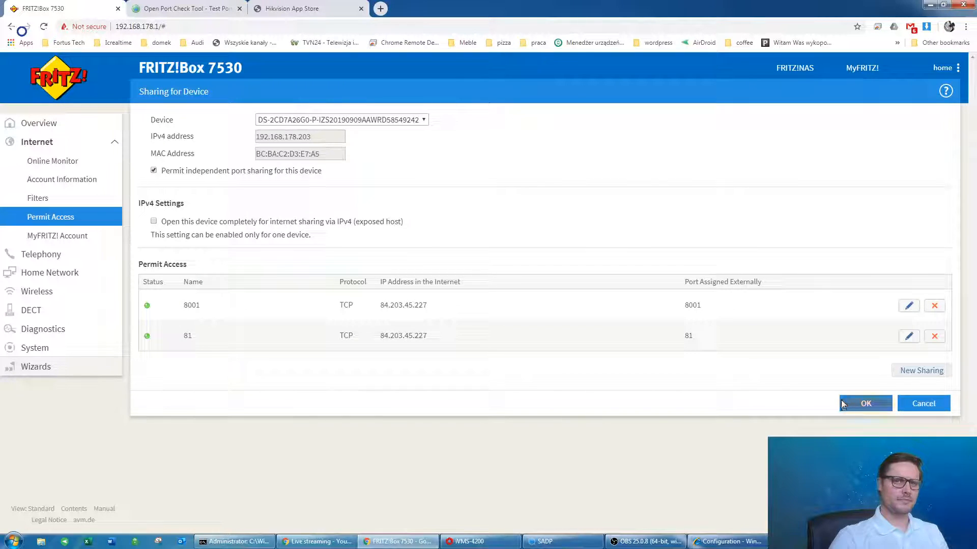
click(544, 541)
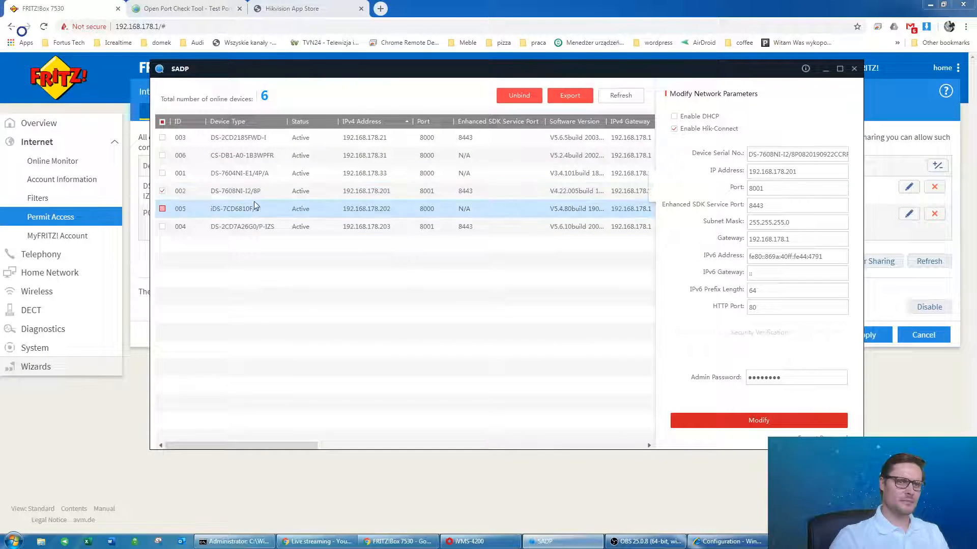
Change camera DS-2CD7A26G0/P-IZS's HTTP port to 81 in SADP, authorised with the admin password.
click(162, 192)
click(162, 227)
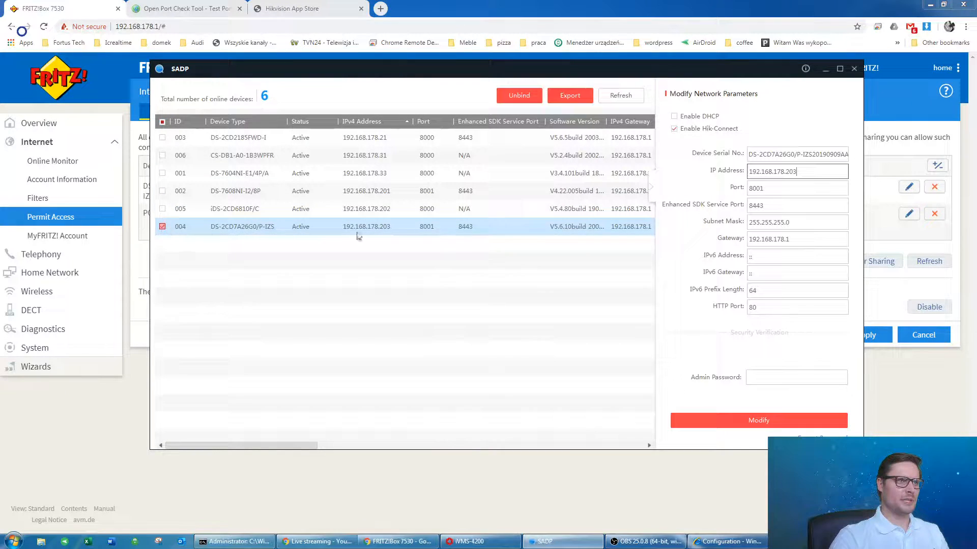
click(770, 307)
key(BackSpace)
text(1)
click(753, 377)
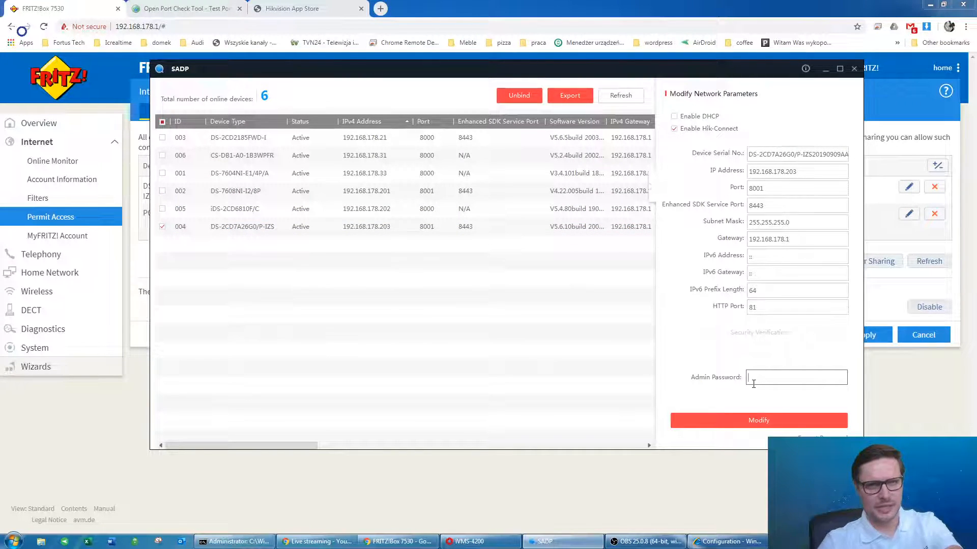
text(••••••)
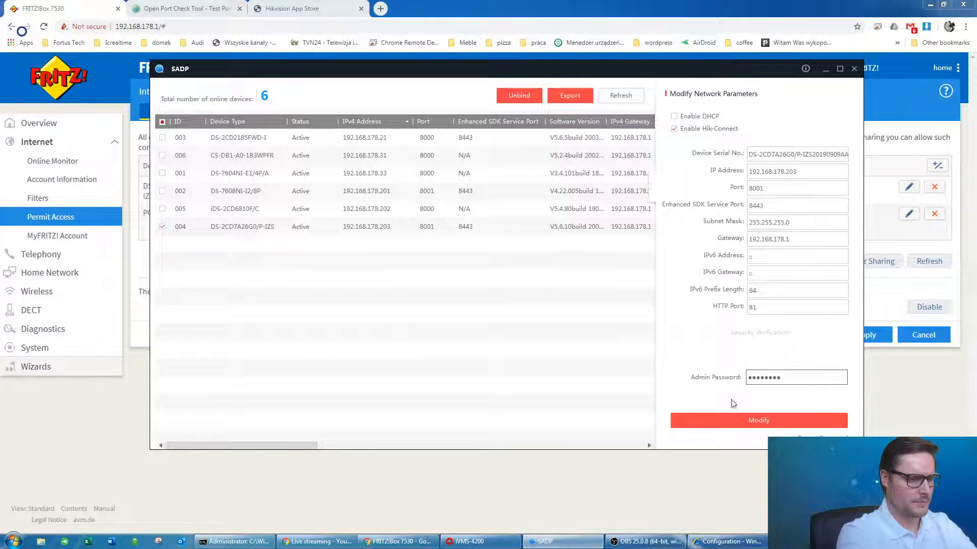
click(760, 421)
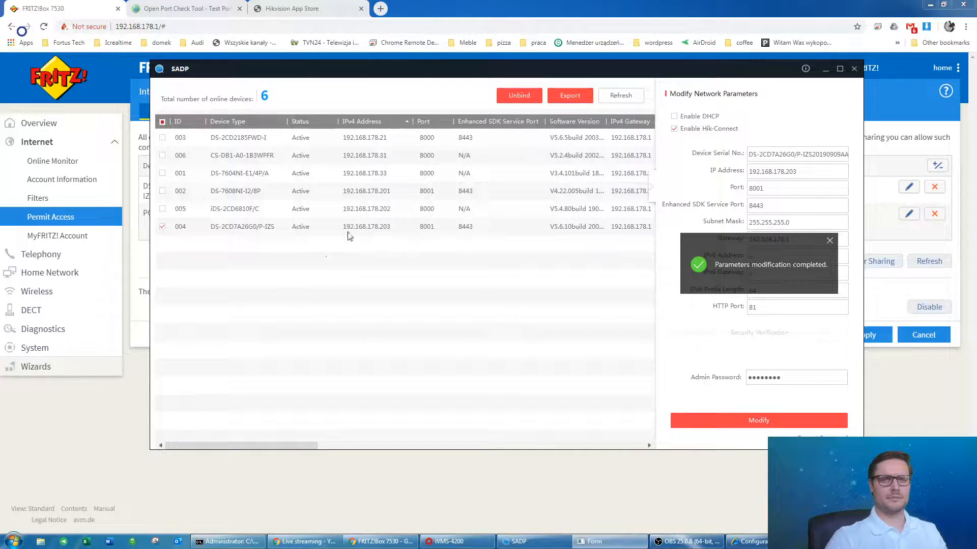
click(163, 227)
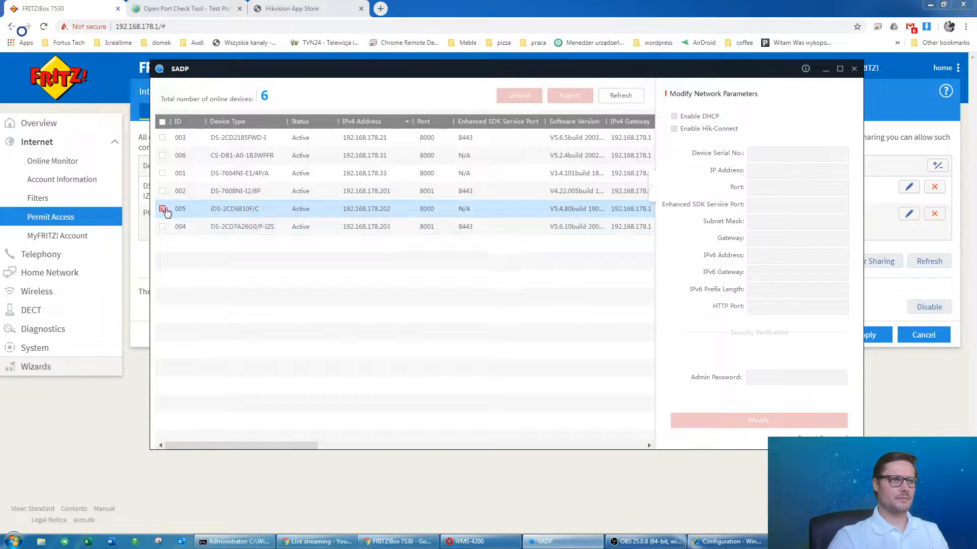
Give recorder DS-7608NI-I2/8P port 8002 and HTTP port 82, authorised with the admin password.
click(161, 191)
click(162, 191)
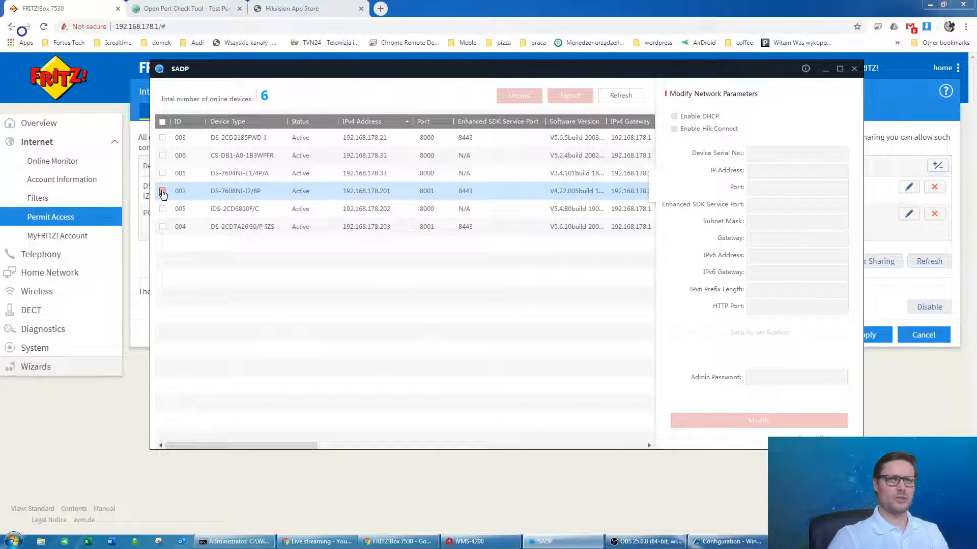
click(777, 192)
key(BackSpace)
text(2)
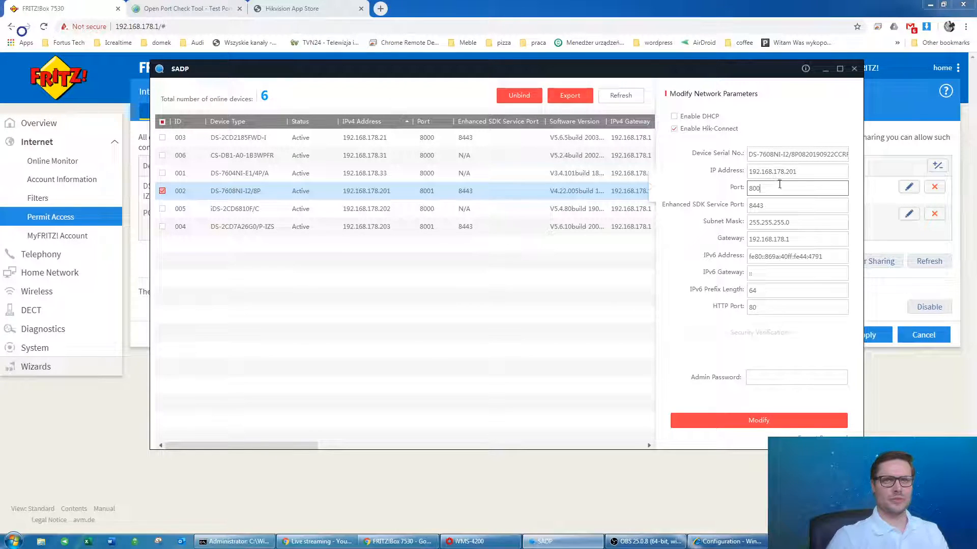
click(778, 308)
key(BackSpace)
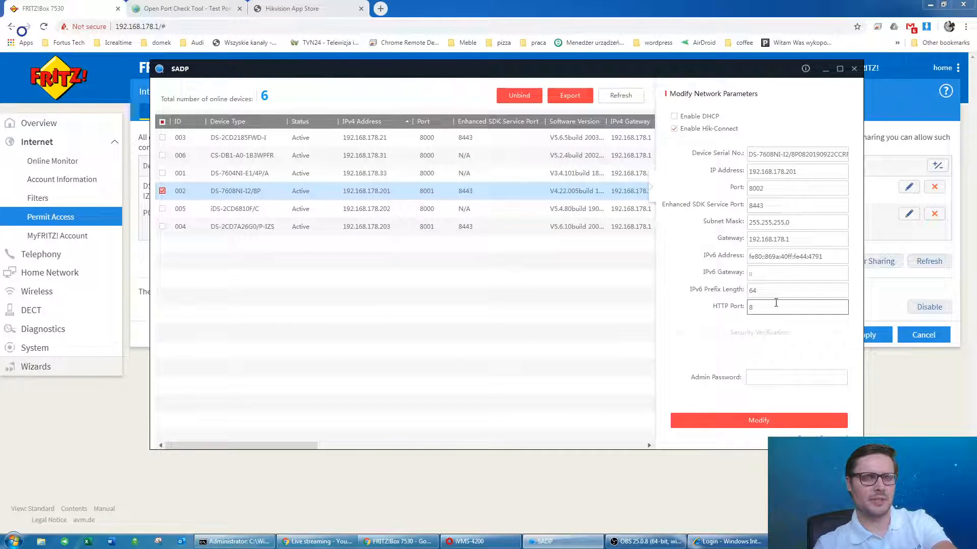
click(789, 379)
text(•••)
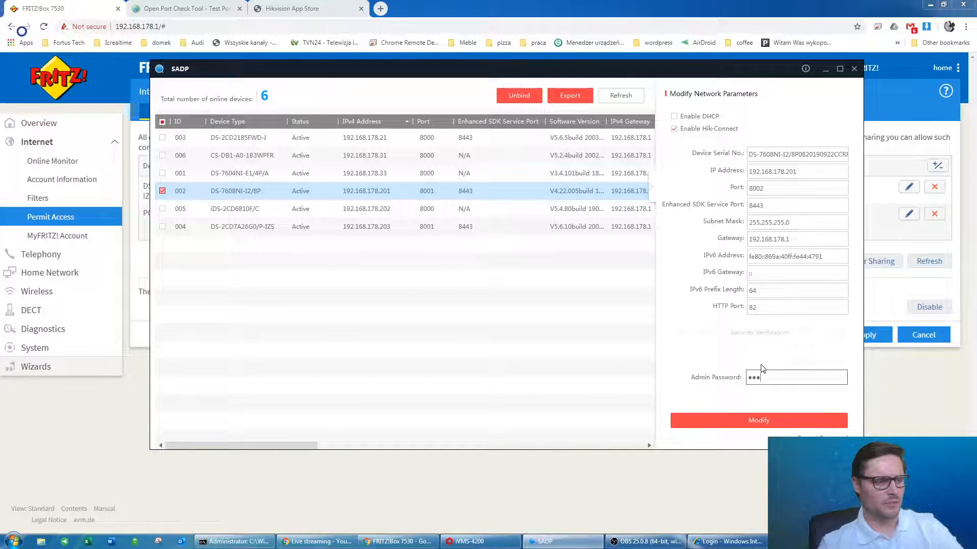
text(•••••)
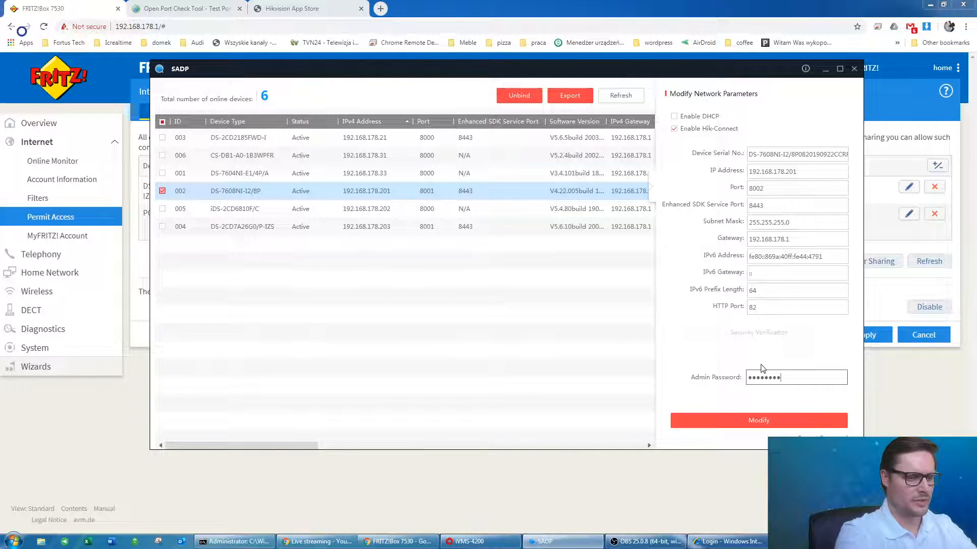
click(762, 414)
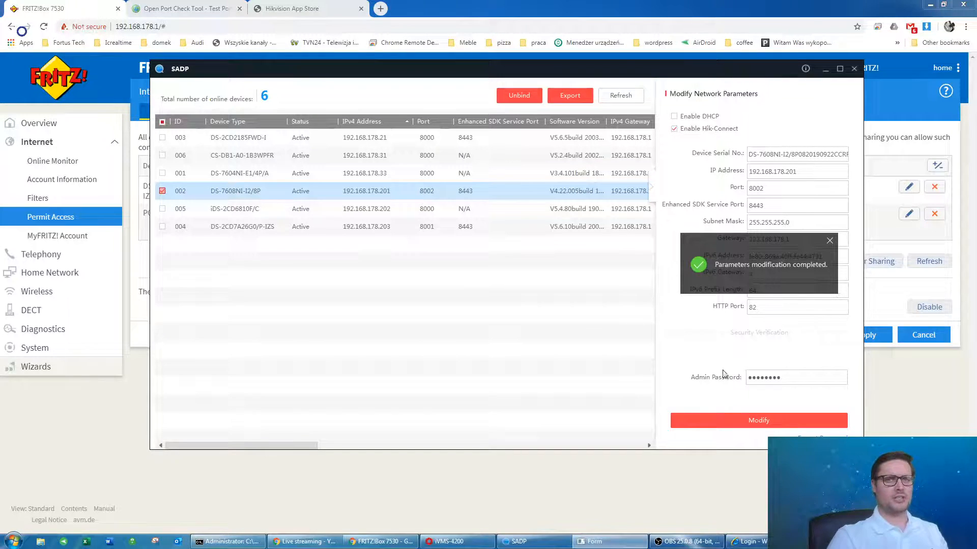
click(417, 209)
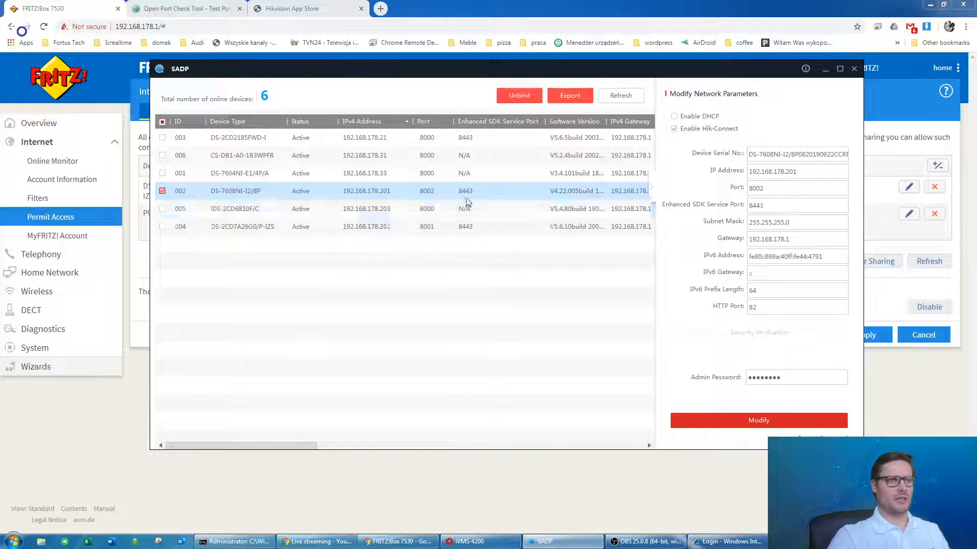
click(297, 209)
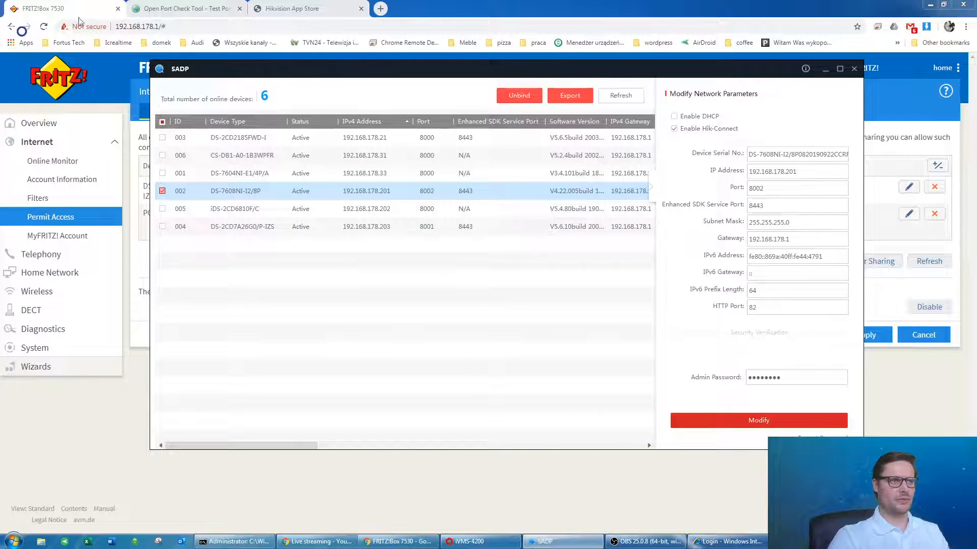
click(64, 32)
Sign back in to the FRITZ!Box with the saved password and expand the Internet menu.
click(43, 28)
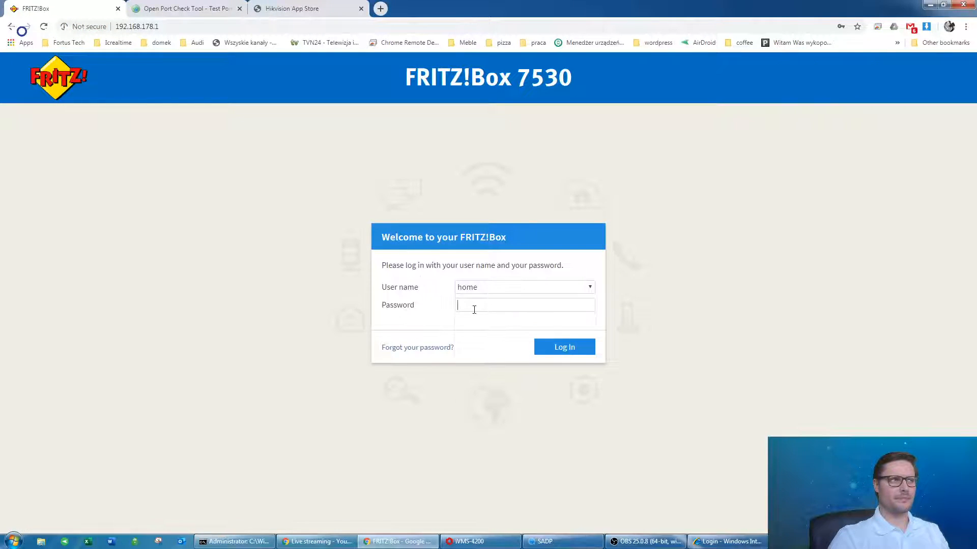
click(487, 333)
click(556, 353)
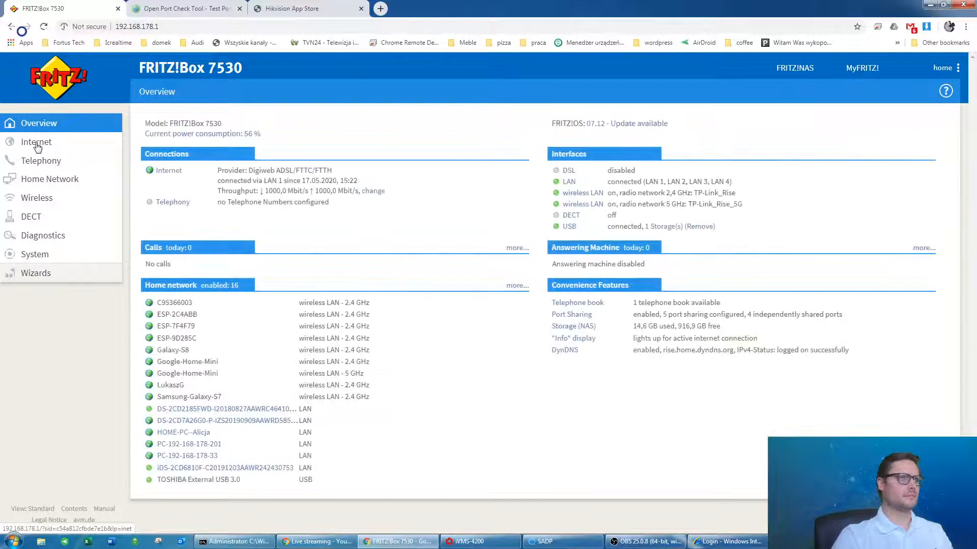
click(36, 145)
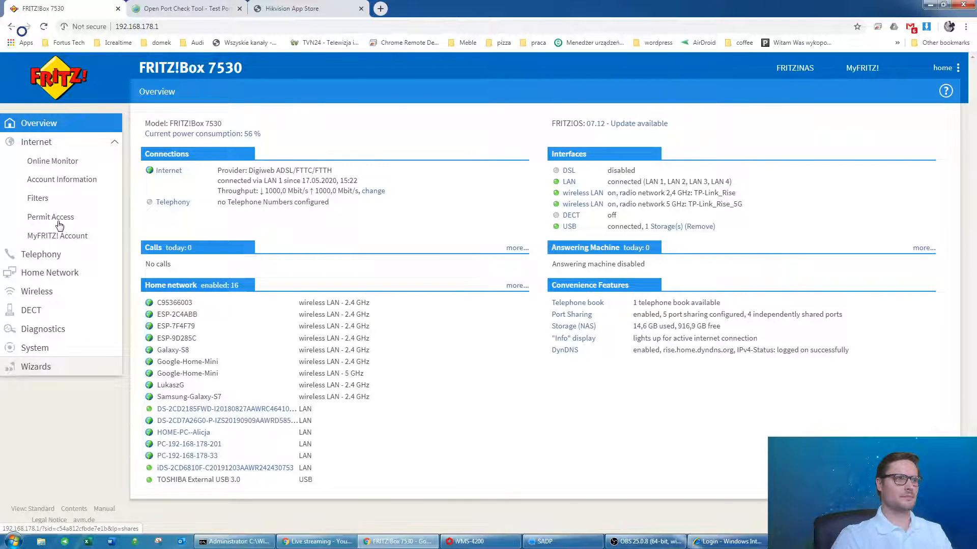
click(51, 216)
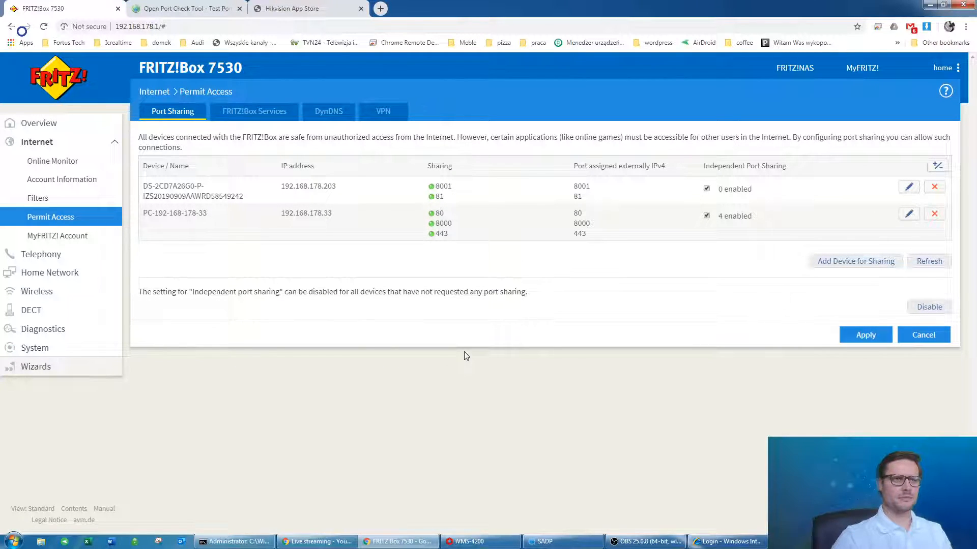
click(854, 270)
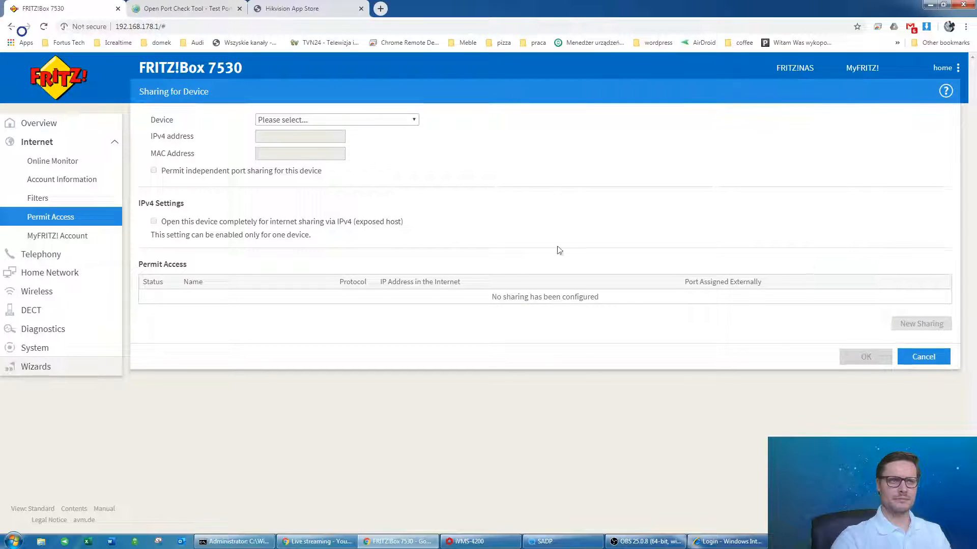
click(303, 121)
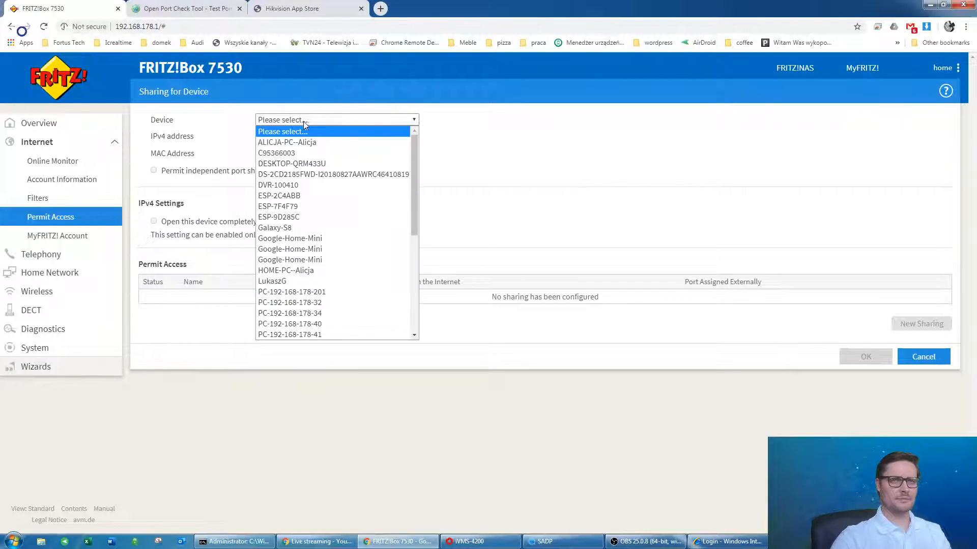
click(360, 292)
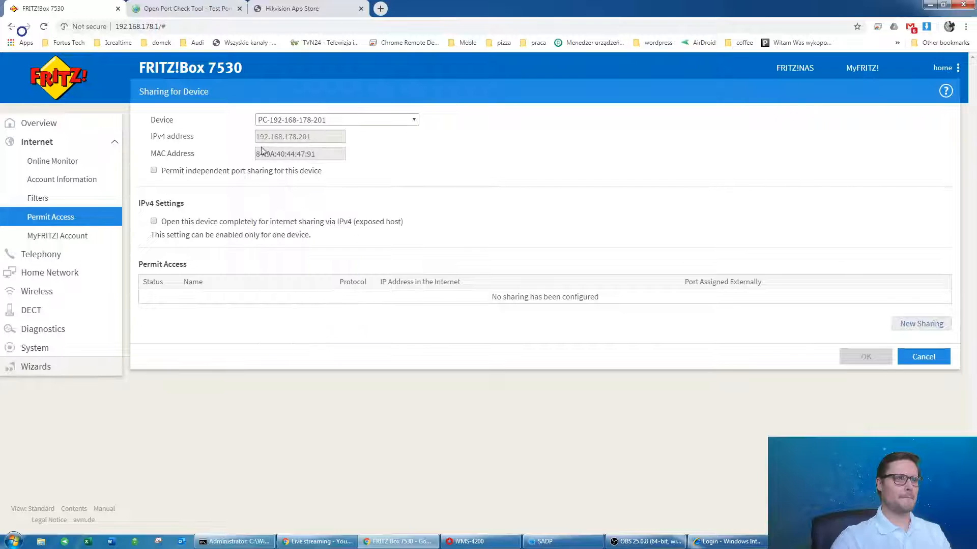
click(154, 172)
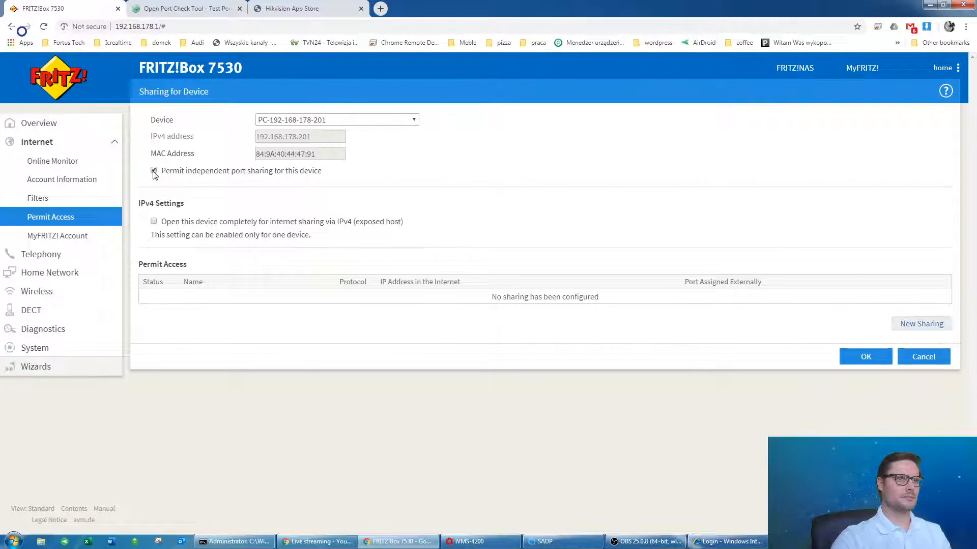
Add an Other application TCP sharing named cctv82 for port 82.
click(922, 324)
click(484, 248)
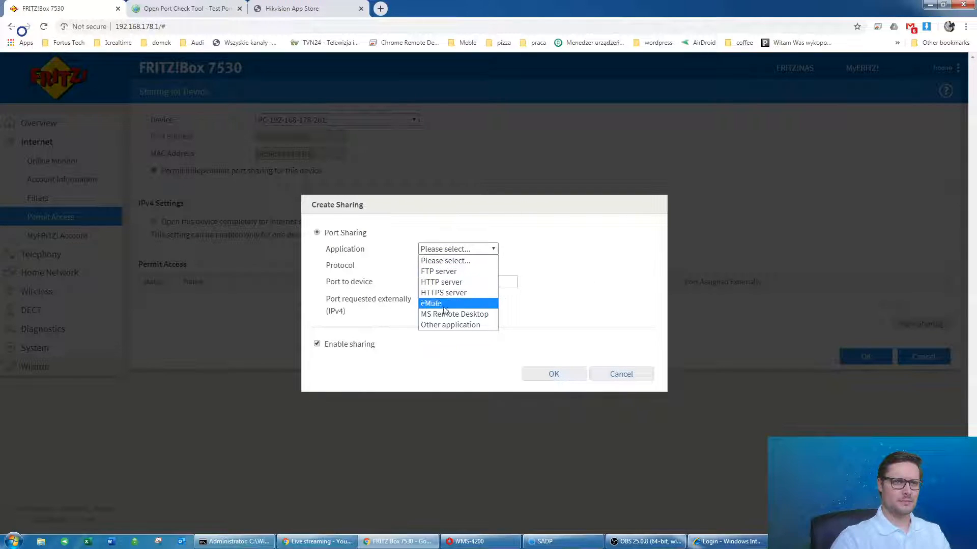
click(454, 325)
click(432, 257)
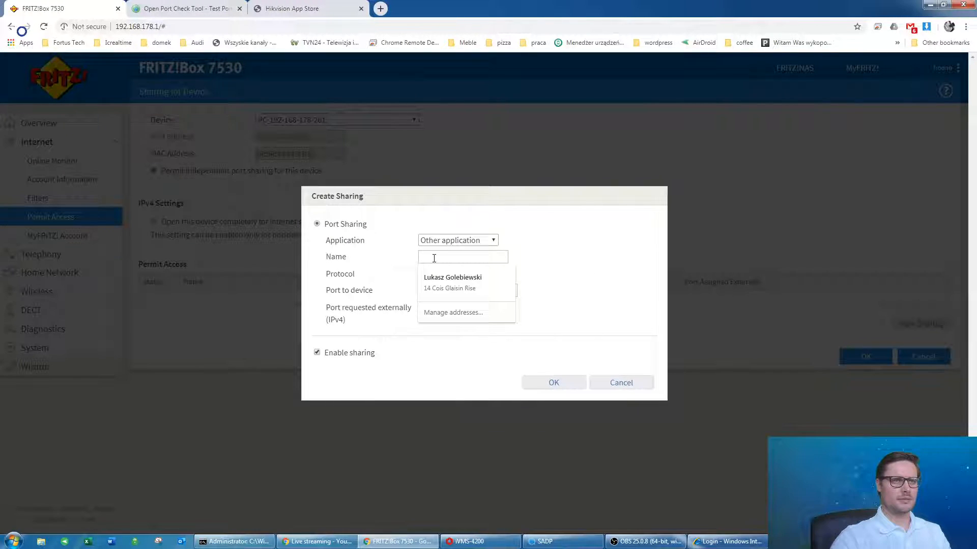
text(cctv82)
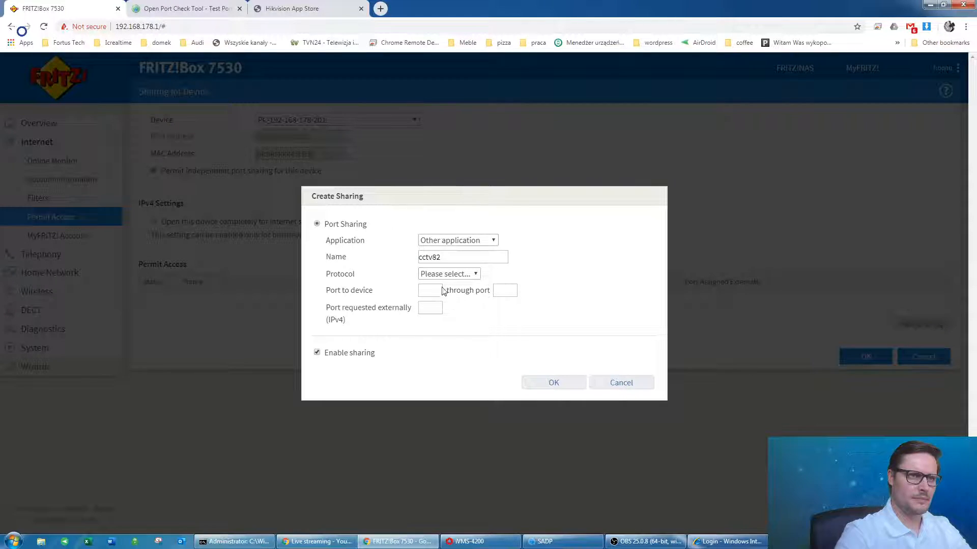
click(439, 274)
click(430, 301)
click(427, 289)
text(82)
key(Tab)
text(8)
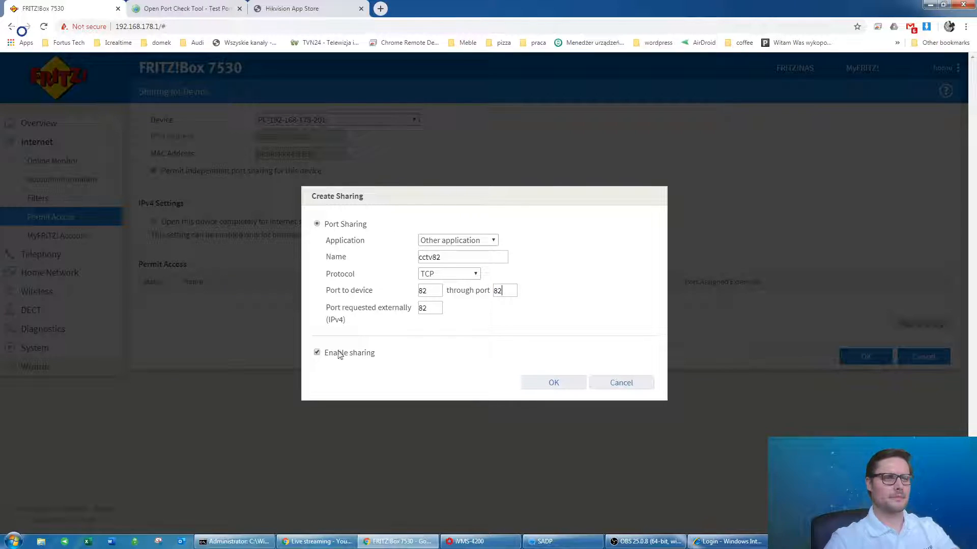
click(543, 377)
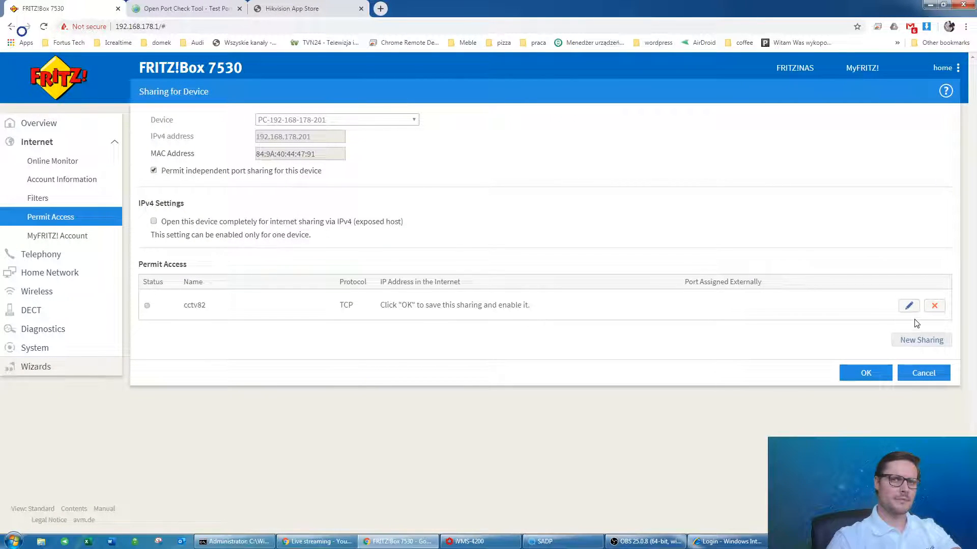
Add a second TCP sharing cctv8002 for port 8002 and save both sharings.
click(900, 346)
click(470, 249)
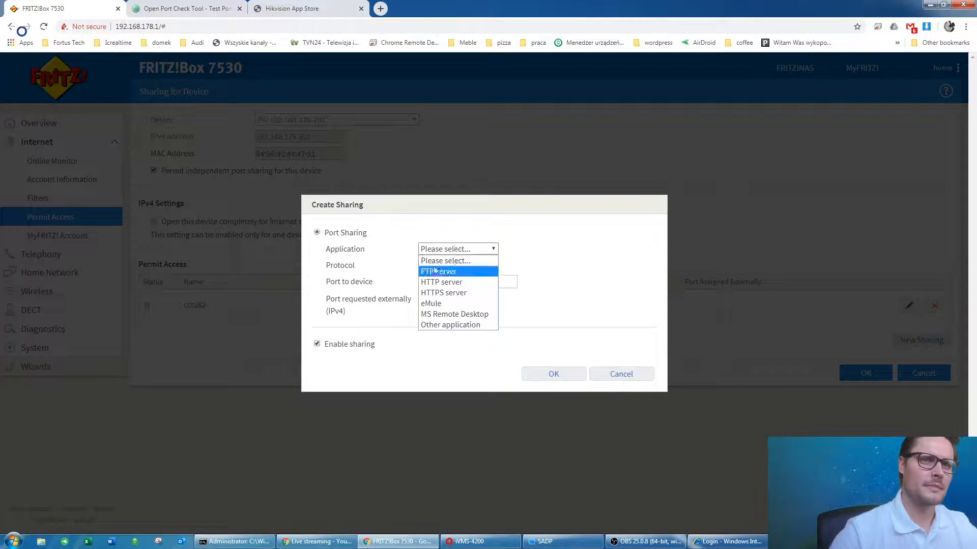
click(450, 324)
click(442, 258)
text(cctv8002)
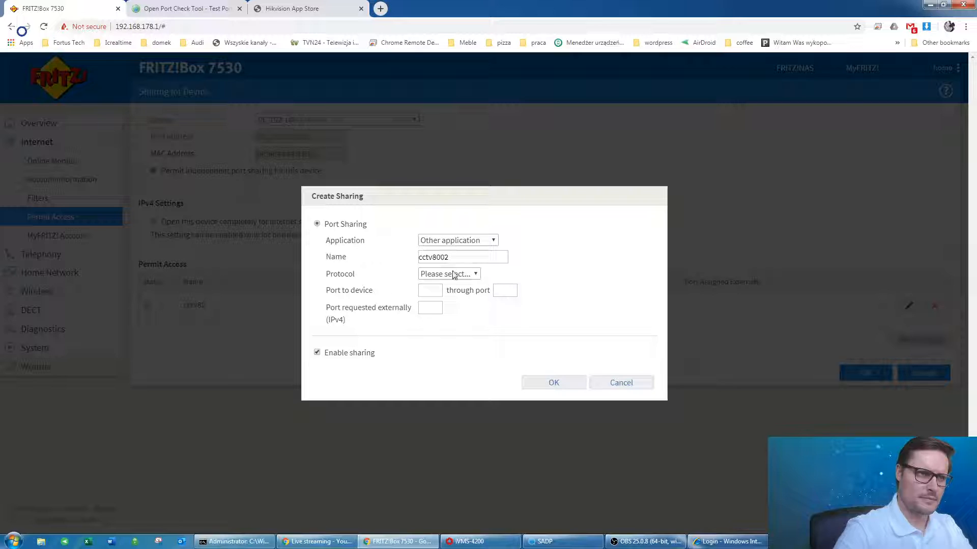
click(454, 275)
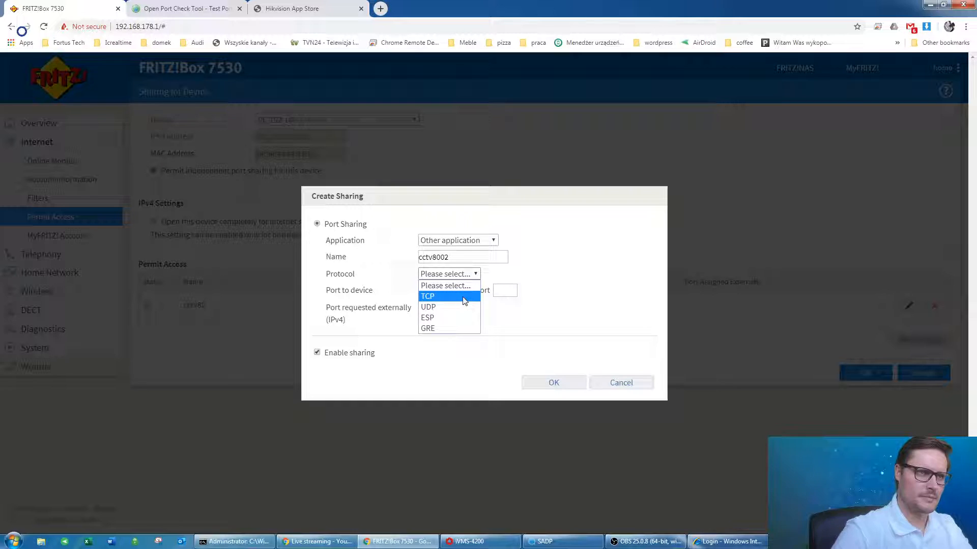
click(432, 294)
click(419, 290)
text(8002)
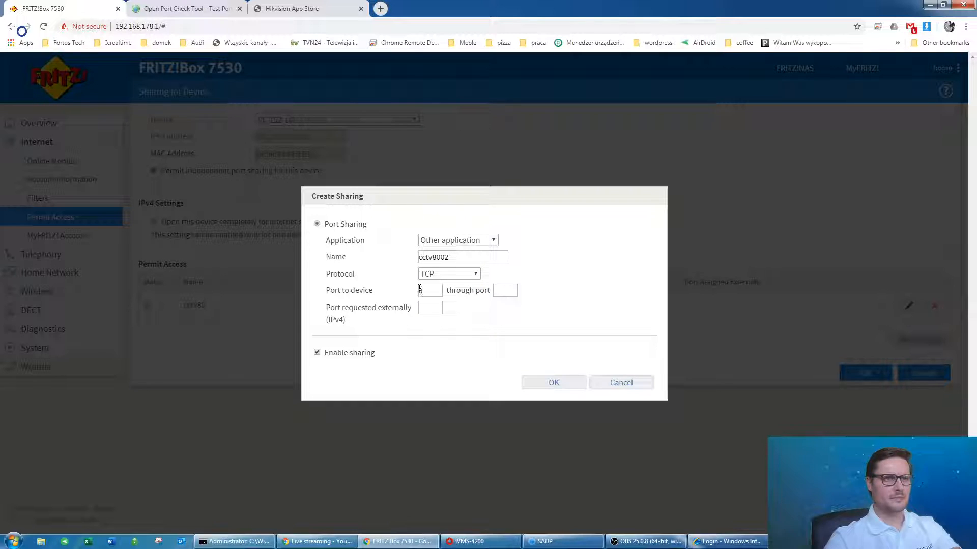
key(Tab)
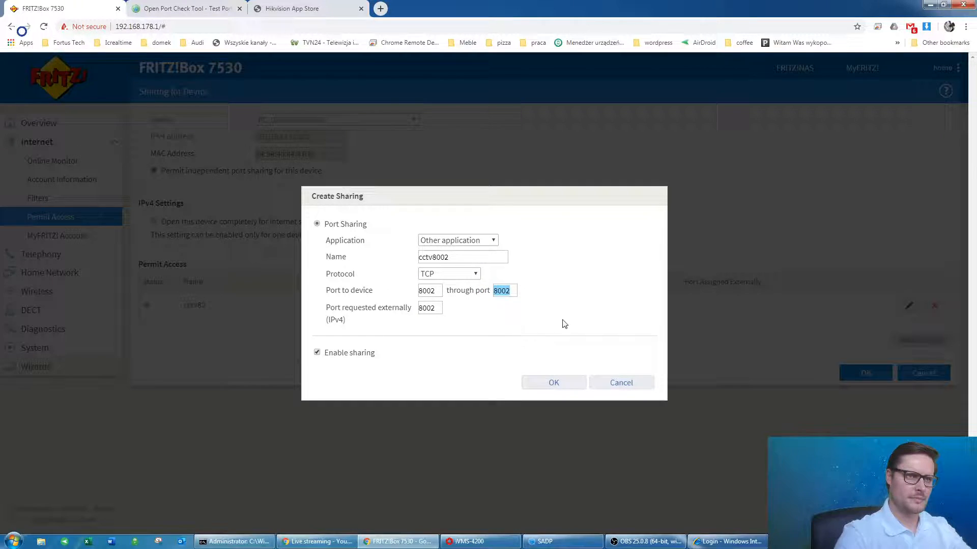
click(553, 382)
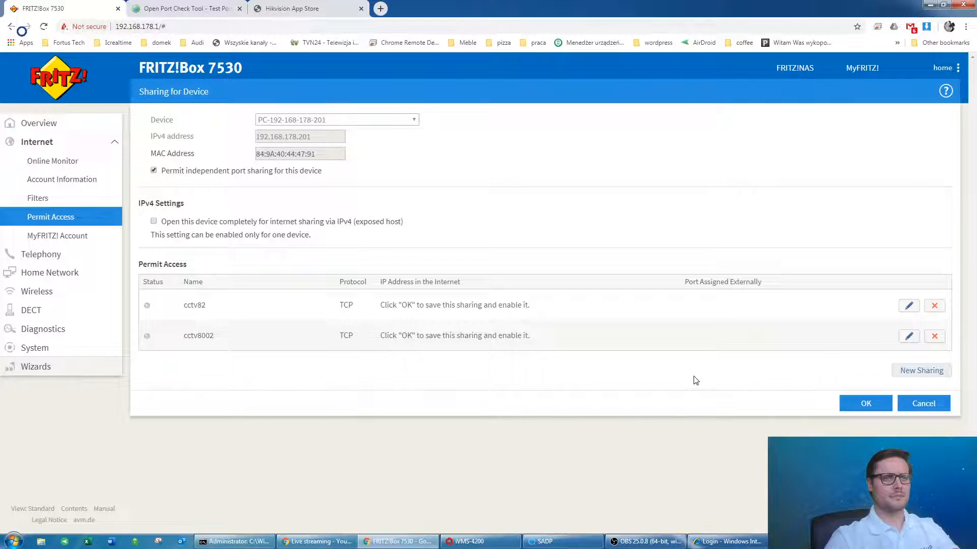
click(848, 406)
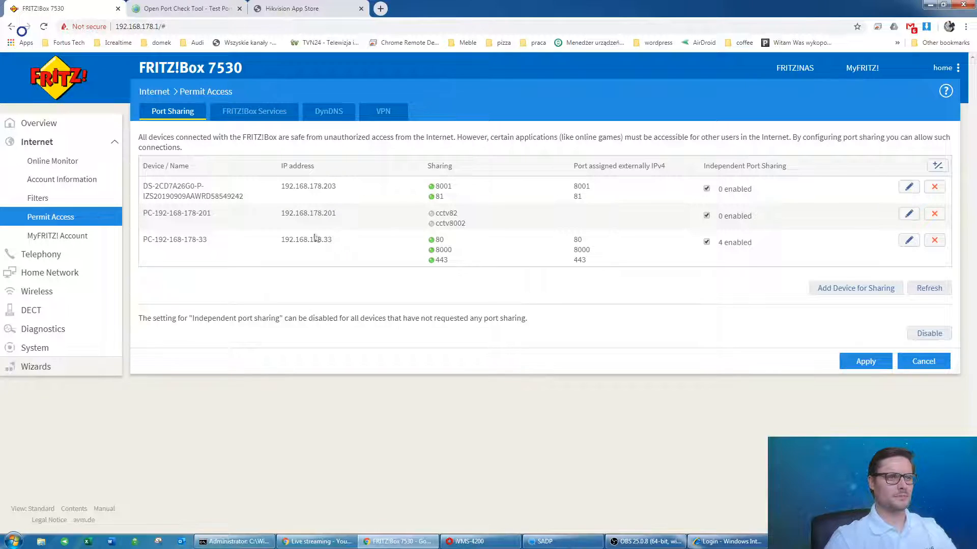
Review the new sharing entries: the device's IP address and rules cctv8002 and cctv82.
drag(289, 214, 354, 218)
drag(437, 213, 458, 214)
double_click(461, 224)
click(465, 350)
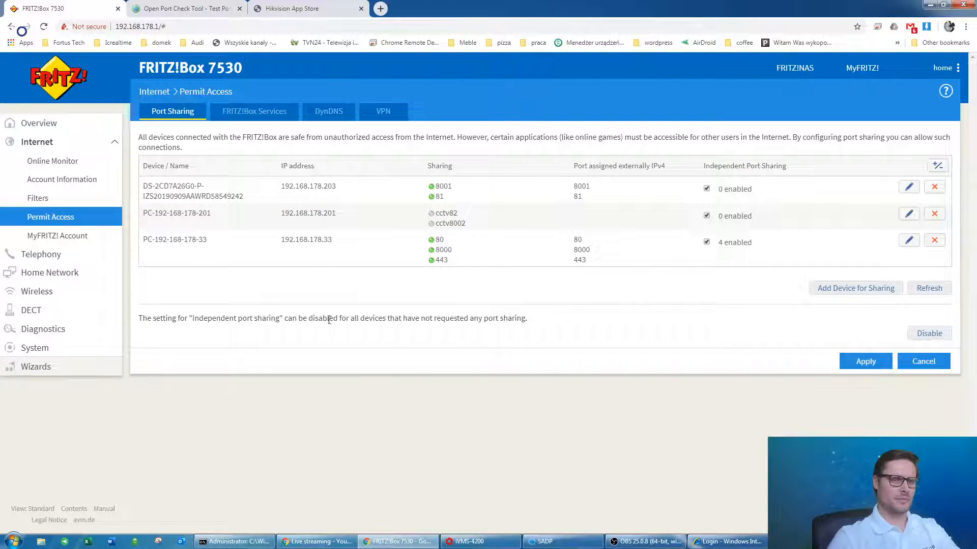
double_click(446, 214)
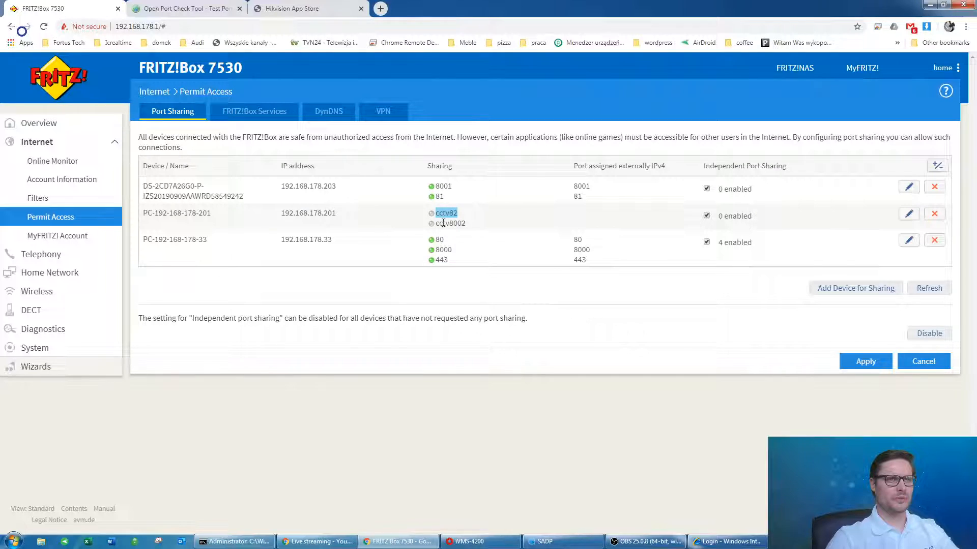
click(457, 214)
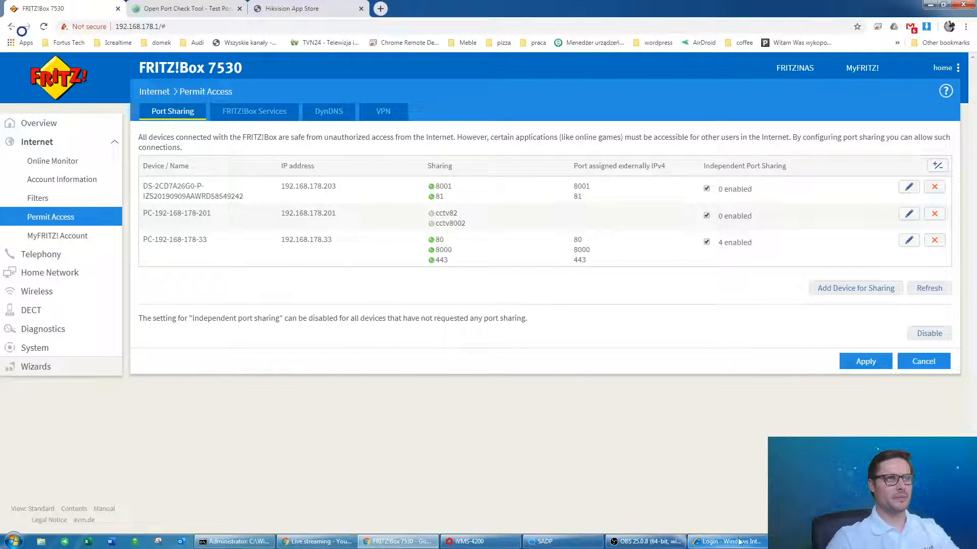
Refresh SADP's discovered device list to check the recorder's ports.
click(529, 539)
click(613, 96)
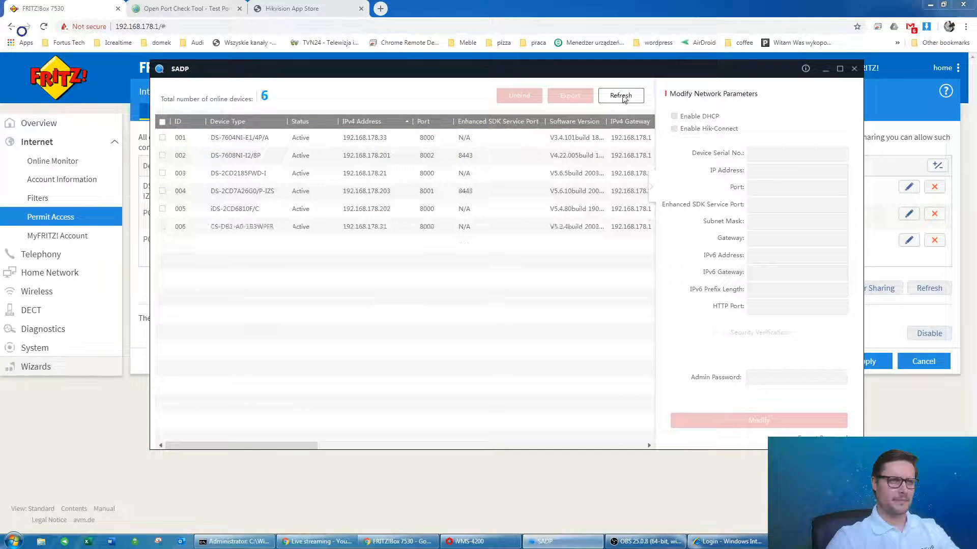
click(194, 206)
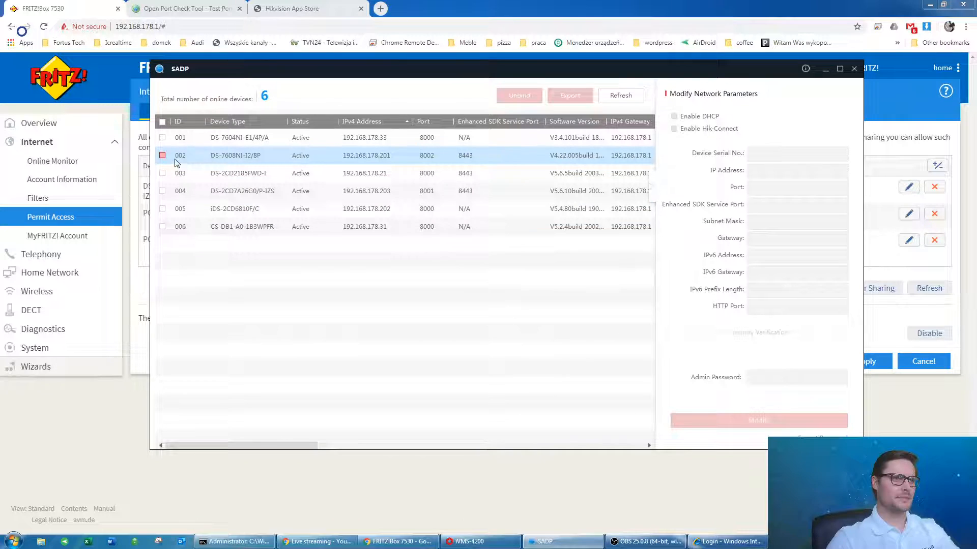
Reload the FRITZ!Box port-sharing overview showing cctv82 and cctv8002 on external ports 82 and 8002.
click(213, 481)
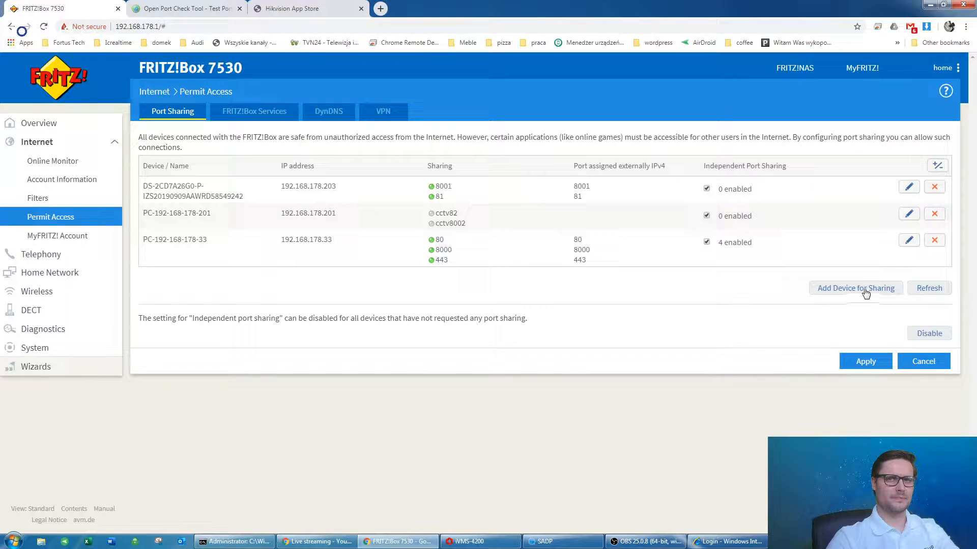
click(76, 203)
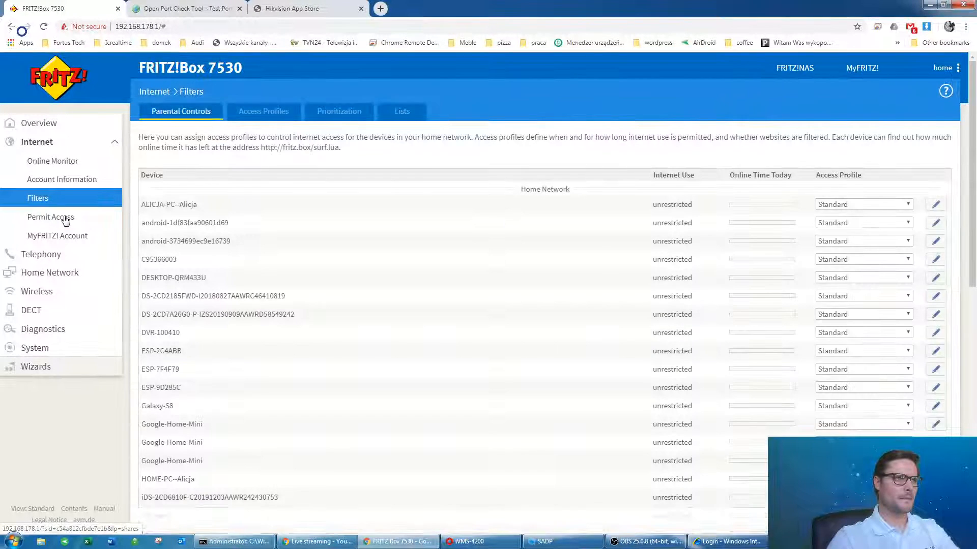
click(65, 219)
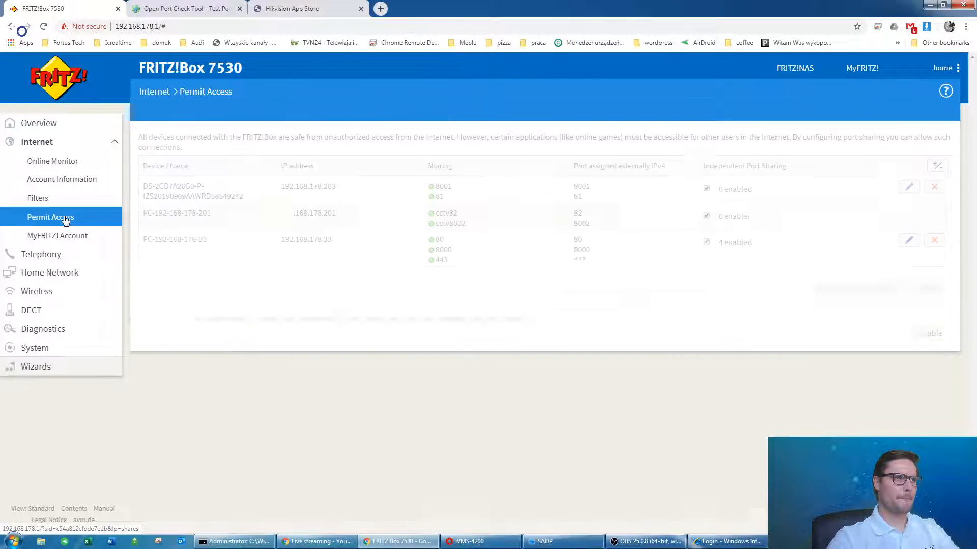
double_click(435, 213)
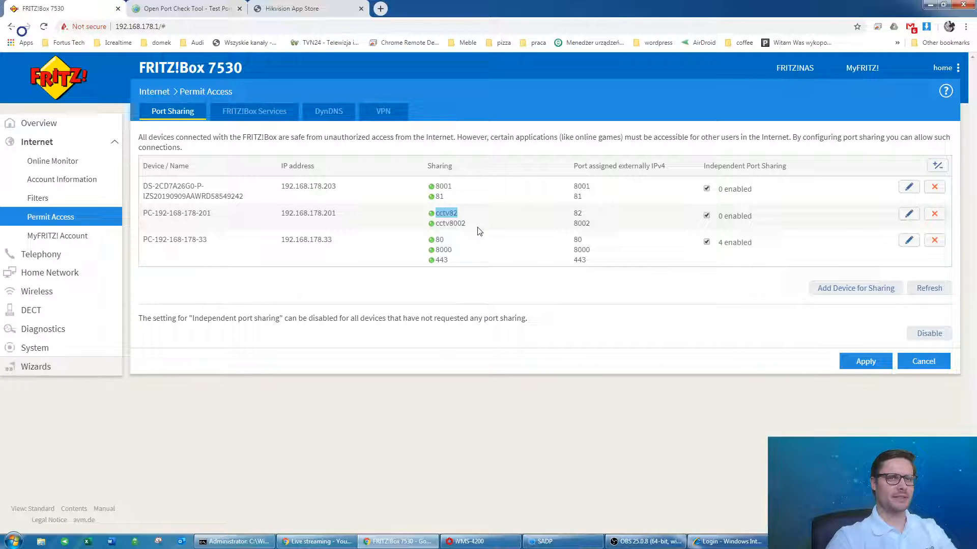
click(188, 8)
Test ports 8002 and 82 on the external address, both reported open.
click(506, 172)
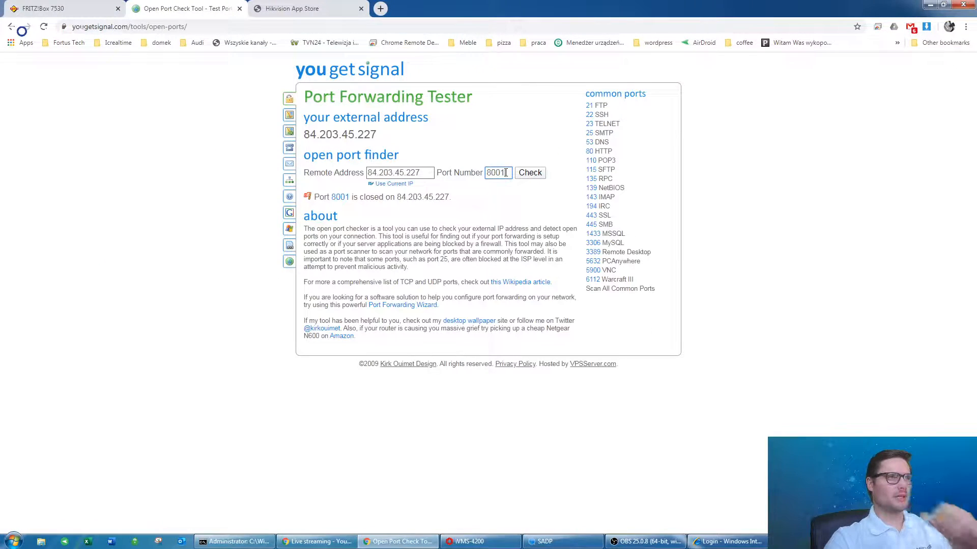
text(2)
click(530, 172)
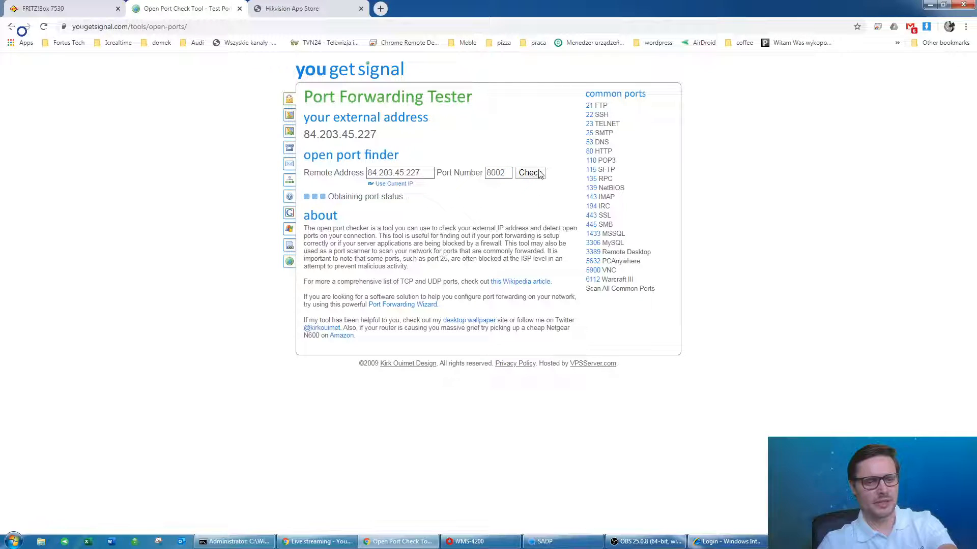
click(510, 173)
key(BackSpace)
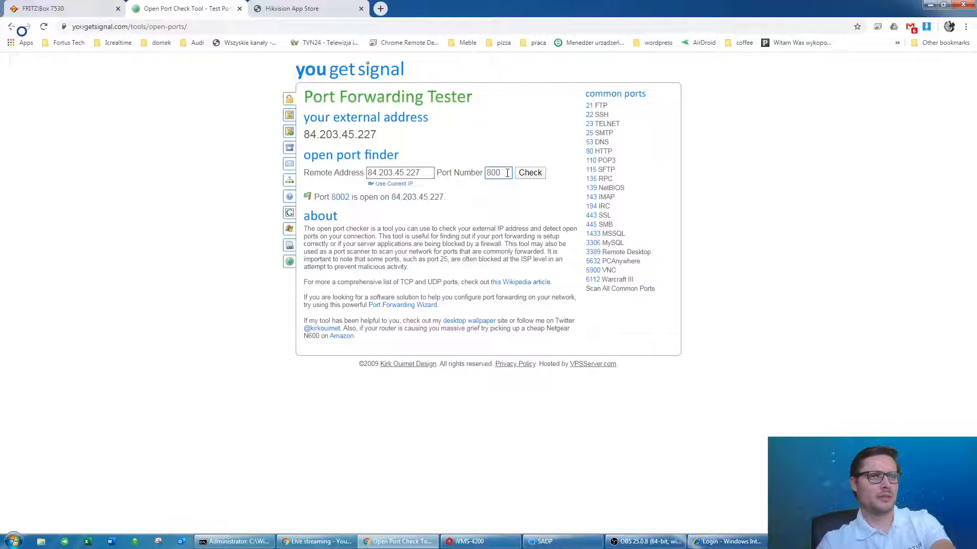
double_click(498, 173)
text(82)
click(532, 173)
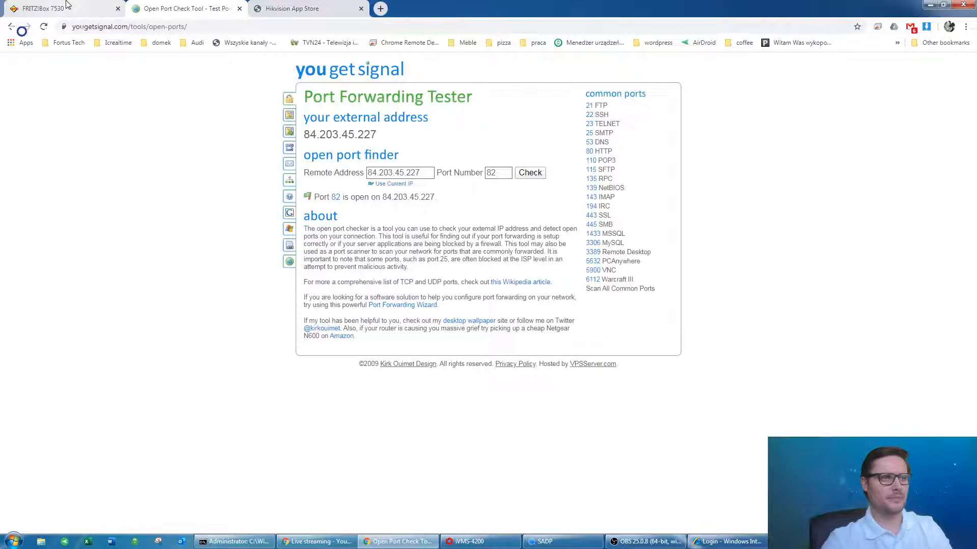
click(102, 8)
drag(166, 197, 174, 197)
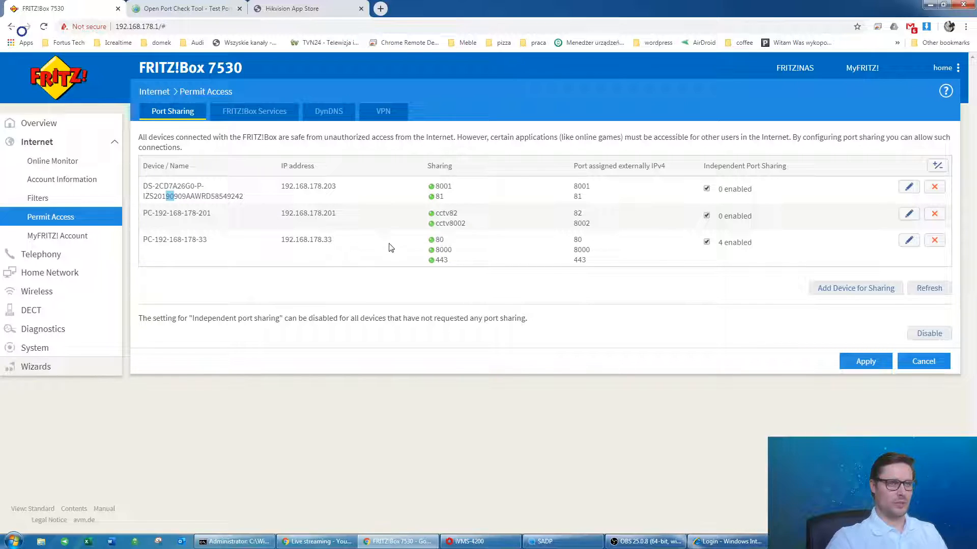
click(334, 240)
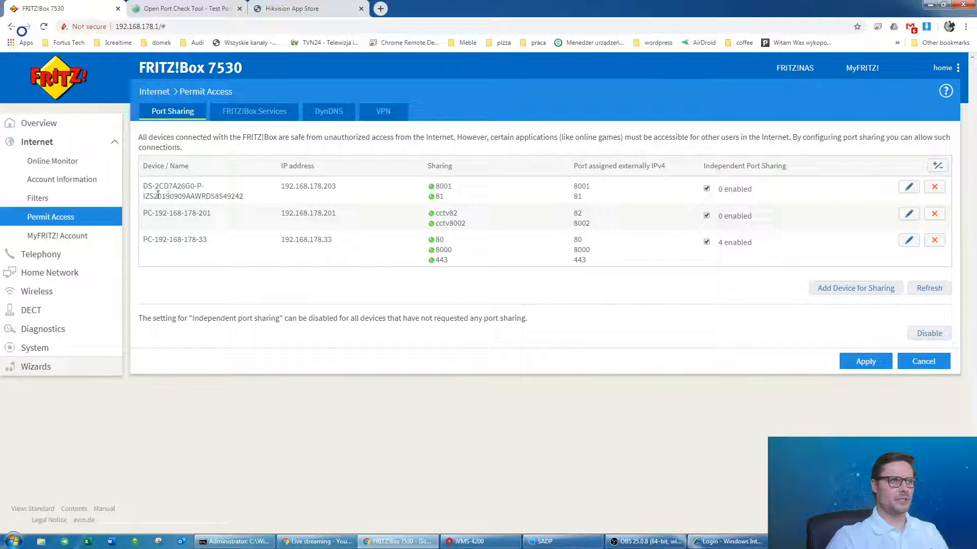
drag(158, 195, 318, 199)
click(453, 202)
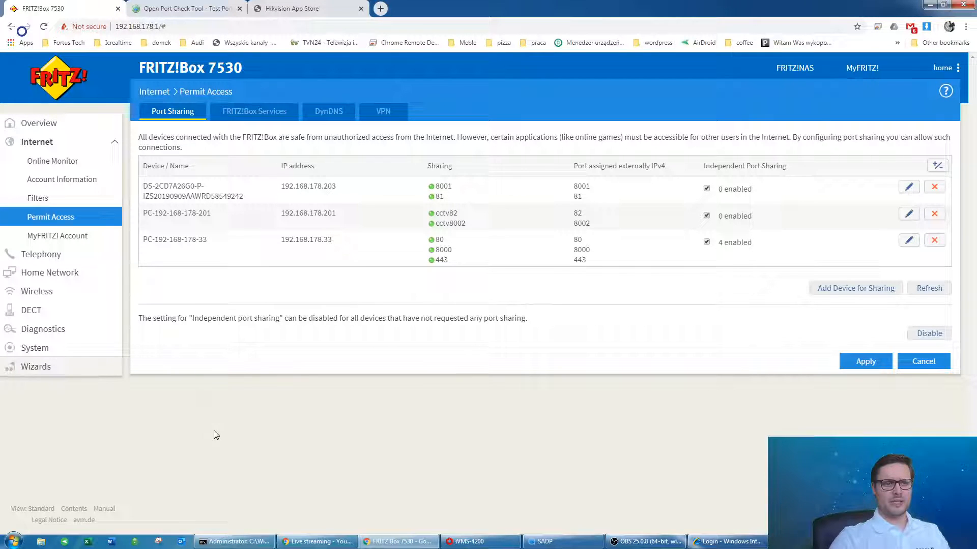
Open the test camera's DDNS configuration from its Hik-Connect device settings.
click(809, 542)
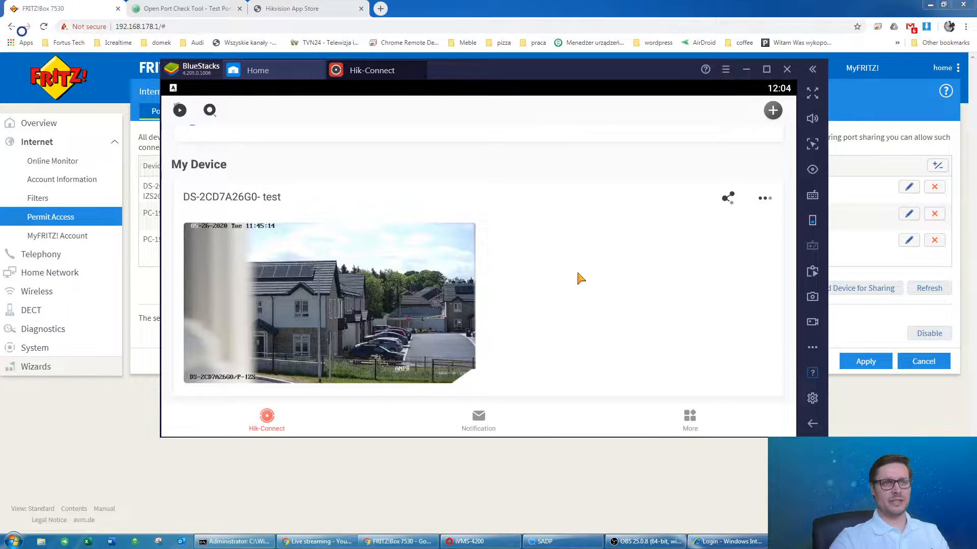
click(660, 281)
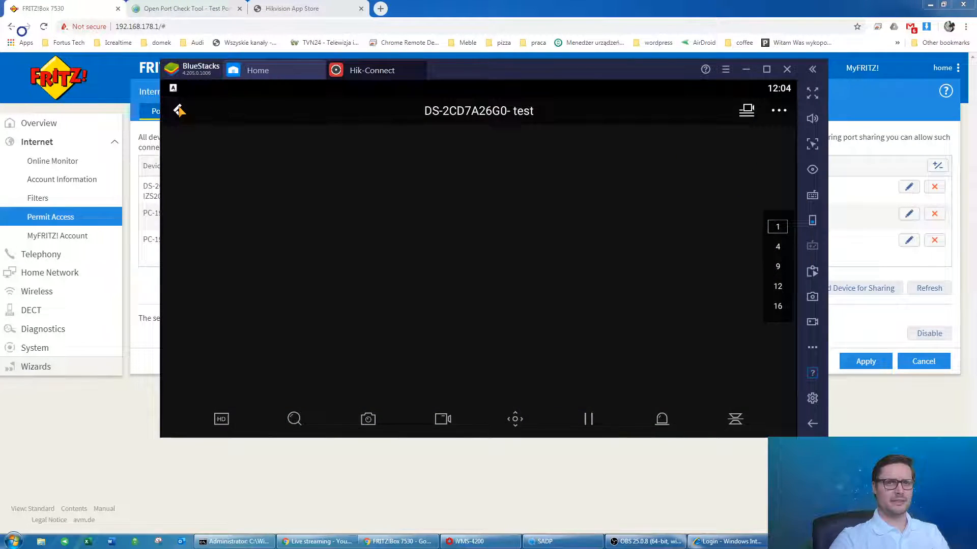
click(180, 111)
click(765, 199)
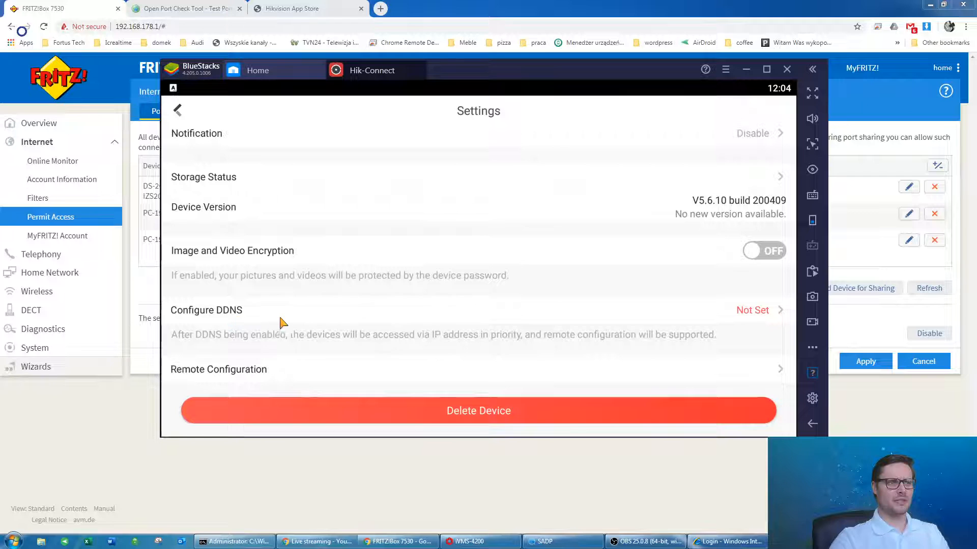
click(769, 315)
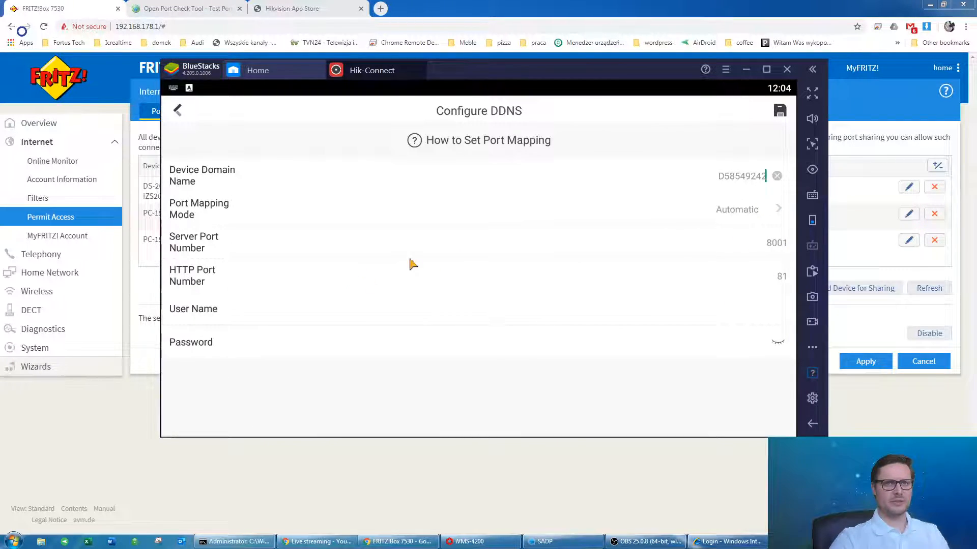
Enter device user name admin and switch port mapping mode to Manual.
click(741, 305)
text(admin)
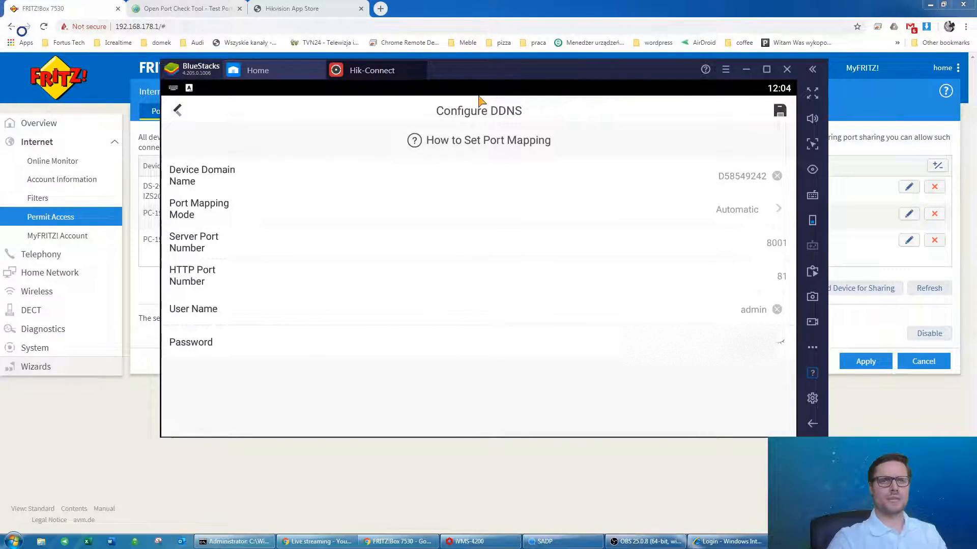
click(780, 111)
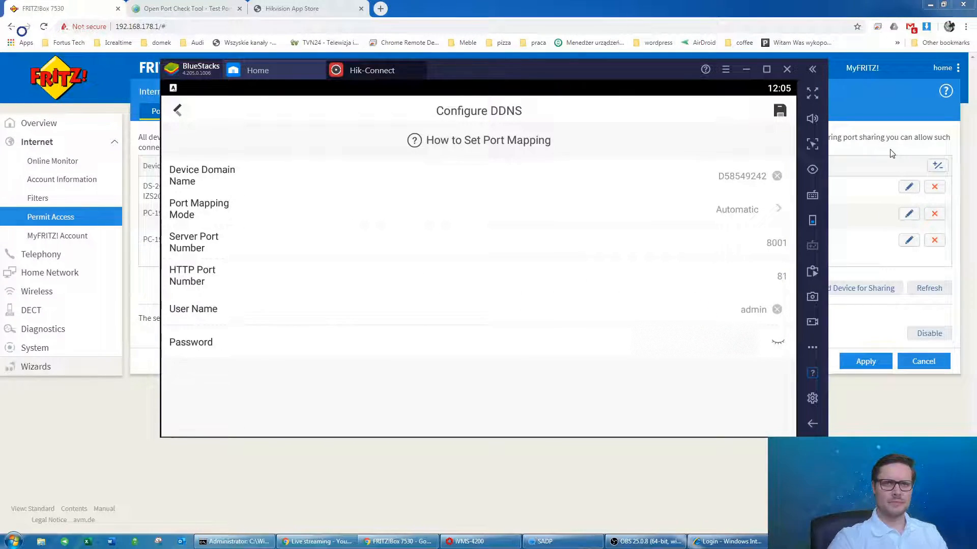
click(735, 217)
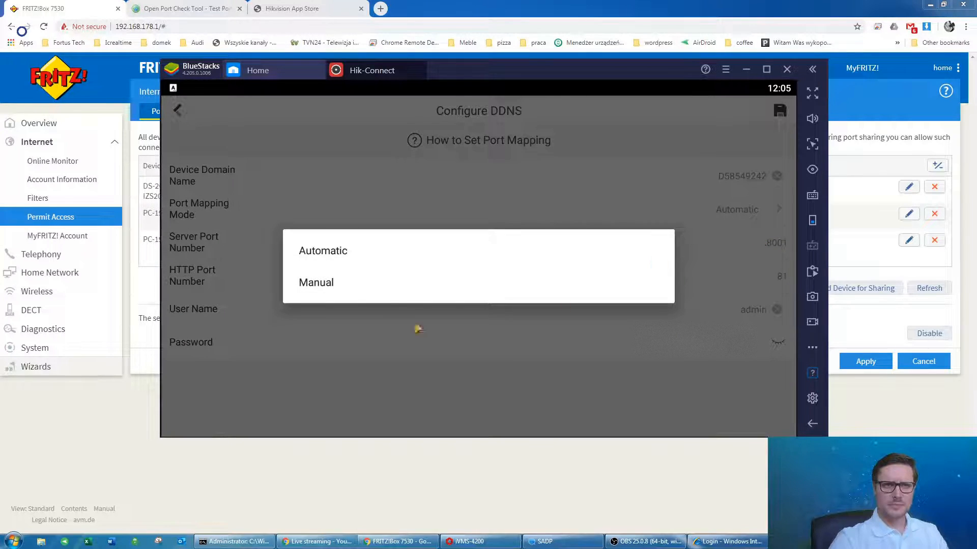
click(327, 289)
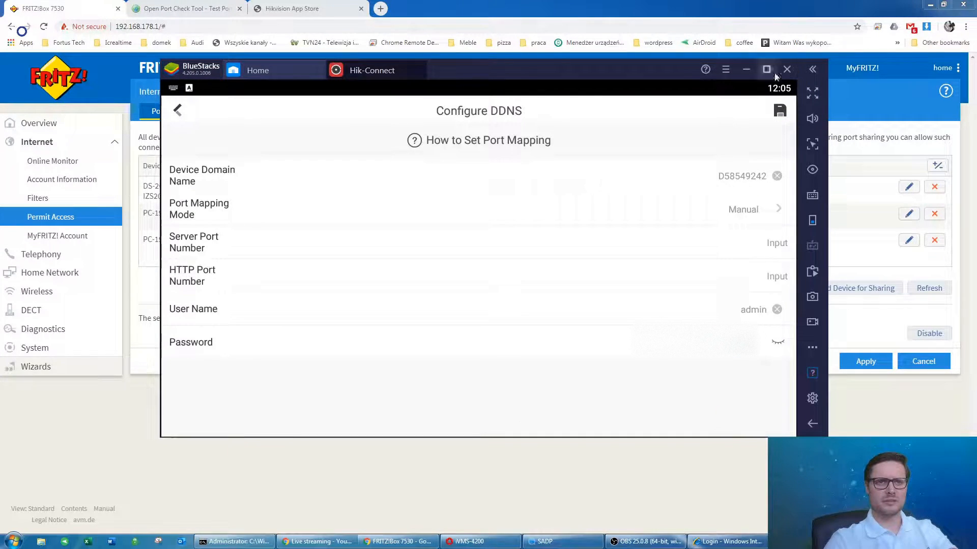
click(781, 112)
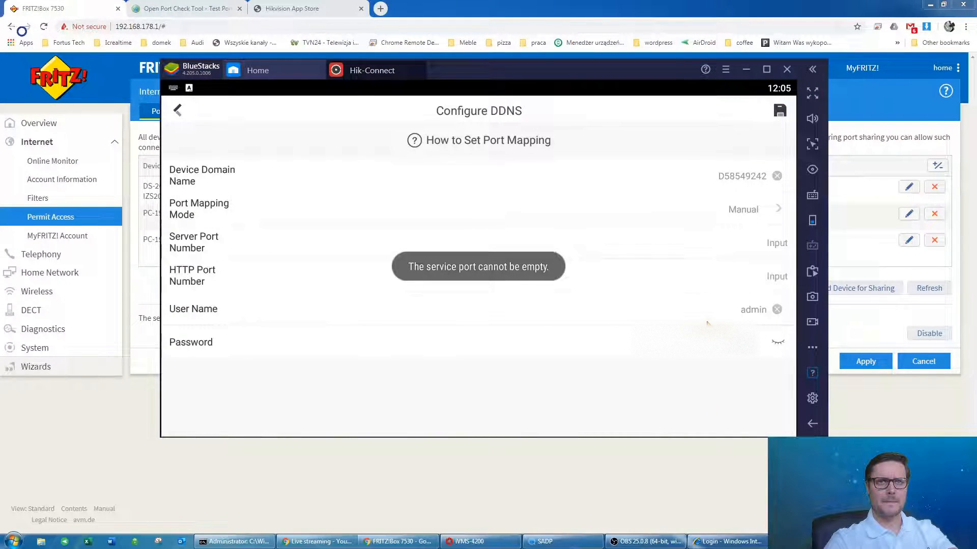
Enter server port 81 and HTTP port 8001 and attempt to save.
click(768, 245)
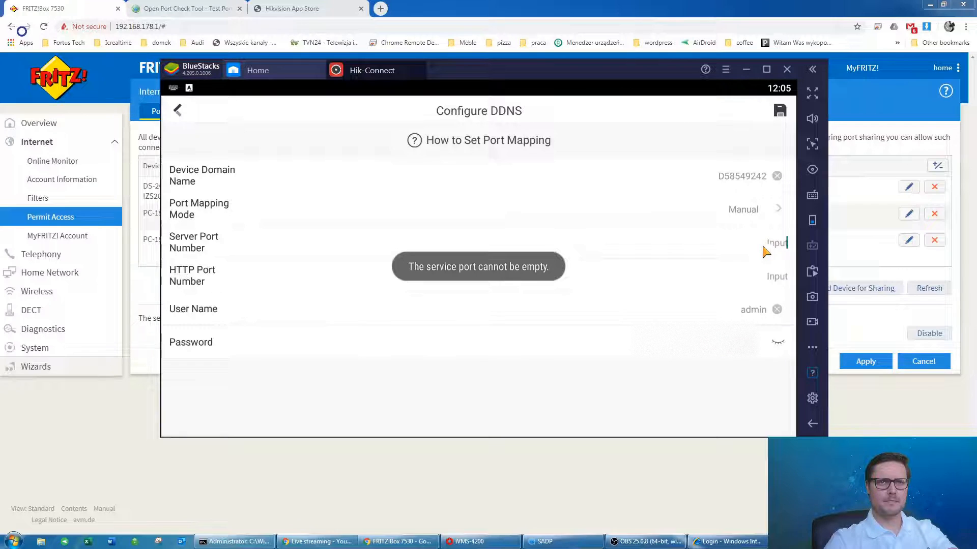
text(81)
key(Tab)
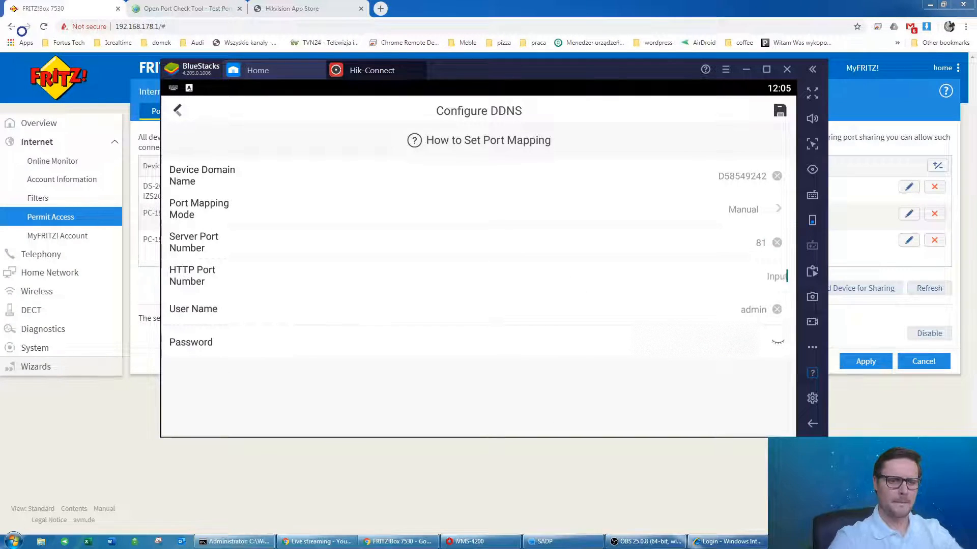
text(8002)
key(BackSpace)
text(1)
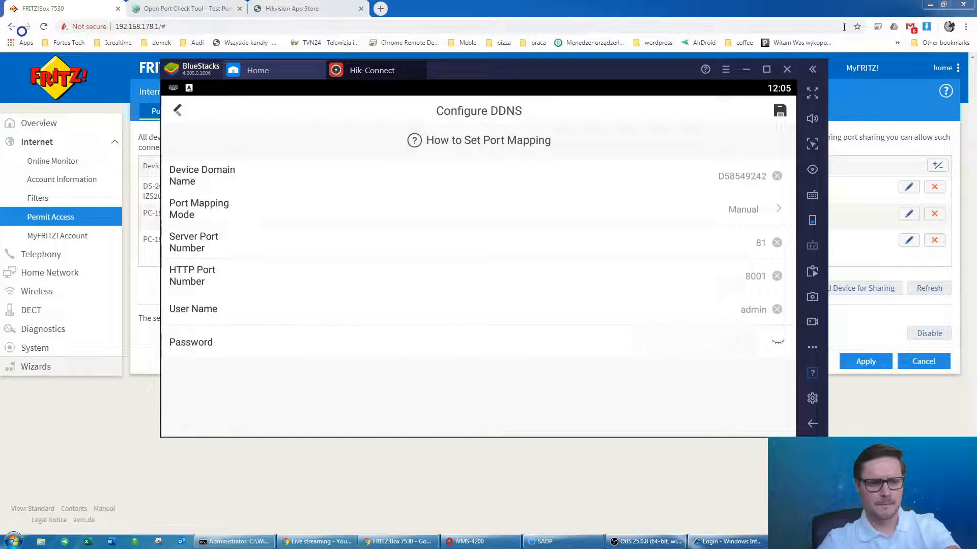
click(780, 111)
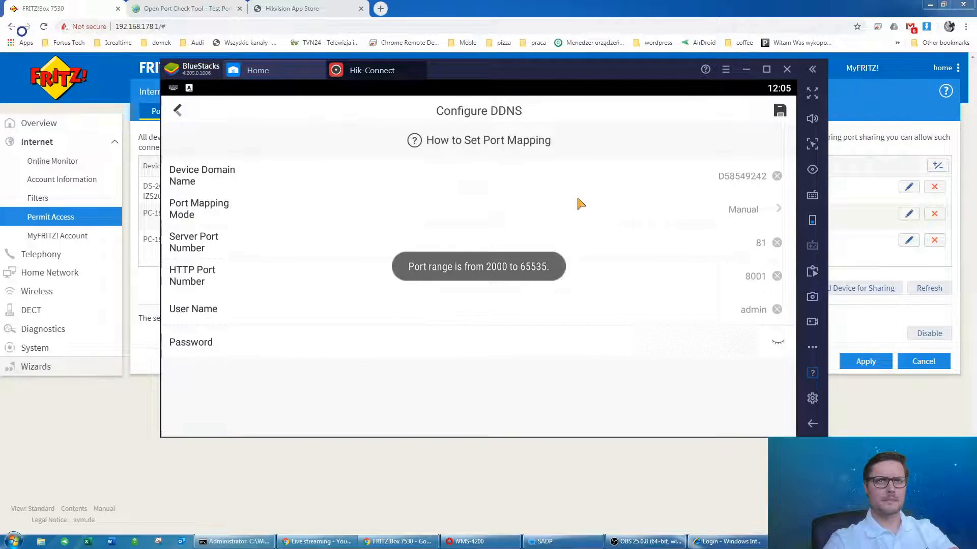
Correct the ports to server 8001 and HTTP 81, save, and return to the device list.
click(740, 248)
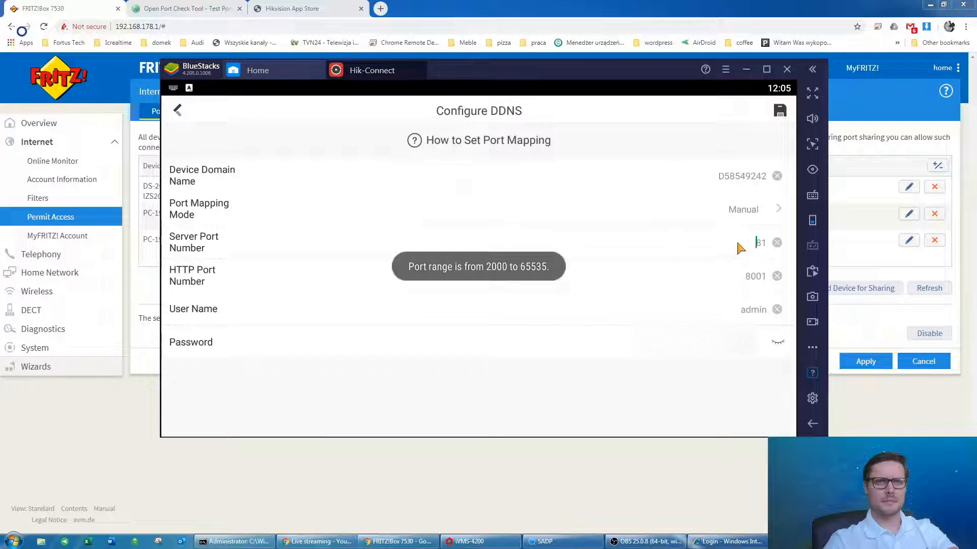
click(756, 243)
key(Right)
key(Right)
key(BackSpace)
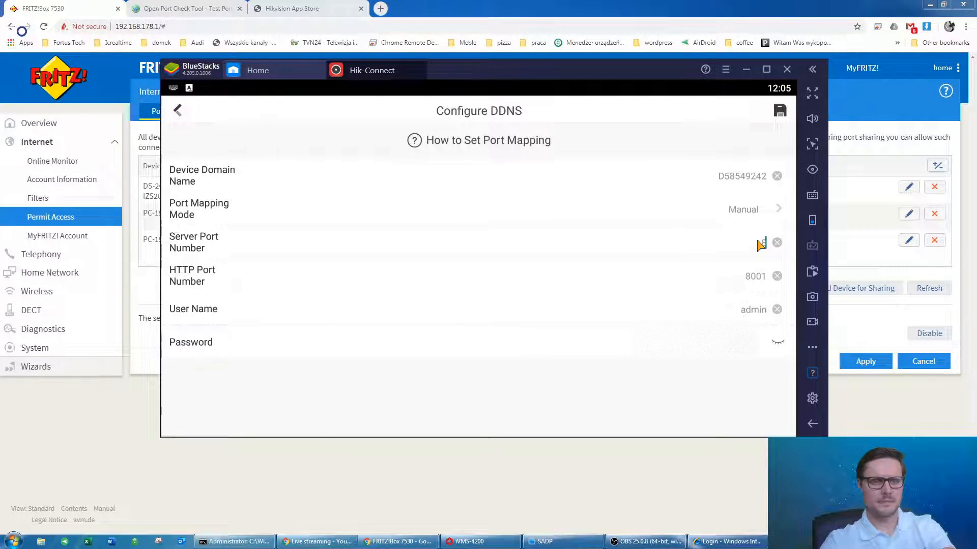
text(001)
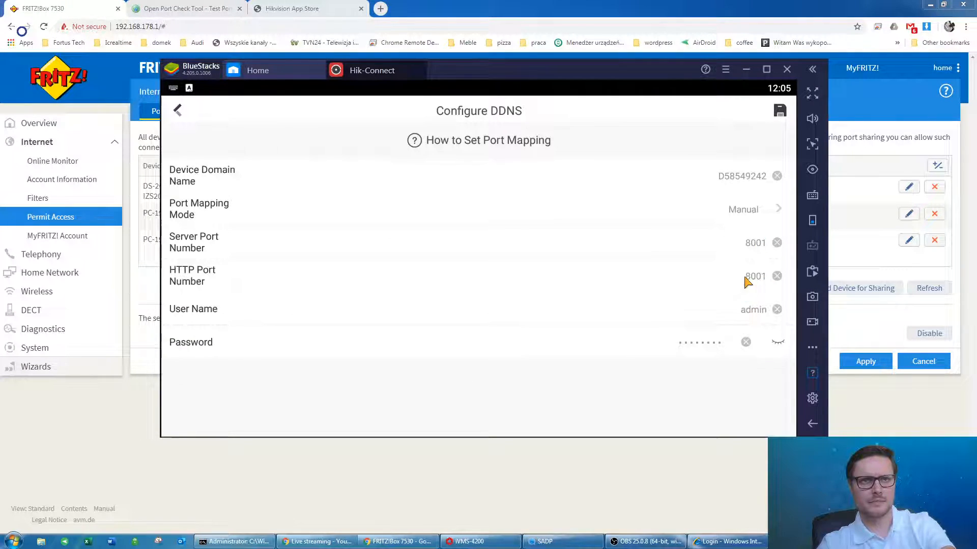
click(762, 277)
key(BackSpace)
key(BackSpace)
key(BackSpace)
key(BackSpace)
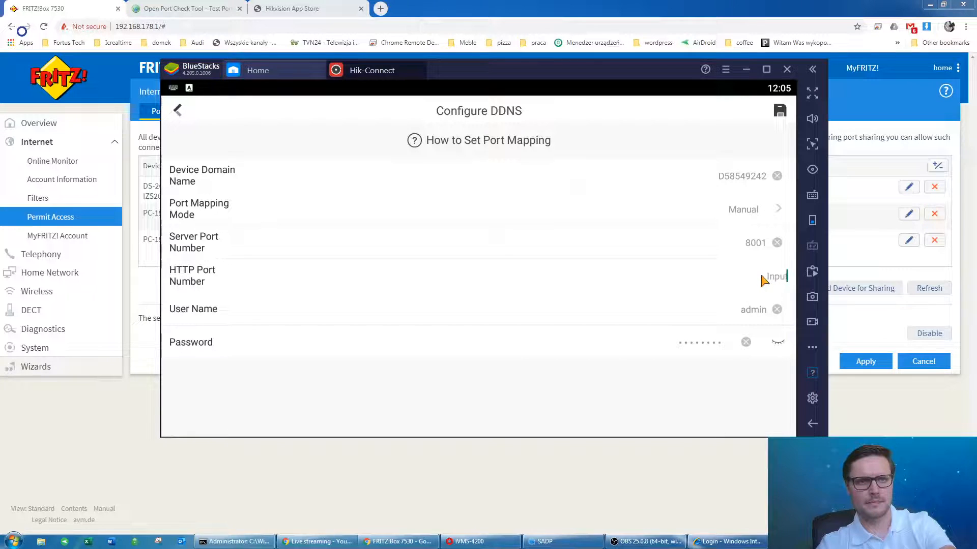
text(81)
click(781, 118)
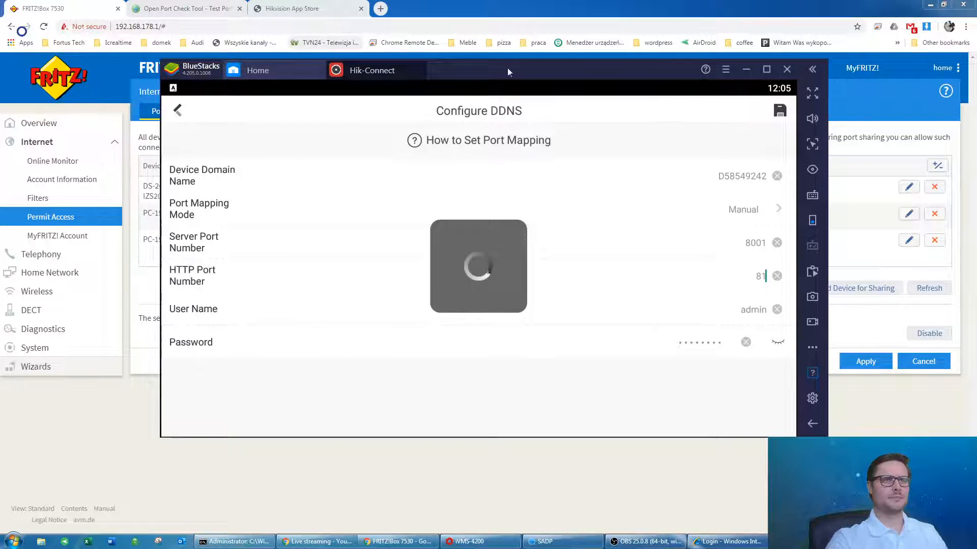
click(179, 110)
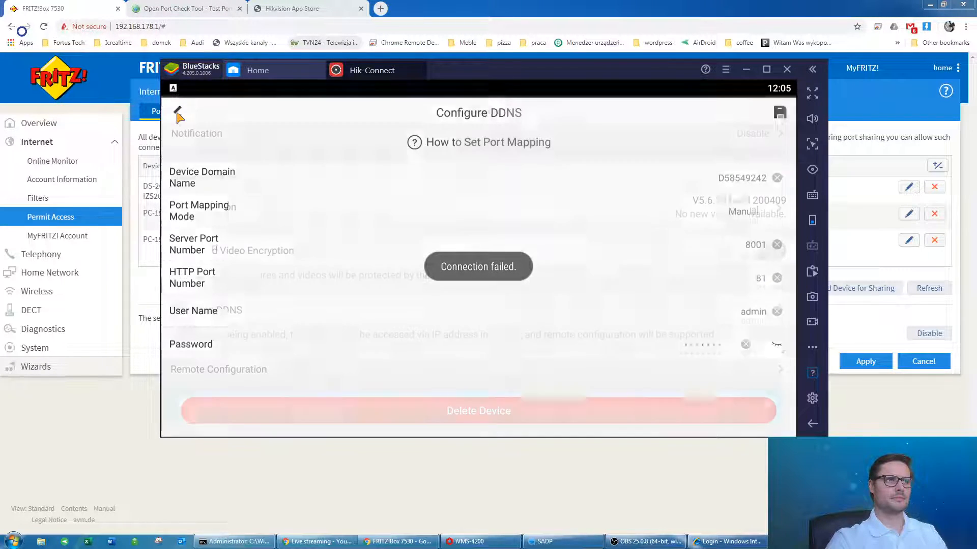
click(178, 118)
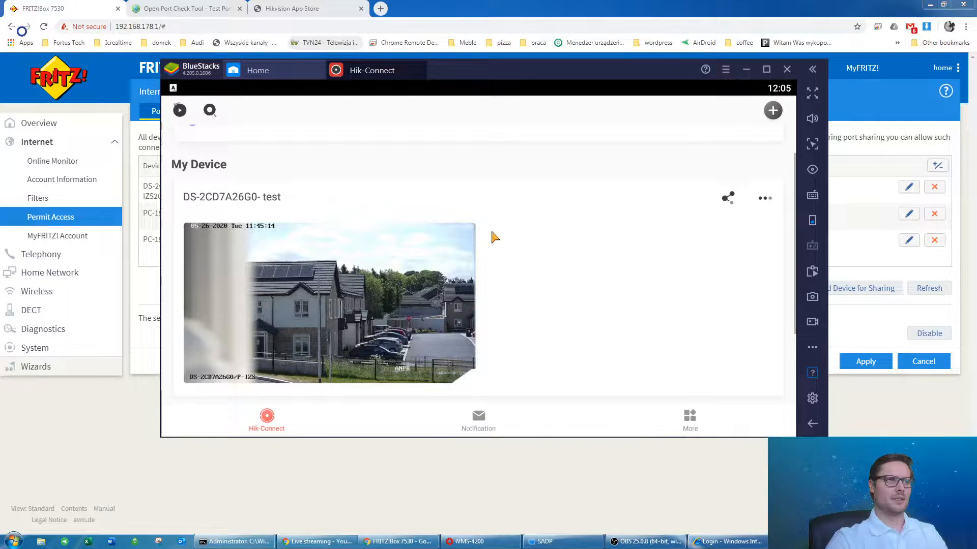
View the camera's live feed, then move the emulator aside to show the FRITZ!Box Port Sharing page.
click(511, 264)
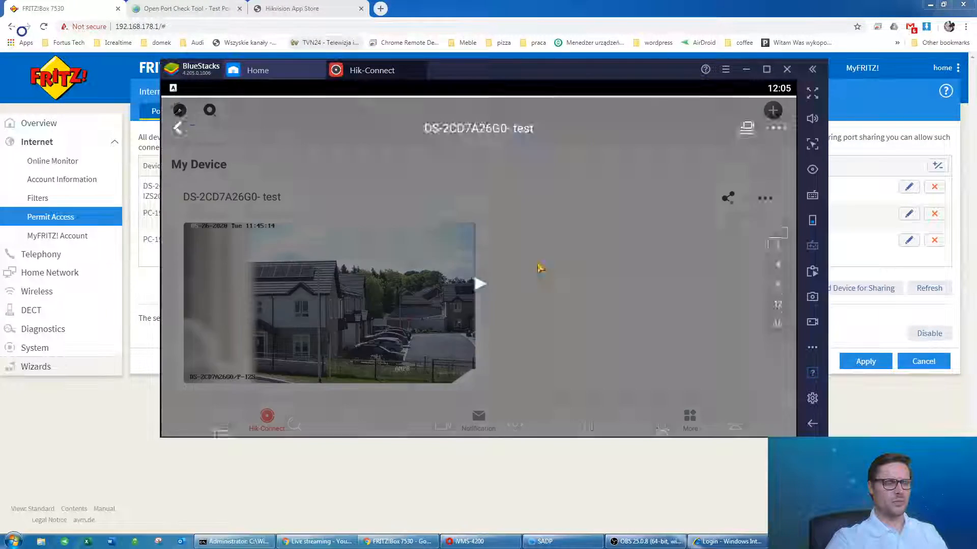
click(178, 111)
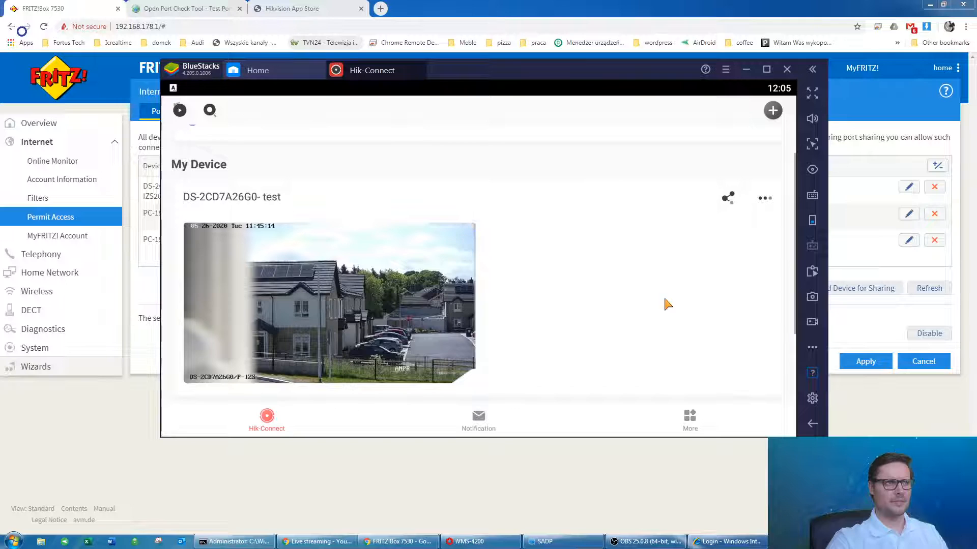
drag(490, 68, 504, 112)
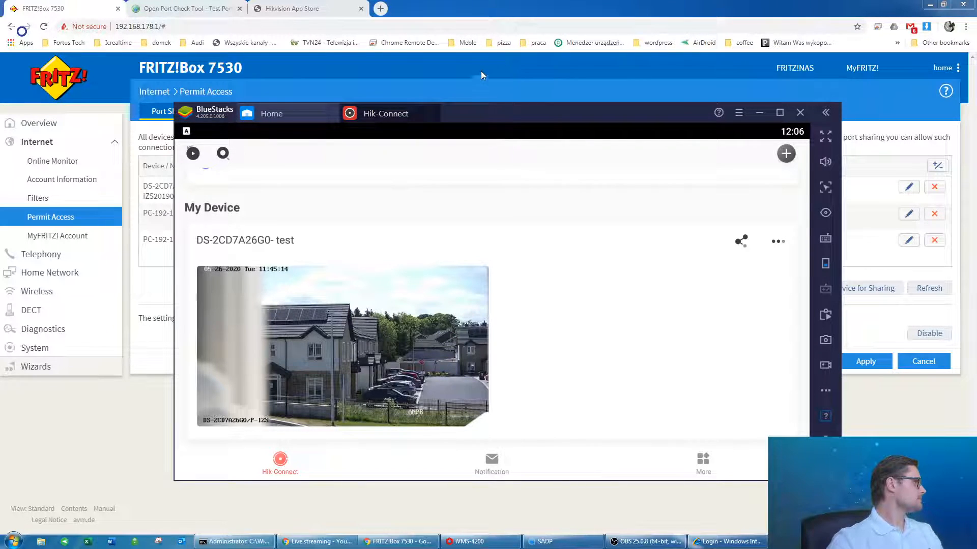
click(487, 4)
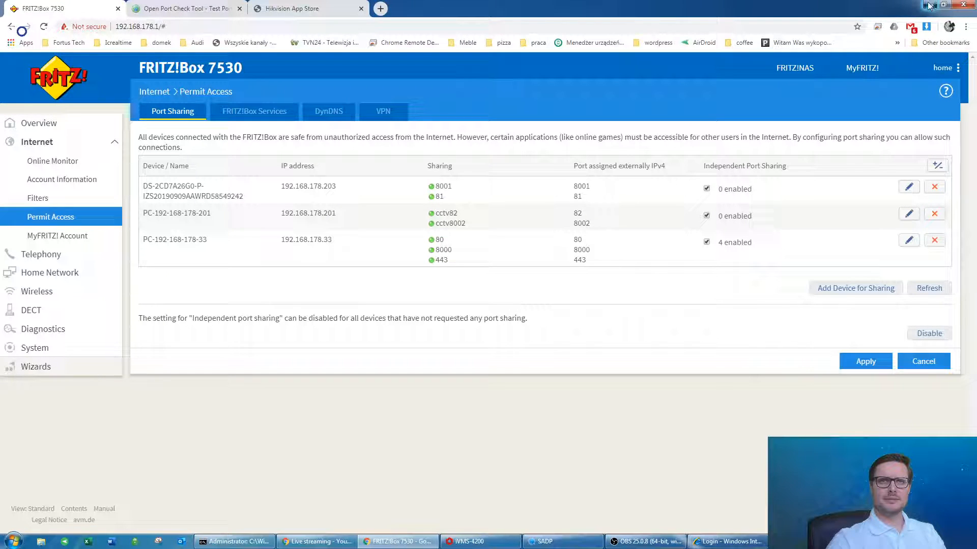
Start adding a device in iVMS-4200 and copy the external IP address from the port tester.
click(495, 547)
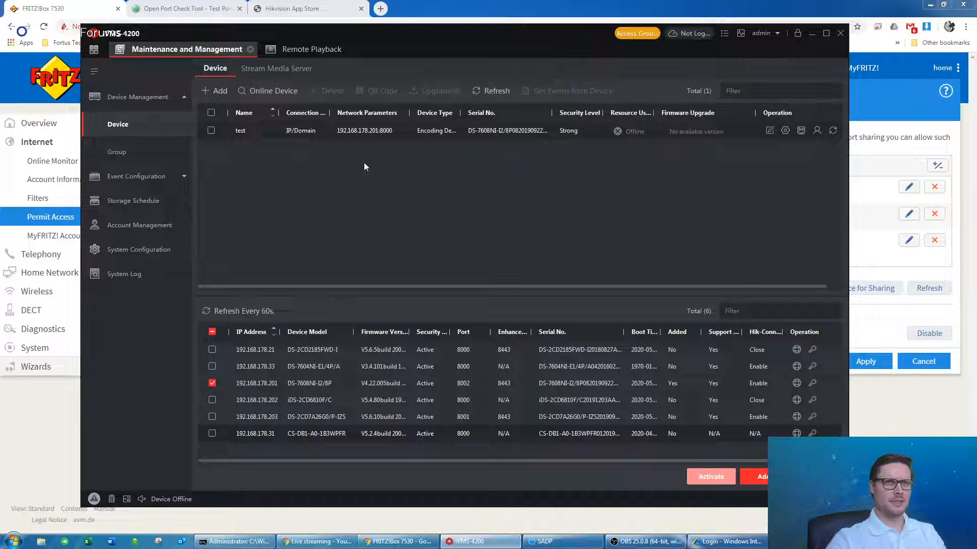
mouse_move(409, 35)
mouse_down()
mouse_move(454, 32)
mouse_move(420, 38)
mouse_up()
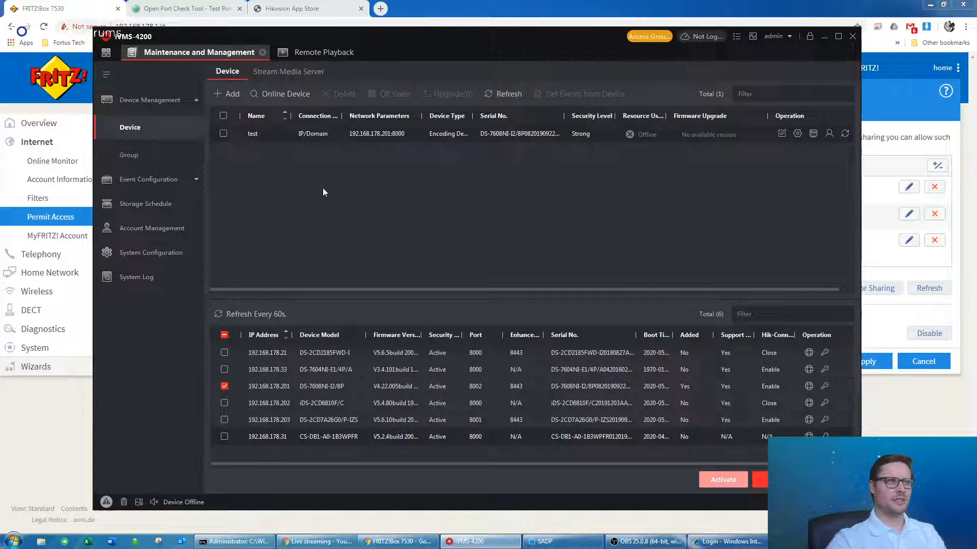
click(221, 93)
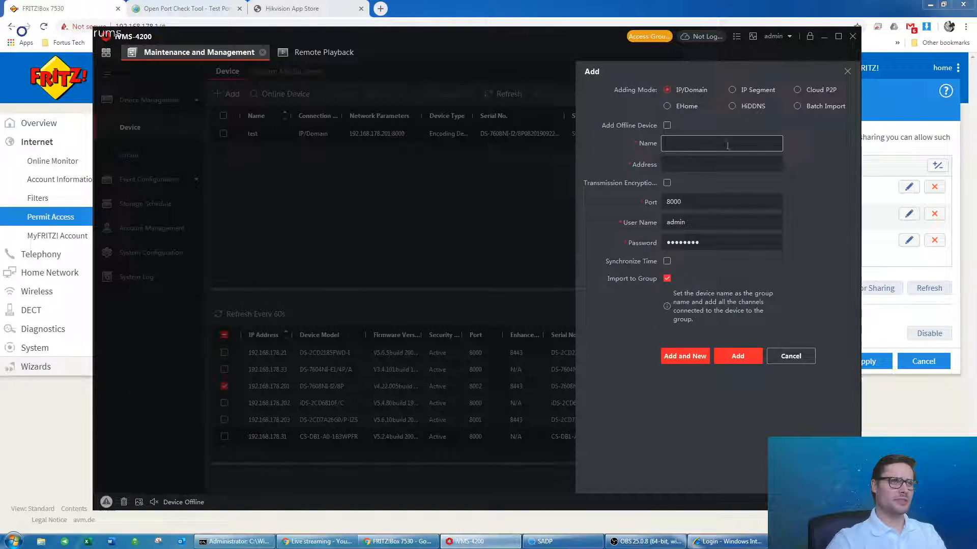
click(189, 8)
double_click(399, 171)
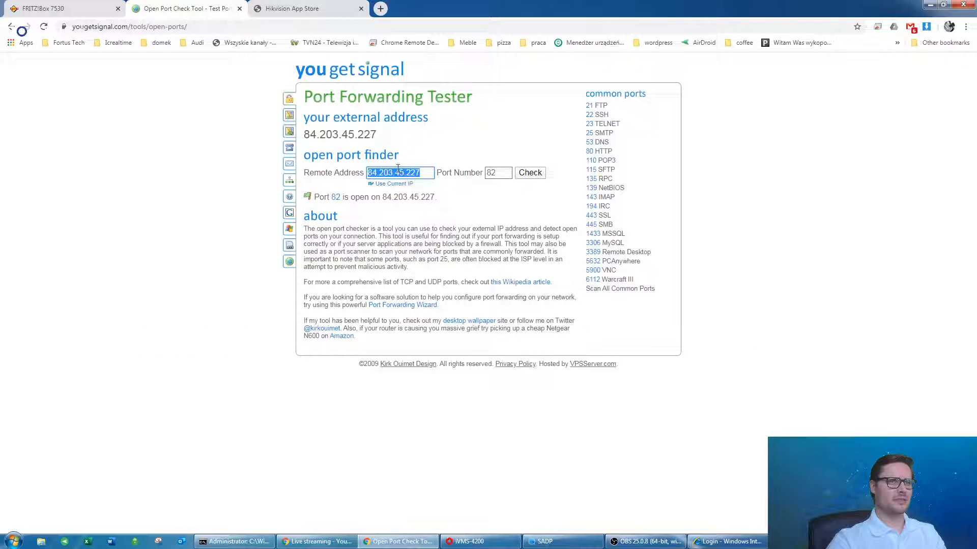
click(43, 9)
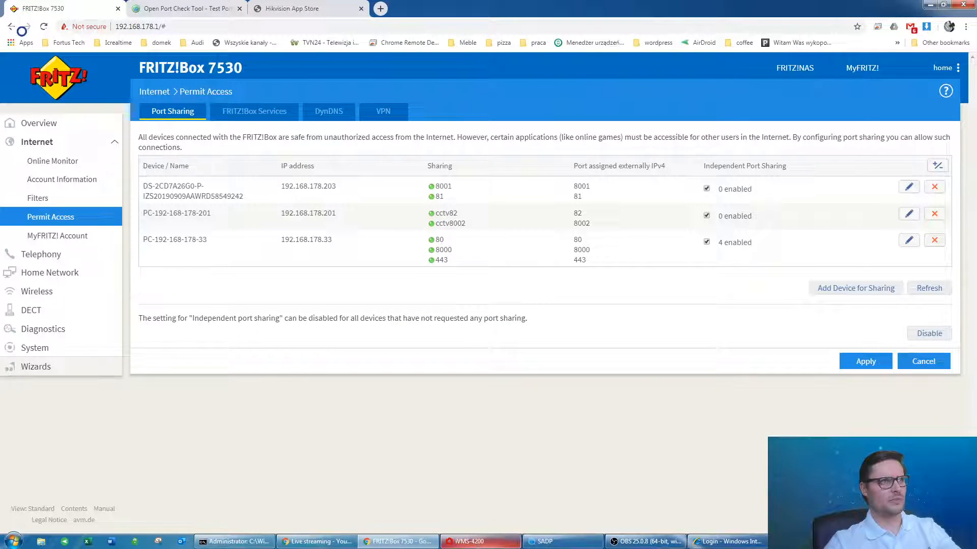
click(478, 541)
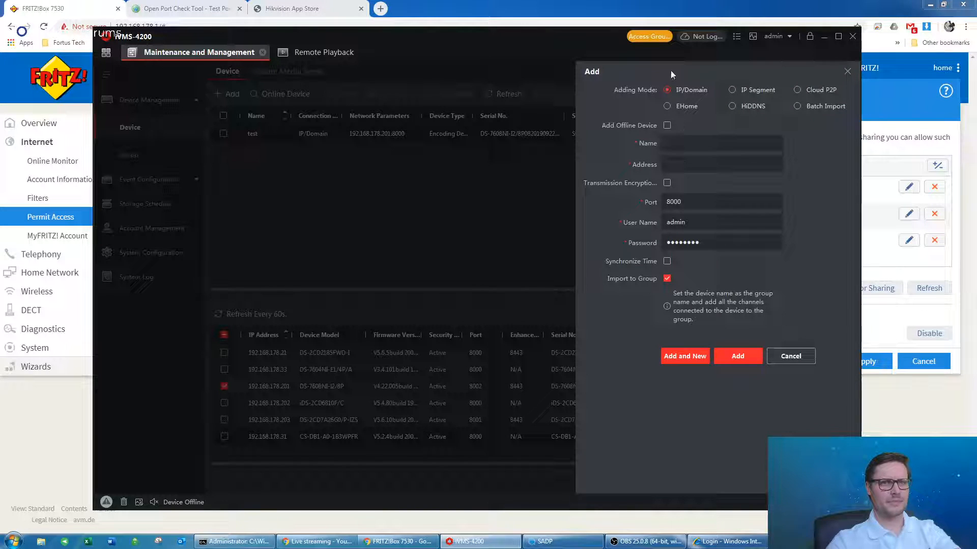
drag(600, 46, 499, 40)
click(585, 142)
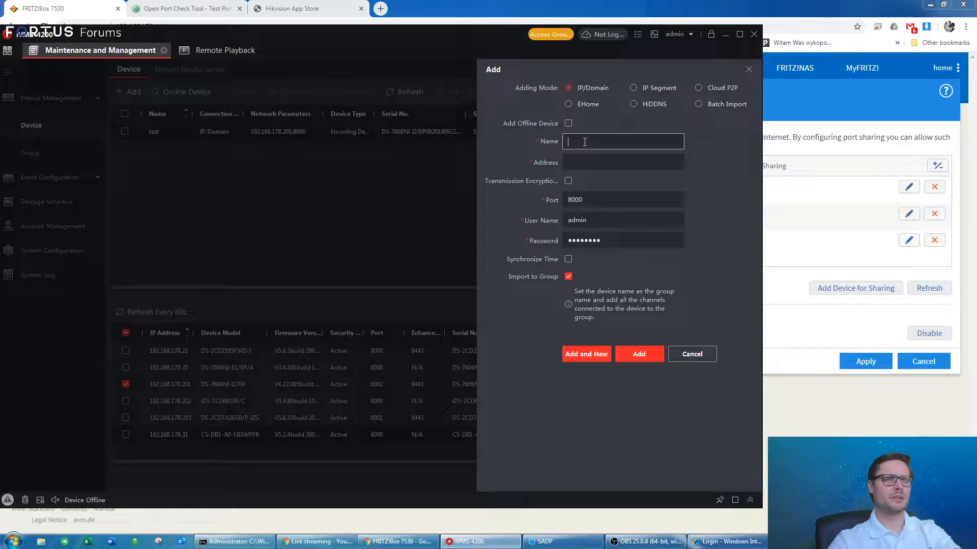
text(test home)
key(Tab)
text(84.203.45.227)
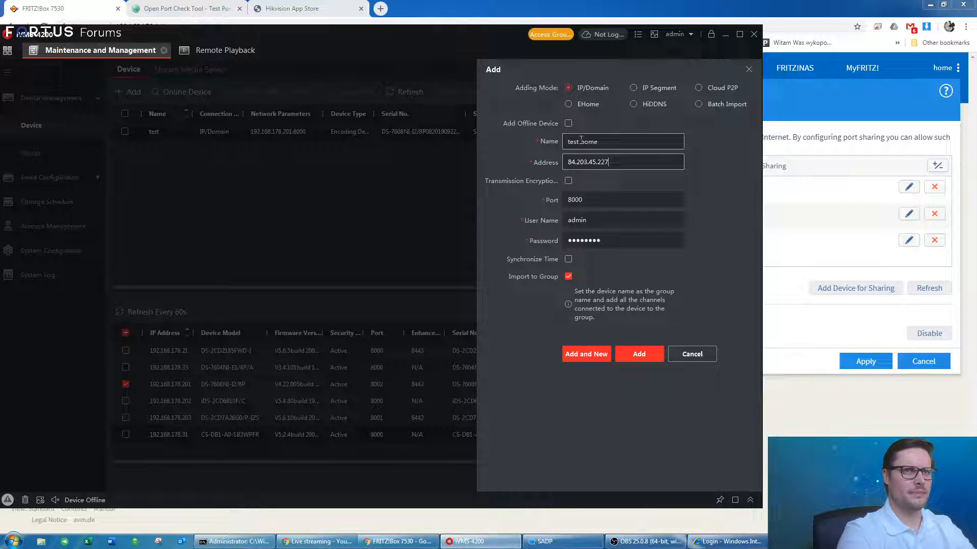
click(605, 201)
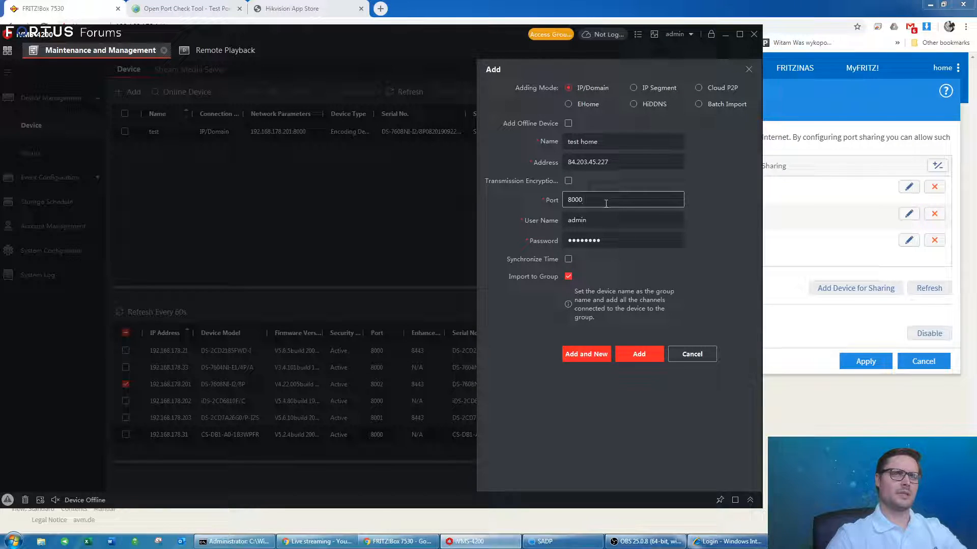
double_click(627, 240)
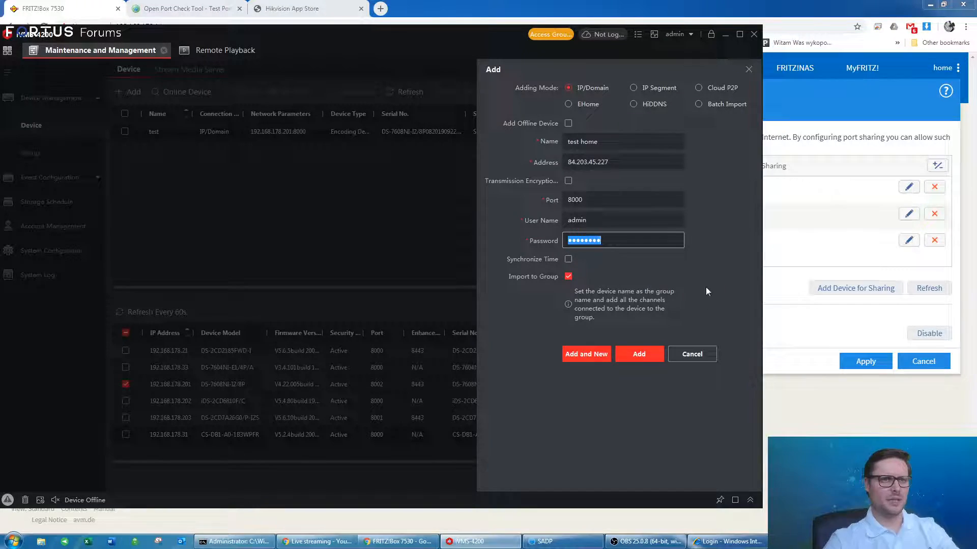
click(650, 354)
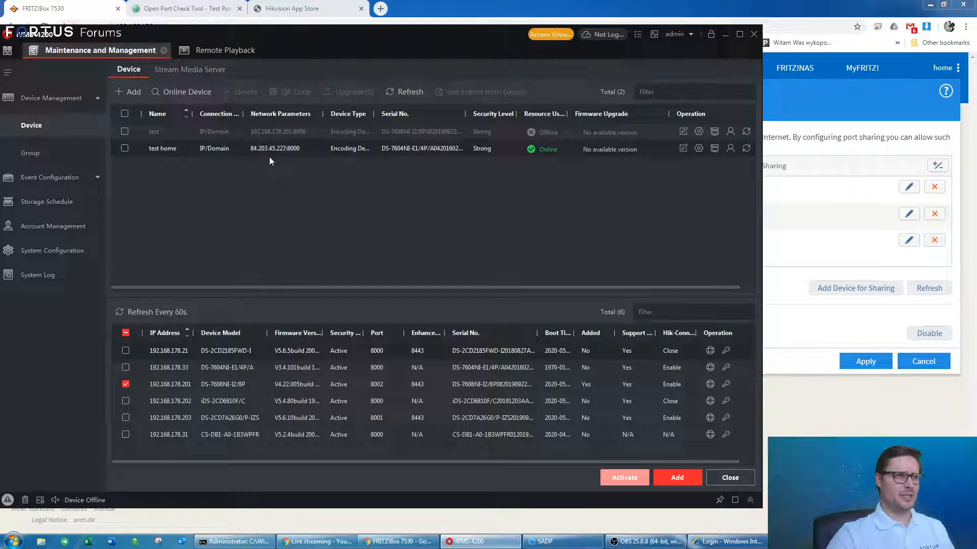
click(243, 51)
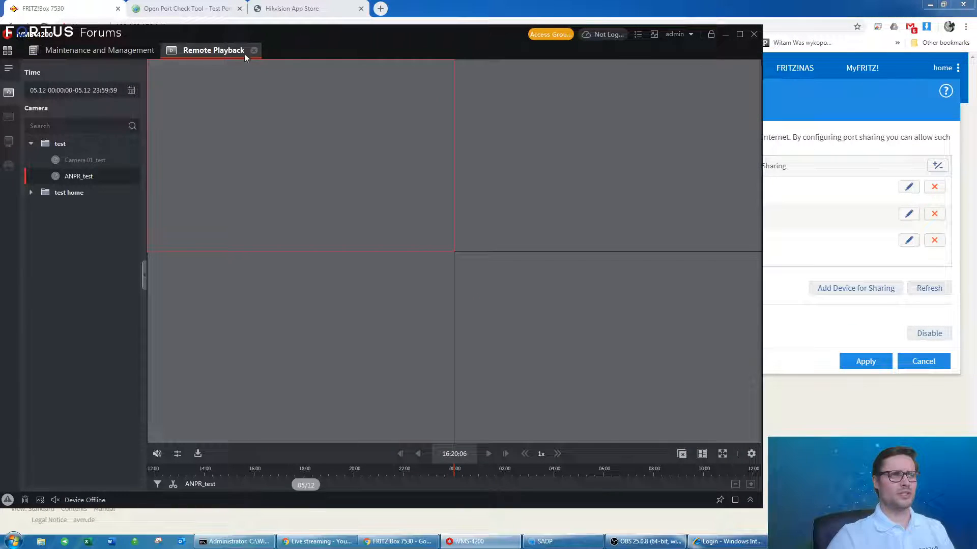
click(94, 50)
drag(356, 43, 430, 44)
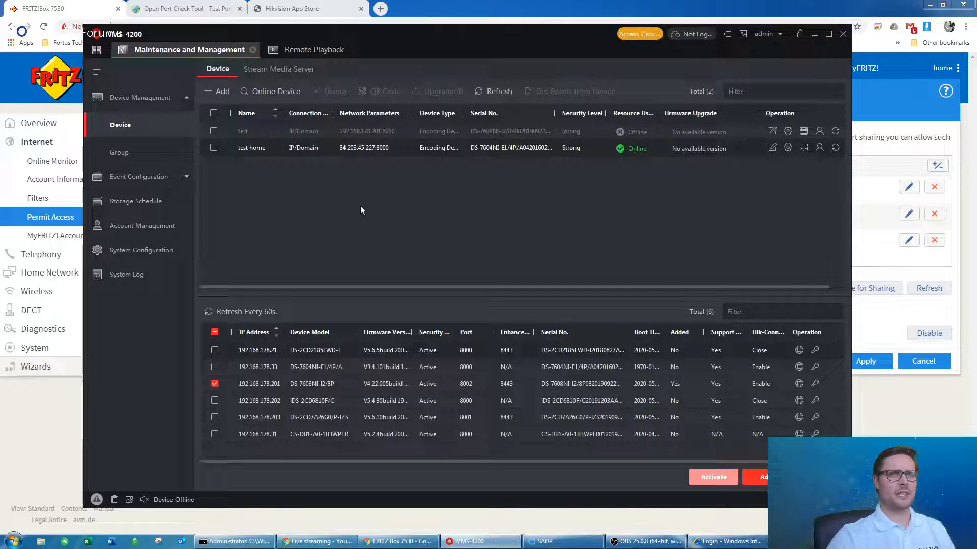
mouse_move(459, 31)
mouse_down()
mouse_move(490, 35)
mouse_move(472, 43)
mouse_up()
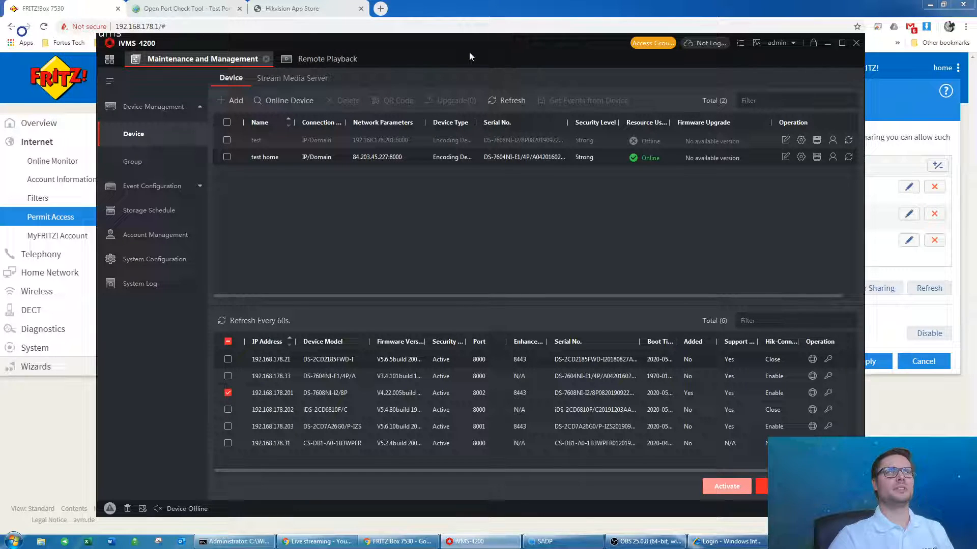
drag(468, 51, 497, 45)
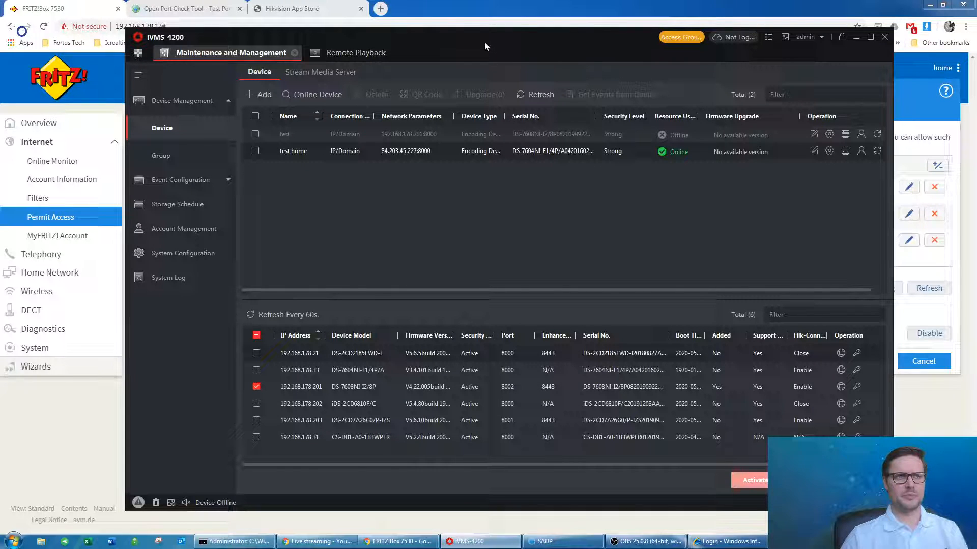
Maximize SADP and check the recorder at 192.168.178.201 shows port 8002 and HTTP port 82.
click(544, 541)
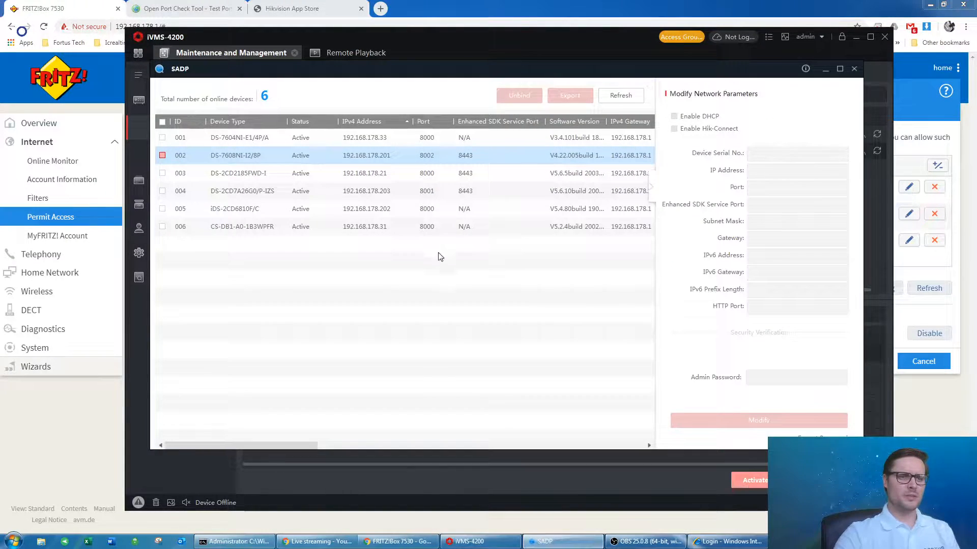
click(407, 174)
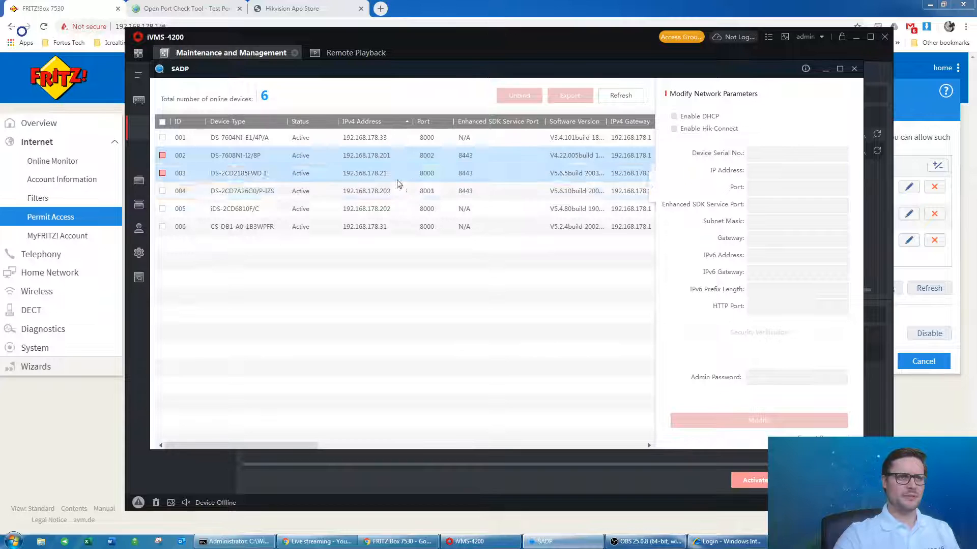
click(433, 171)
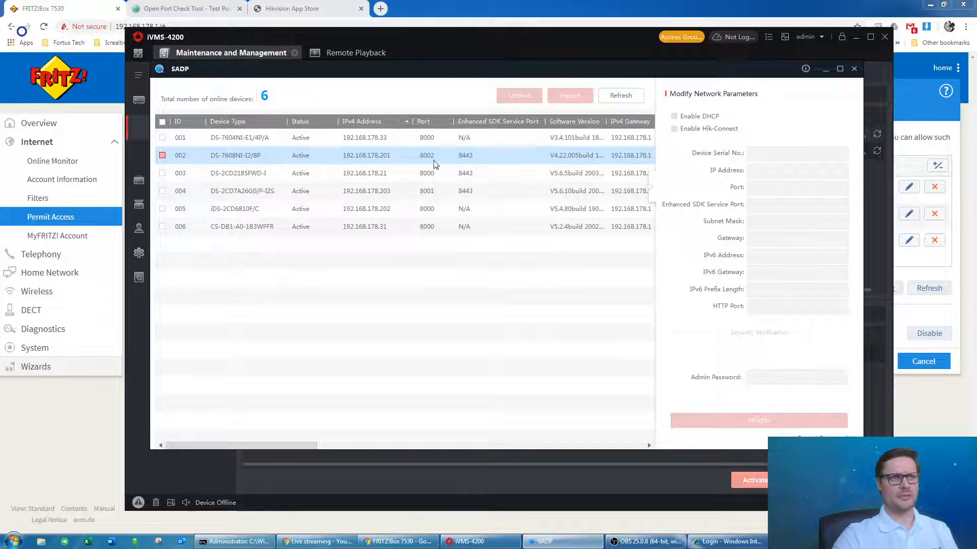
click(839, 71)
click(526, 76)
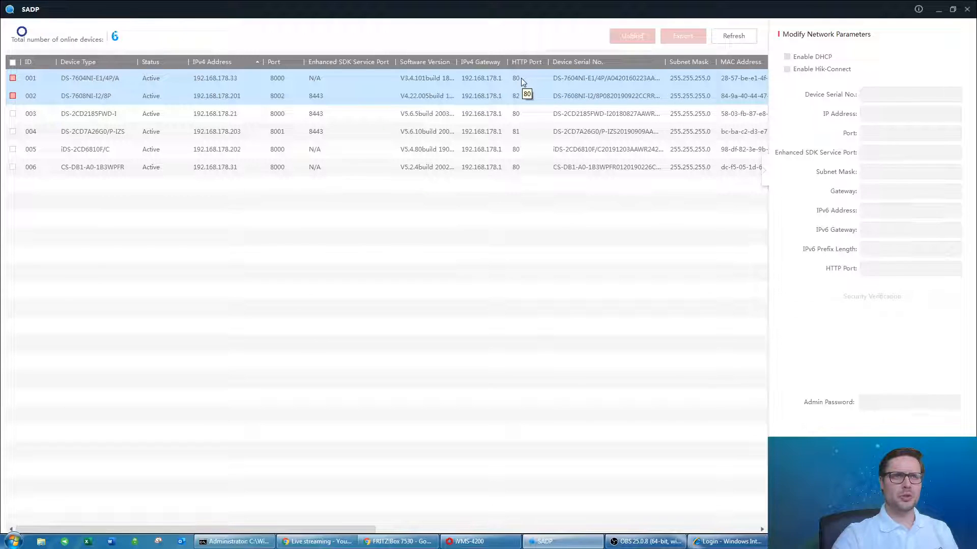
click(521, 78)
click(534, 149)
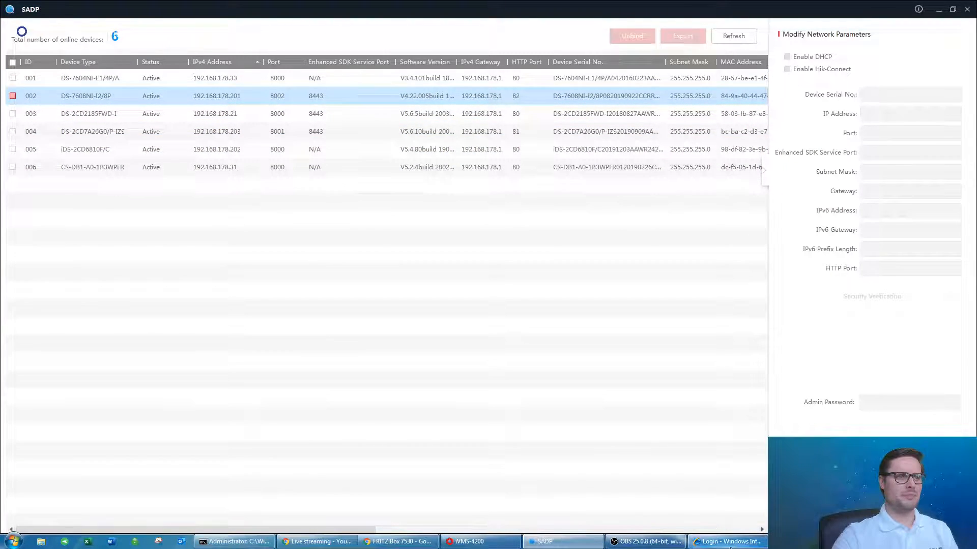
click(713, 543)
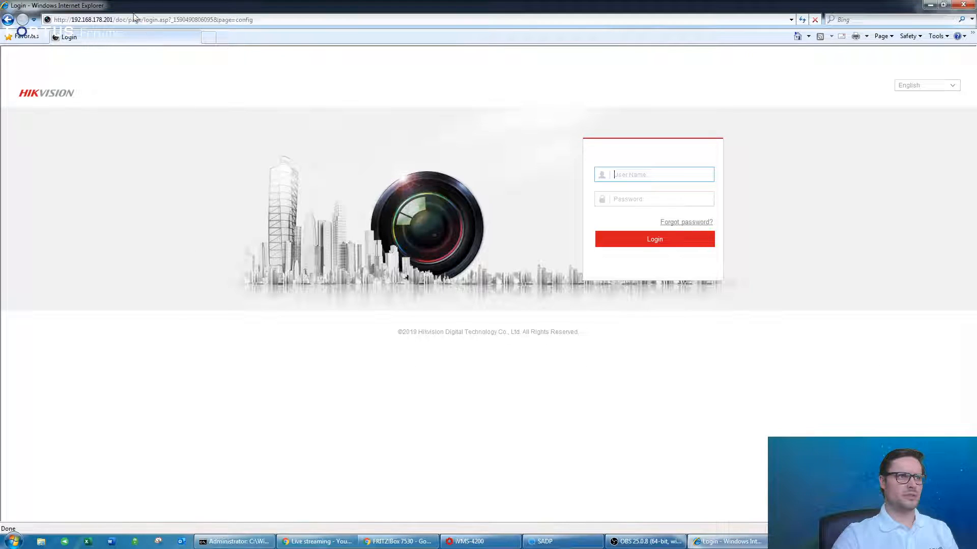
Check the addresses of the iDS-2CD6810F/C and DS-2CD7A26G0/P-IZS cameras in SADP.
drag(111, 19, 337, 21)
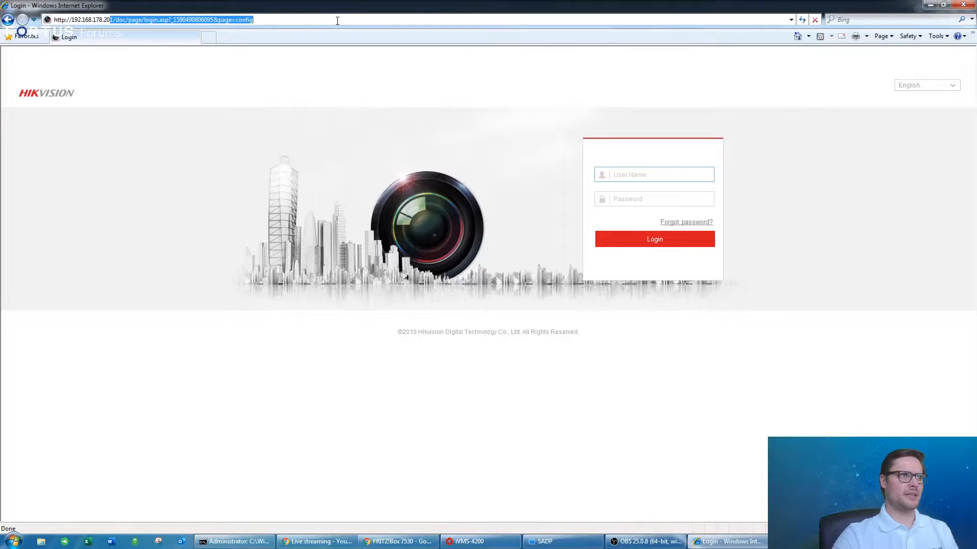
text(2.168.178.202)
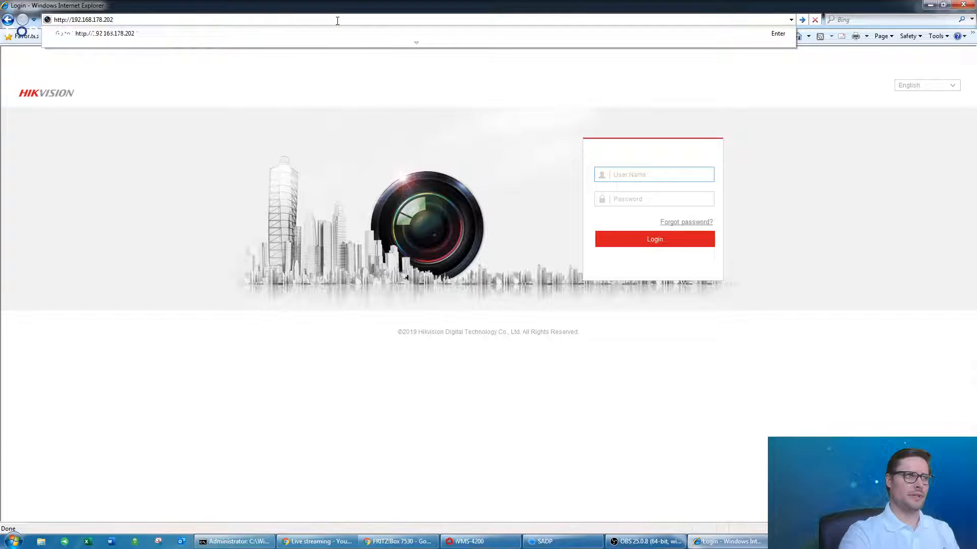
text(:)
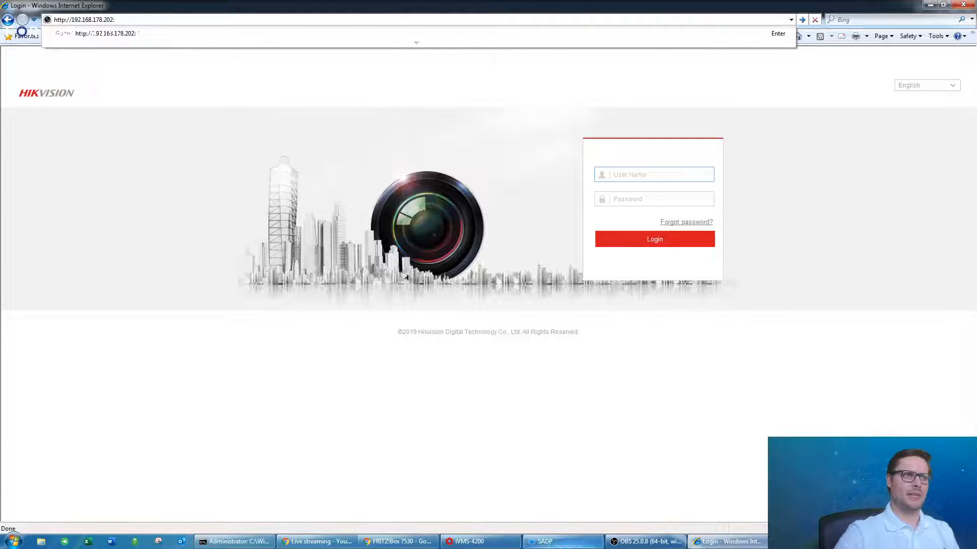
click(546, 542)
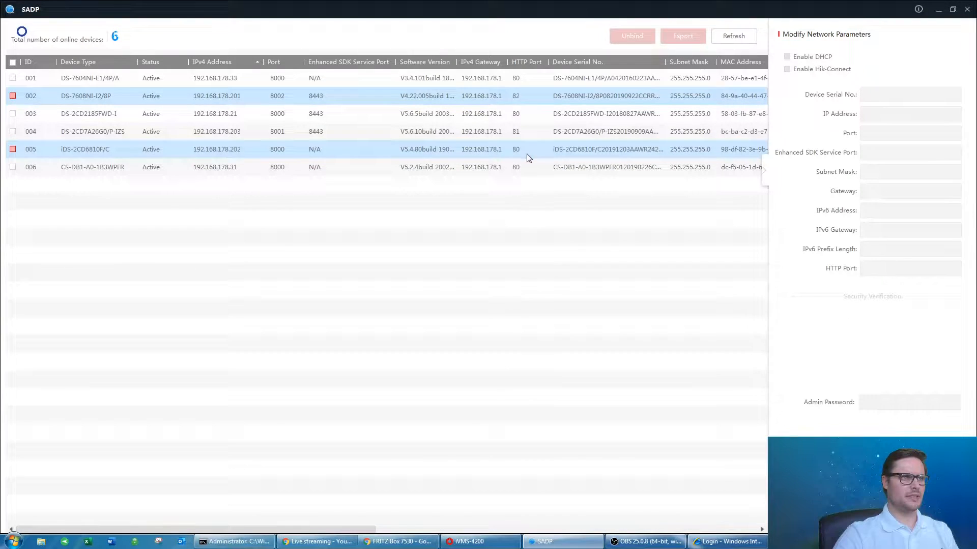
click(349, 158)
click(433, 135)
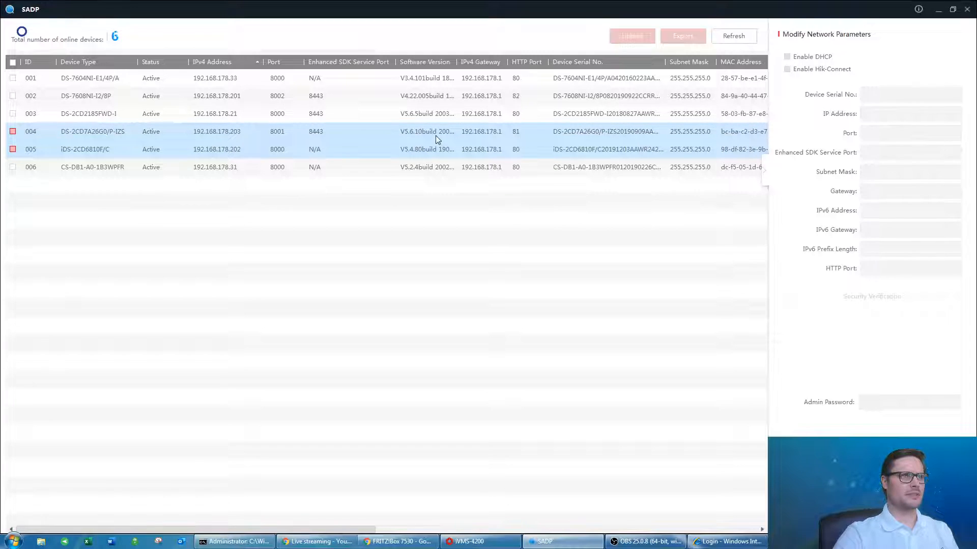
click(937, 10)
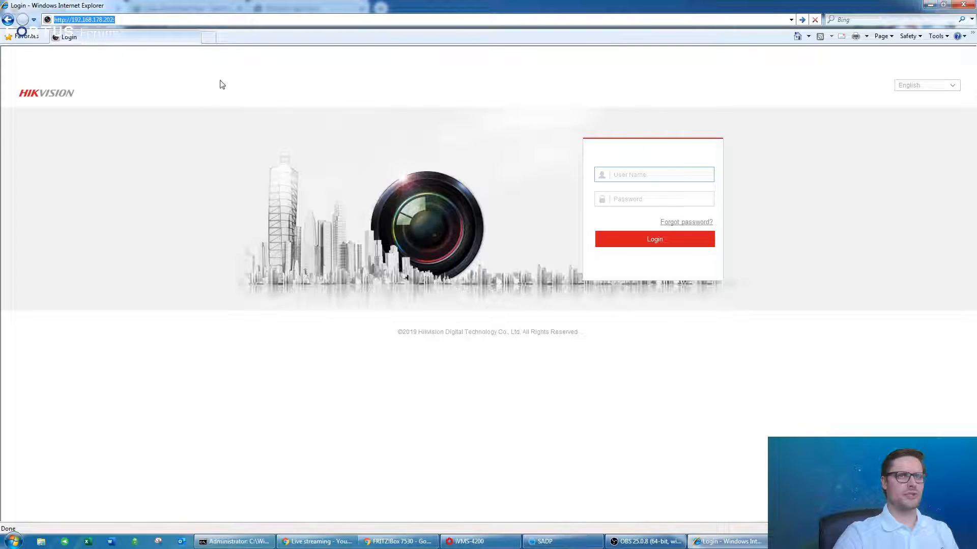
Load the camera login page at 192.168.178.203:81 in Internet Explorer.
click(142, 20)
key(BackSpace)
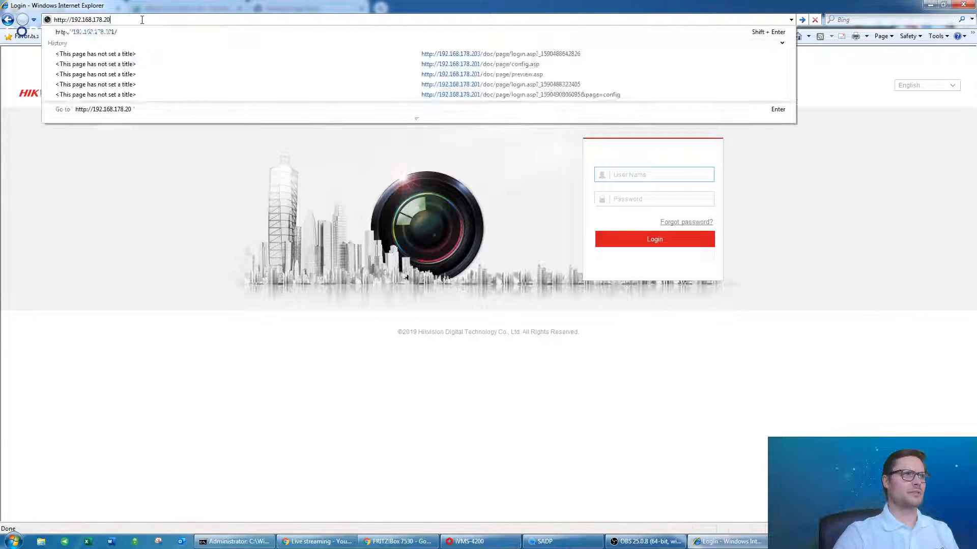
text(3:)
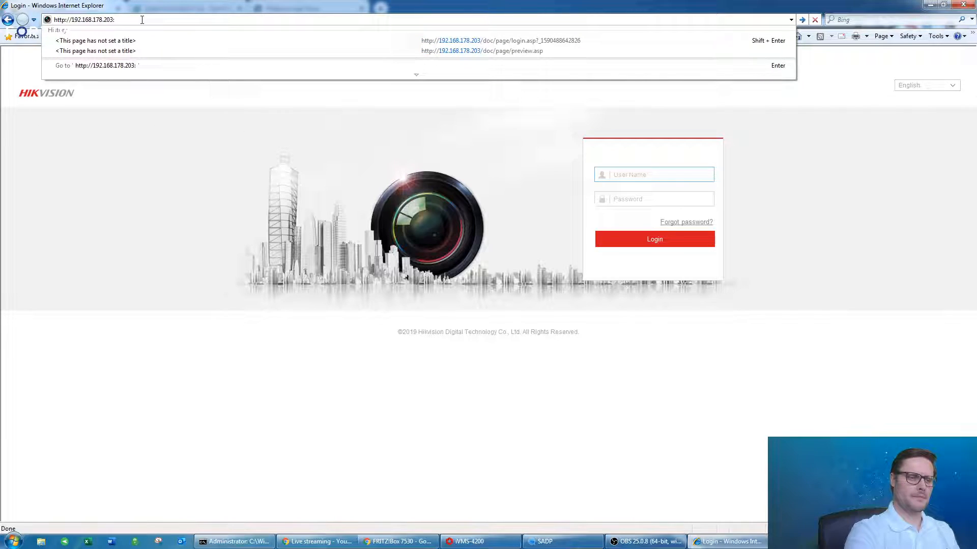
text(81)
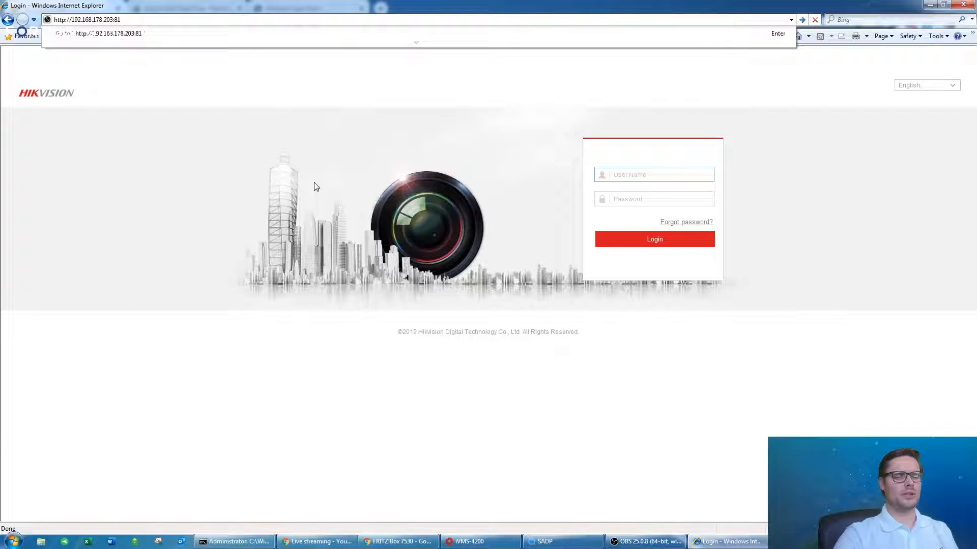
key(Return)
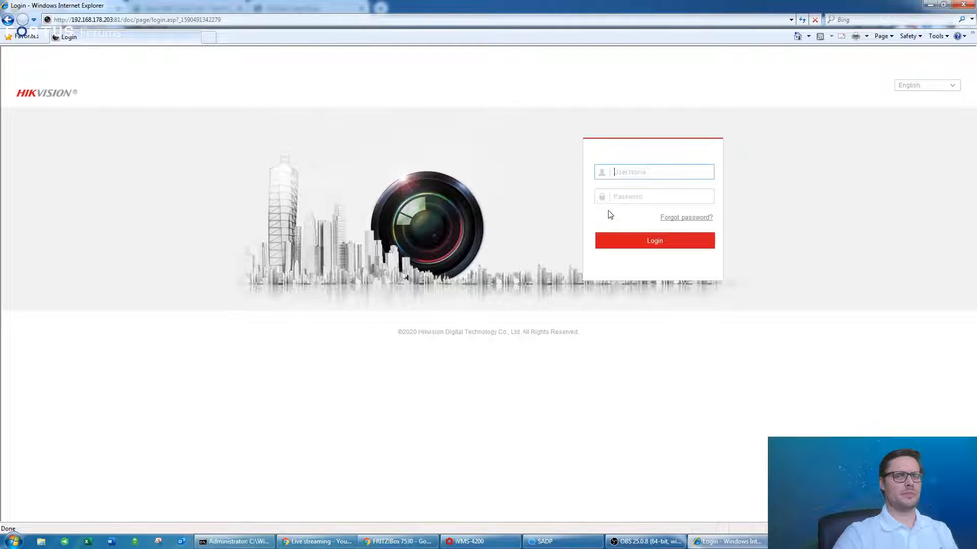
Remove port 81 and the path to show 192.168.178.203 alone fails to load.
click(227, 19)
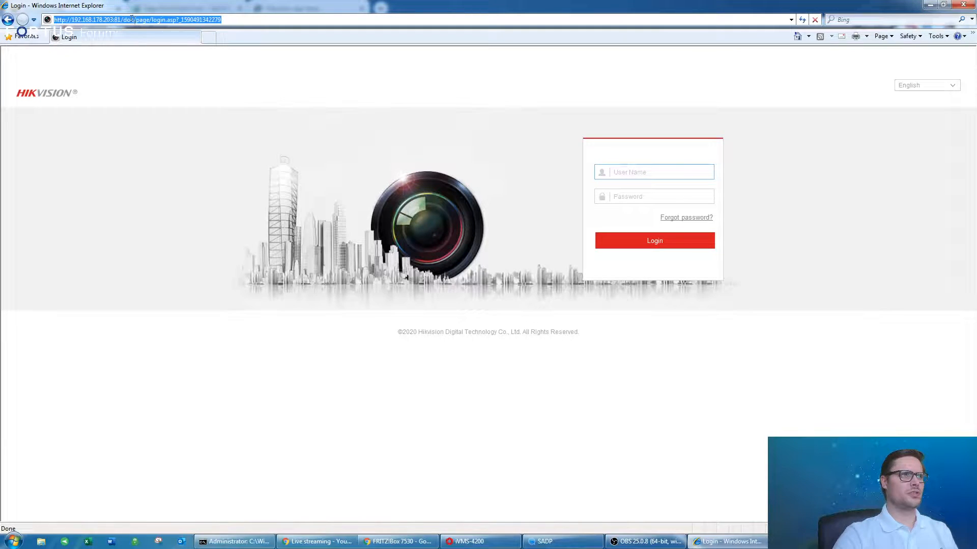
drag(119, 19, 226, 19)
key(BackSpace)
key(BackSpace)
key(BackSpace)
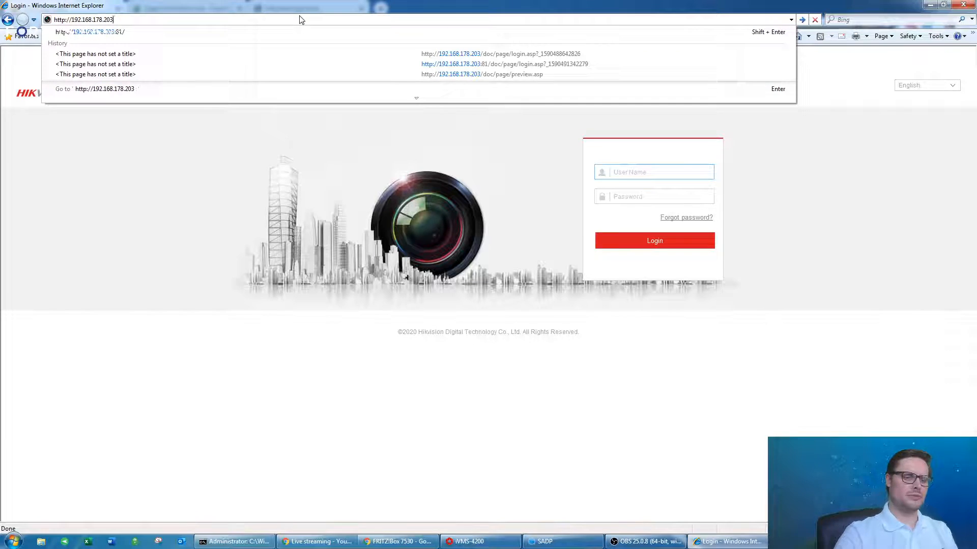
key(Return)
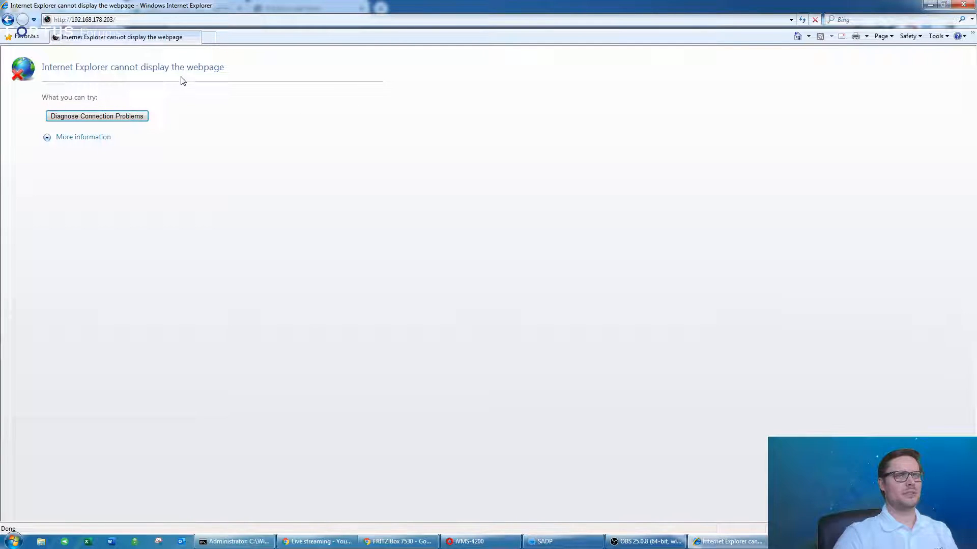
click(153, 20)
click(153, 20)
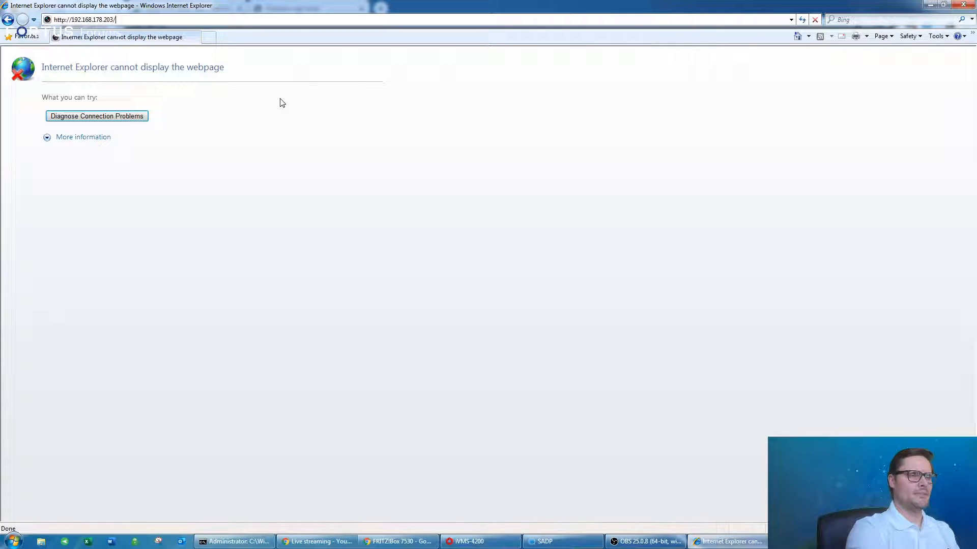
key(BackSpace)
text(")
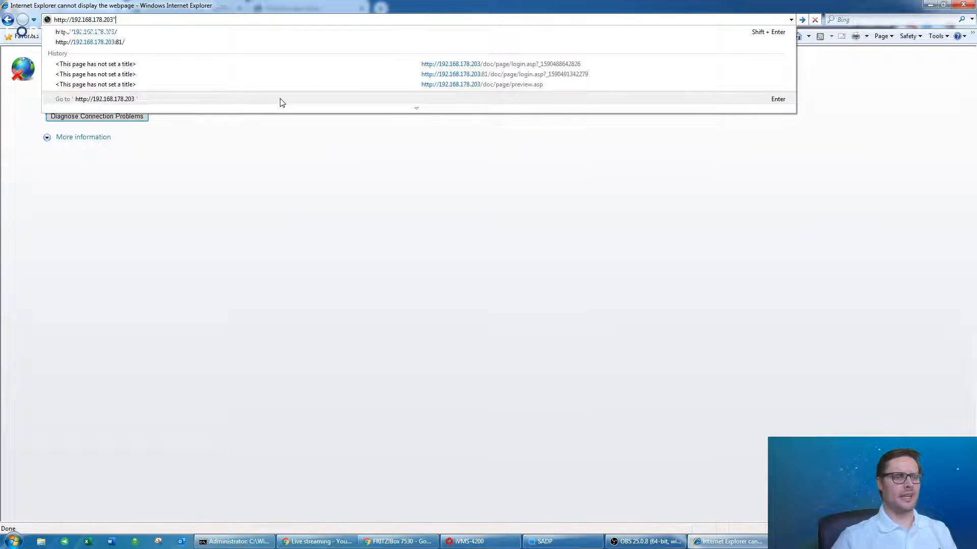
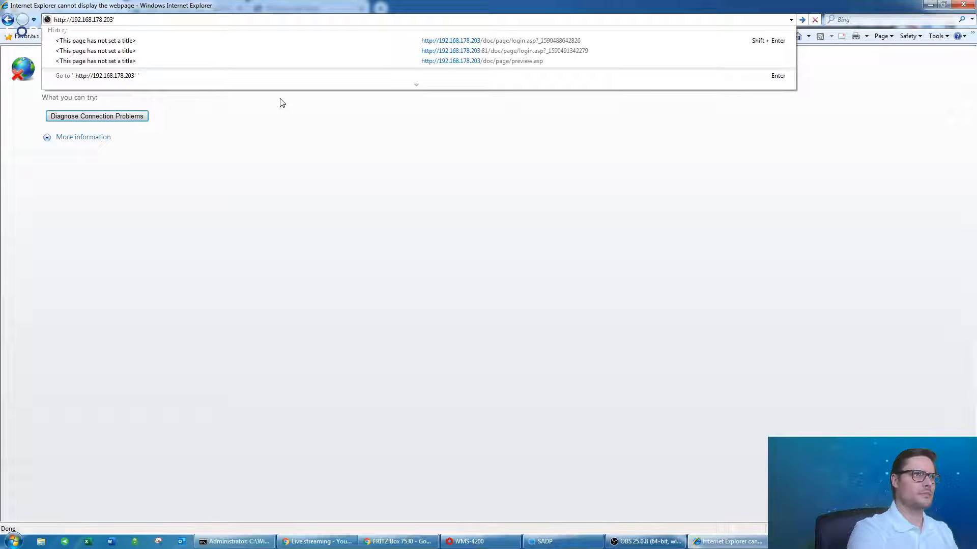
text(/)
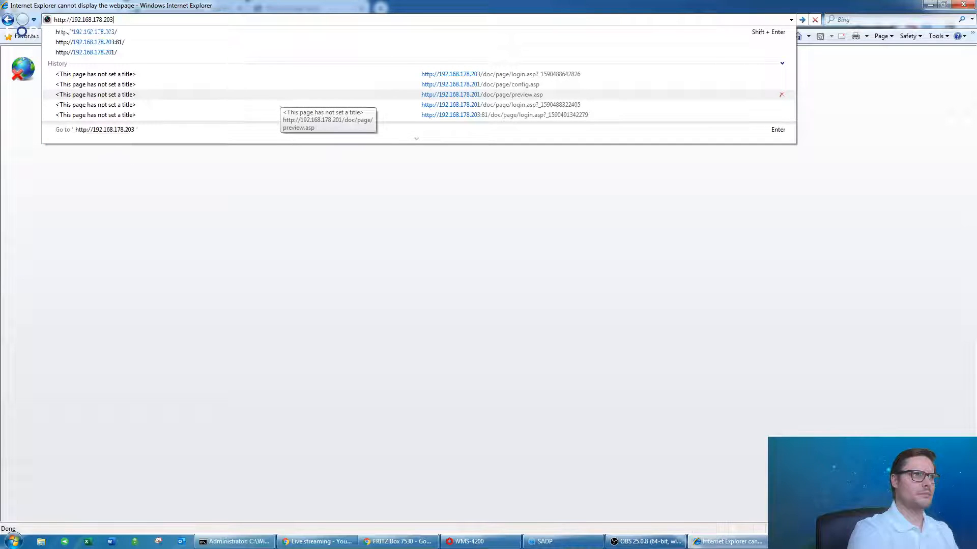
key(Down)
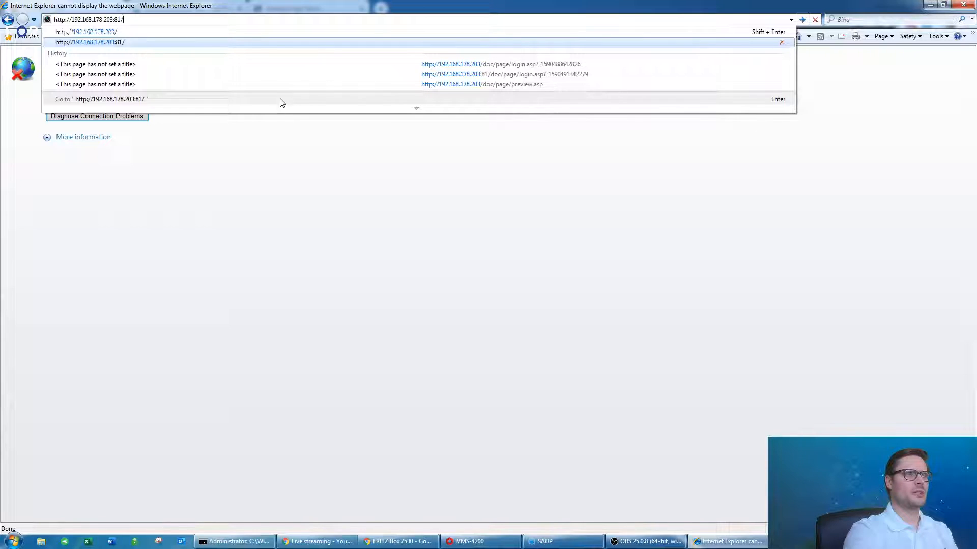
key(Return)
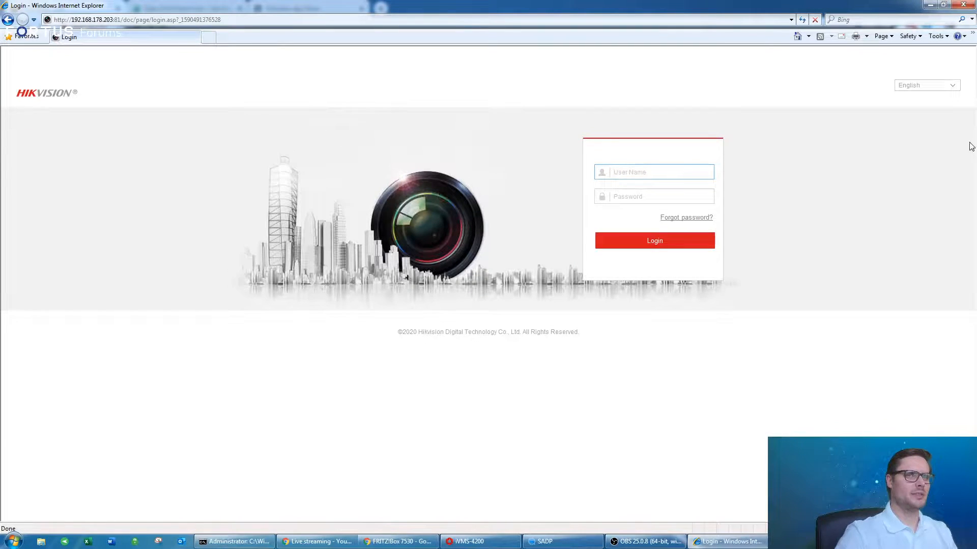
click(973, 4)
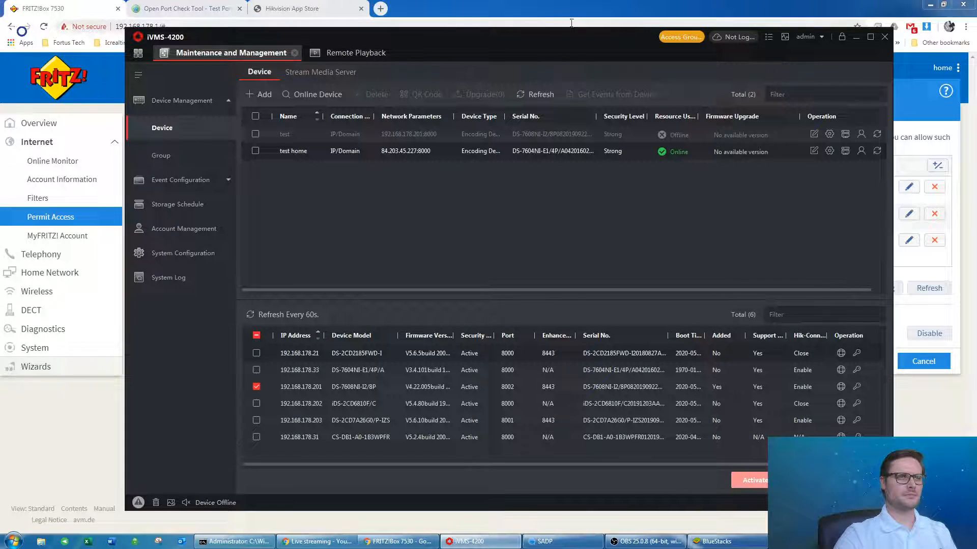
Maximize iVMS-4200 and bring up System Configuration's General page (Network Performance Best, Cloud P2P Ireland).
mouse_move(553, 35)
mouse_down()
mouse_move(581, 35)
mouse_move(529, 35)
mouse_move(552, 37)
mouse_up()
click(866, 36)
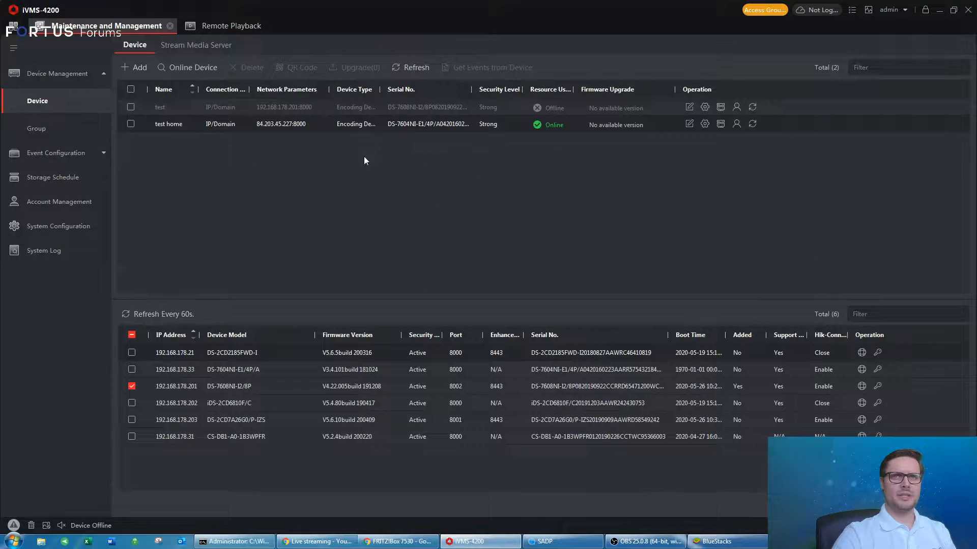
click(13, 25)
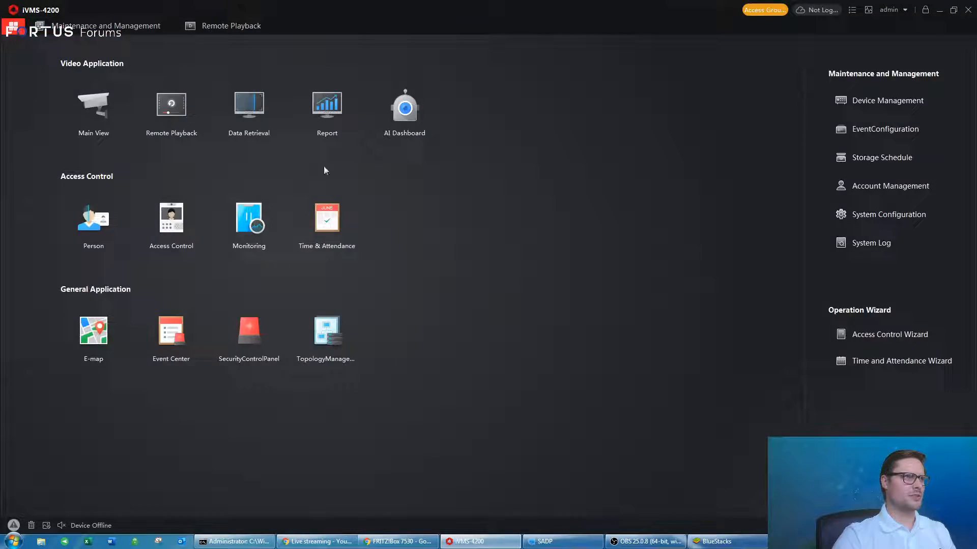
click(857, 218)
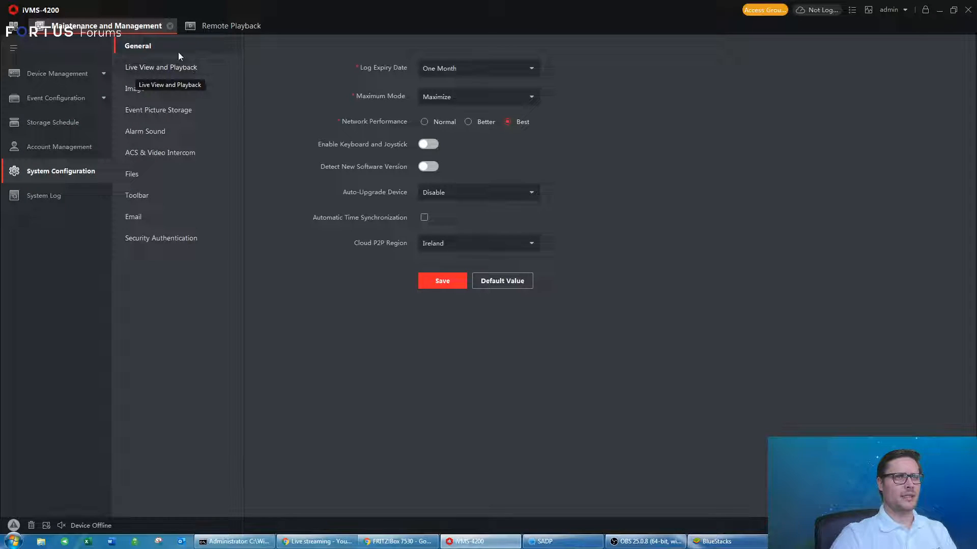
Review the Live View and Playback and Image settings, leaving Play Performance at Balanced(6), and return home.
click(155, 73)
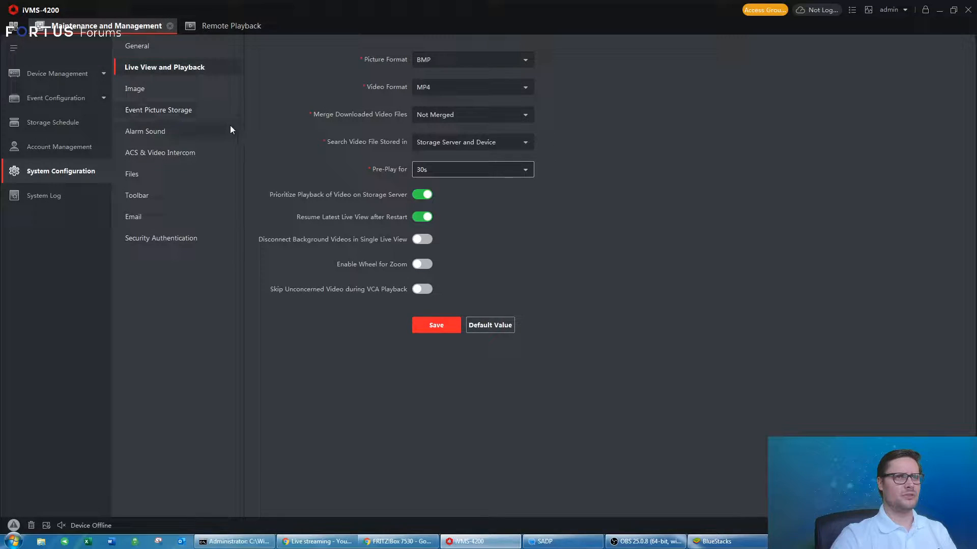
click(142, 95)
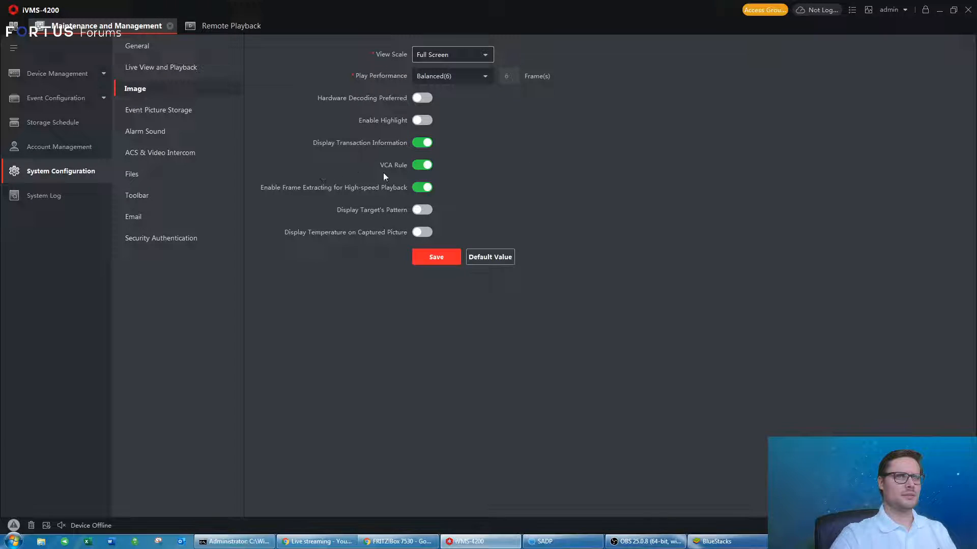
click(169, 66)
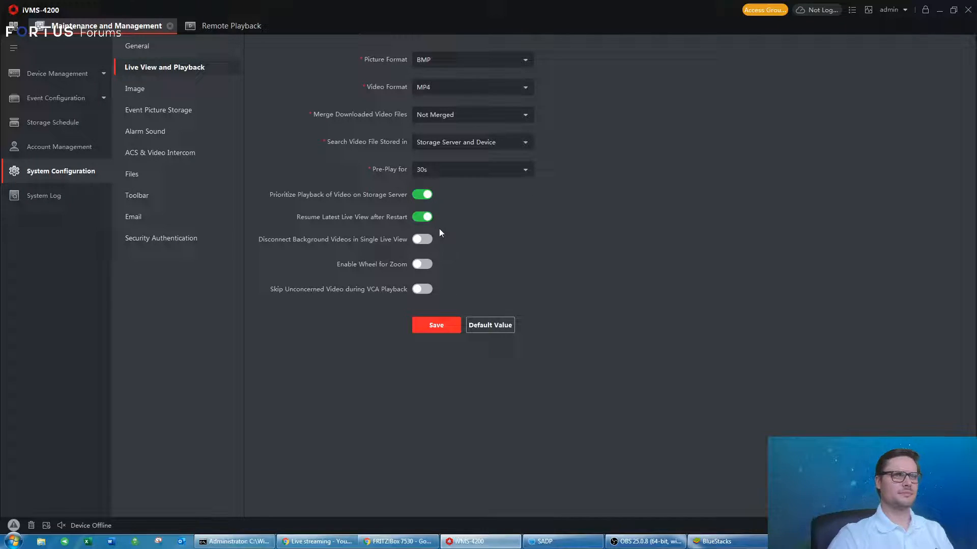
click(142, 93)
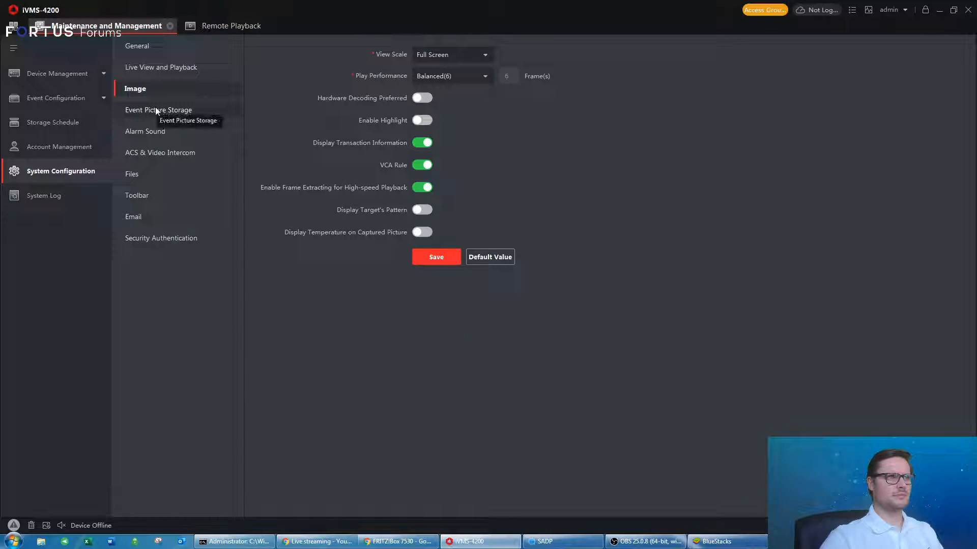
click(425, 76)
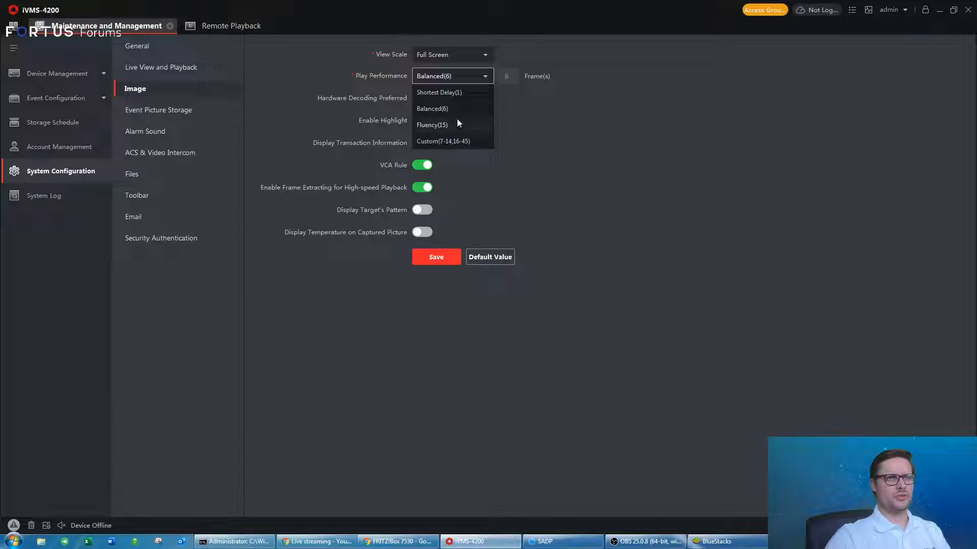
click(523, 143)
click(13, 26)
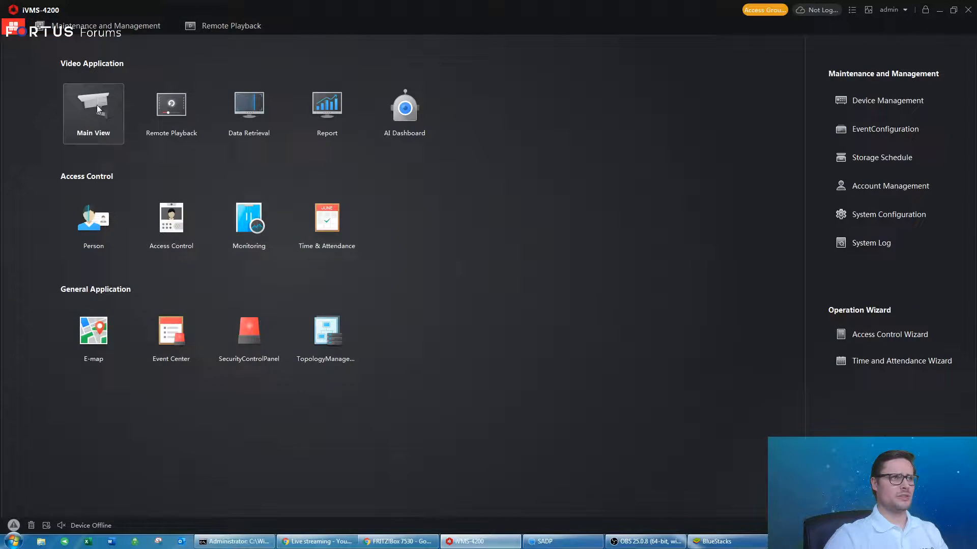
Open Main View, check IP Camera1's stream options under test home, and select the test 3 view.
click(97, 105)
click(13, 183)
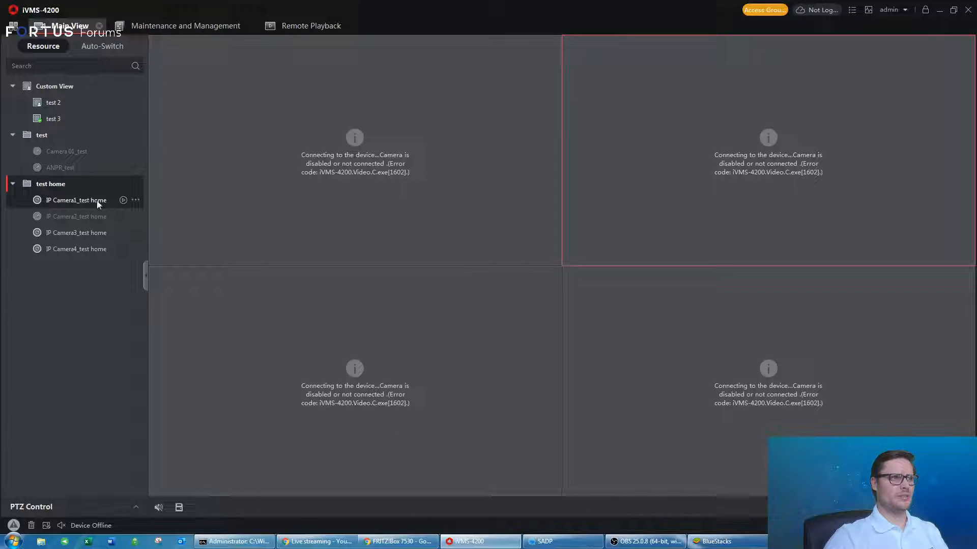
click(135, 202)
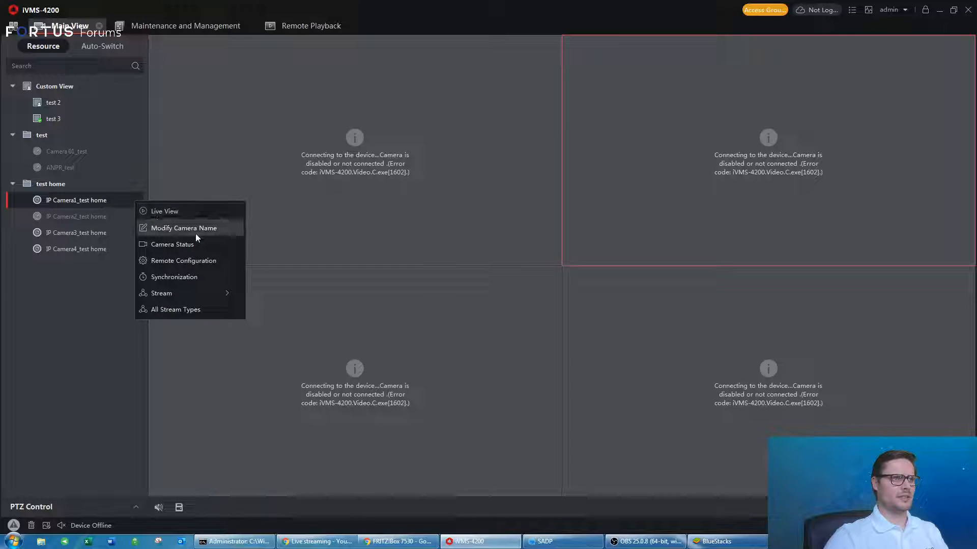
mouse_move(223, 293)
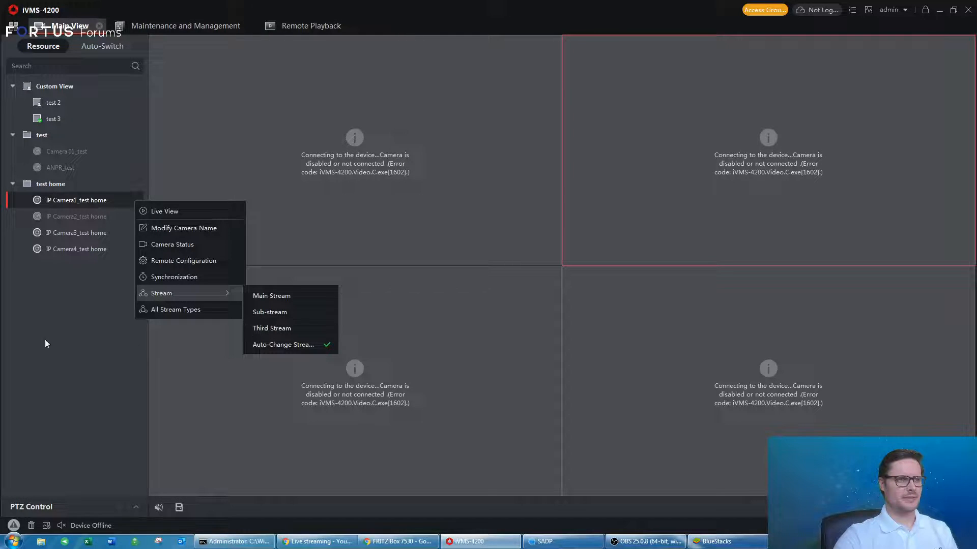
click(62, 317)
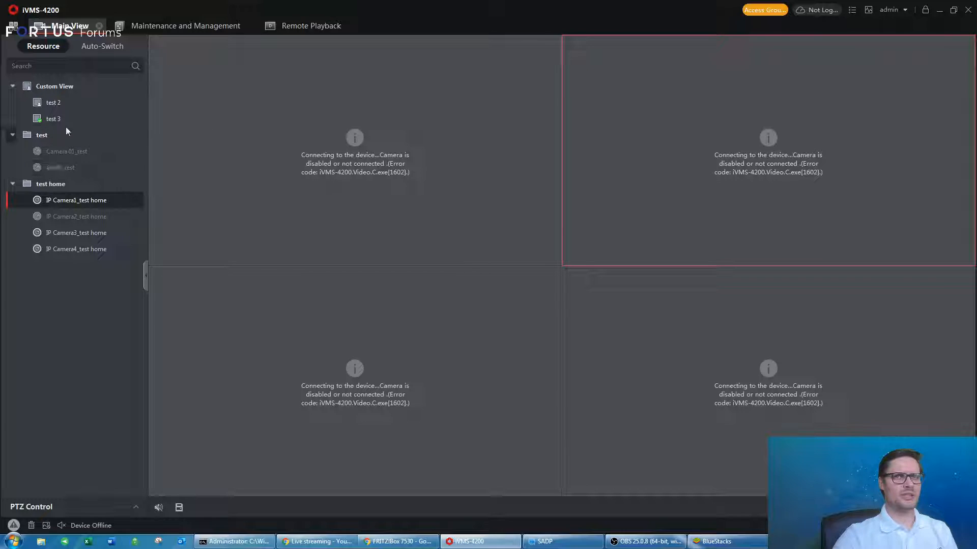
click(49, 122)
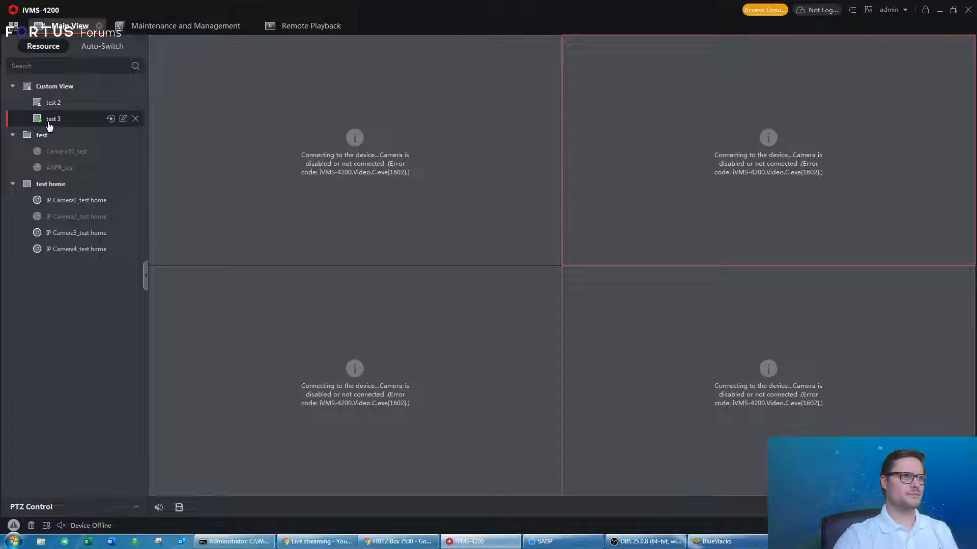
Check the open port checker result showing port 82 open, then move to the Hikvision App Store tab.
click(940, 11)
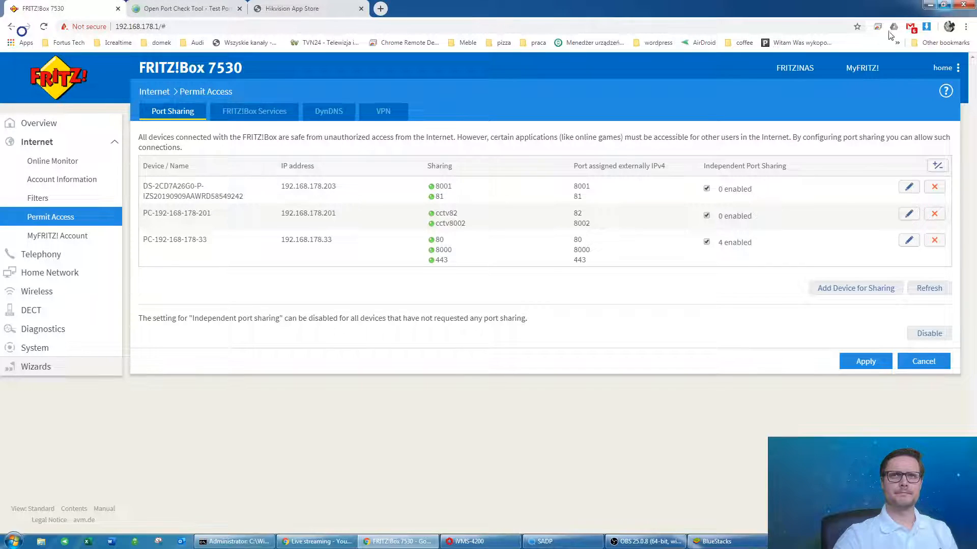
click(292, 8)
click(180, 4)
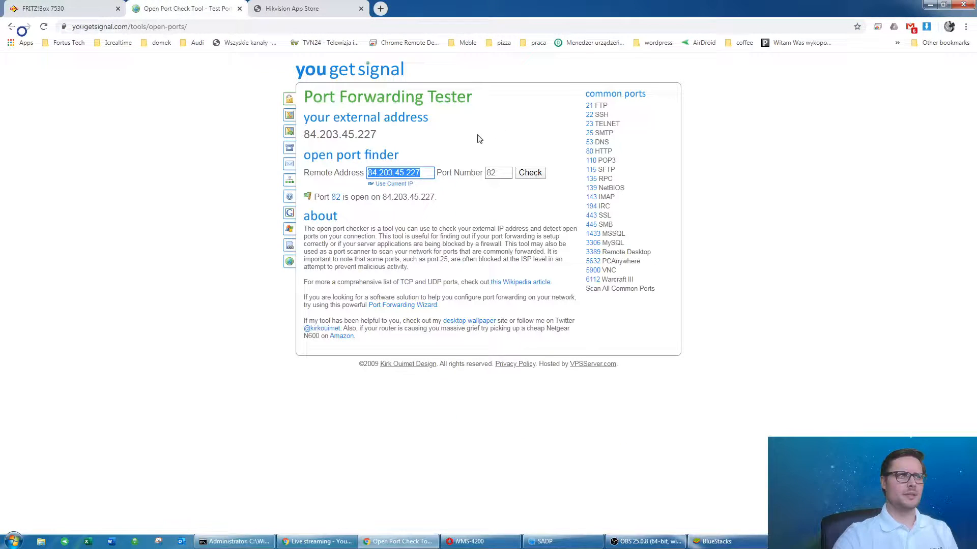
click(254, 154)
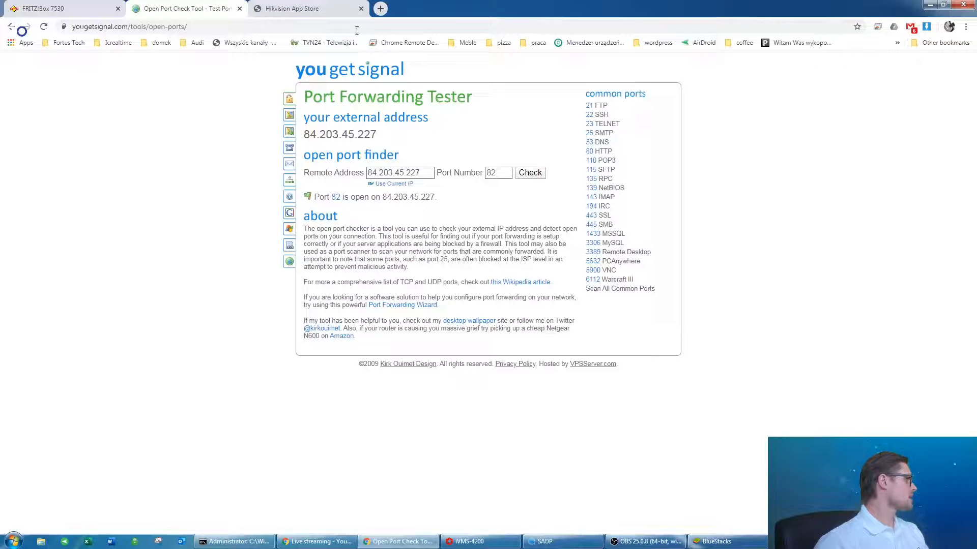
click(287, 8)
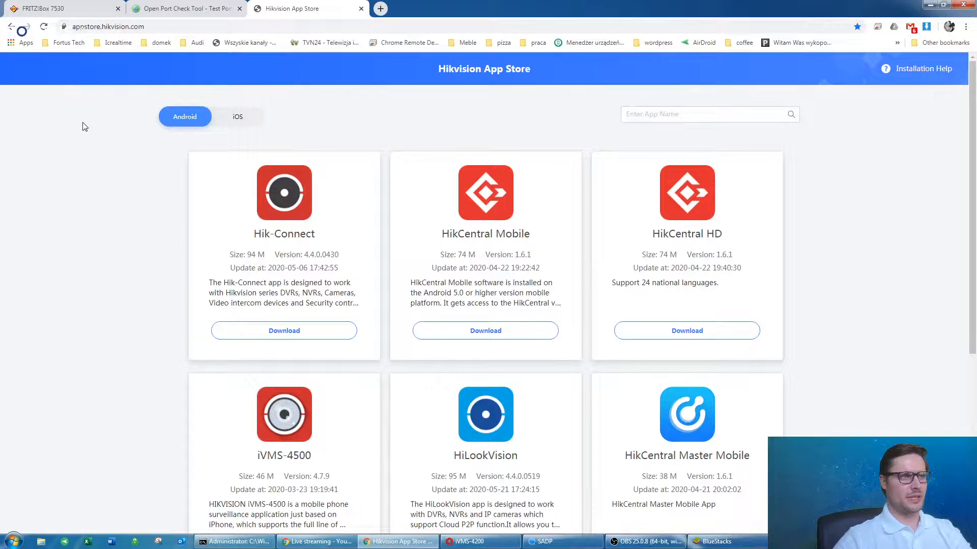
Browse the UK download portal to the iVMS-4200 V3.2.0.10 Windows download folder.
click(381, 8)
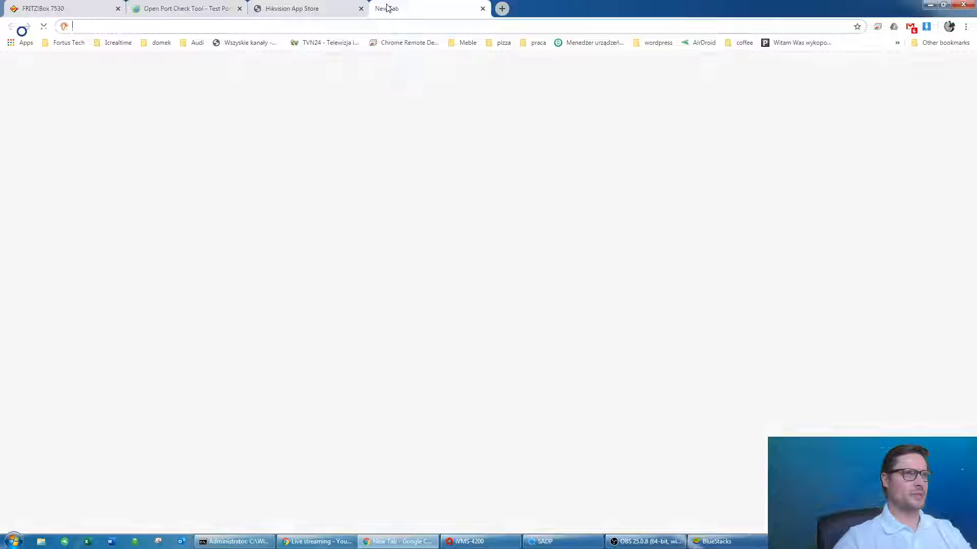
click(394, 306)
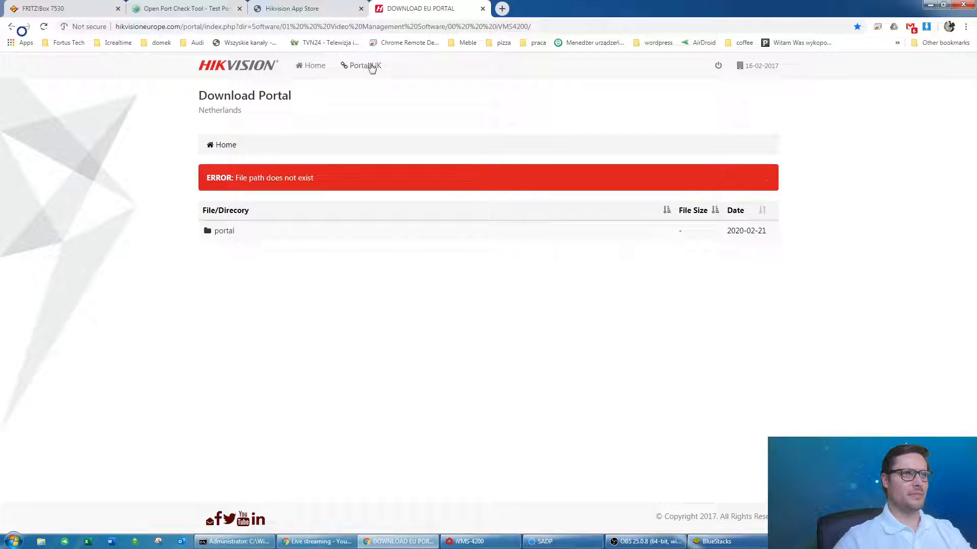
click(365, 66)
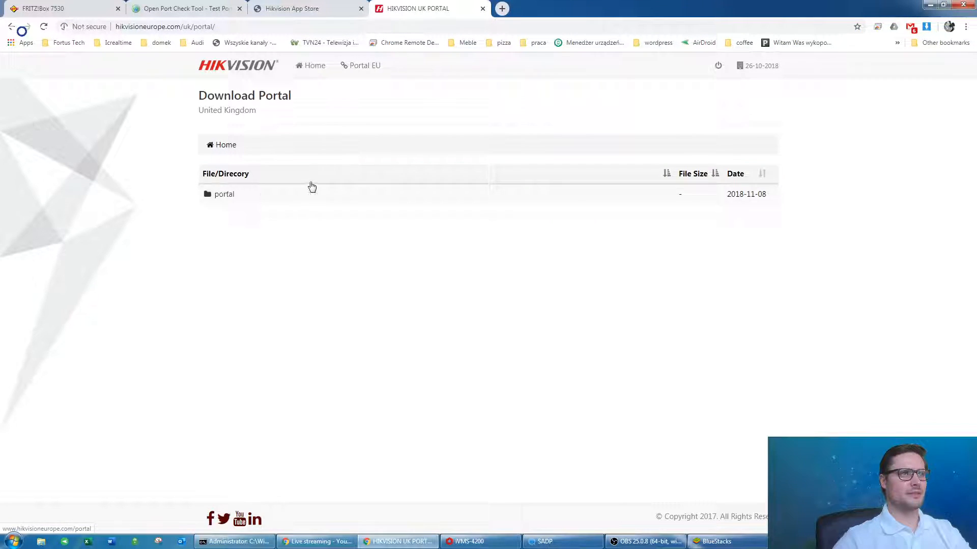
click(223, 195)
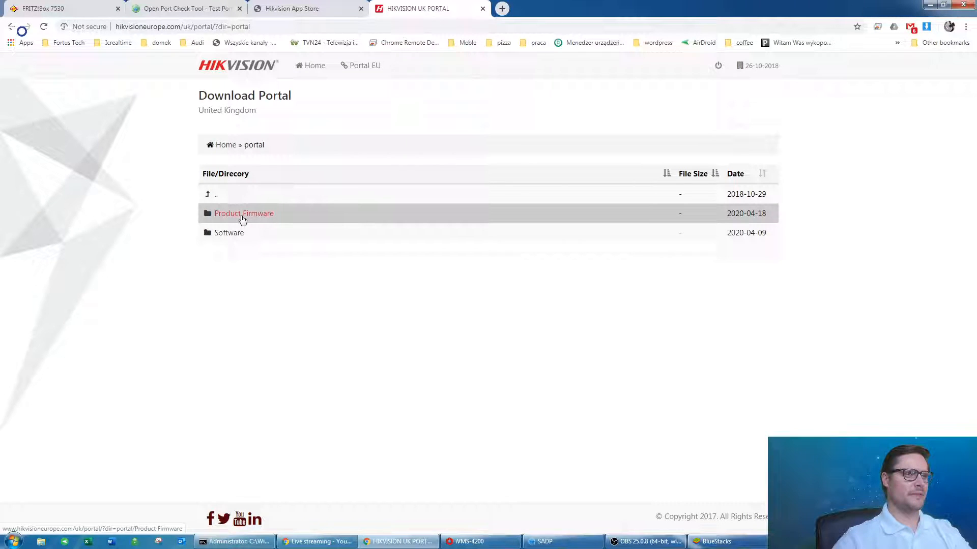
click(229, 235)
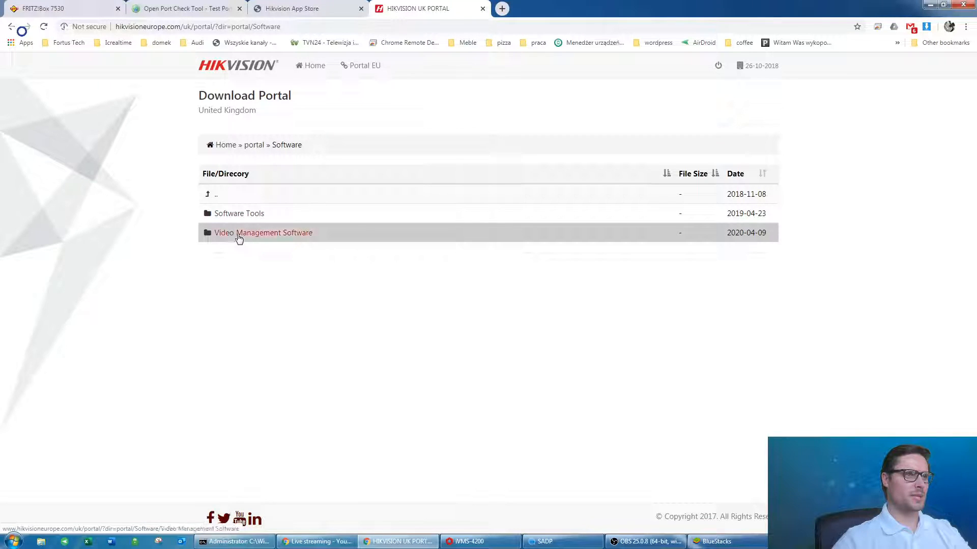
click(238, 235)
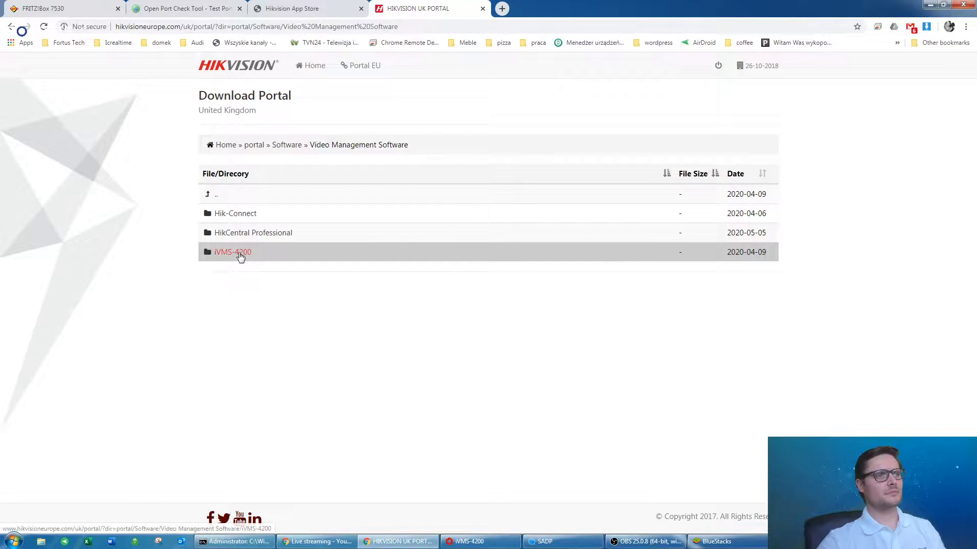
click(240, 254)
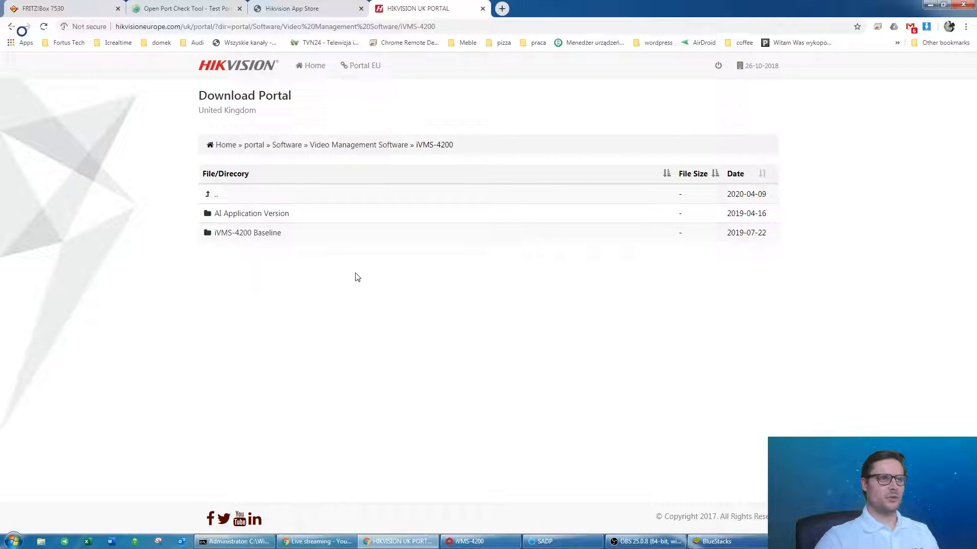
click(258, 234)
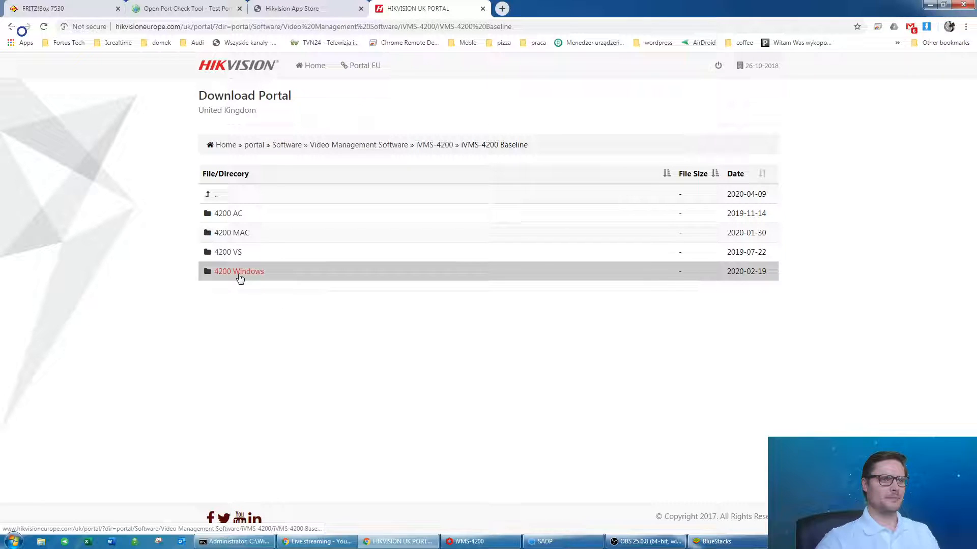
click(240, 274)
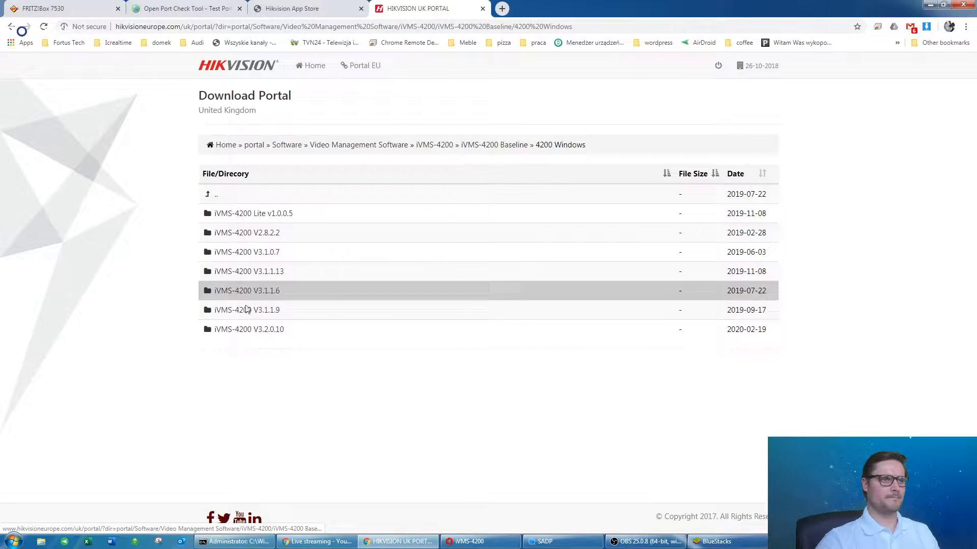
click(273, 330)
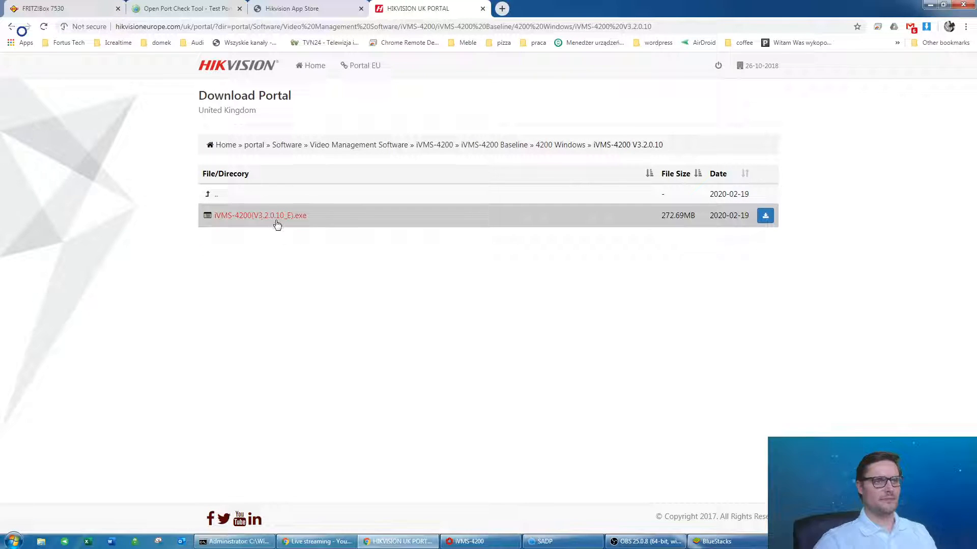
Go back up to Software, look into Software Tools > SADP, then open Batch Configuration Tool.
click(207, 195)
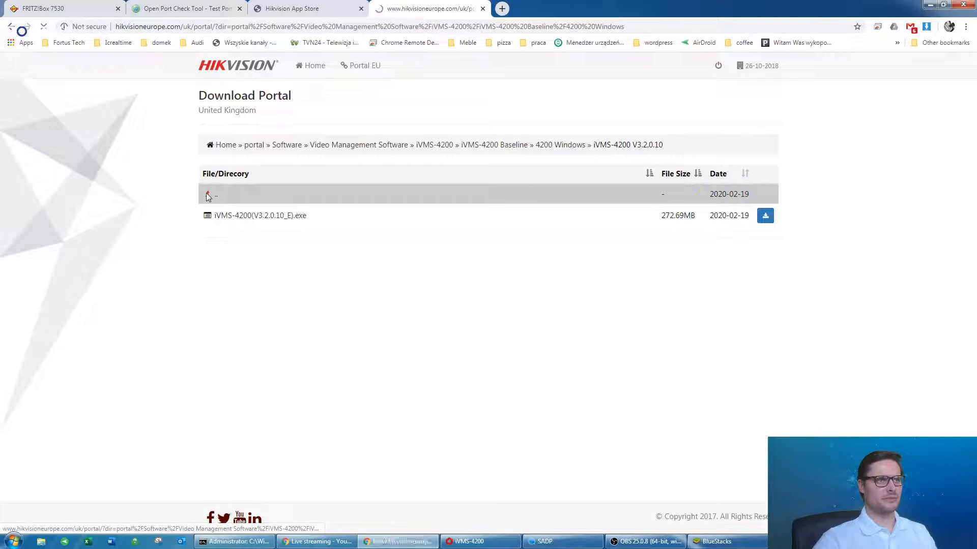
click(208, 196)
click(208, 196)
click(208, 195)
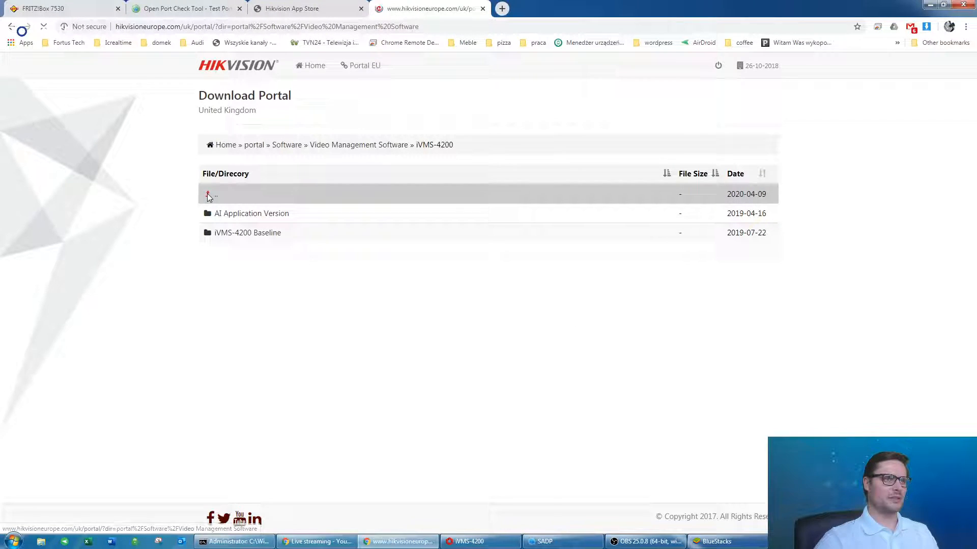
click(208, 197)
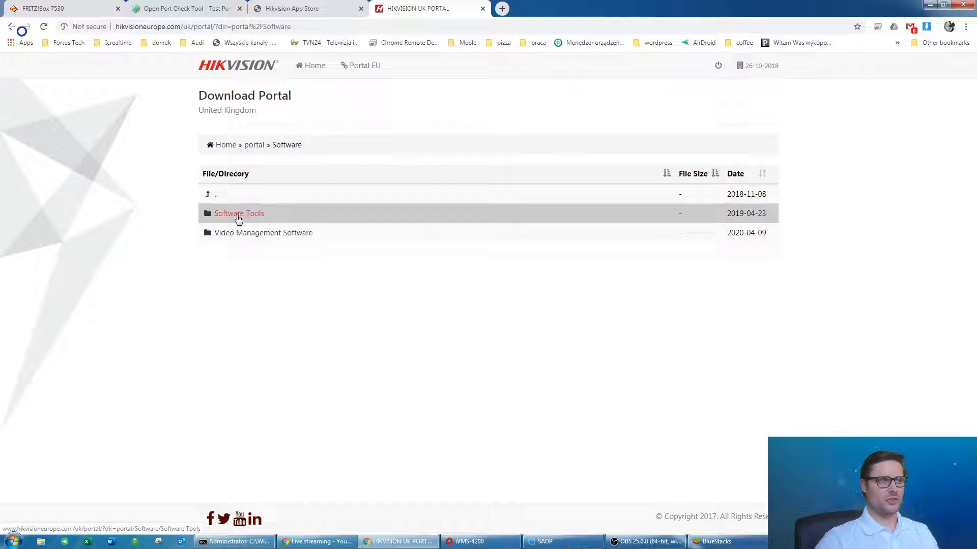
click(230, 214)
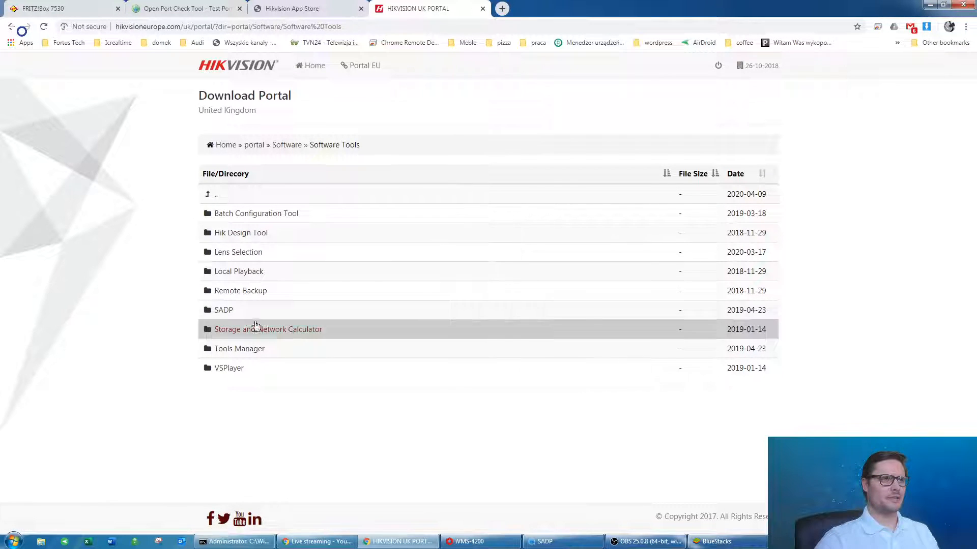
click(221, 311)
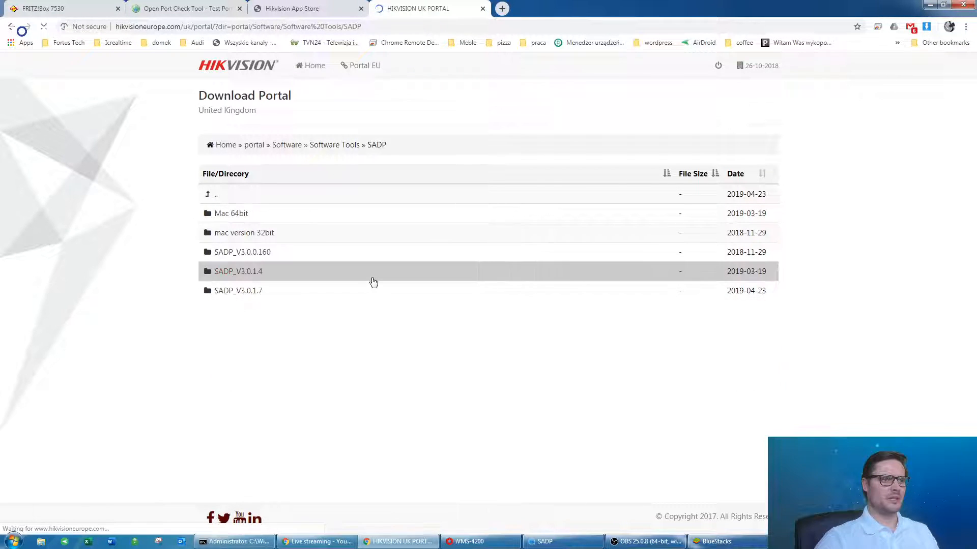
click(215, 193)
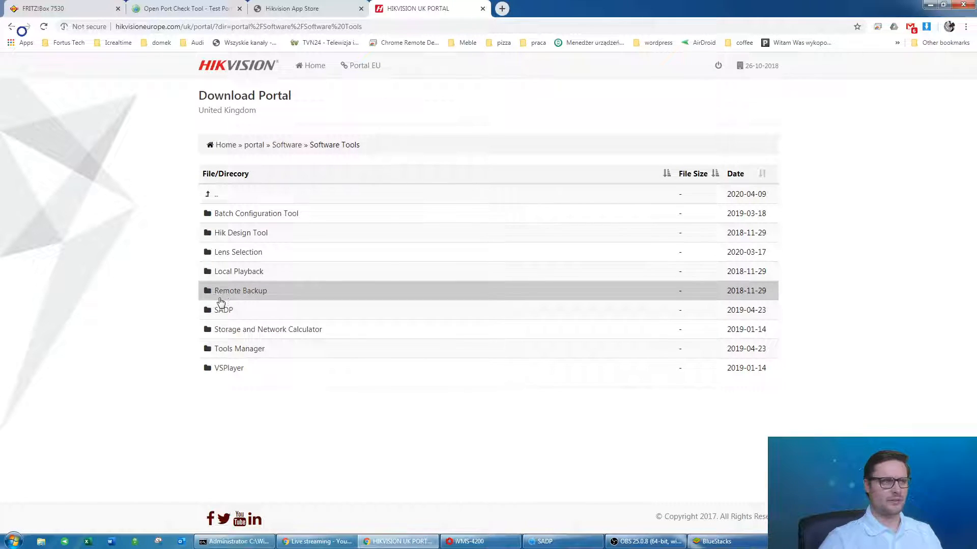
click(267, 218)
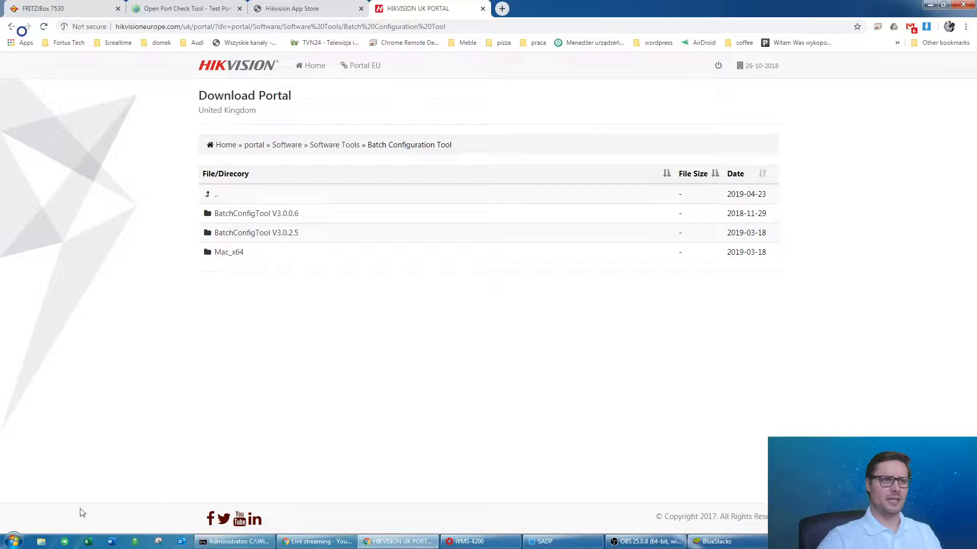
Launch Batch Configuration Tool via 'bat' search and delete the offline device from the managed list.
click(8, 542)
text(bat)
key(Return)
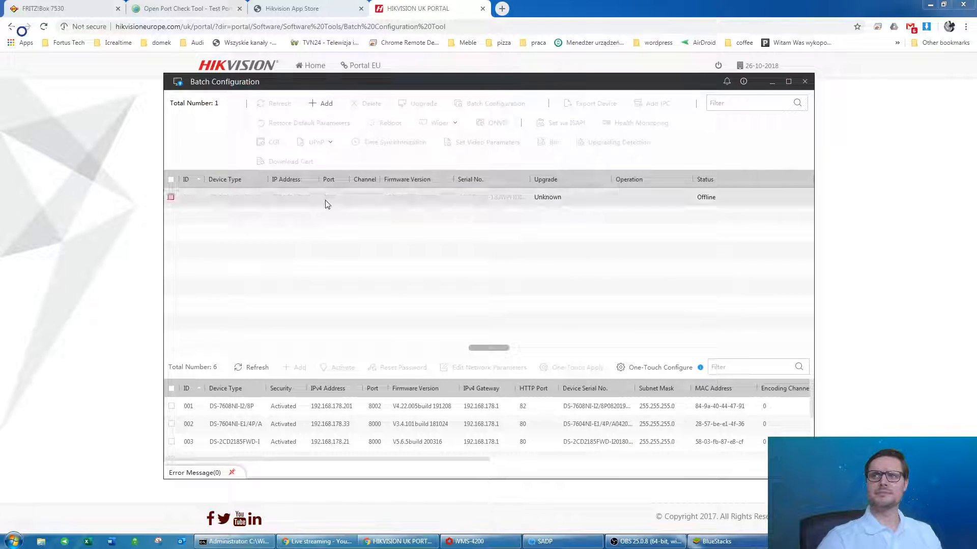
click(171, 196)
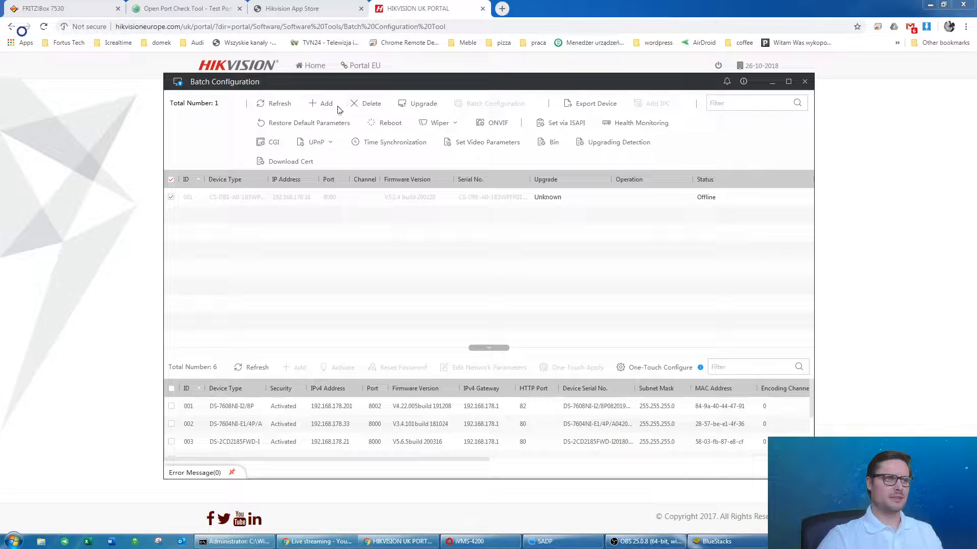
click(363, 104)
click(497, 281)
Add the DS-7608NI-I2/8P recorder from the online list, entering its admin password.
drag(497, 347, 422, 296)
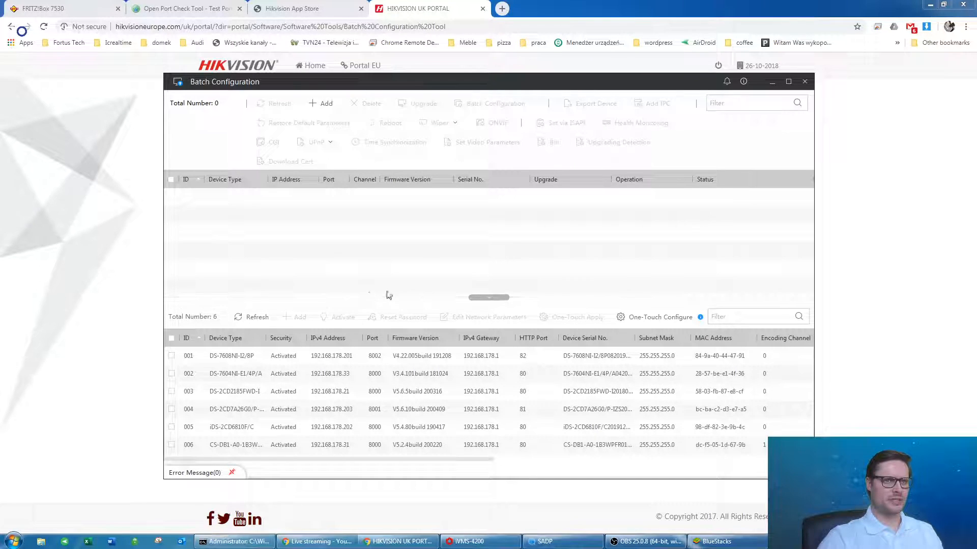
click(253, 374)
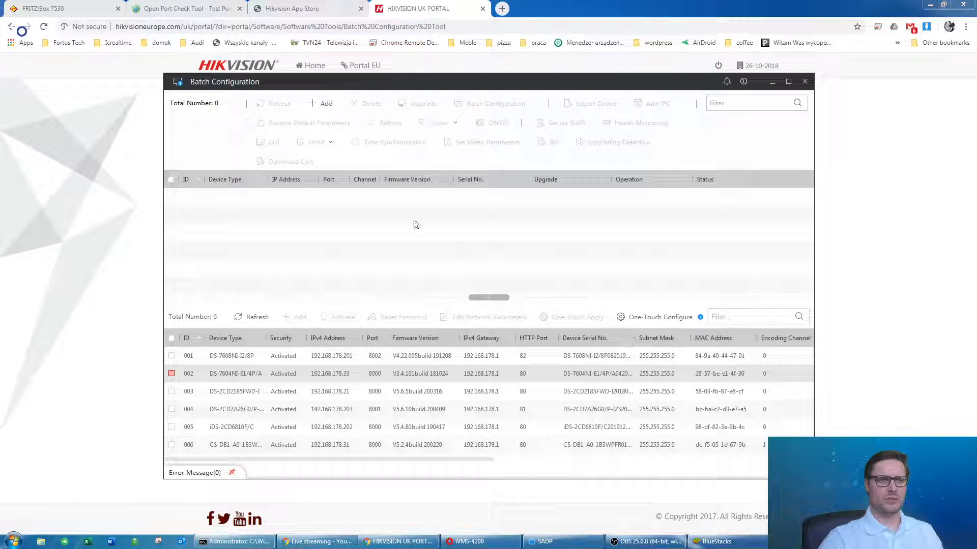
click(301, 358)
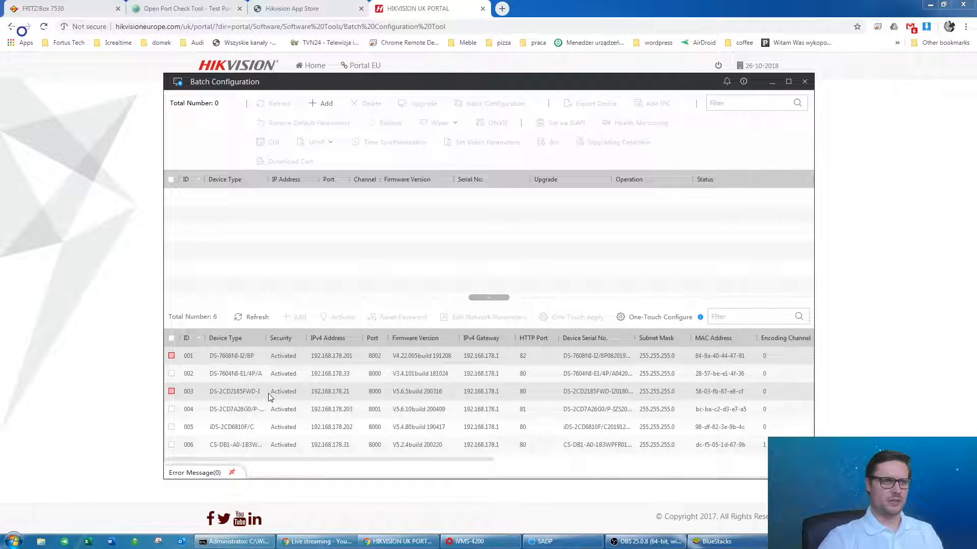
click(171, 356)
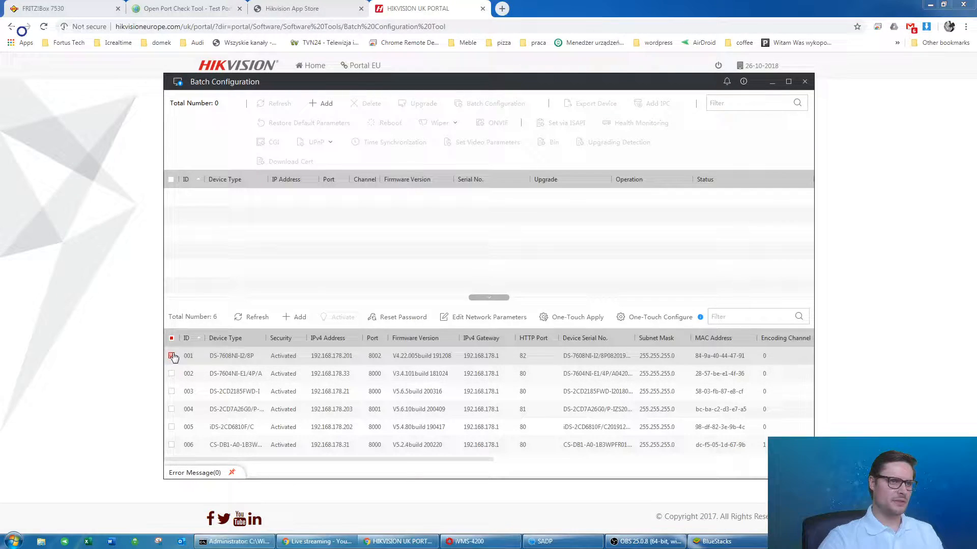
click(293, 318)
click(382, 258)
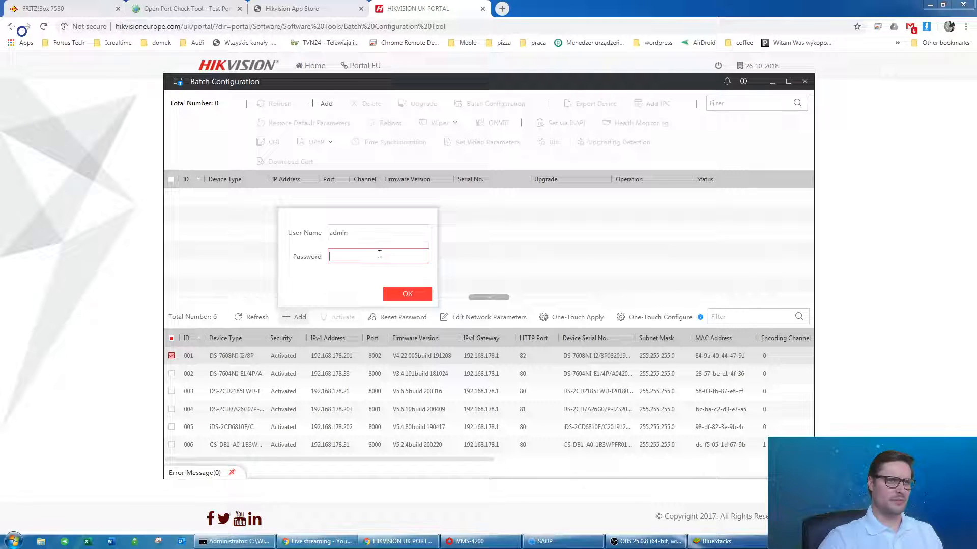
text(••••••••)
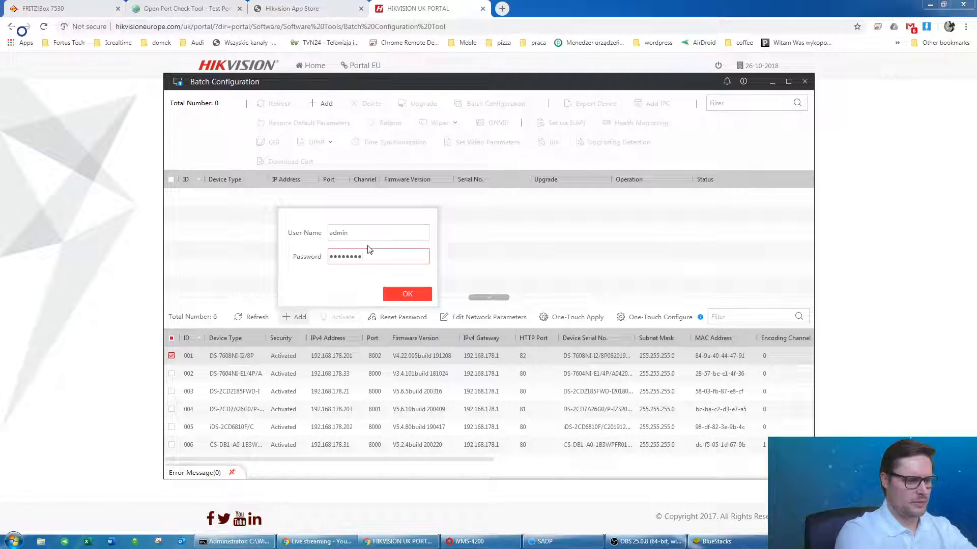
click(416, 295)
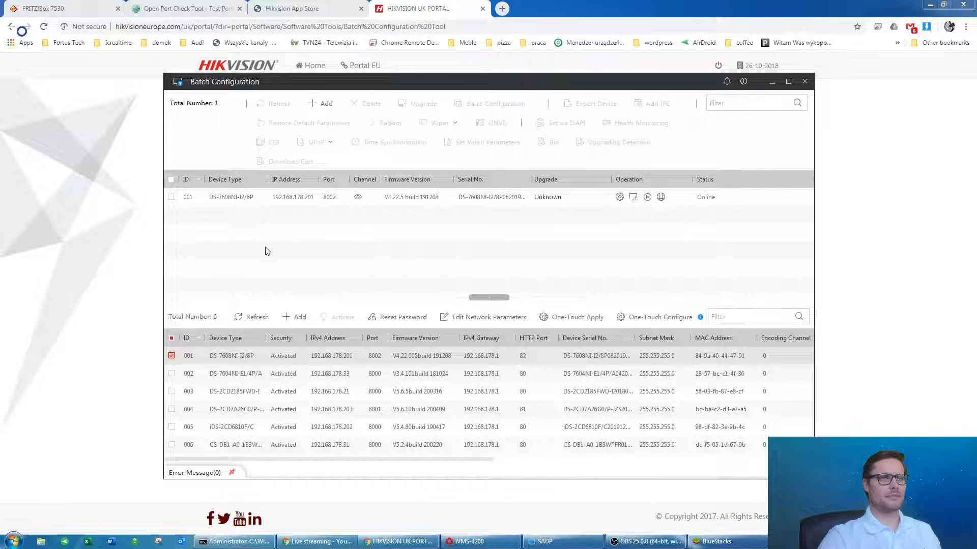
Open the NVR's Remote Configuration and browse its System pages: general, time, maintenance, log, users, network usage.
click(620, 198)
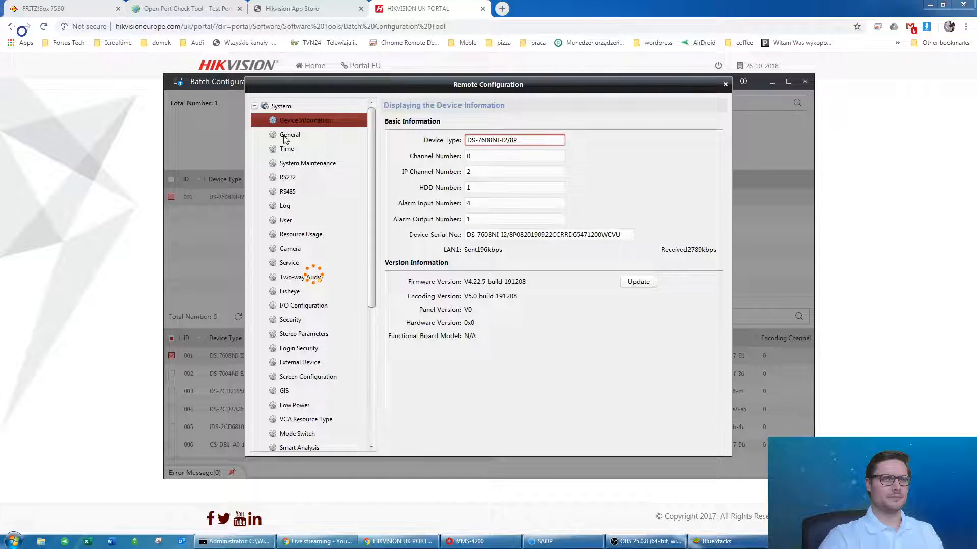
click(303, 133)
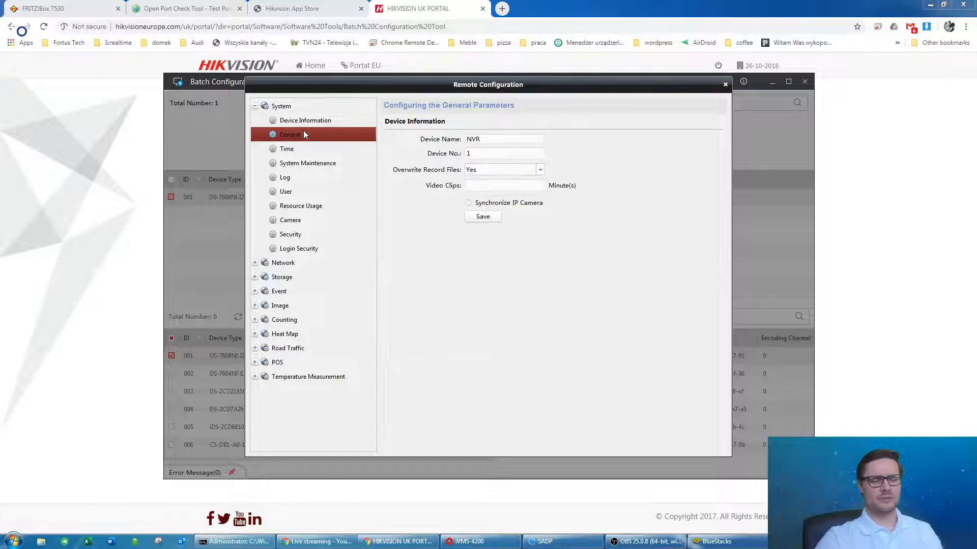
click(304, 149)
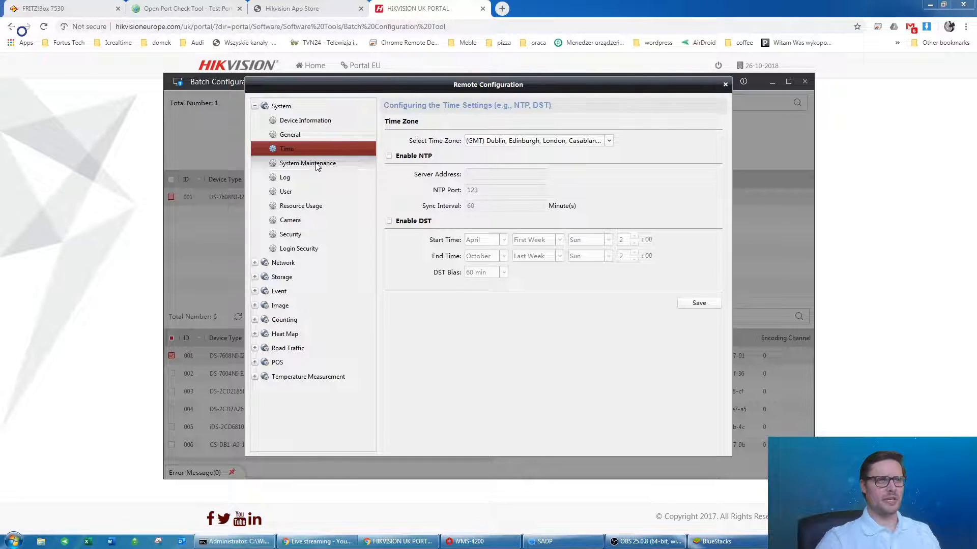
click(316, 164)
click(307, 178)
click(308, 192)
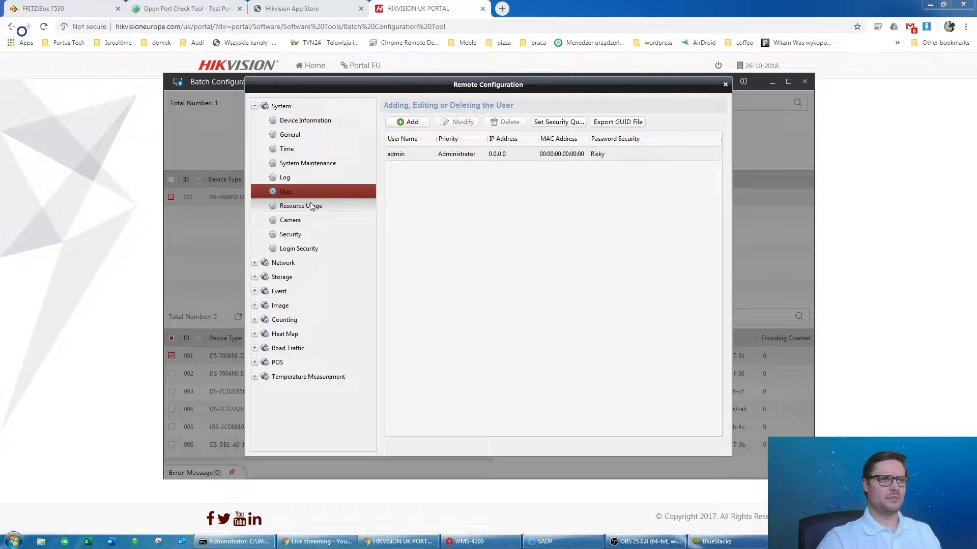
click(311, 208)
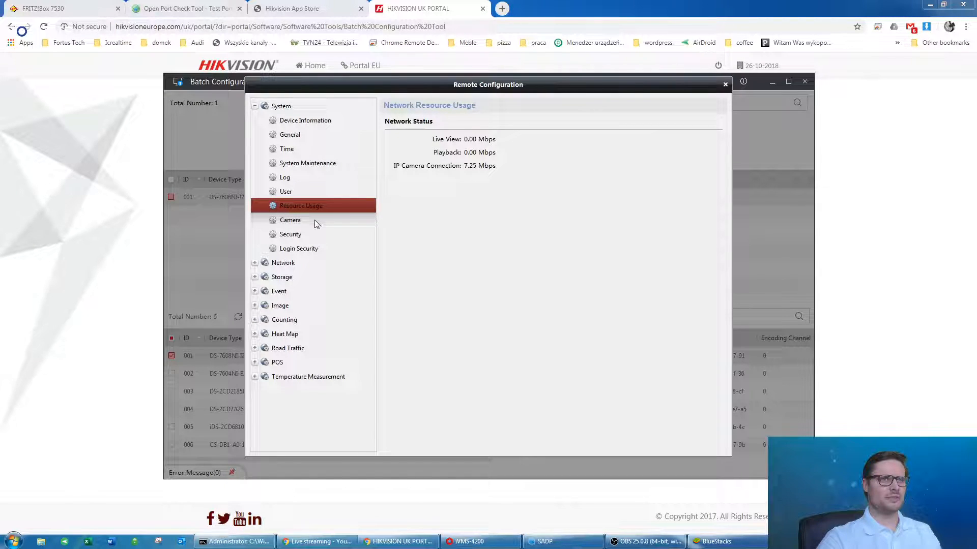
Check Network > General for device port 8002 and HTTP port 82, then close and minimize the tool.
click(255, 263)
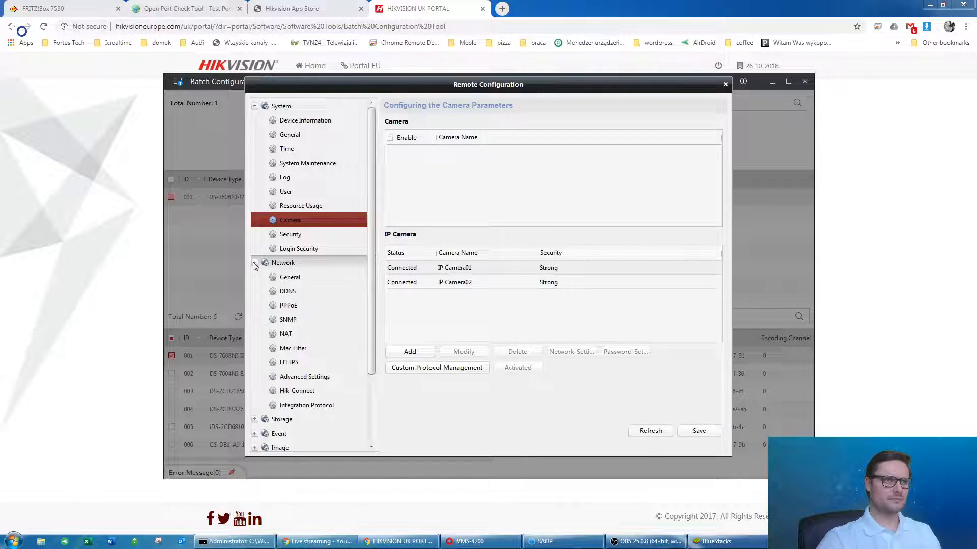
click(295, 279)
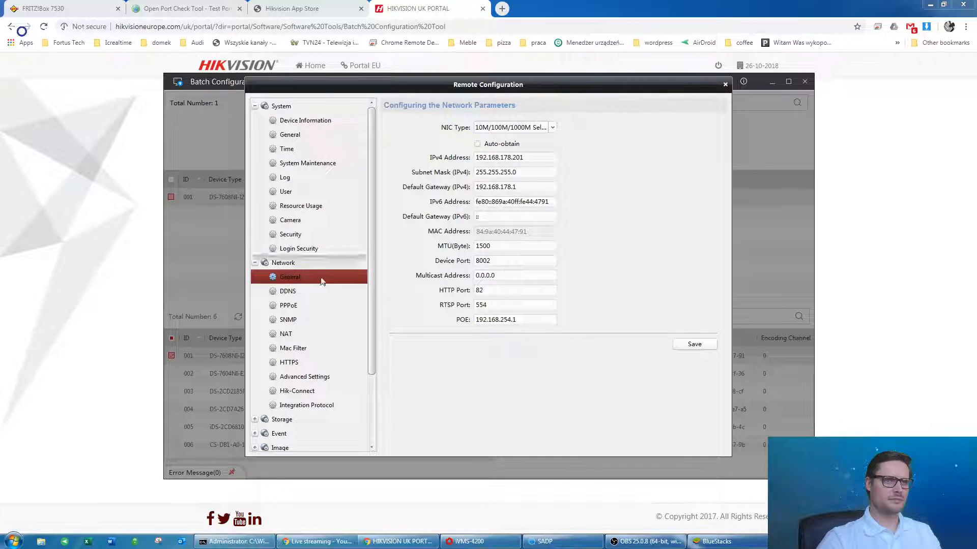
scroll(326, 275, down, 2)
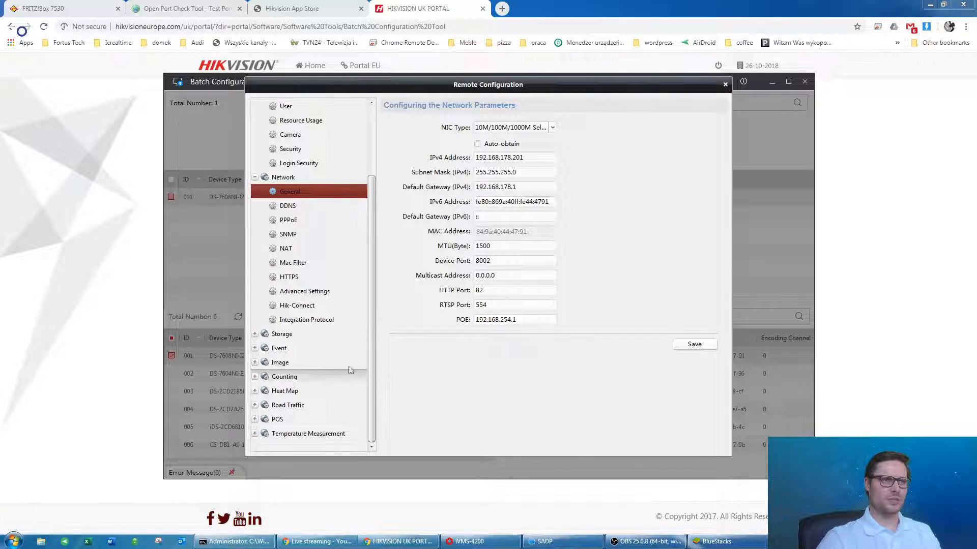
click(725, 86)
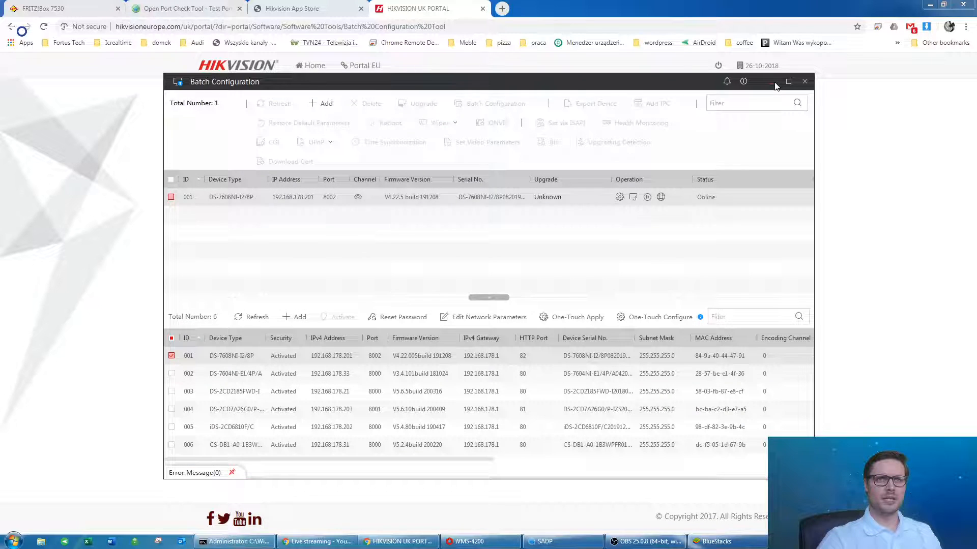
click(773, 82)
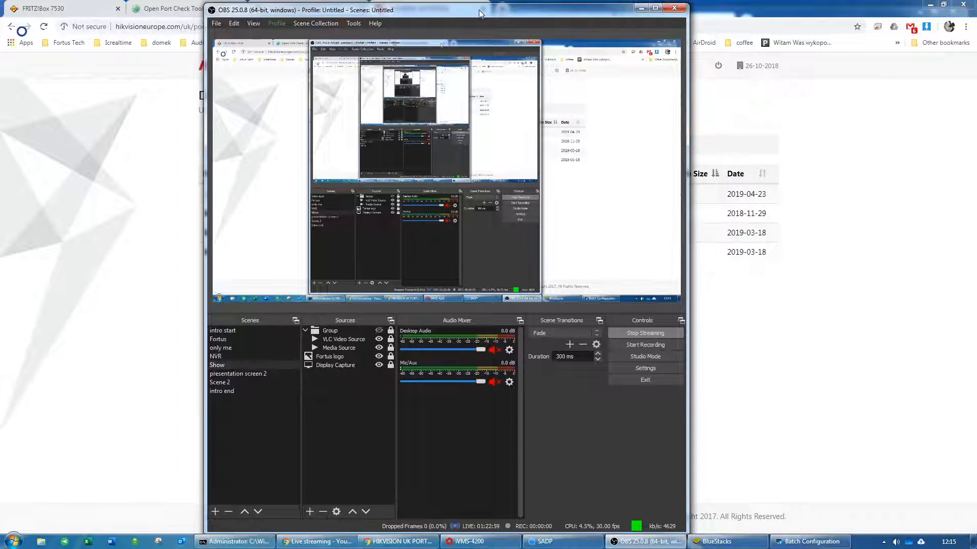
Bring the OBS window back and switch the live stream to the NVR scene.
drag(478, 4, 536, 4)
click(693, 5)
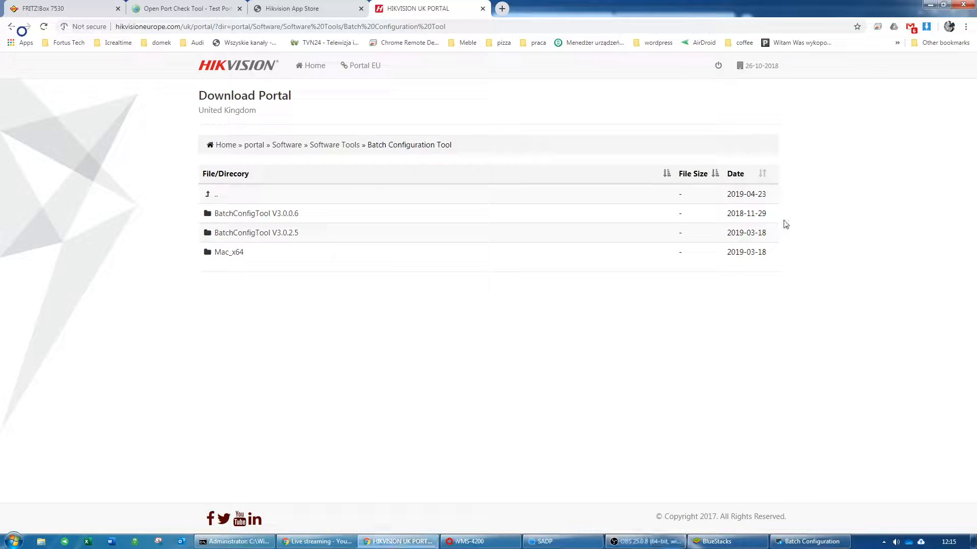
click(640, 545)
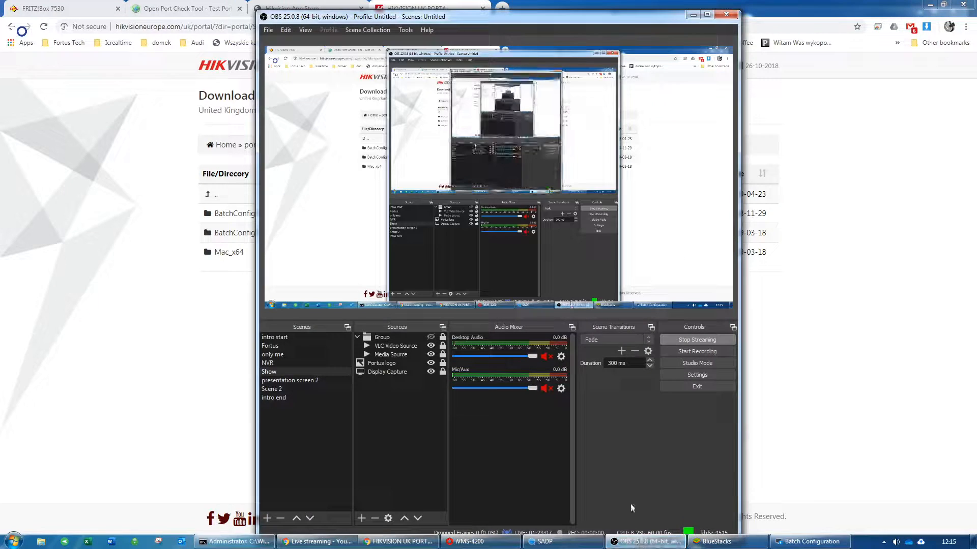
click(278, 364)
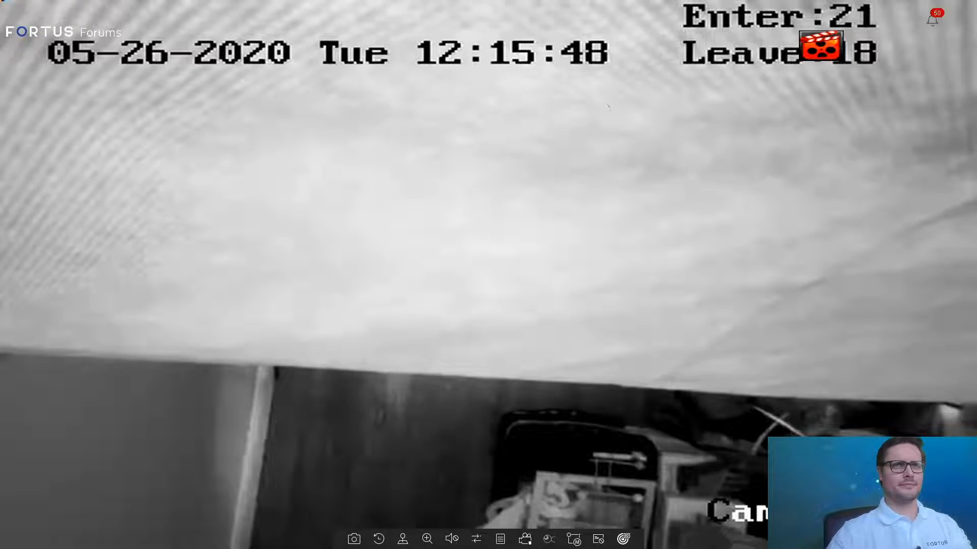
Switch the NVR live view to IPCamera 02 and open the System configuration page.
mouse_move(753, 13)
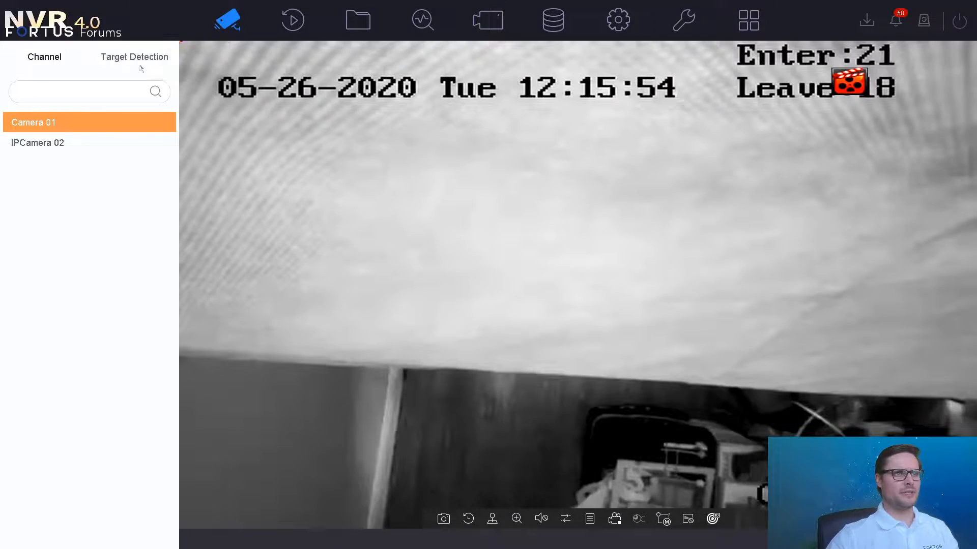
click(100, 144)
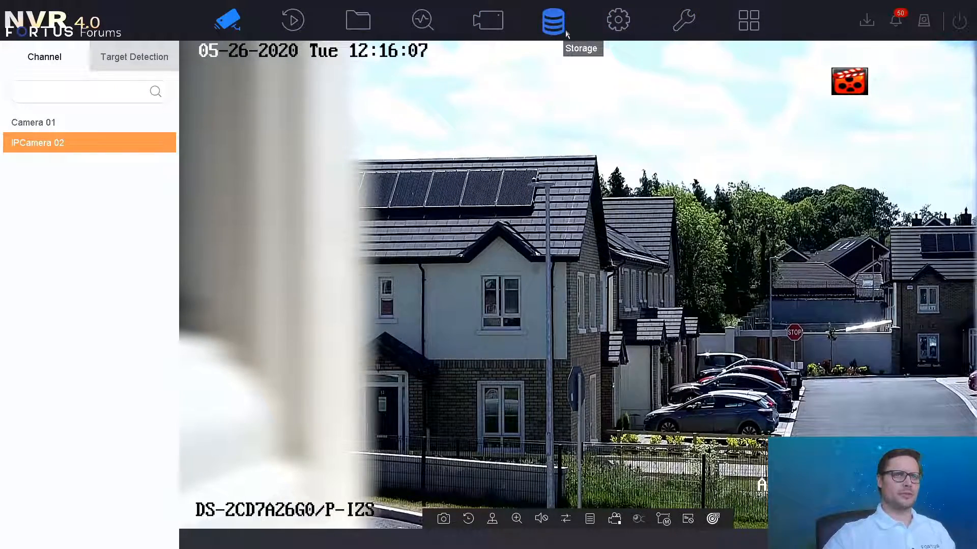
click(614, 31)
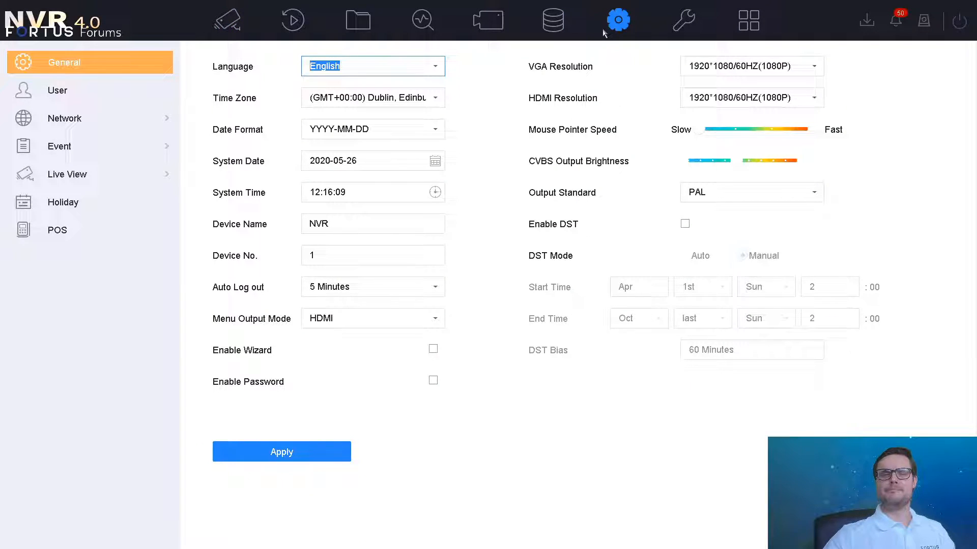
Show the NVR's TCP/IP page with static IPv4 192.168.178.201, gateway 192.168.178.1 and DNS 8.8.8.8.
click(132, 119)
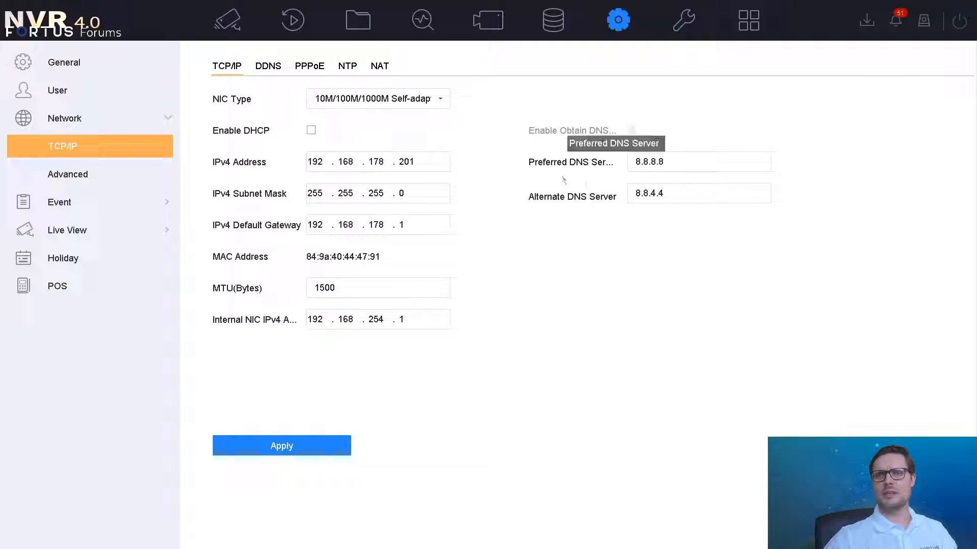
Review the preferred DNS 8.8.8.8 and alternate DNS 8.8.4.4, then go to the NAT port mapping page.
click(678, 161)
click(710, 187)
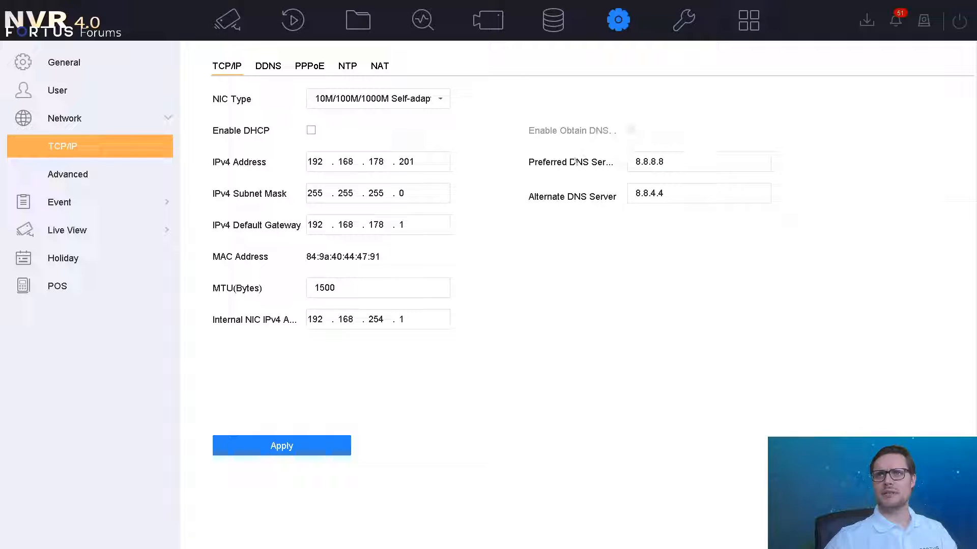
click(671, 163)
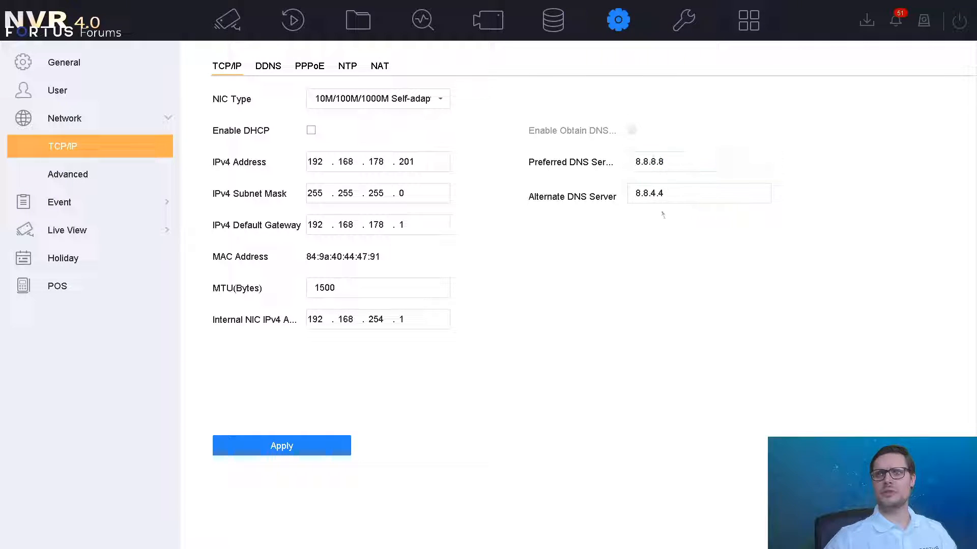
click(680, 163)
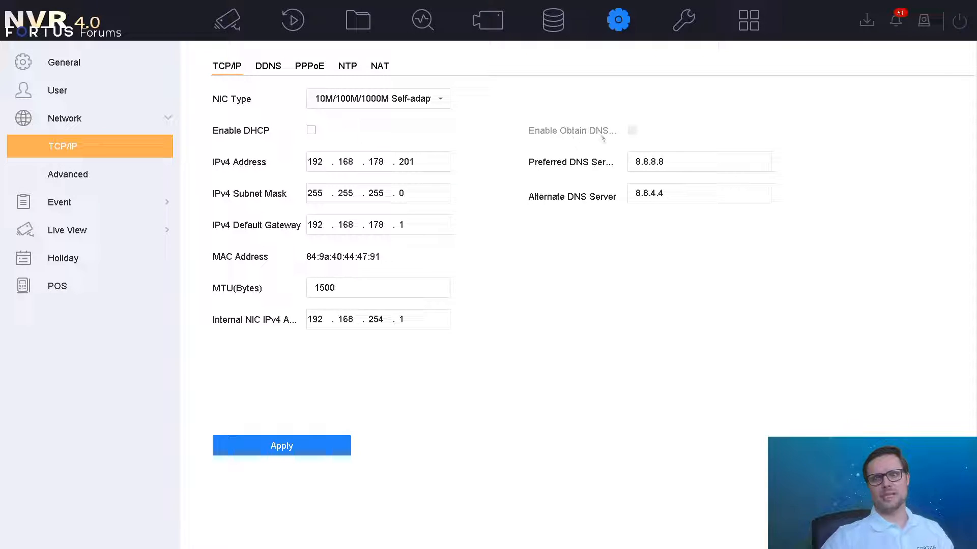
click(642, 157)
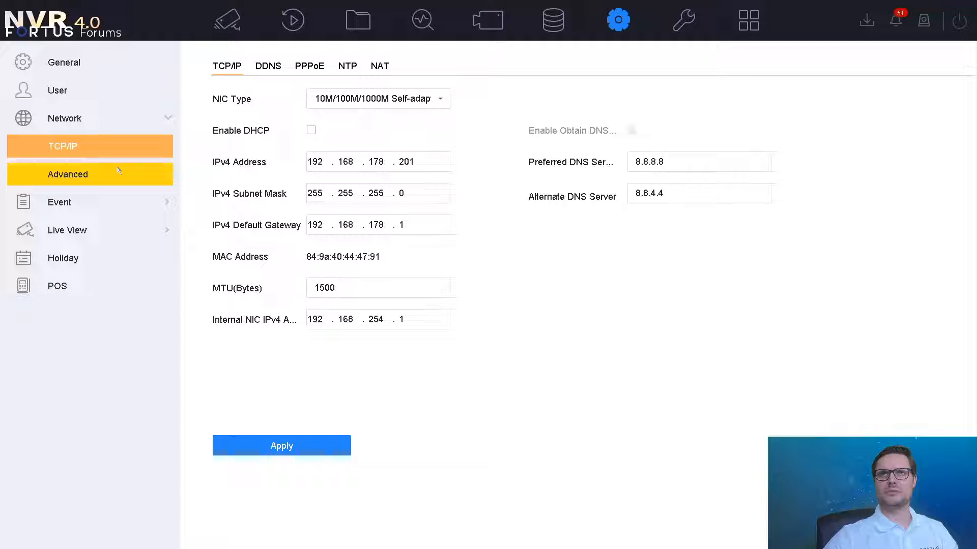
click(377, 71)
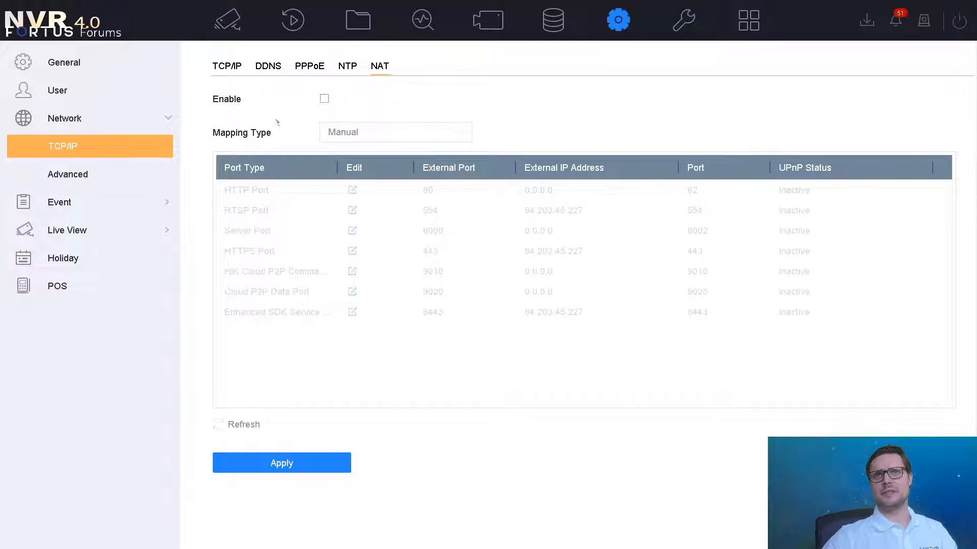
Confirm Hik-Connect under Advanced > Platform Access is enabled, Online and Linked, then go to More Settings.
click(151, 163)
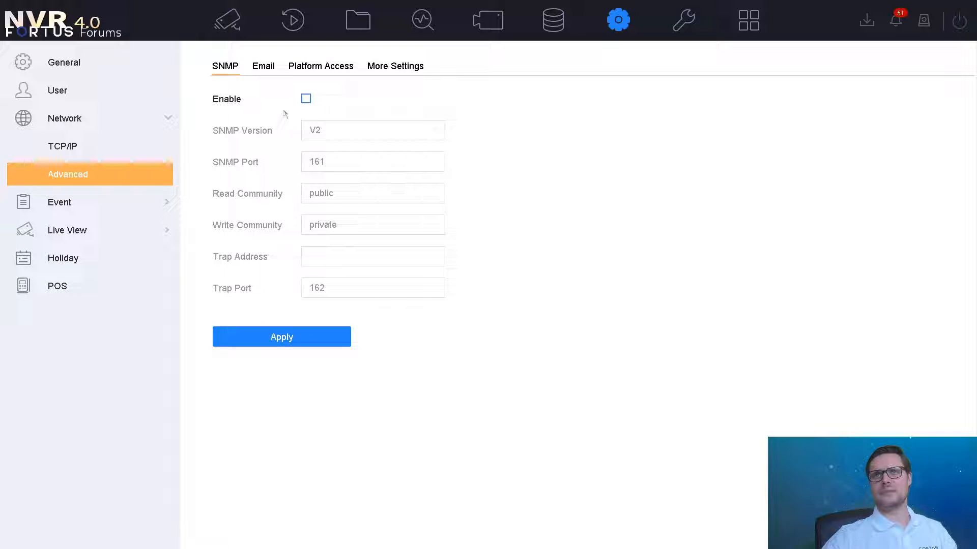
click(315, 70)
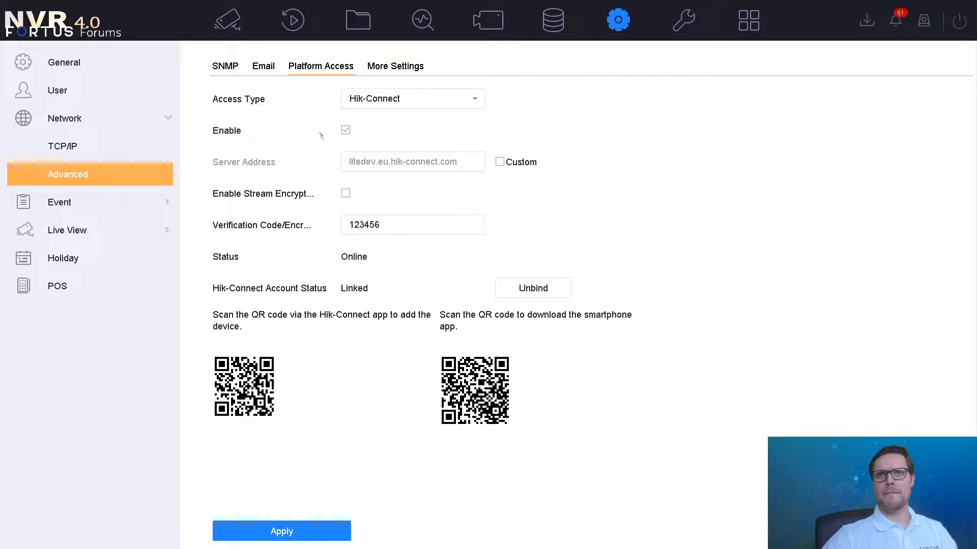
click(371, 226)
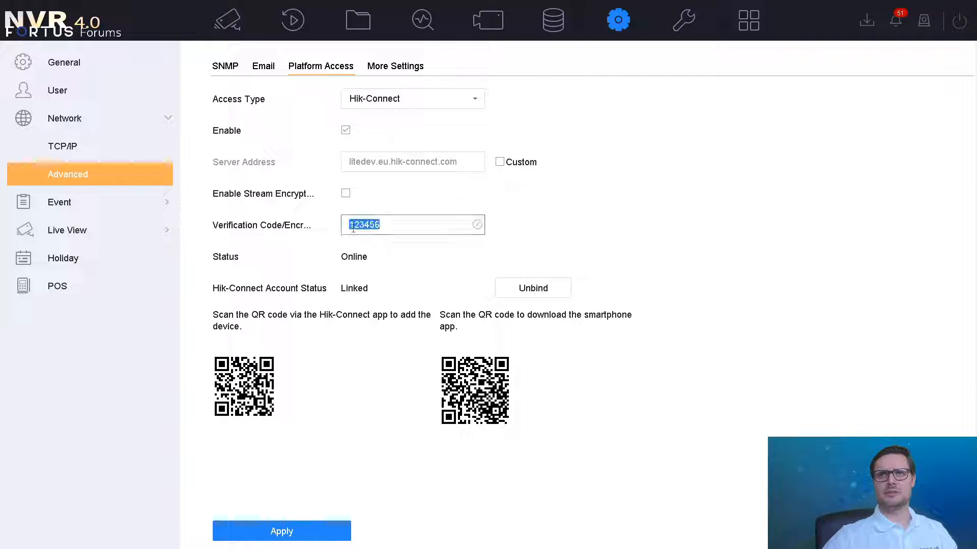
click(421, 250)
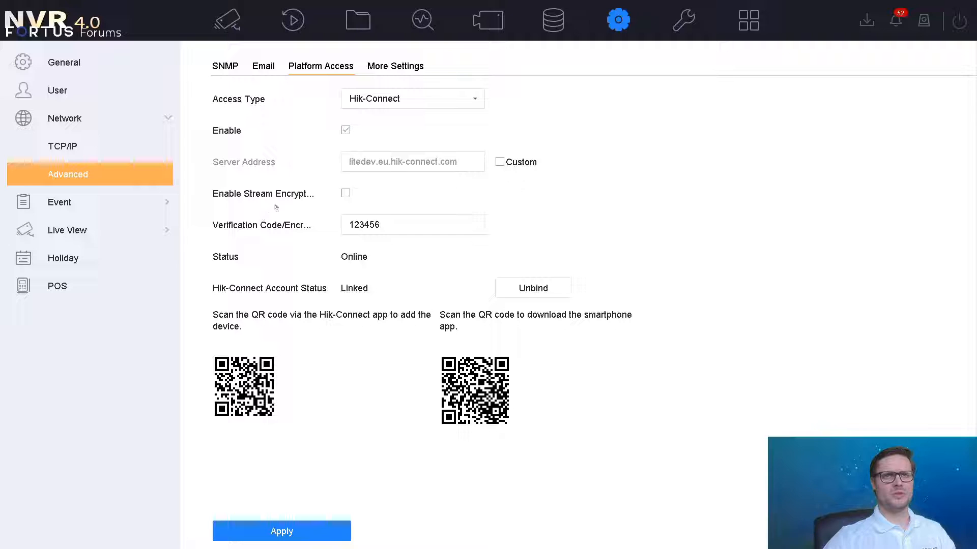
click(399, 66)
Review server port 8002, HTTP port 82 and the IoT port, then view Device Information.
click(363, 192)
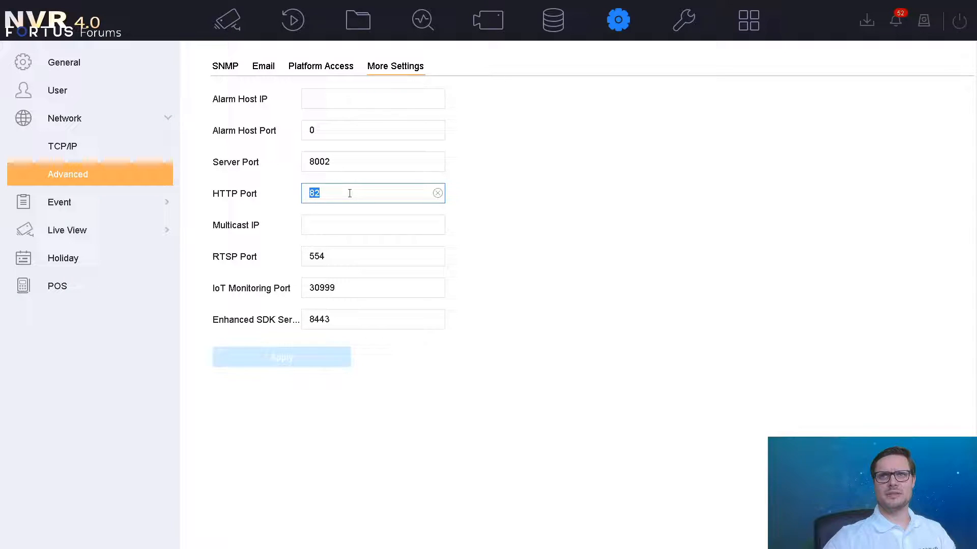
click(375, 166)
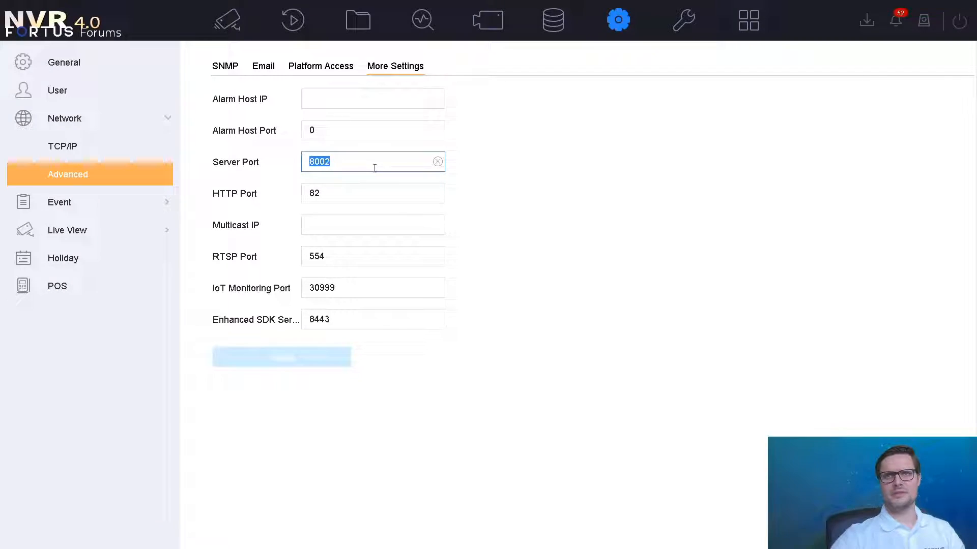
click(364, 192)
click(379, 285)
click(387, 335)
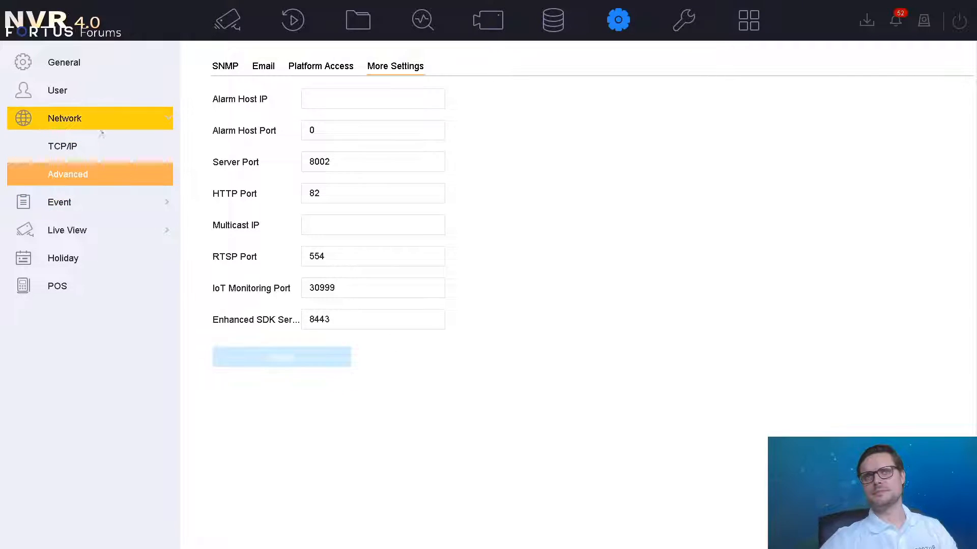
click(687, 22)
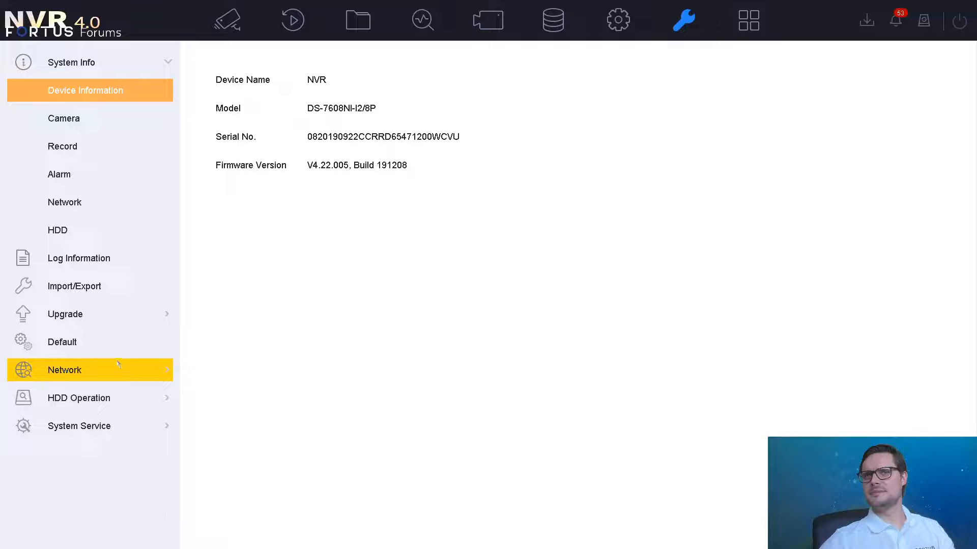
Check the System Info network summary, then return to System > Network > TCP/IP.
click(111, 201)
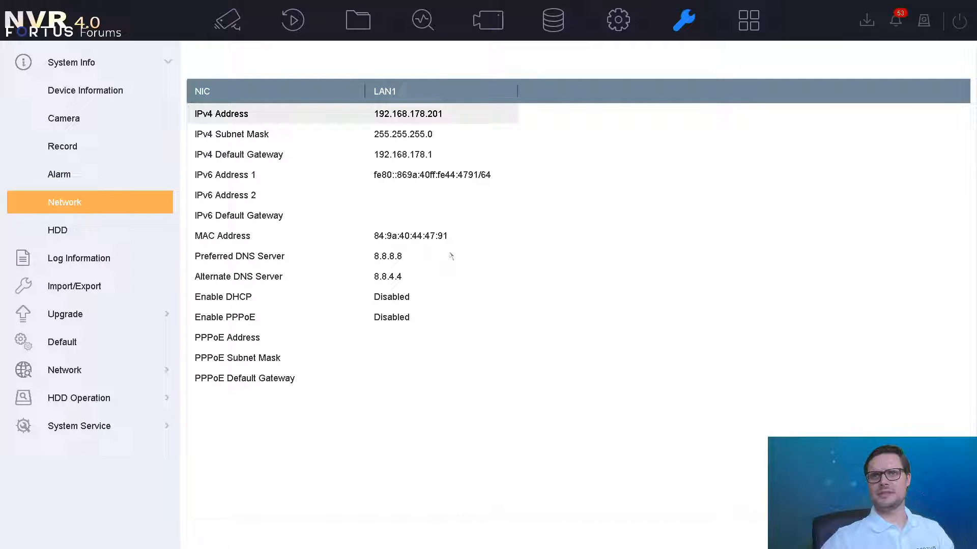
click(618, 20)
click(106, 124)
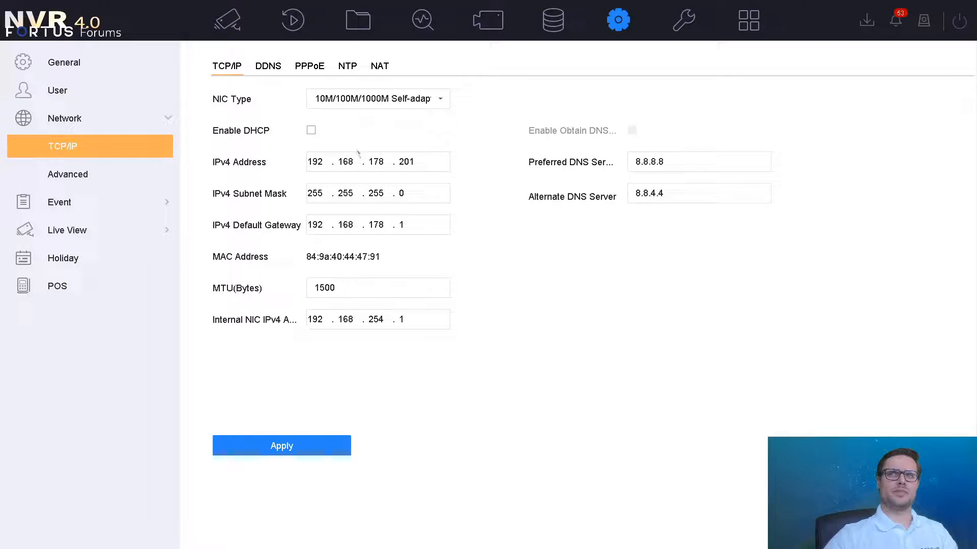
Inspect the static IPv4 address 192.168.178.201 with DHCP off, then go to the DDNS page.
click(347, 162)
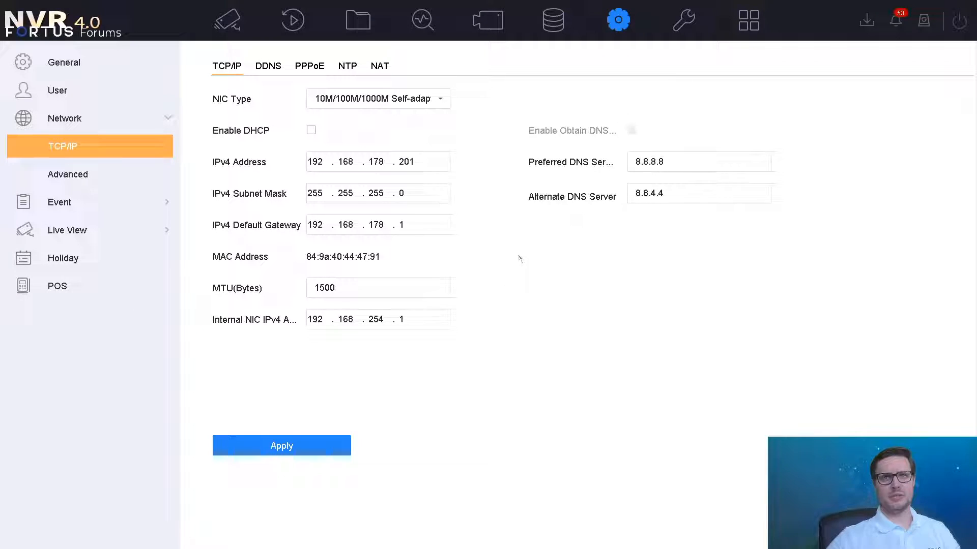
click(412, 162)
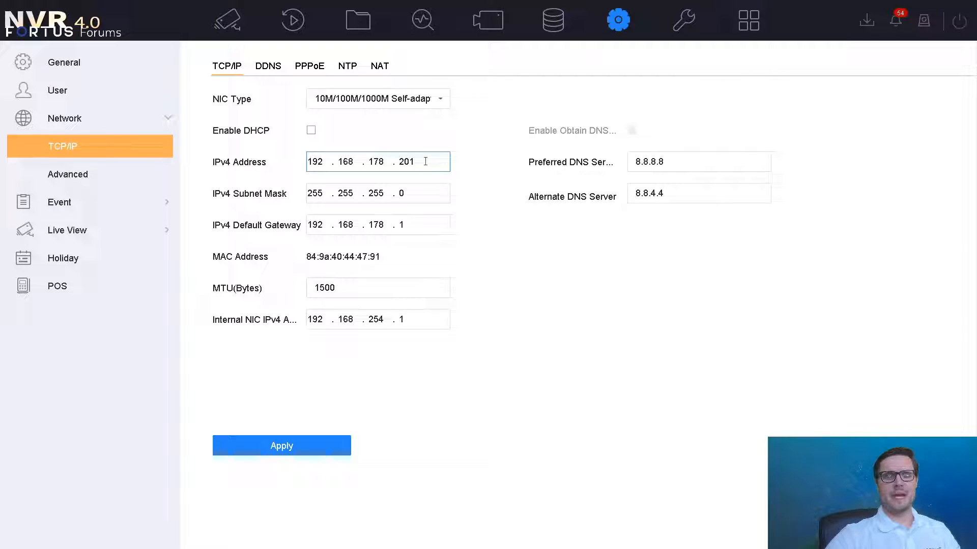
click(500, 255)
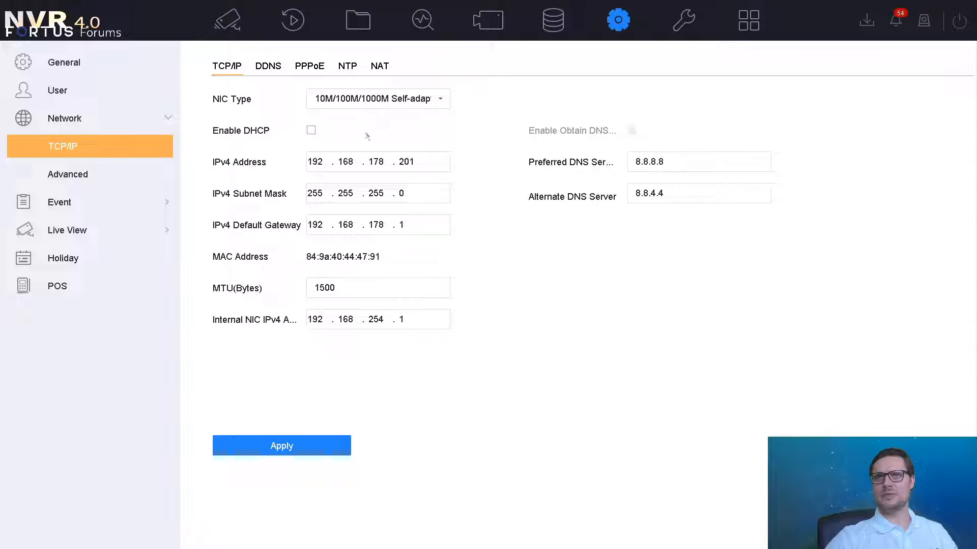
click(273, 65)
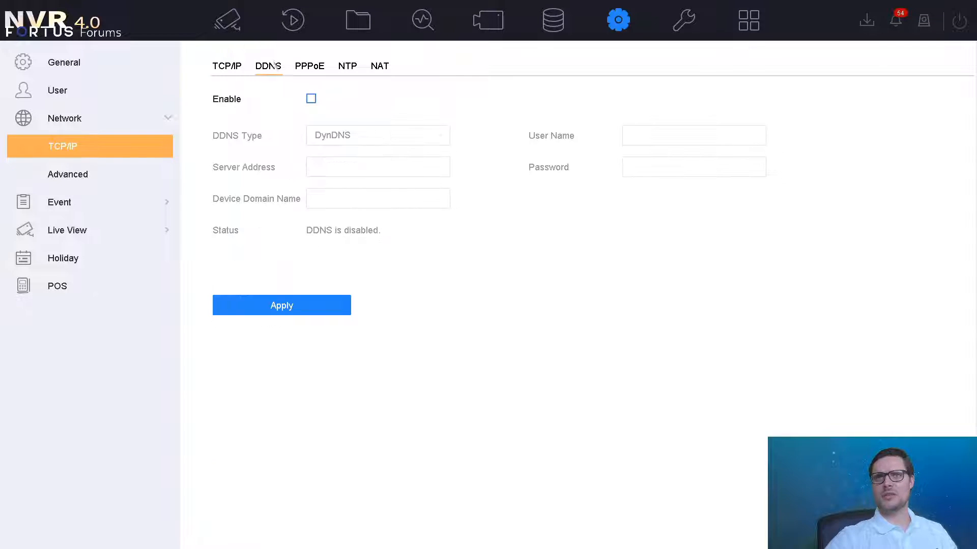
Enable DDNS with DynDNS kept as the provider type, then go to Network > Advanced.
click(311, 99)
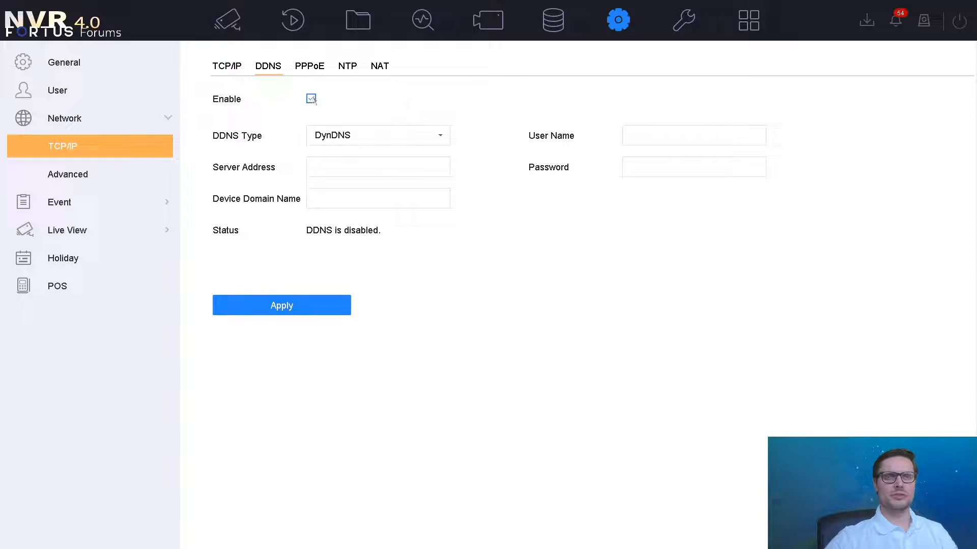
click(312, 99)
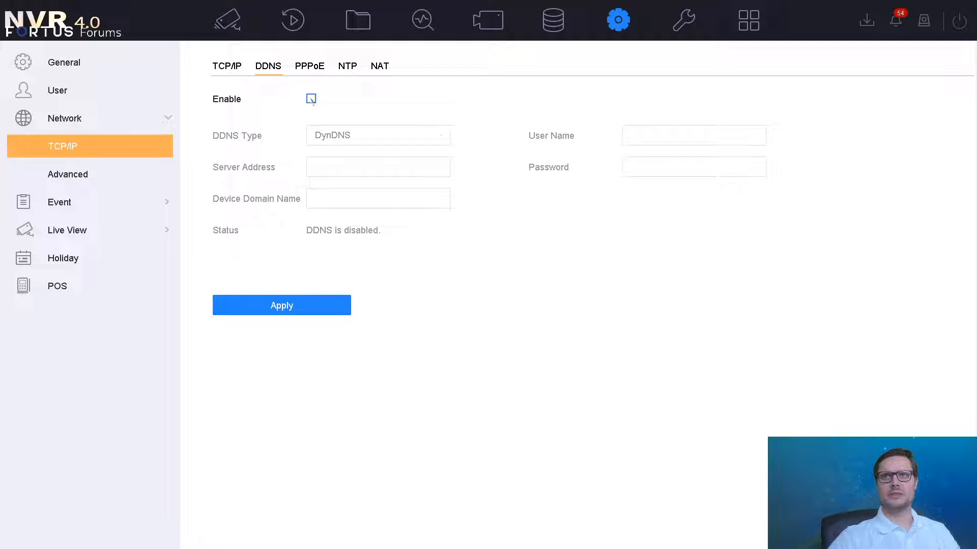
click(312, 100)
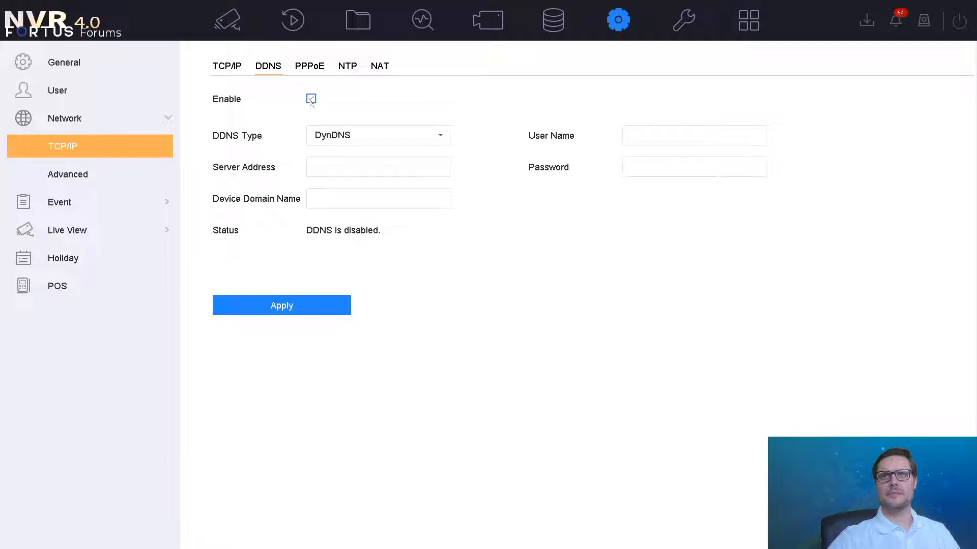
click(338, 136)
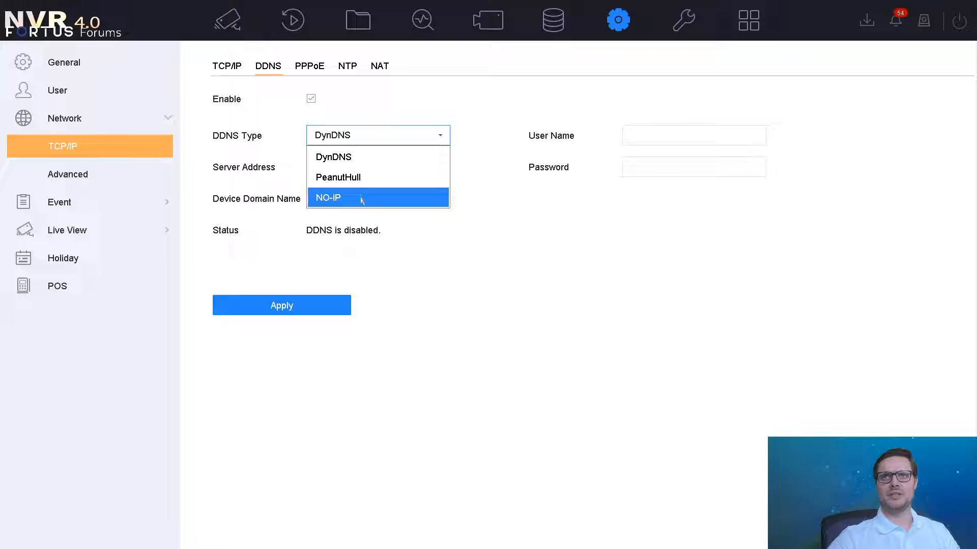
click(357, 159)
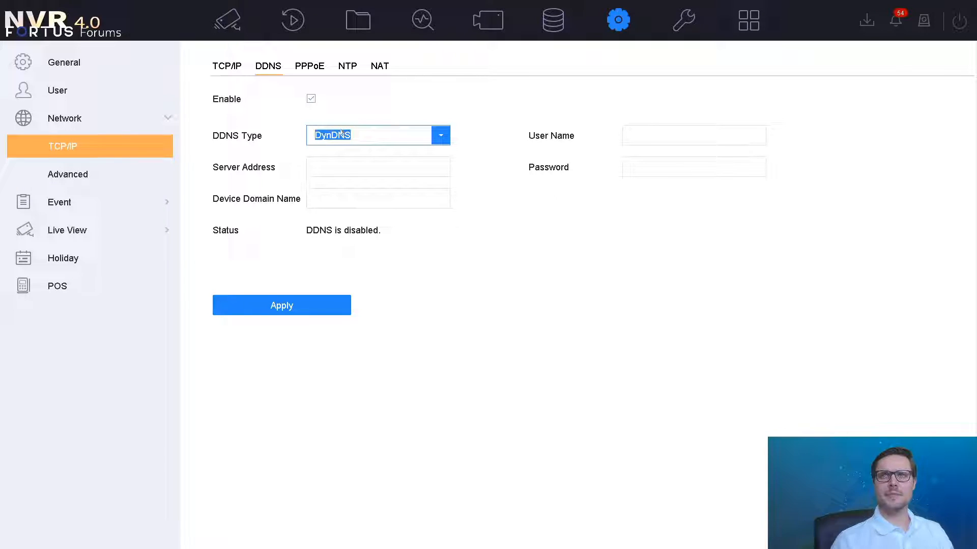
click(131, 172)
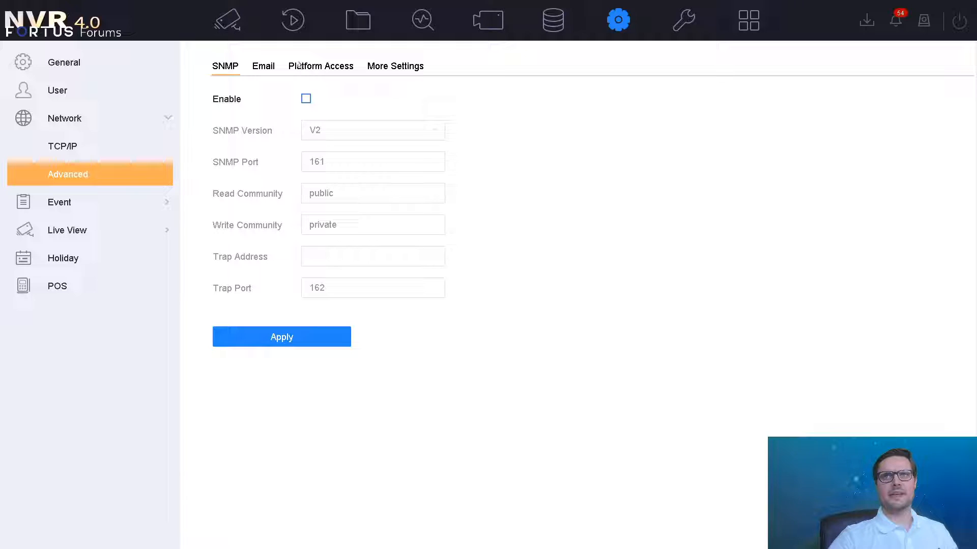
Display the Platform Access page showing Hik-Connect enabled, Online and Linked.
click(300, 67)
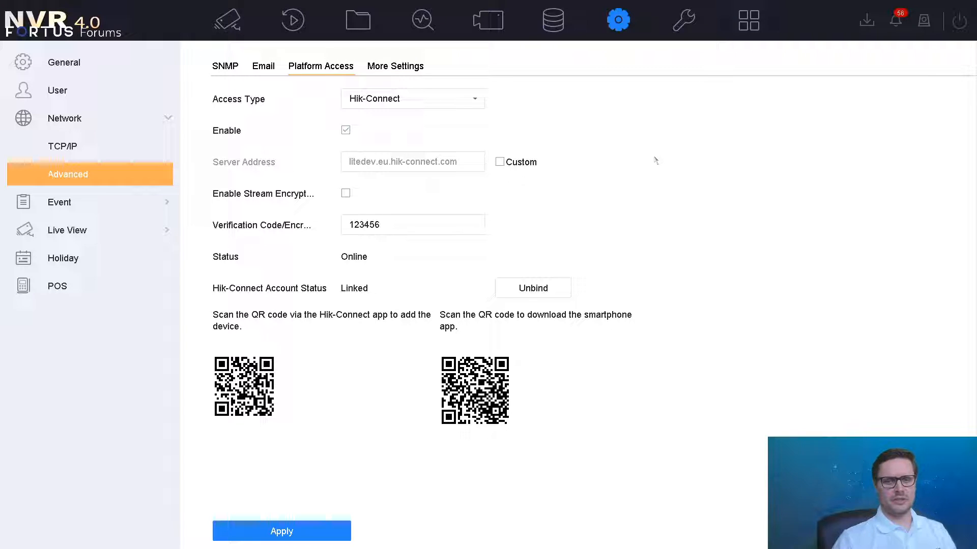
Review HTTP port 82 and RTSP port 554 in More Settings.
click(410, 66)
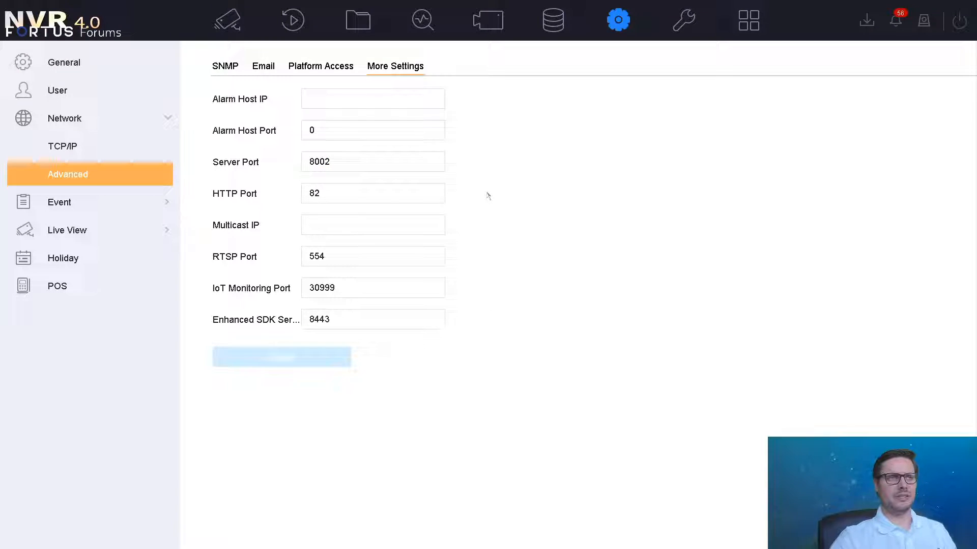
click(327, 192)
click(336, 263)
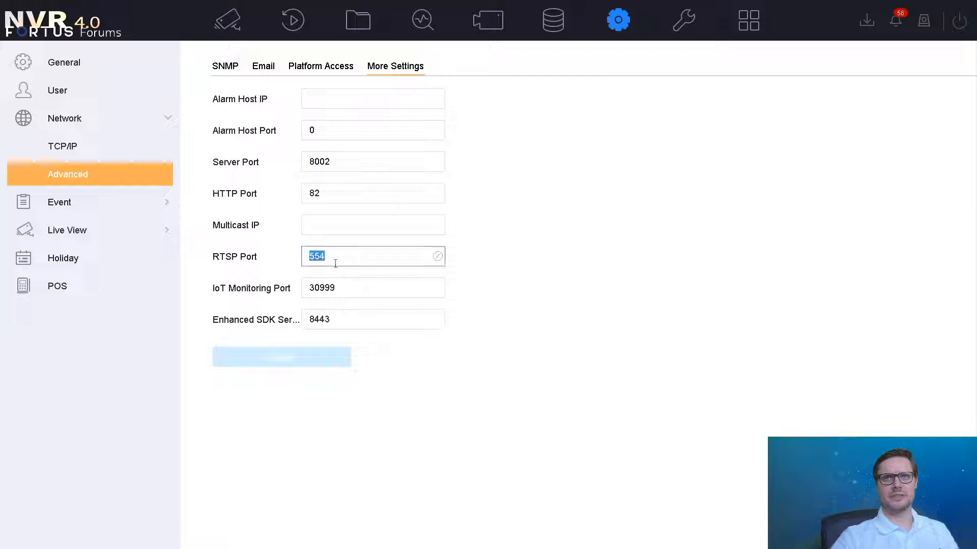